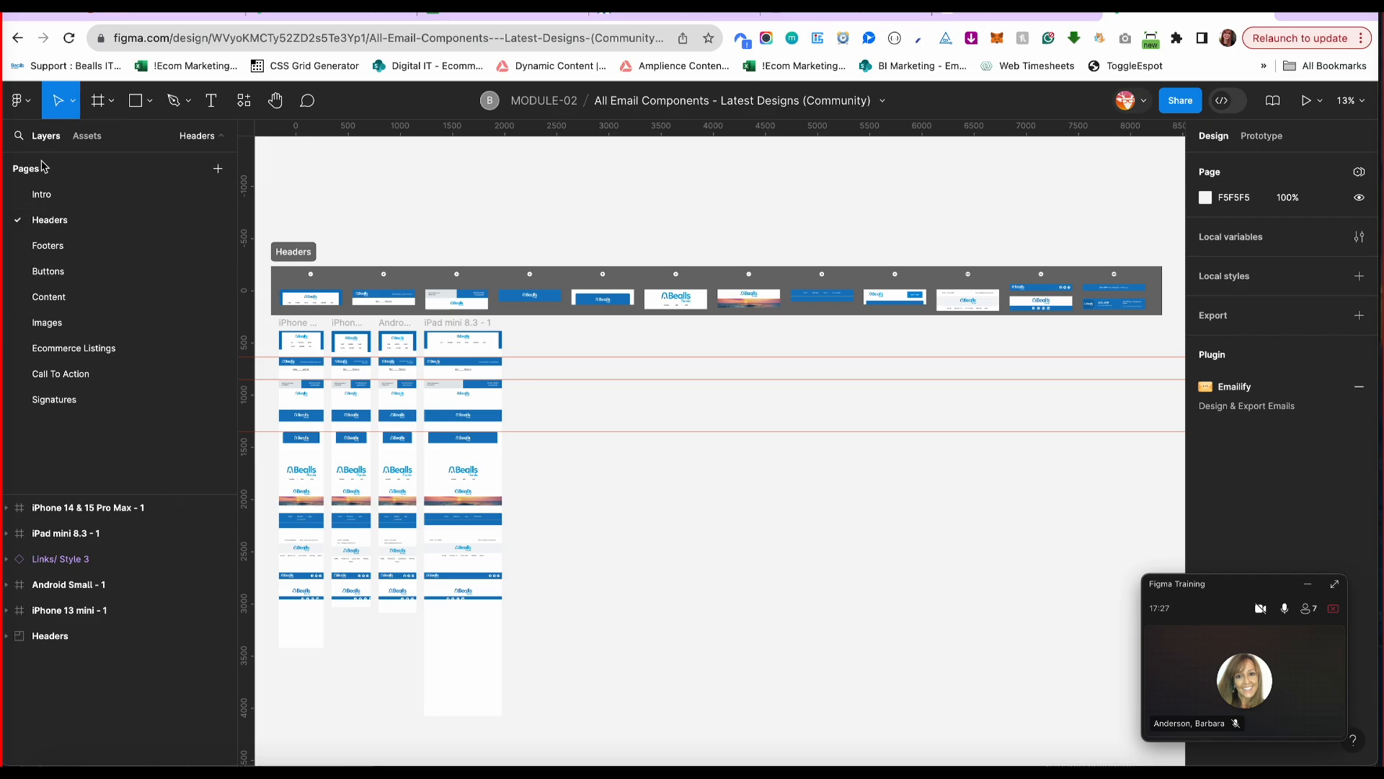
Add a page named "AutoLayout Ex" and place it last in the page list, after Signatures.
left_click(218, 168)
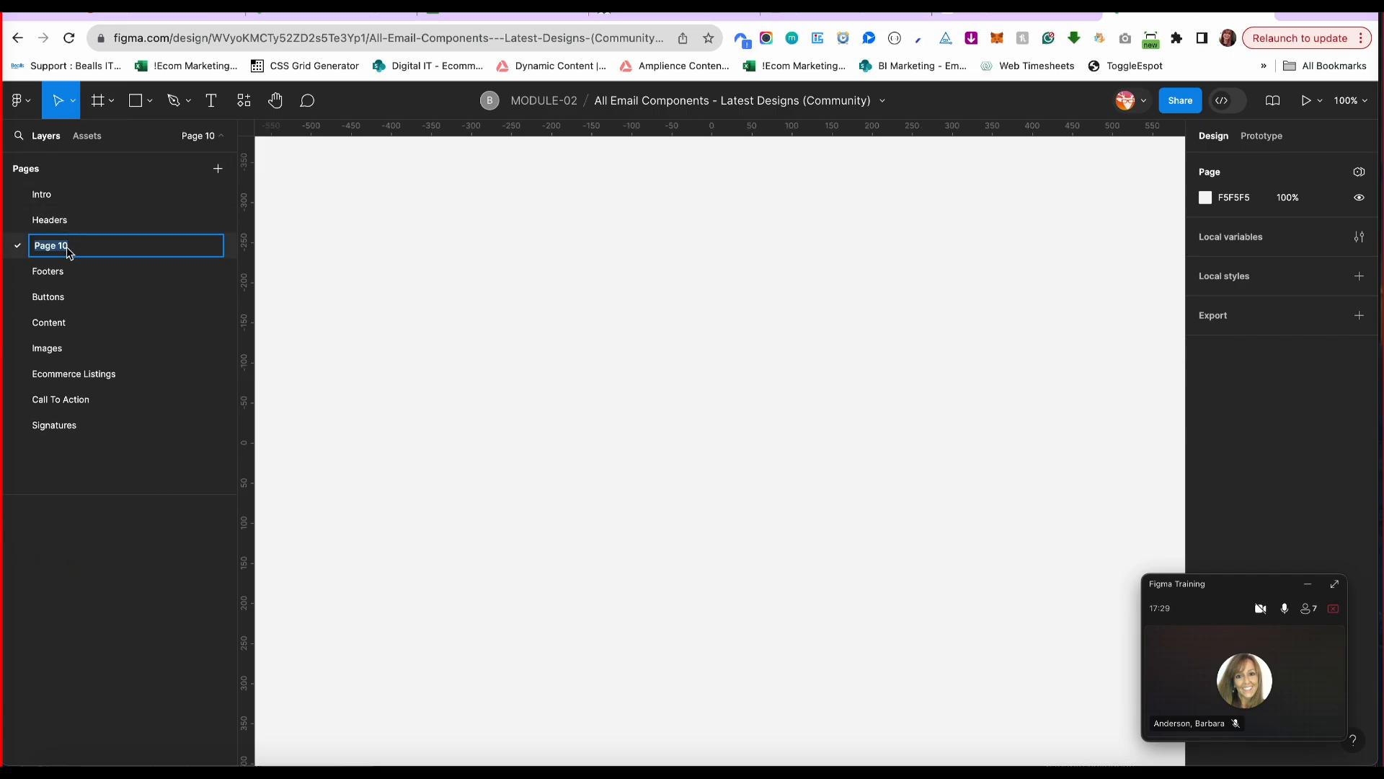
type("AutoLayout Ex")
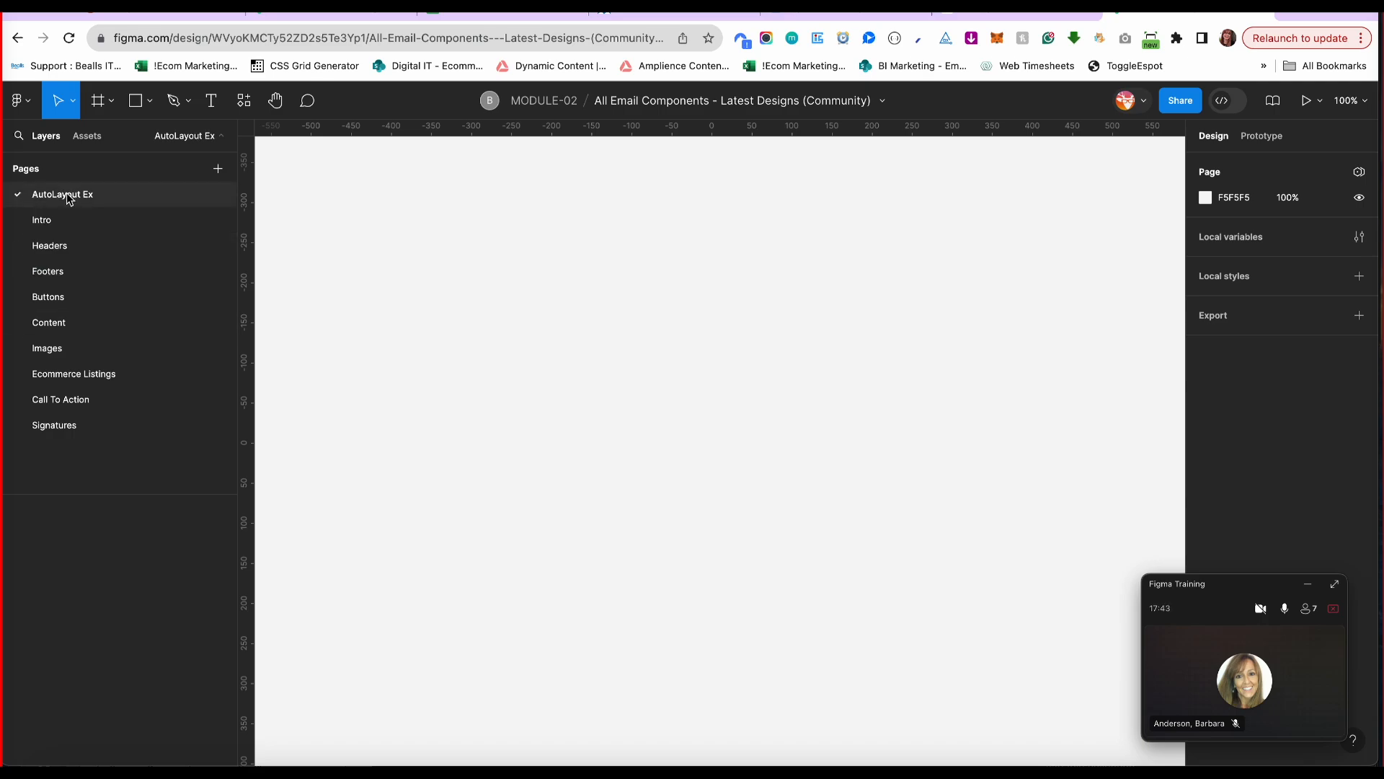
left_click_drag(64, 195, 50, 431)
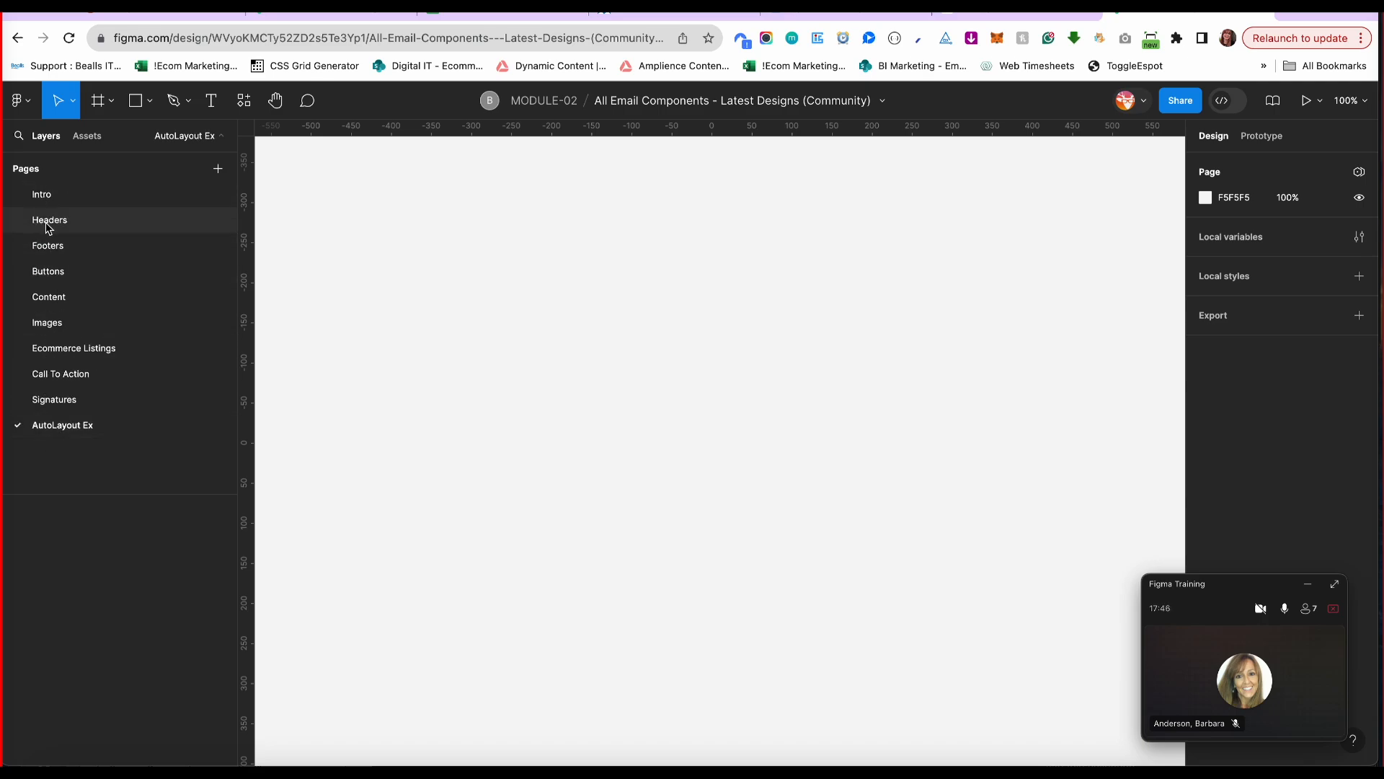
Draw a frame about 1141 × 955 on the empty AutoLayout Ex page.
scroll(651, 349, "down", 3)
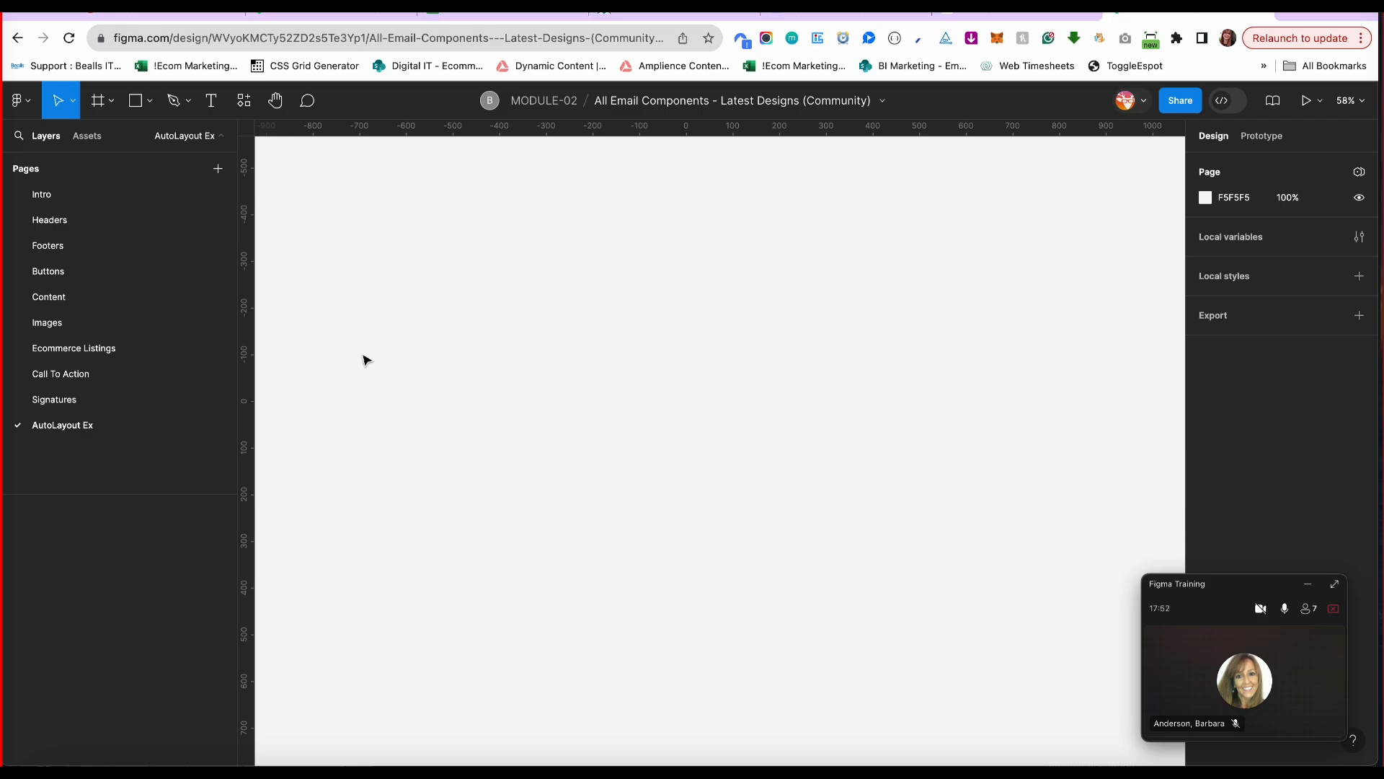
left_click(113, 102)
left_click(88, 136)
left_click_drag(402, 181, 933, 625)
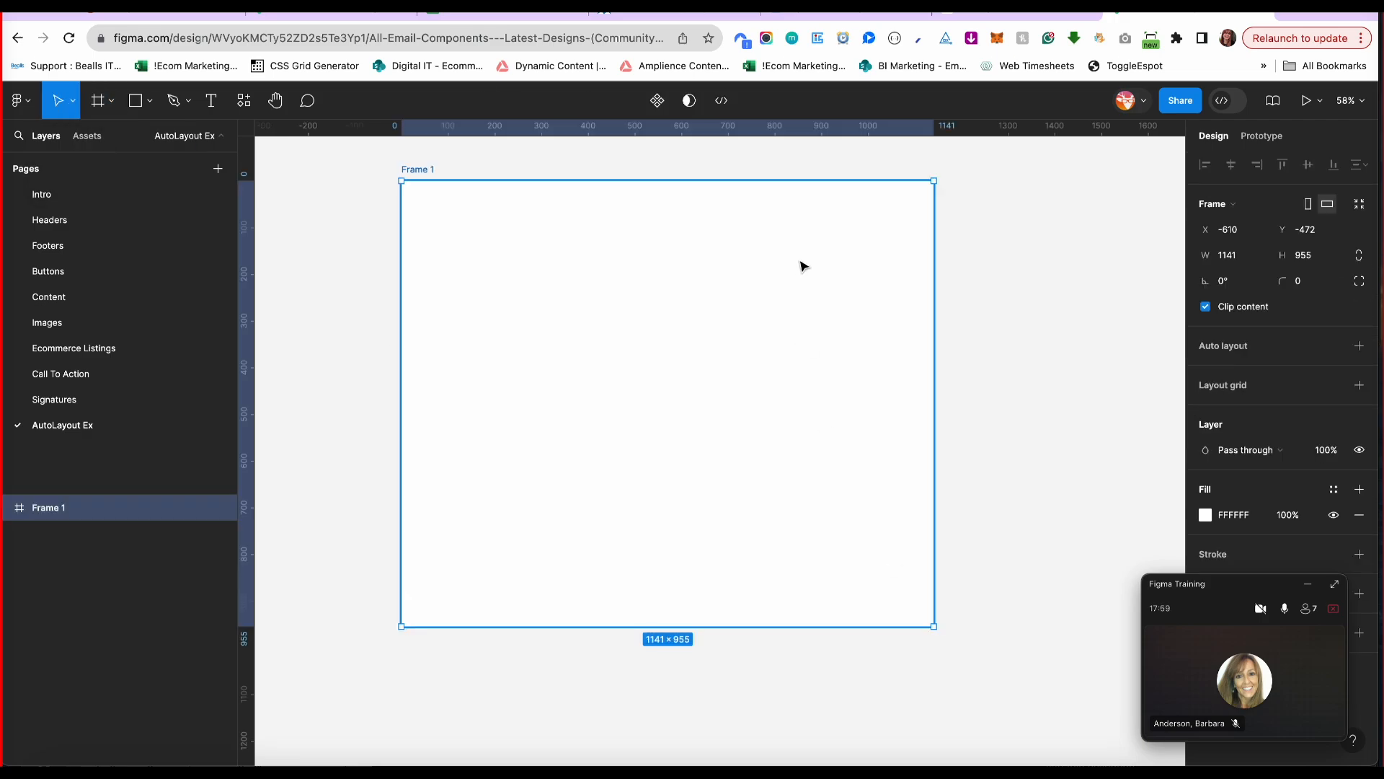
Rename the new frame "AutoLayout".
double_click(424, 170)
type("AutoLayout")
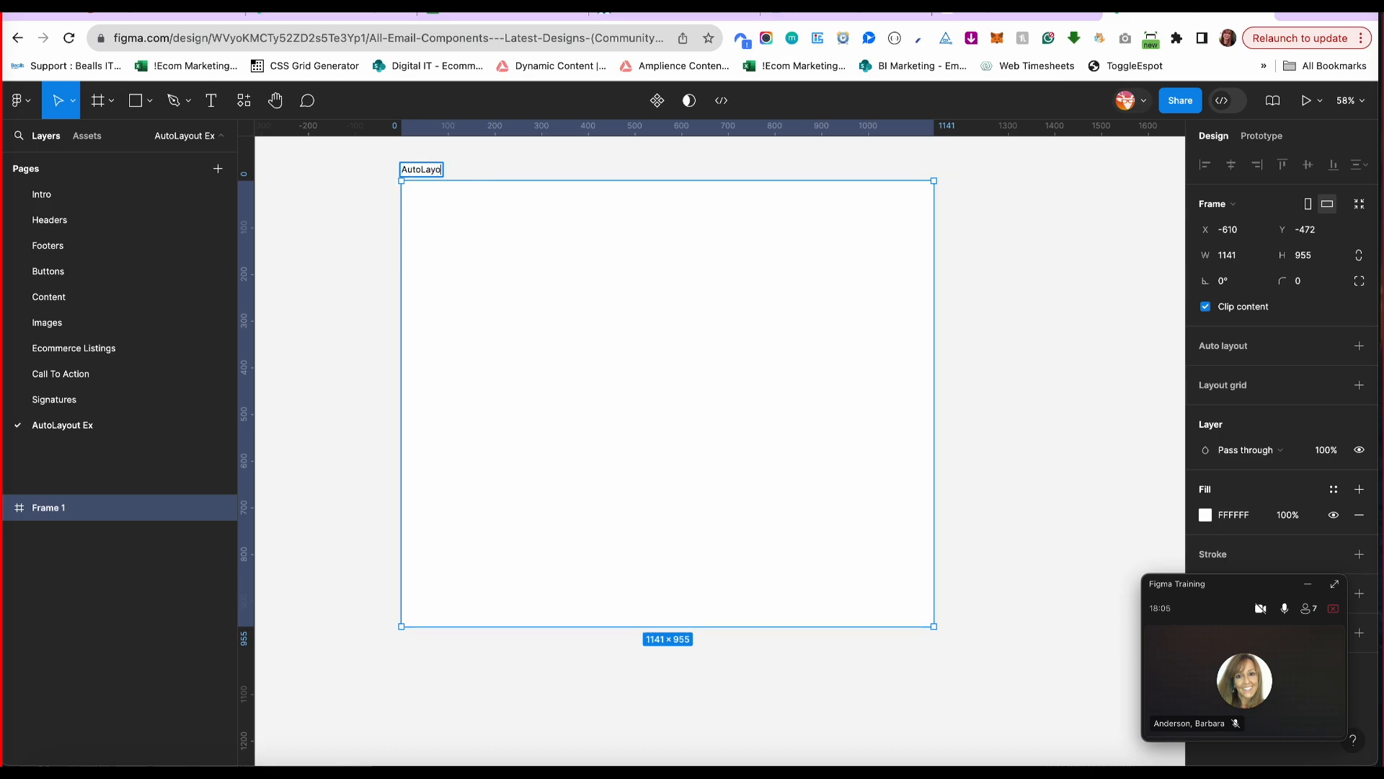
key("Escape")
left_click(437, 172)
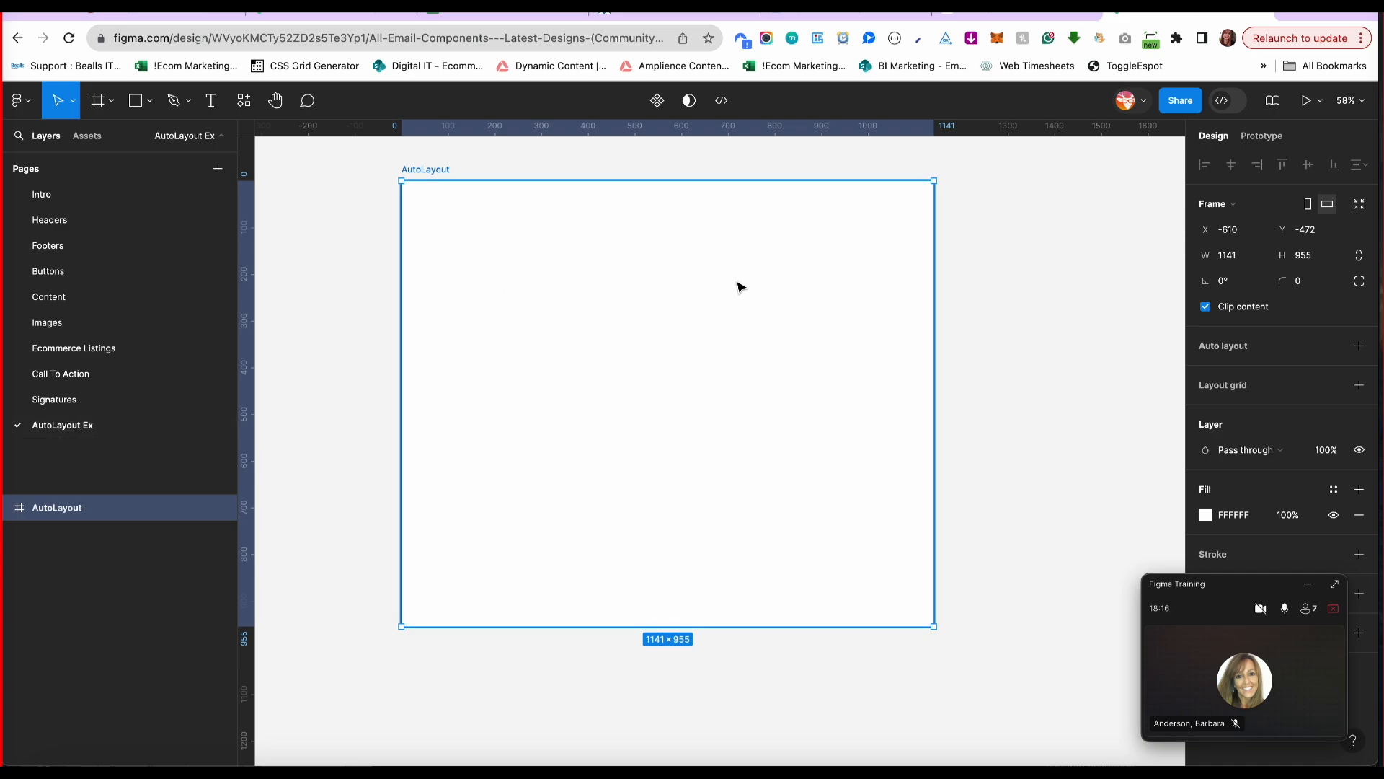
scroll(741, 287, "up", 1)
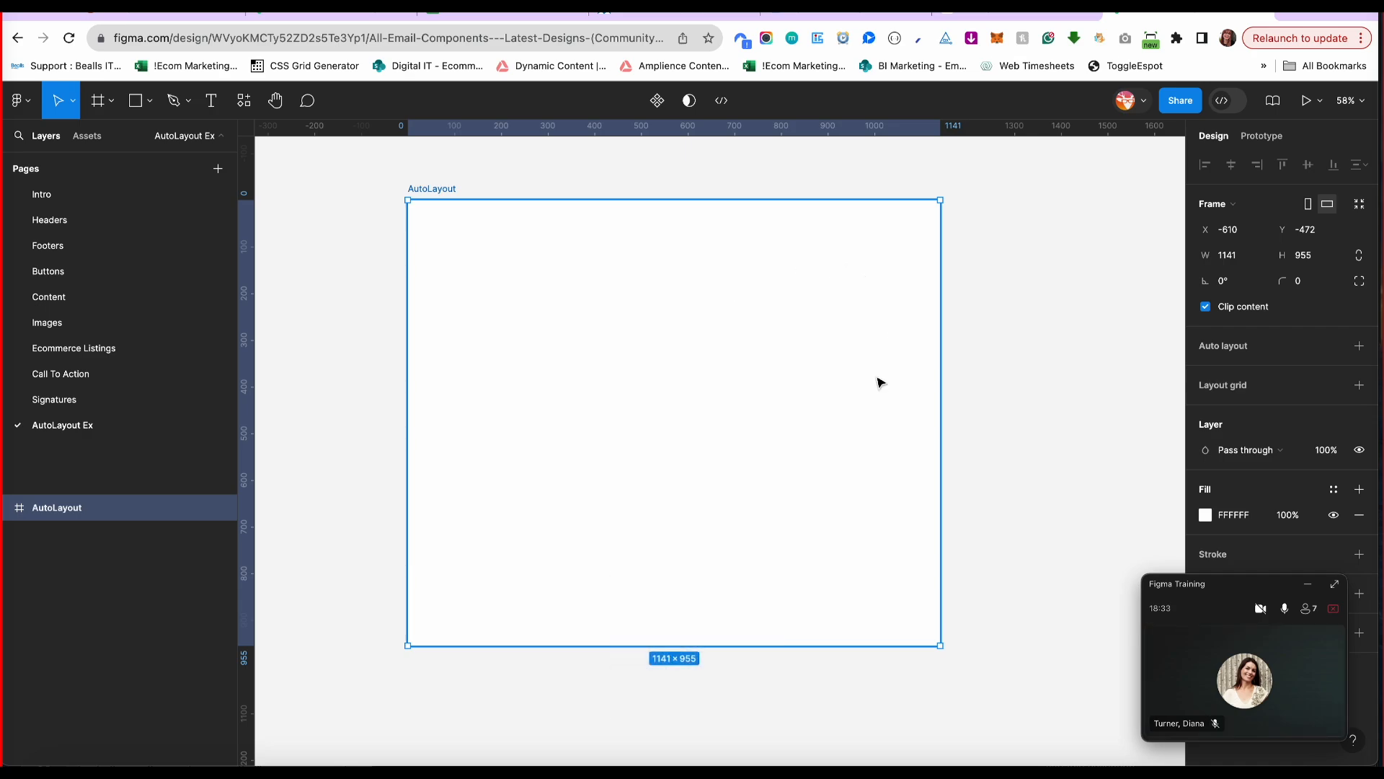
Add a text layer reading "Button" in the upper-left area of the AutoLayout frame, at about X 258, Y 140.
left_click_drag(1237, 590, 1057, 602)
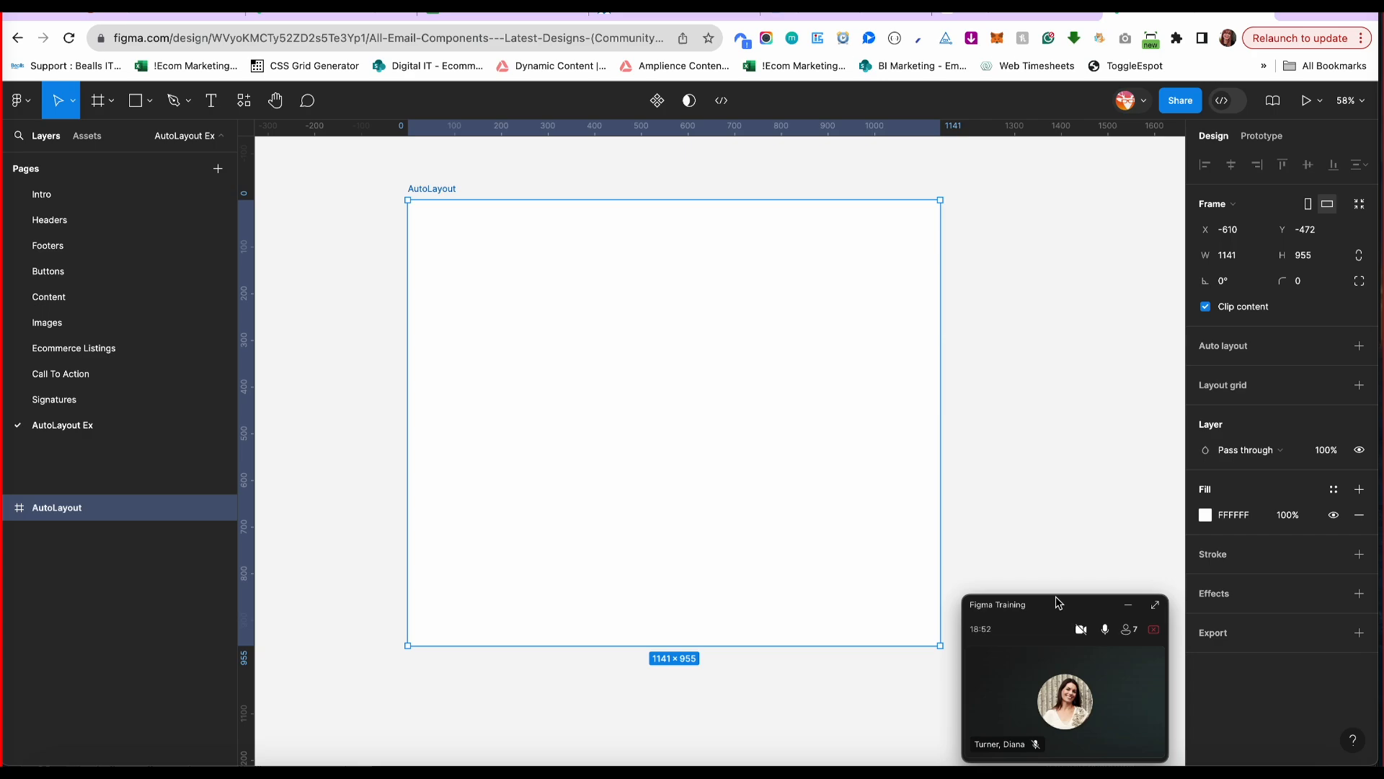
left_click(211, 100)
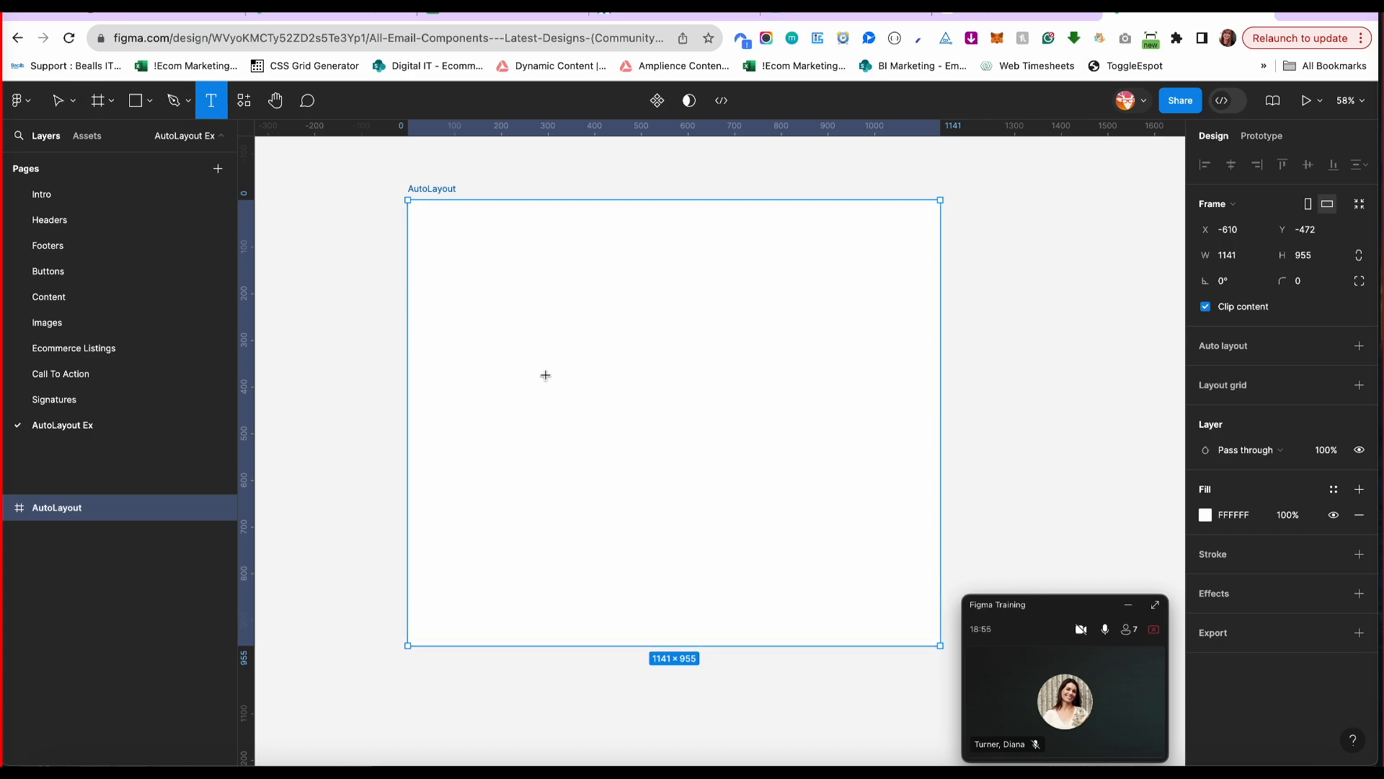
left_click(517, 281)
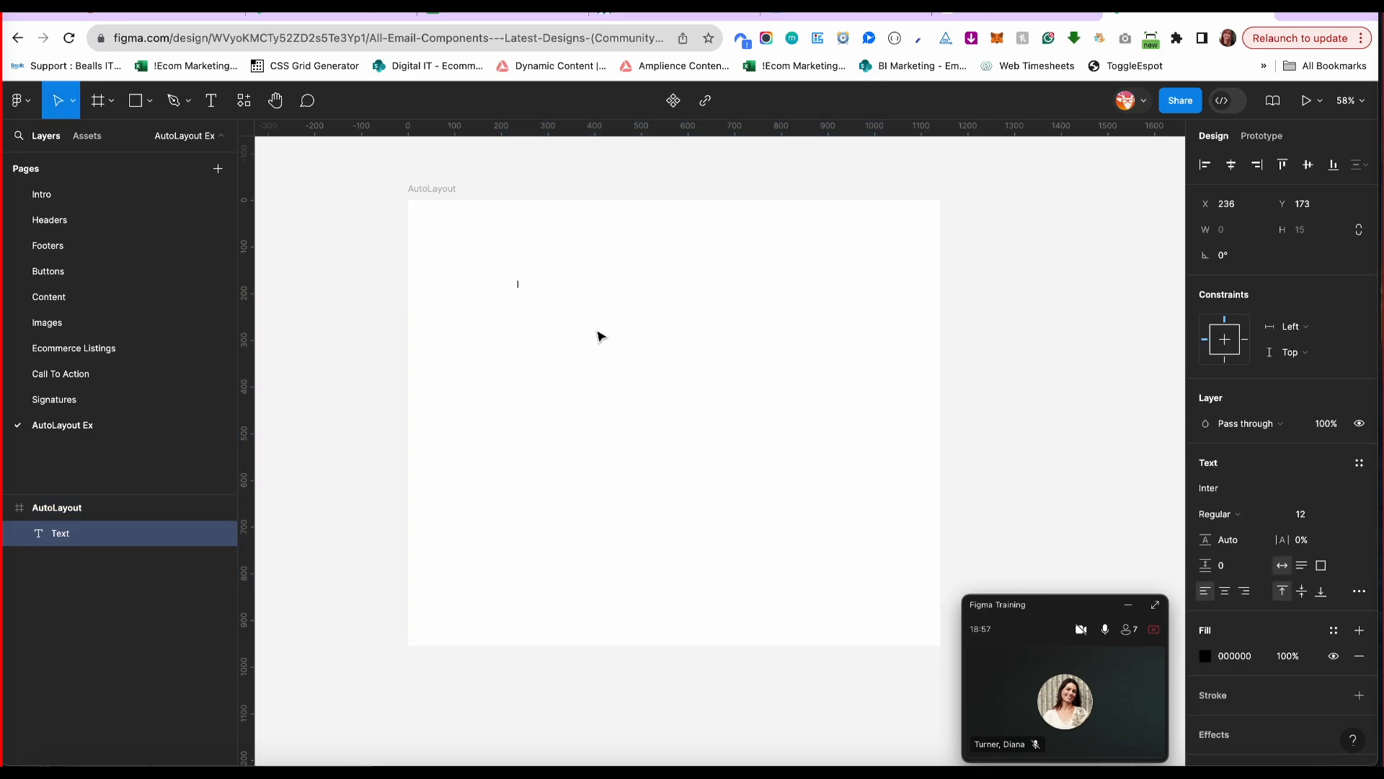
type("Button")
key("Escape")
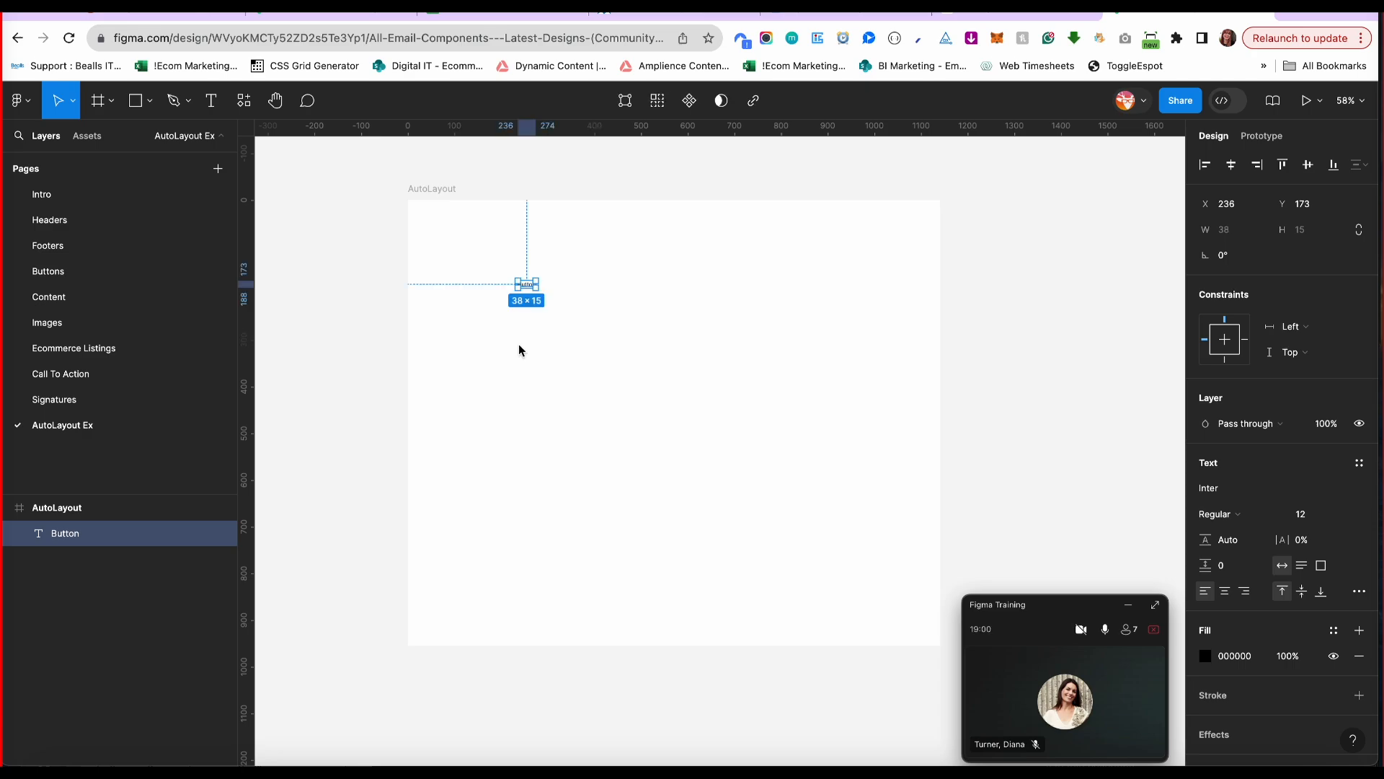
mouse_move(523, 279)
left_mouse_down()
mouse_move(538, 226)
mouse_move(537, 272)
left_mouse_up()
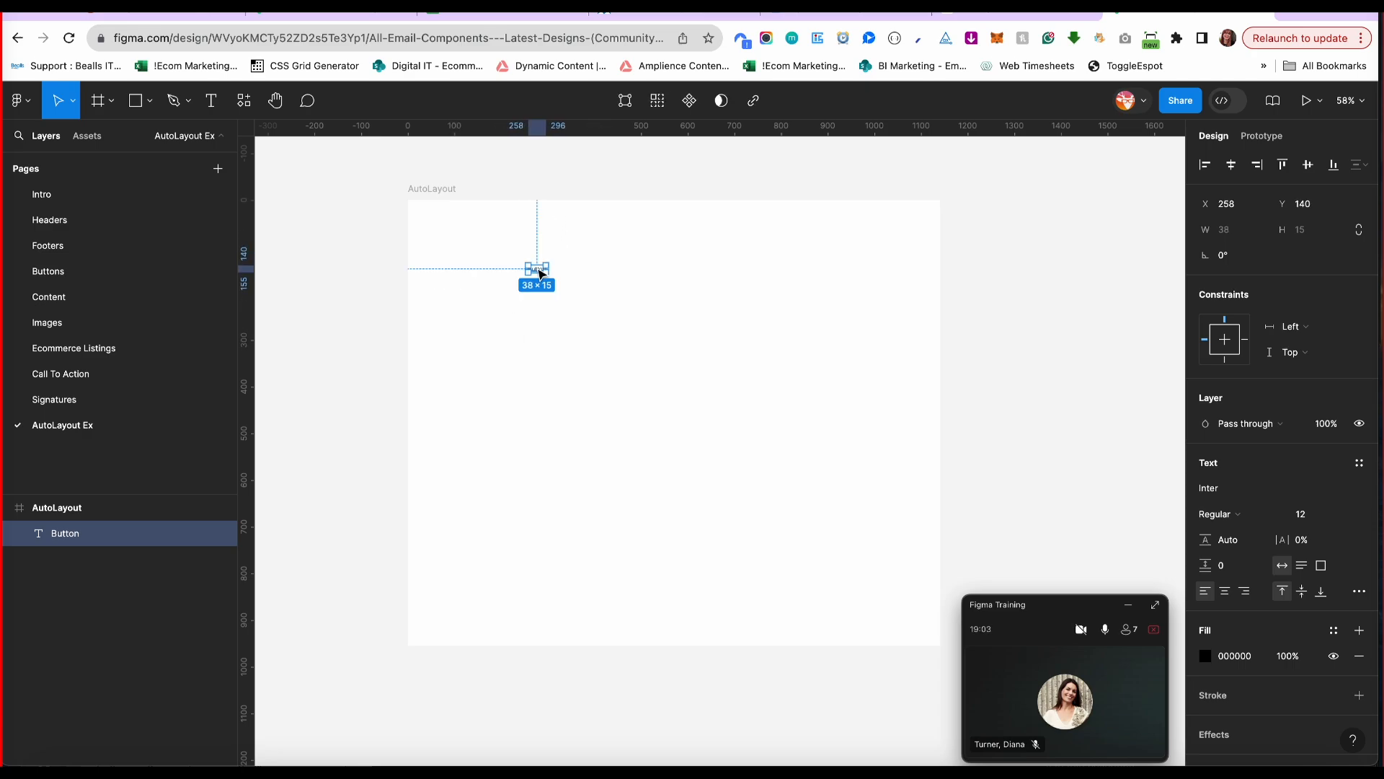
Move the Button text up to about X 250, Y 84 and wrap it in an auto layout frame.
scroll(539, 274, "up", 5)
scroll(541, 273, "up", 2)
scroll(540, 273, "left", 2)
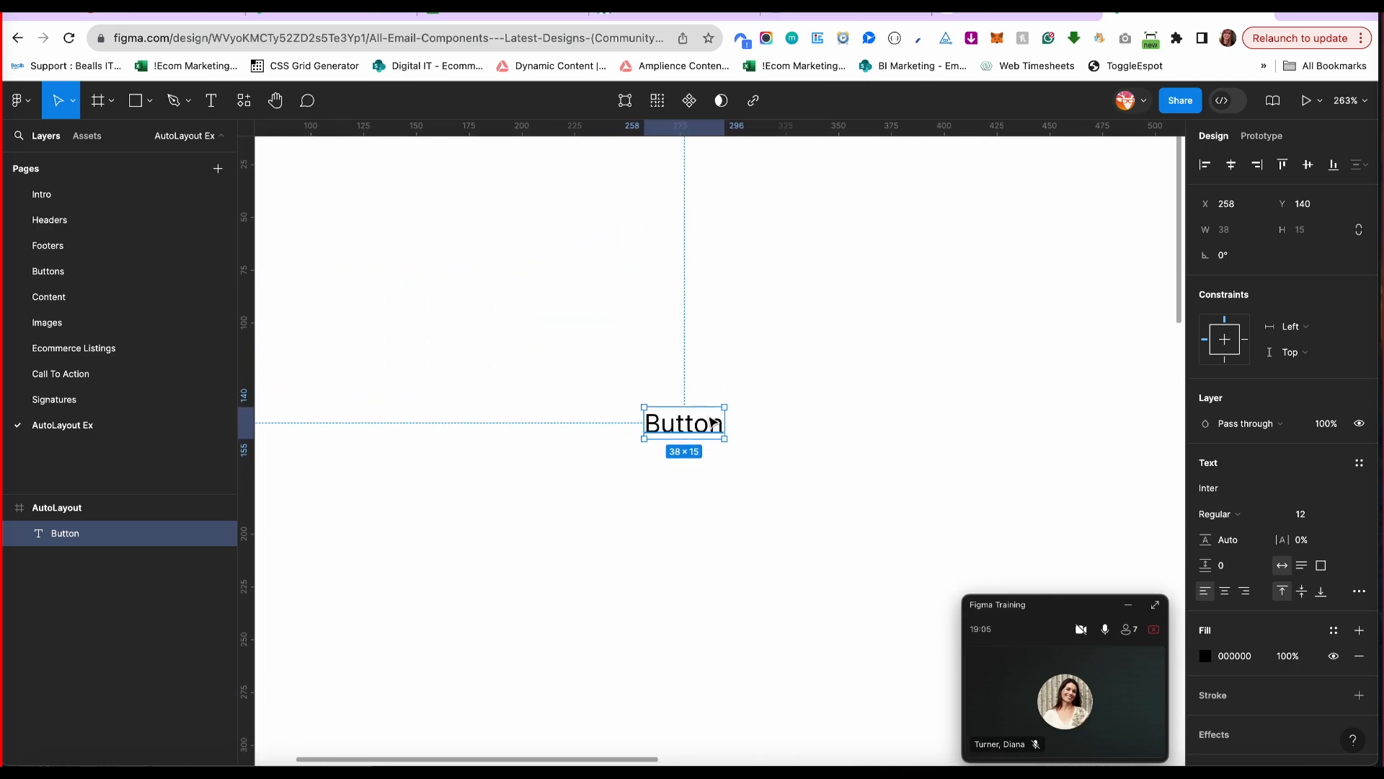
left_click(688, 422)
left_click_drag(689, 425, 672, 308)
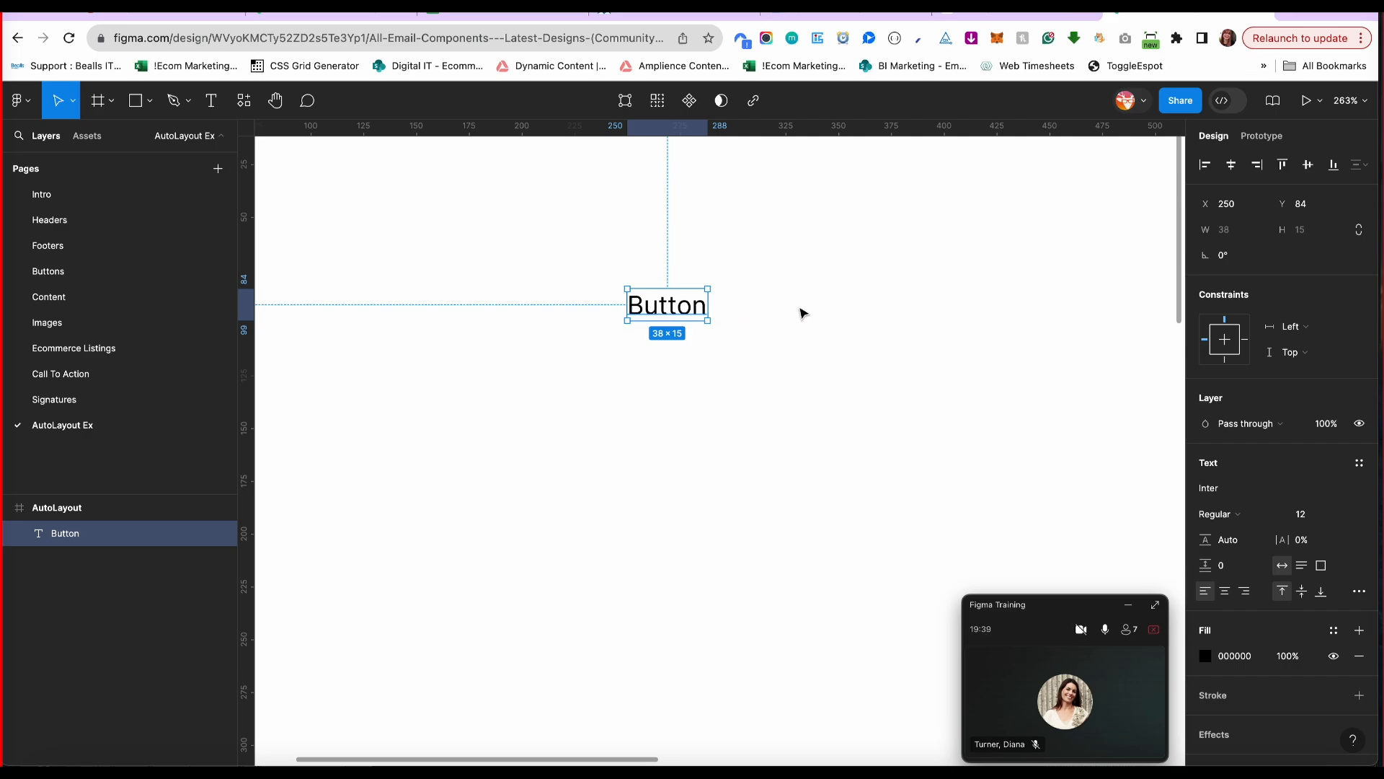
key("shift+a")
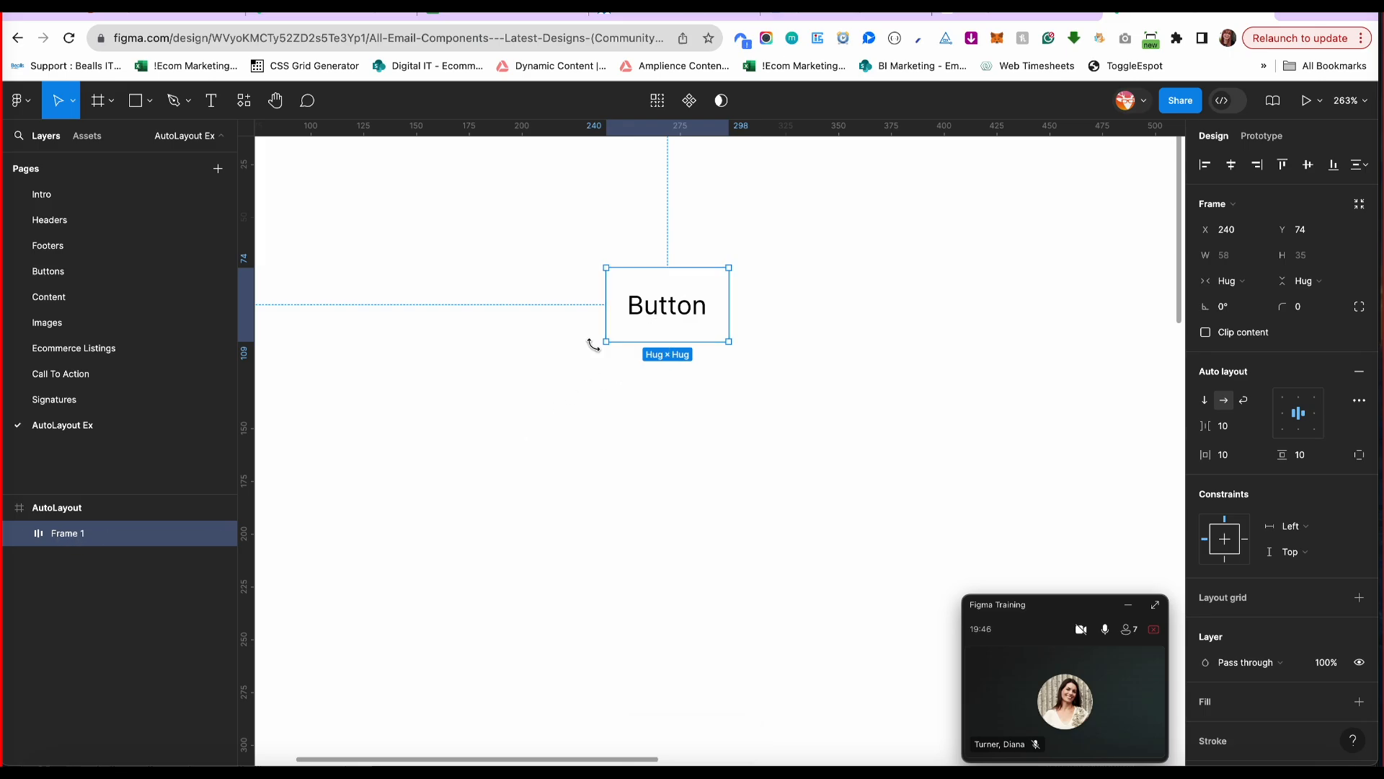
Open the keyboard shortcuts reference and review its categories from Tools through Arrange, Components and the keyboard layout settings.
left_click(16, 101)
mouse_move(108, 463)
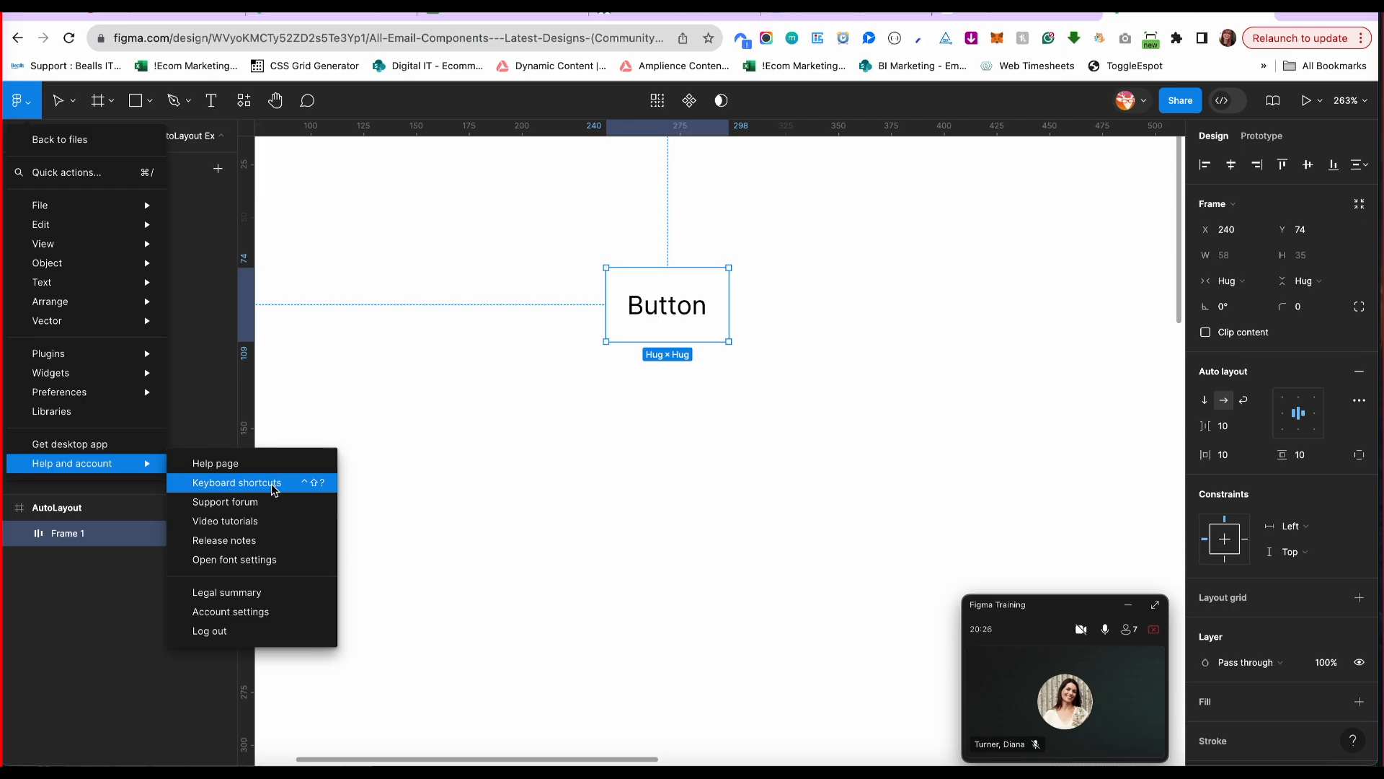
left_click(285, 490)
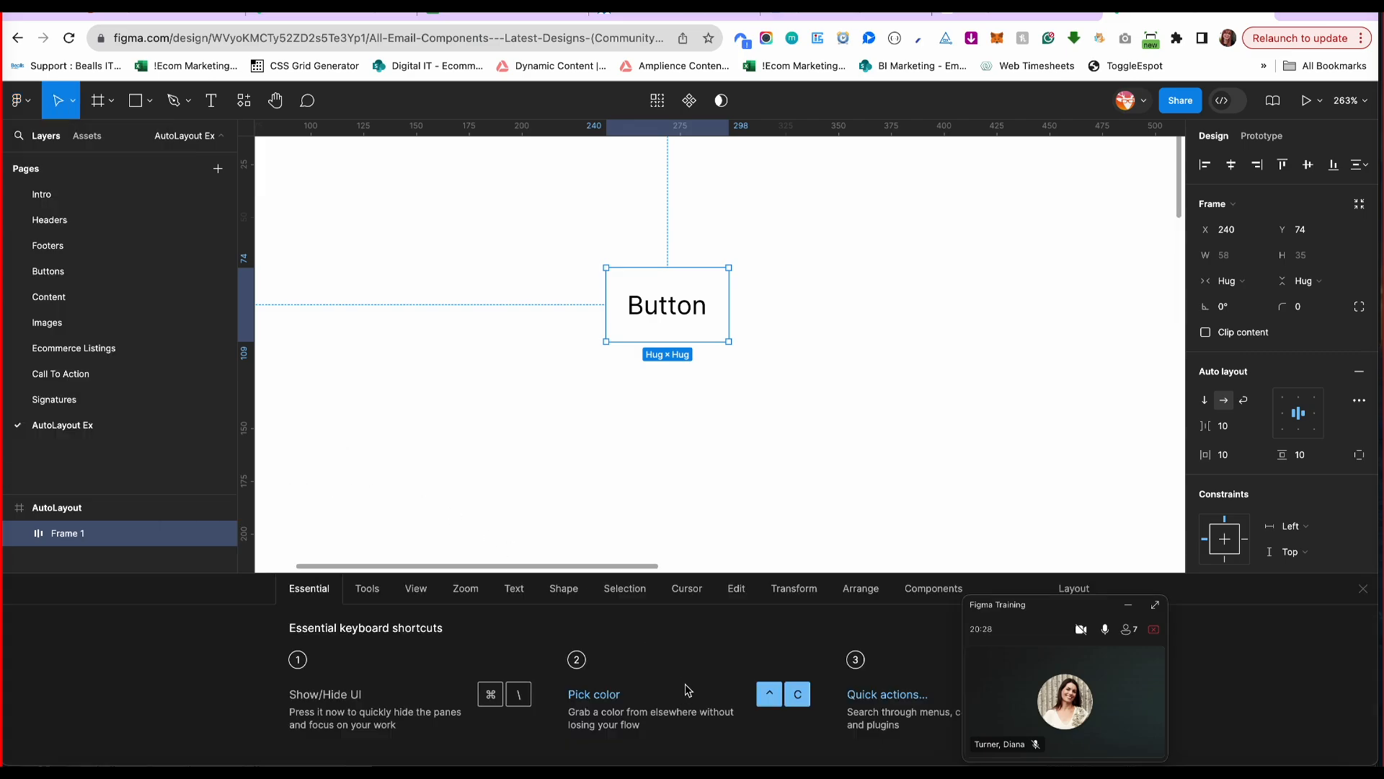
left_click_drag(1010, 610, 1219, 295)
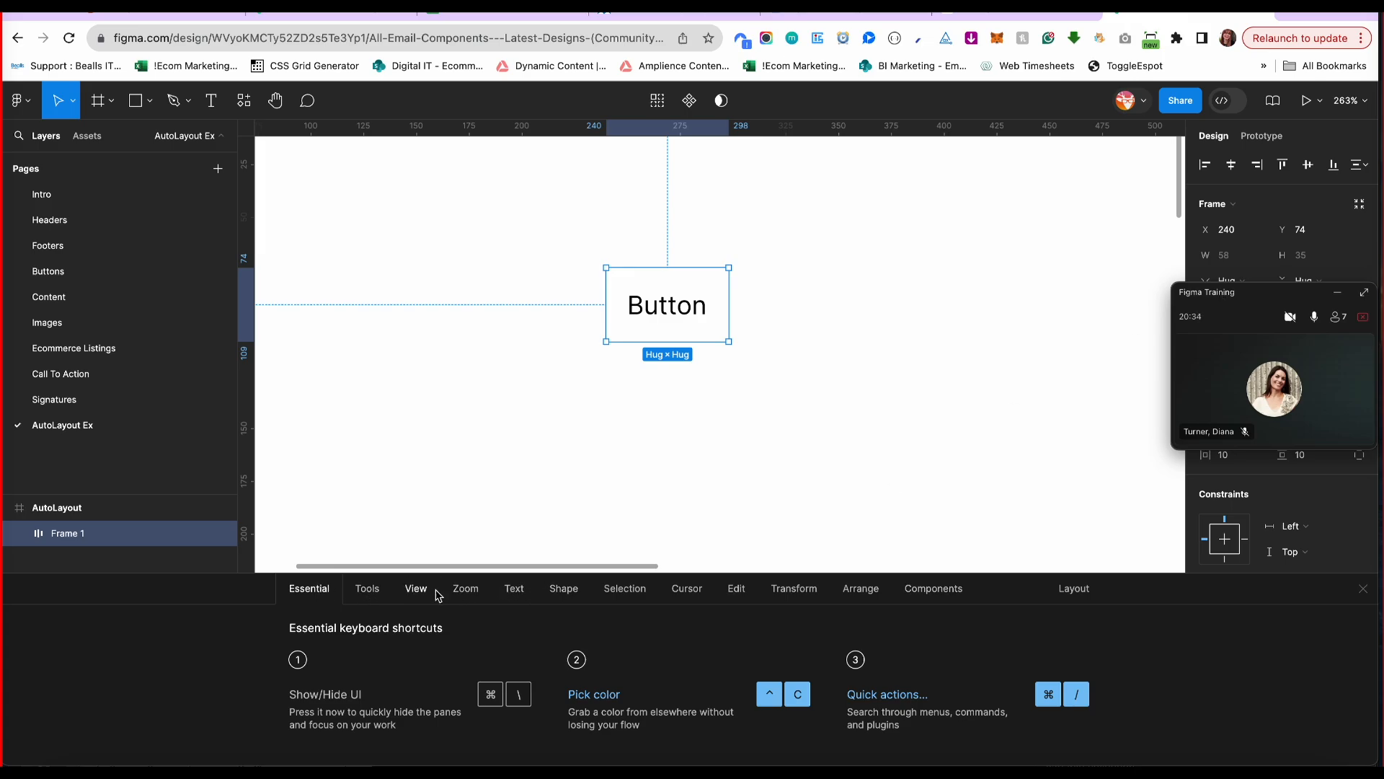
left_click(365, 591)
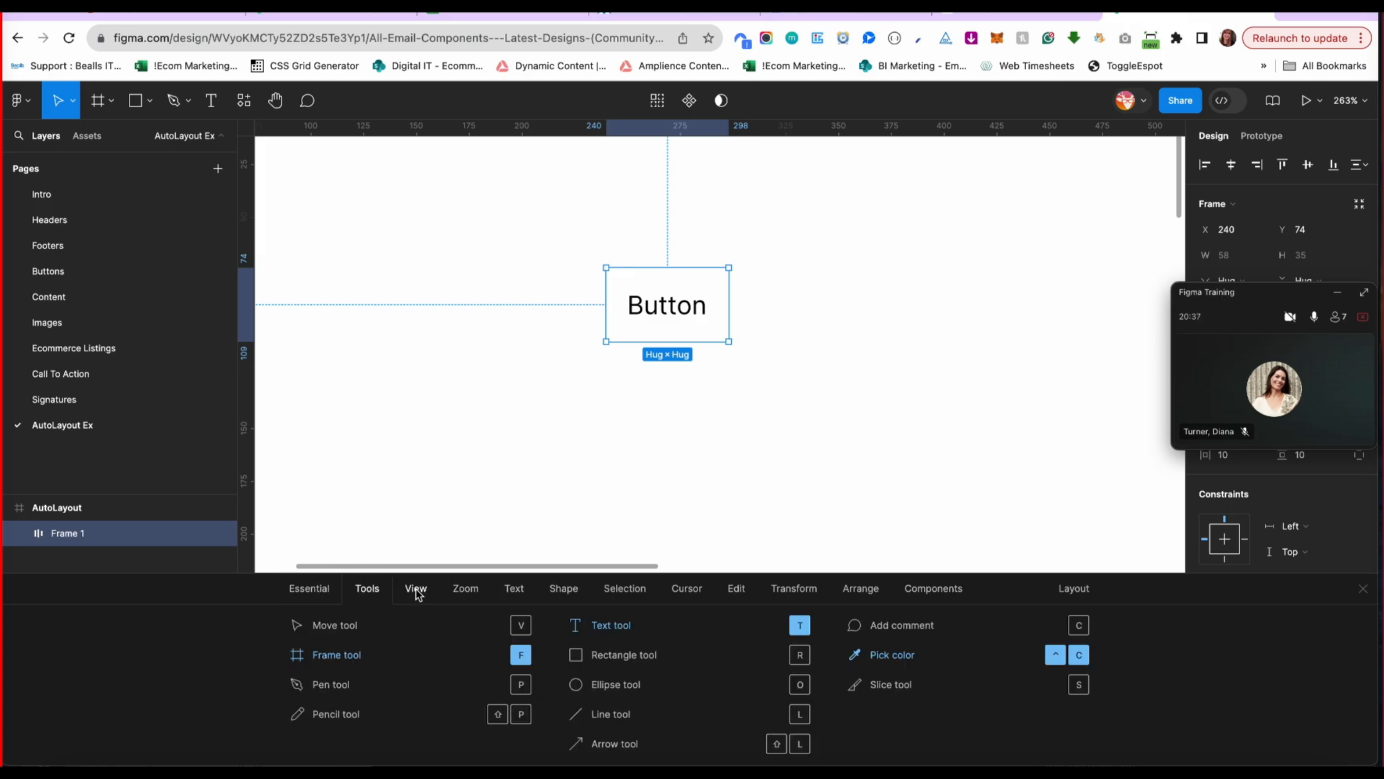
left_click(416, 590)
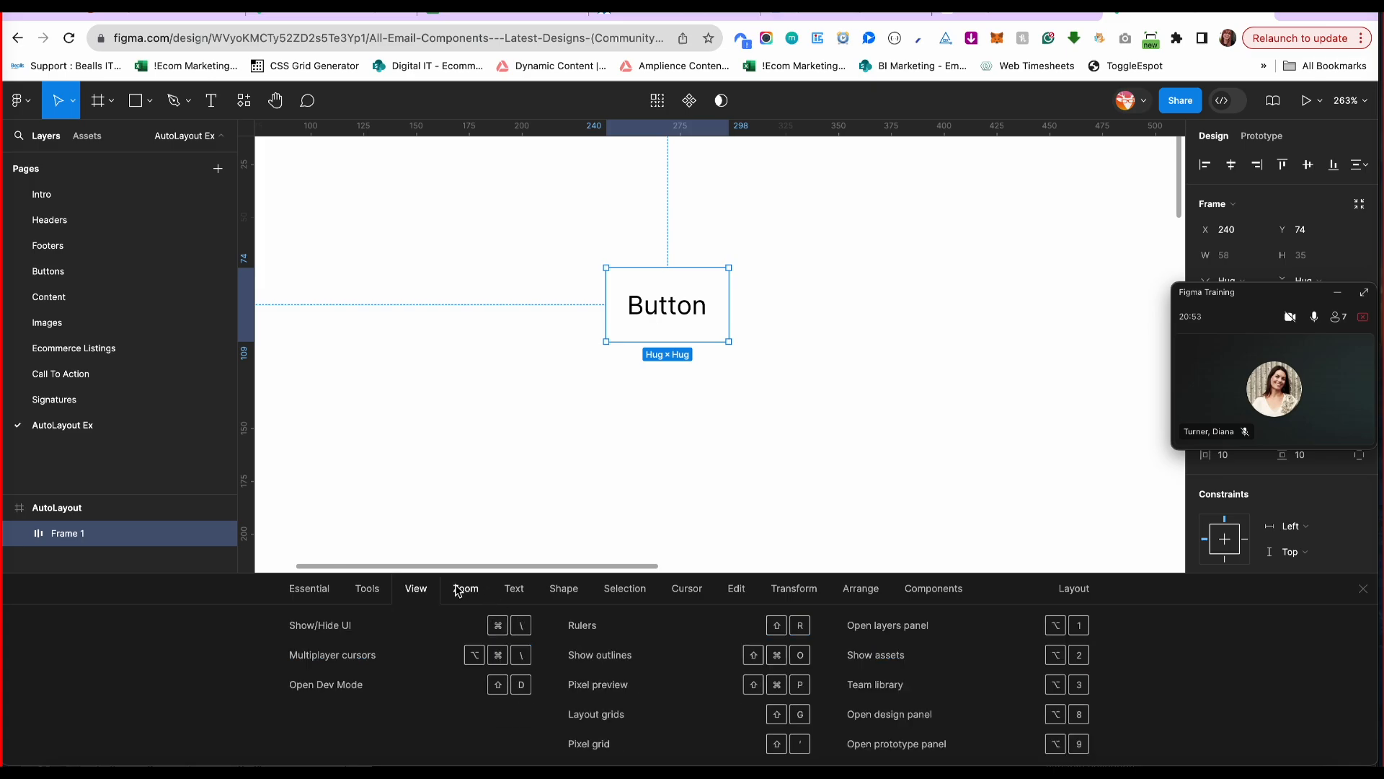
left_click(465, 589)
left_click(625, 590)
left_click(688, 591)
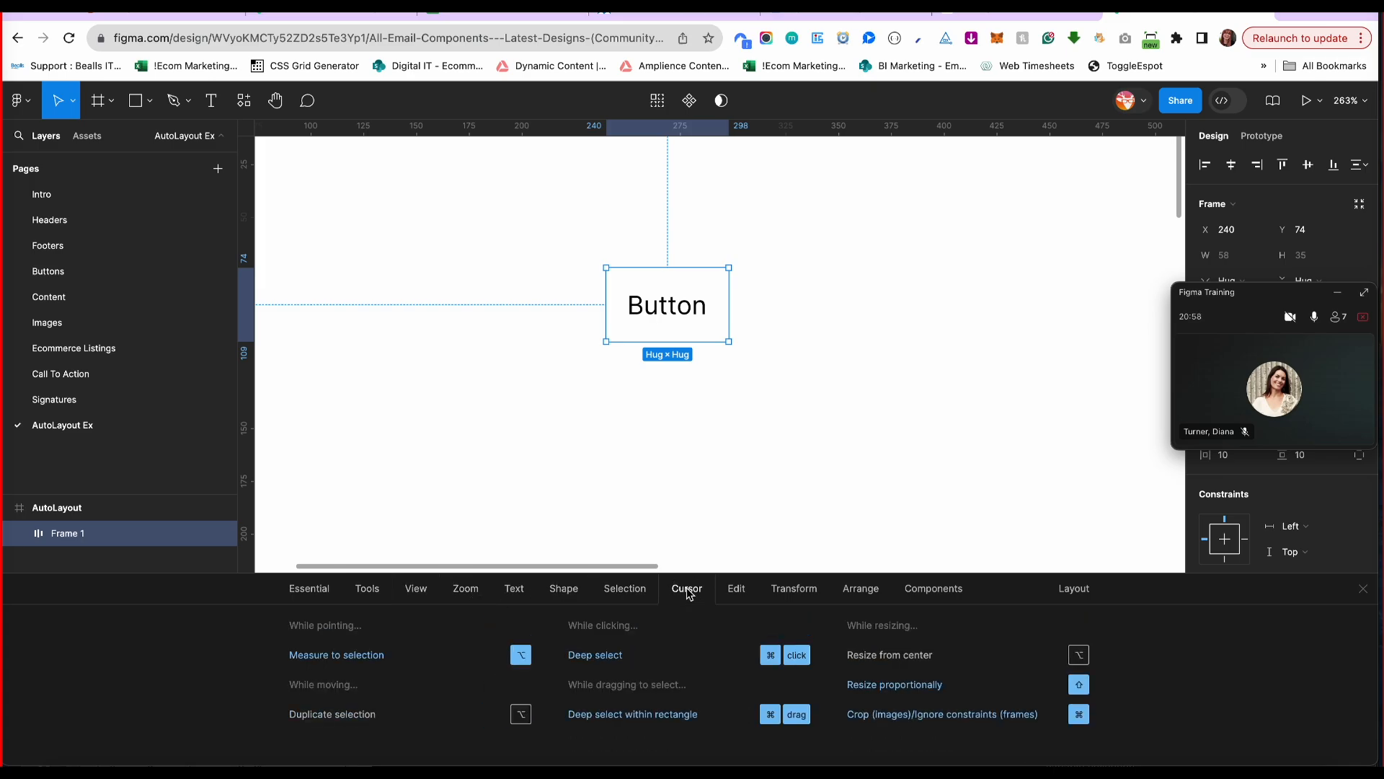
left_click(735, 590)
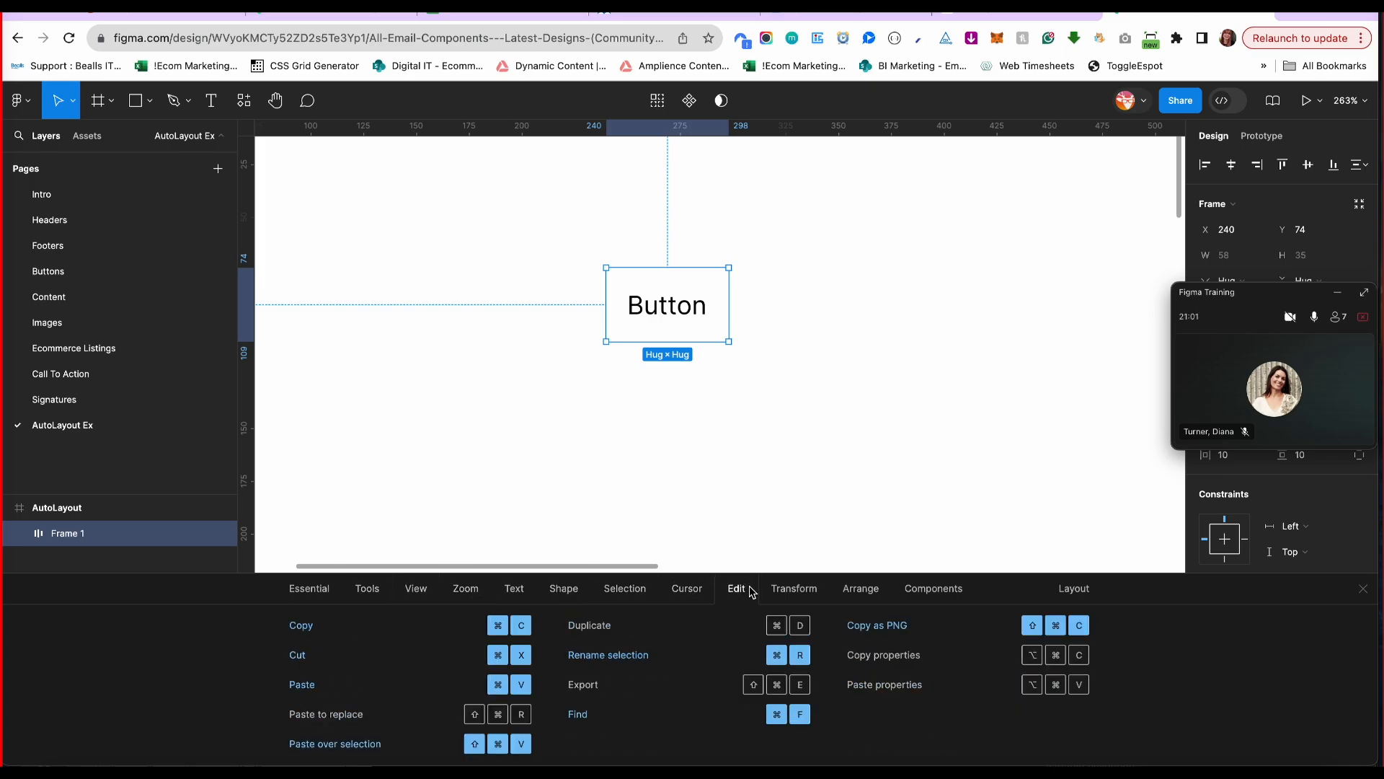
left_click(853, 593)
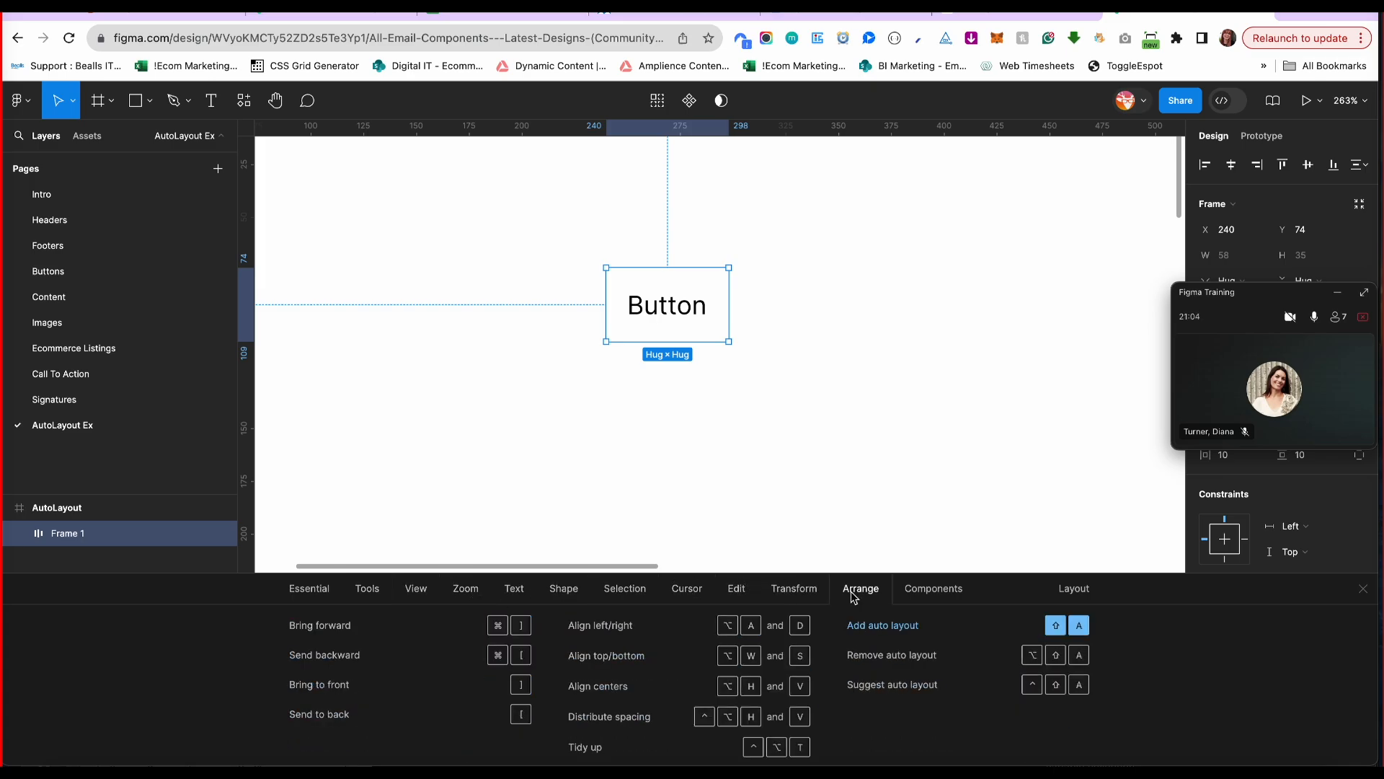
left_click(931, 591)
left_click(1080, 592)
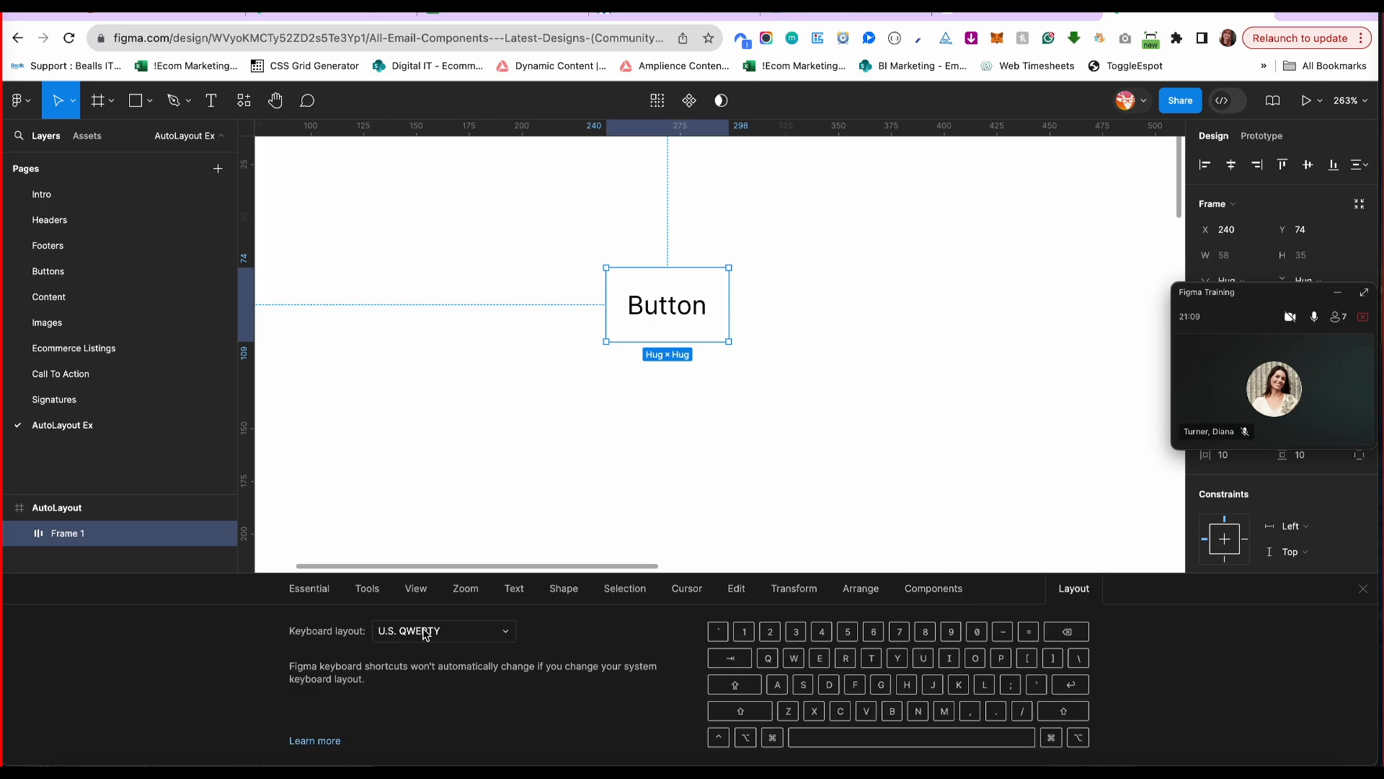
left_click(498, 640)
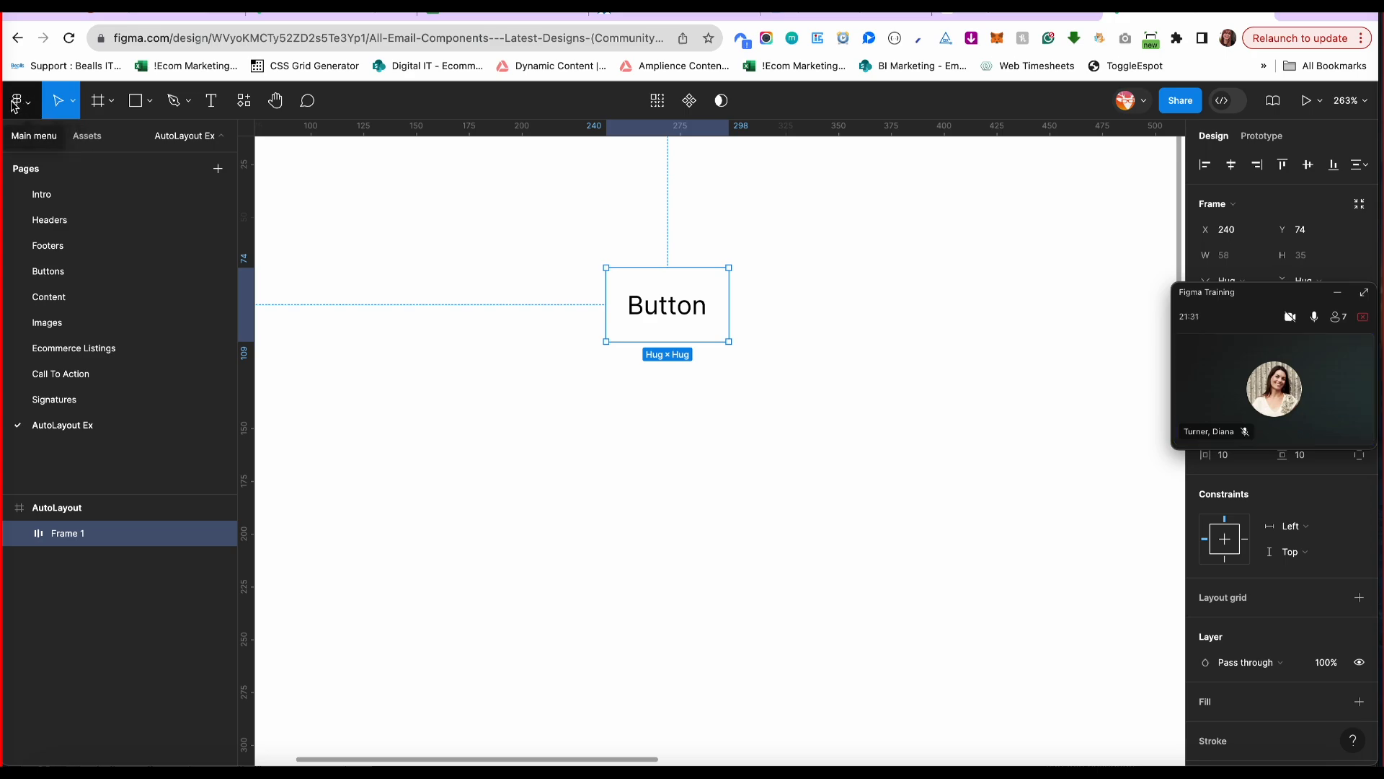
Reopen the keyboard shortcuts reference and examine the Zoom, Text, Shape, Selection, Cursor and Edit shortcuts.
left_click(31, 105)
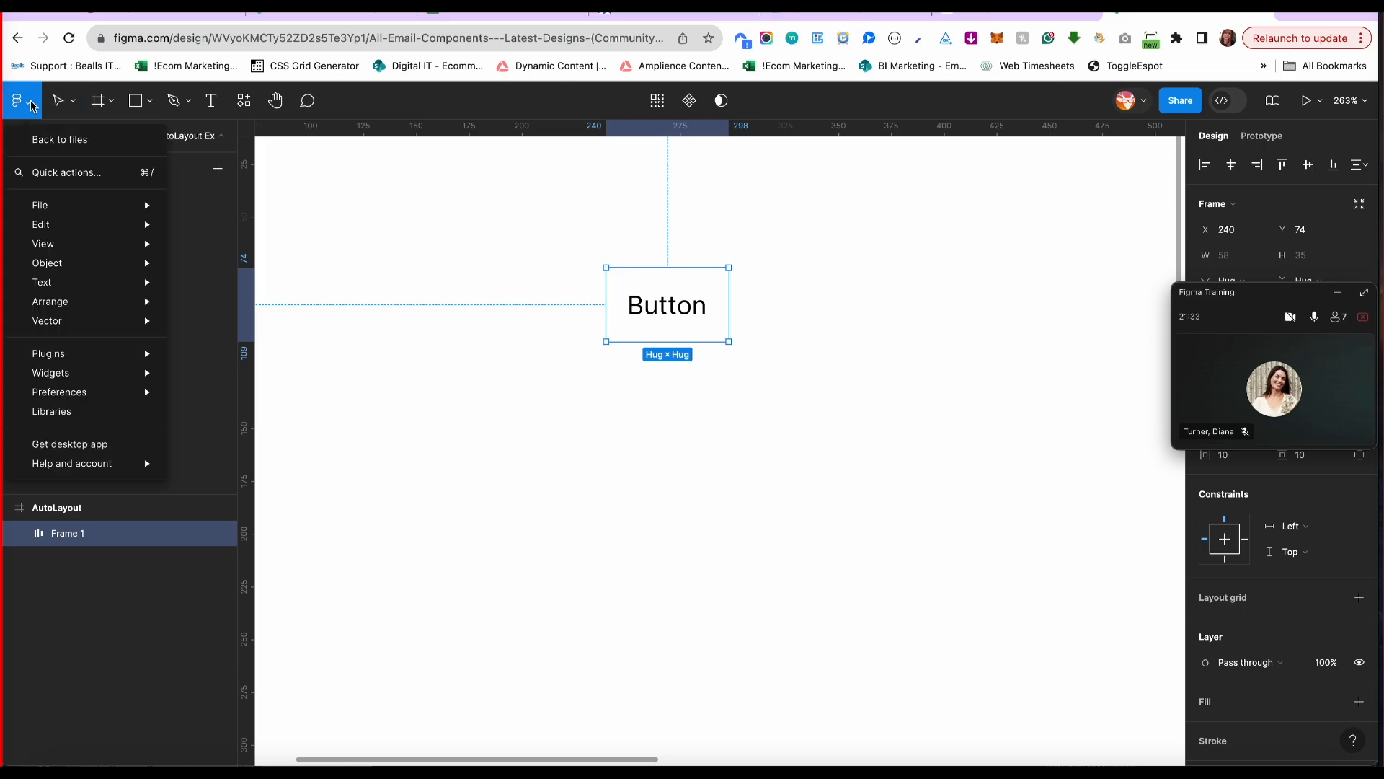
mouse_move(58, 468)
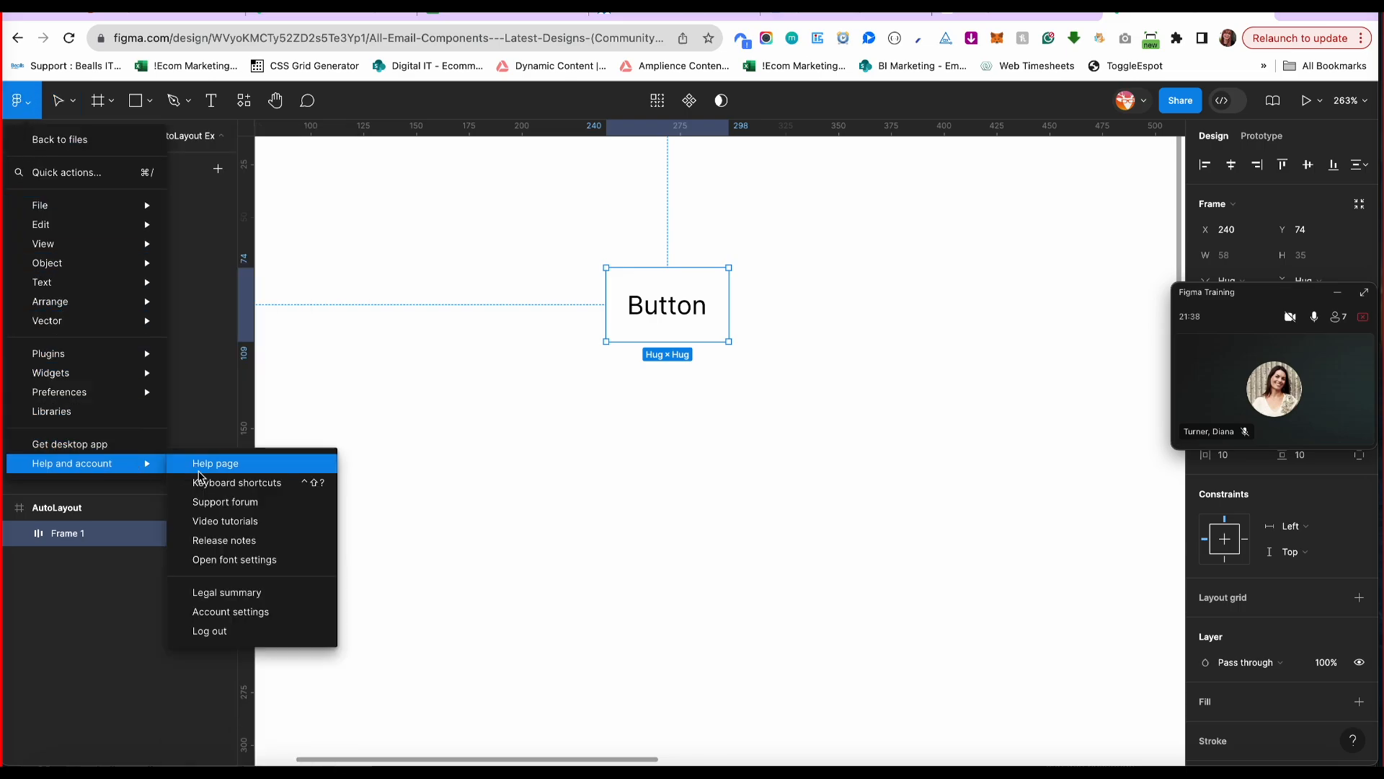
left_click(285, 490)
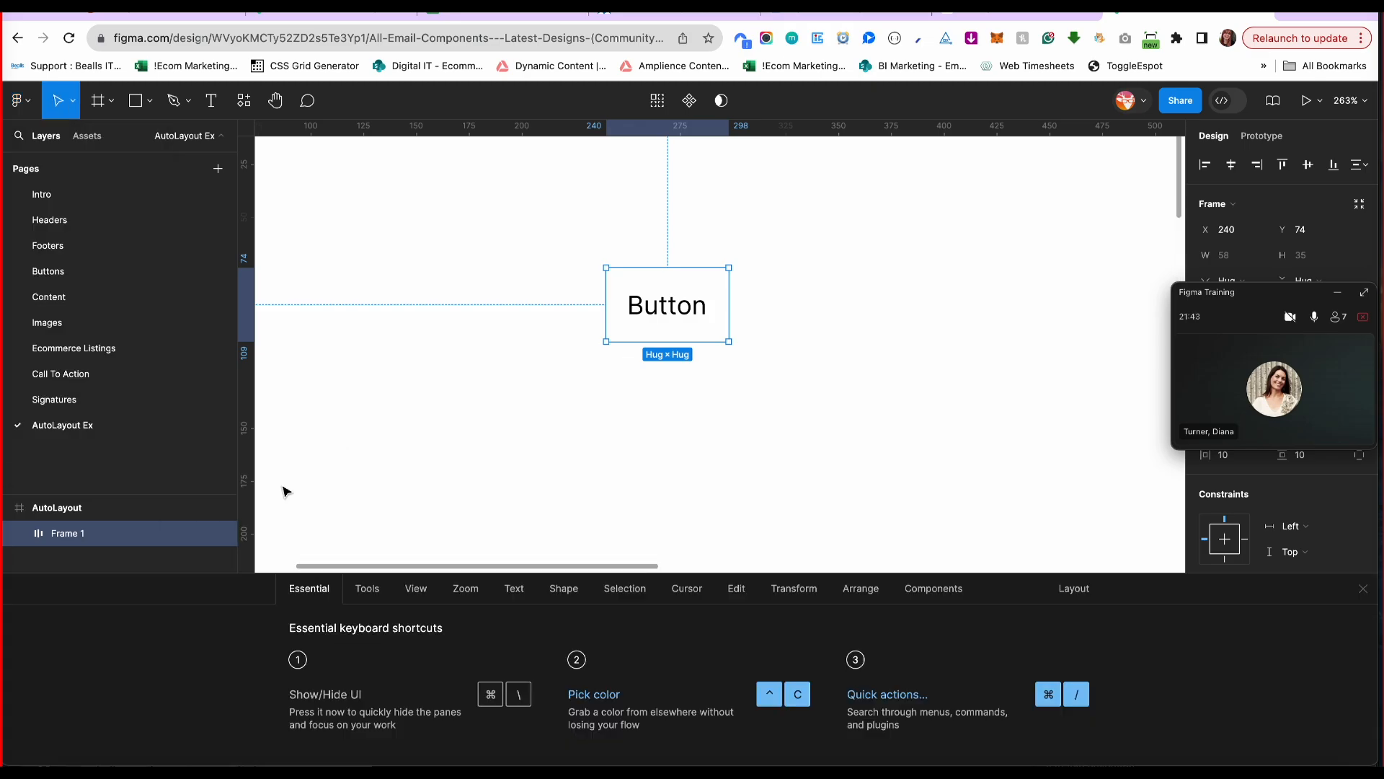
left_click(466, 588)
left_click(512, 588)
left_click(560, 588)
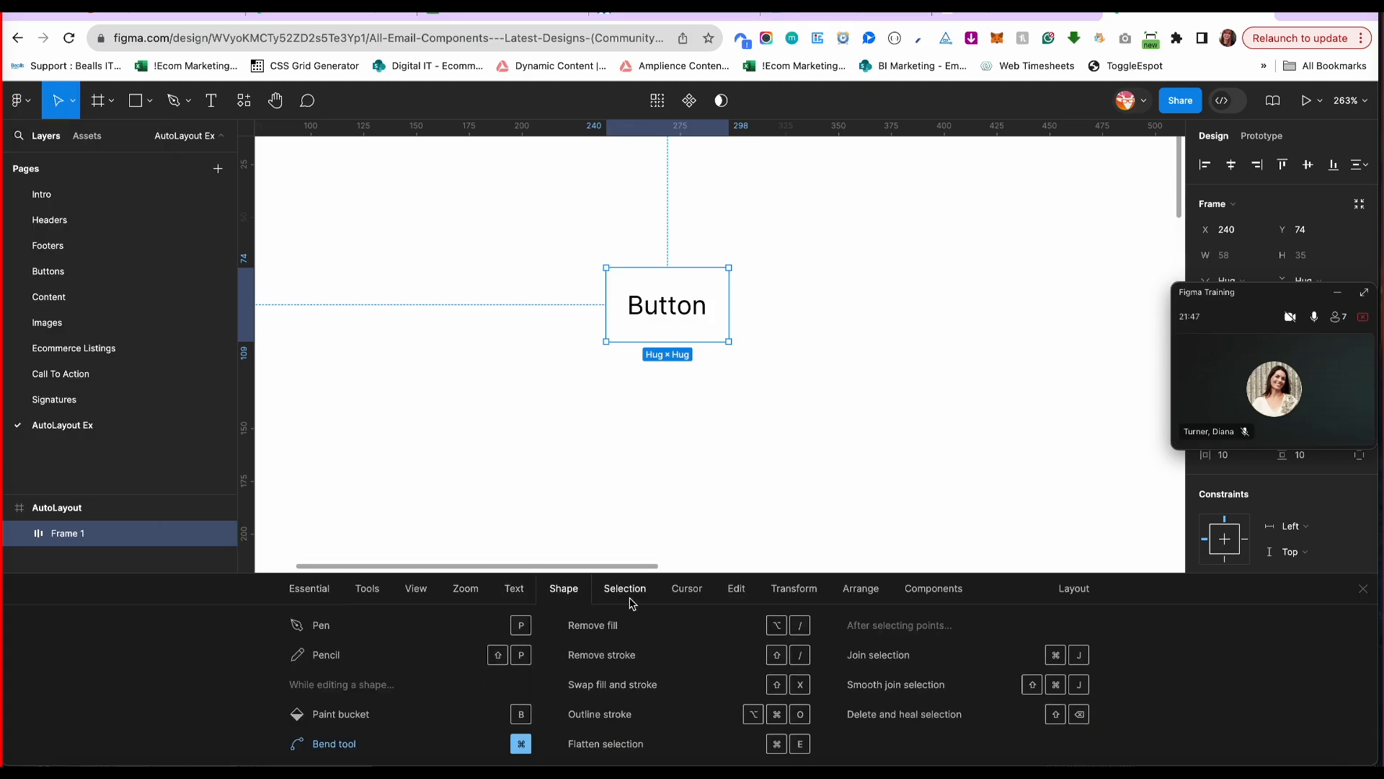
left_click(628, 590)
left_click(701, 592)
left_click(739, 589)
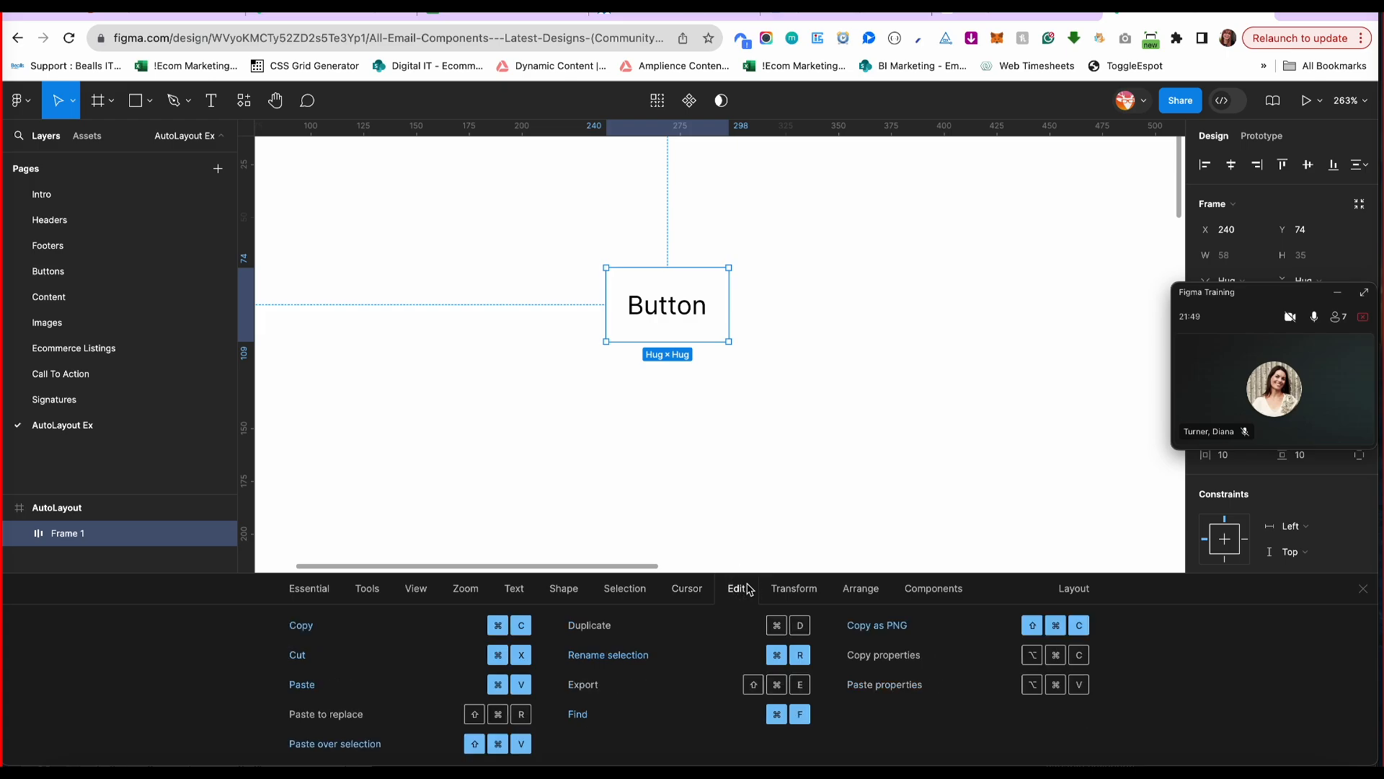
left_click(662, 507)
left_click(688, 308)
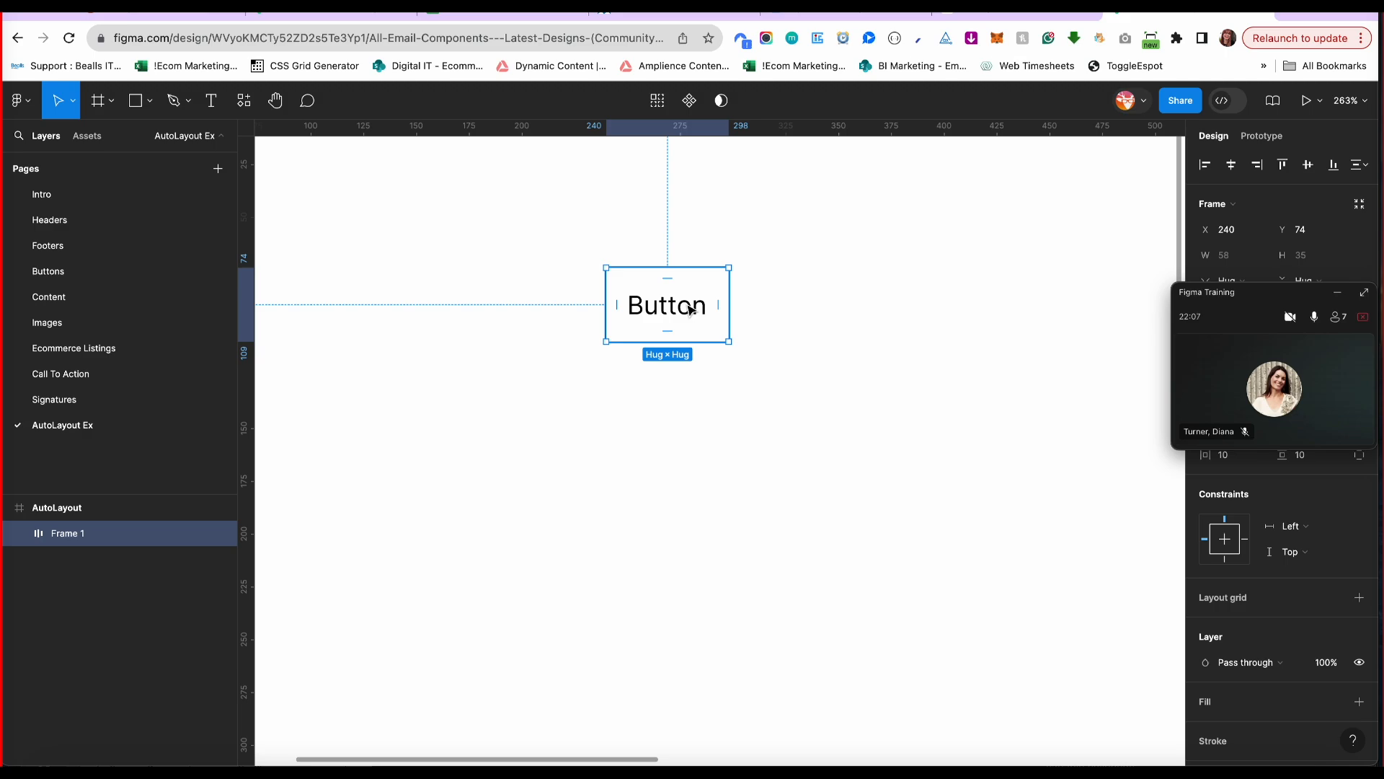
Draw a row of four grey squares, about 30 × 30 each, above and to the right of the Button frame.
scroll(763, 281, "up", 3)
scroll(762, 281, "right", 1)
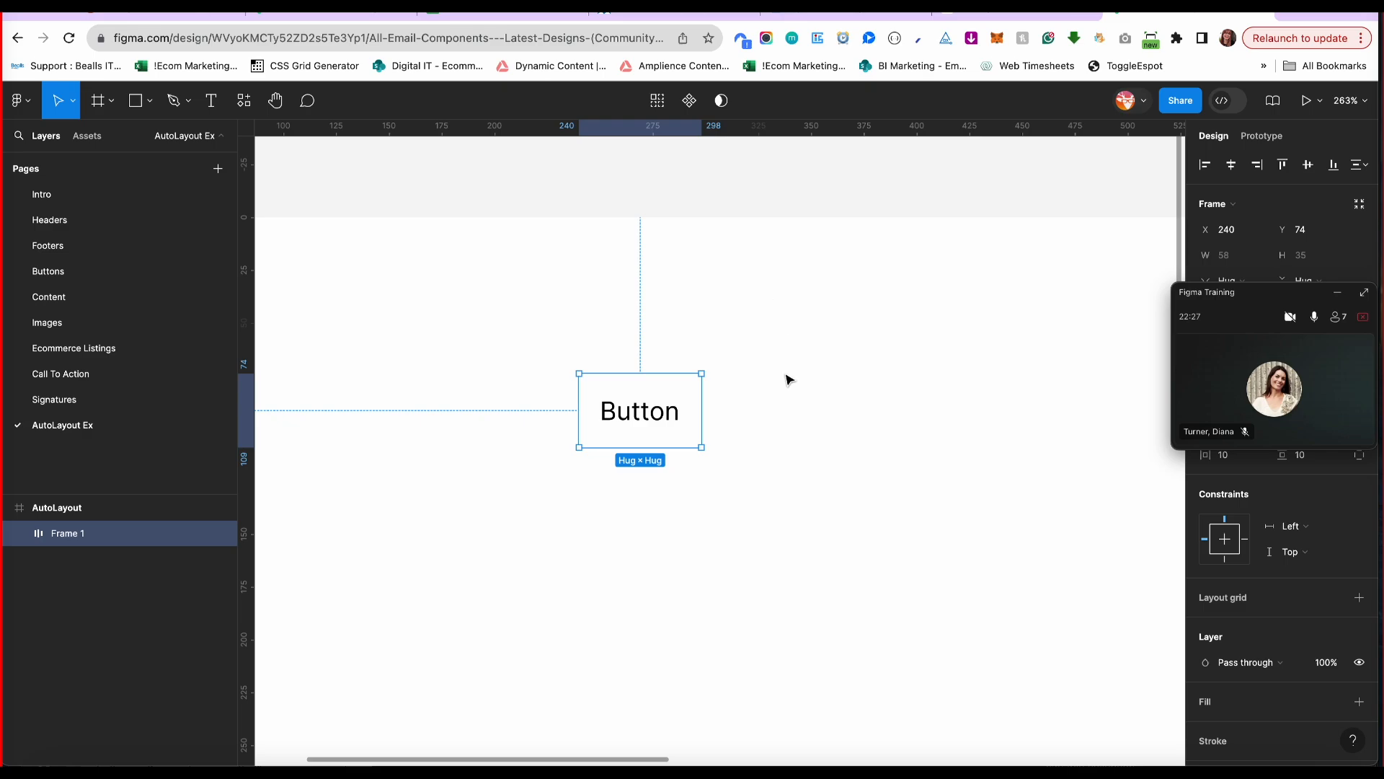
scroll(784, 377, "right", 5)
key("r")
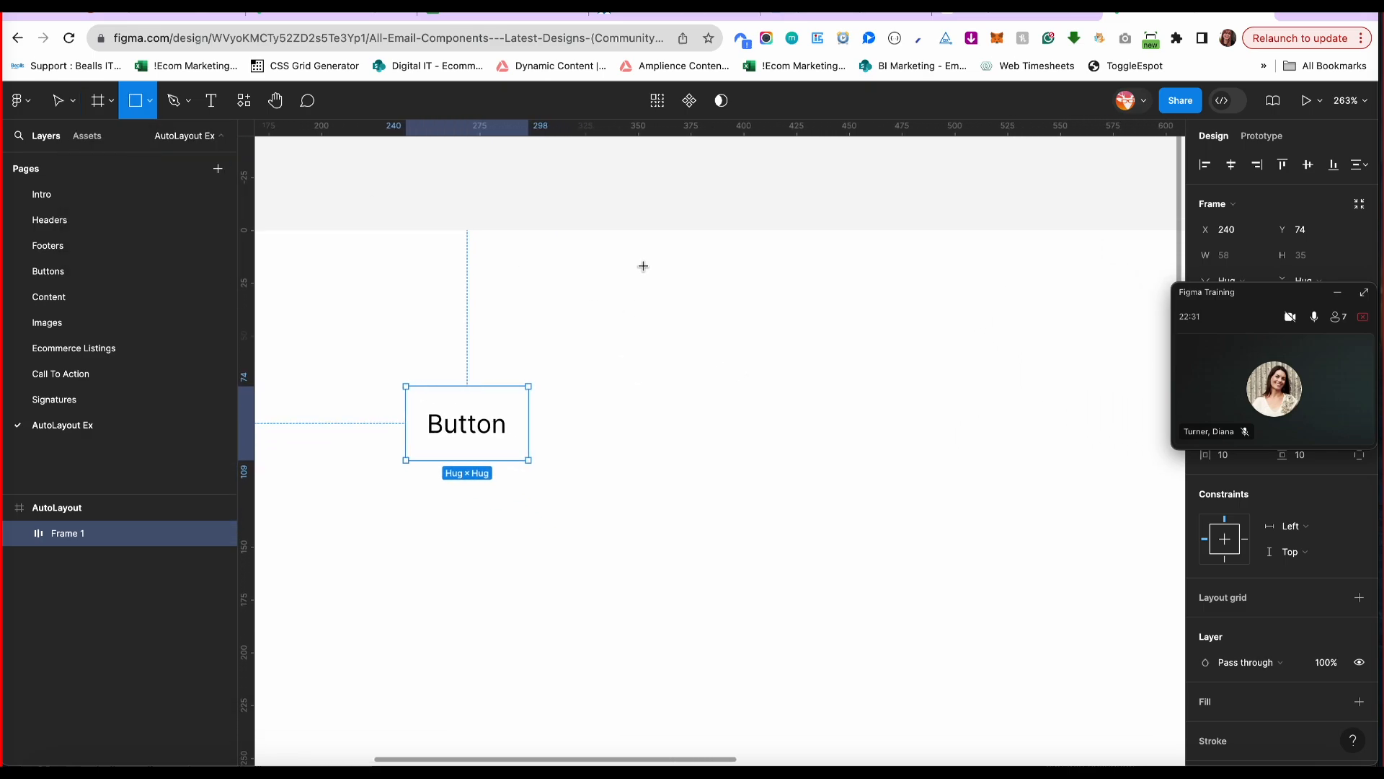
mouse_move(643, 265)
left_mouse_down()
mouse_move(733, 322)
mouse_move(710, 334)
mouse_move(735, 293)
mouse_move(856, 296)
left_mouse_up()
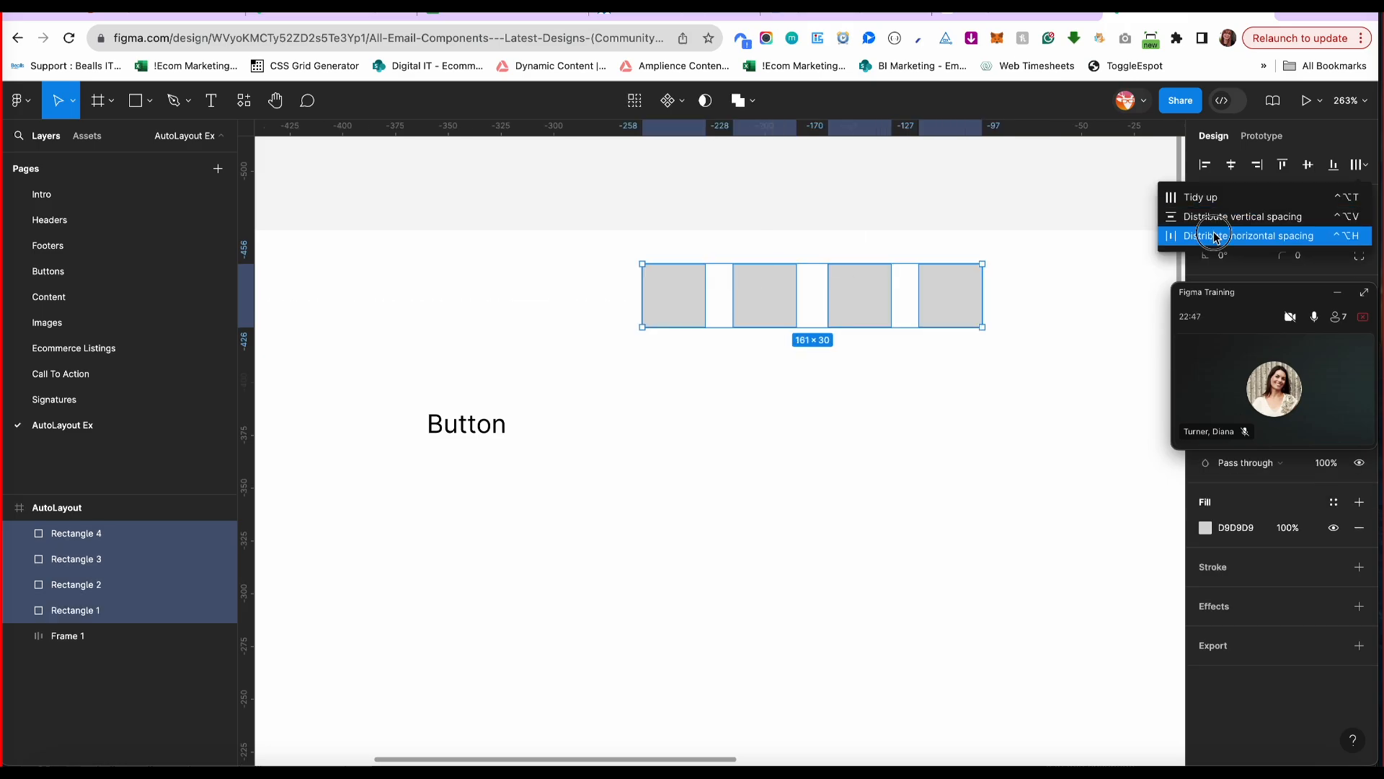
Distribute the four grey squares with equal horizontal spacing and clear the selection.
left_click(1217, 236)
left_click(763, 420)
Try wrapping the four grey squares in an auto layout frame and undo it.
left_click(692, 300)
left_click(766, 297, "shift")
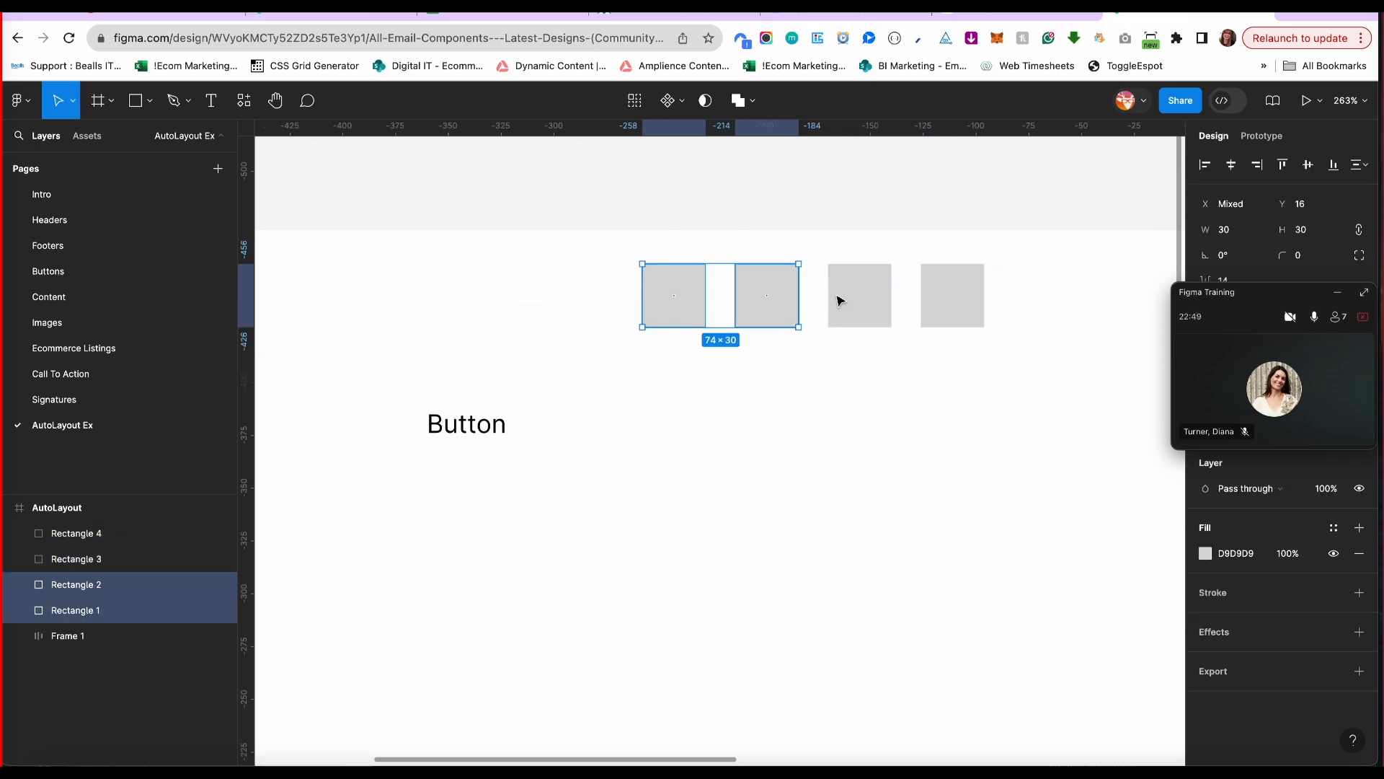
left_click(858, 298, "shift")
left_click(945, 300, "shift")
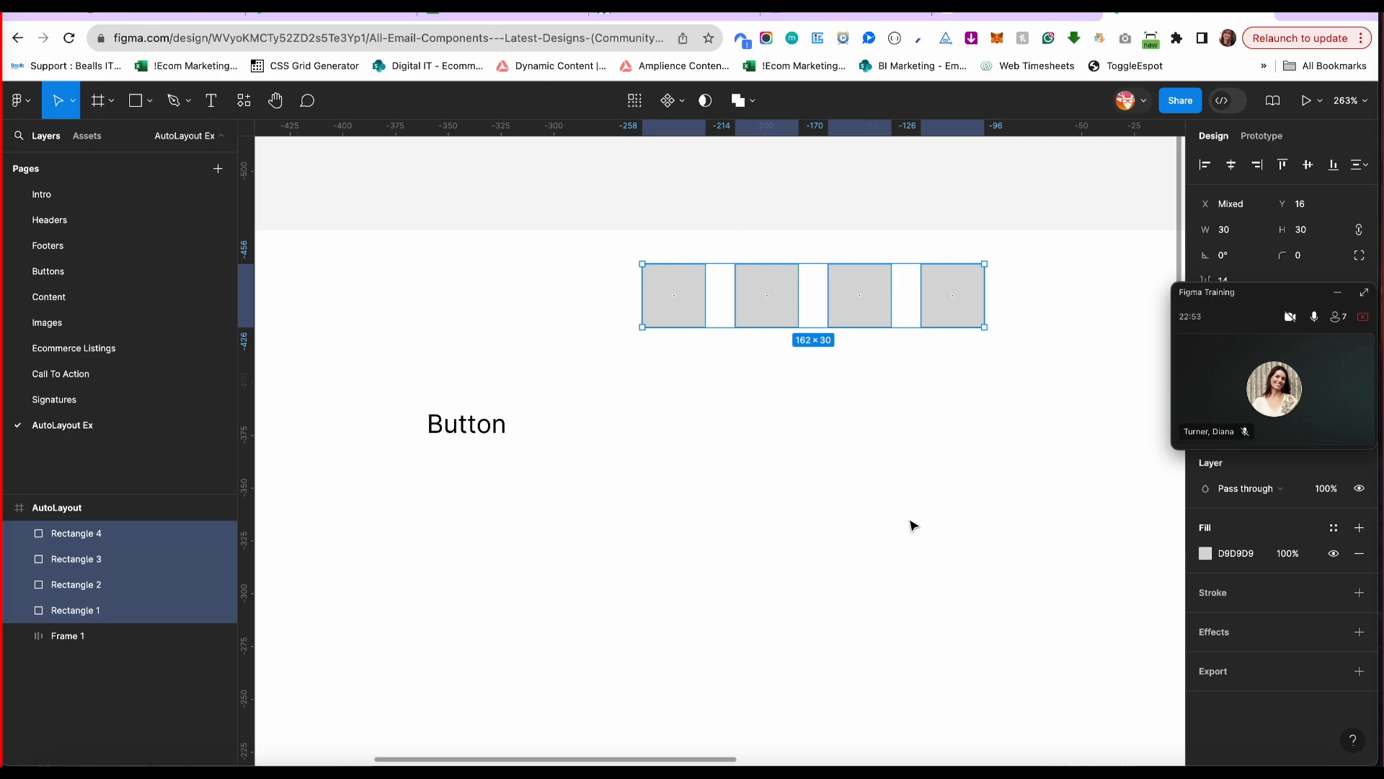
key("shift+a")
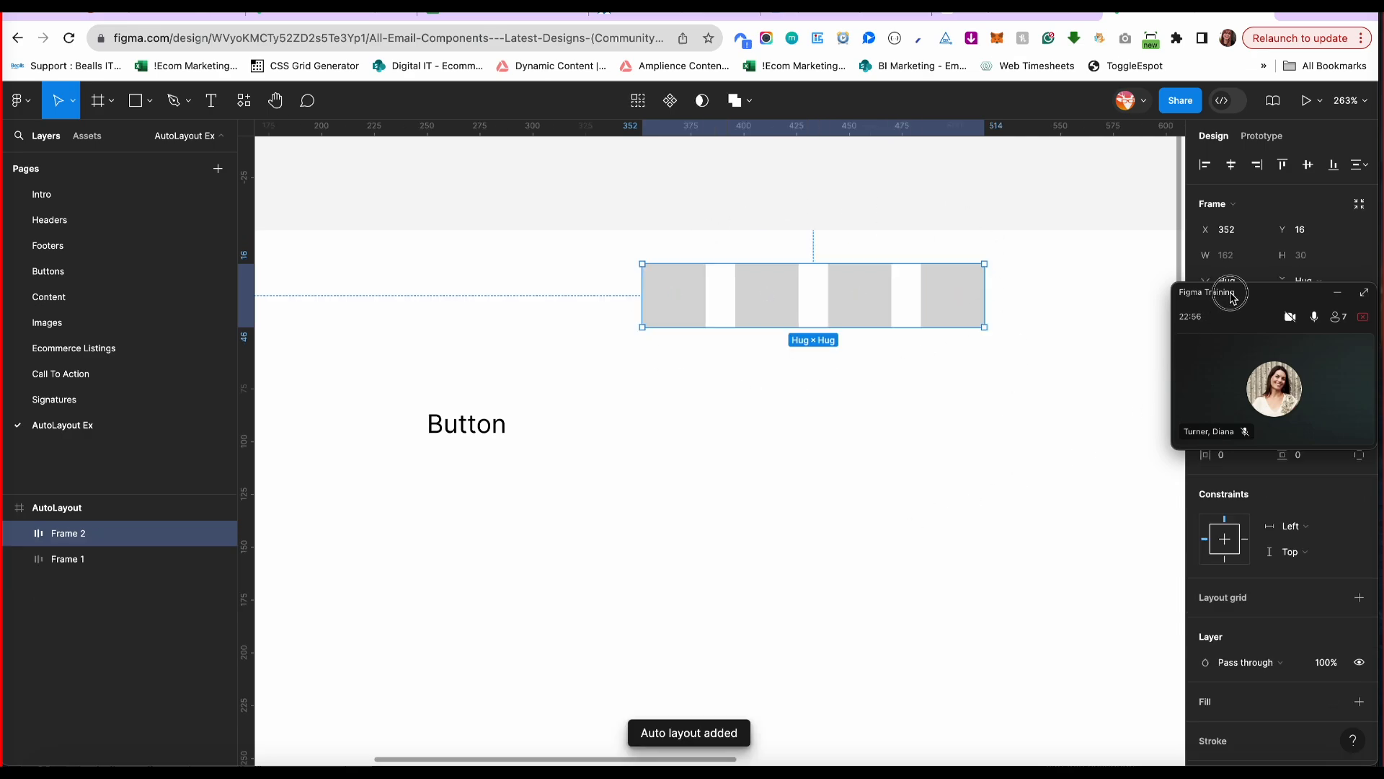
left_click_drag(1232, 299, 806, 558)
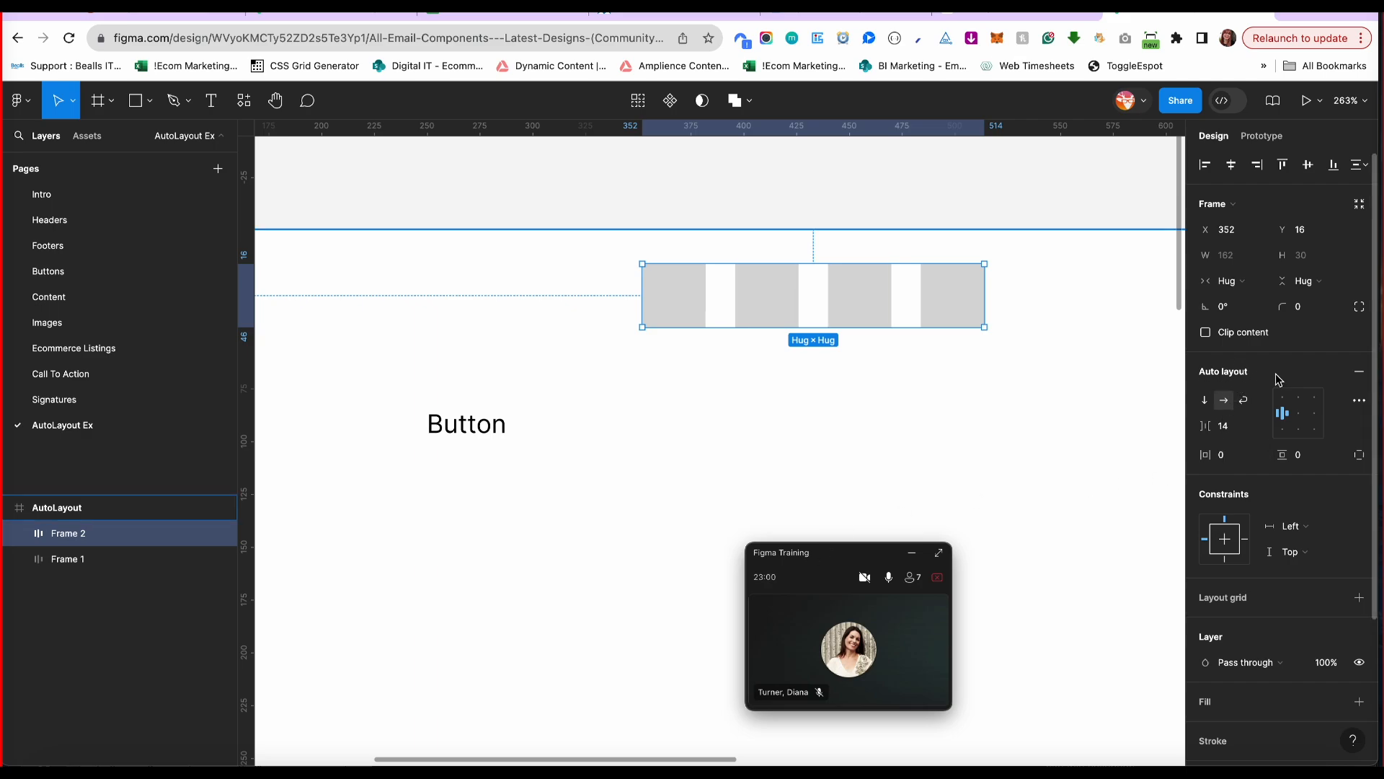
key("super+z")
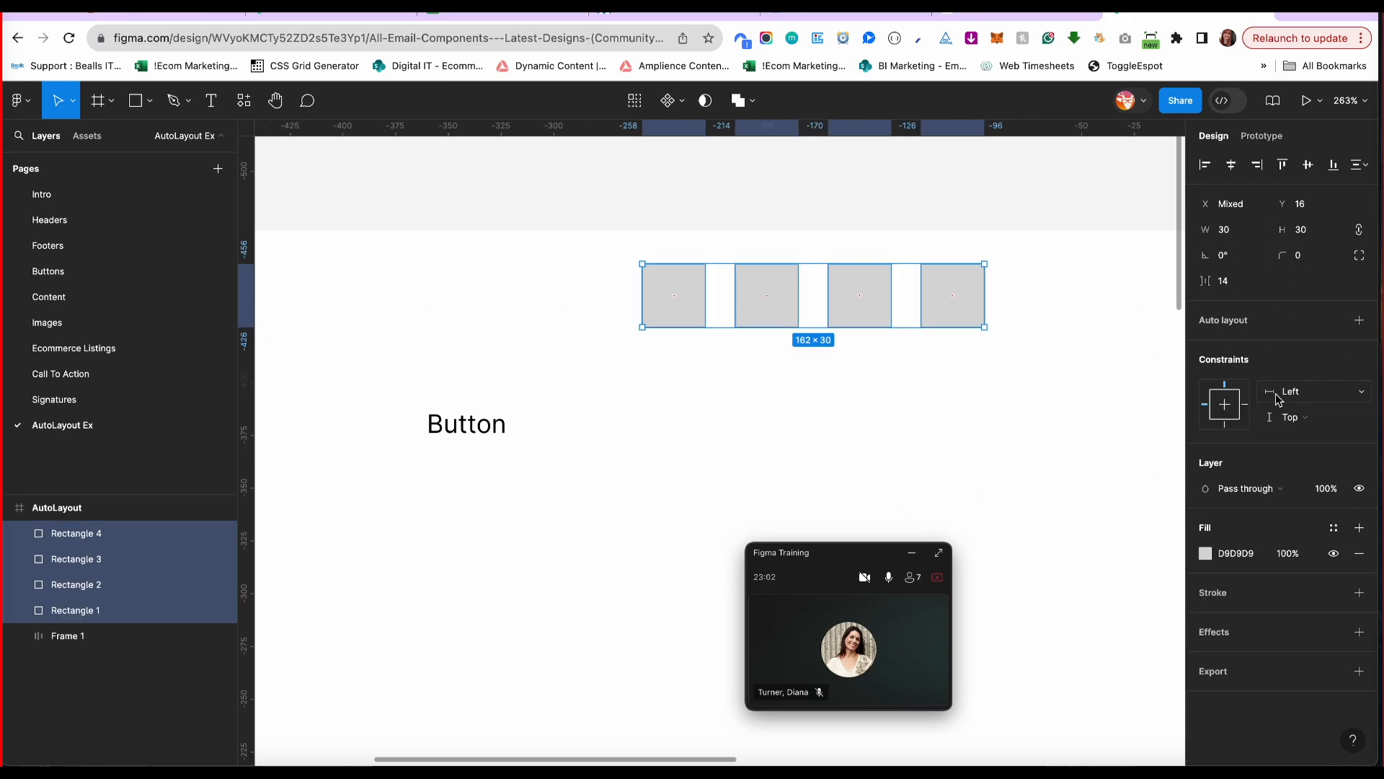
Examine which layer belongs to each grey square by selecting squares on the canvas and Rectangle 1 through Rectangle 4 one by one.
left_click(1038, 309)
left_click(964, 294)
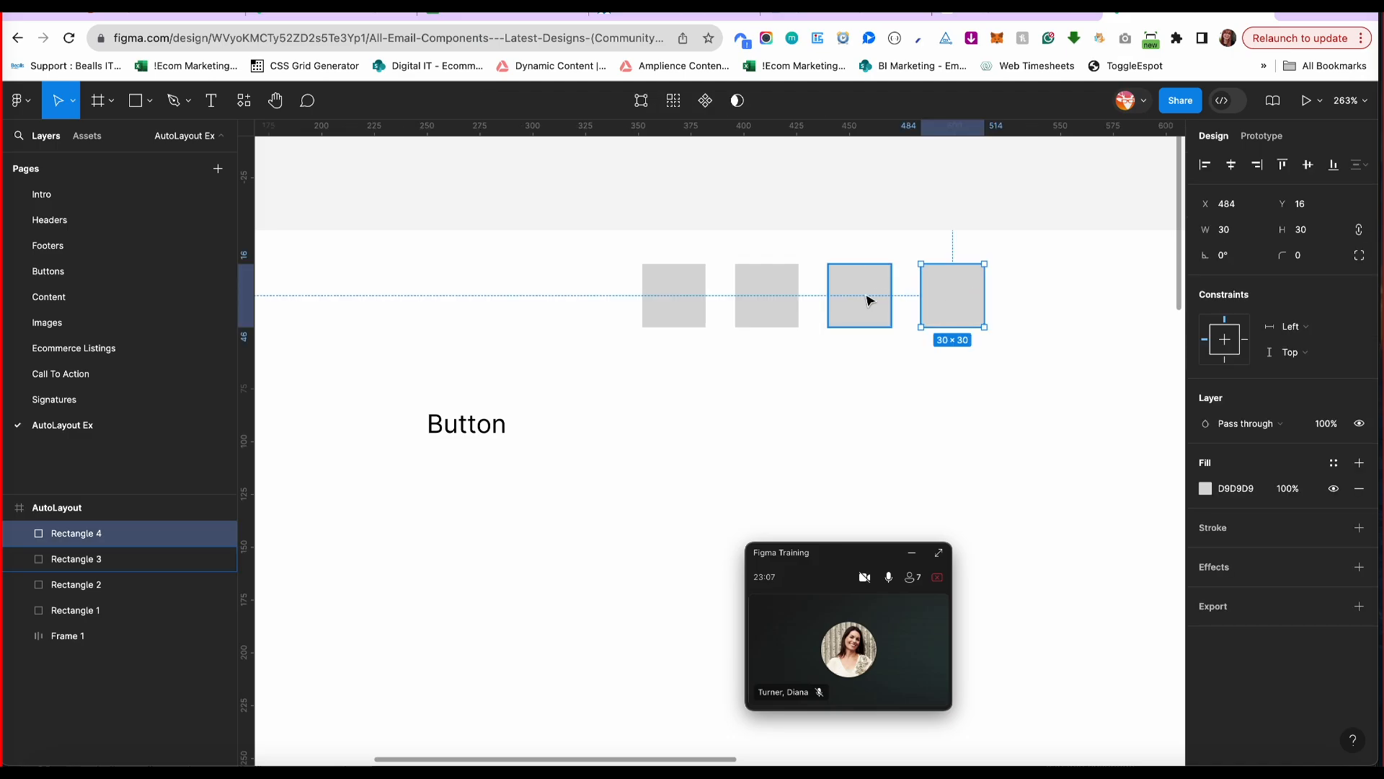
left_click(669, 304)
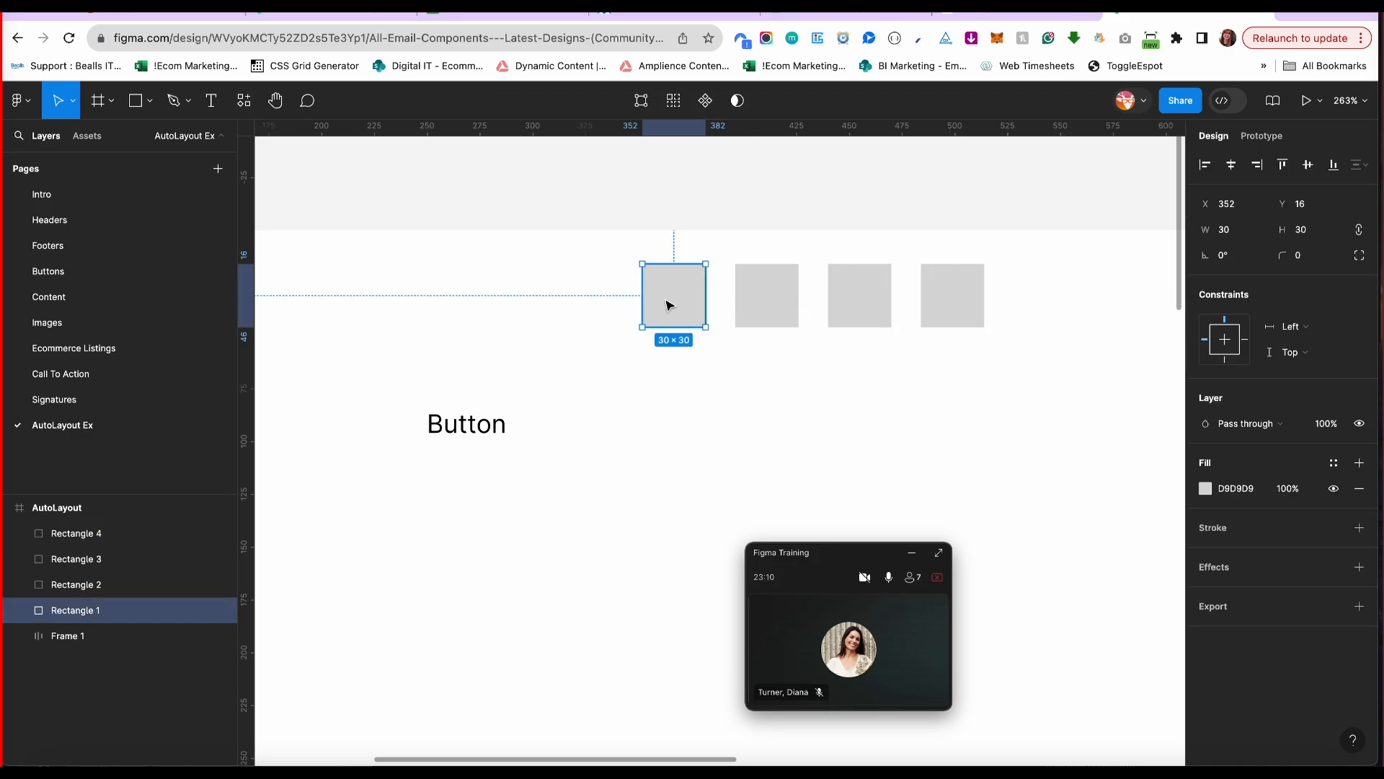
left_click(90, 536)
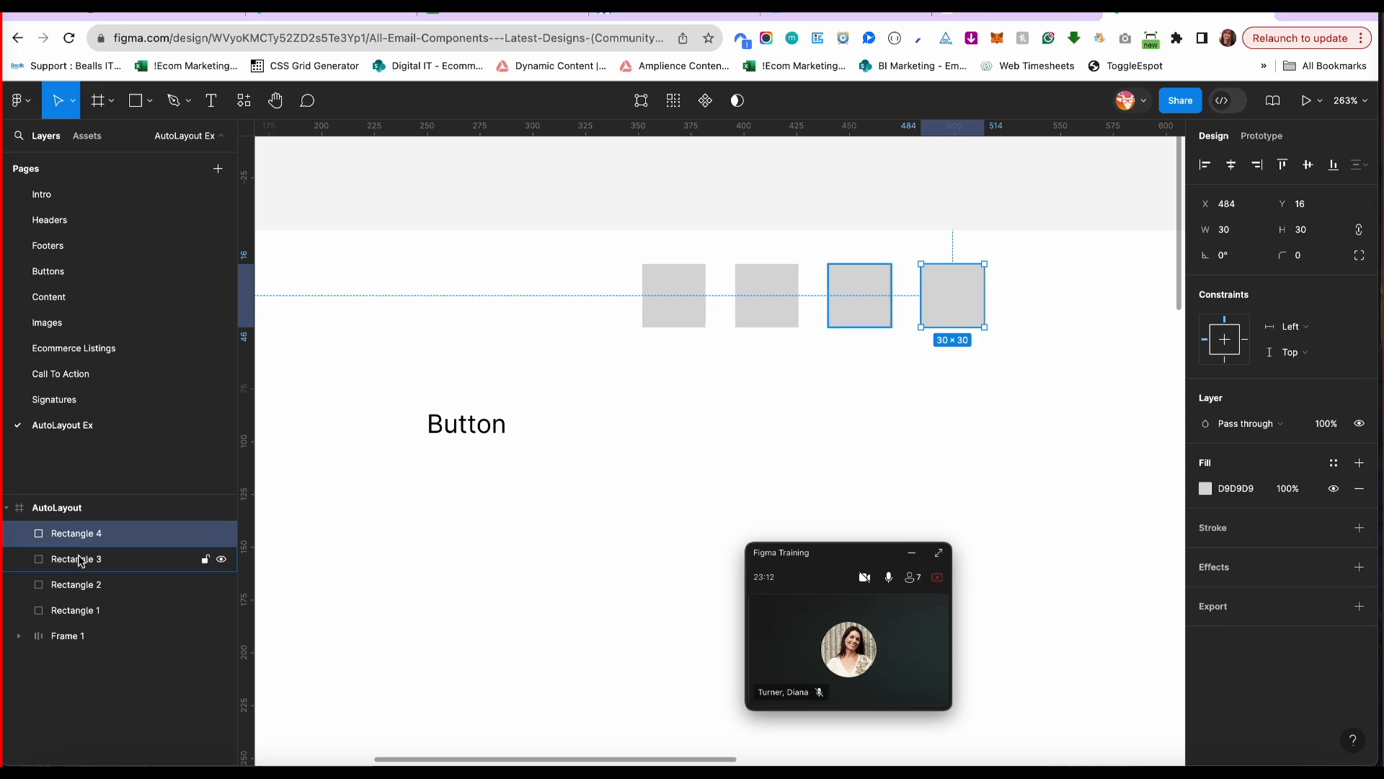
left_click(83, 561)
left_click(78, 584)
left_click(80, 610)
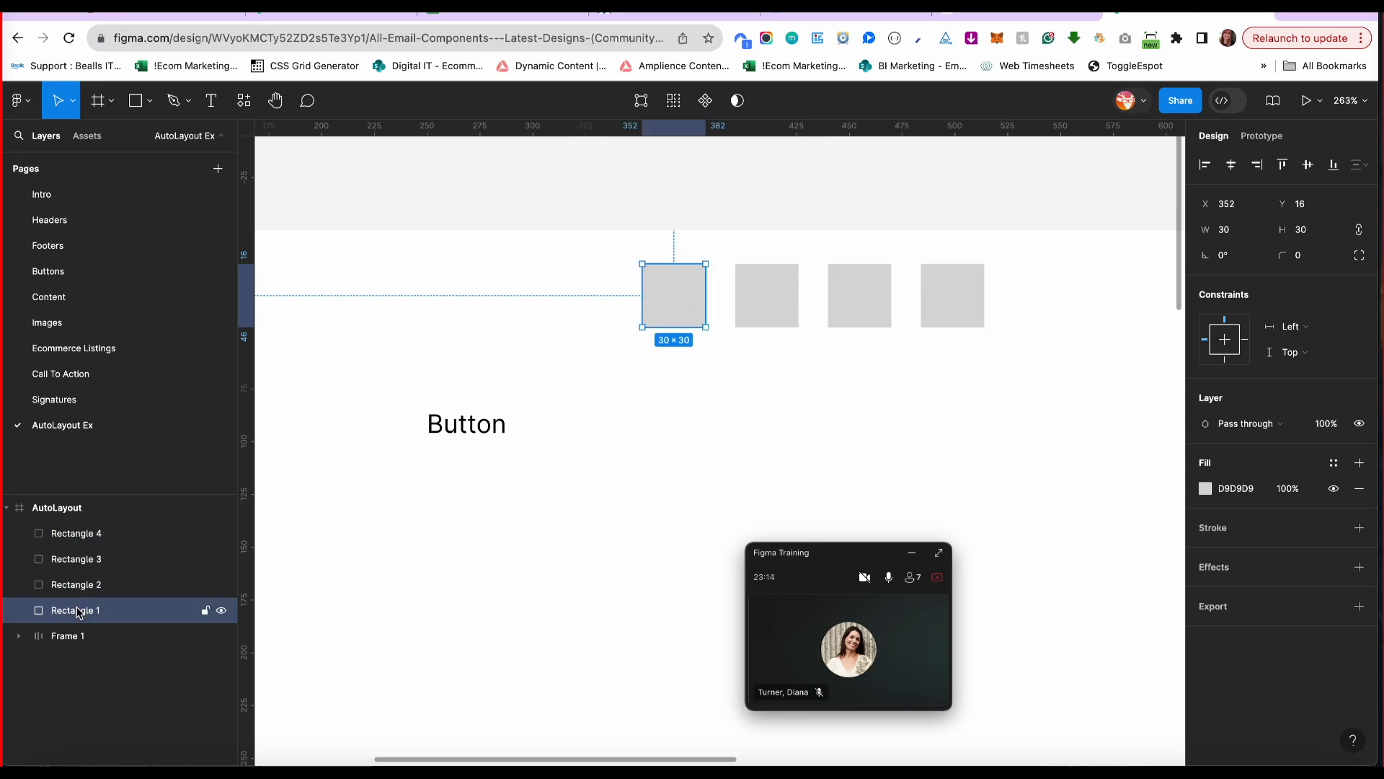
left_click(85, 538)
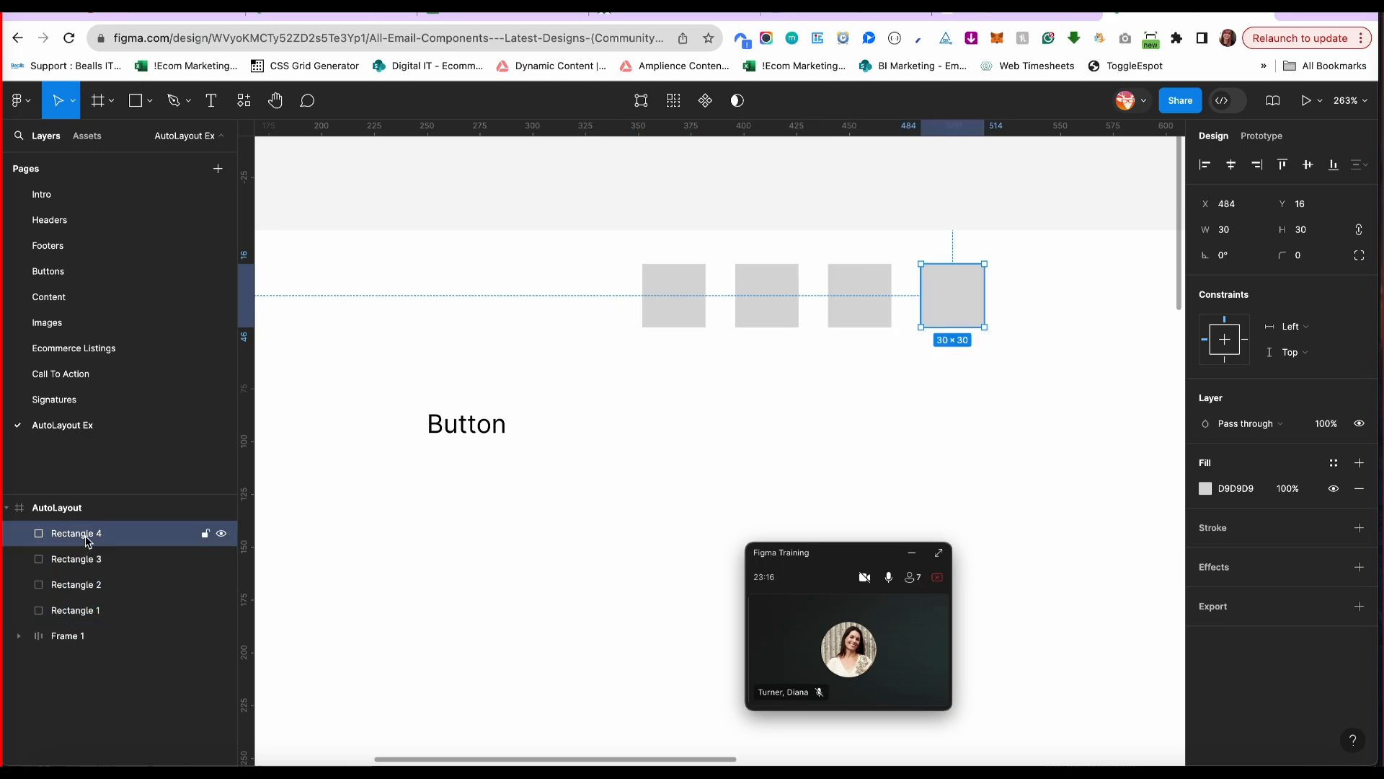
left_click(83, 561)
left_click(83, 587)
left_click(81, 611)
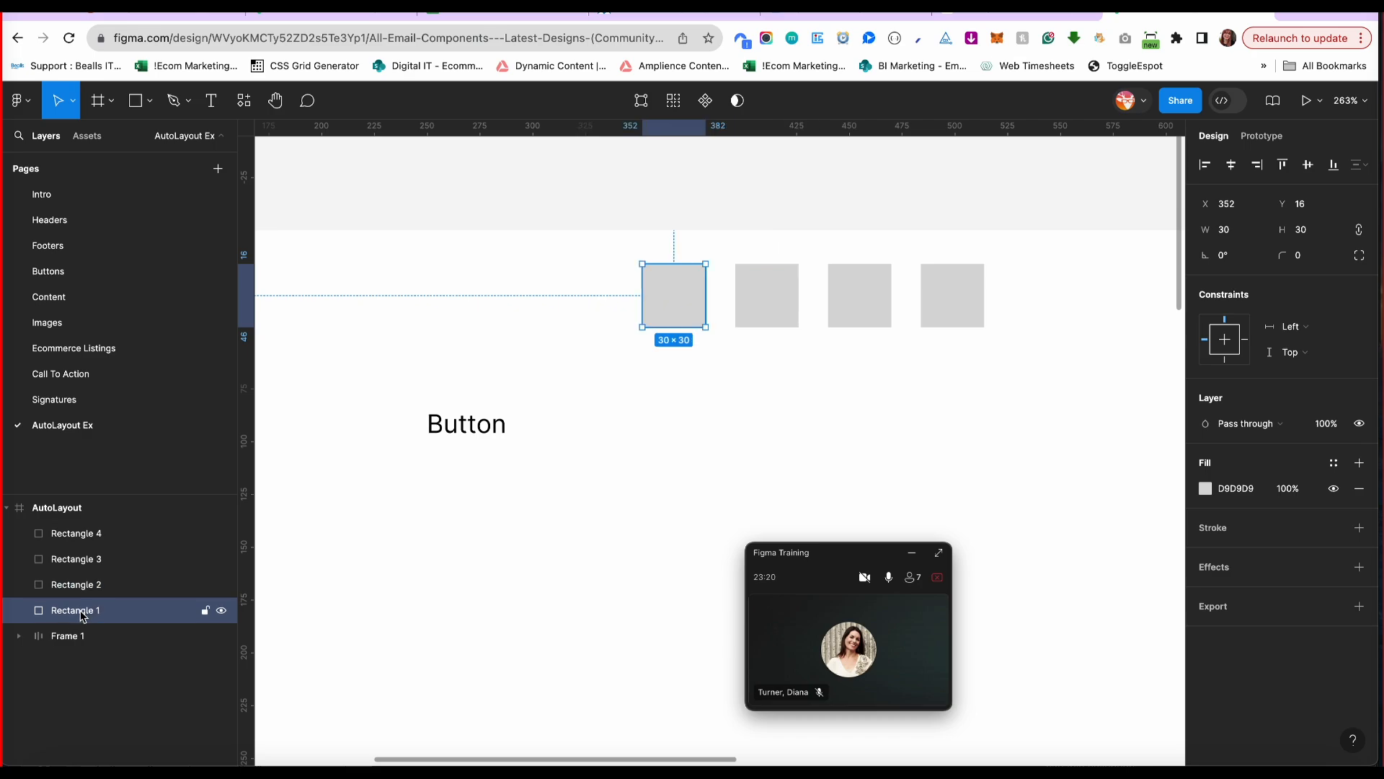
Wrap Rectangle 1 through Rectangle 4 in an auto layout frame, ungroup it, and apply auto layout again.
left_click(85, 537, "shift")
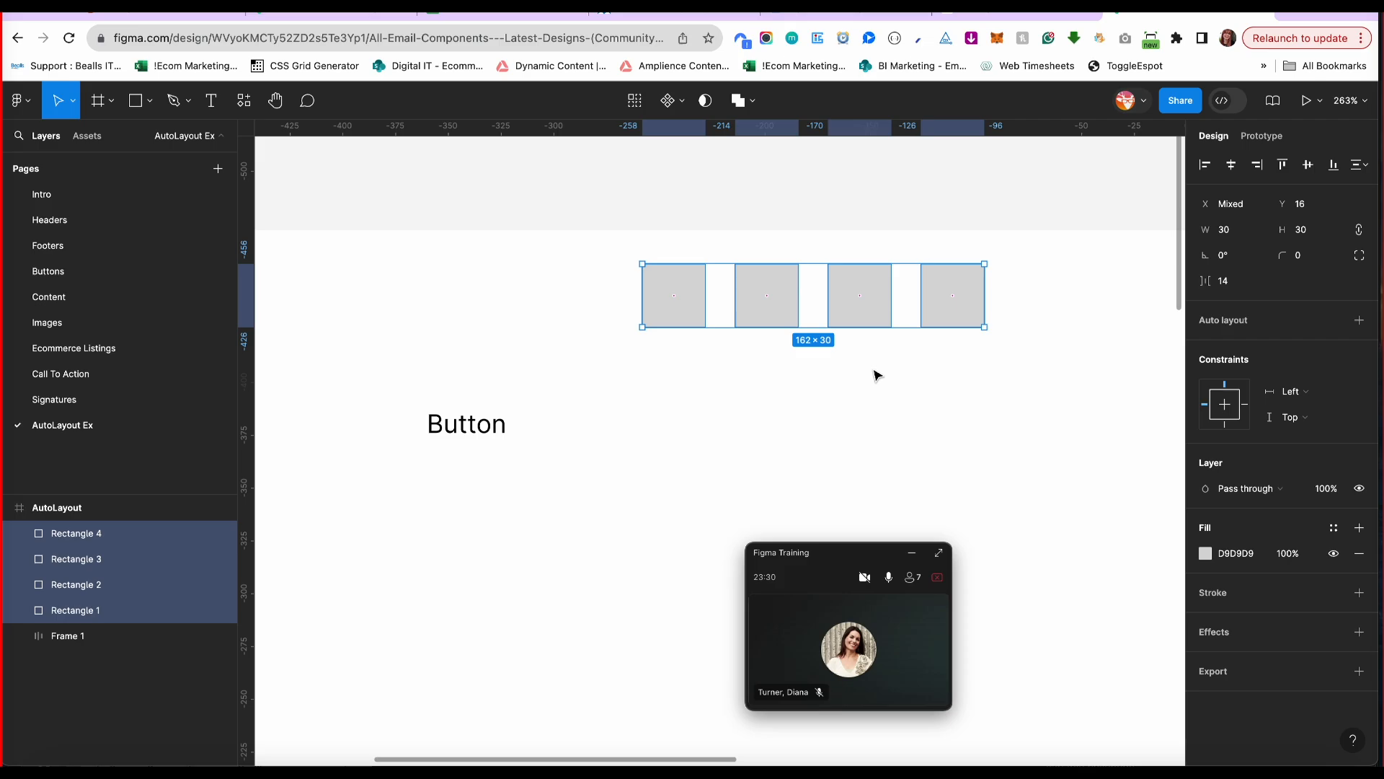
key("shift+a")
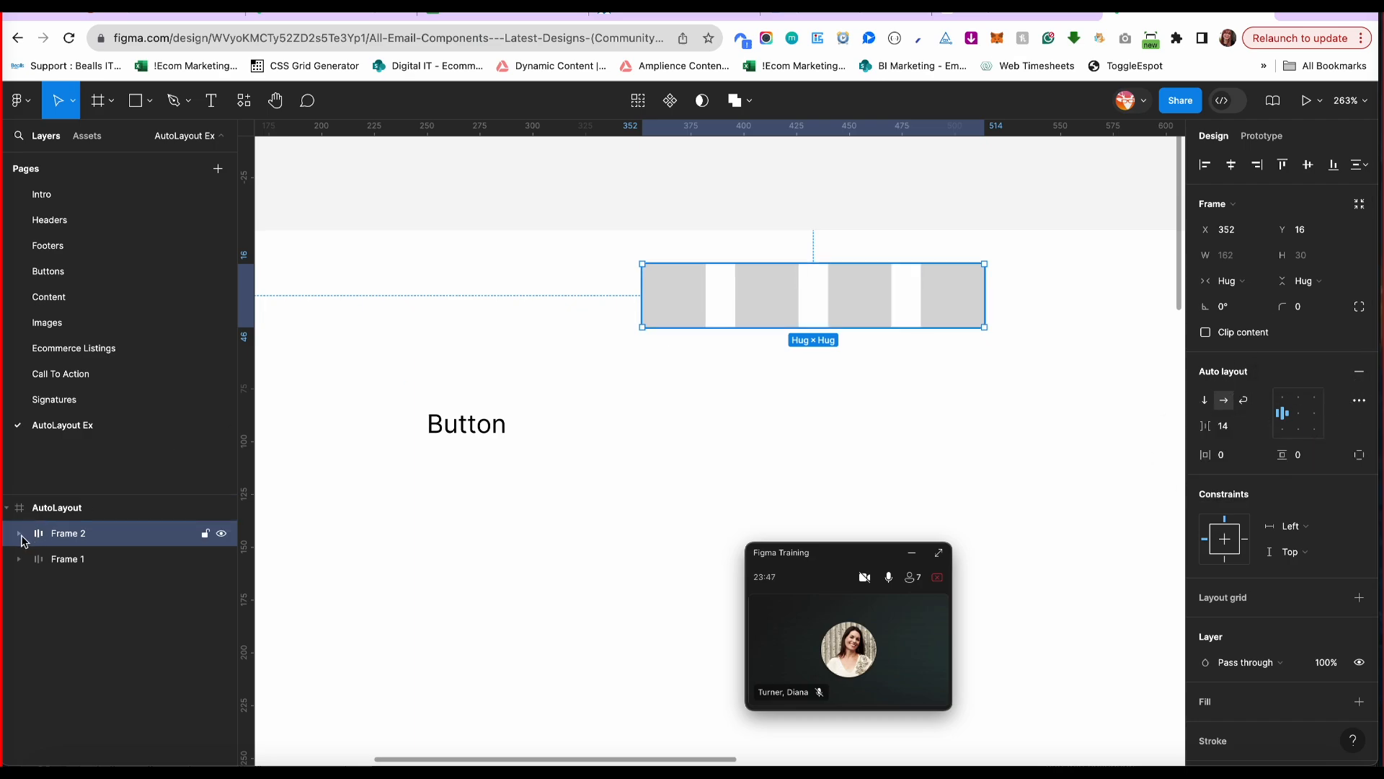
key("super+shift+g")
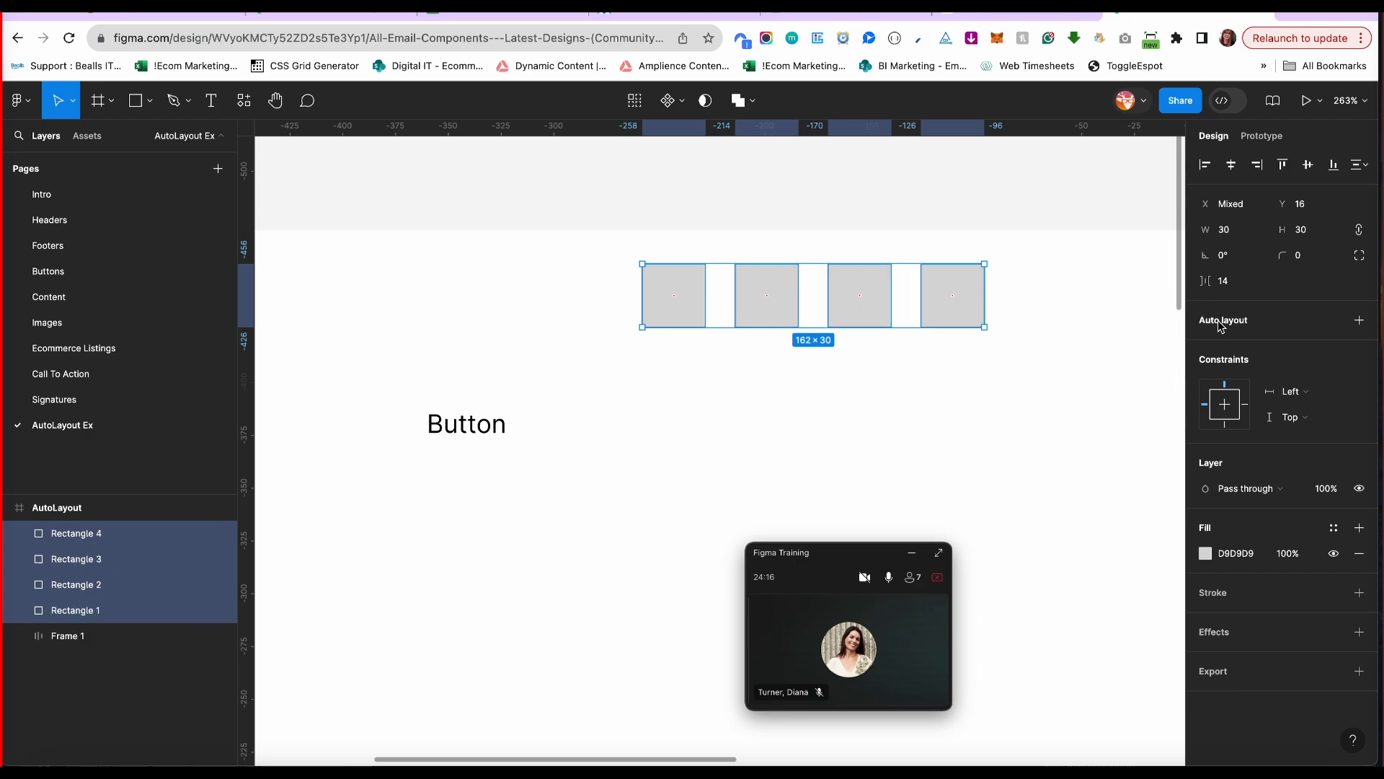
left_click(1358, 322)
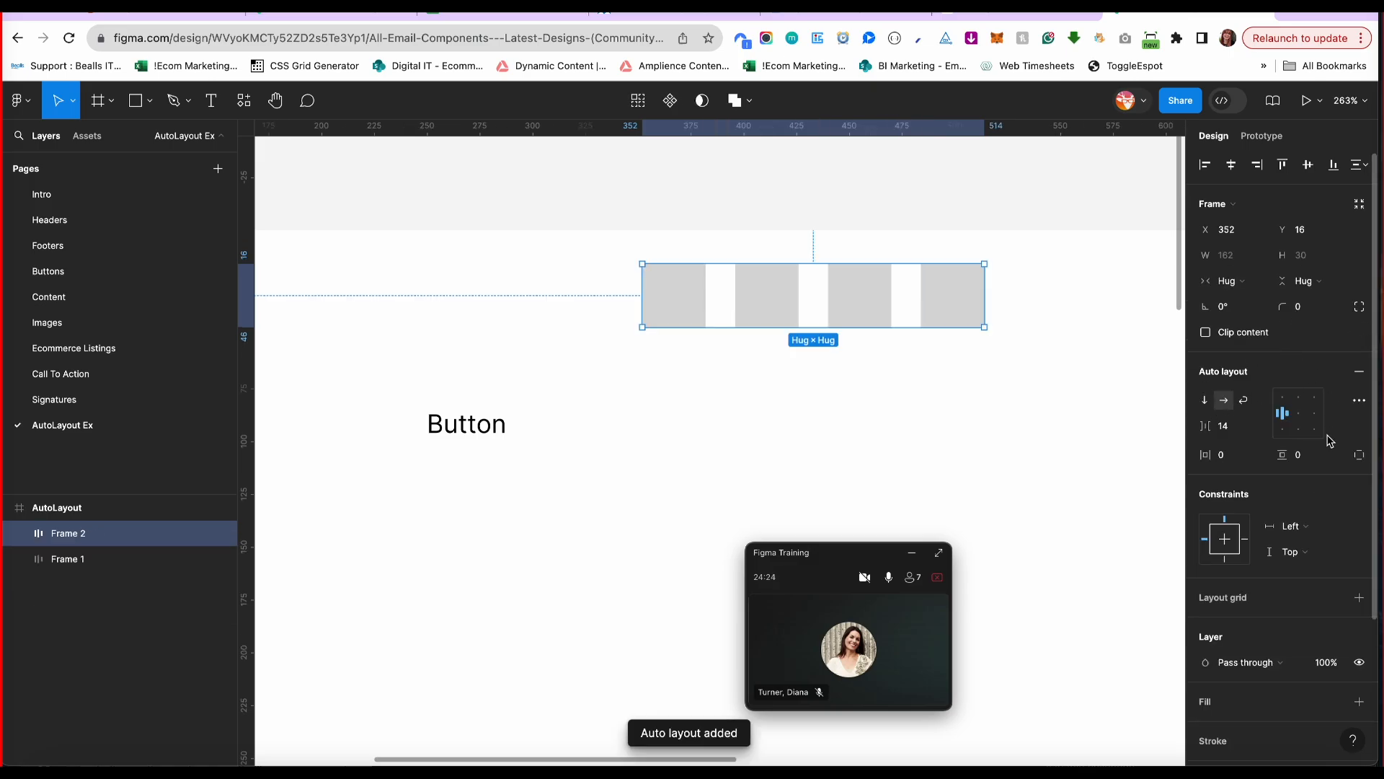
Expand Frame 2 and review the order of the rectangles nested inside it.
left_click(19, 533)
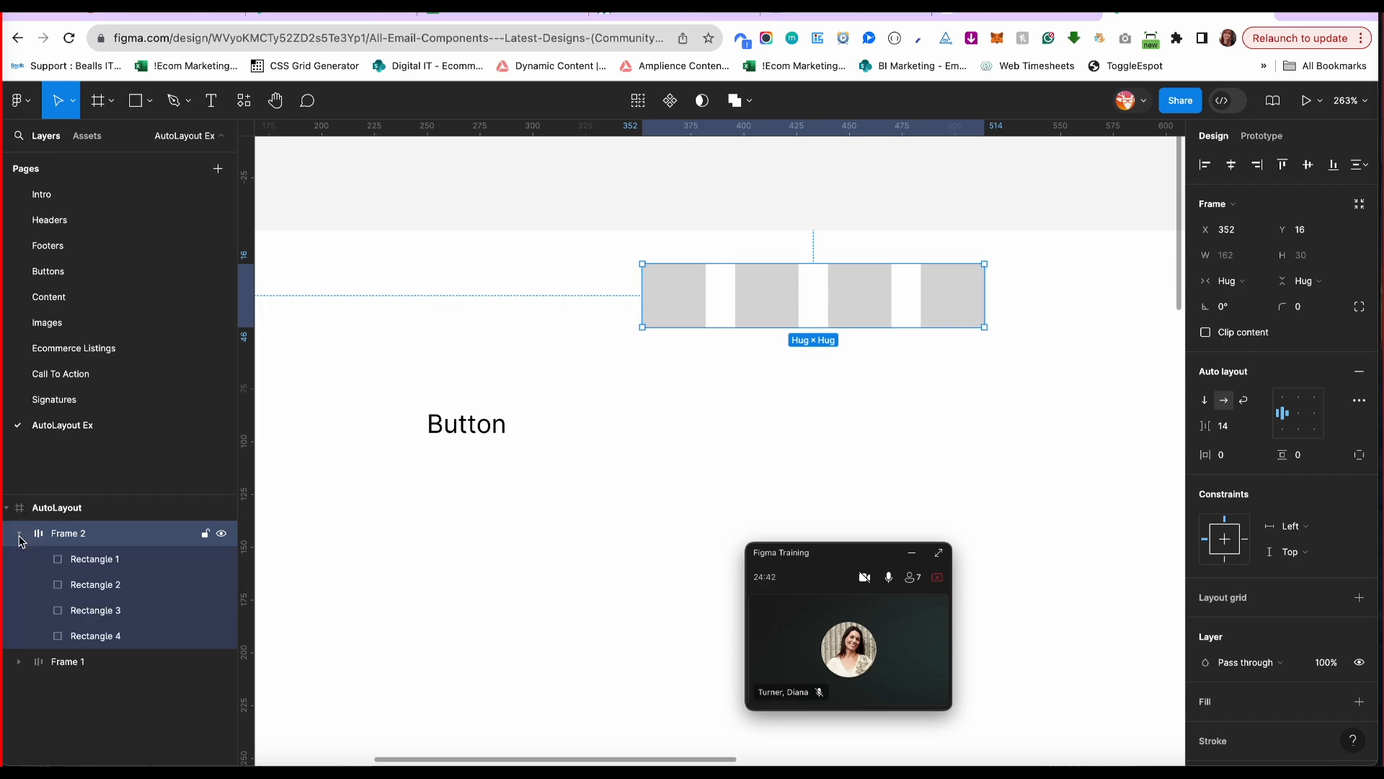
left_click(90, 559)
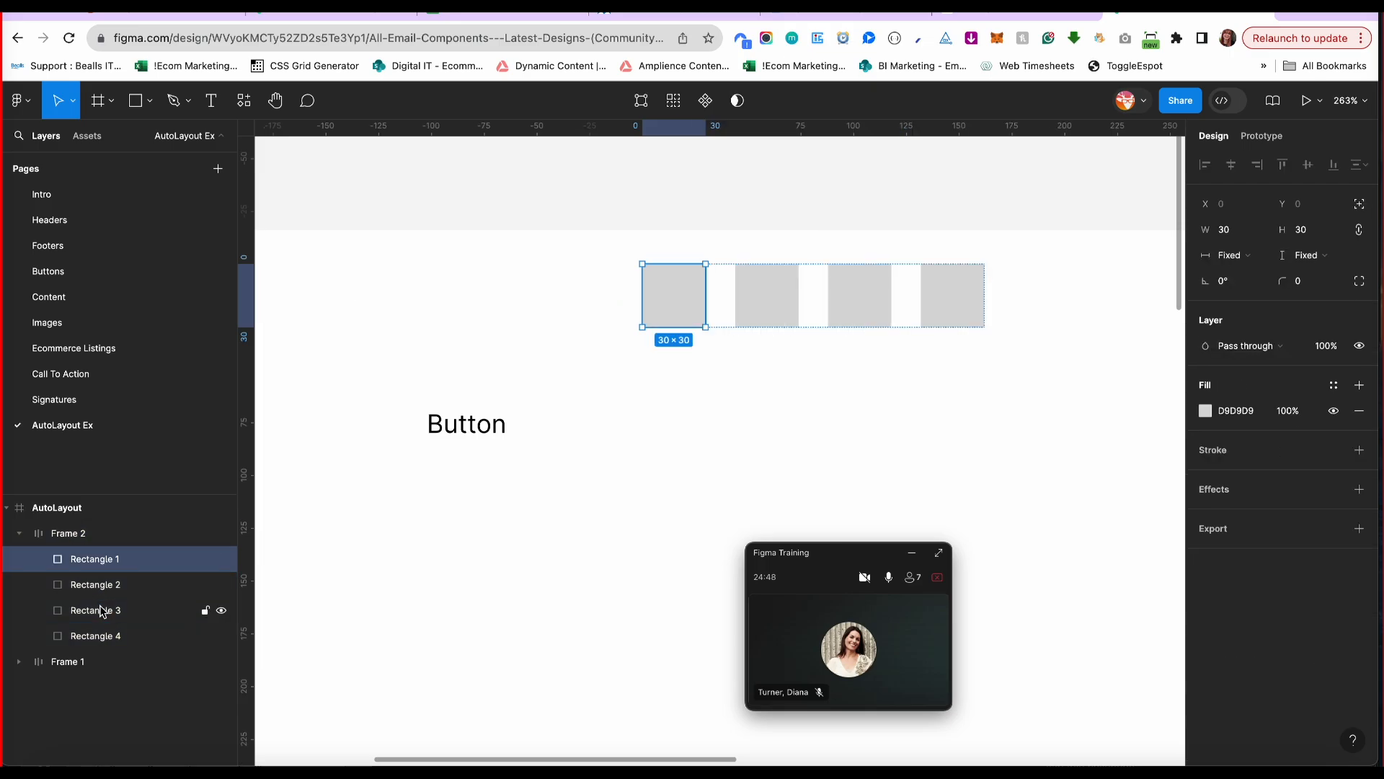
left_click(105, 635)
left_click(104, 564)
left_click(83, 540)
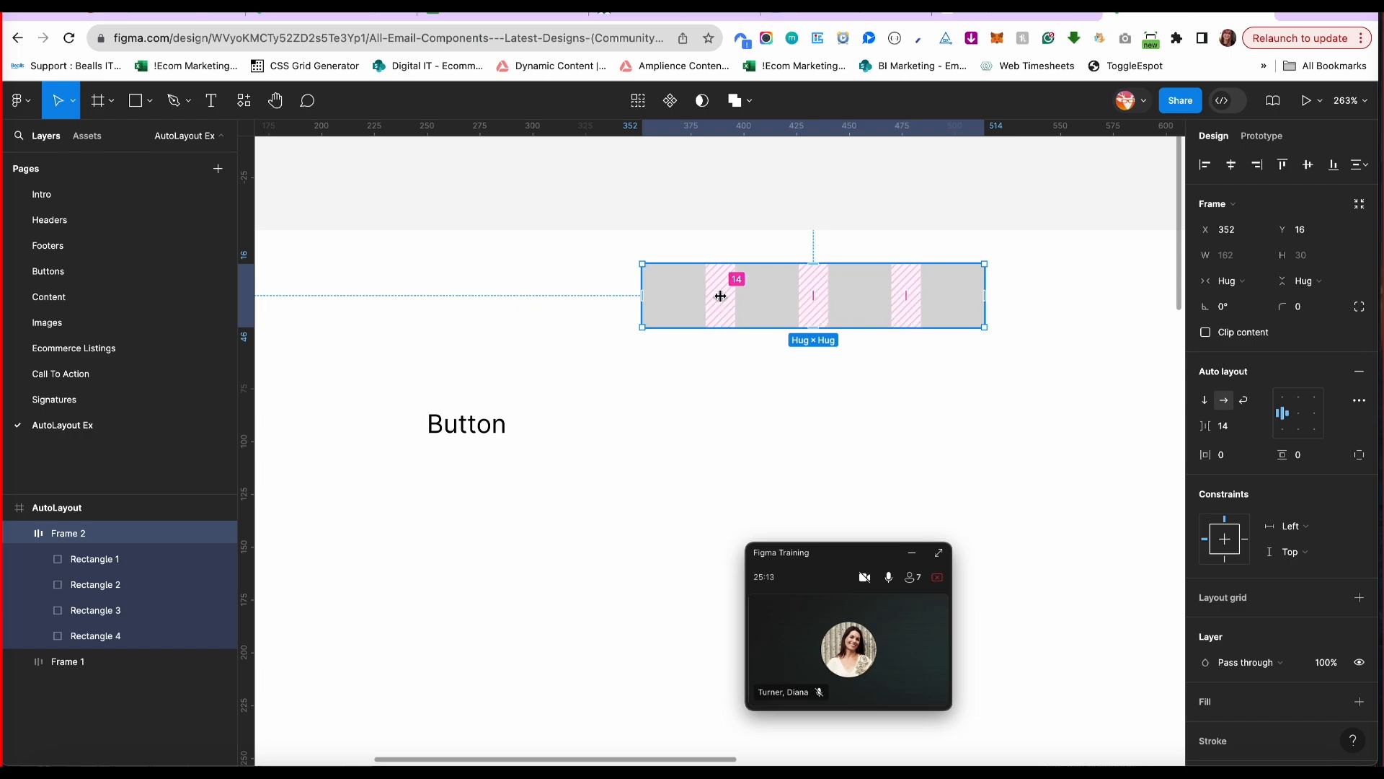
Set the horizontal gap between the rectangles in Frame 2 to 20, and reduce it to 5.
left_click_drag(721, 296, 720, 299)
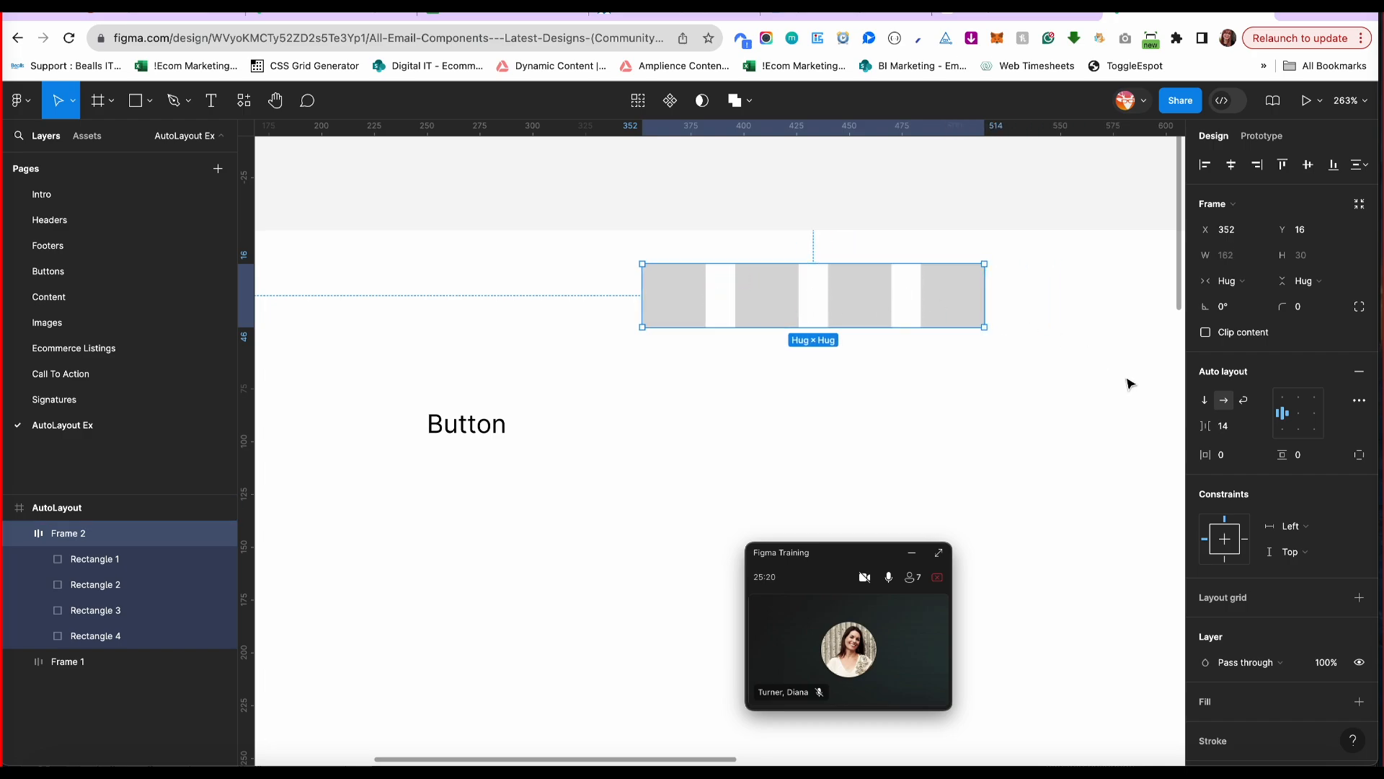
left_click(1228, 432)
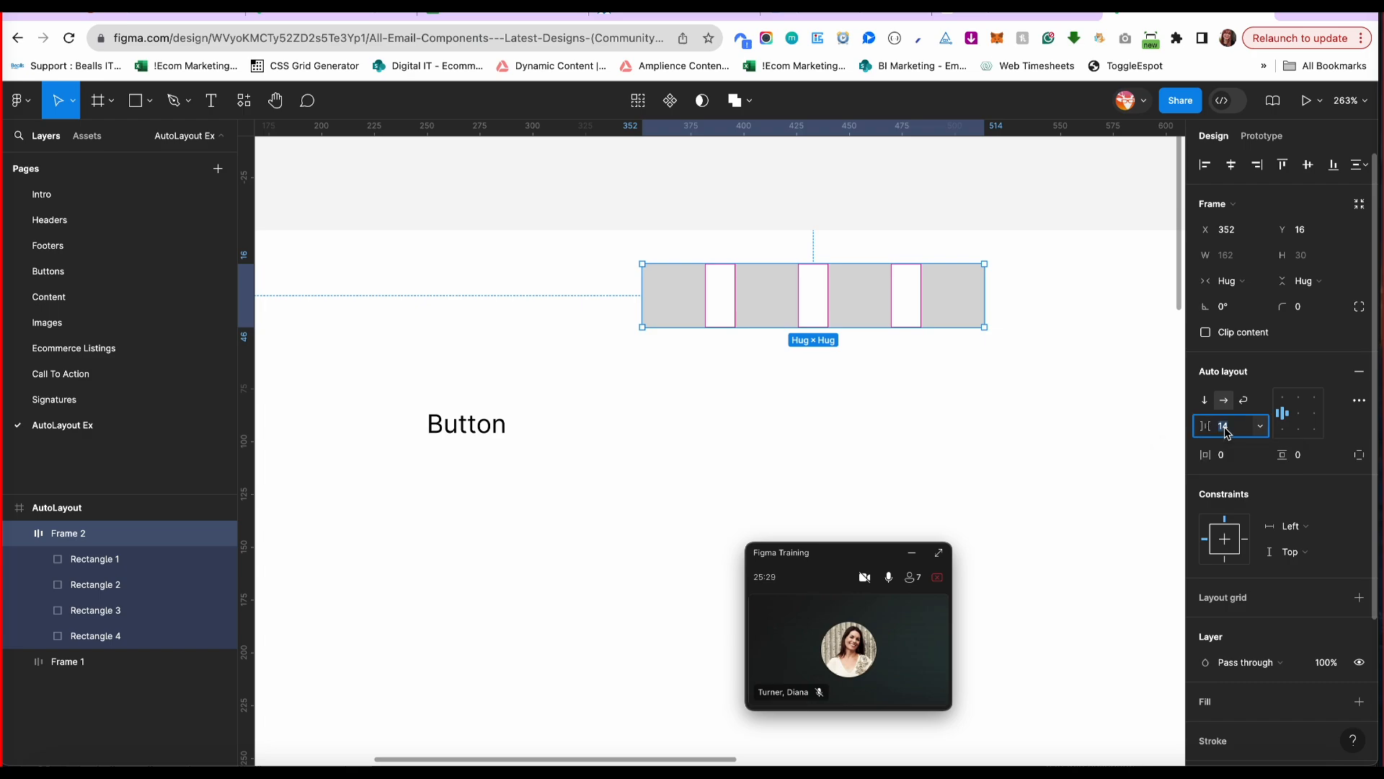
type("20")
key("Return")
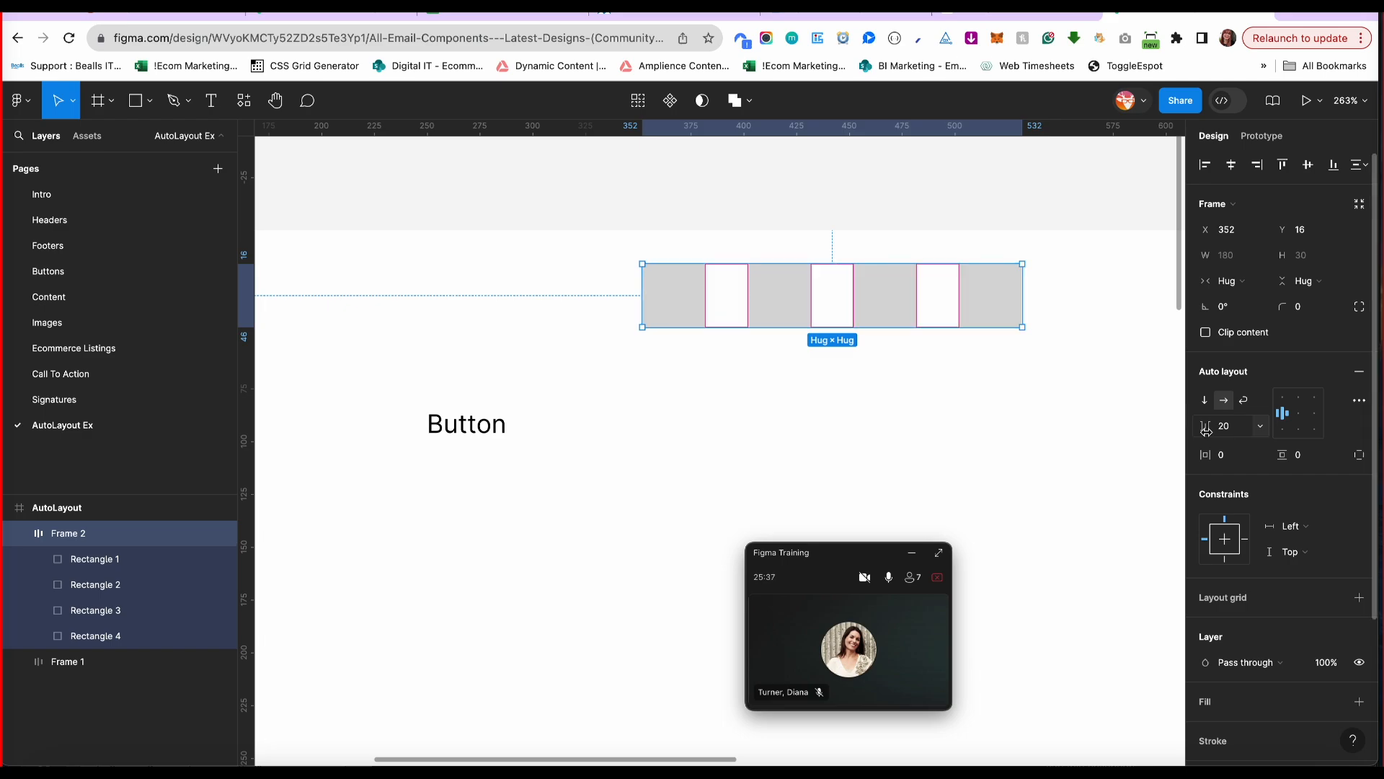
left_click_drag(1206, 431, 1183, 429)
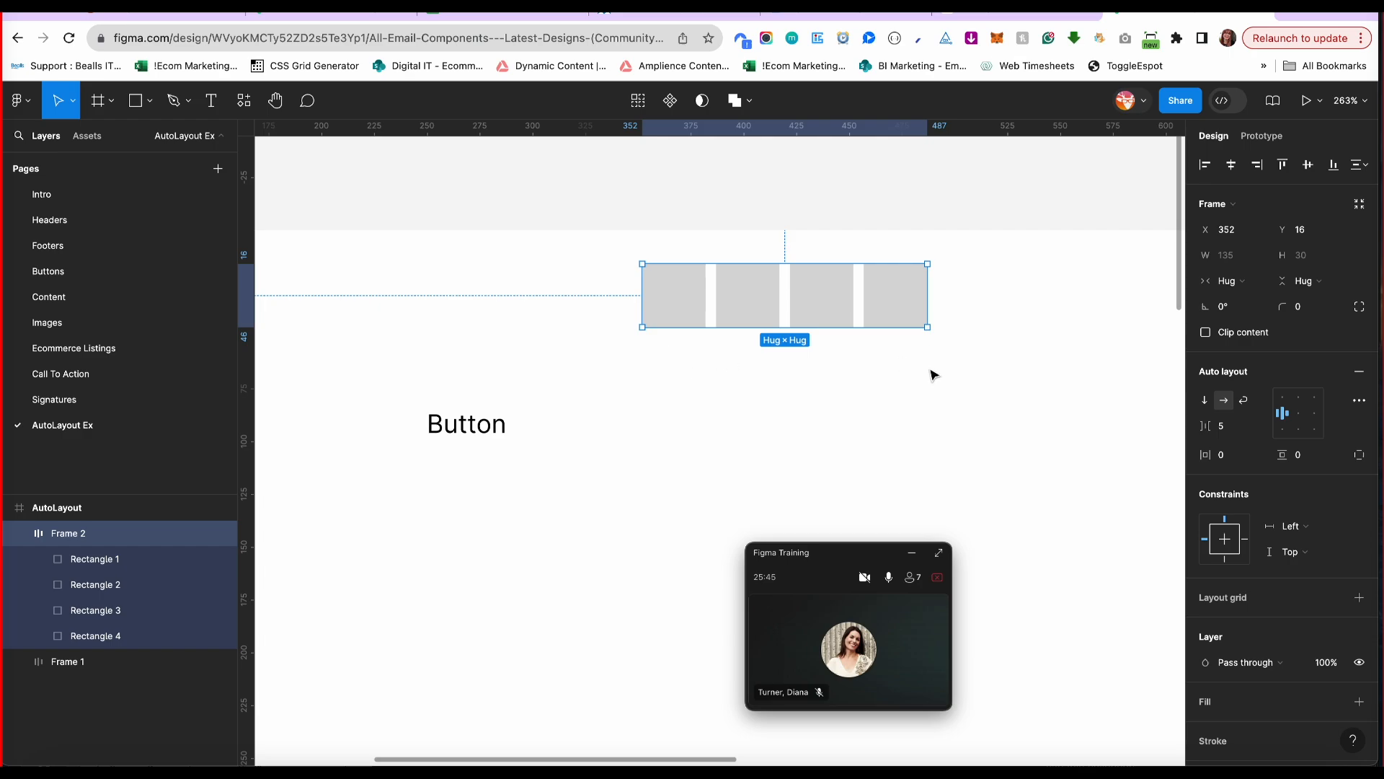
View the gap options of Frame 2 and compare selecting the frame with selecting its four rectangles.
left_click(1260, 431)
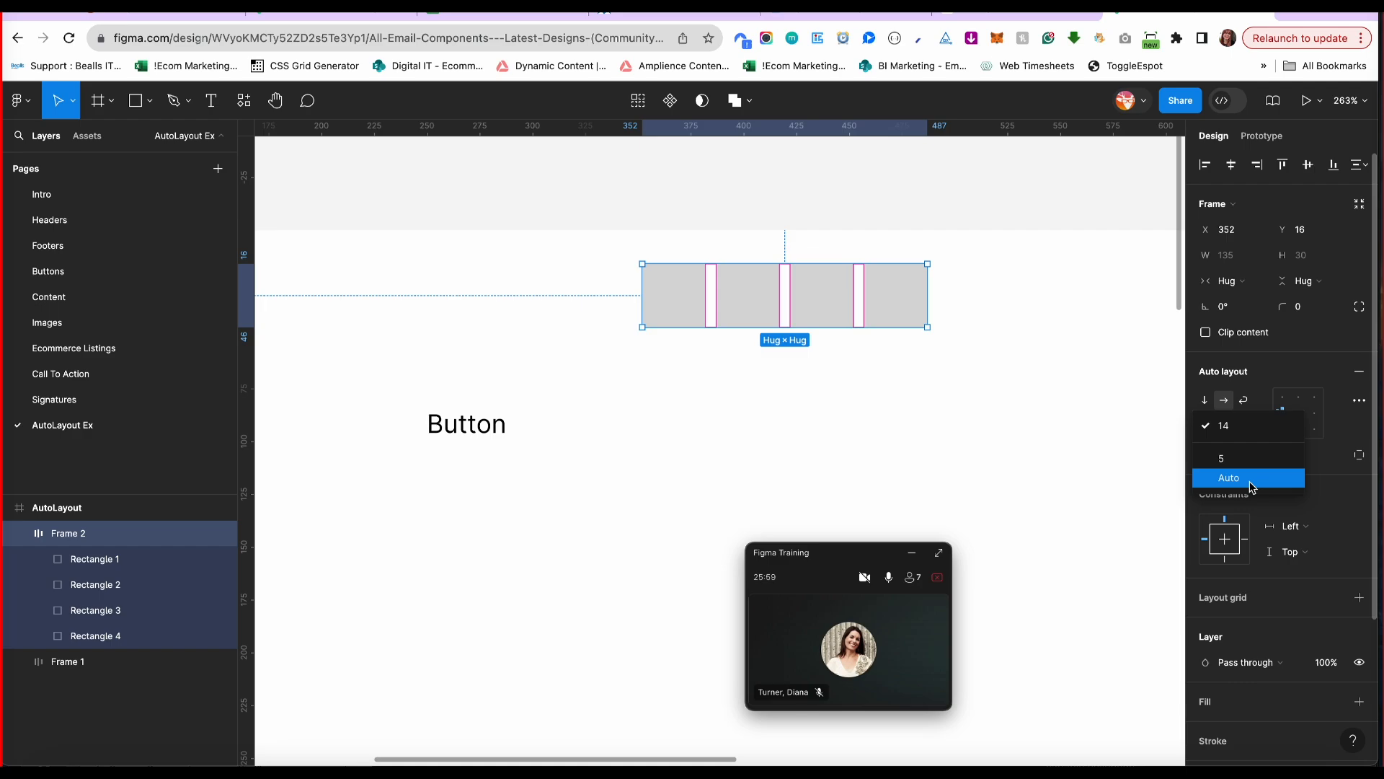
left_click(80, 536)
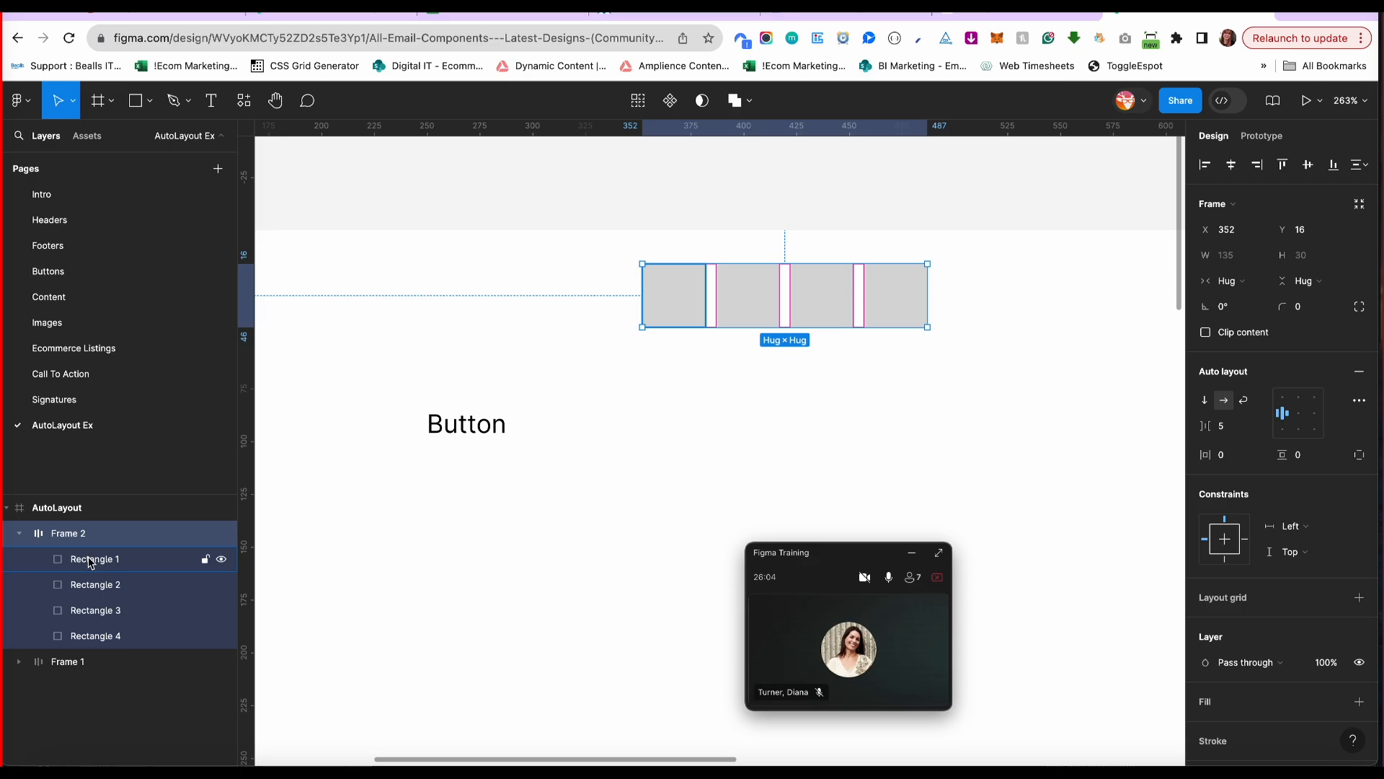
left_click(91, 562)
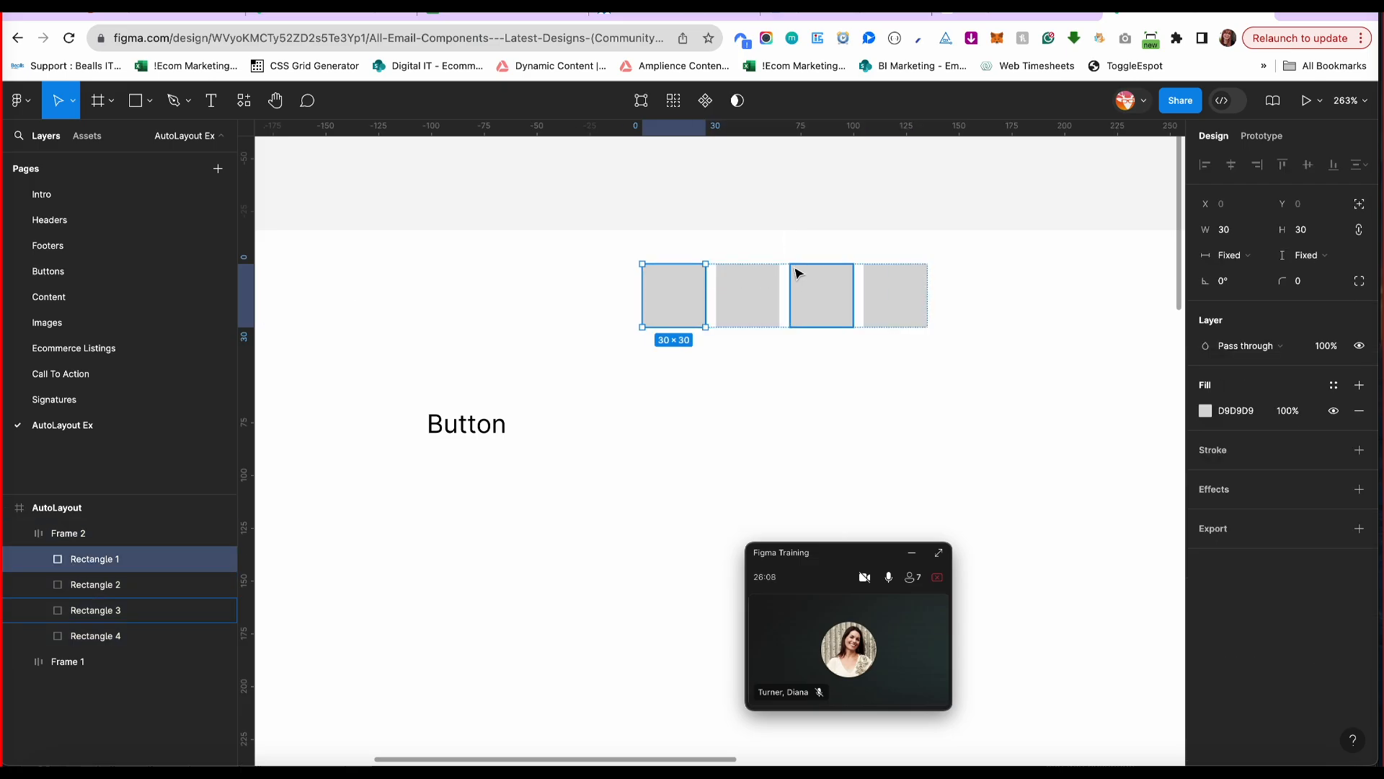
left_click(82, 643, "shift")
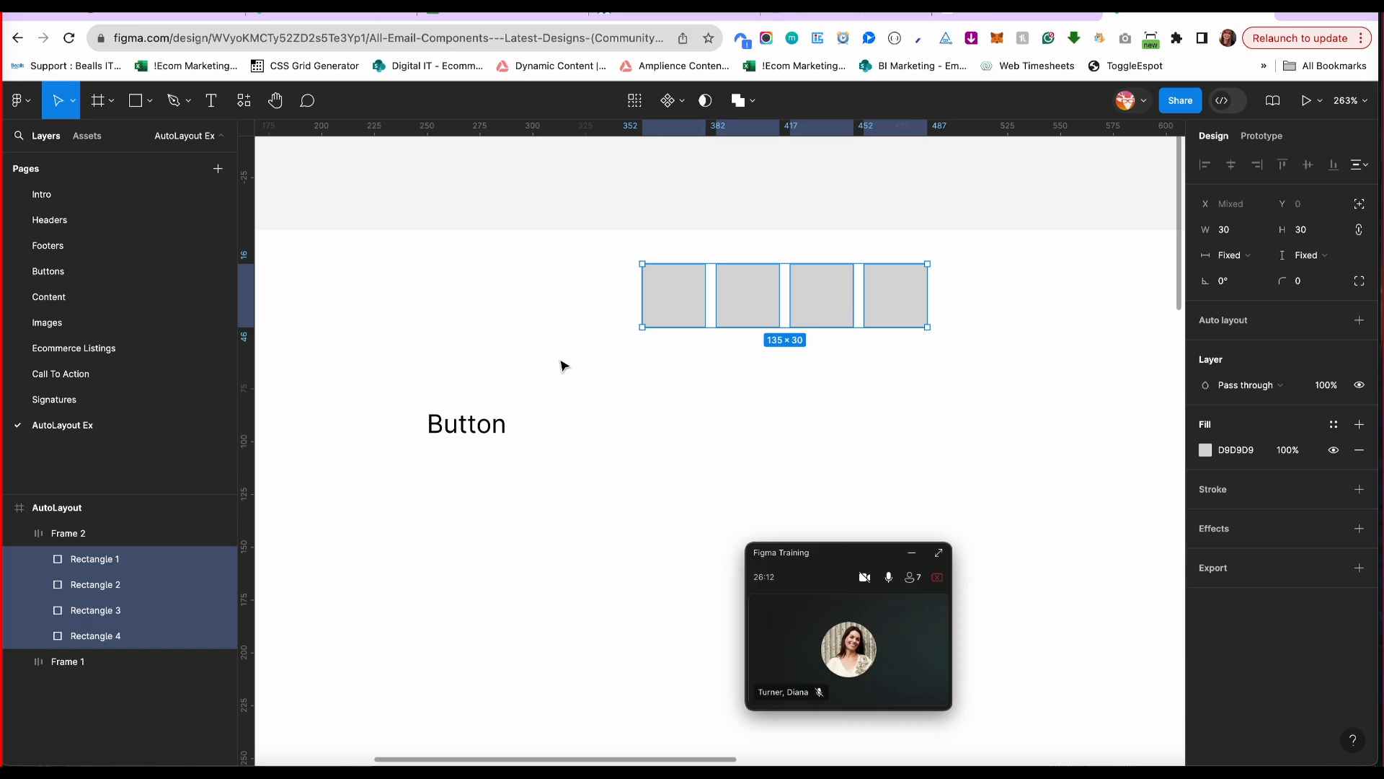
key("Escape")
Set the horizontal gap of Frame 2 to Auto and widen the frame to about 211.
left_click(1260, 427)
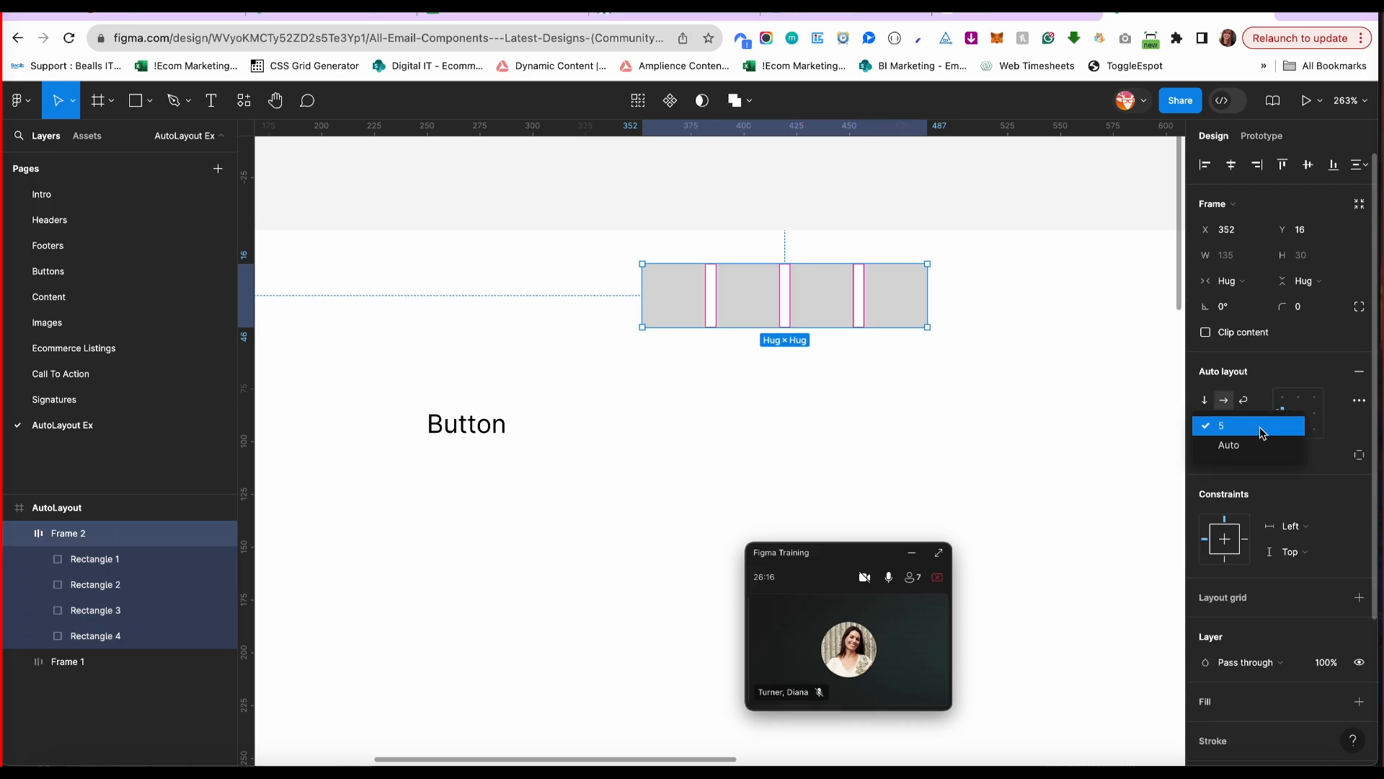
left_click(1257, 446)
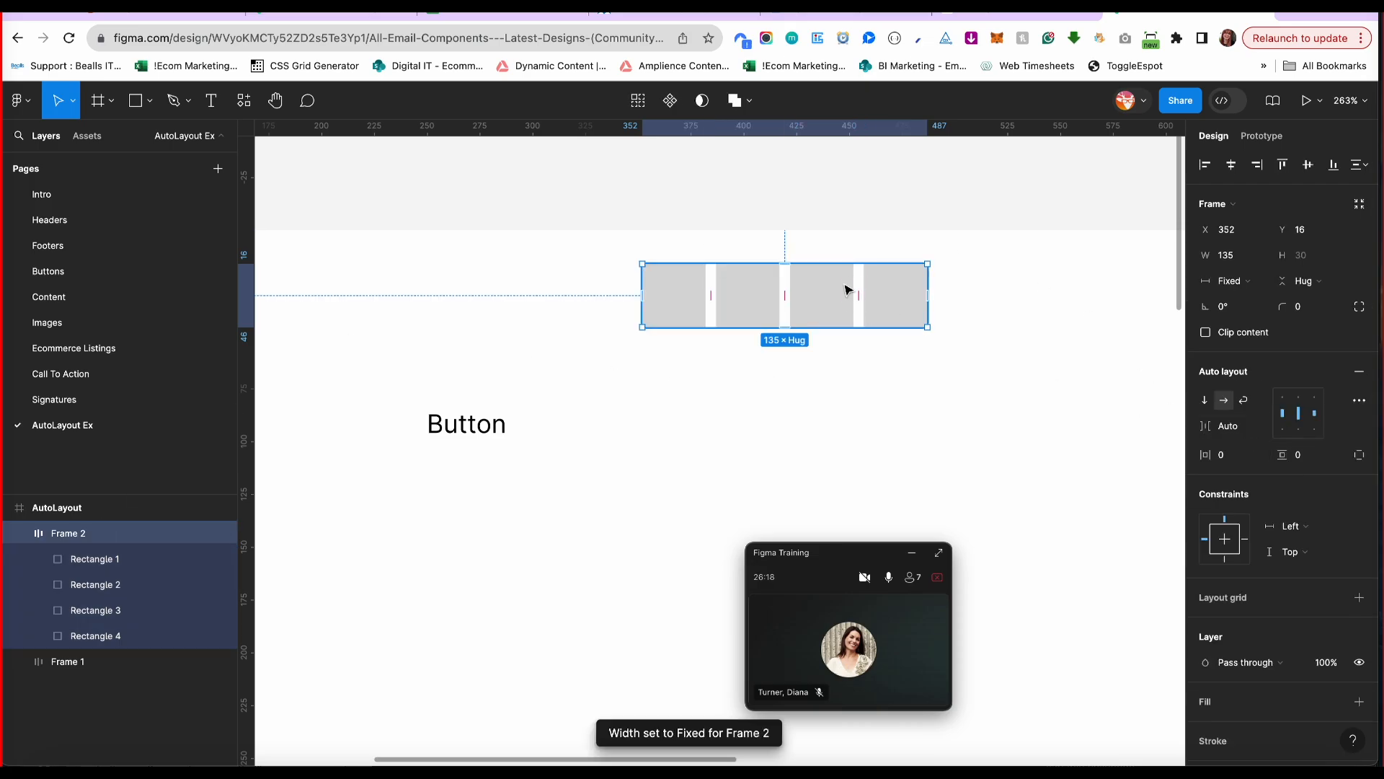
left_click_drag(927, 294, 1088, 280)
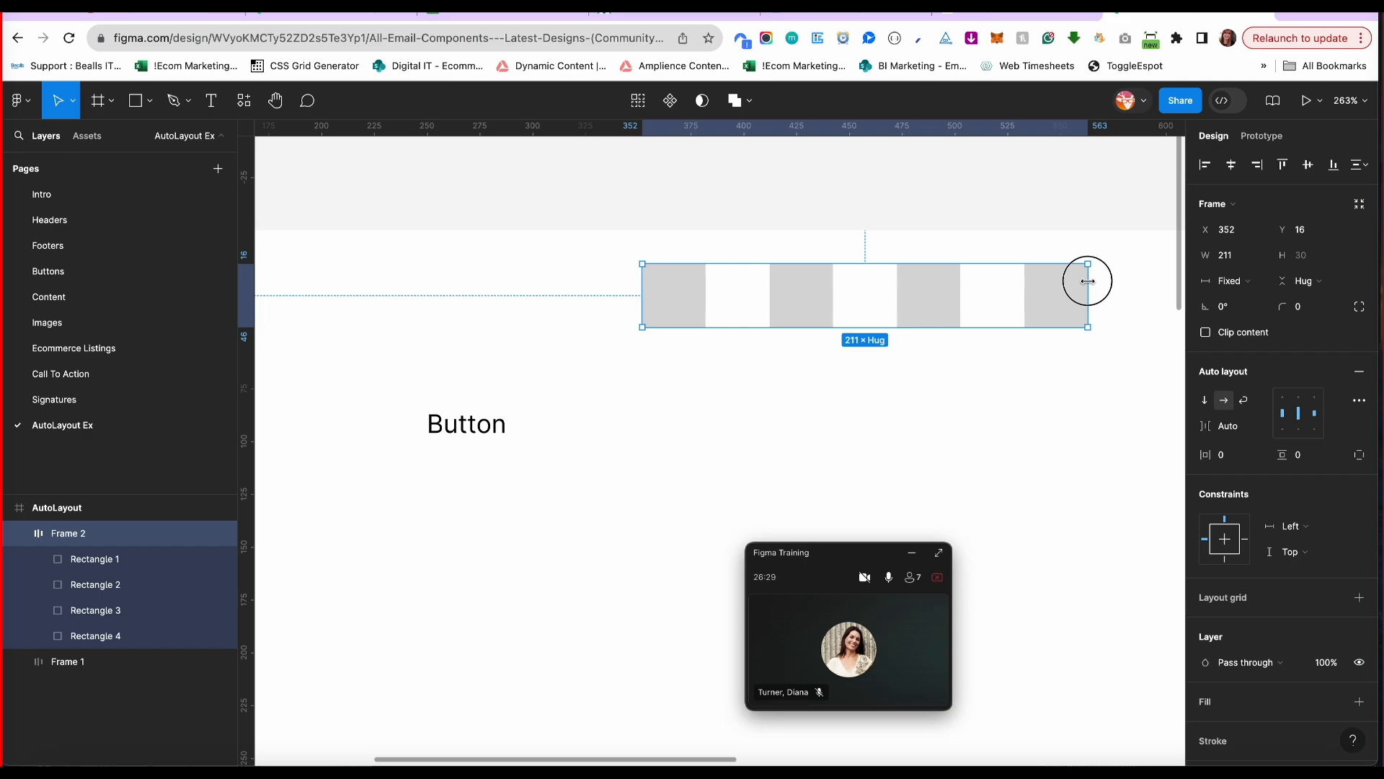
left_click_drag(1088, 280, 1088, 281)
Move Frame 2 further left above the Button text and place a duplicate beside it at about X 359, Y 11.
left_click_drag(930, 287, 656, 279)
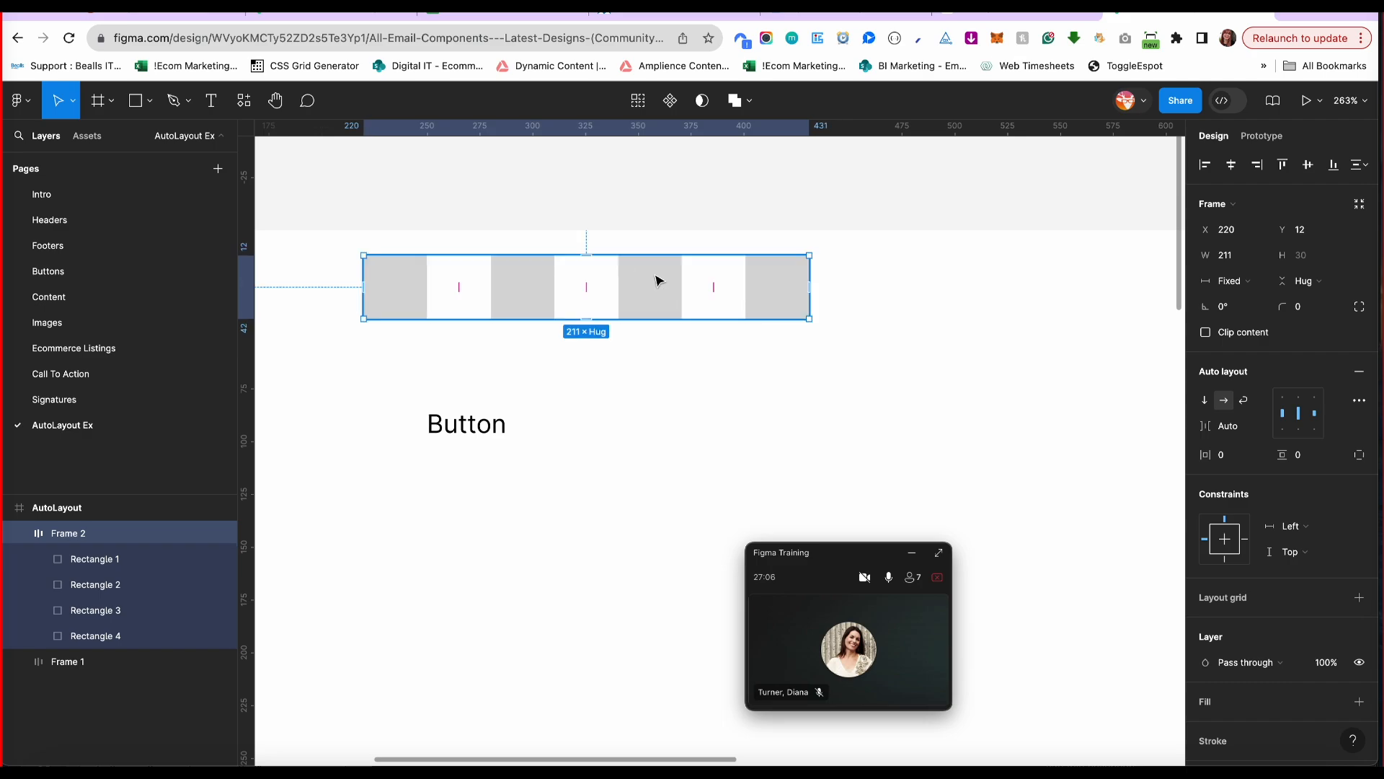
scroll(785, 315, "down", 4)
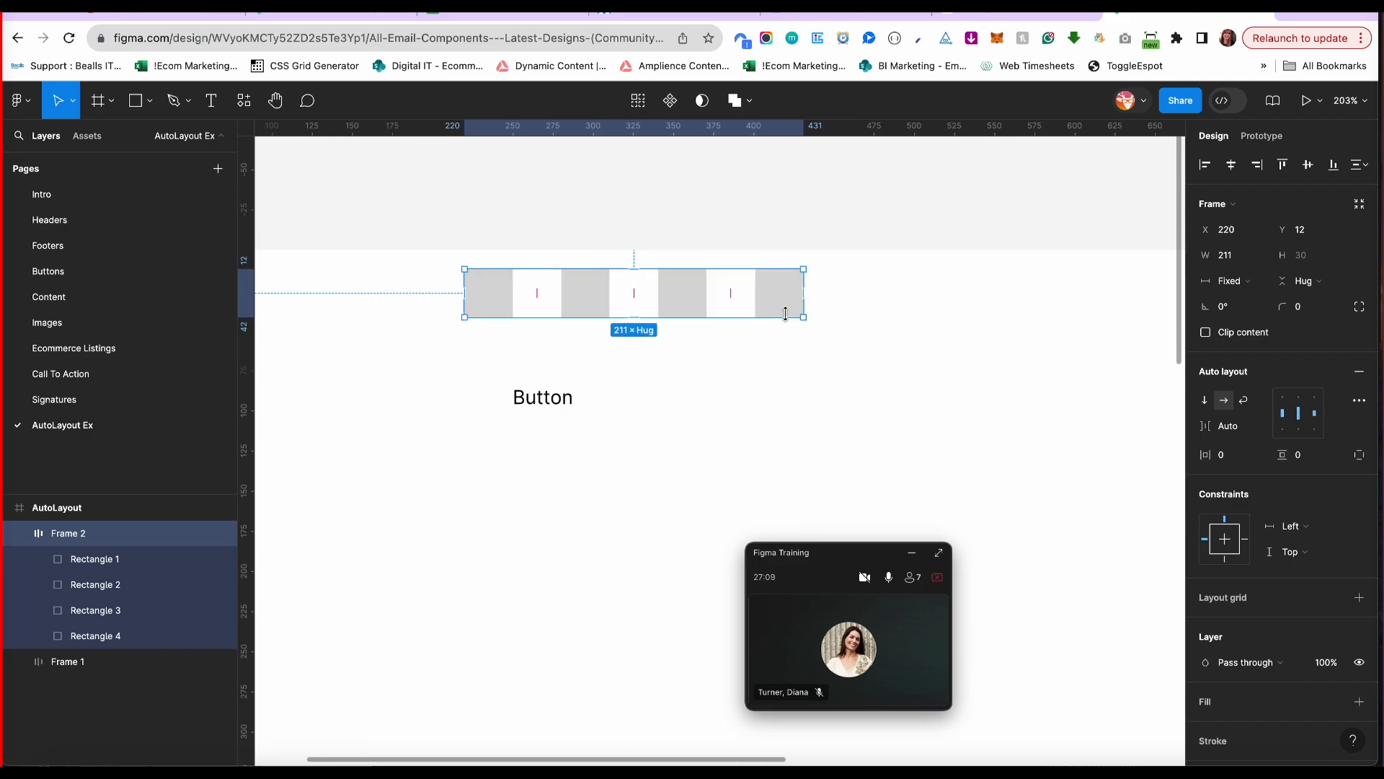
scroll(787, 316, "up", 1)
left_click_drag(829, 351, 945, 331)
key("super+d")
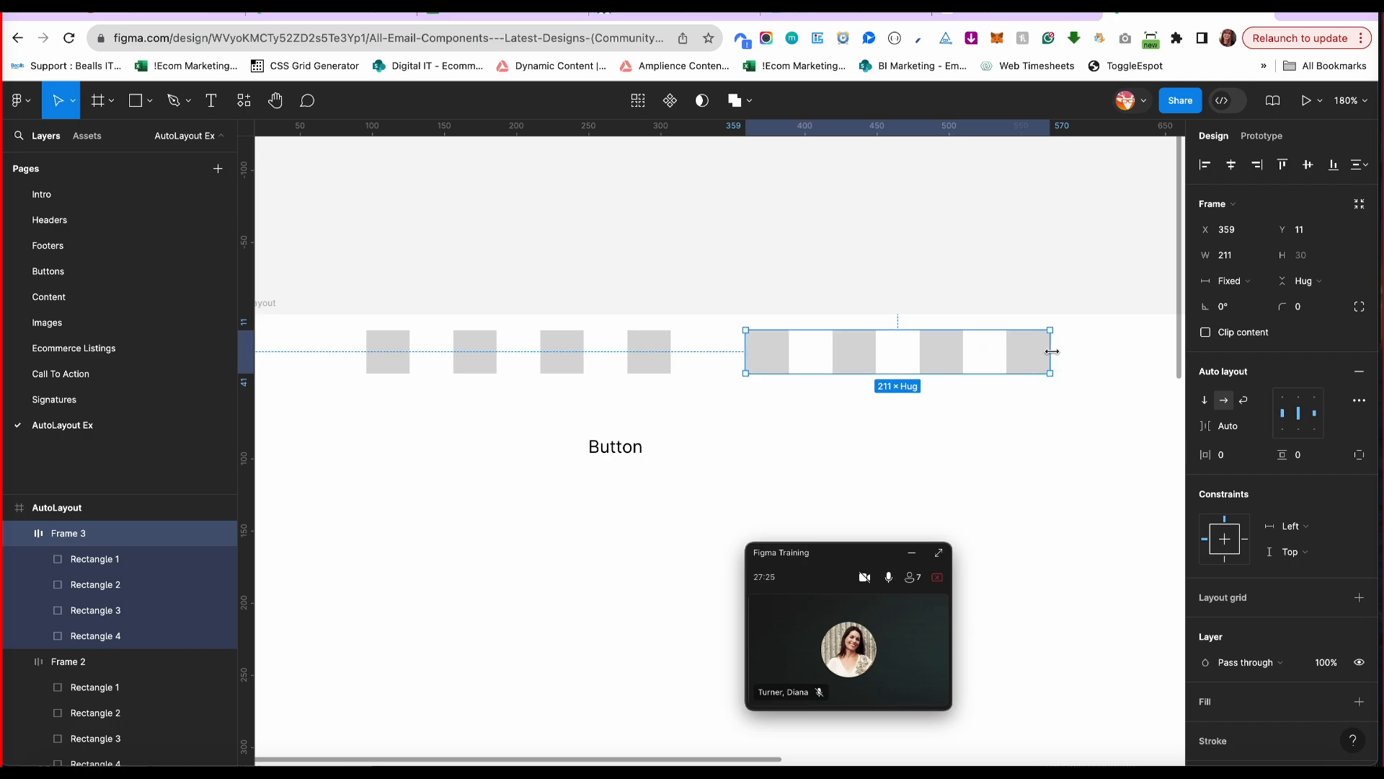
Narrow the duplicate frame to about 81 wide, undo that, and resize it to about 143 wide.
left_click_drag(1050, 352, 863, 368)
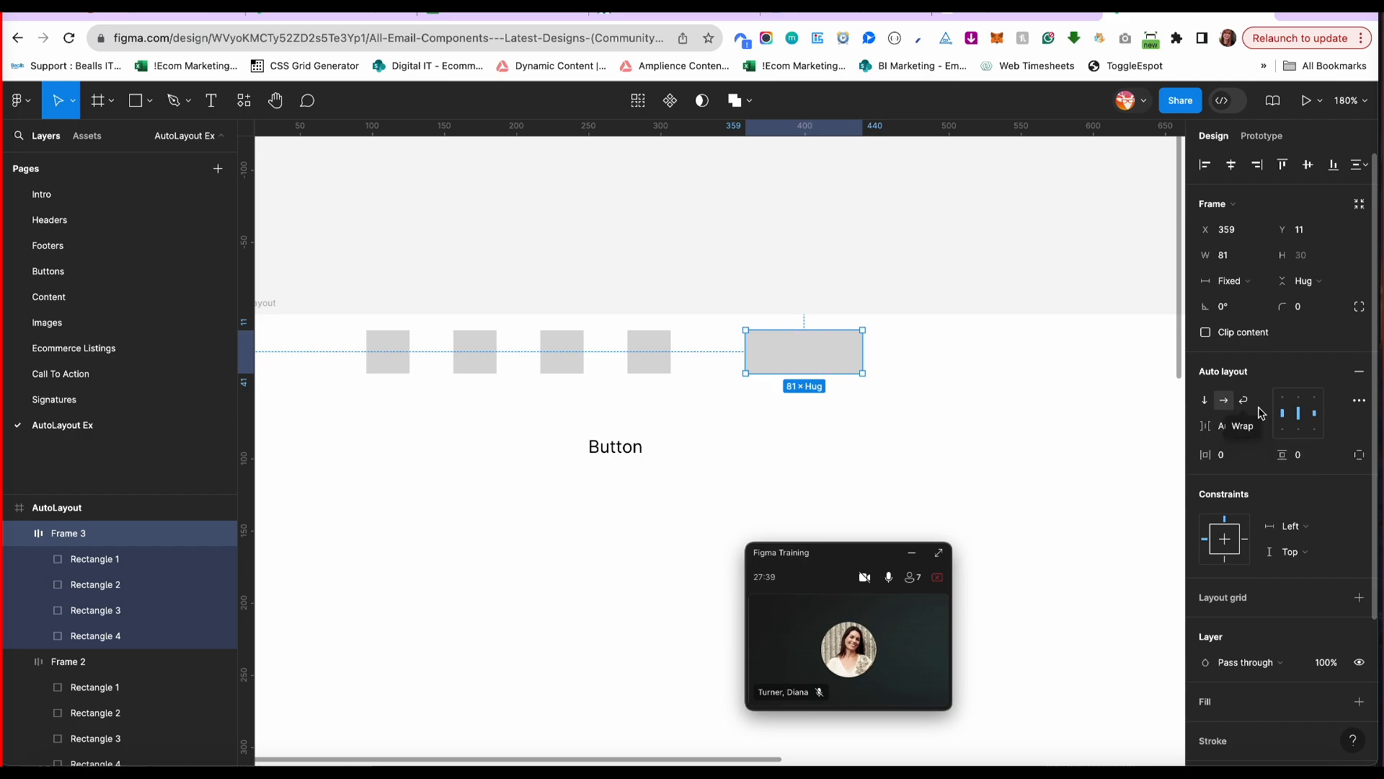
key("super+z")
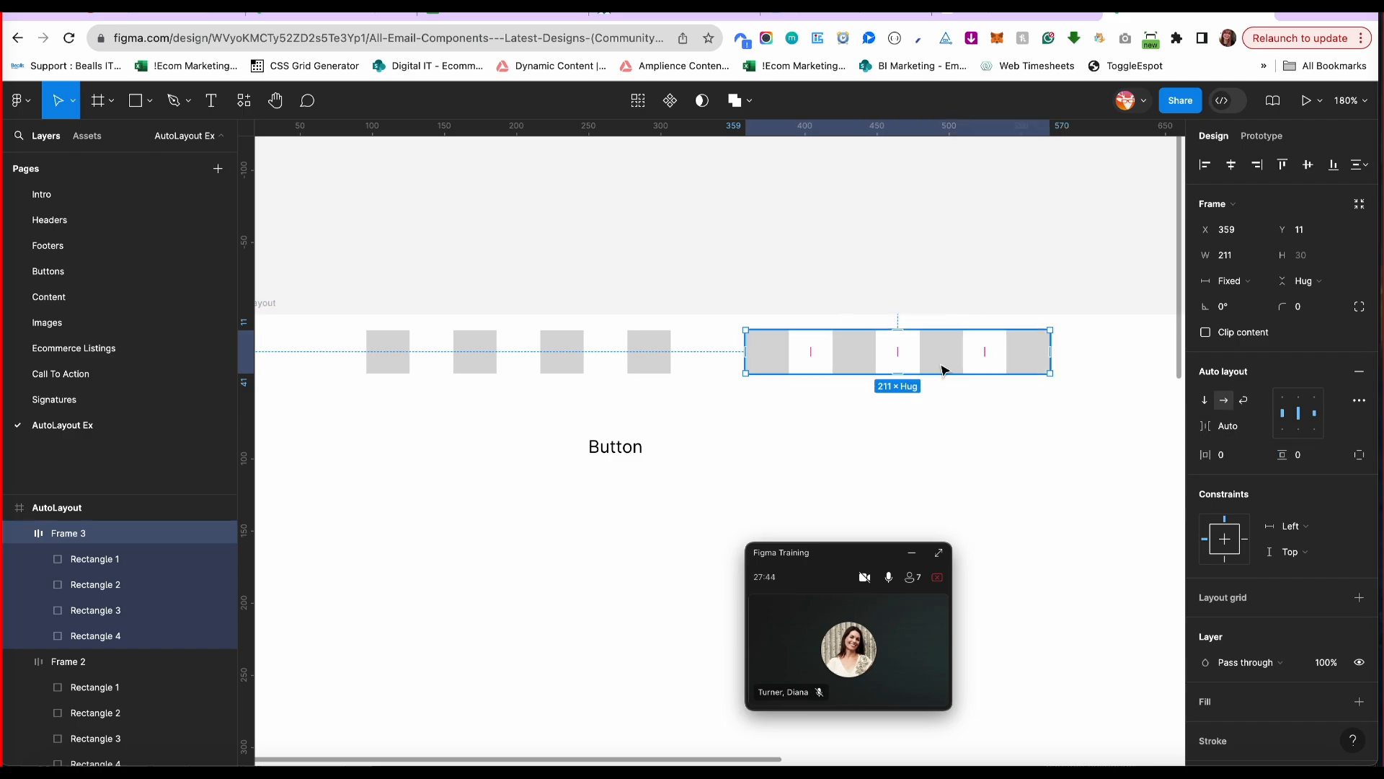
left_click_drag(1053, 354, 952, 364)
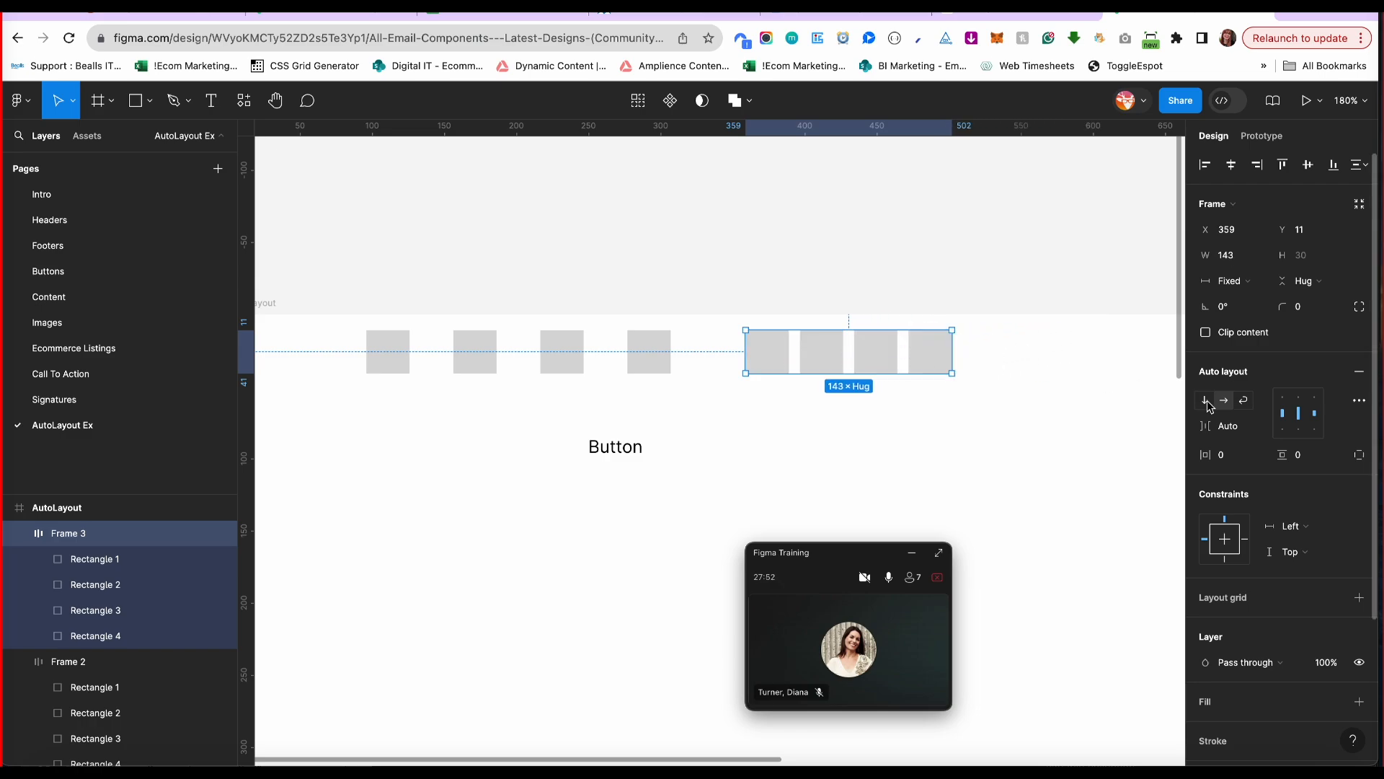
Undo the last narrowing of Frame 3, set its horizontal gap to 14, and resize it to about 162 wide.
key("super+z")
left_click(1234, 426)
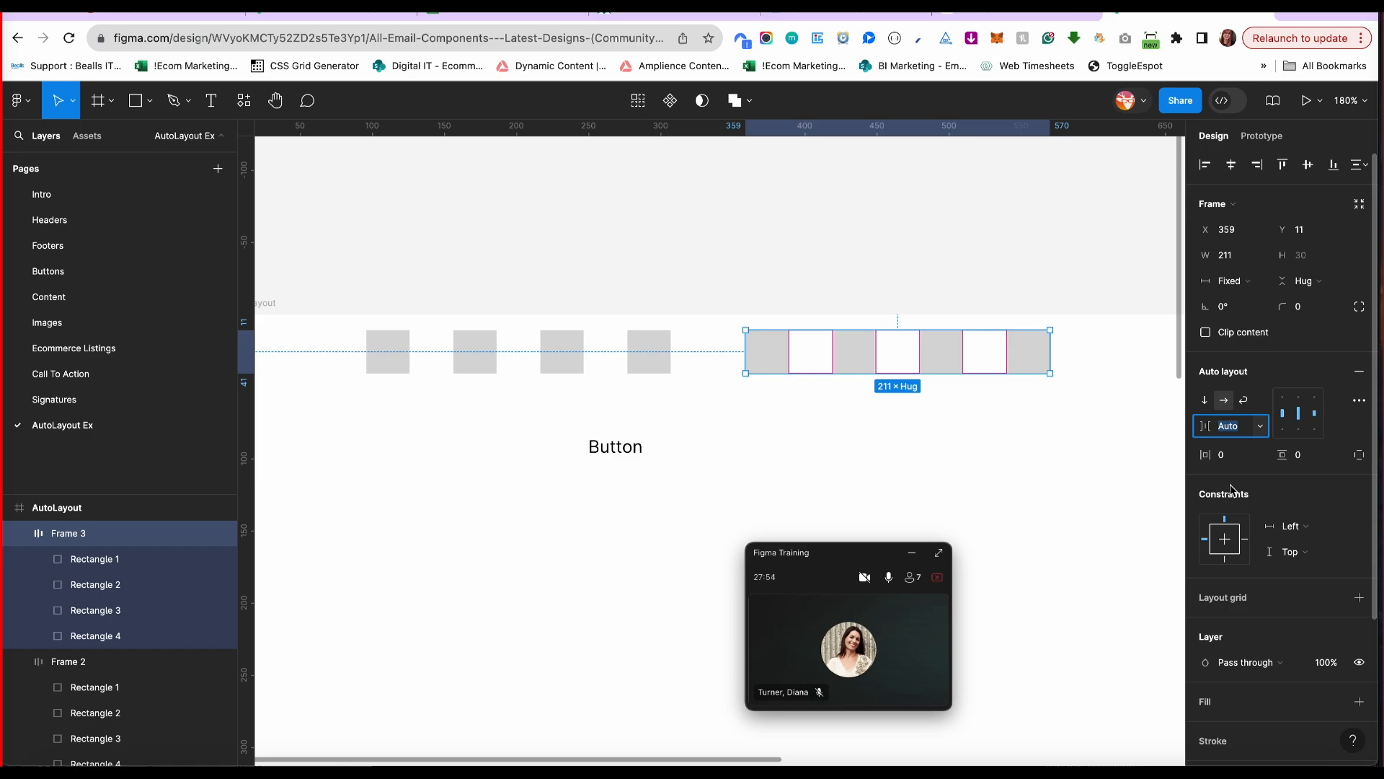
type("14")
key("Return")
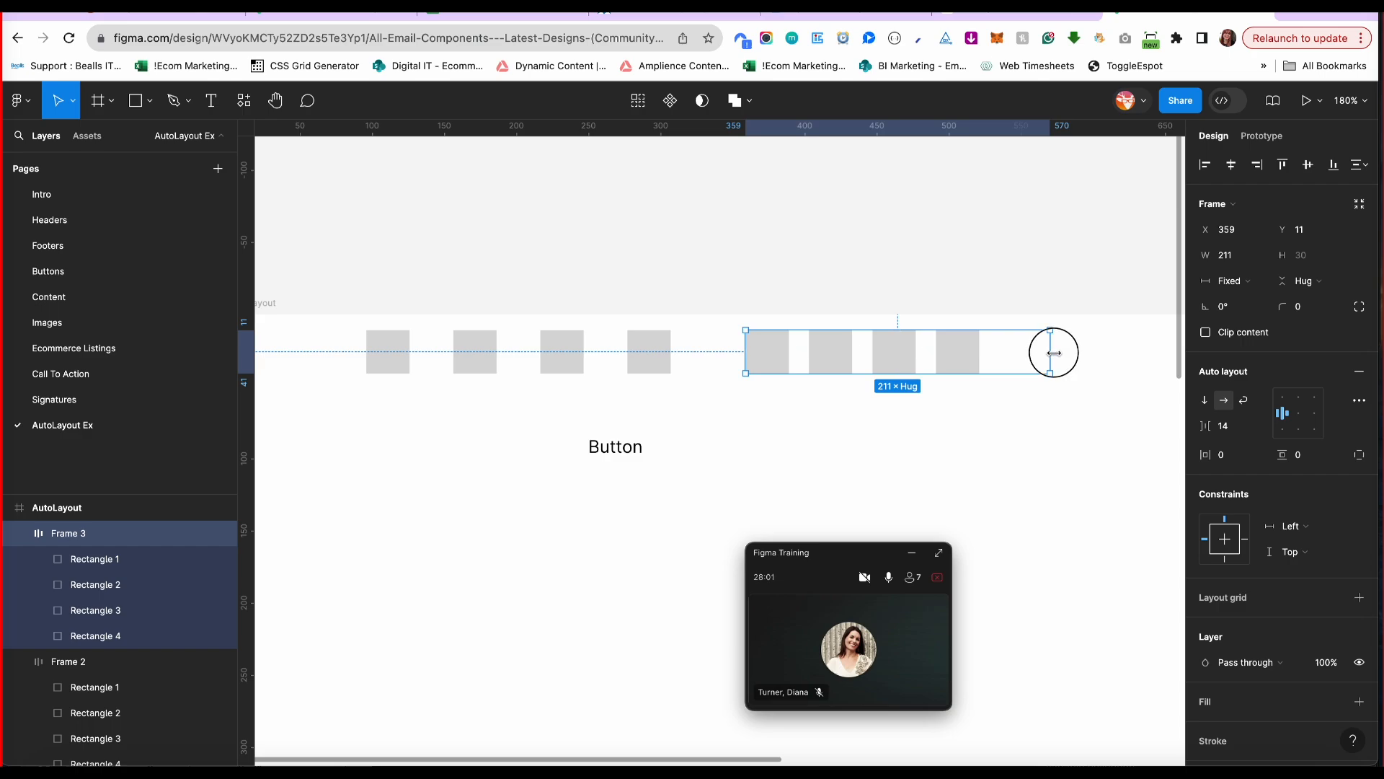
left_click_drag(1054, 353, 984, 351)
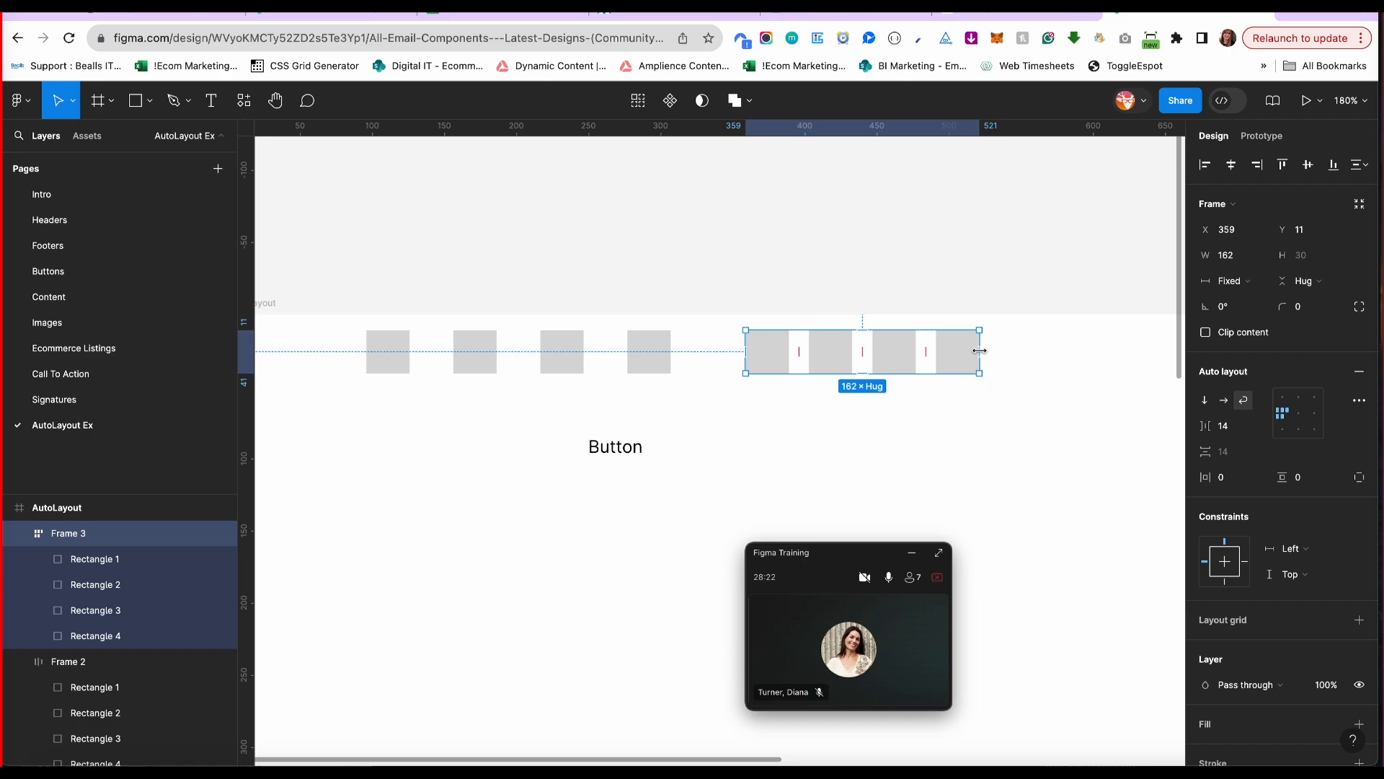
Wrap Frame 3's squares into two rows by narrowing it to about 96 wide, try a horizontal padding of 9, and undo the padding.
left_click_drag(979, 351, 886, 359)
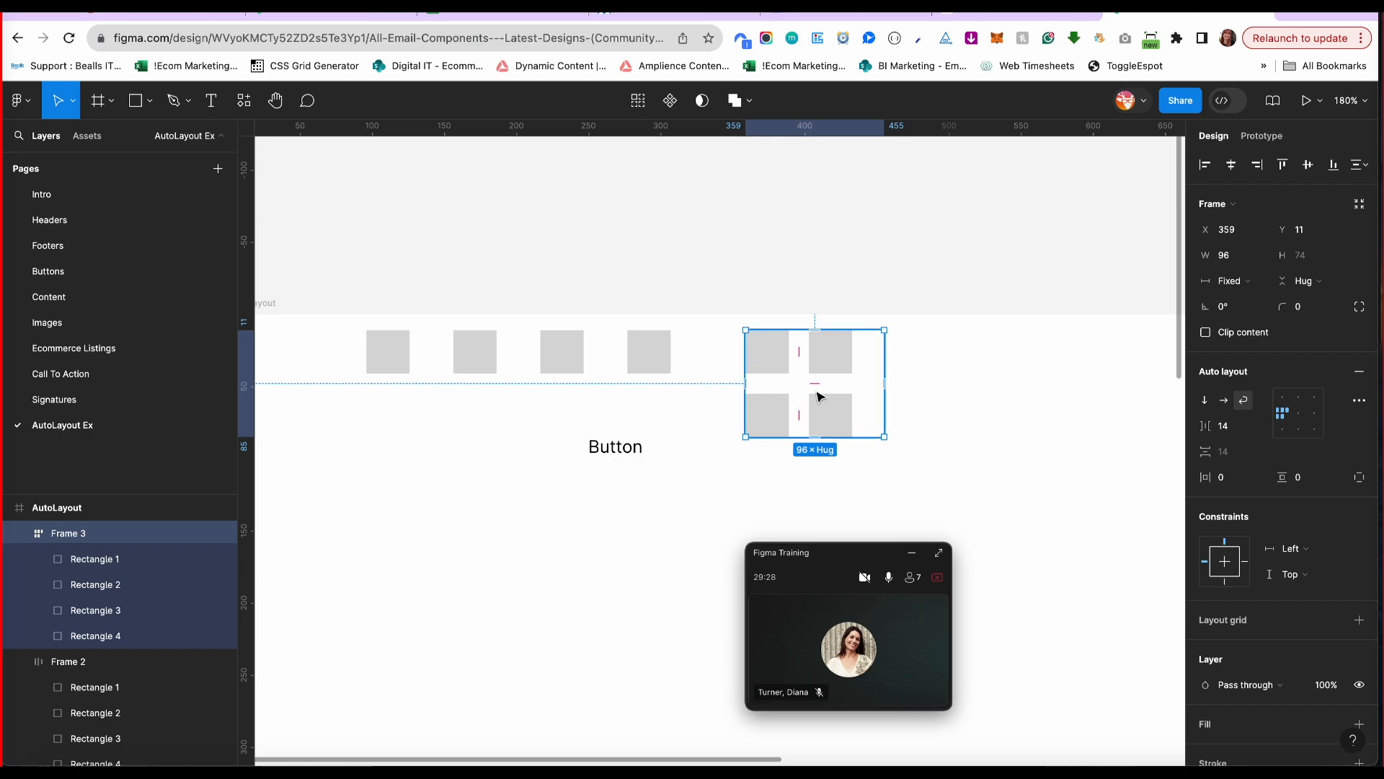
left_click_drag(1202, 477, 1220, 478)
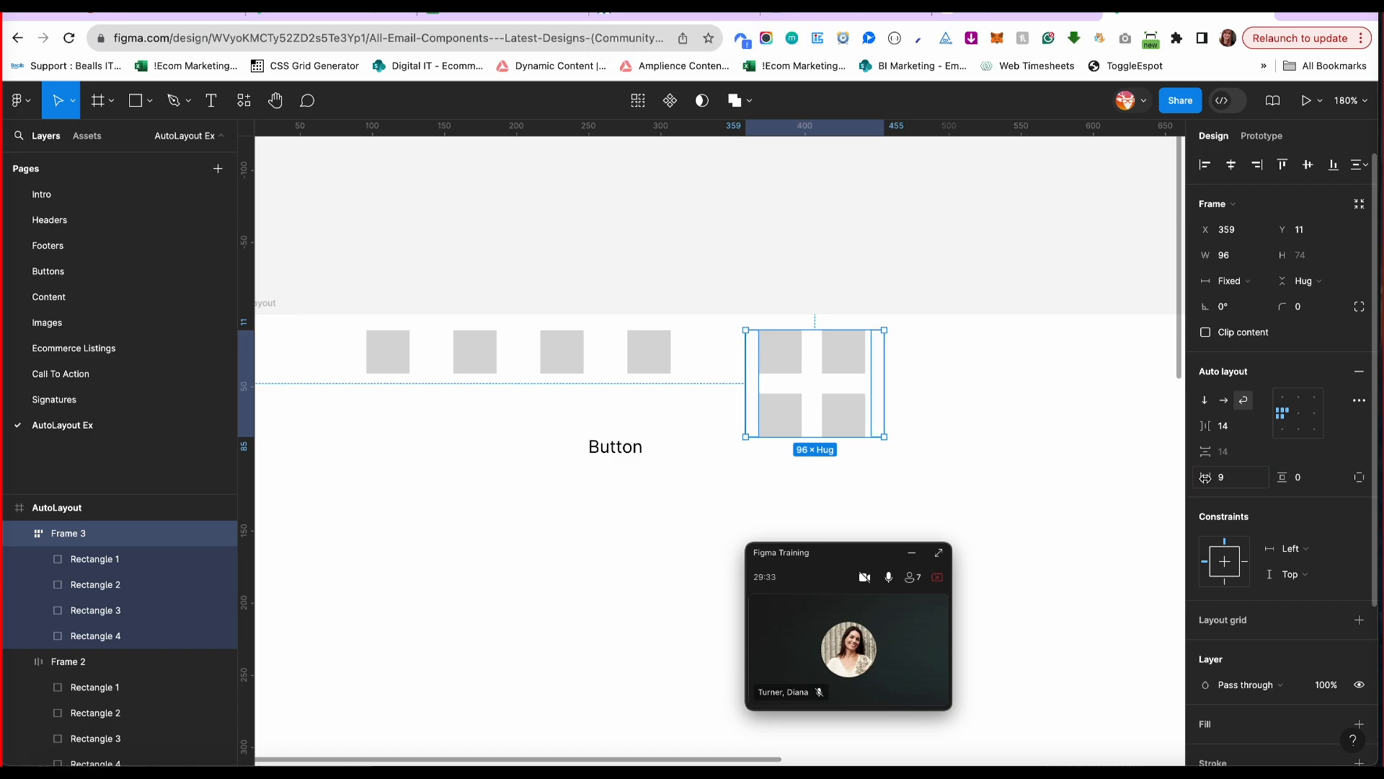
key("super+z")
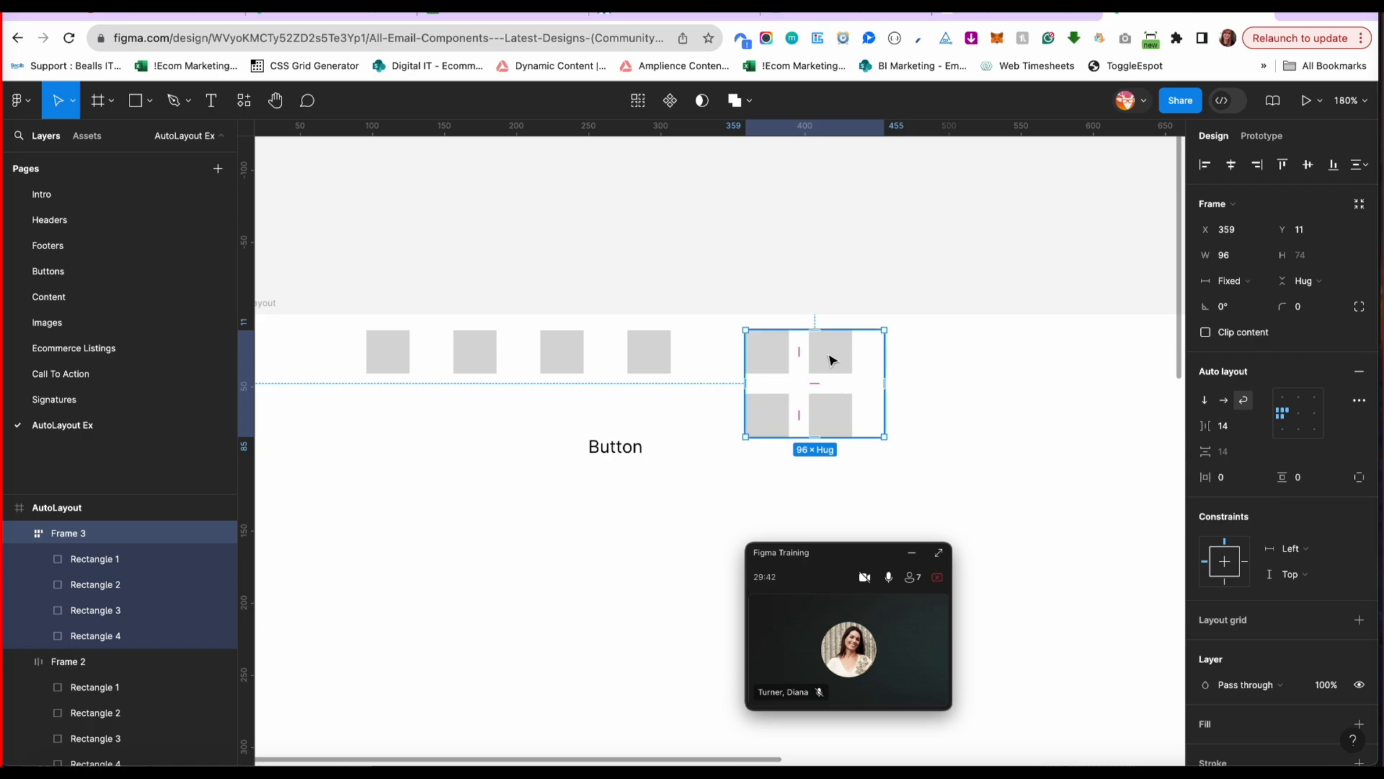
Center the wrapped squares in Frame 3, reduce the gap to 10, and undo back to the frame's single-row width.
left_click(1301, 417)
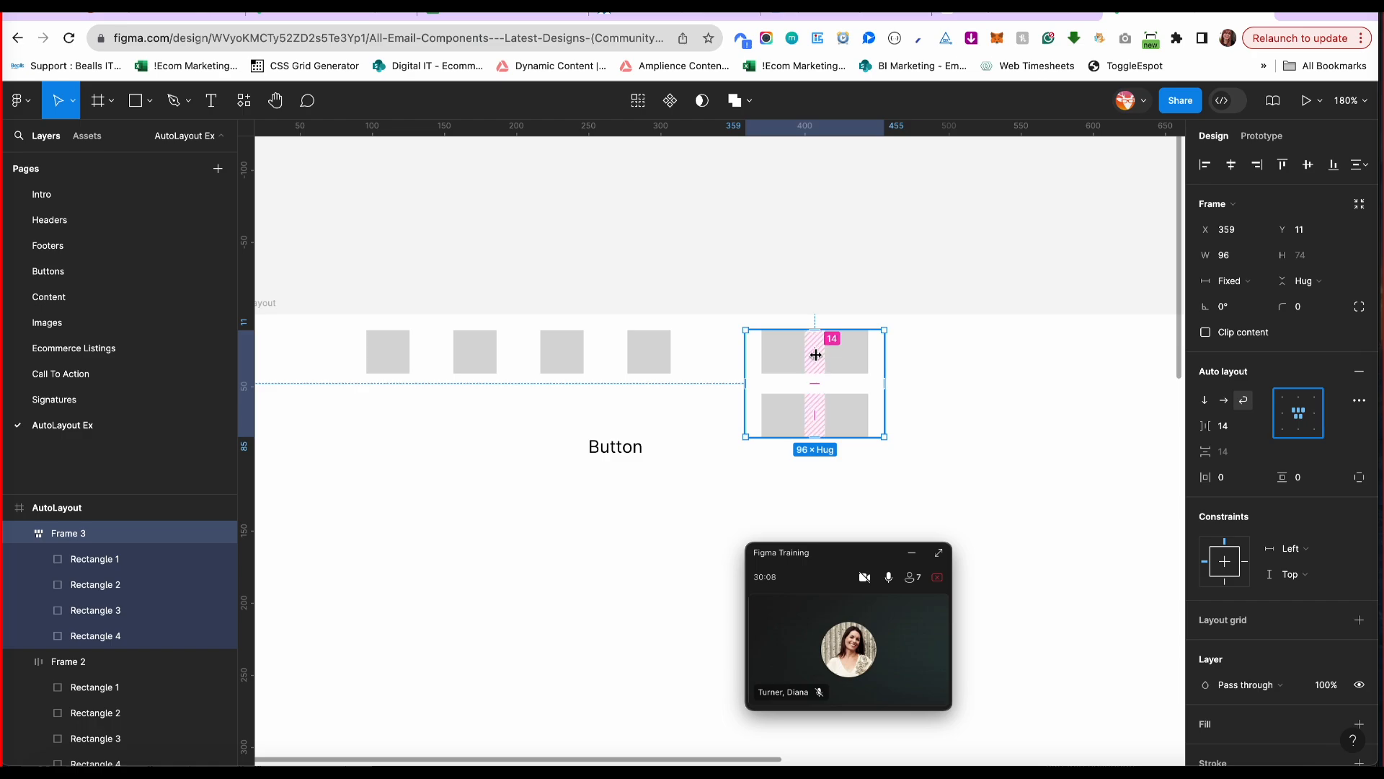
left_click(816, 354)
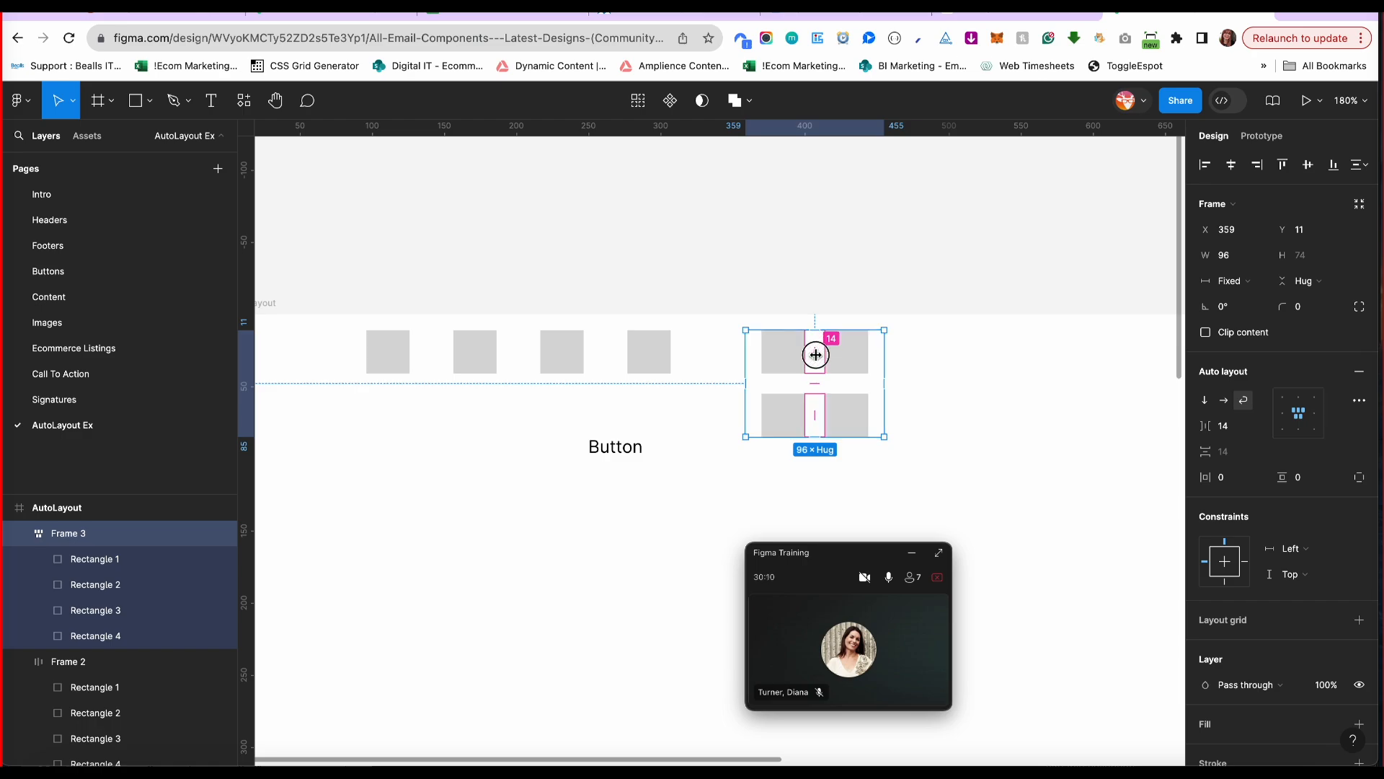
left_click_drag(815, 354, 813, 355)
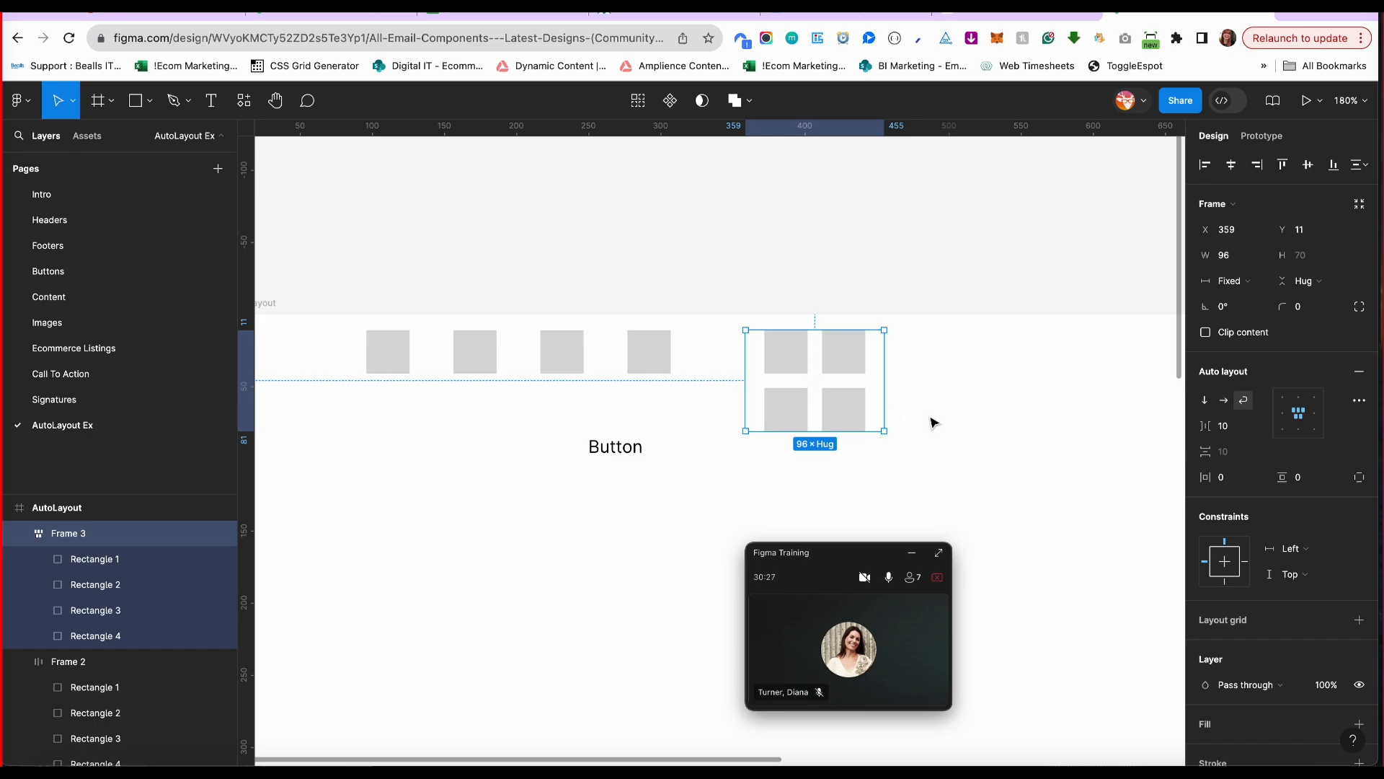
key("super+z")
key("super+z")
key("super+z")
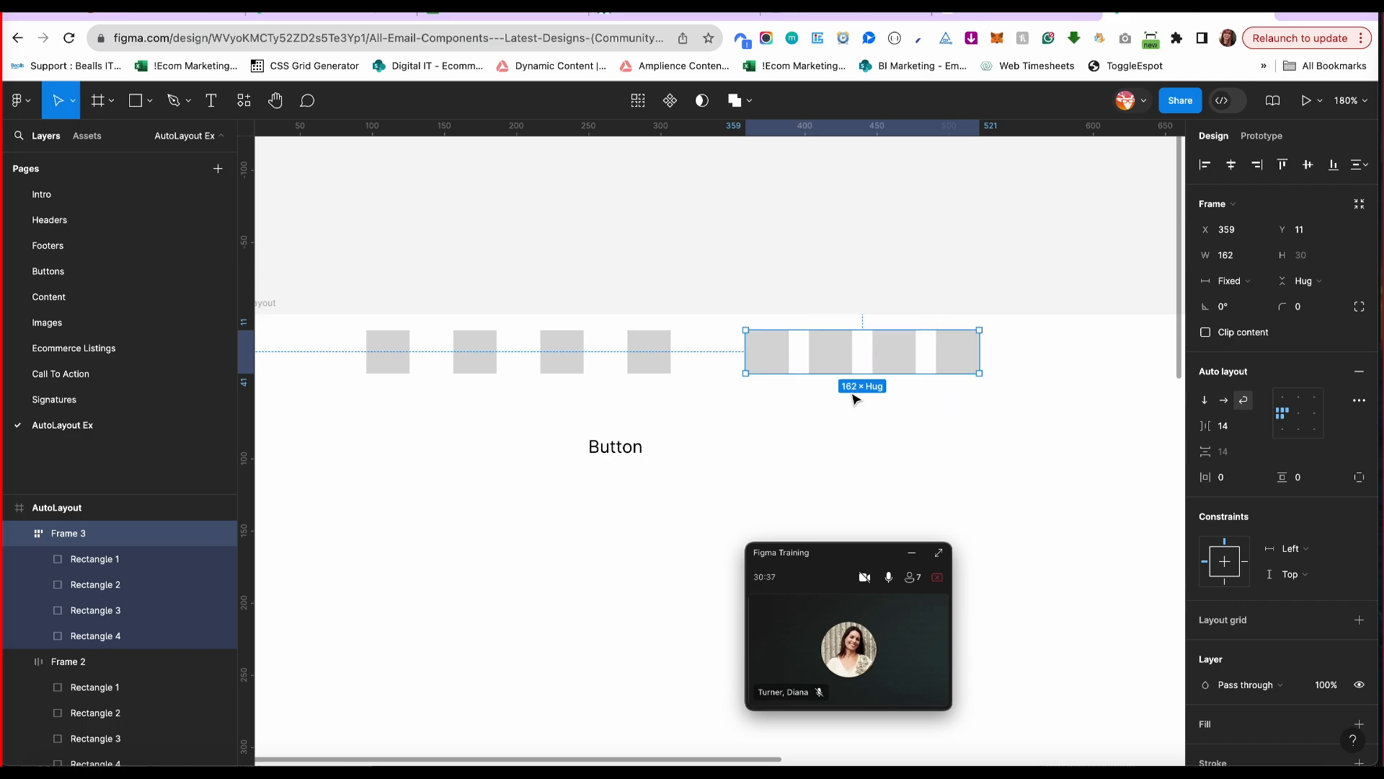
Switch Frame 3 to vertical layout and move it to about X 529, Y 15.
left_click(1205, 401)
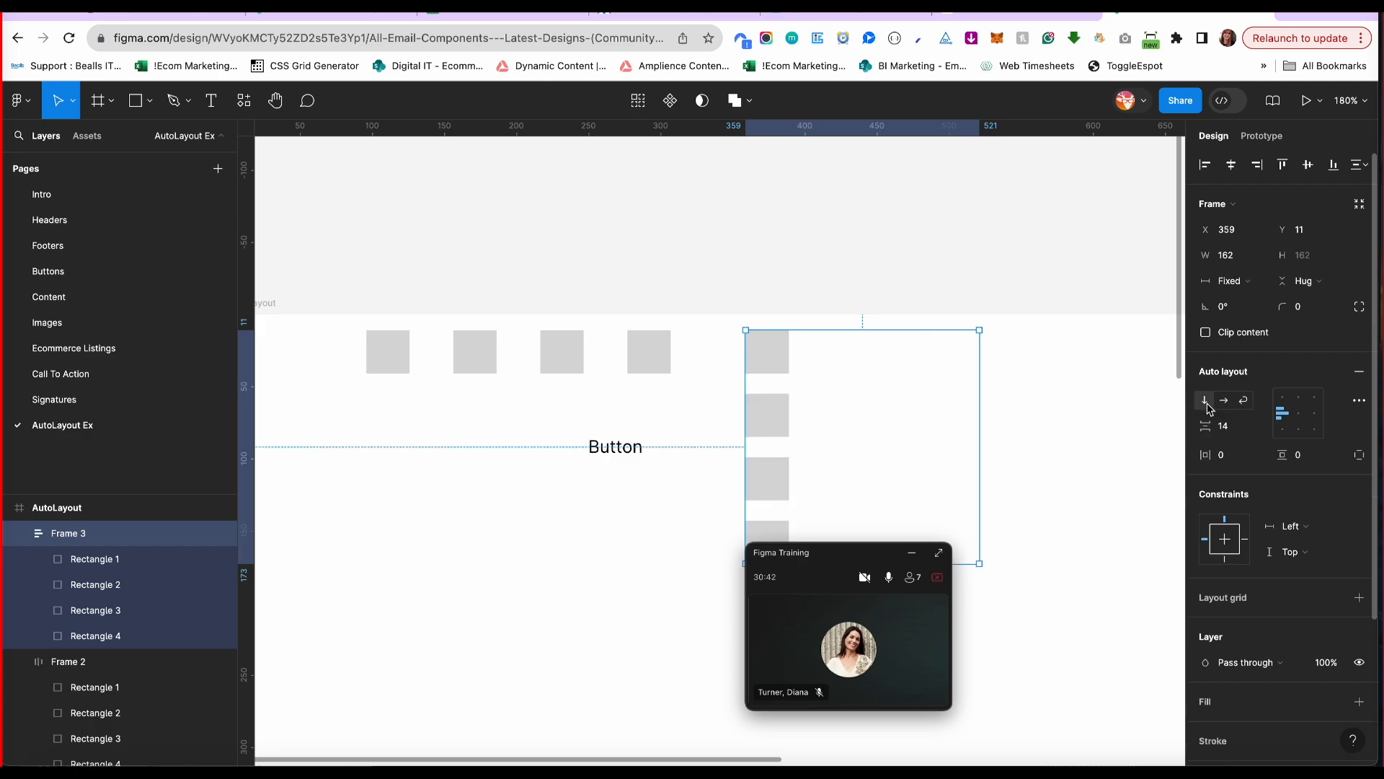
left_click_drag(769, 412, 1032, 421)
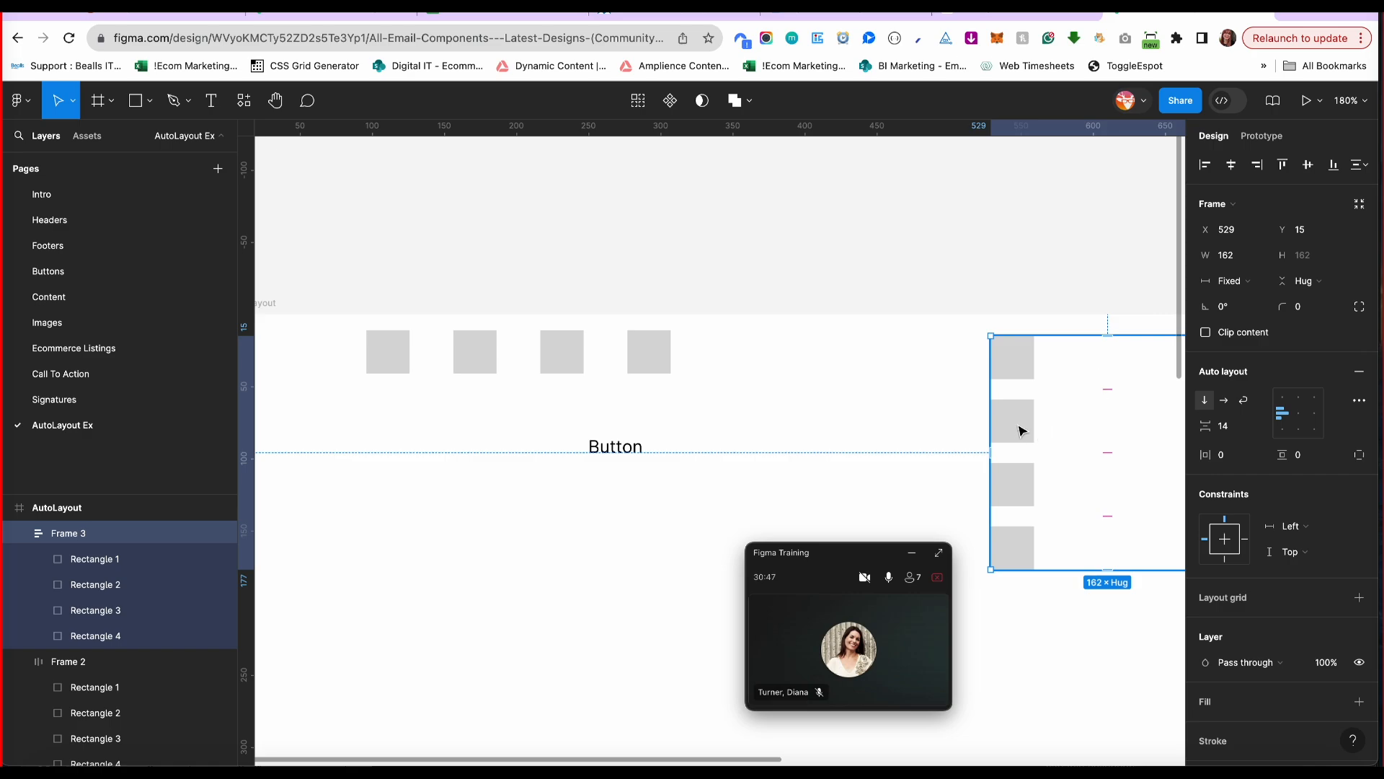
scroll(890, 432, "right", 3)
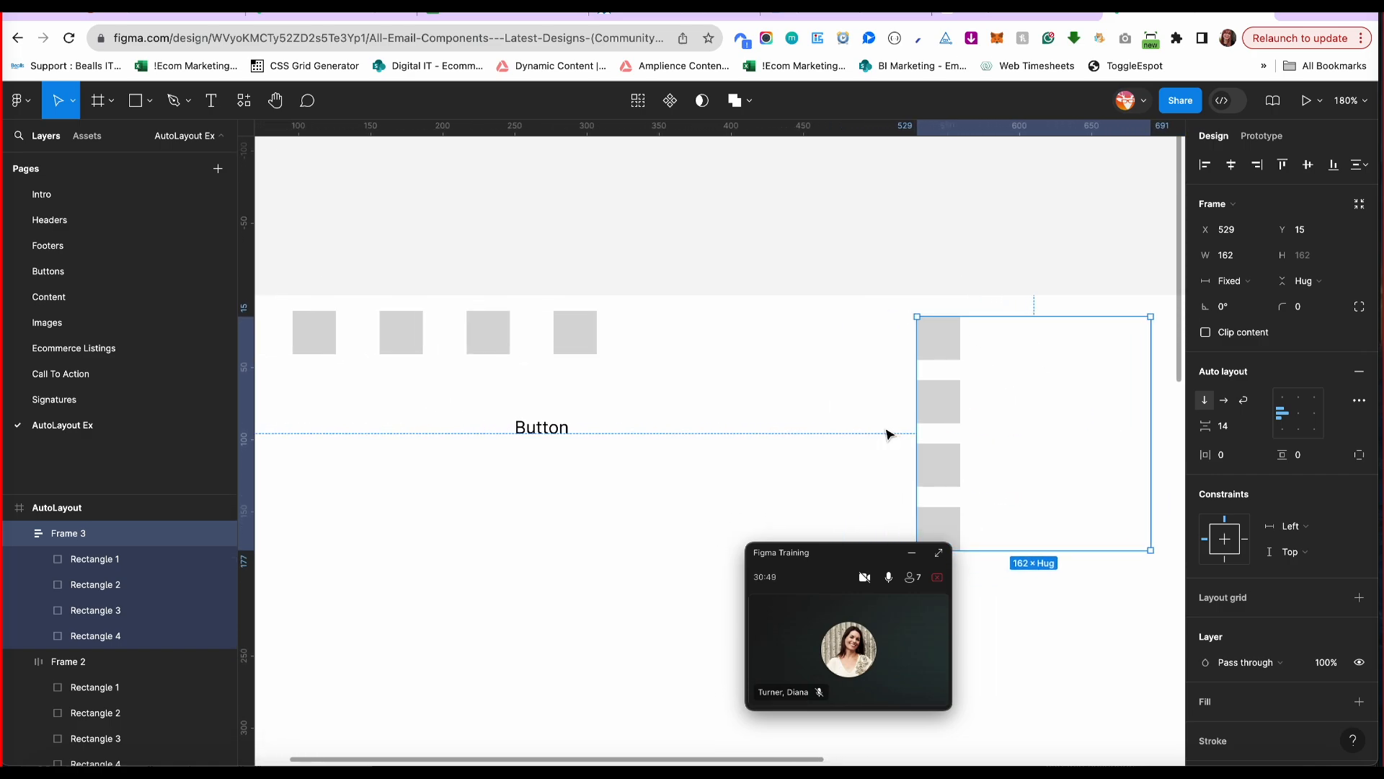
scroll(887, 432, "down", 5)
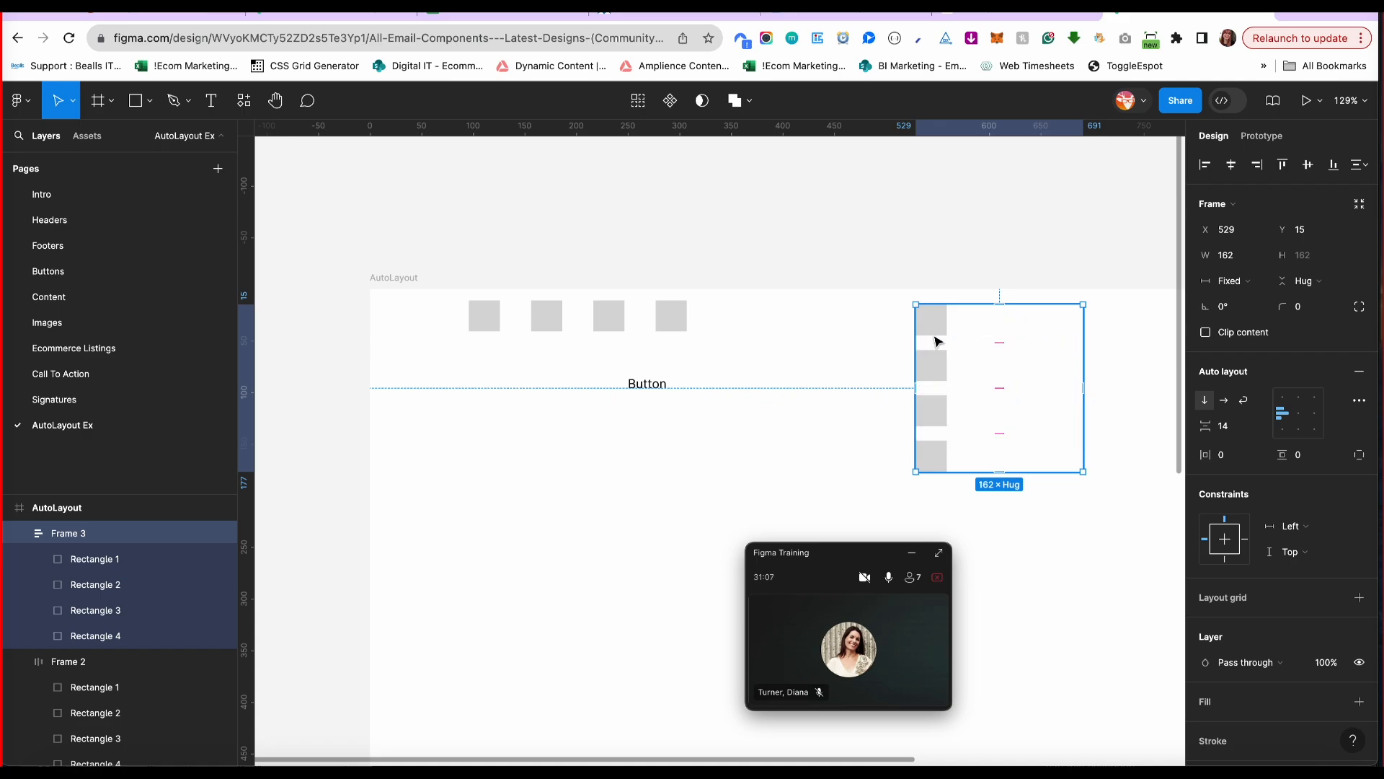
Try adjusting the vertical gap in Frame 3 on the canvas, undo that, and set the gap to 30.
left_click(1005, 342)
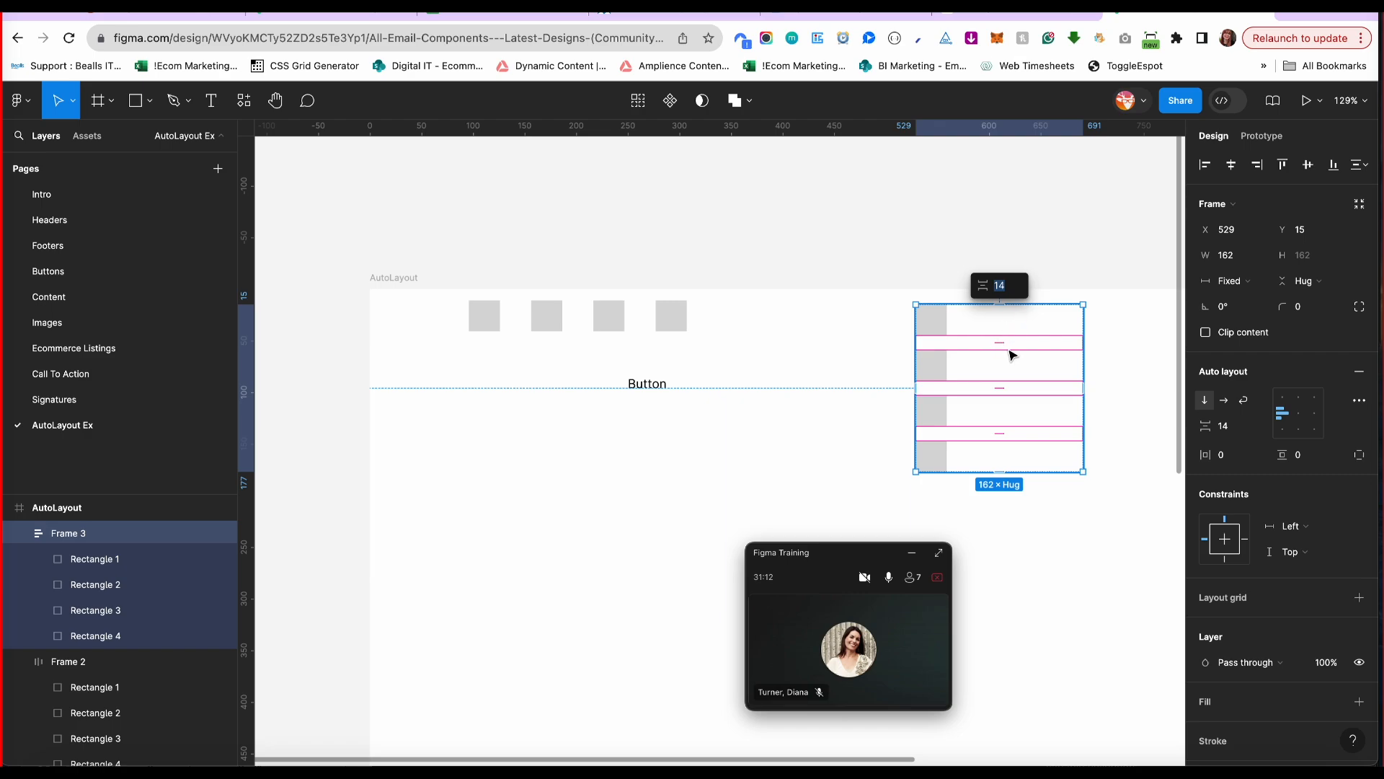
left_click(999, 350)
left_click_drag(999, 350, 1003, 352)
key("super+z")
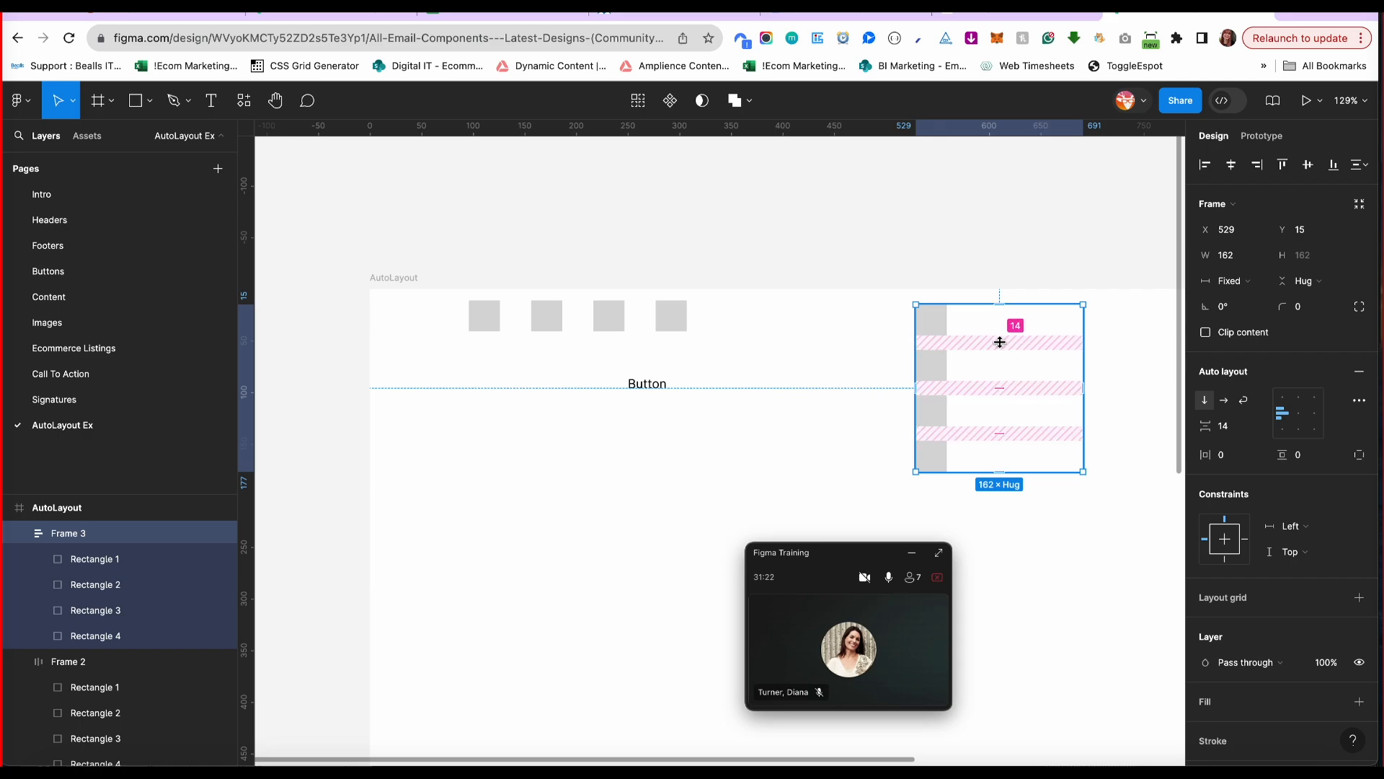
left_click(1000, 343)
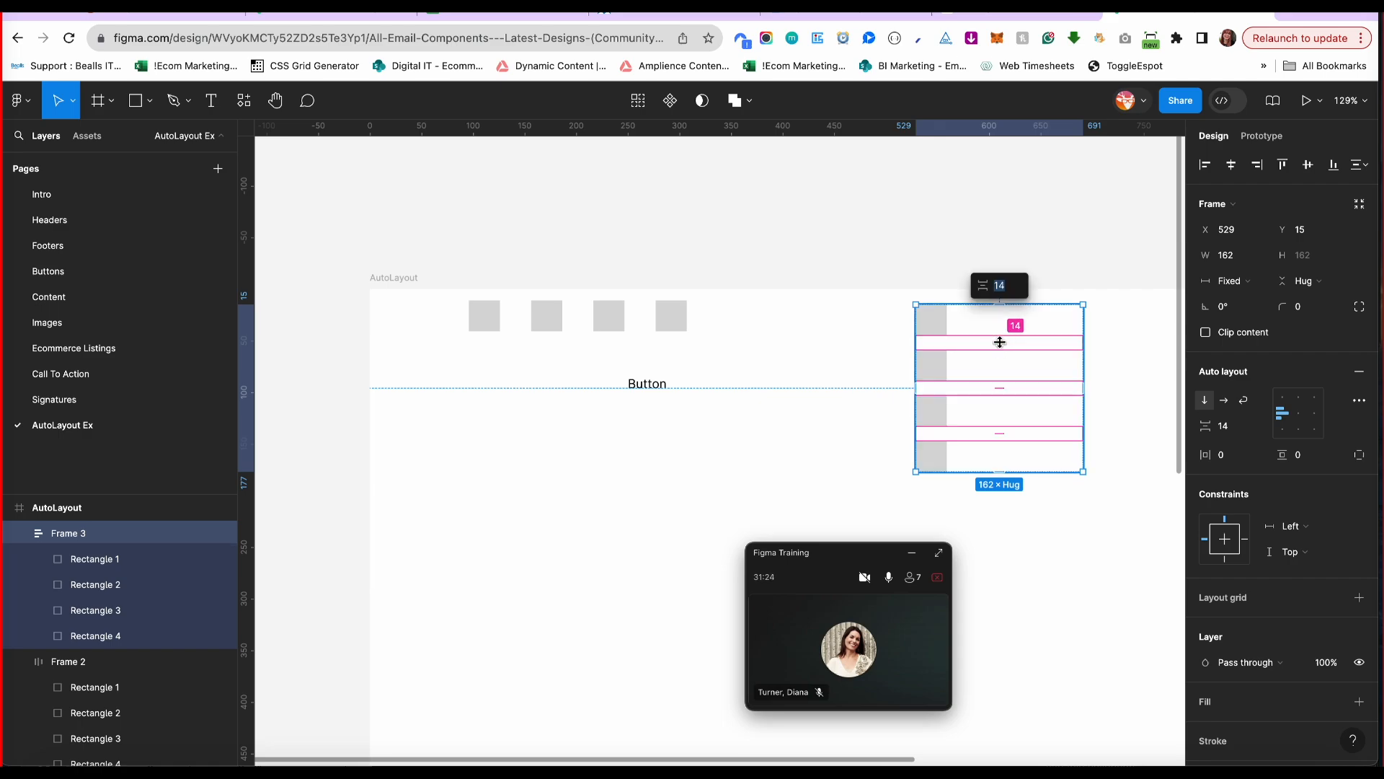
type("30")
key("Return")
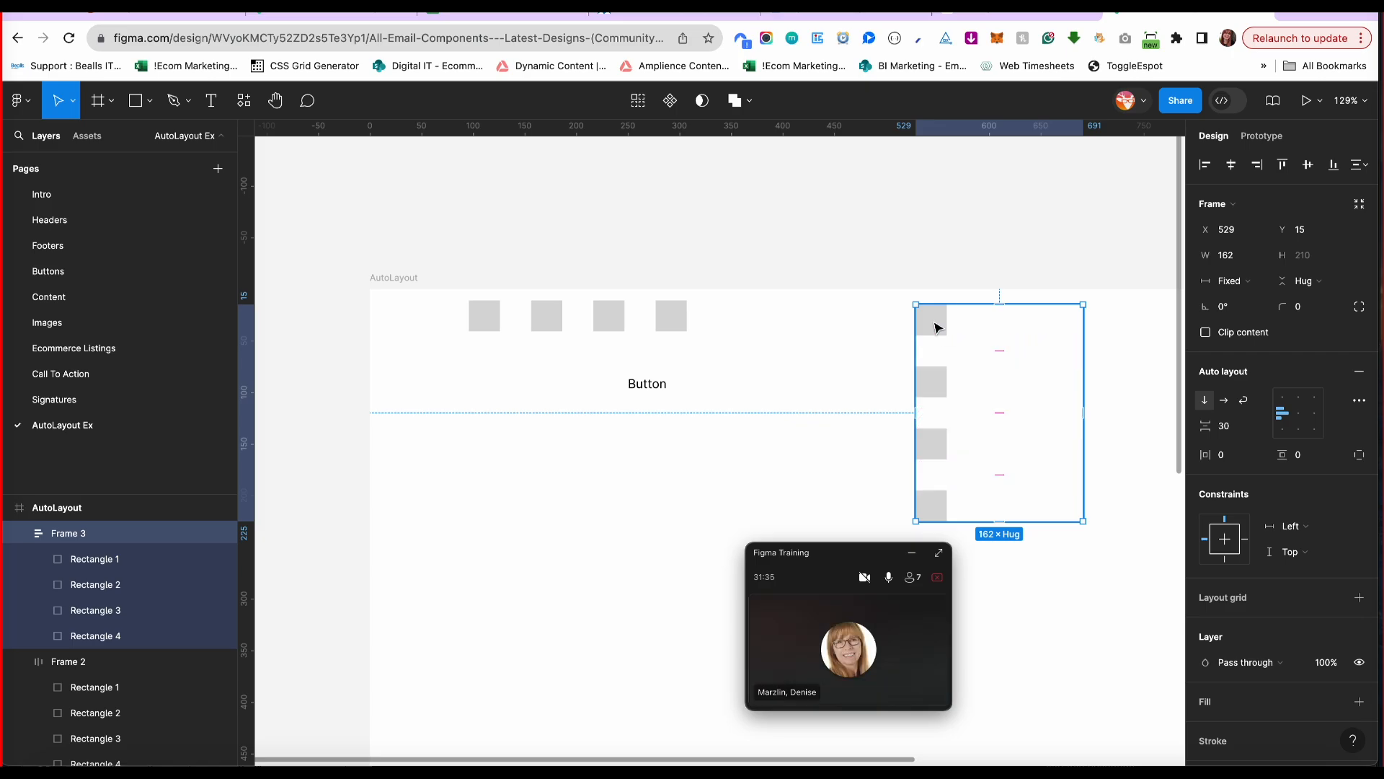
Delete Frame 3 and set the horizontal gap of Frame 2 to 20.
key("Delete")
left_click(682, 319)
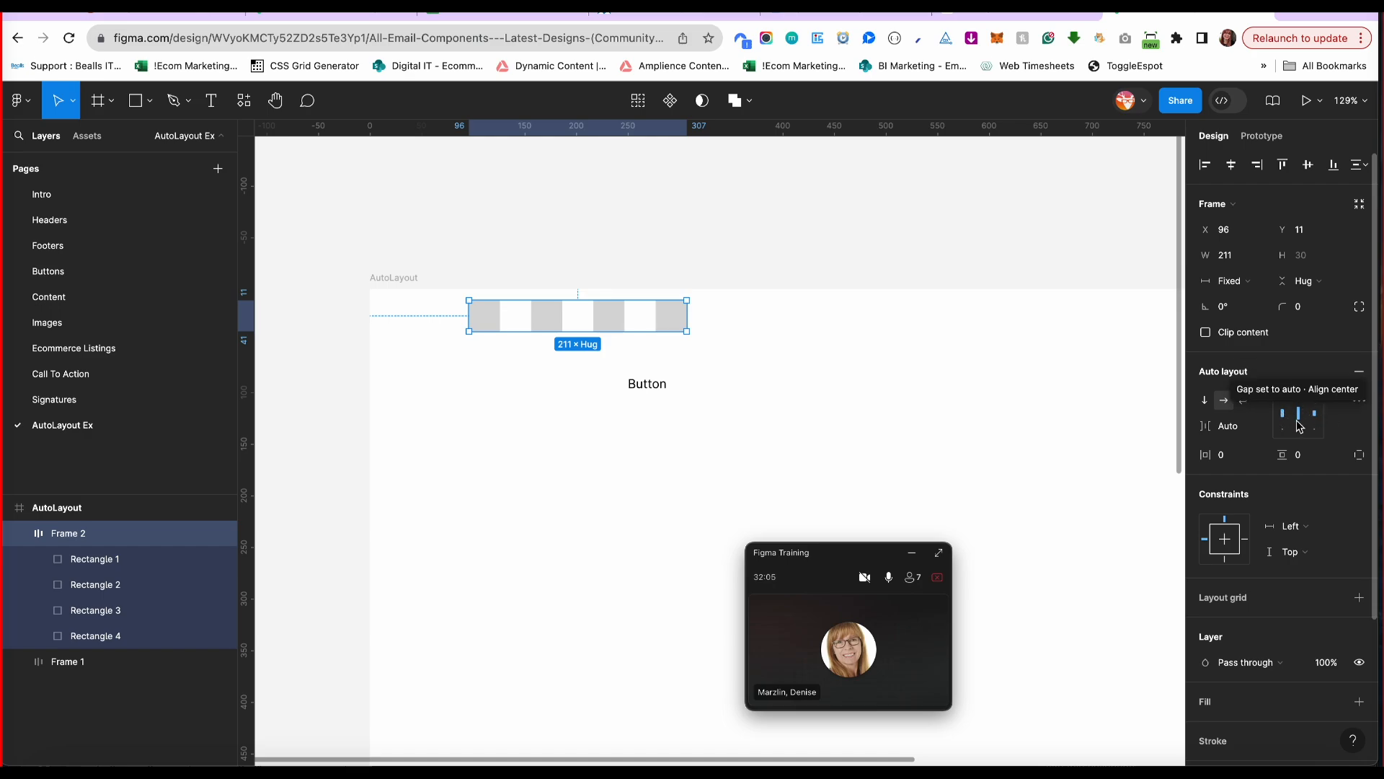
left_click(1226, 426)
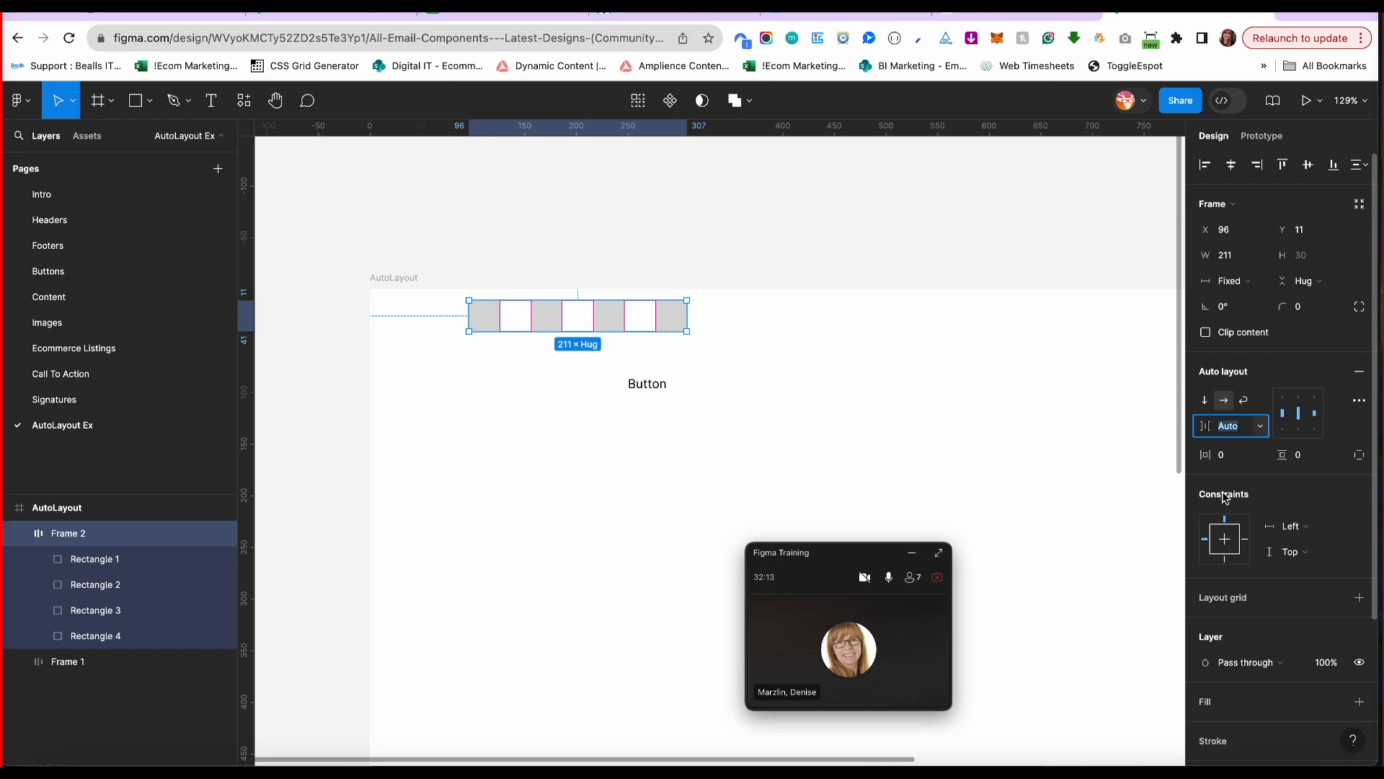
type("20")
key("Return")
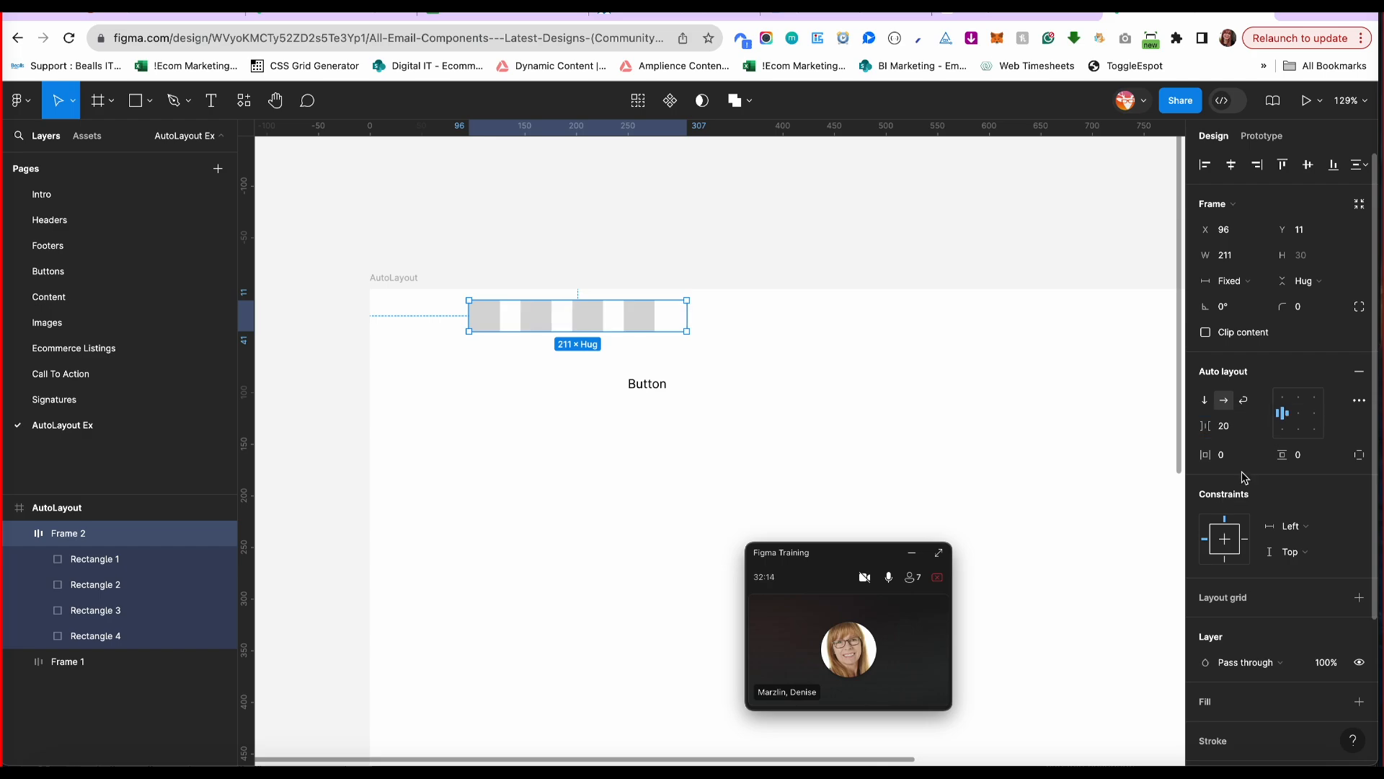
Compare center and bottom center alignment for the squares in Frame 2, and leave them centered.
left_click(1298, 414)
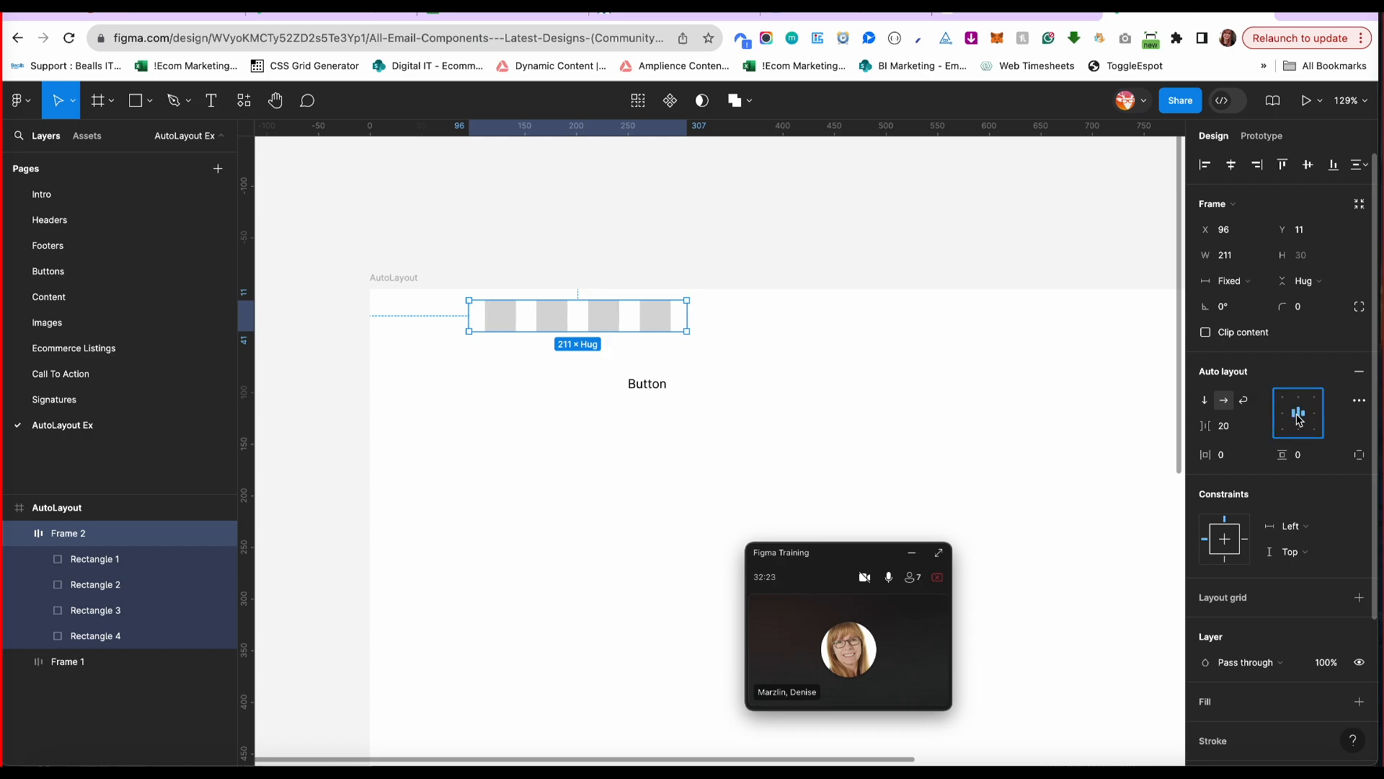
left_click(1299, 432)
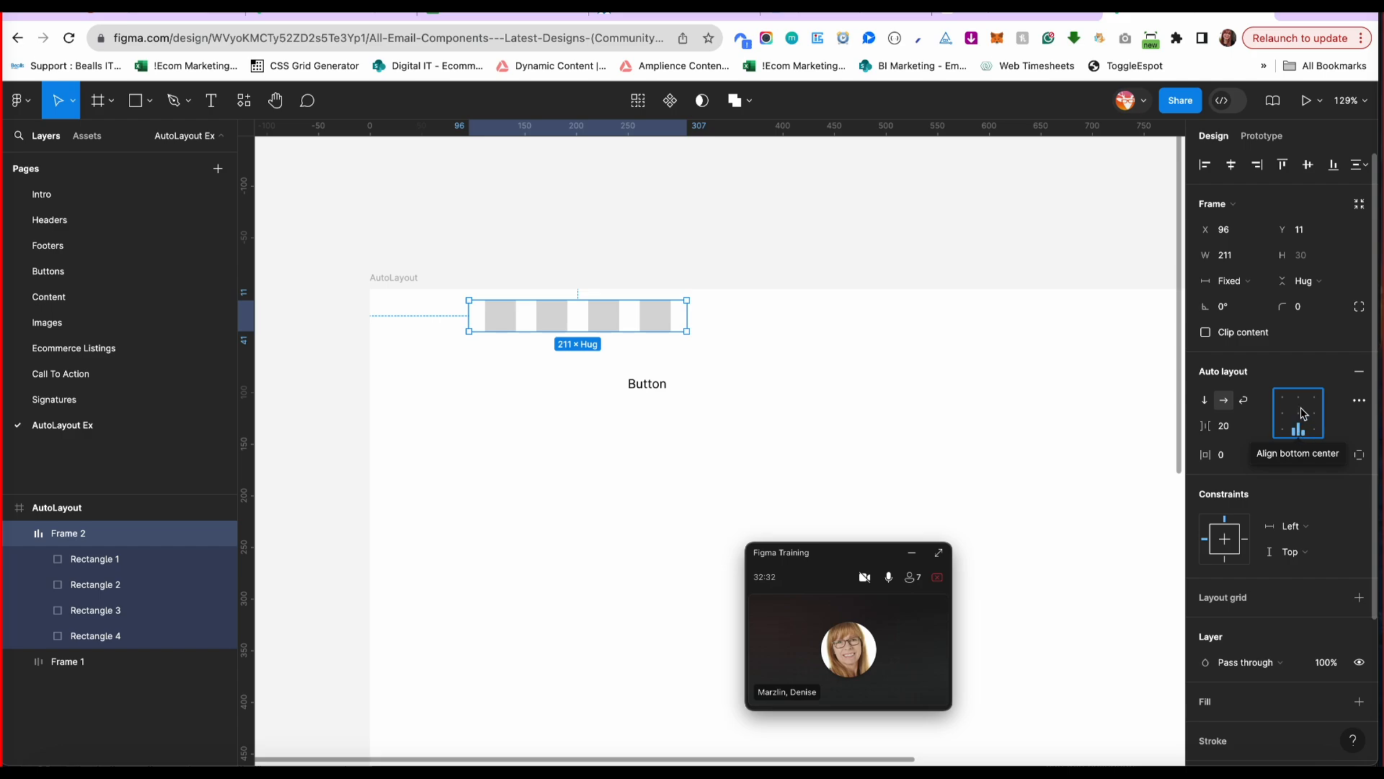
left_click(1299, 412)
Delete Frame 2 and the frame holding the Button text, leaving the AutoLayout frame empty.
left_click_drag(657, 322, 968, 346)
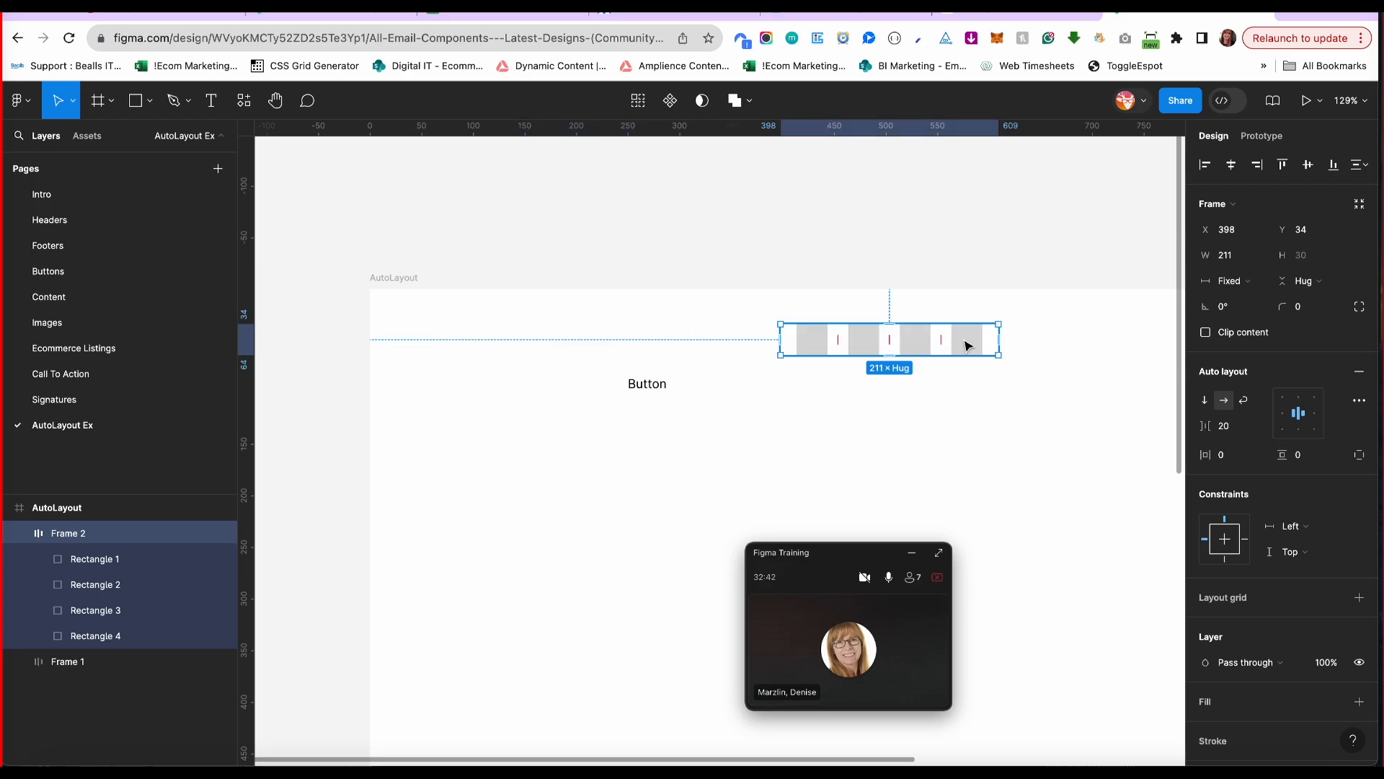
key("Delete")
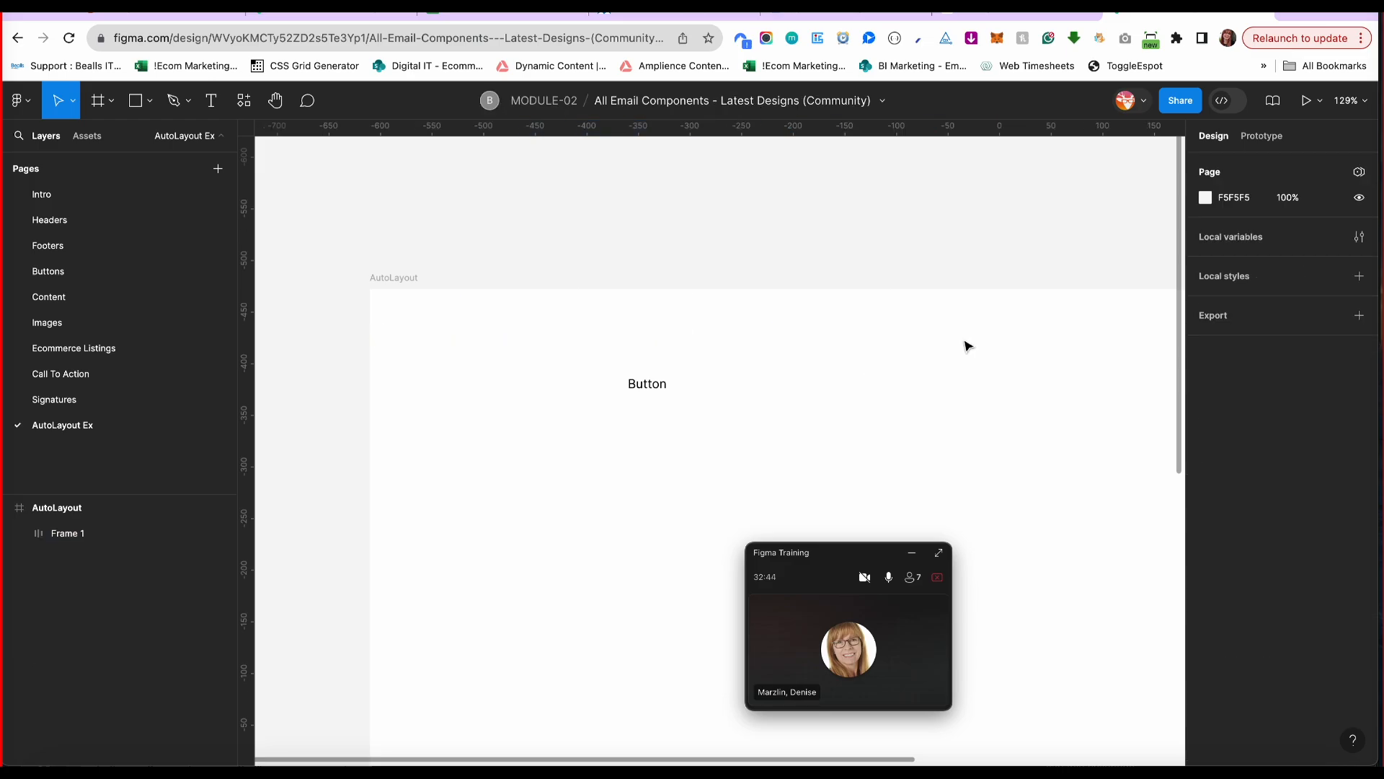
left_click(658, 379)
key("Delete")
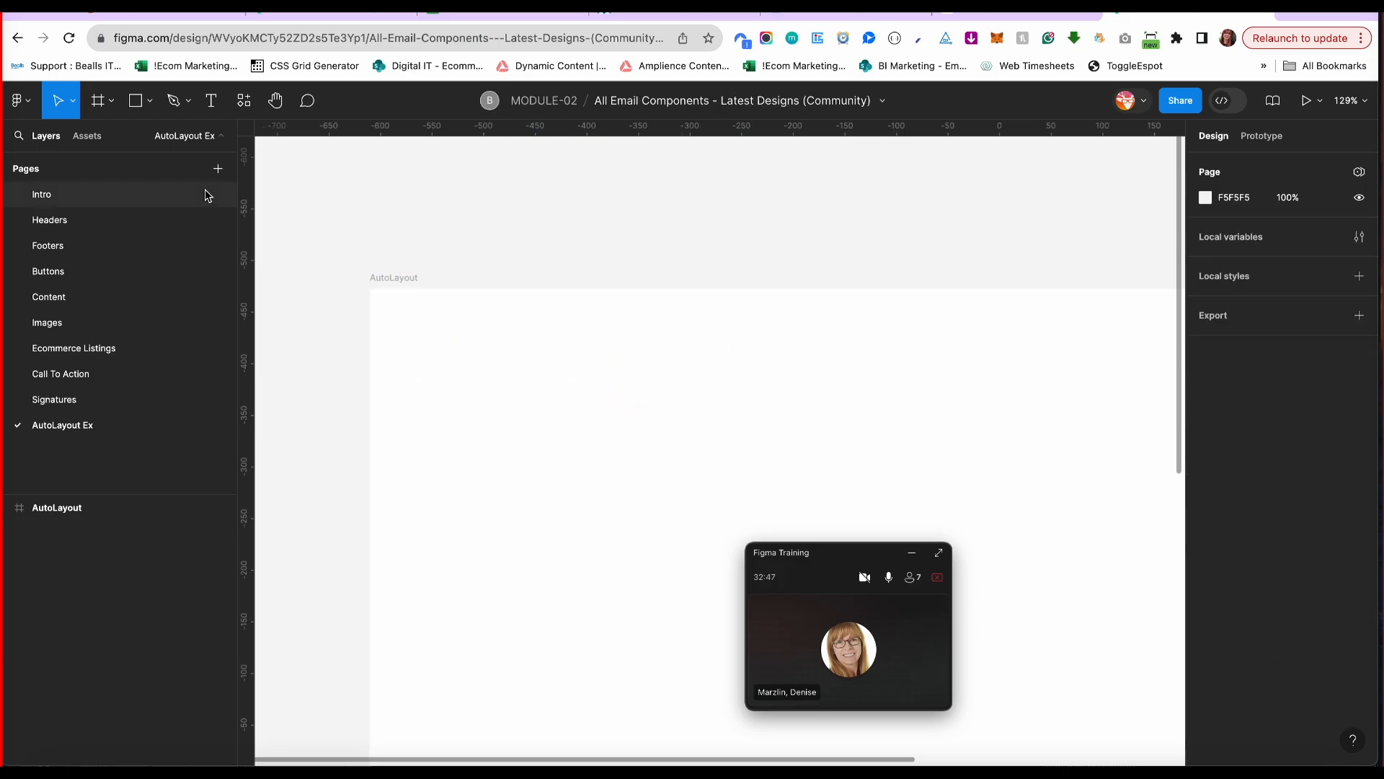
Add the text "Button" inside the AutoLayout frame and move it to about X 327, Y 68.
left_click(210, 101)
left_click(717, 386)
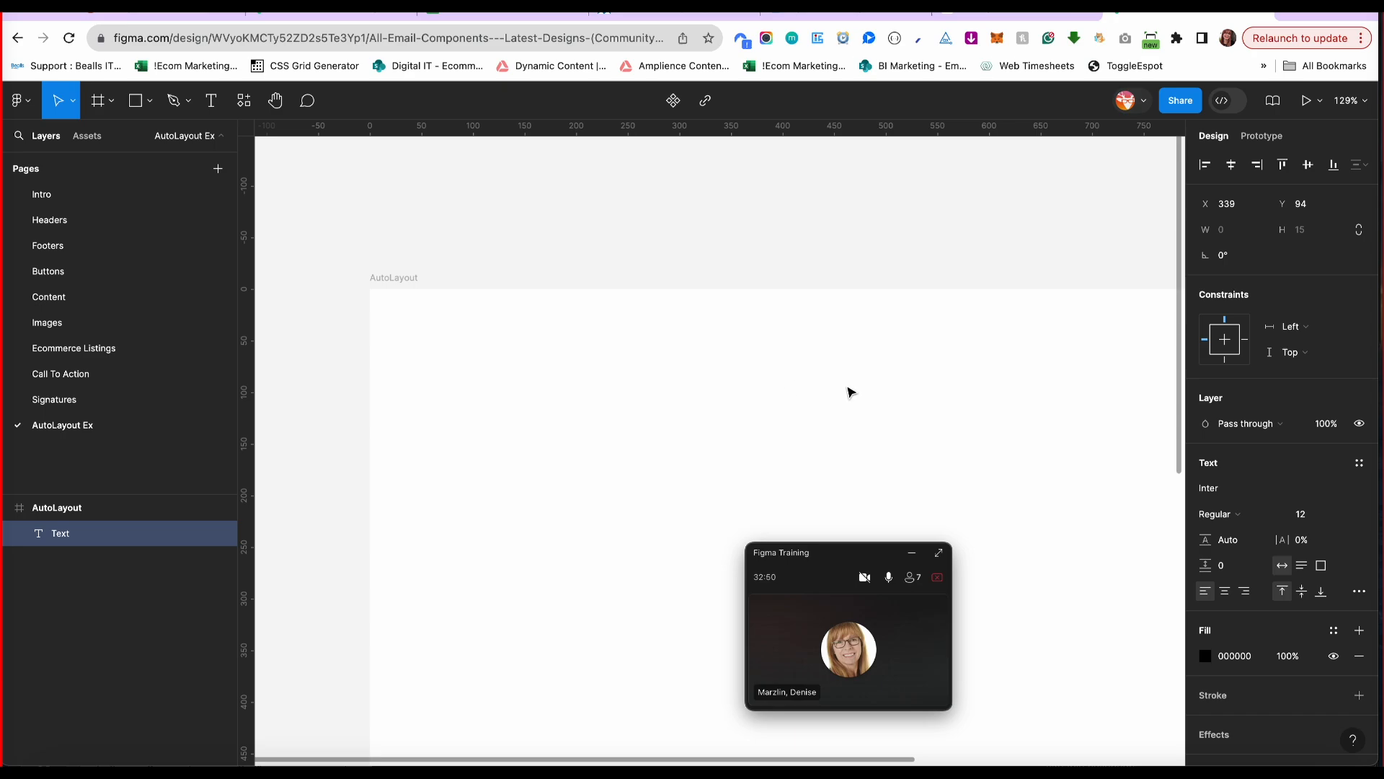
type("bUTTON")
key("BackSpace")
key("BackSpace")
key("BackSpace")
key("BackSpace")
key("BackSpace")
key("BackSpace")
type("Button")
key("Escape")
left_click_drag(741, 396, 729, 369)
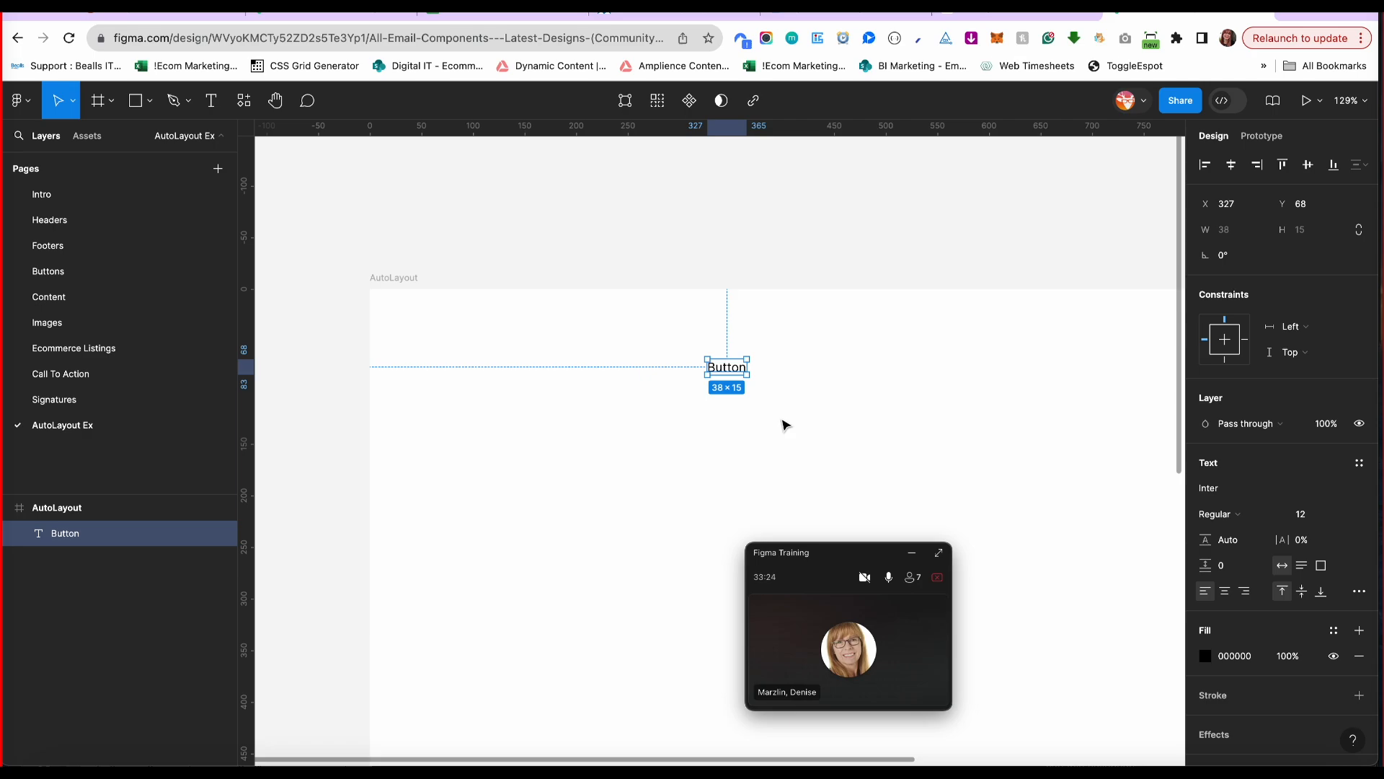
Apply auto layout to the Button text and expand the resulting frame in the layer list to view its nested text layer.
key("super+equal")
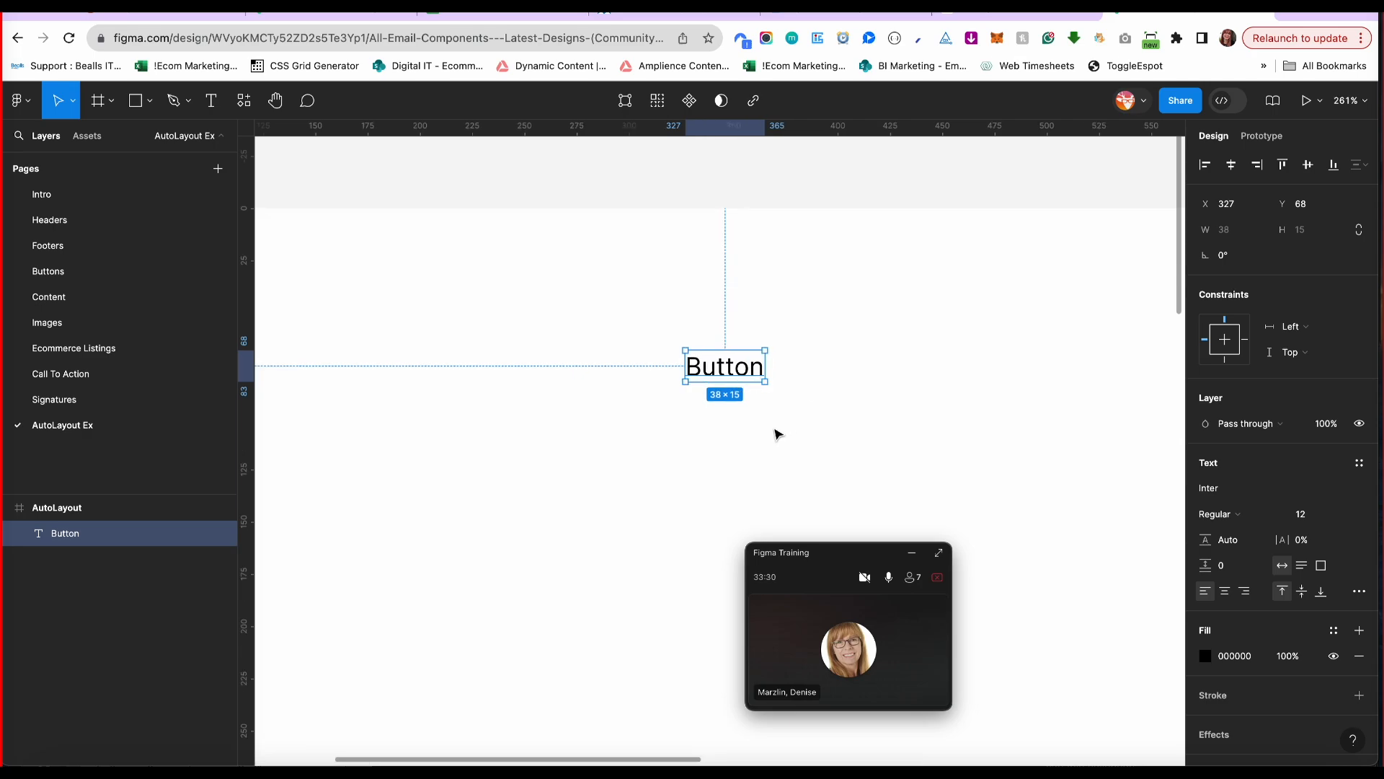
key("shift+a")
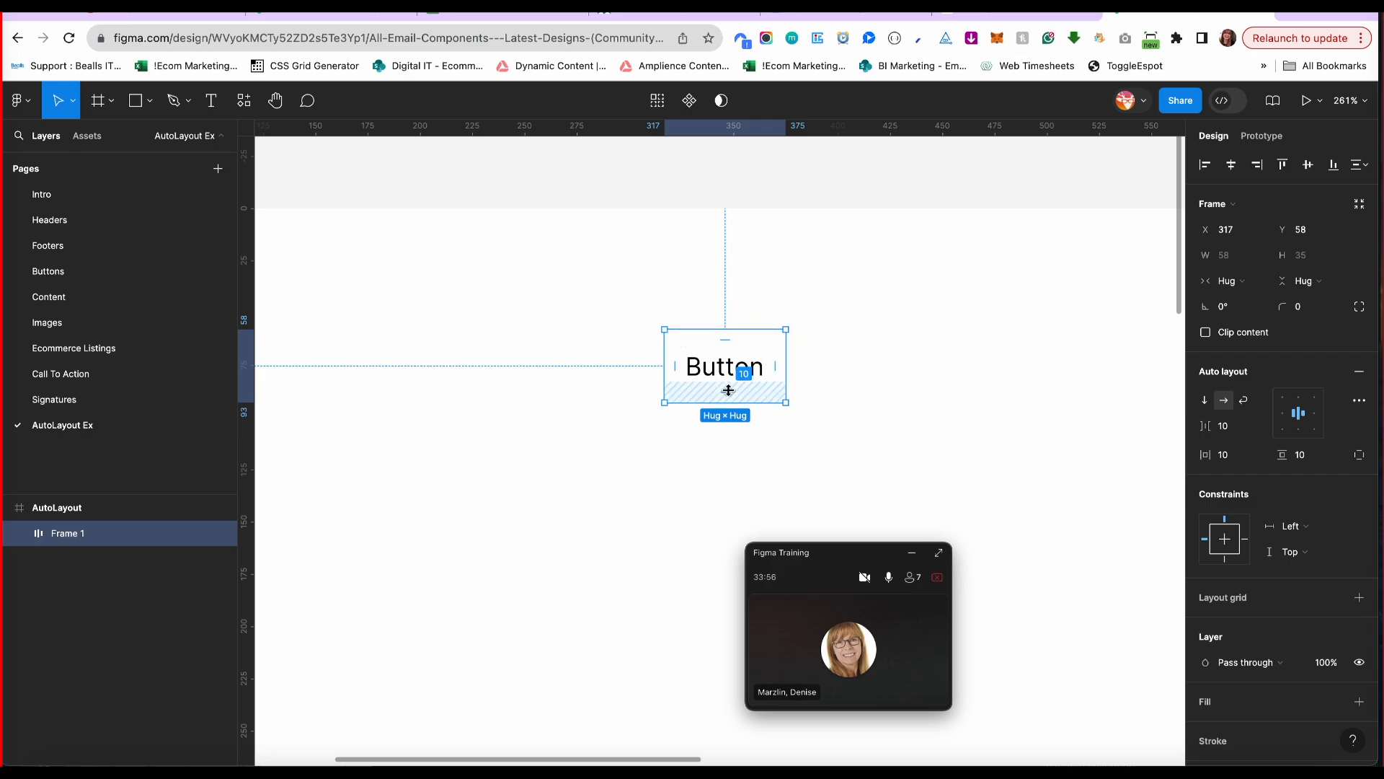
left_click(19, 532)
left_click(84, 563)
left_click(78, 537)
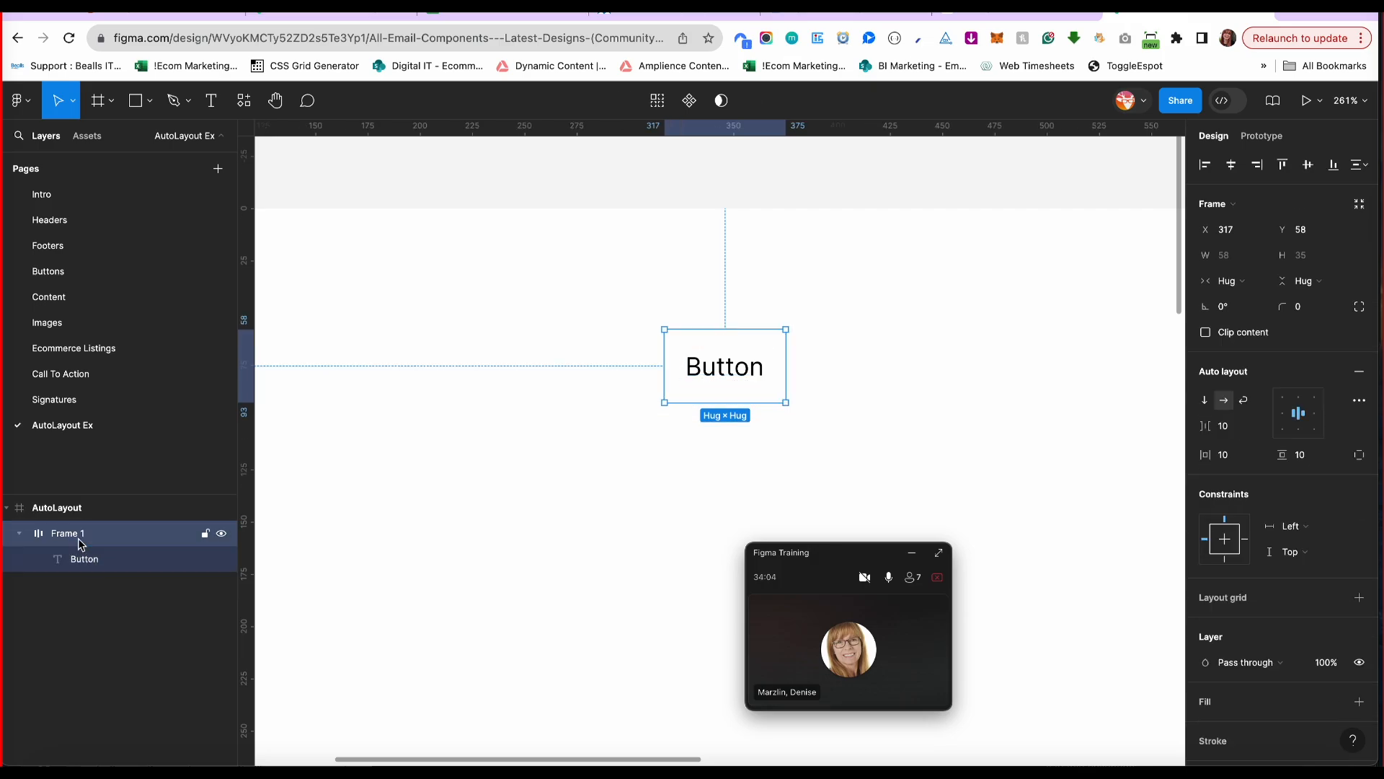
Rename the auto layout frame as "button" and its nested layer as "text", and select the button frame.
double_click(77, 538)
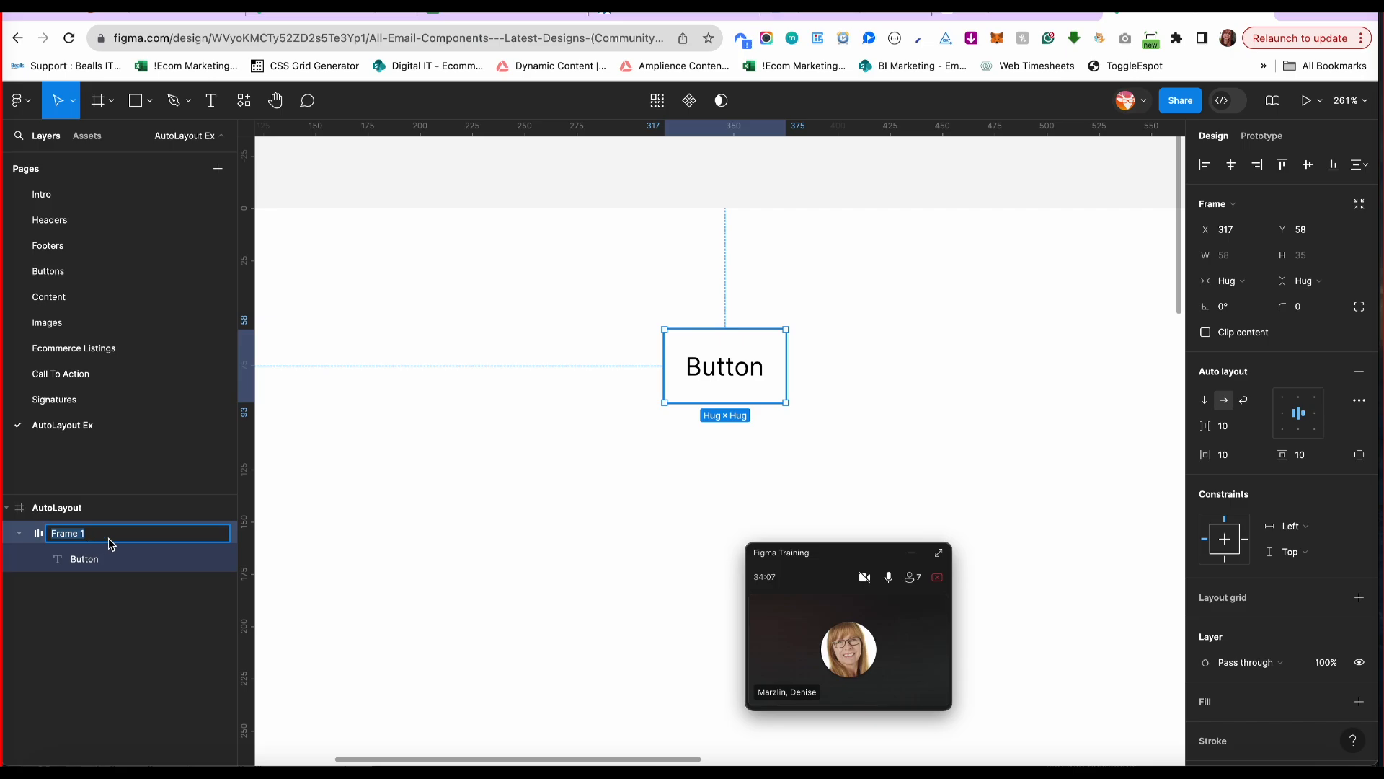
type("button")
key("Return")
double_click(84, 559)
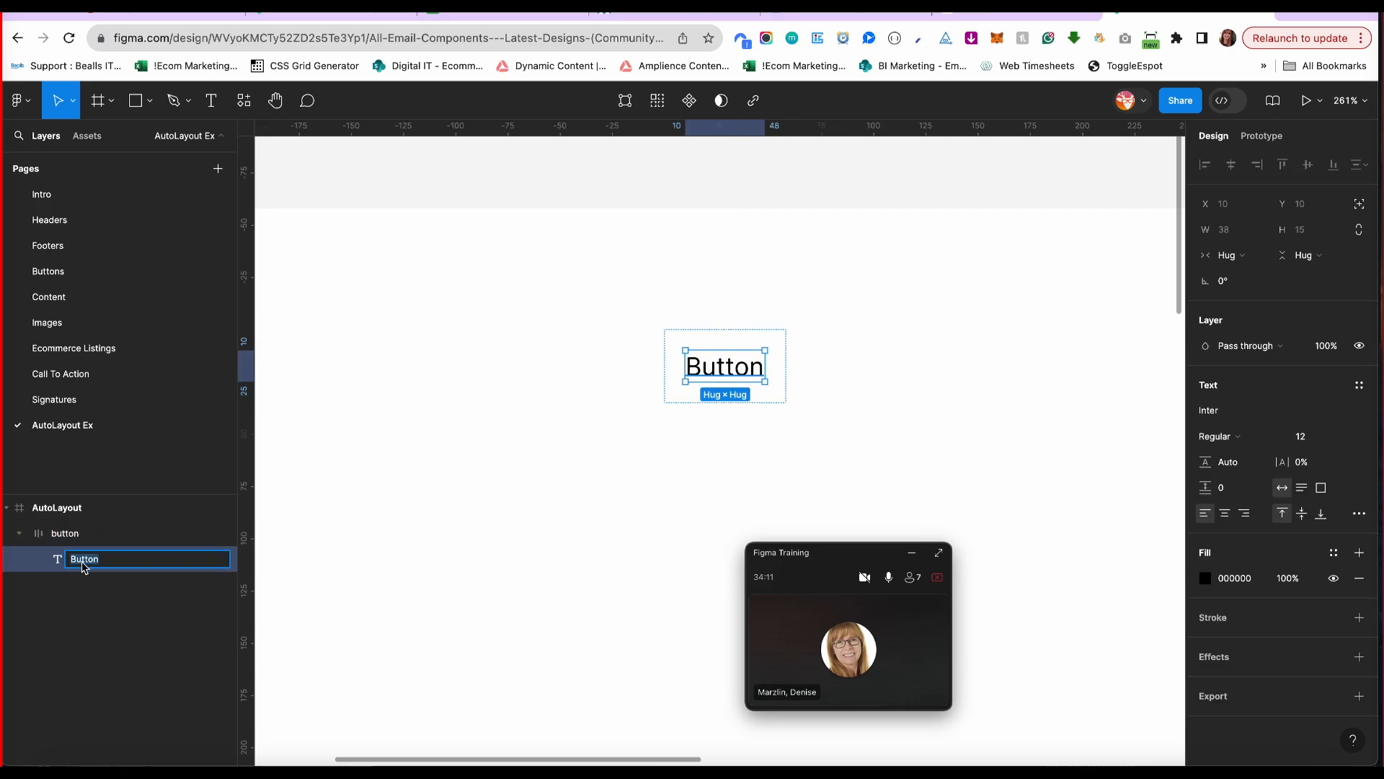
type("text")
left_click(137, 641)
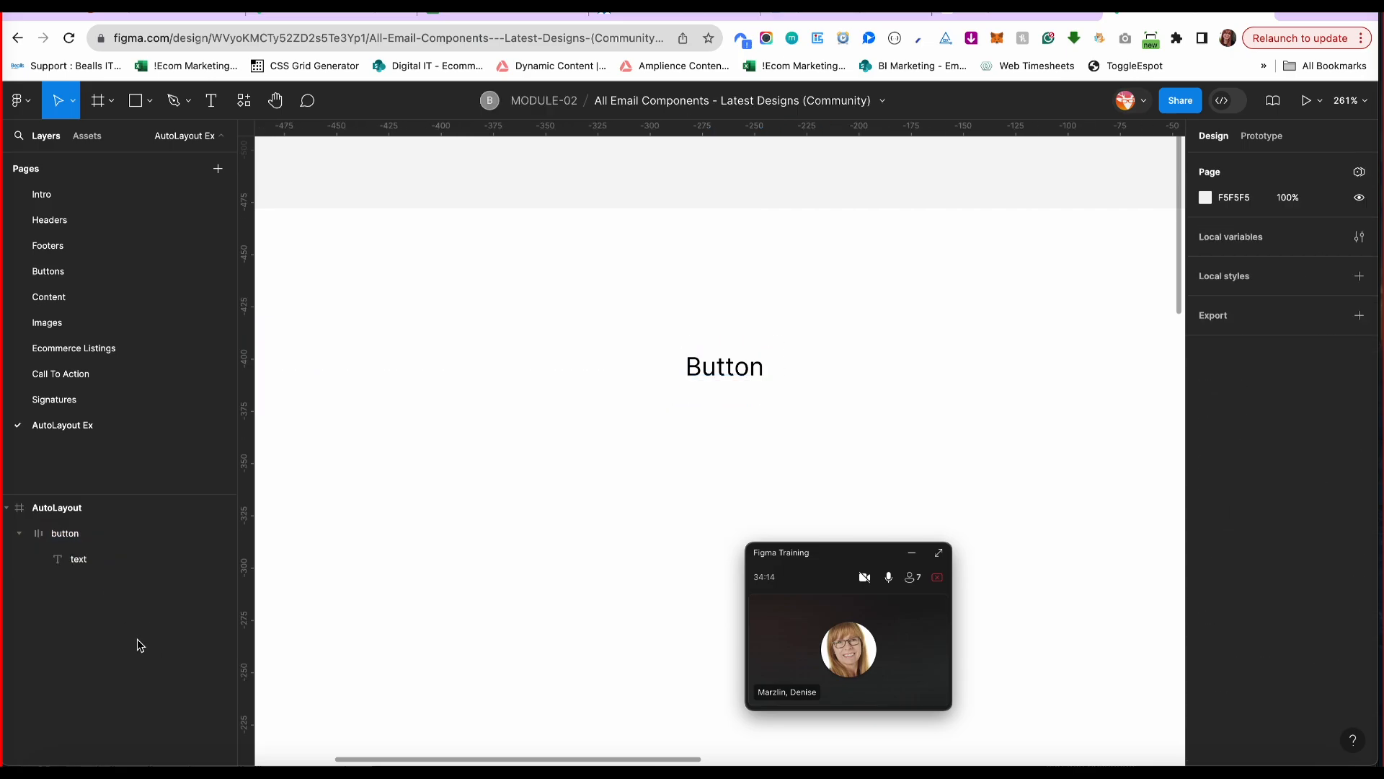
left_click(66, 534)
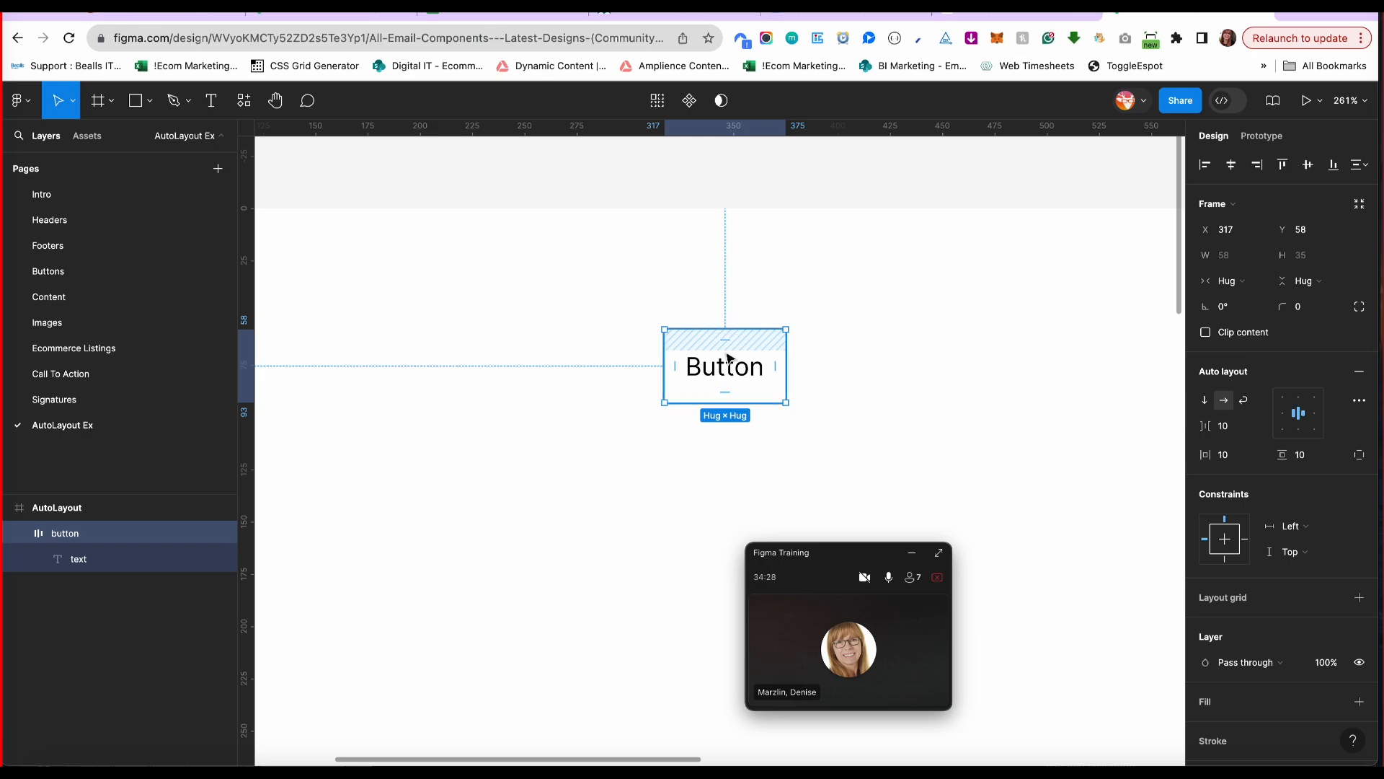
Reduce the button frame's vertical padding to 5 using the padding handles on the canvas.
left_click(726, 393)
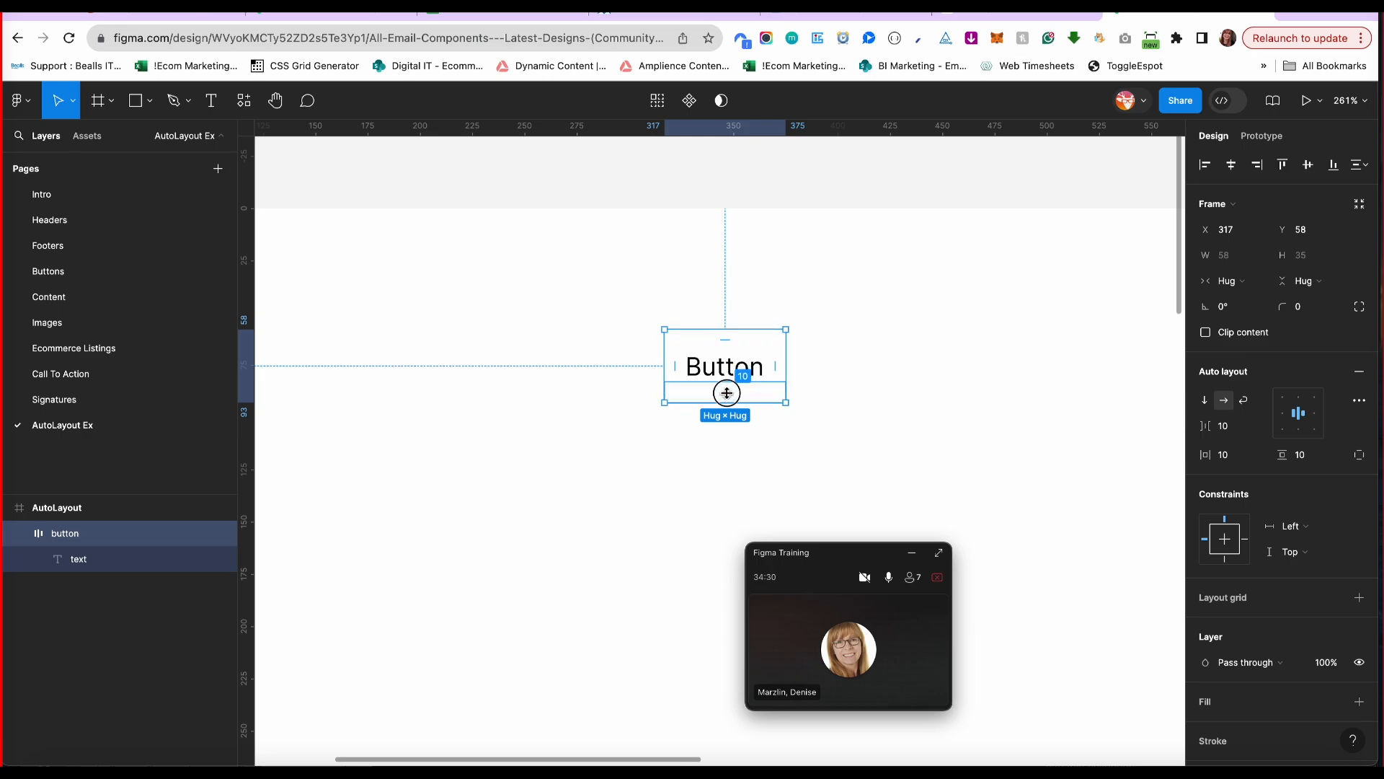
left_click_drag(726, 392, 726, 393)
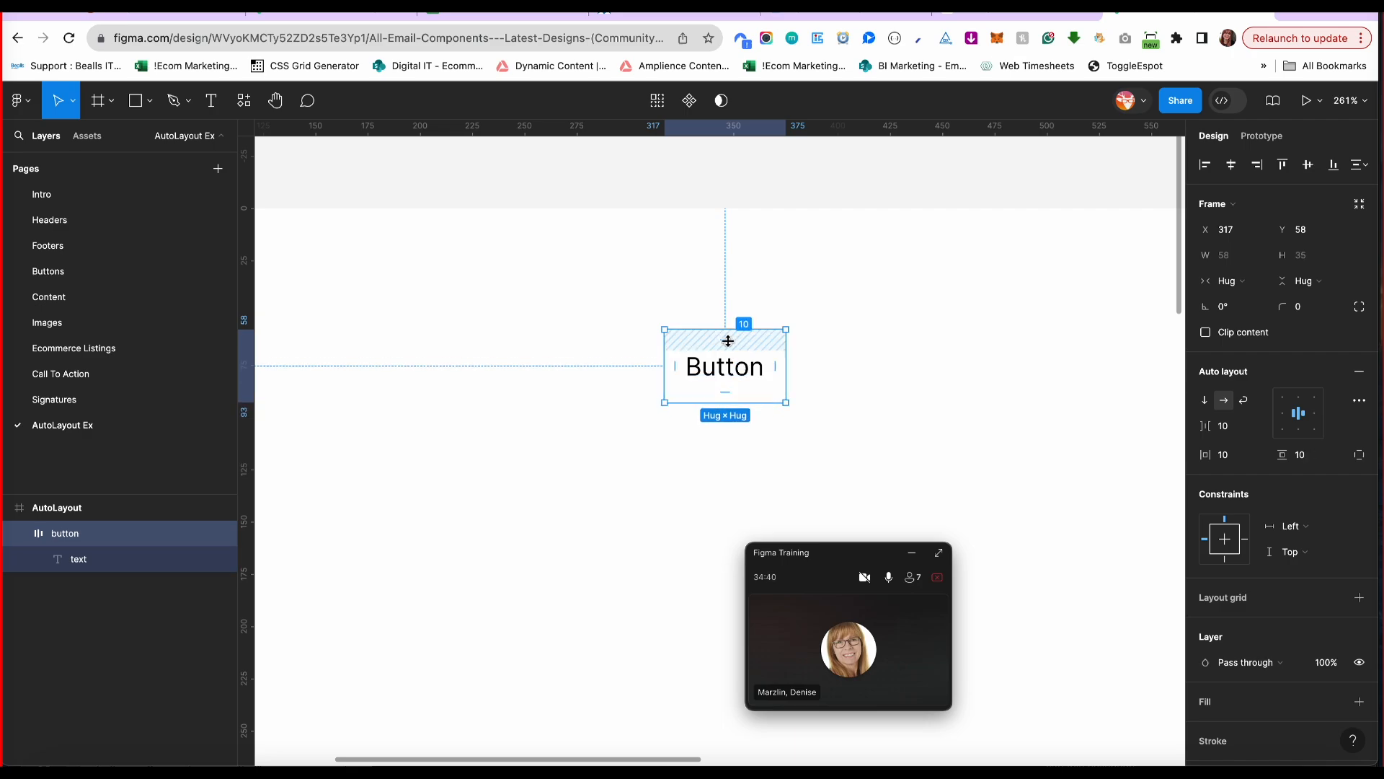
left_click_drag(728, 341, 729, 331)
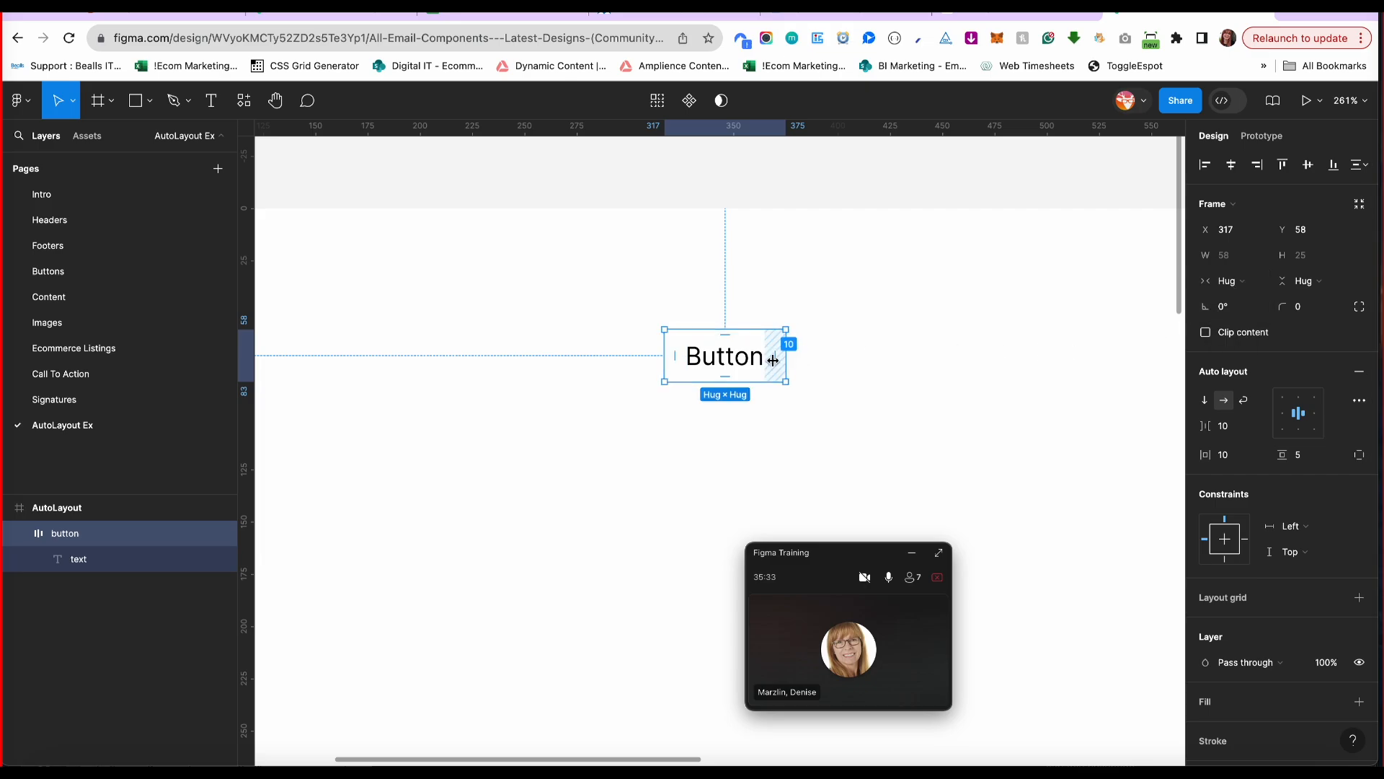
Replace the button's label with "This Buttons is really long" to test horizontal hugging.
scroll(776, 373, "up", 10)
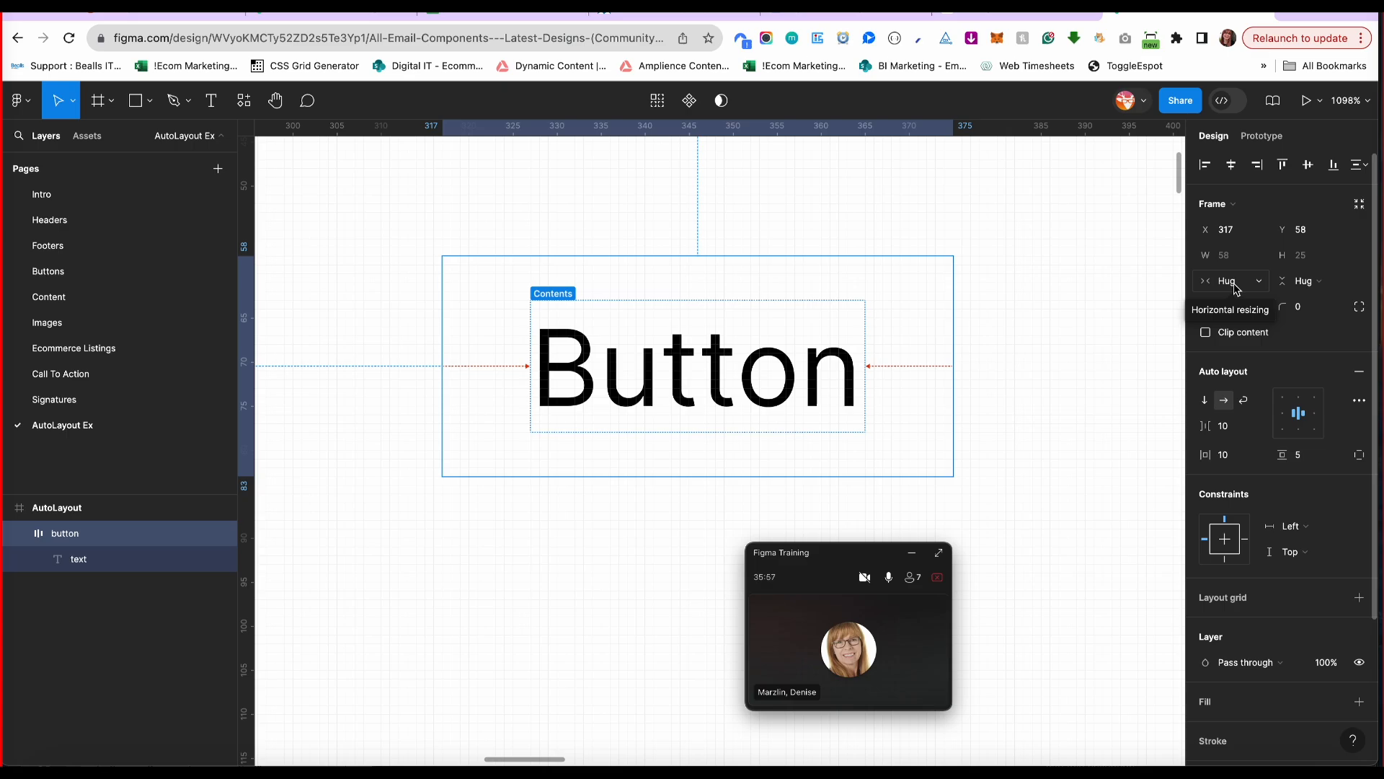
left_click(856, 385)
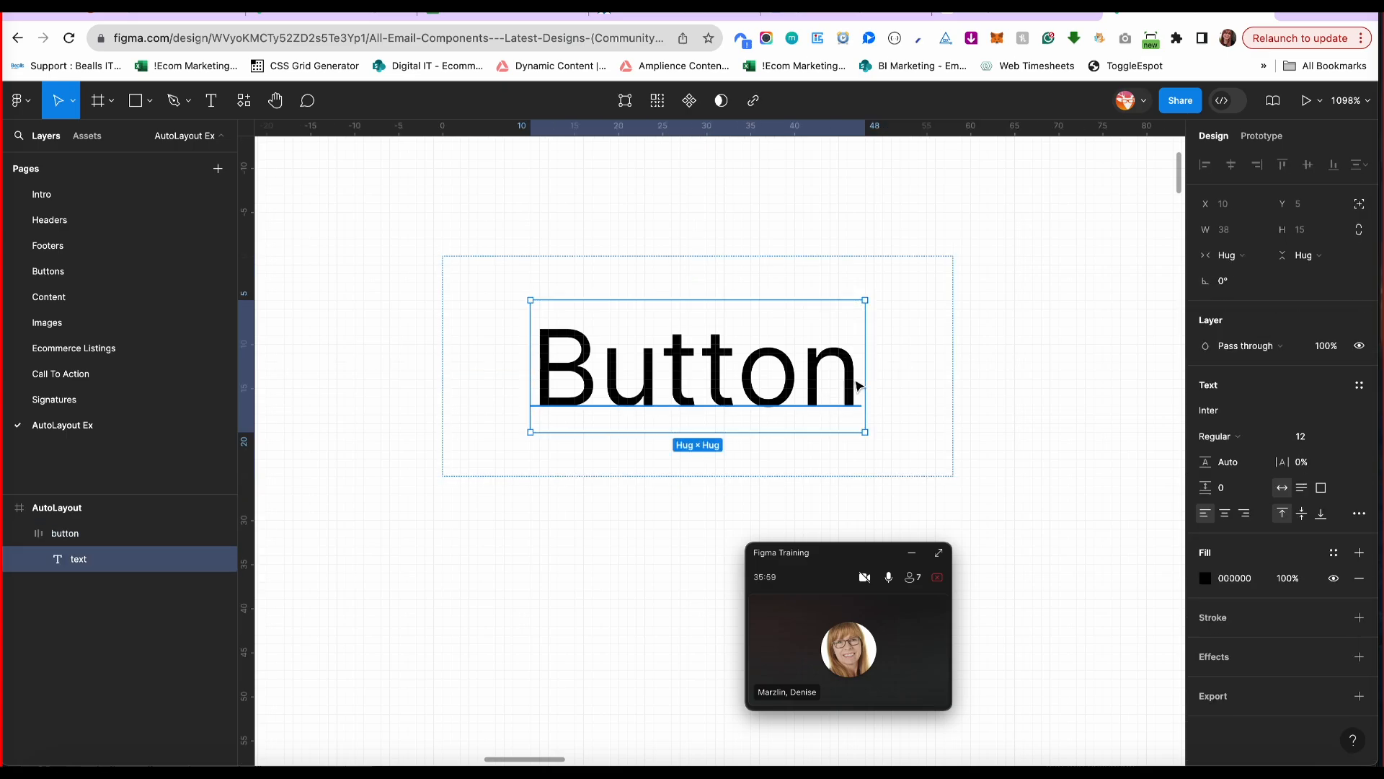
double_click(853, 379)
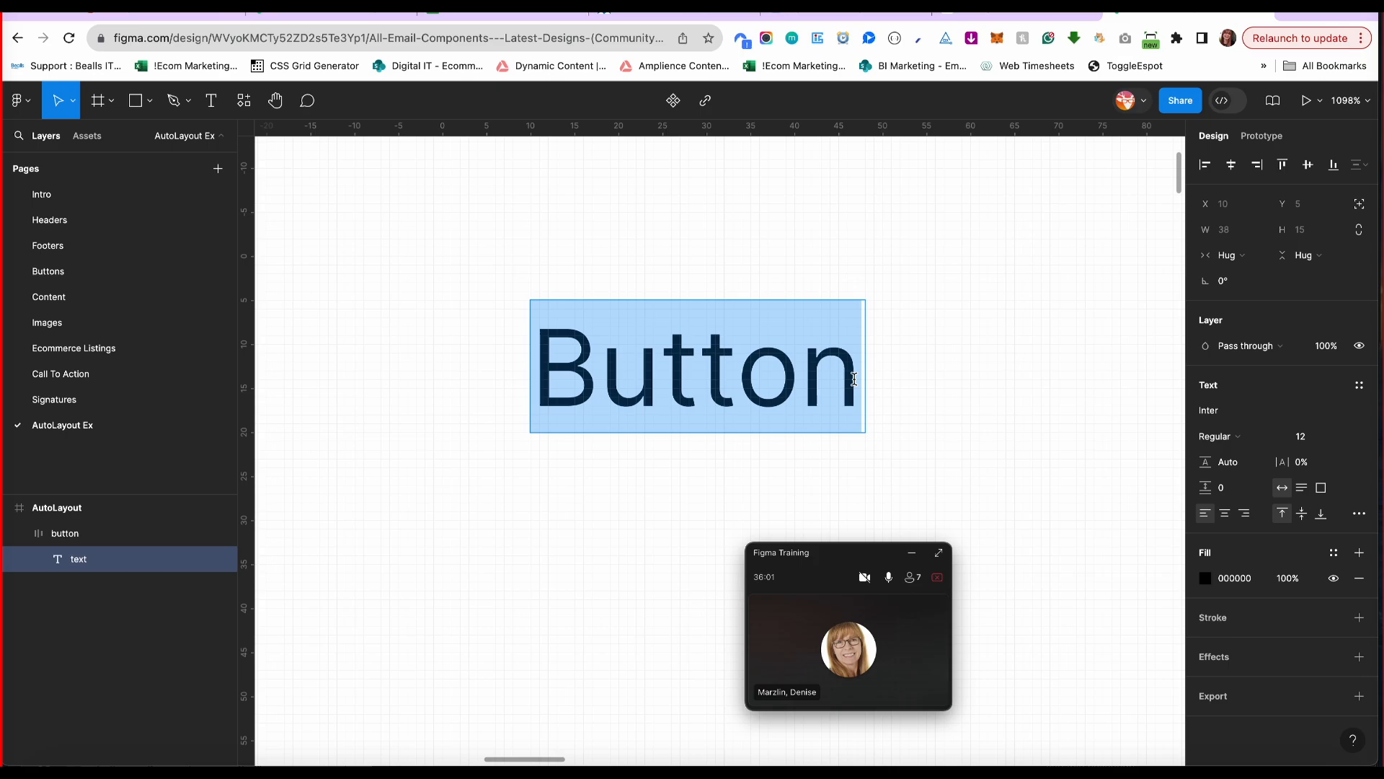
type("Thi")
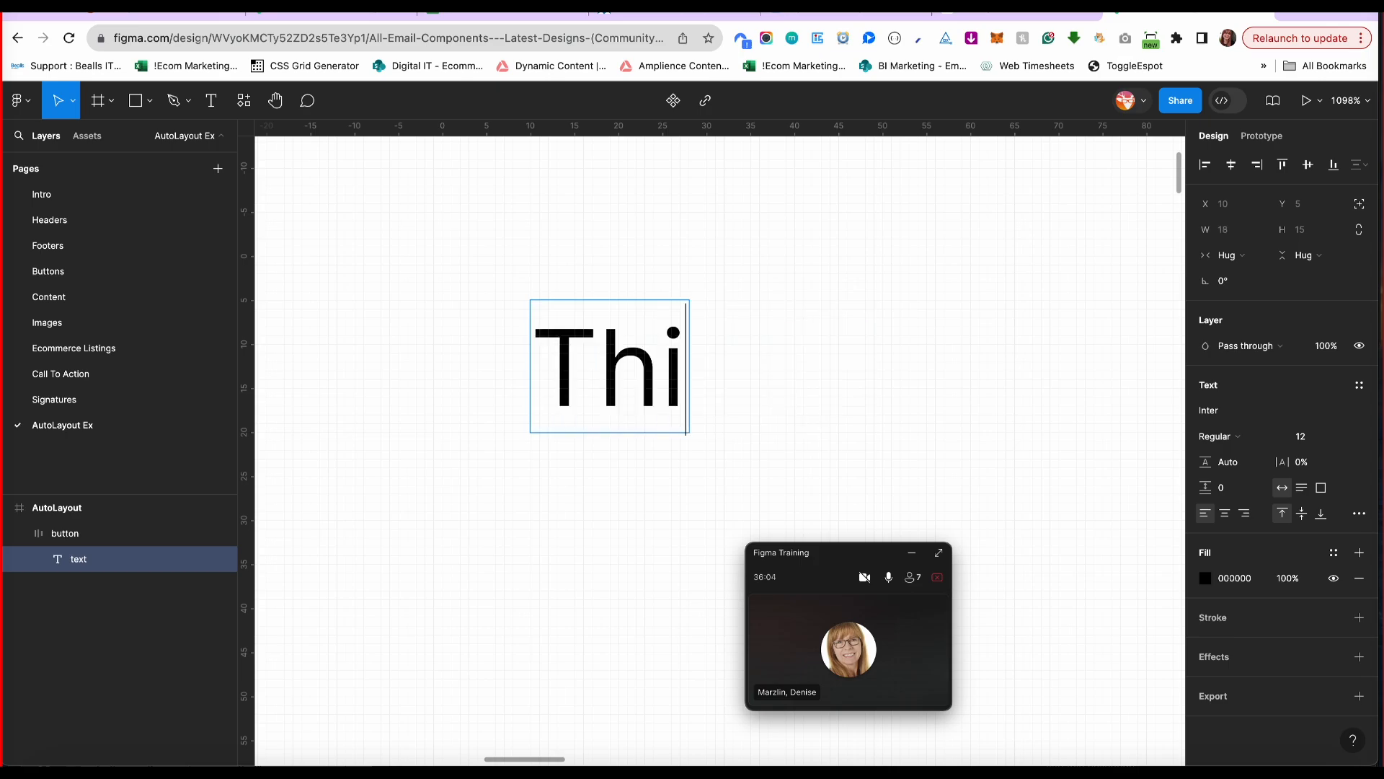
type("s Buttons is reall")
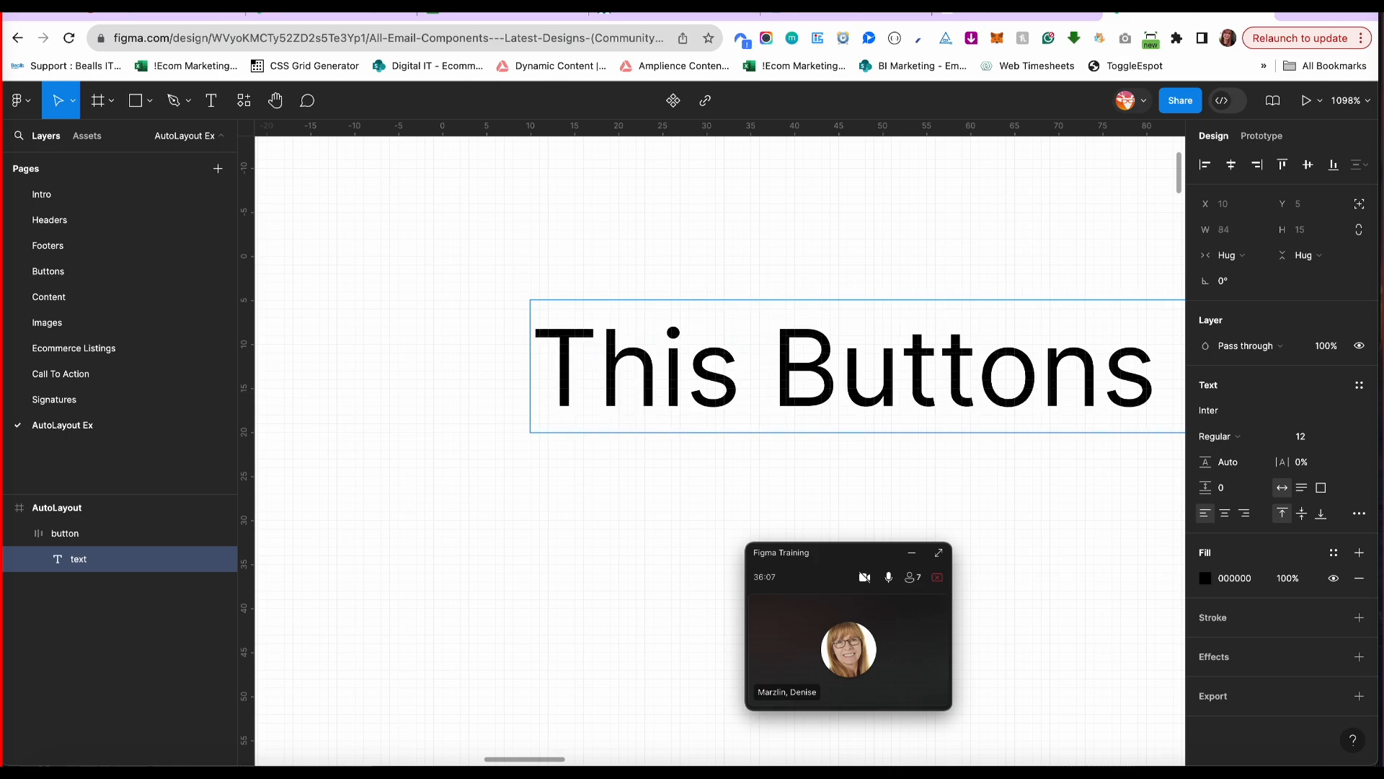
type("y long")
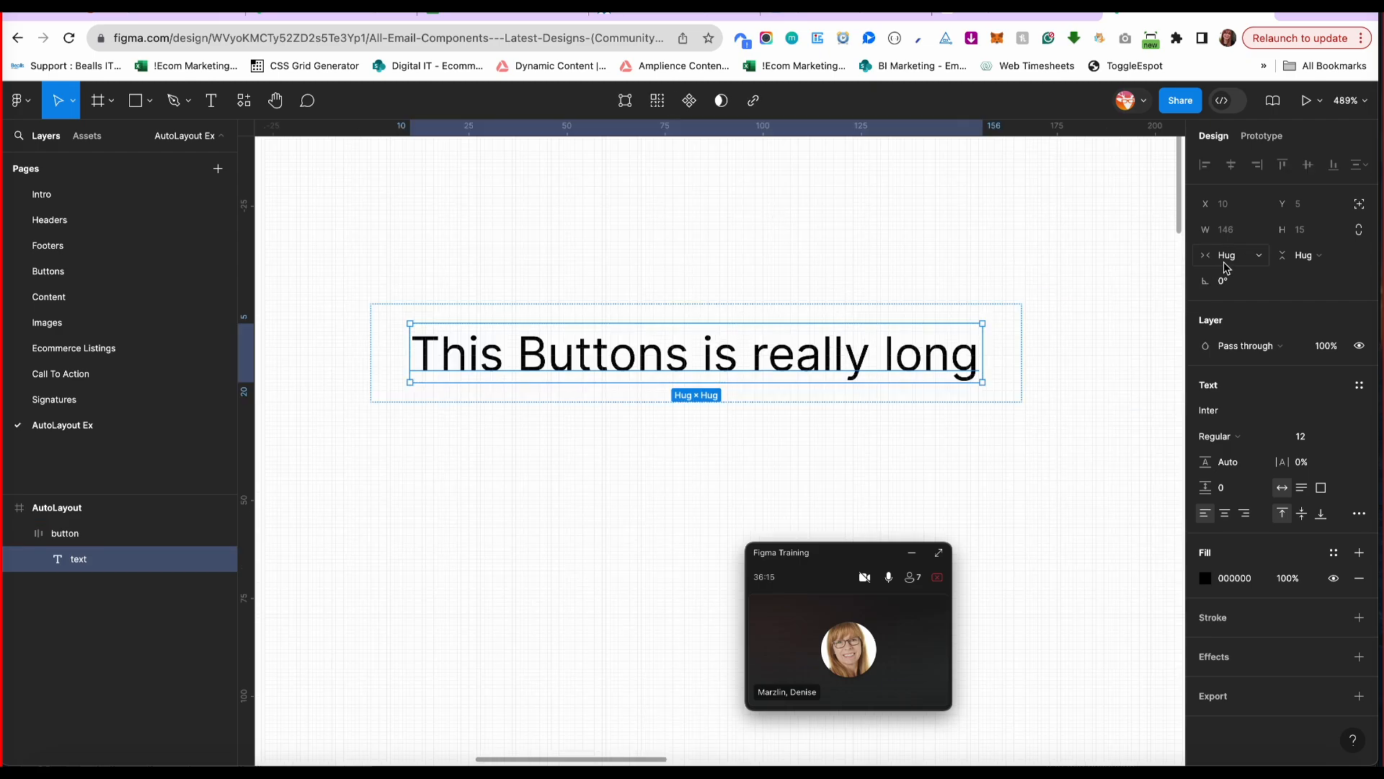
Fill the button frame with the library colour Bl/brand/blue-100 and recolour its text with BFL/basic/white-100.
left_click(1004, 343)
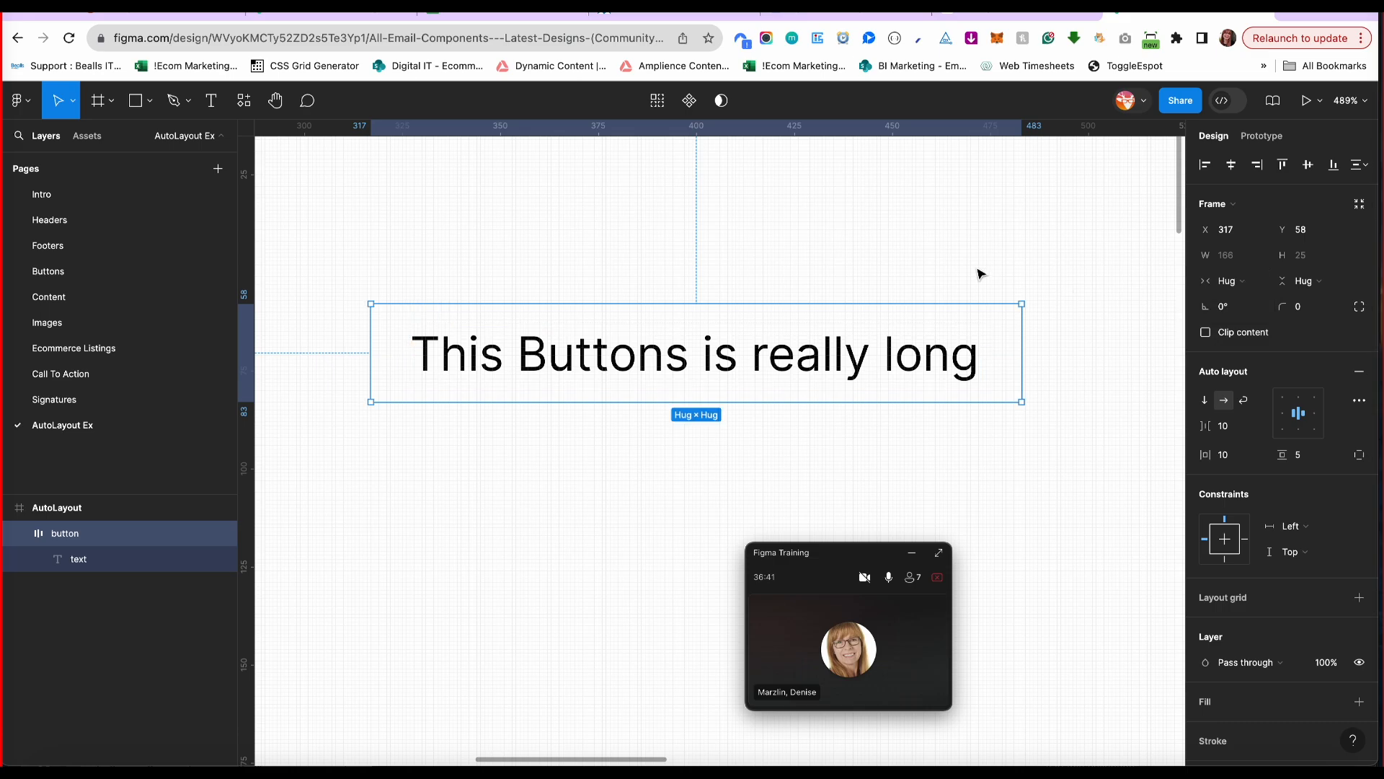
scroll(1271, 624, "down", 5)
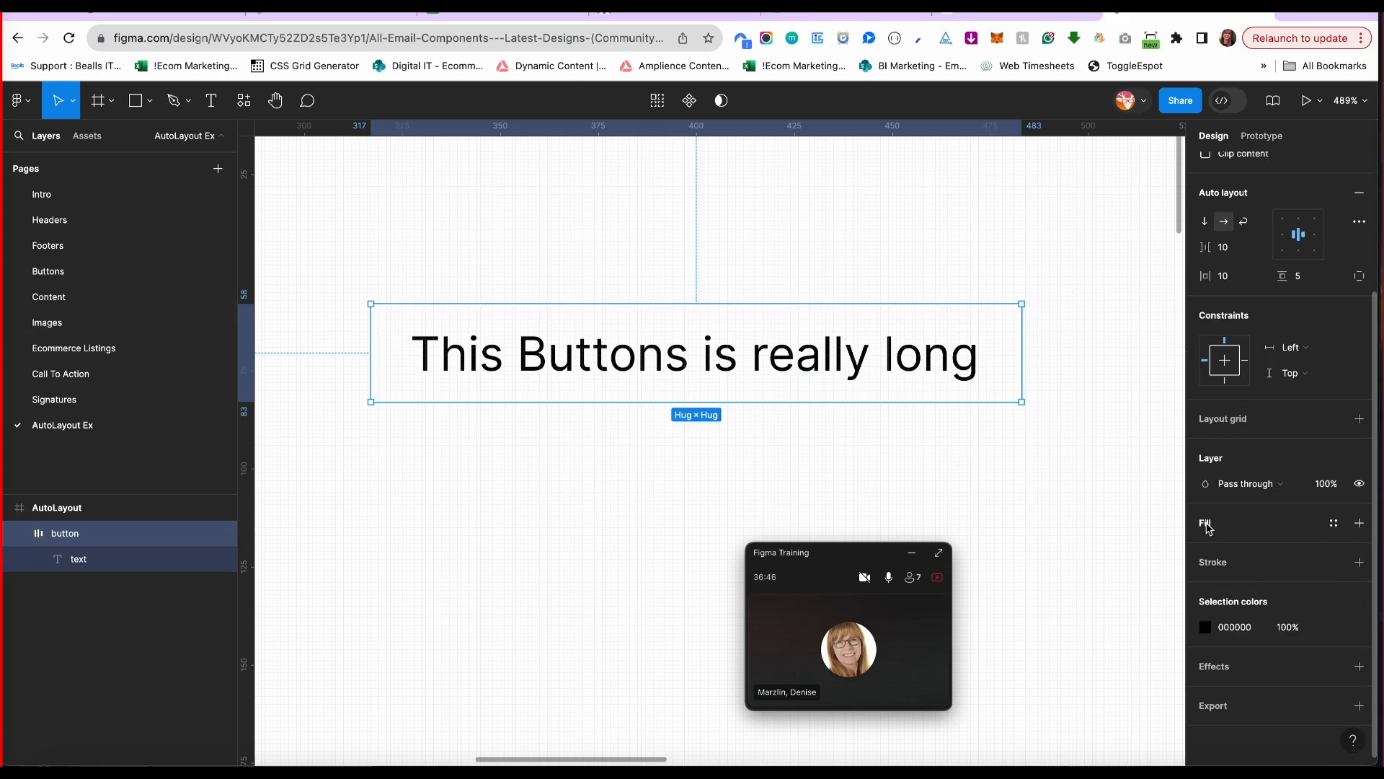
left_click(1334, 523)
left_click(1060, 580)
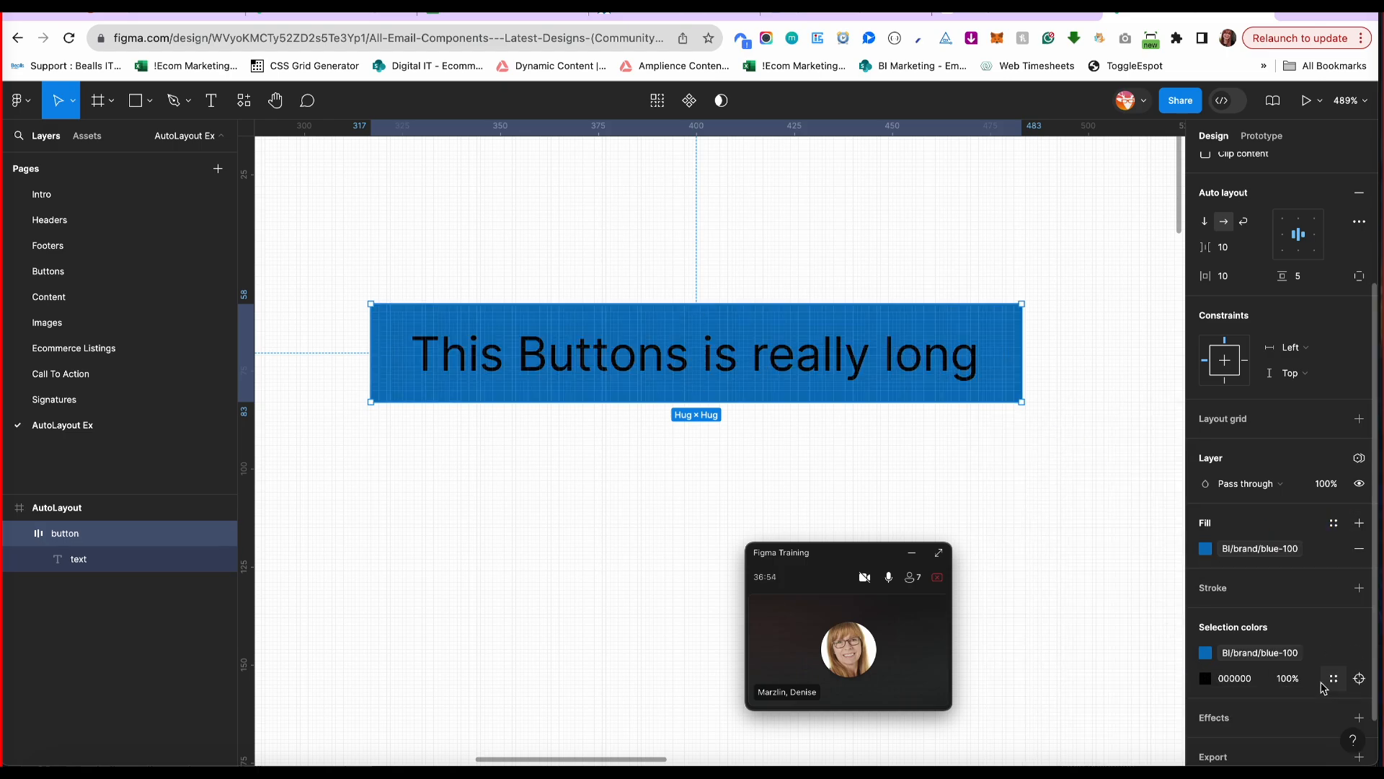
left_click(1333, 678)
type("white")
left_click(1045, 579)
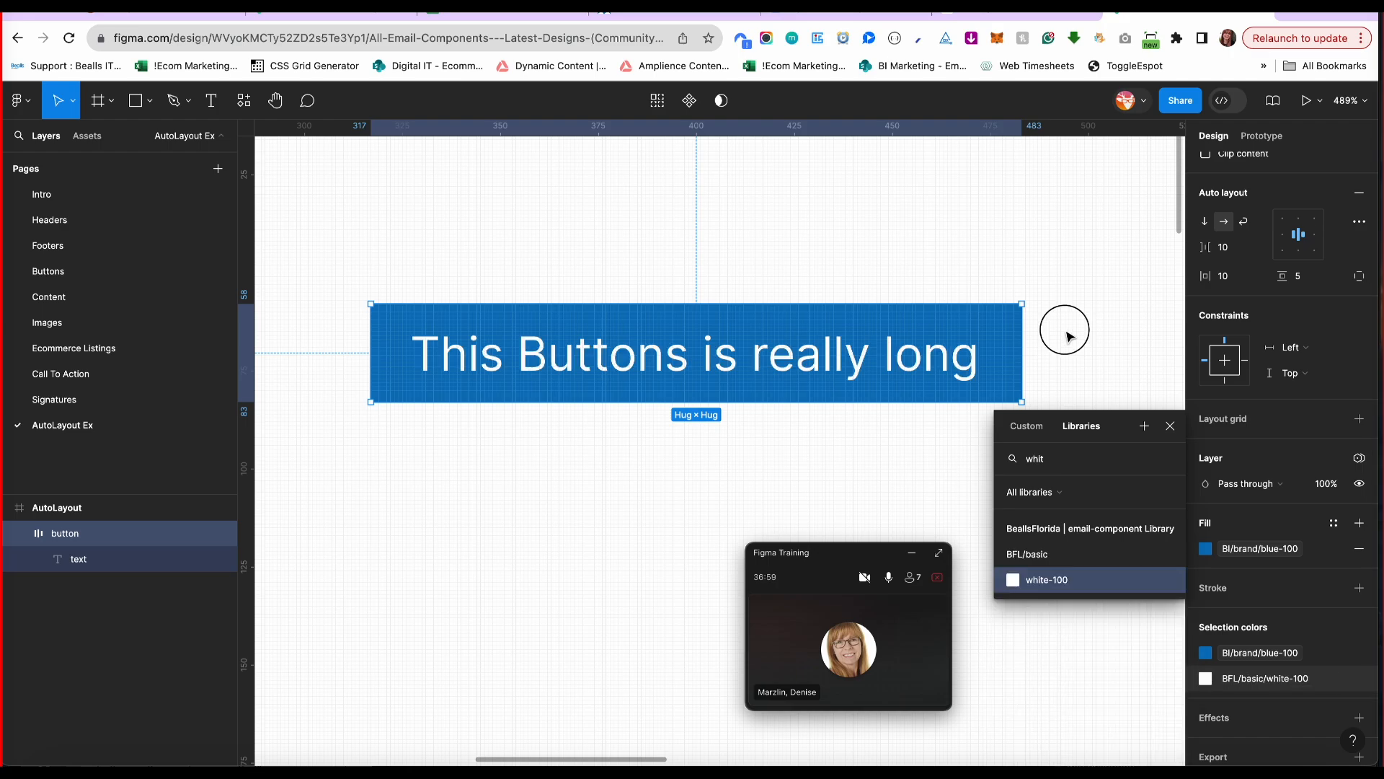
left_click(1063, 328)
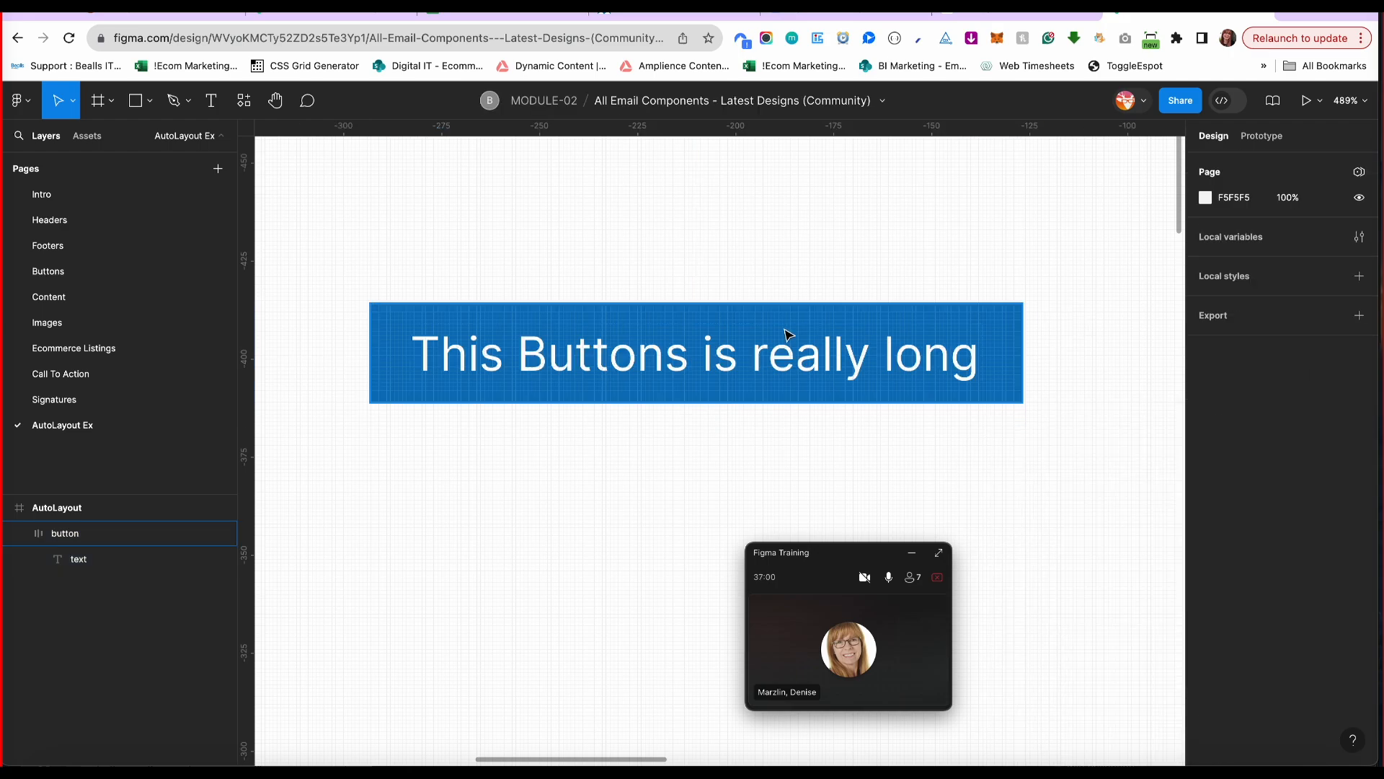
Replace the button's label with "change the text".
left_click(389, 329)
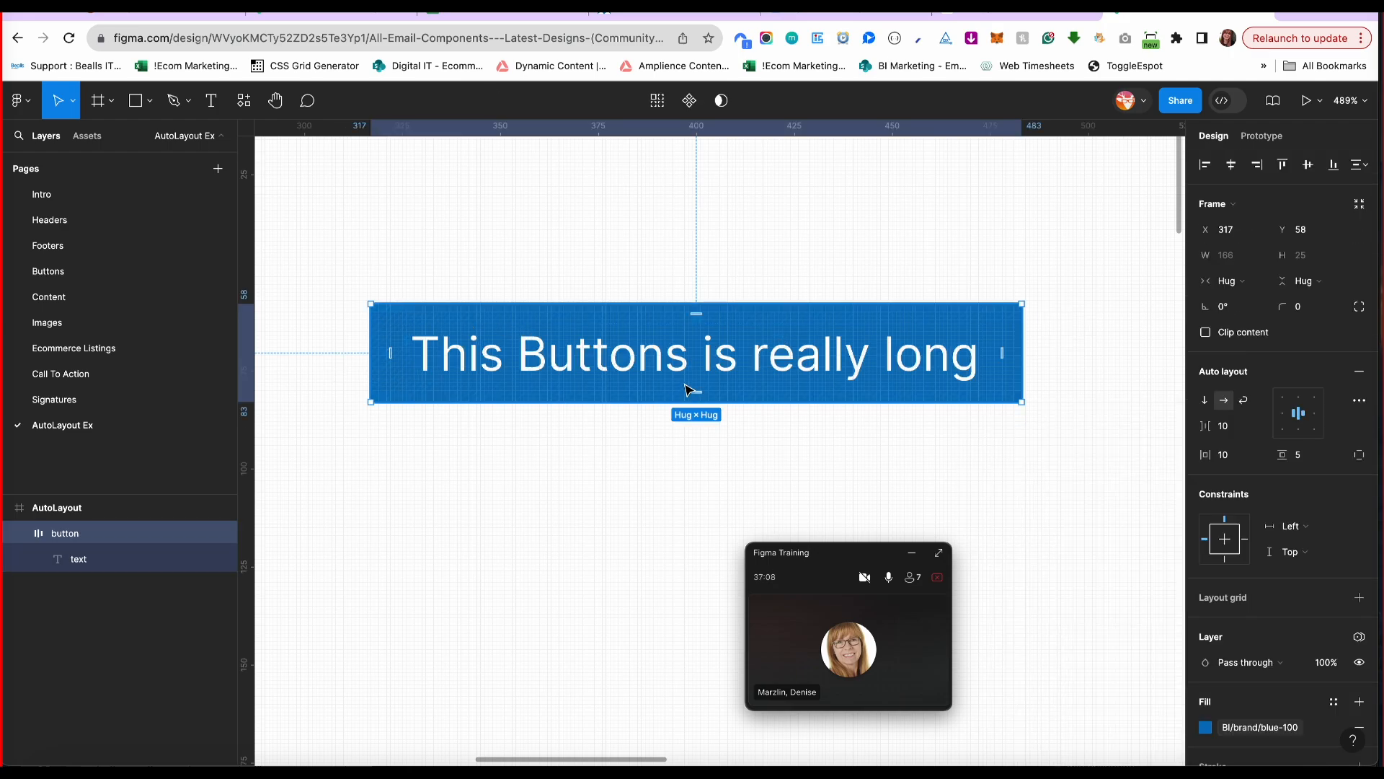
left_click(840, 357)
double_click(840, 355)
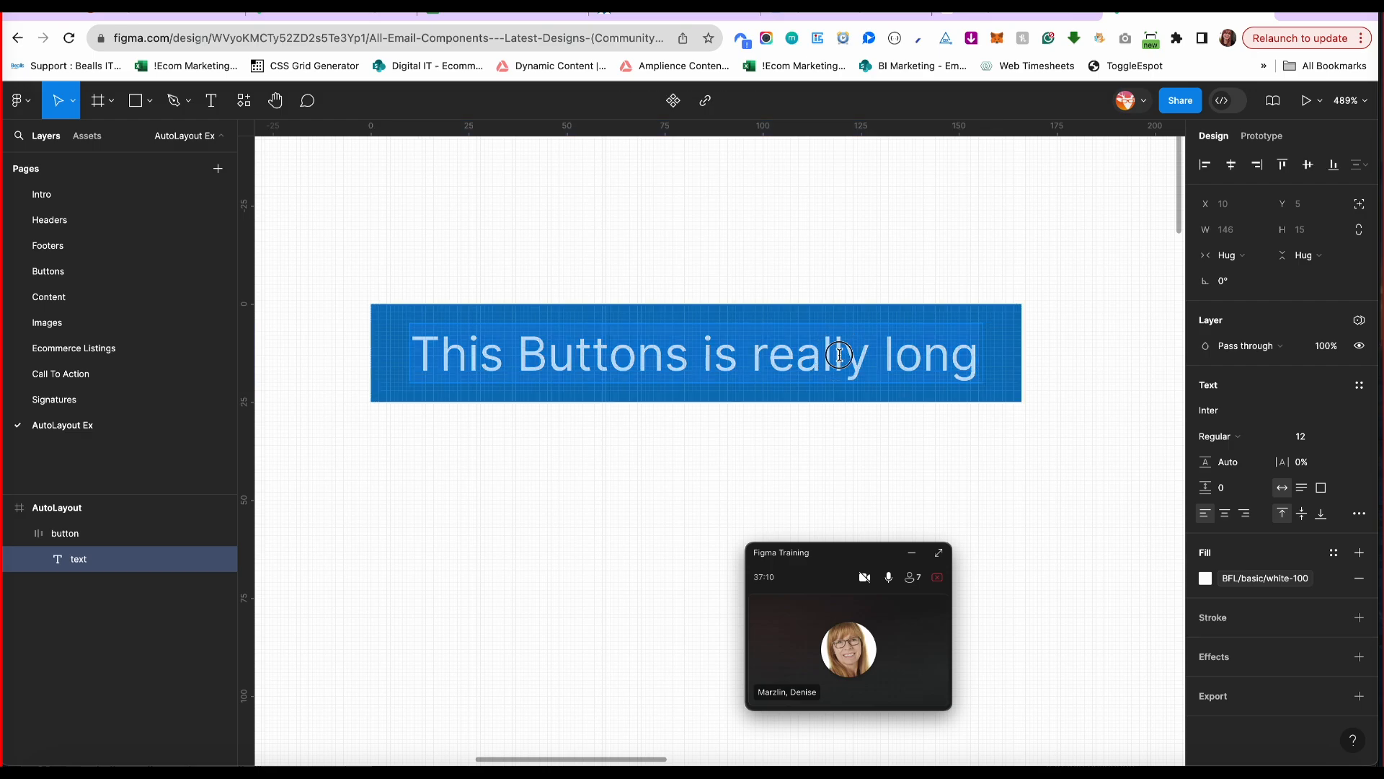
type("change")
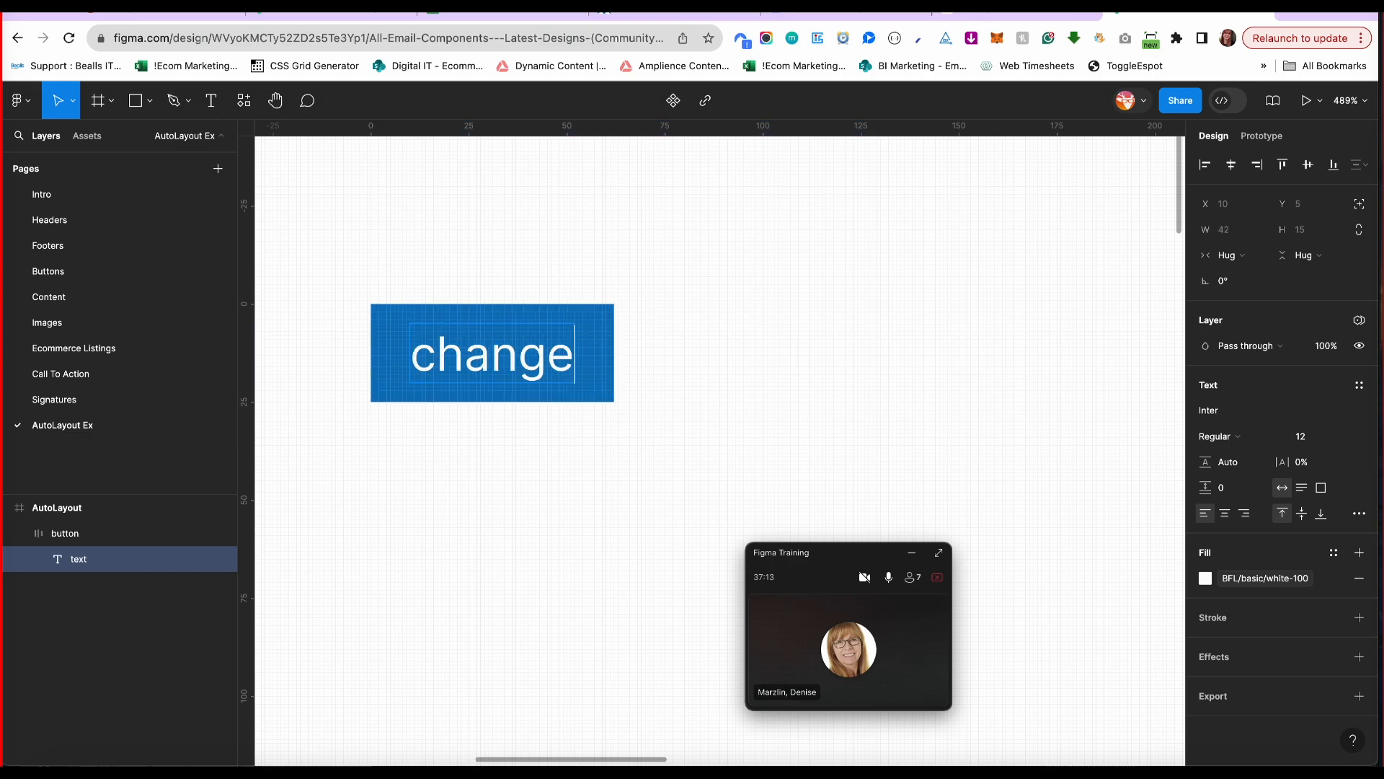
type(" the text")
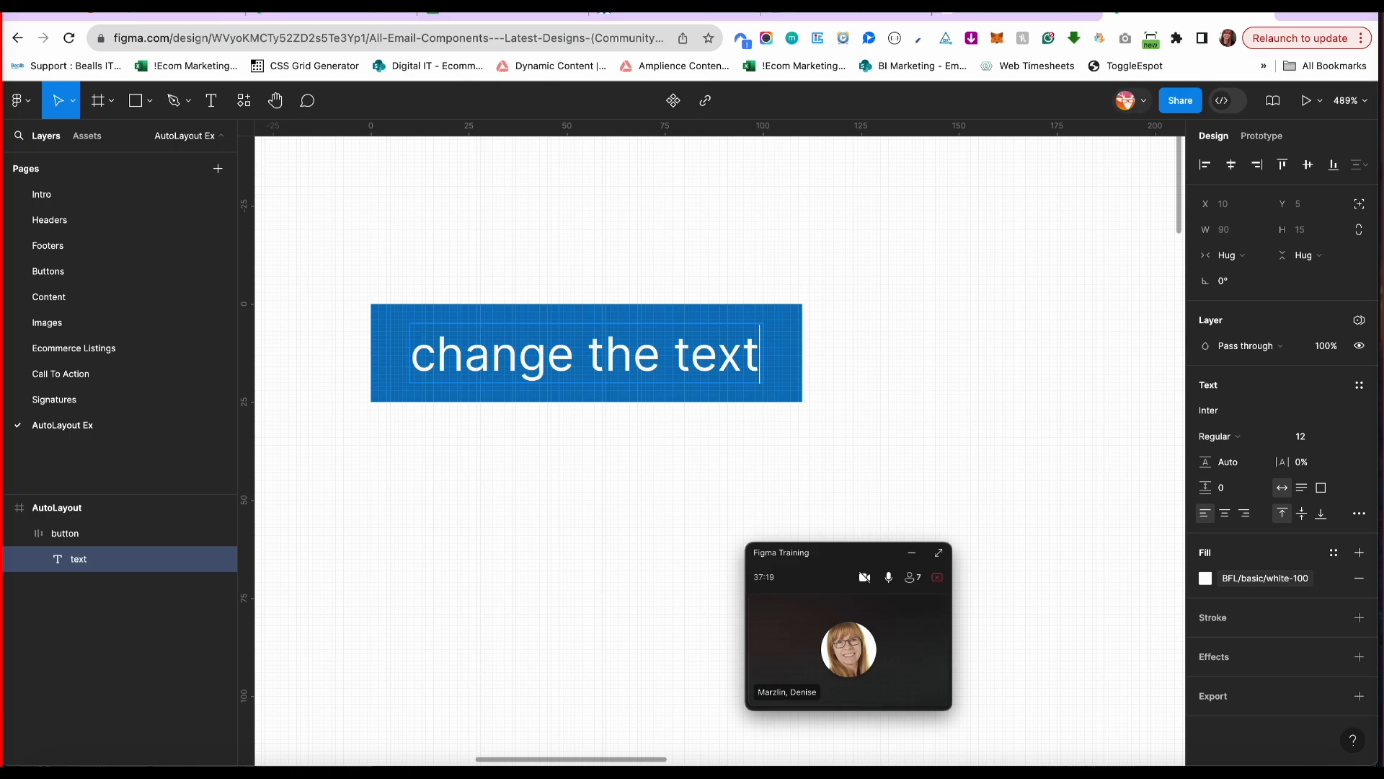
left_click(437, 274)
Add a second line reading "no dont grow vertically" to the button's label.
left_click(394, 313)
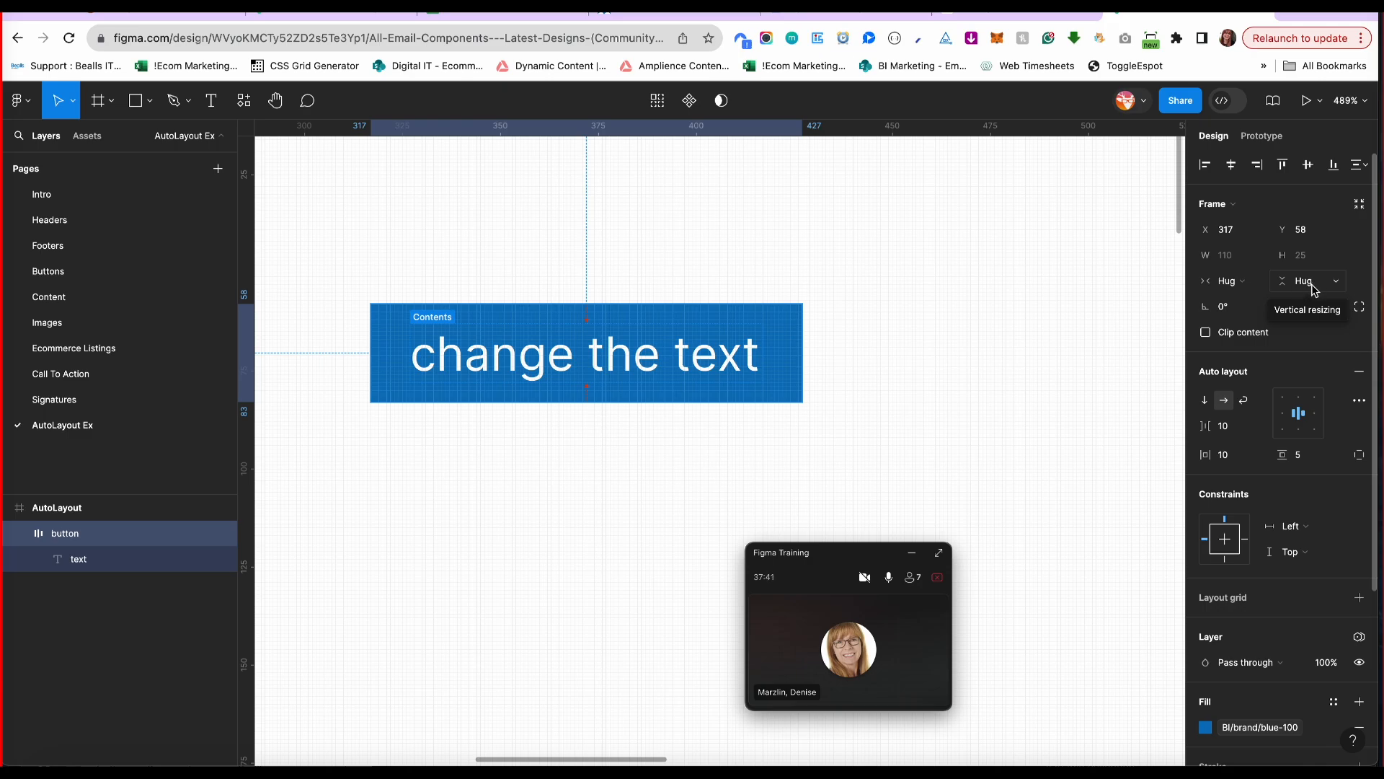
left_click(755, 358)
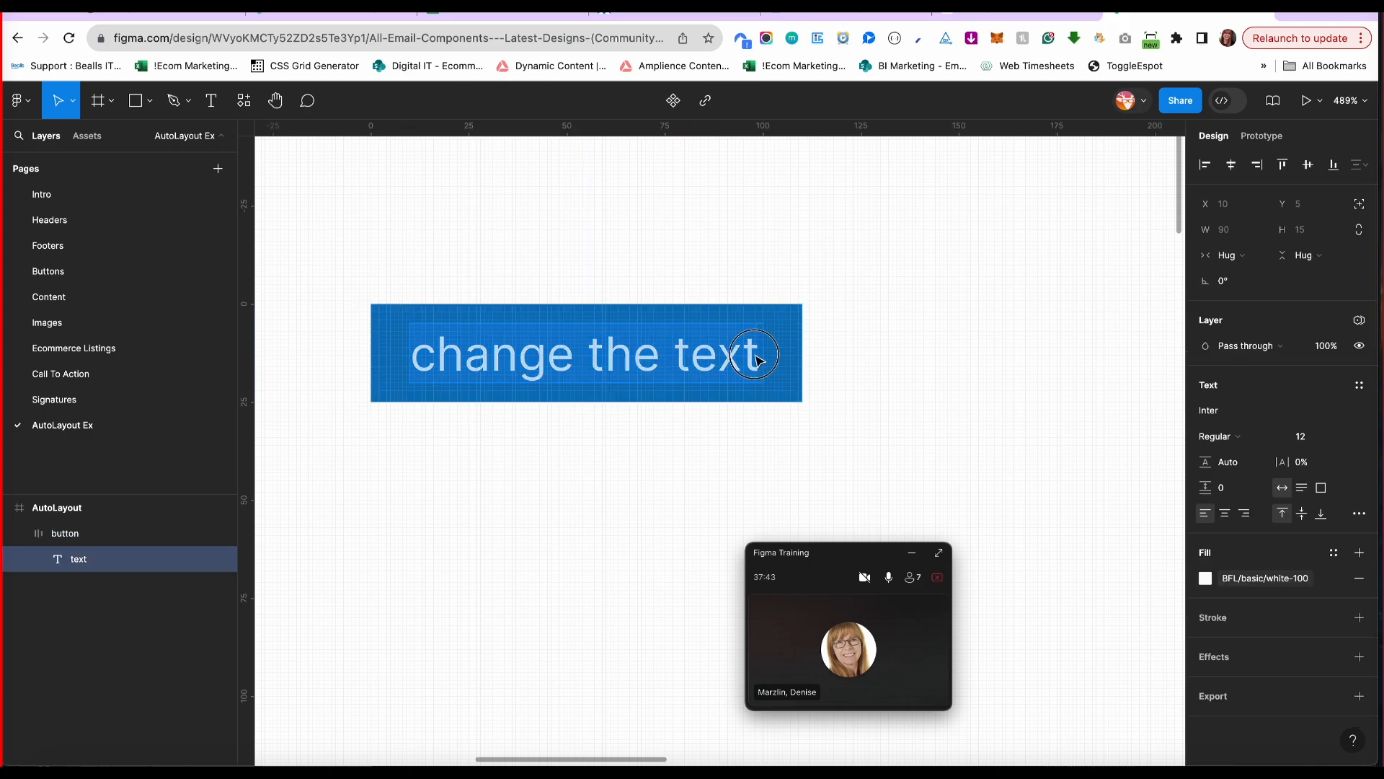
left_click(755, 358)
key("Return")
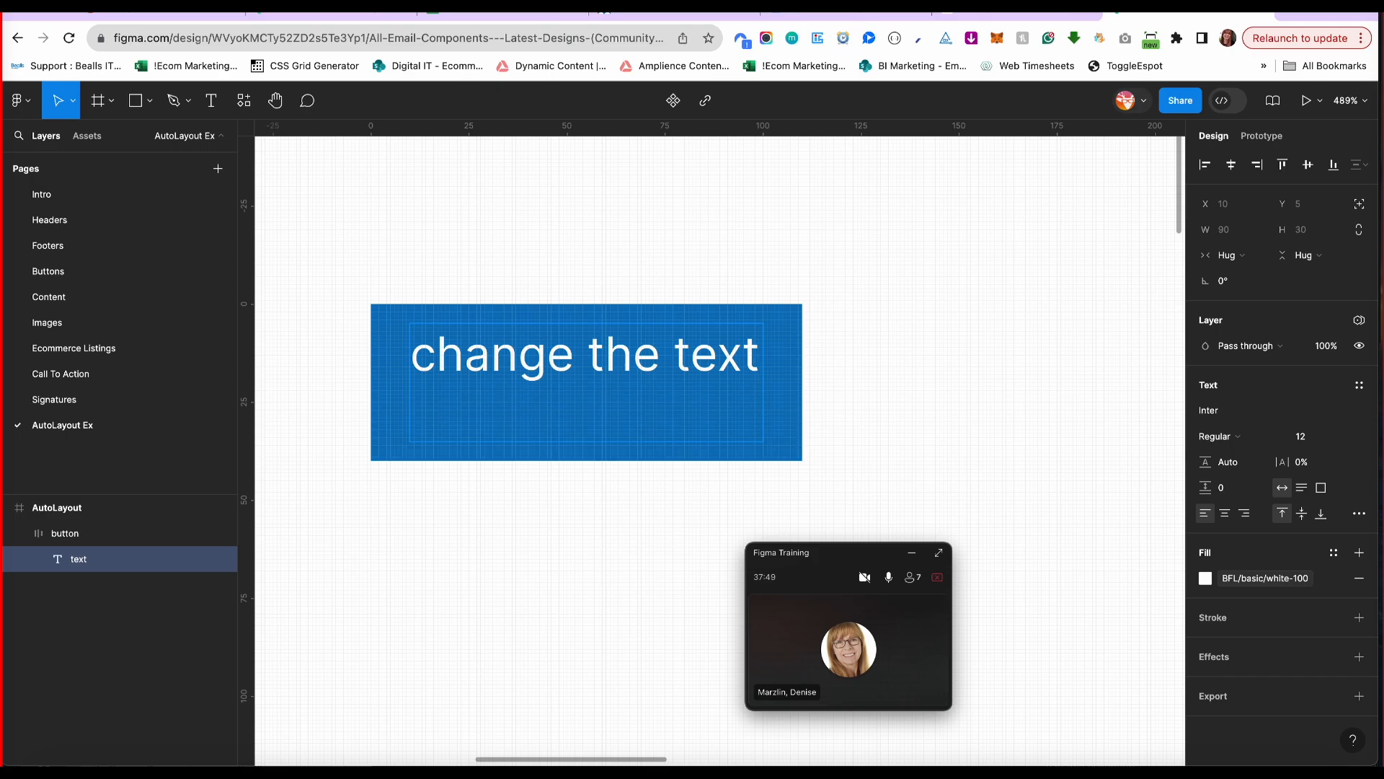
type("no don")
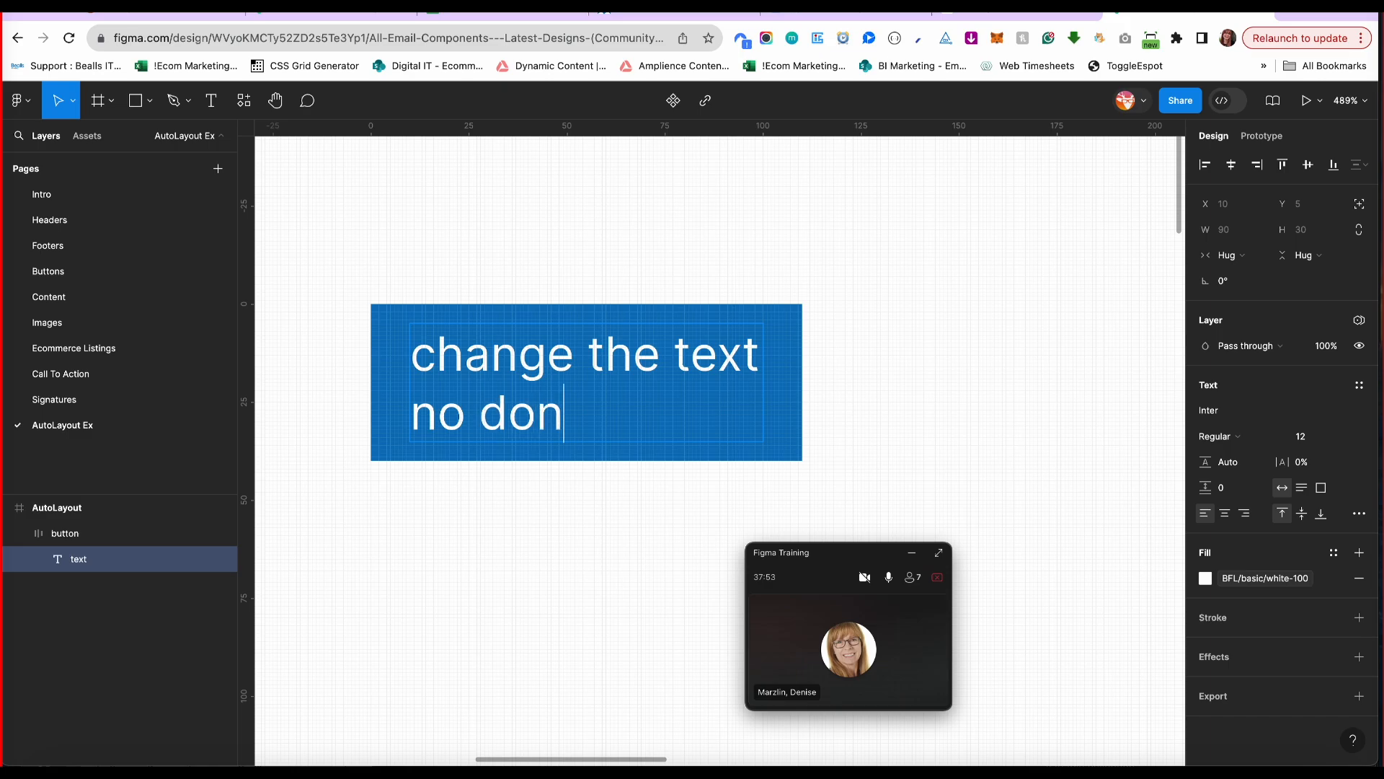
type("t grow vertically")
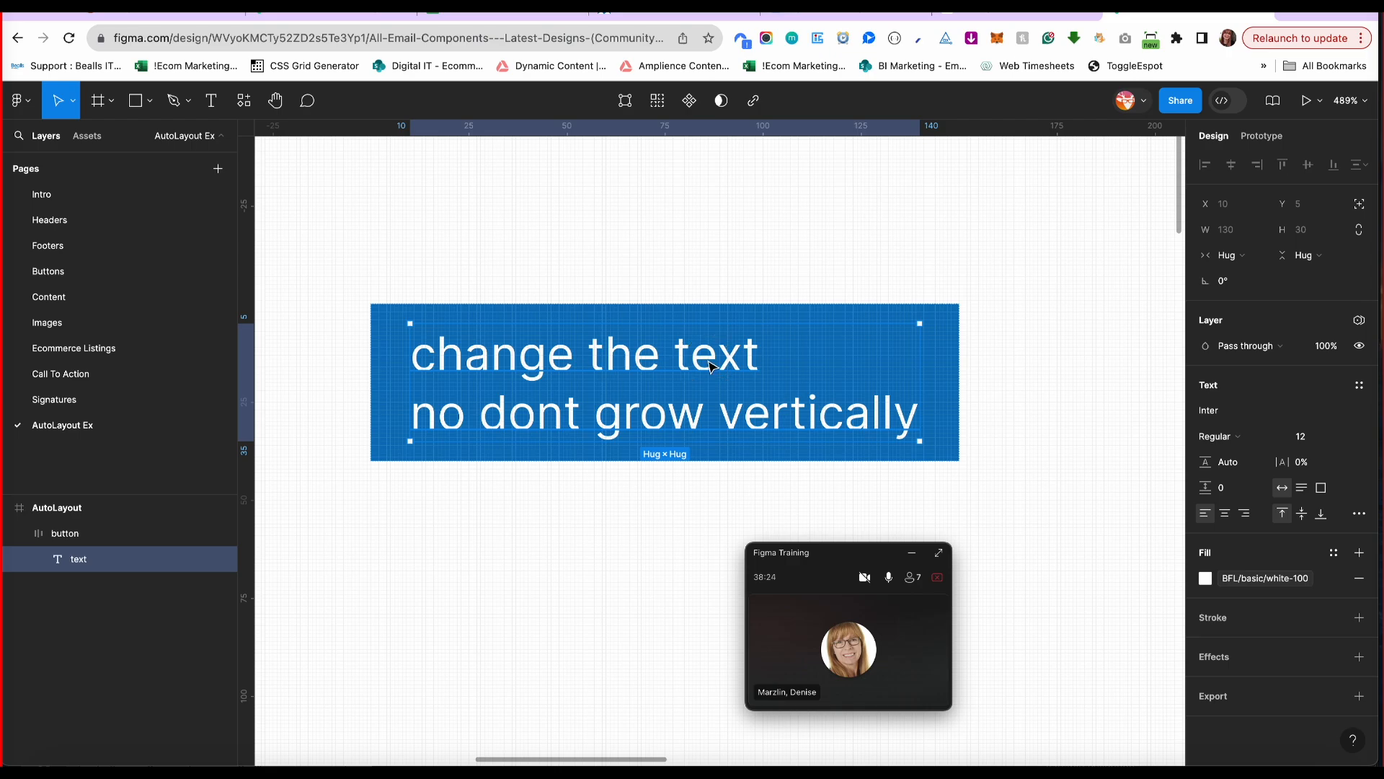
Try giving the two-line button frame a fixed height and reducing that height, and undo the changes.
left_click(953, 364)
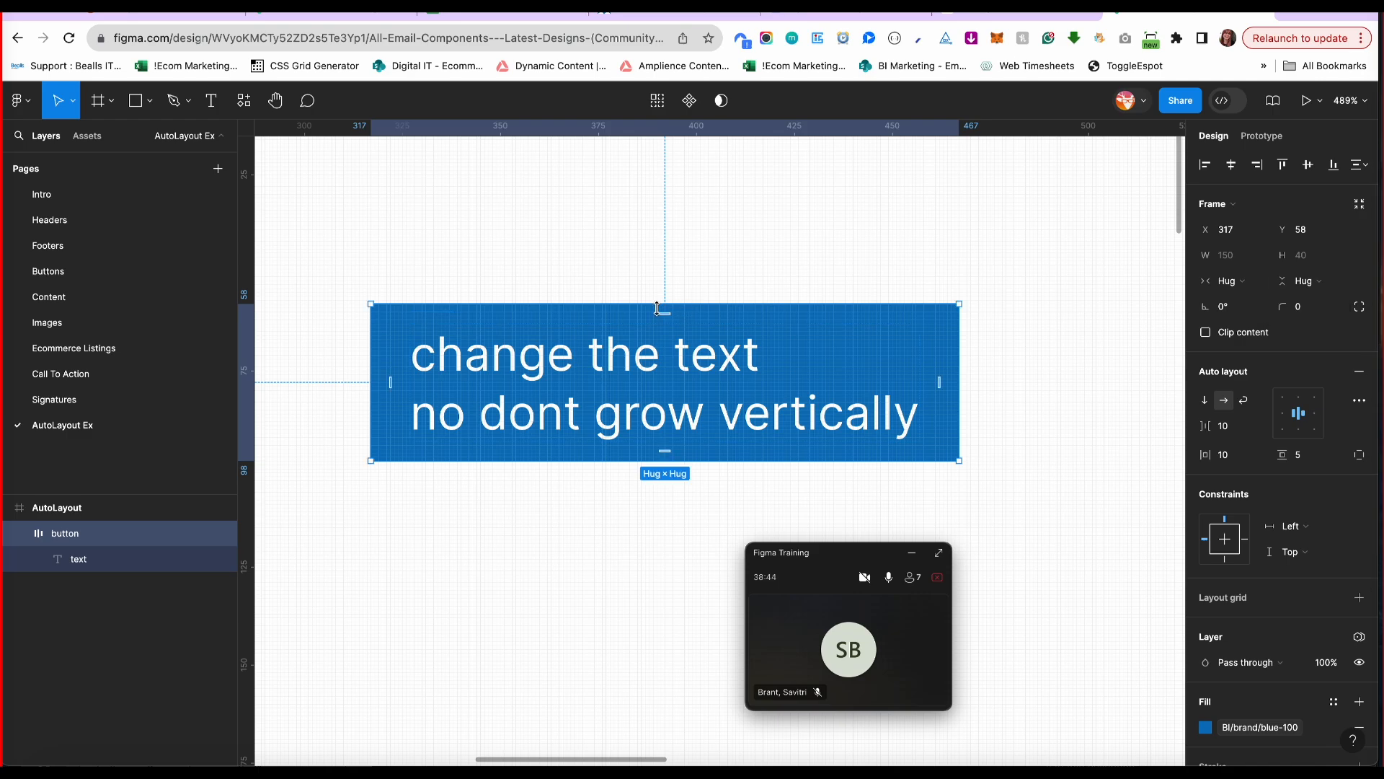
left_click(1316, 280)
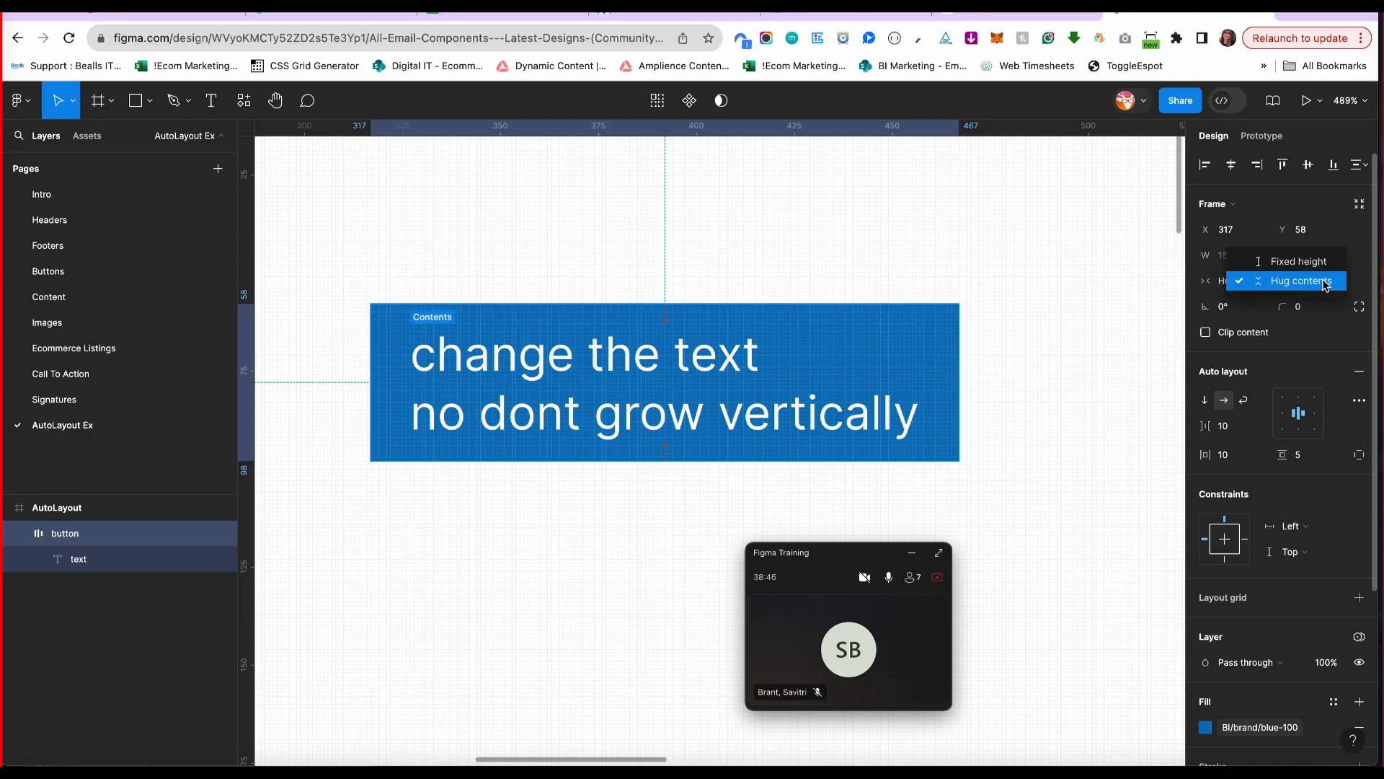
left_click(1312, 262)
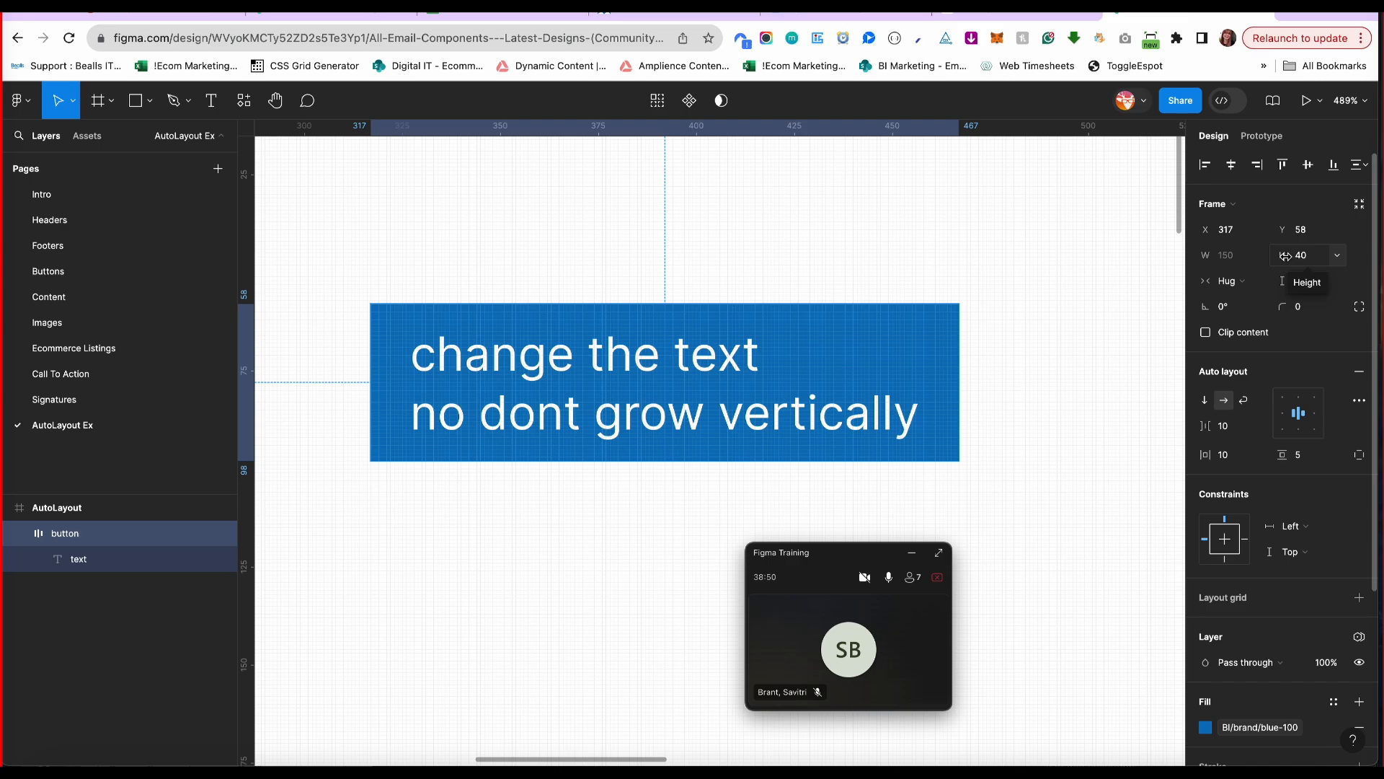
left_click_drag(1281, 255, 1251, 257)
key("super+z")
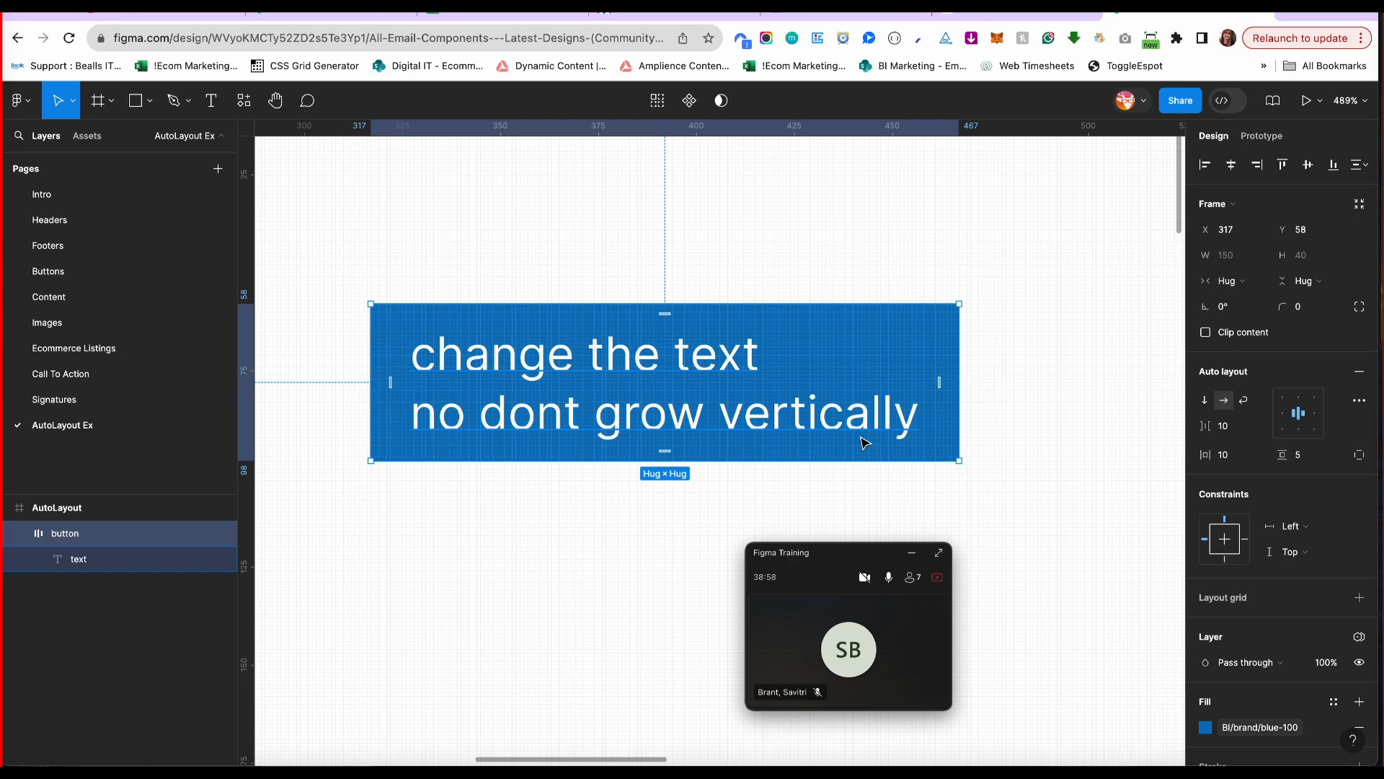
Delete the second line of the button's label so only "change the text" is left.
double_click(865, 443)
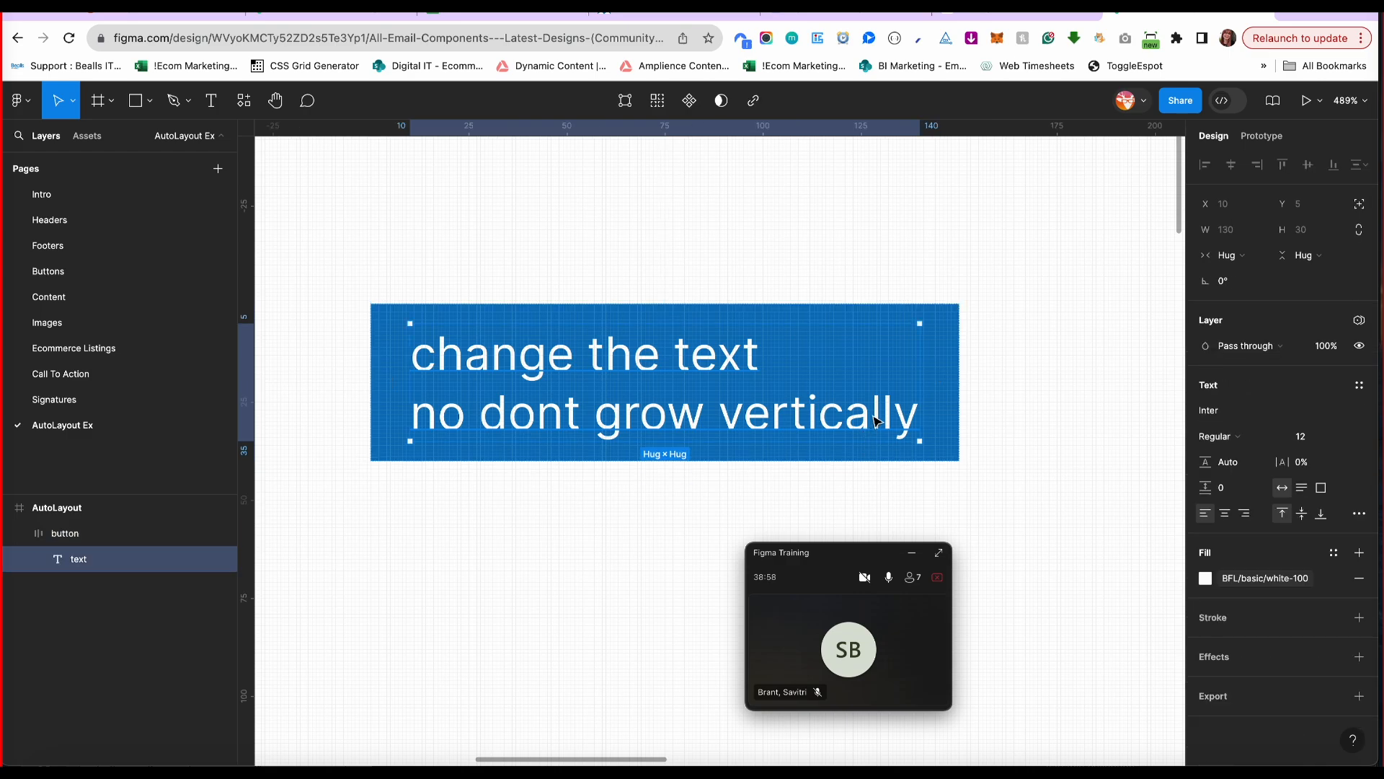
double_click(822, 415)
key("BackSpace")
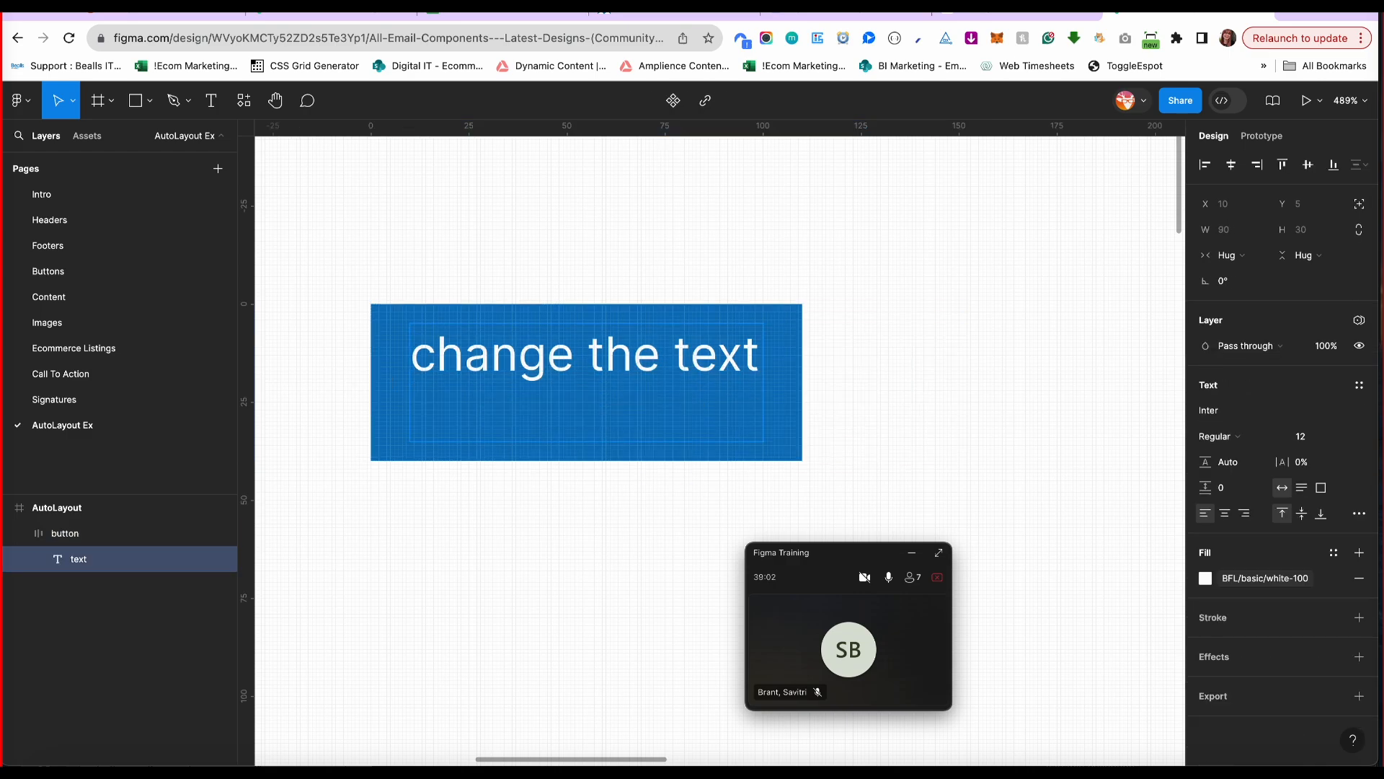
key("BackSpace")
key("Escape")
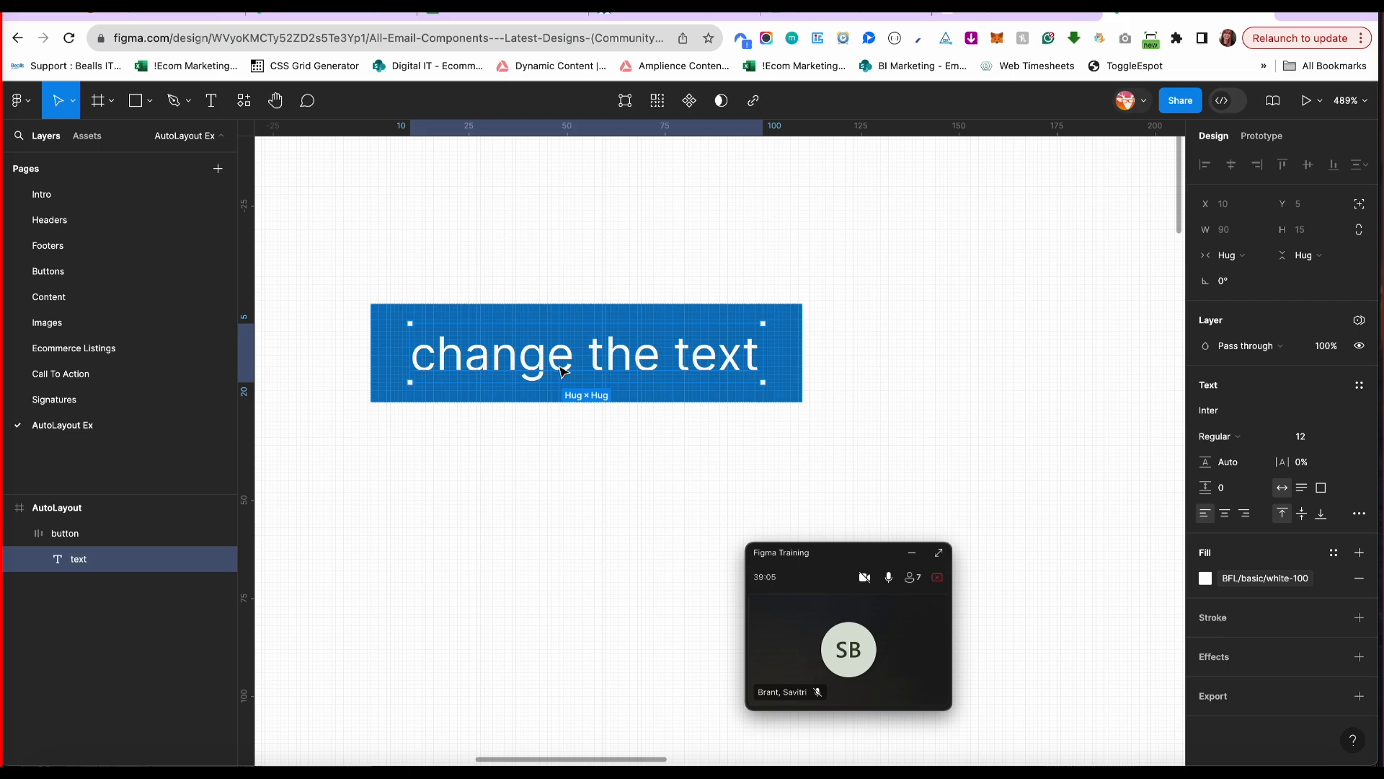
Set the button frame's vertical resizing to Fixed height.
left_click(642, 241)
left_click(631, 360)
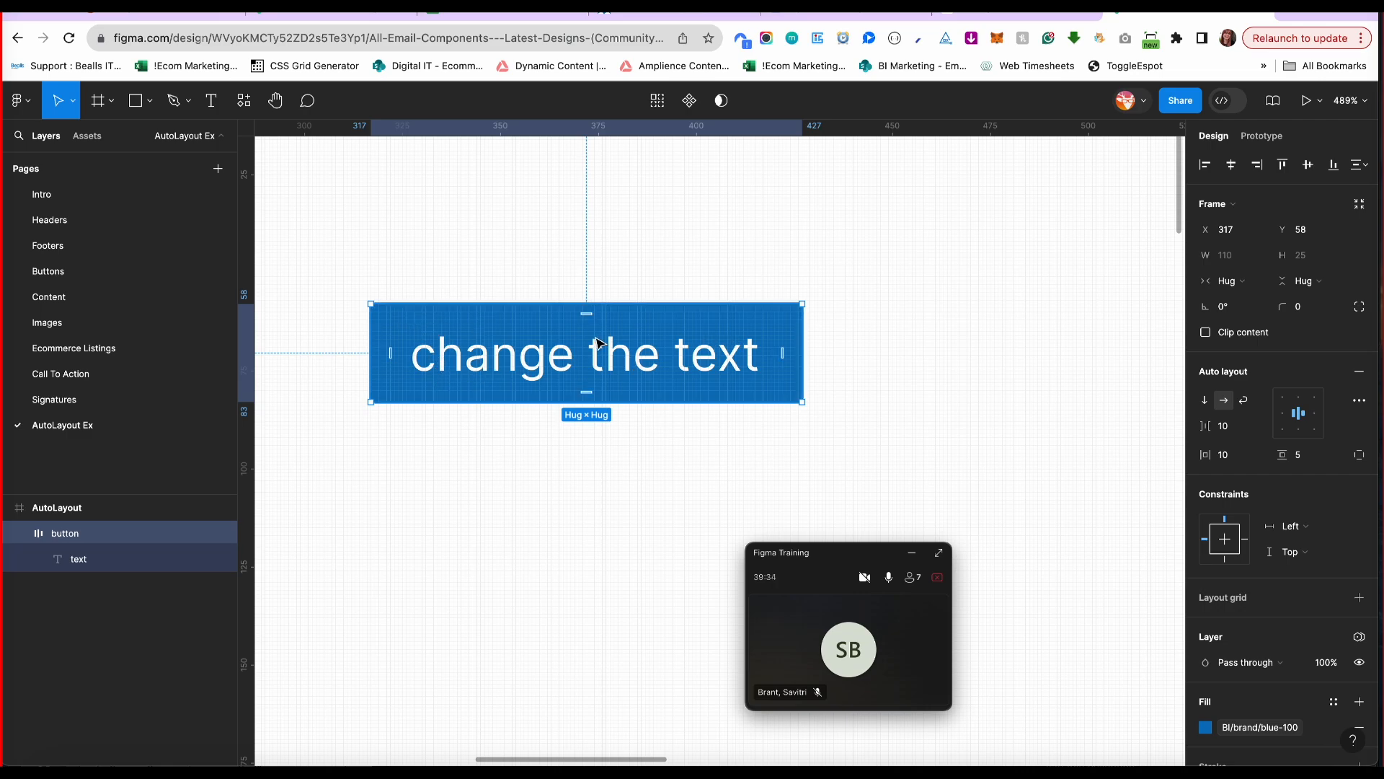
left_click(1306, 280)
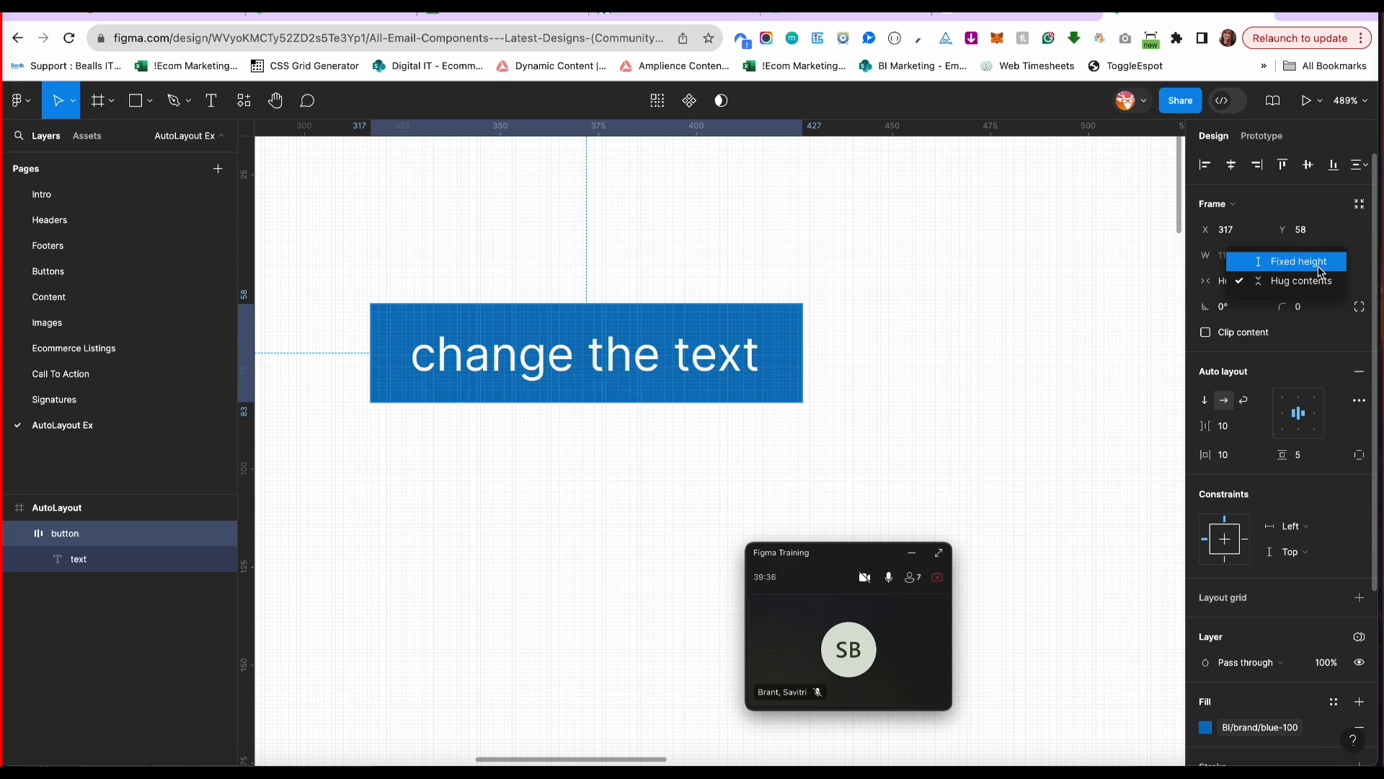
left_click(1319, 262)
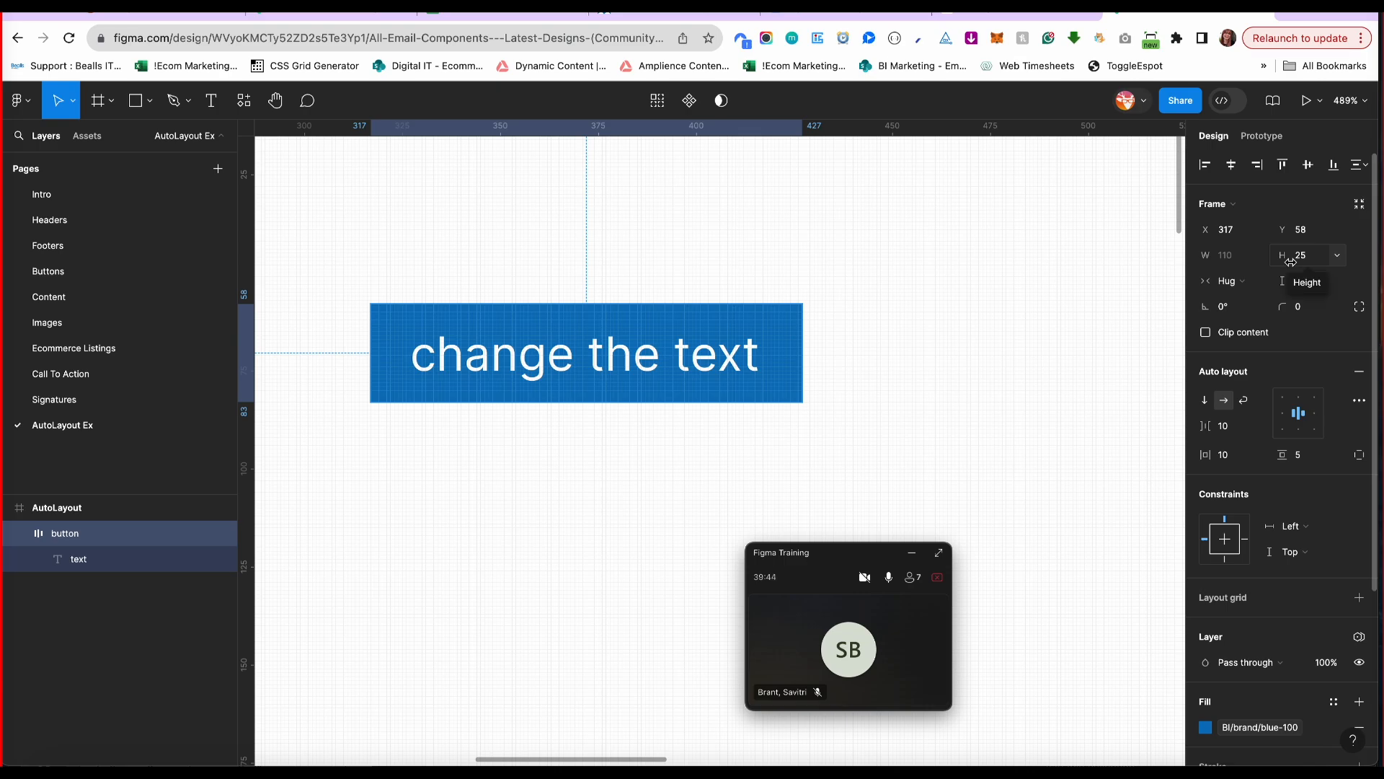
Extend the button's label with "keep ty" and add a second line reading "ha ha".
double_click(762, 362)
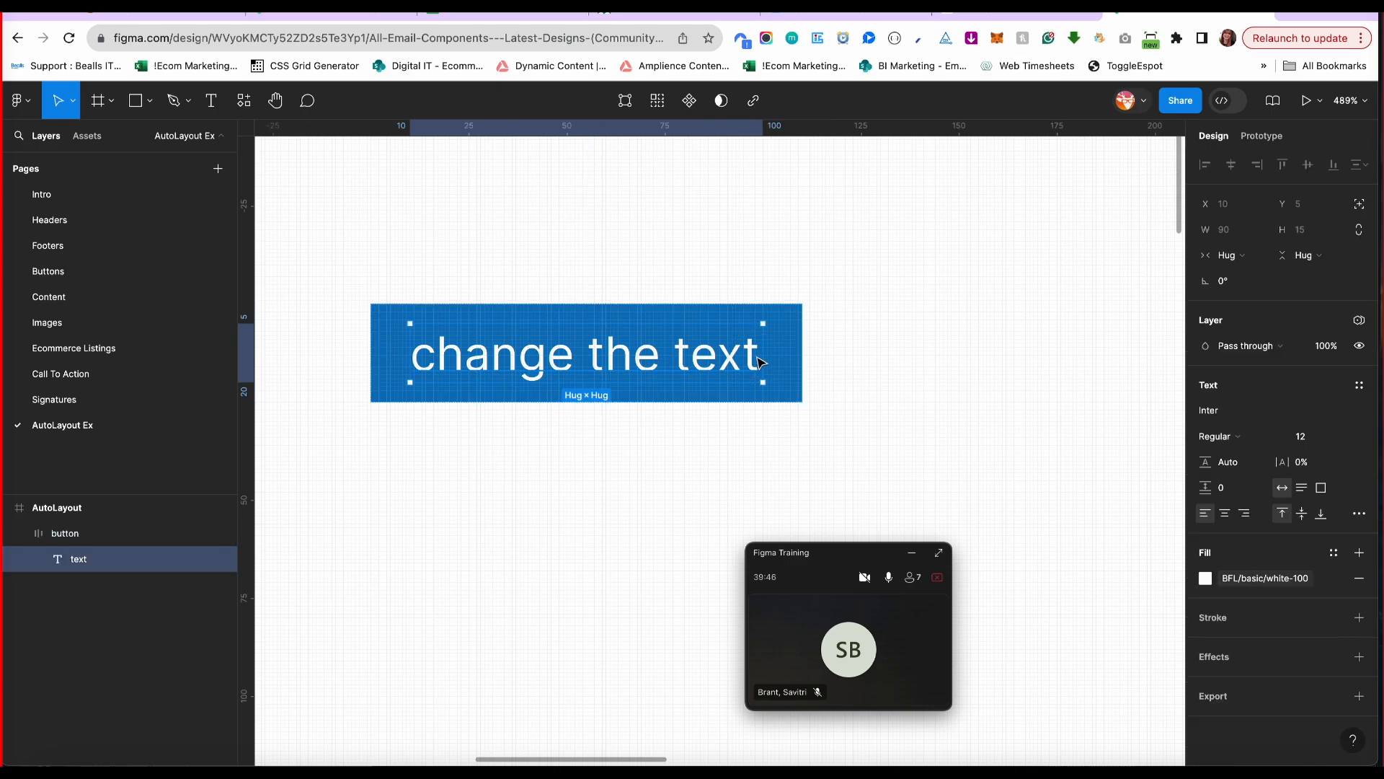
double_click(761, 362)
type("keep ")
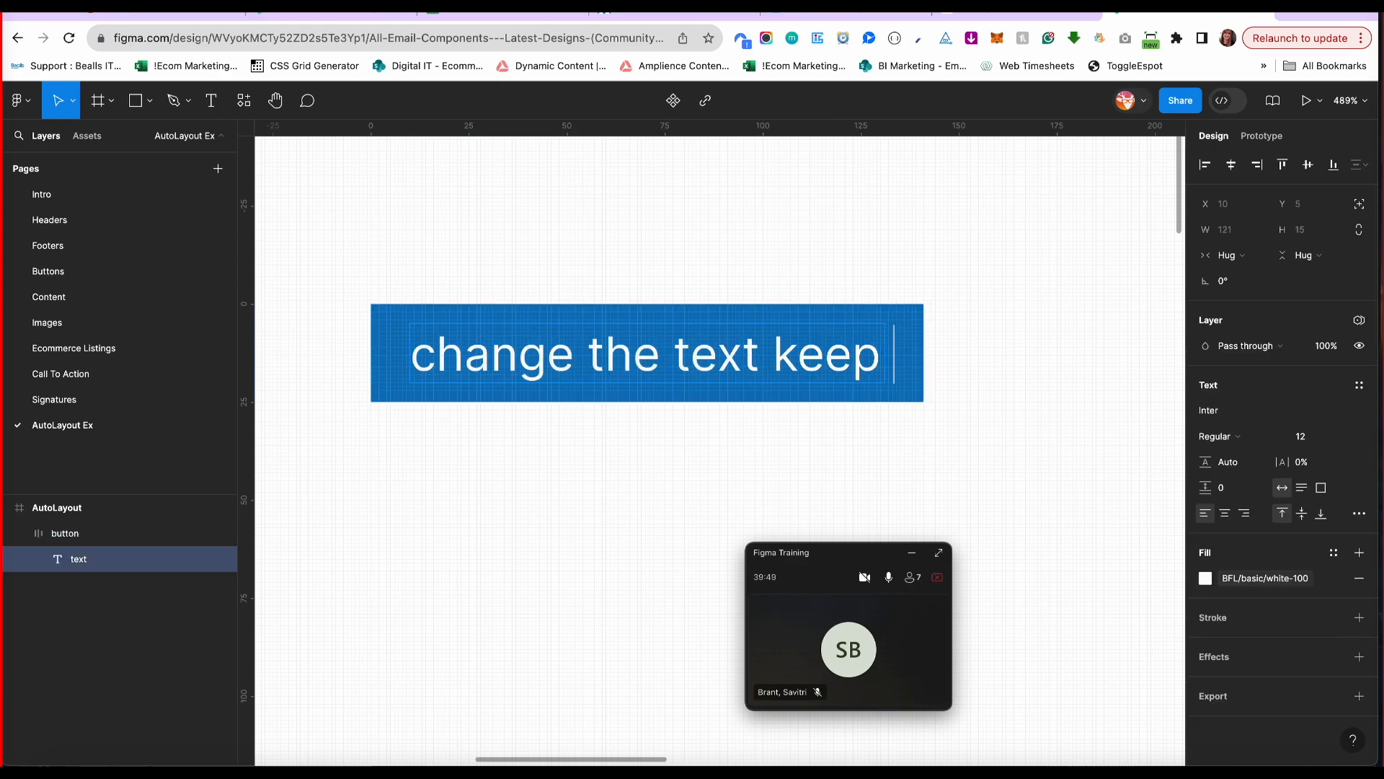
type("ty")
key("Return")
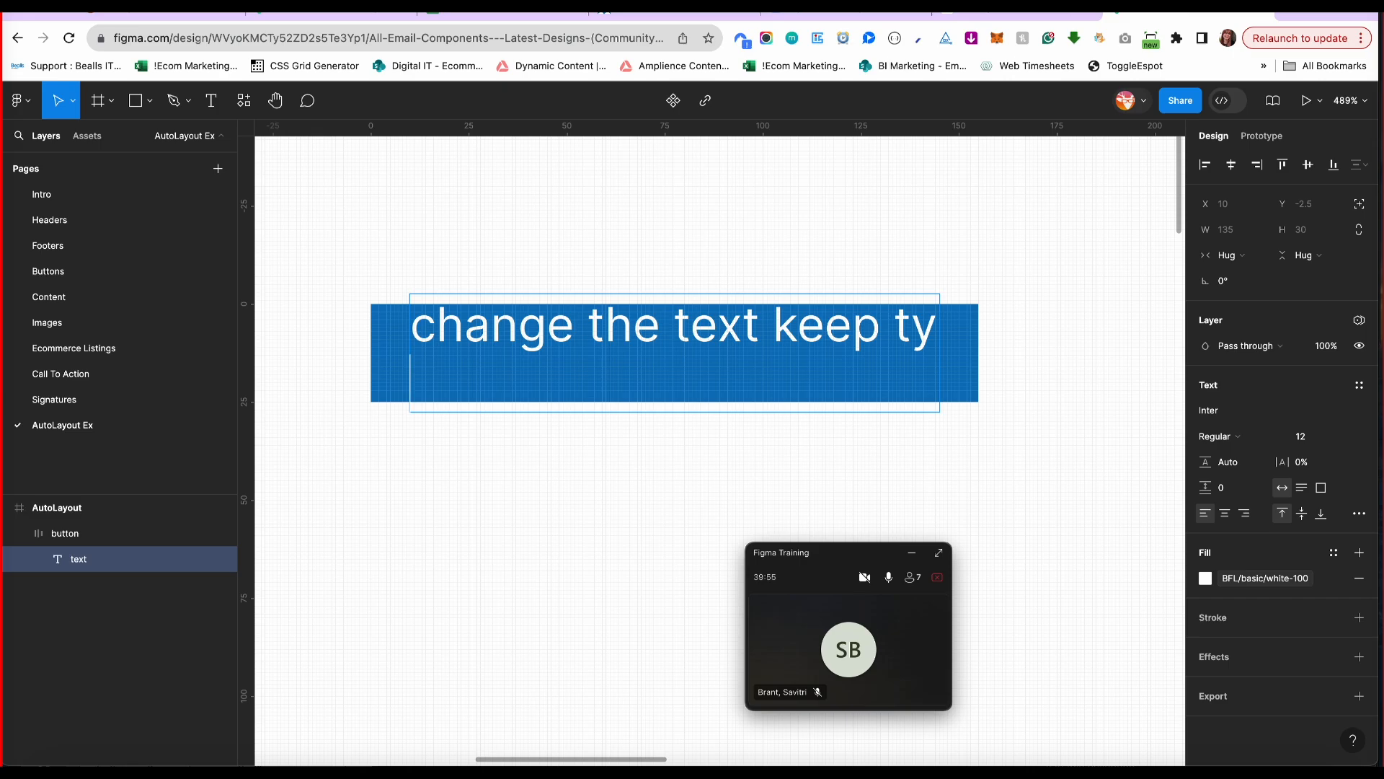
type("ha ha")
key("Escape")
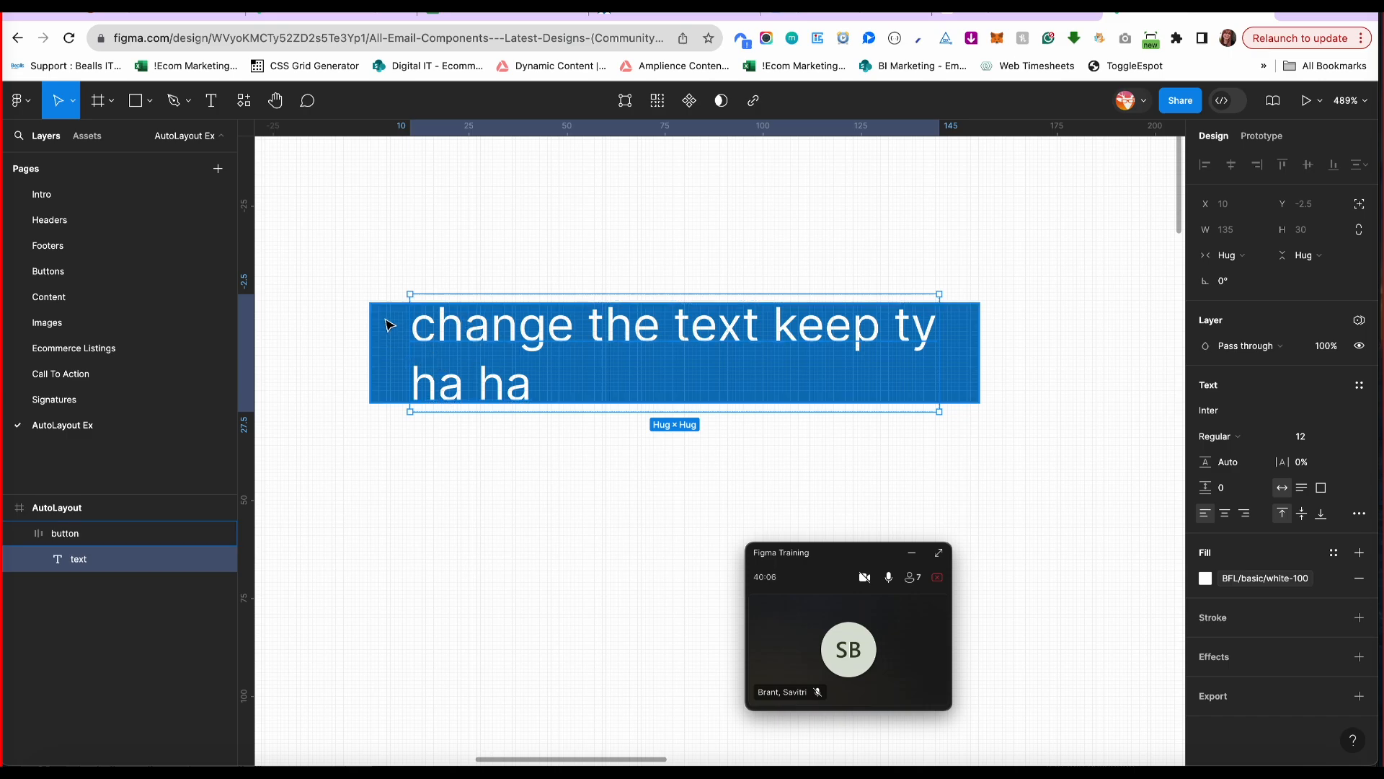
left_click(723, 355)
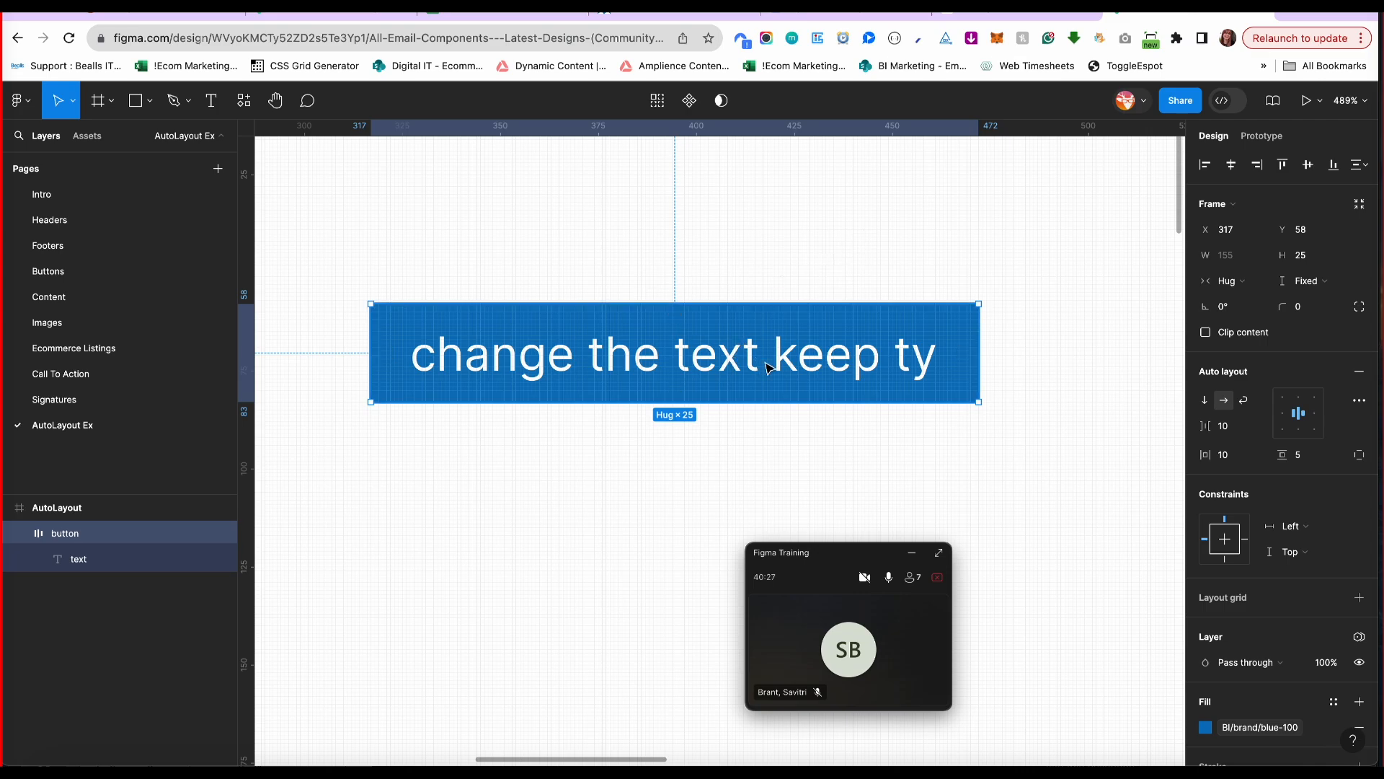
Replace the button's label with "Shop Now".
double_click(703, 364)
double_click(703, 364)
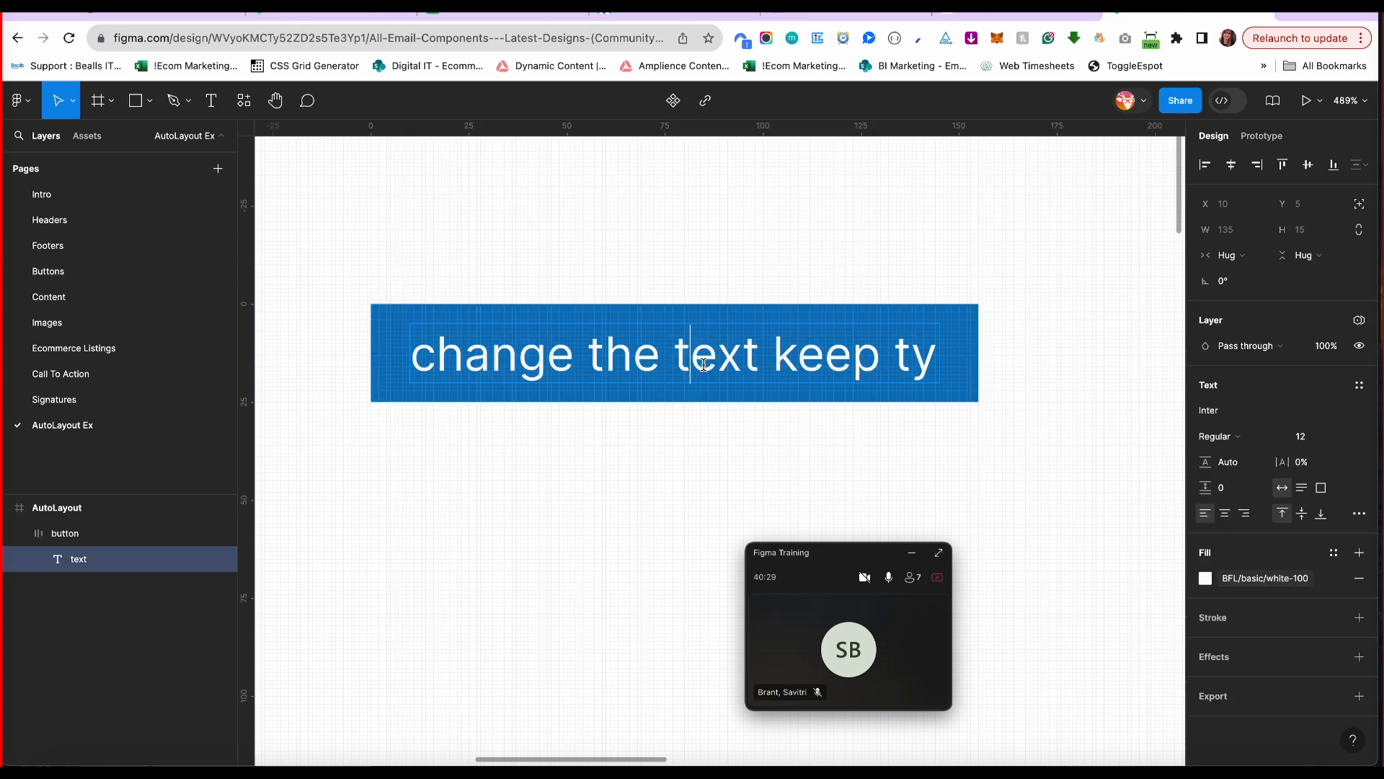
triple_click(702, 364)
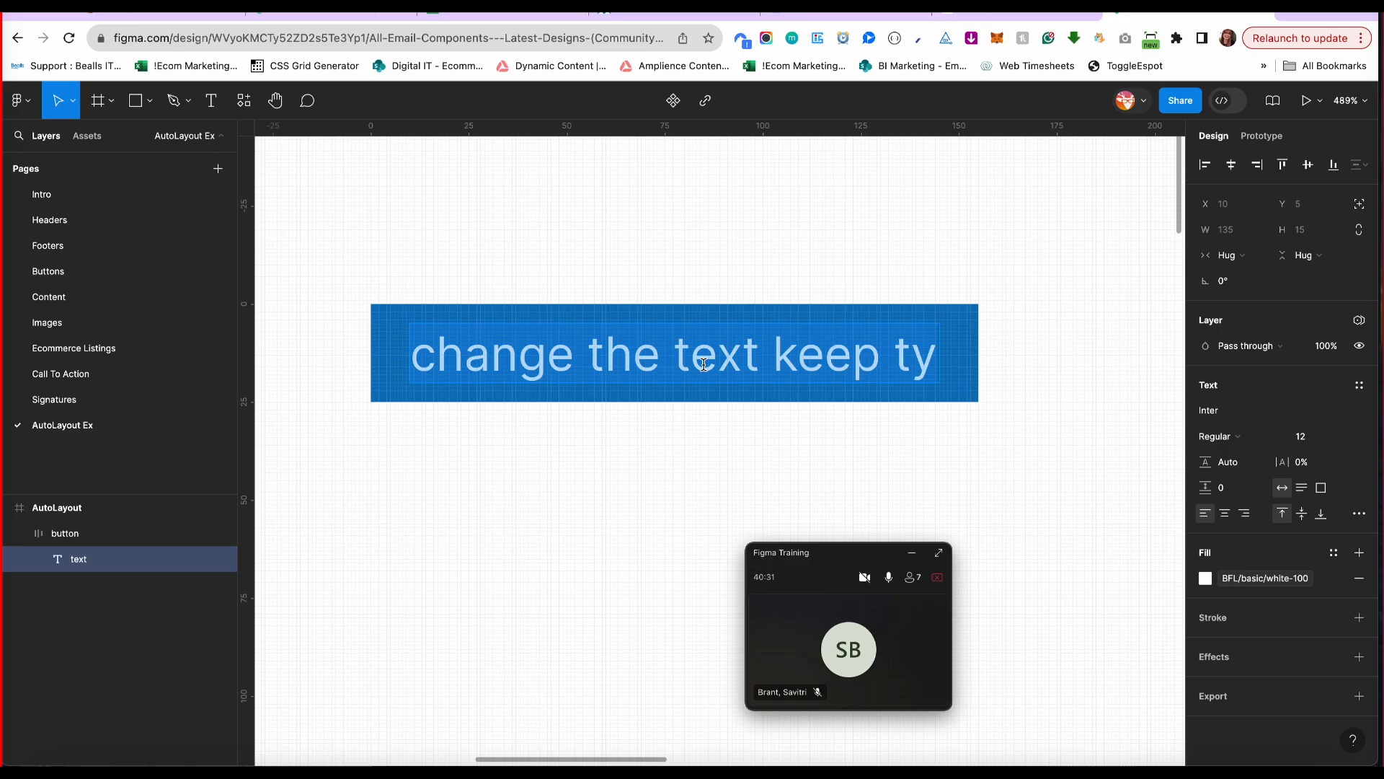
type("Shop Now")
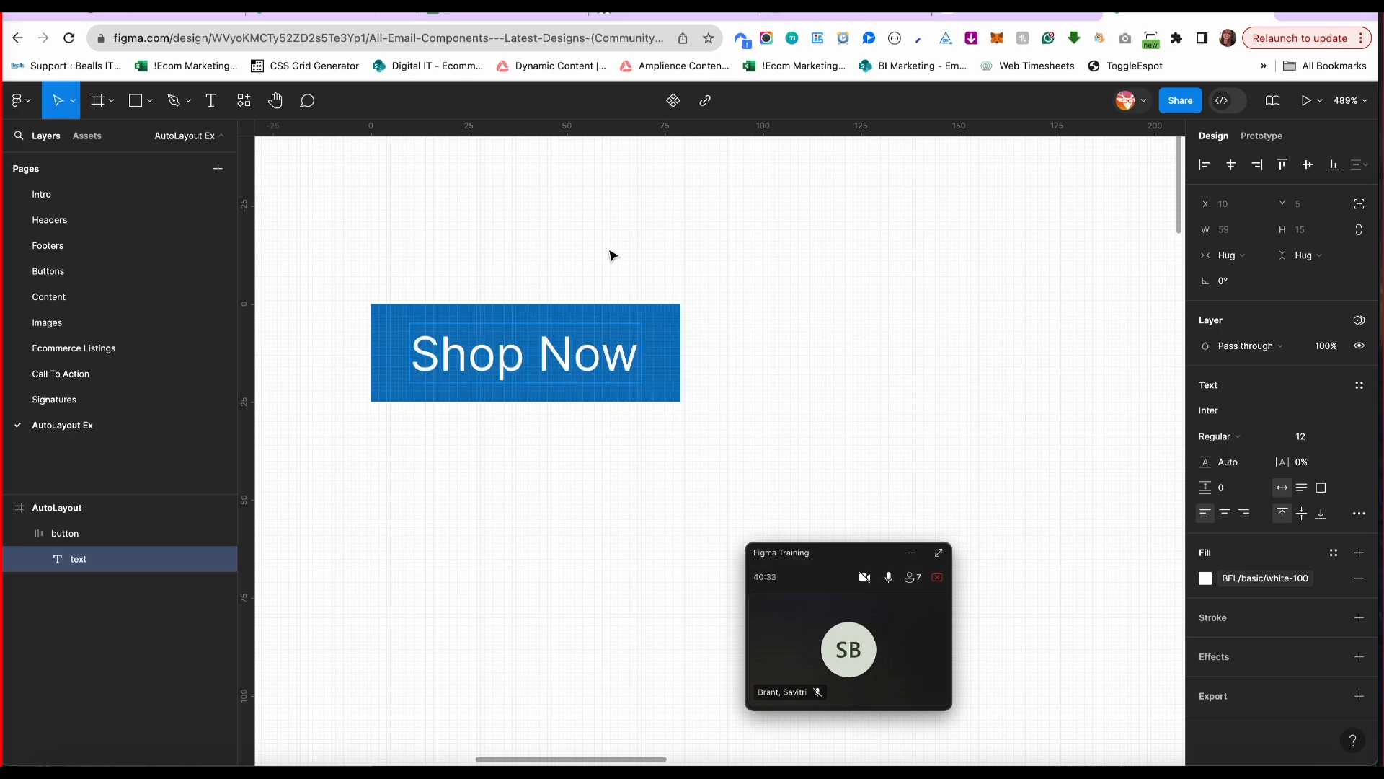
key("Escape")
key("Escape")
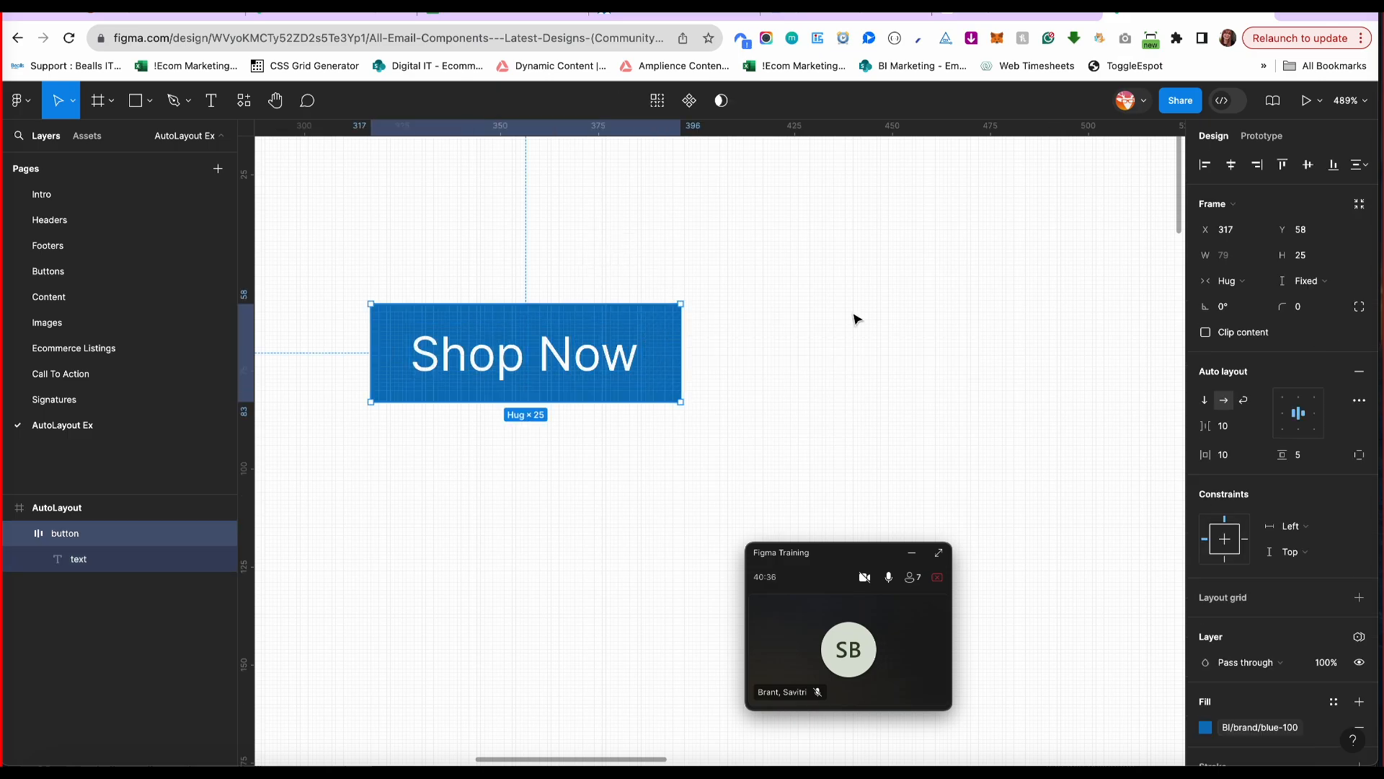
Try a radius of 10 on only the button's top-left corner, and set that corner back to 0.
left_click(1360, 308)
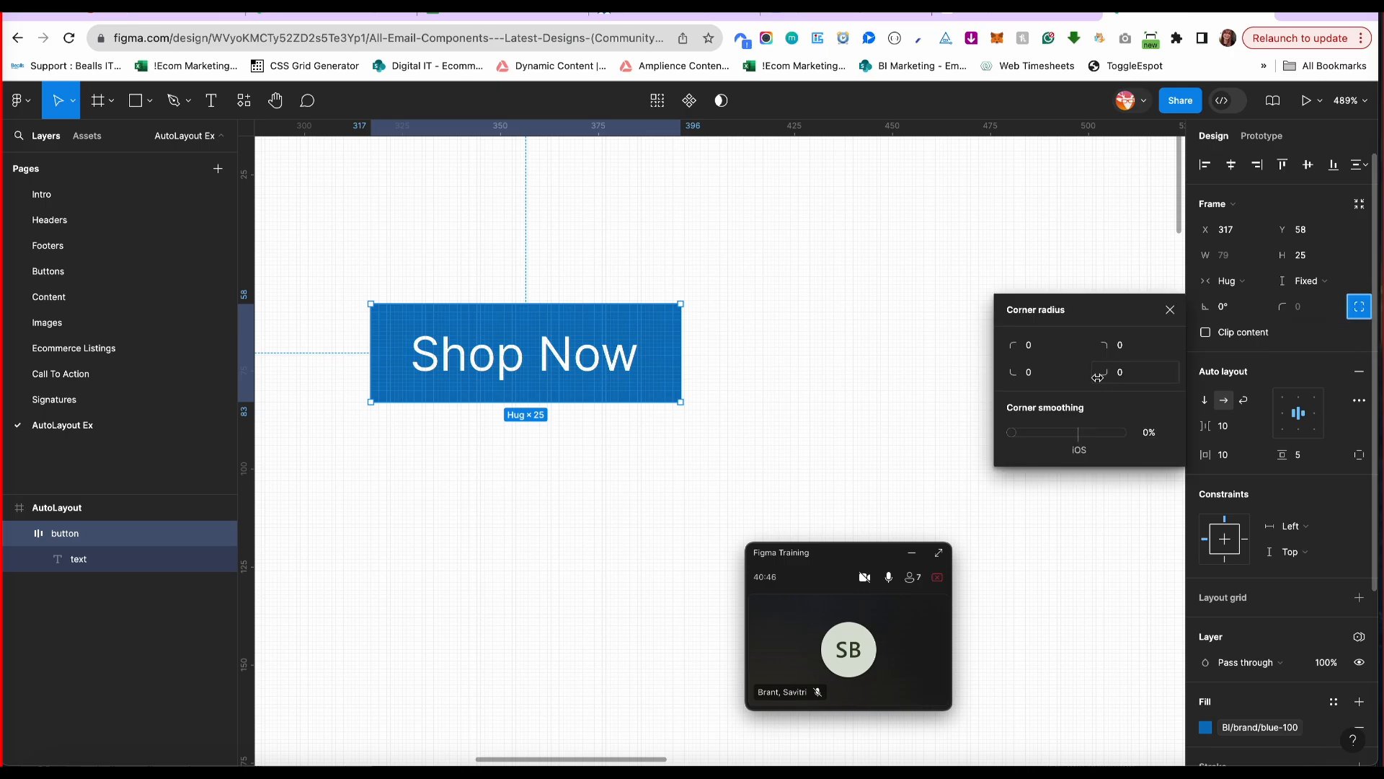
left_click(1039, 353)
type("10")
left_click(1130, 344)
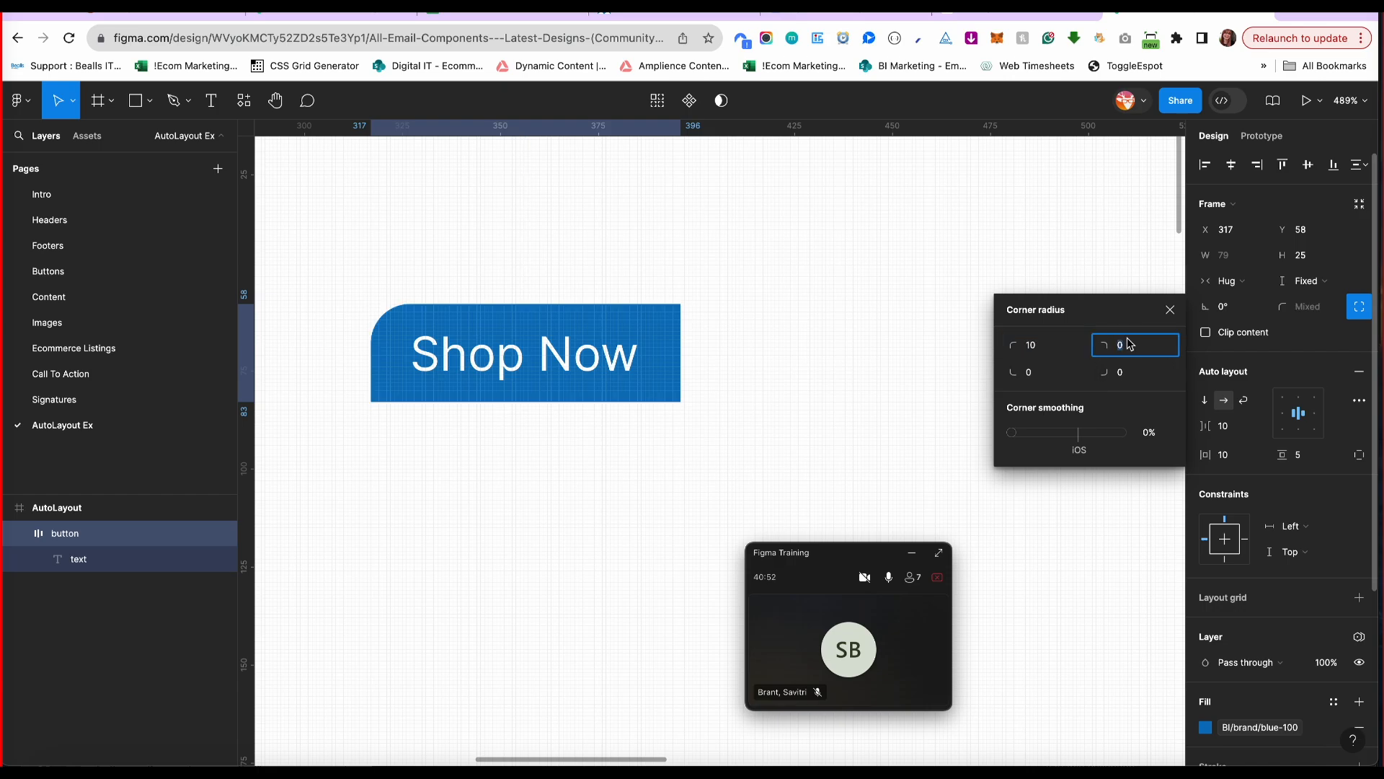
left_click(1038, 345)
type("0")
key("Return")
left_click(1170, 309)
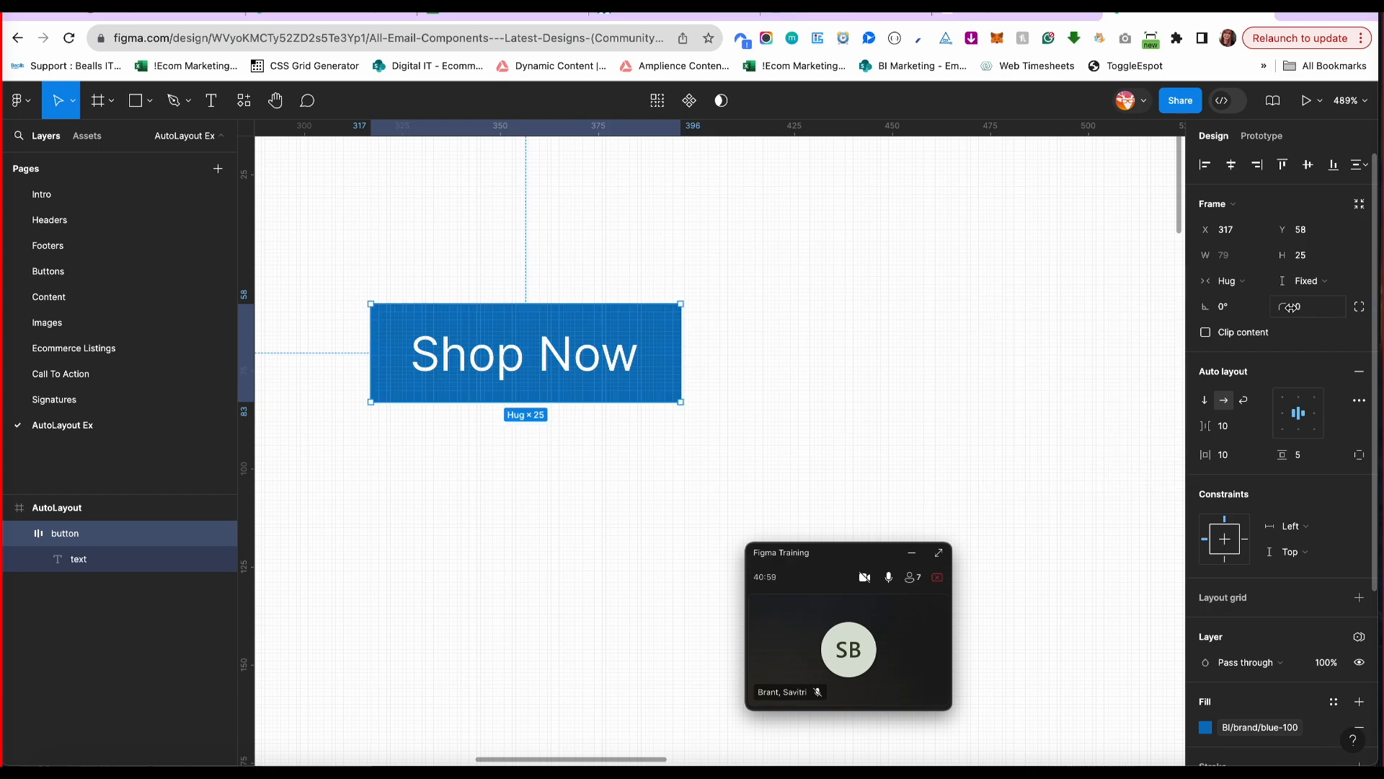
Set the corner radius of all four corners of the "Shop Now" button to 10.
left_click(1305, 307)
type("10")
key("Return")
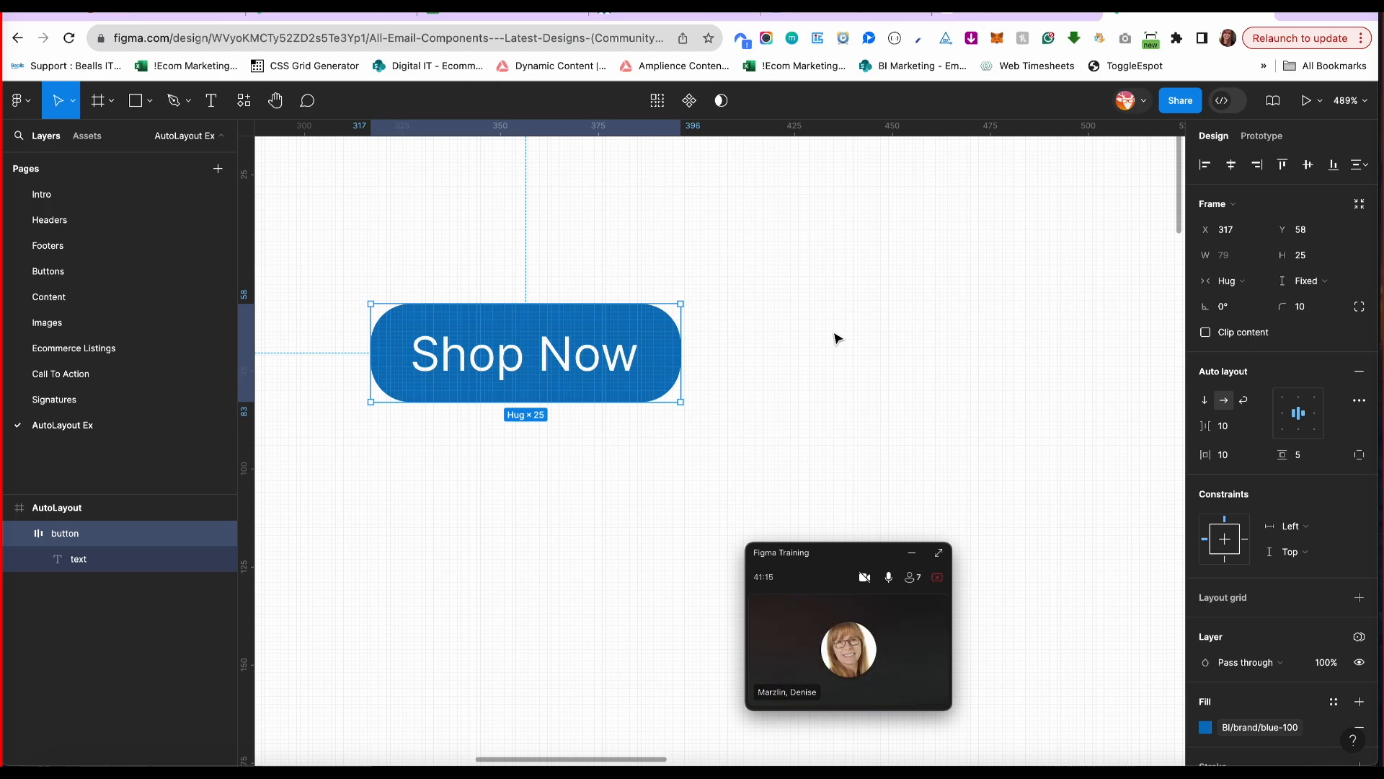
scroll(834, 338, "down", 1)
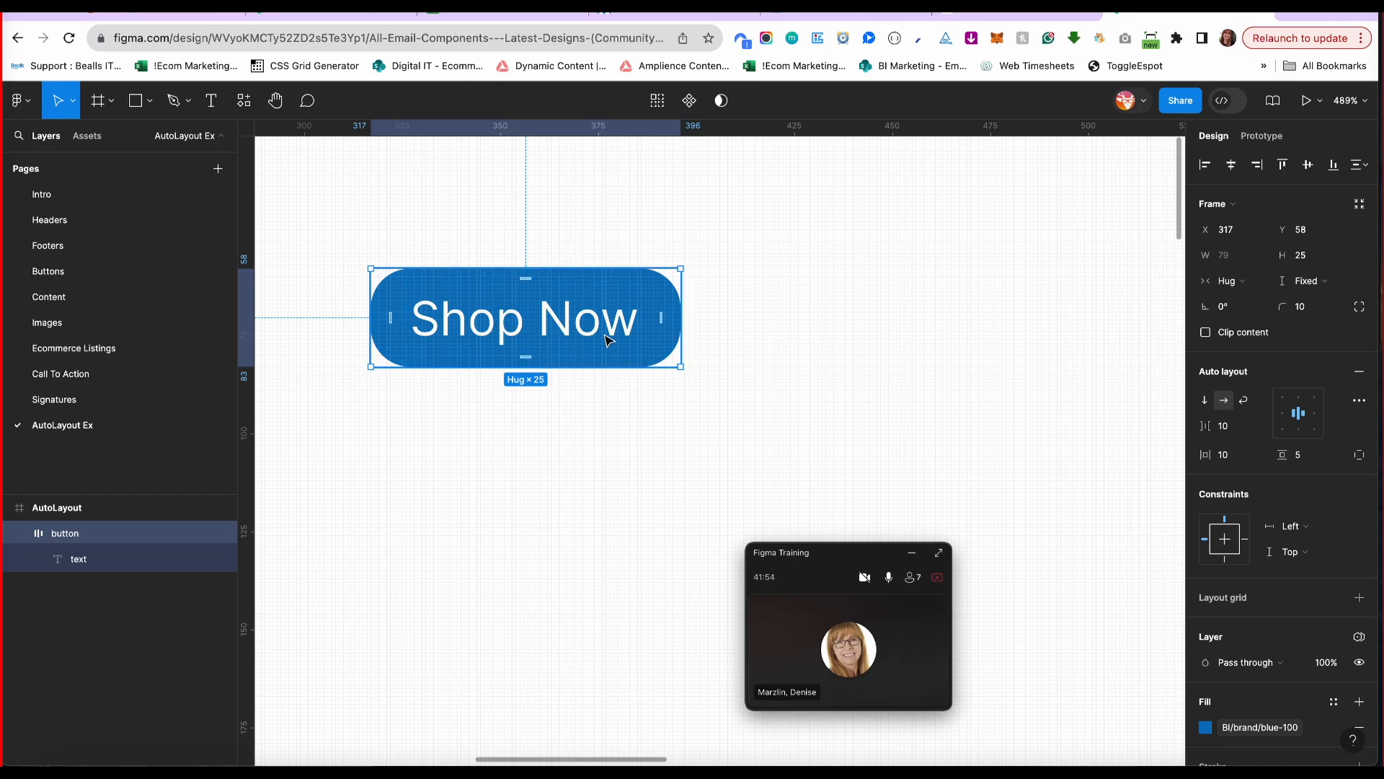
left_click(597, 448)
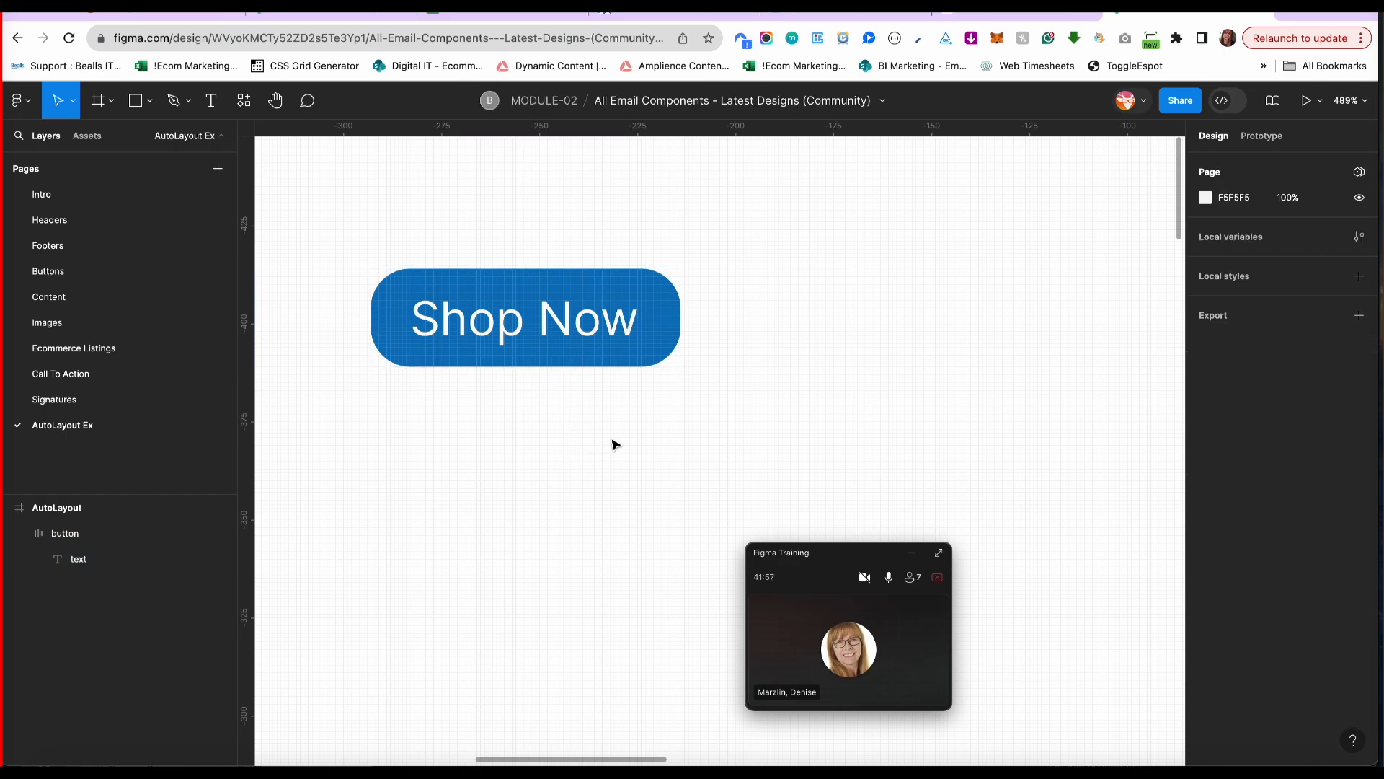
Turn the whole "Shop Now" button frame, including its text layer, into a component.
left_click(619, 337)
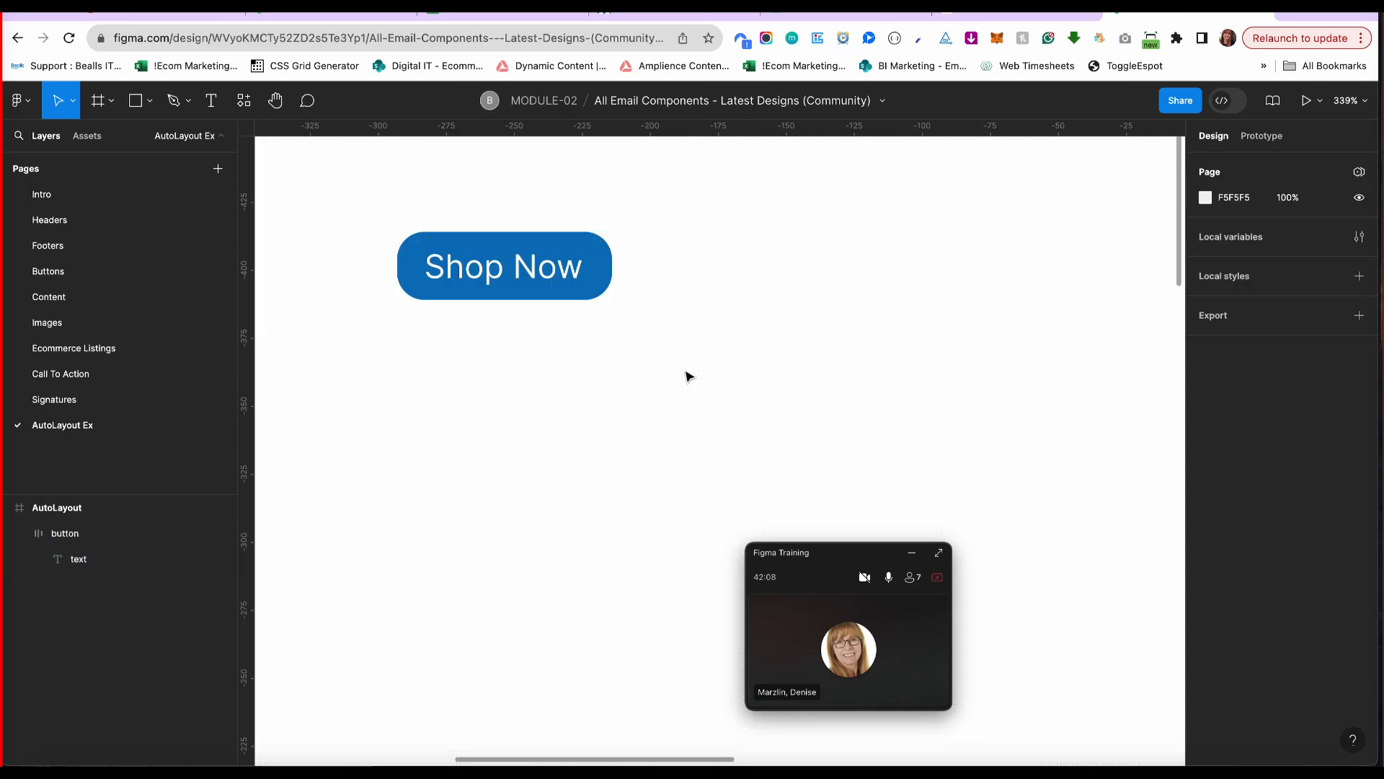
left_click(551, 290)
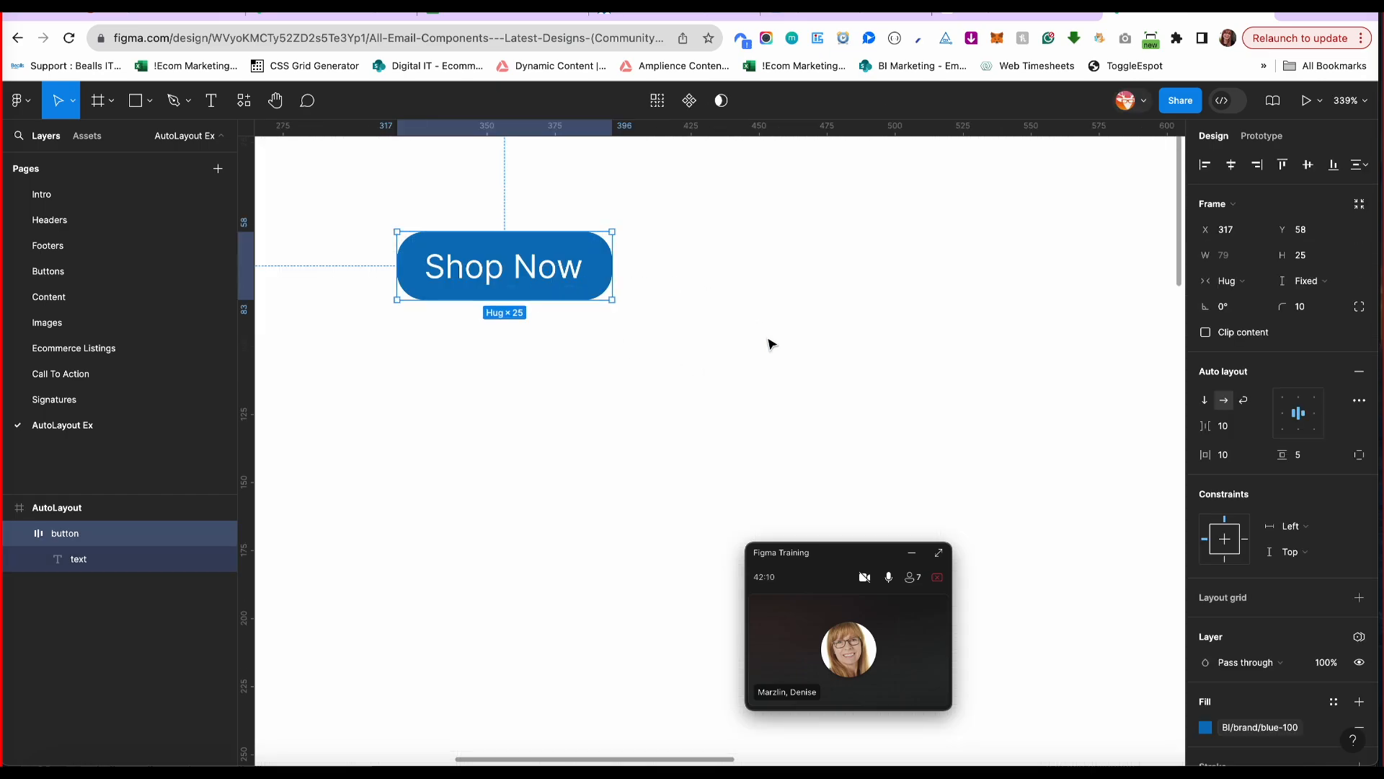
left_click(117, 562)
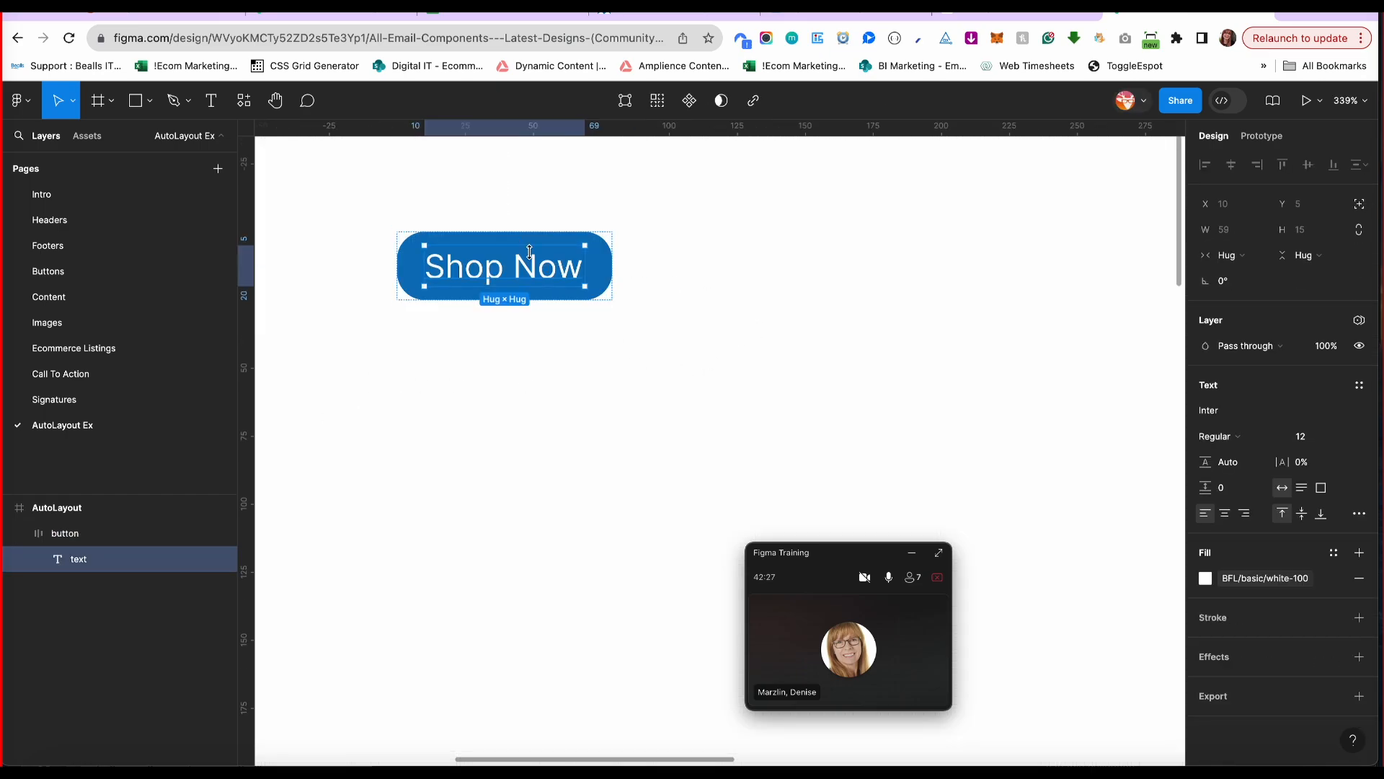
left_click(510, 306)
left_click(537, 267)
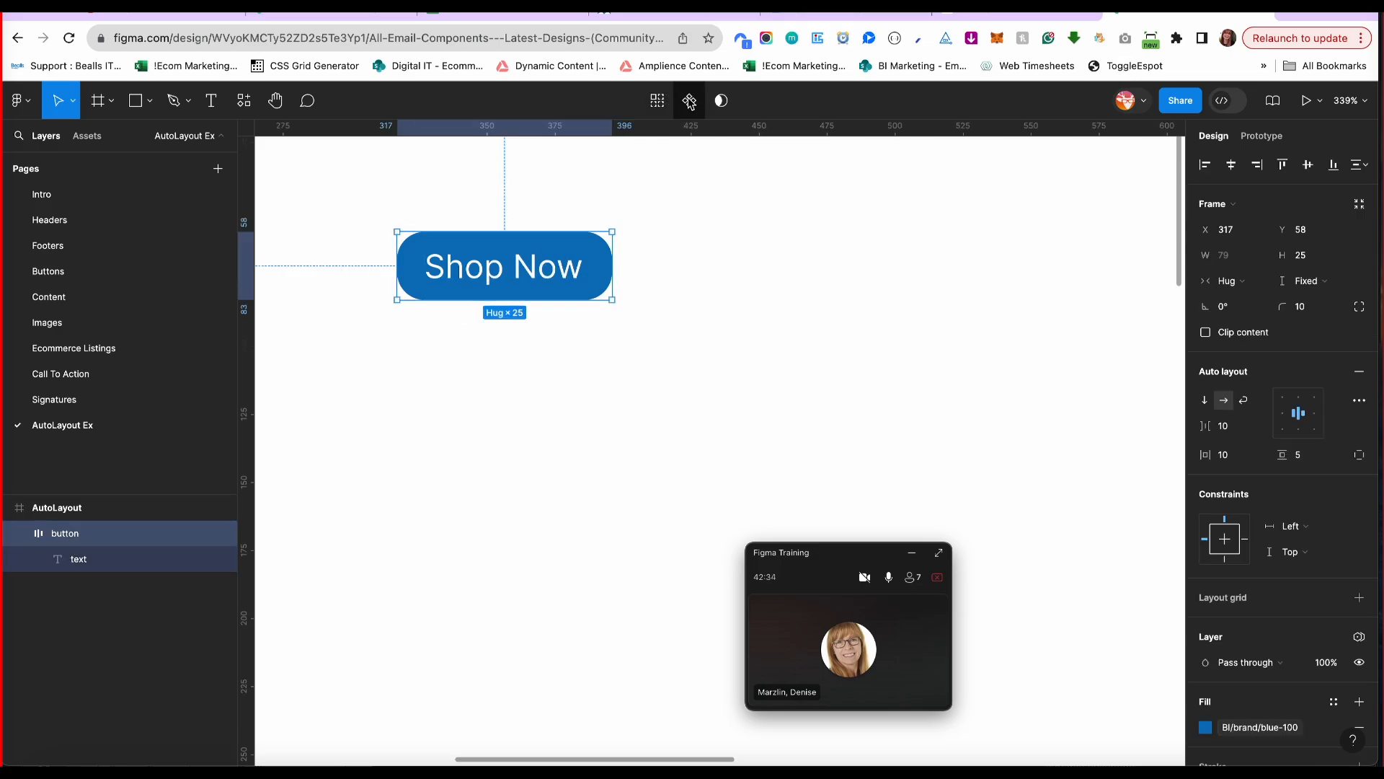
left_click(689, 105)
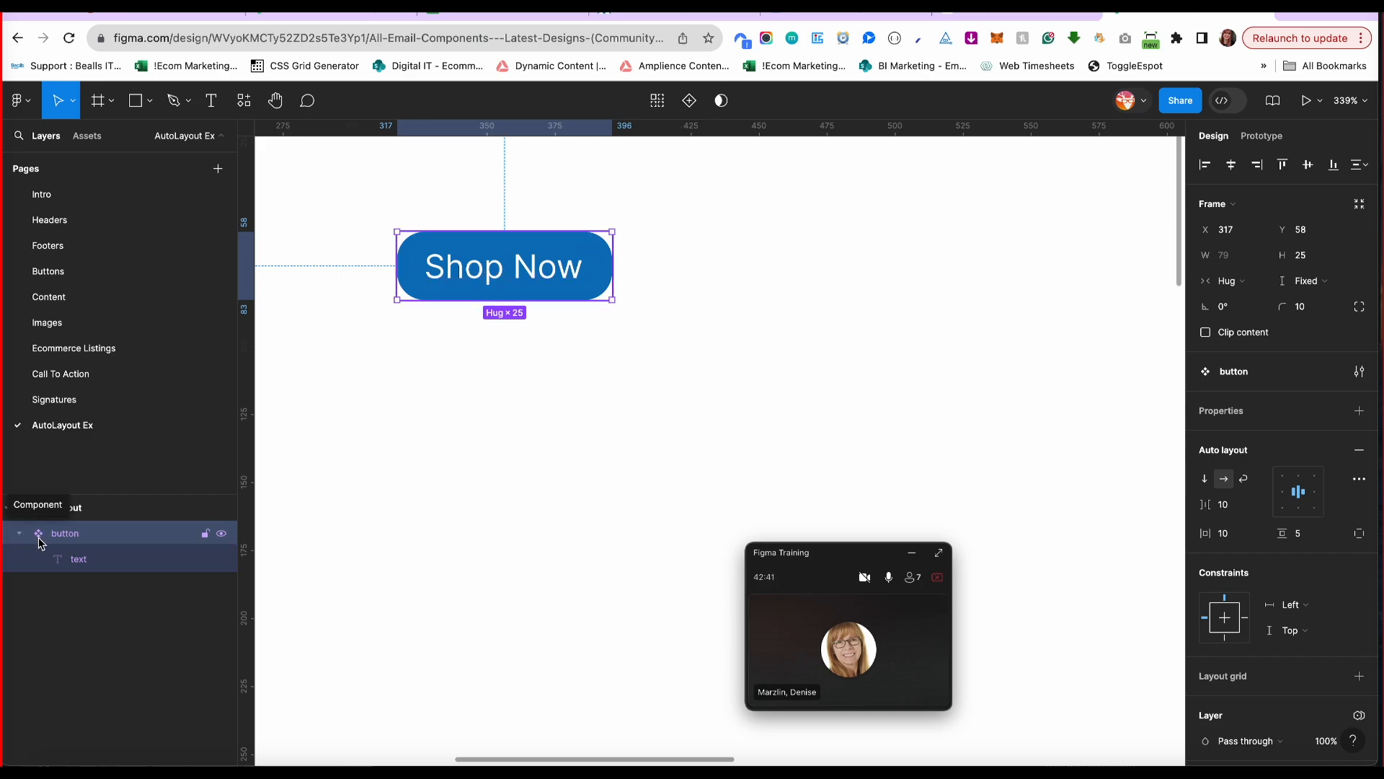
Create a component property named "change text" for the button's text layer, with the value "Shop Now".
left_click(74, 566)
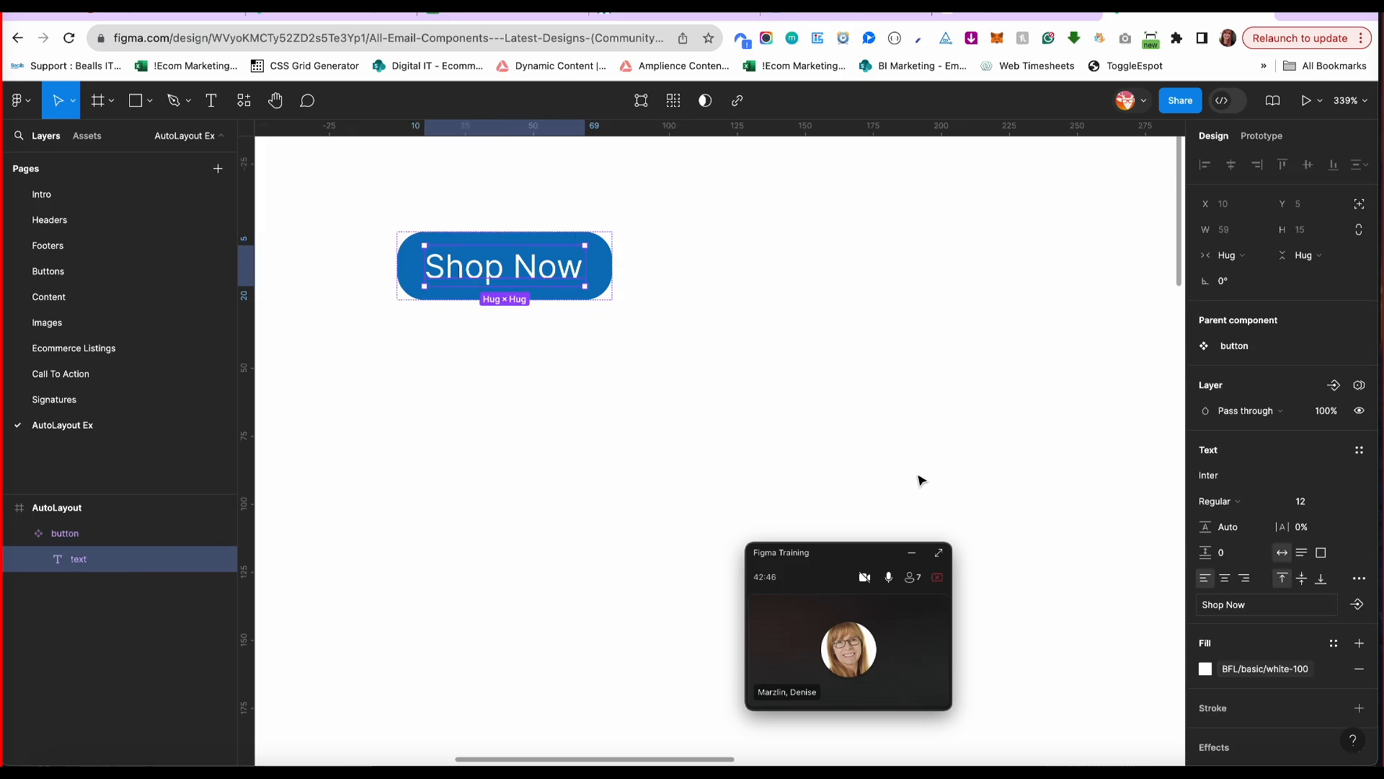
left_click(1358, 605)
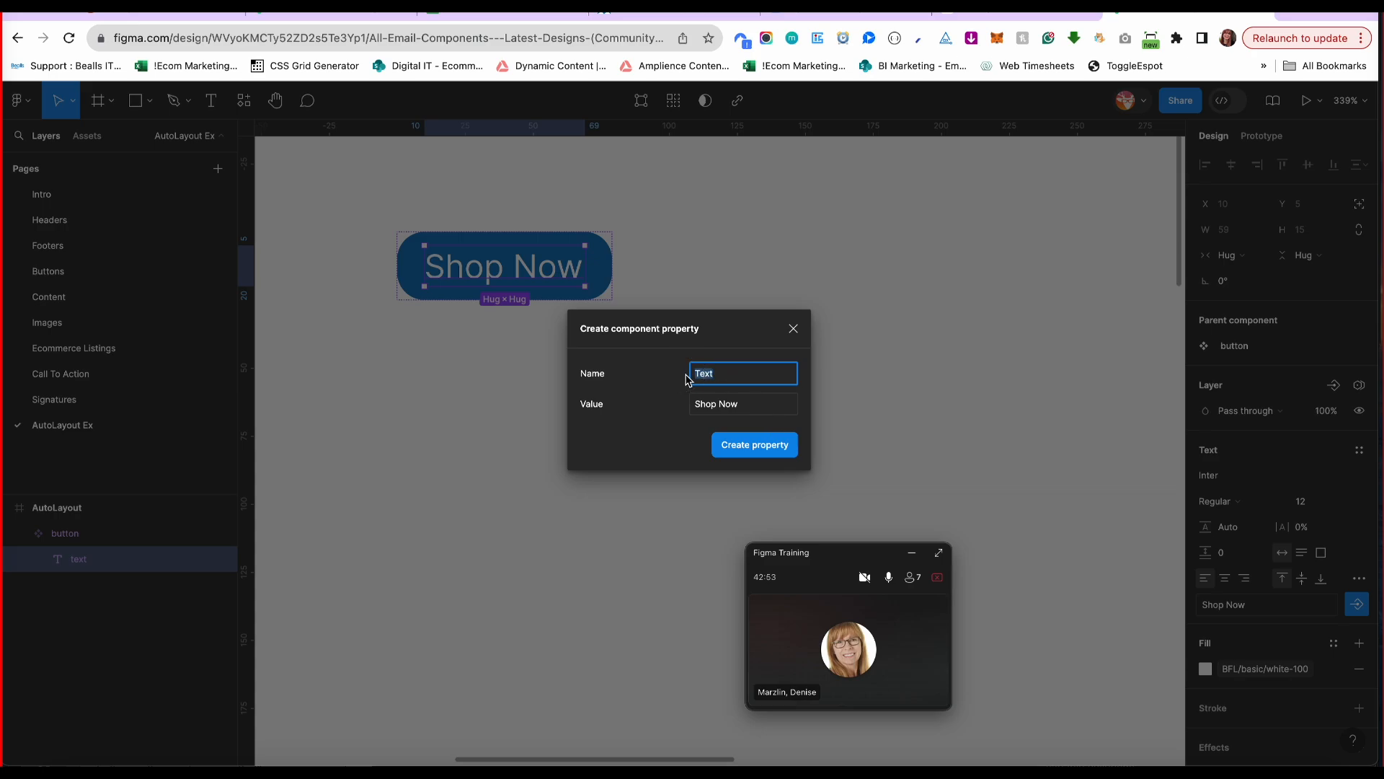
type("change t")
left_click(740, 448)
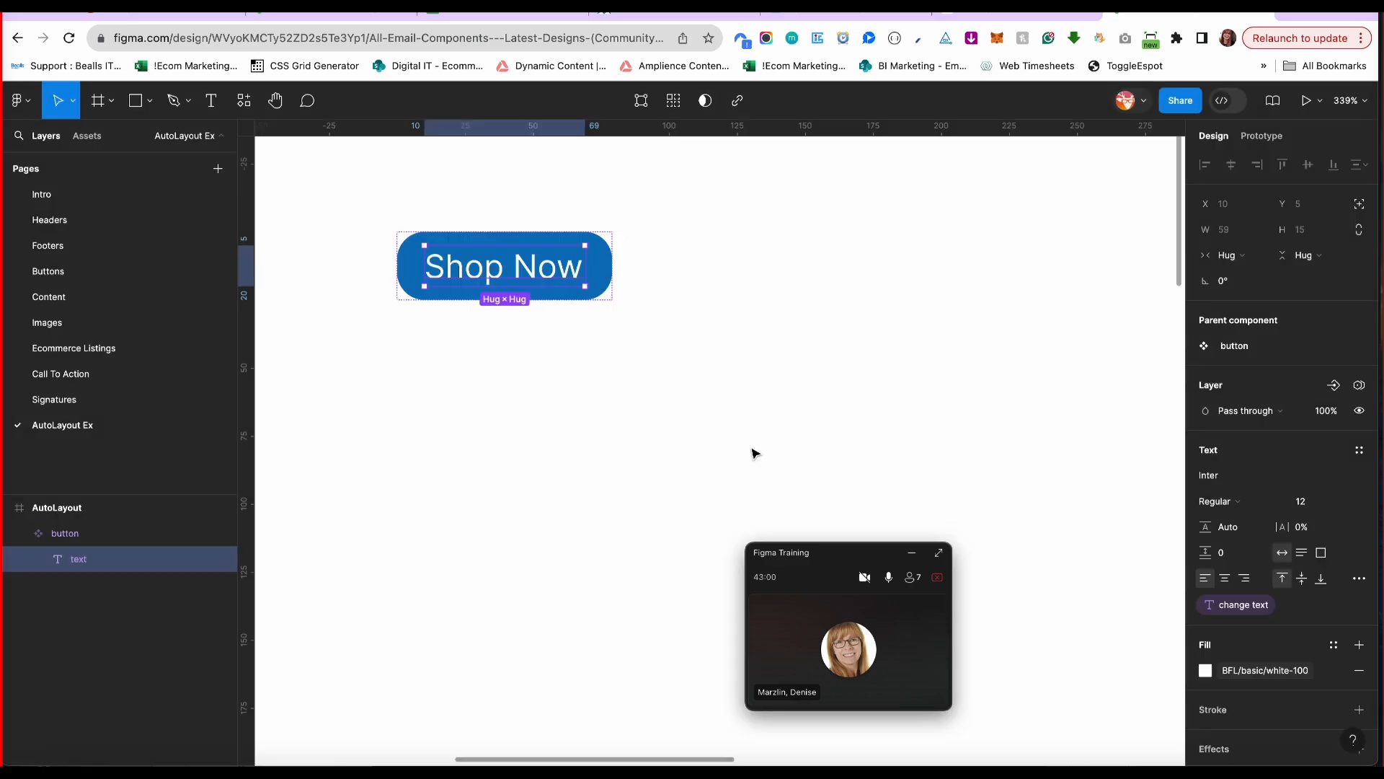
Duplicate the button component and place the instance to the lower right of the original.
left_click(112, 542)
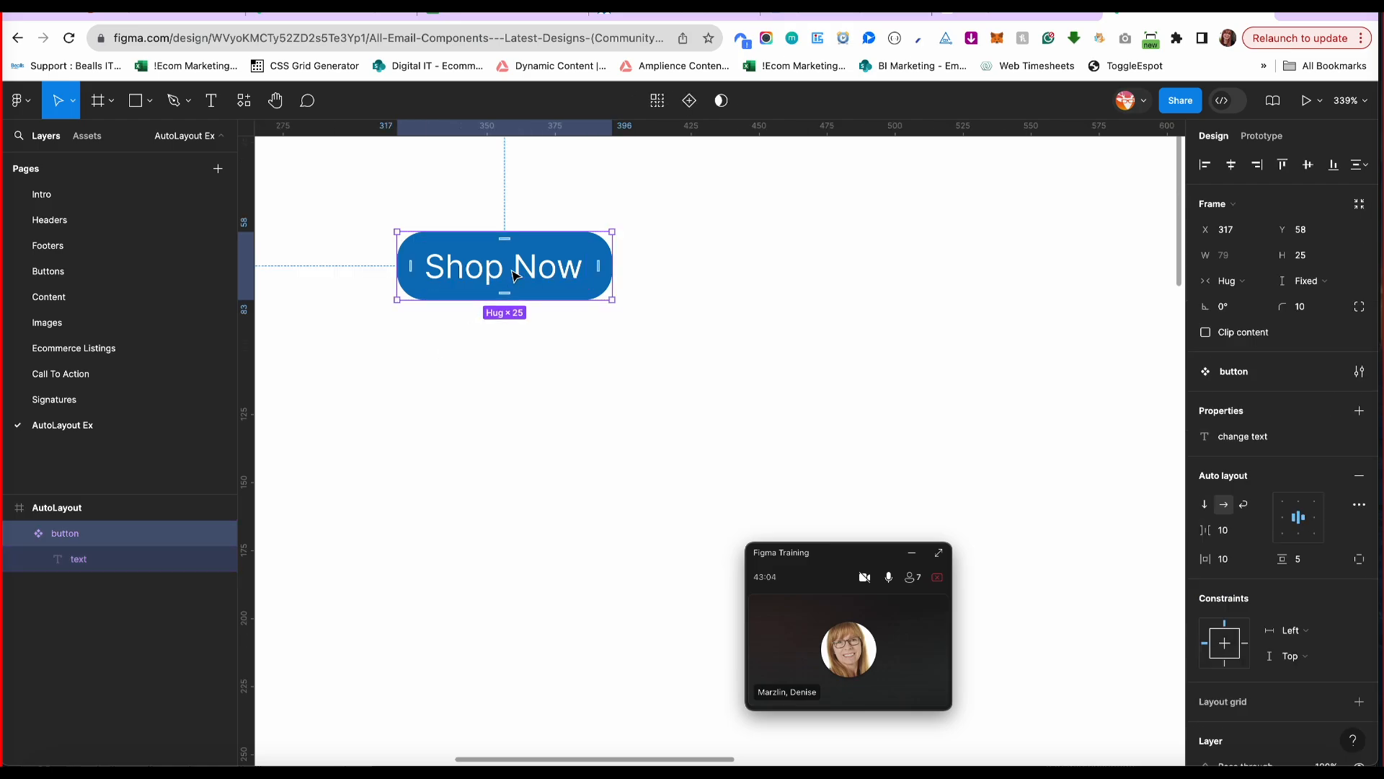
key("super+d")
left_click_drag(554, 294, 944, 371)
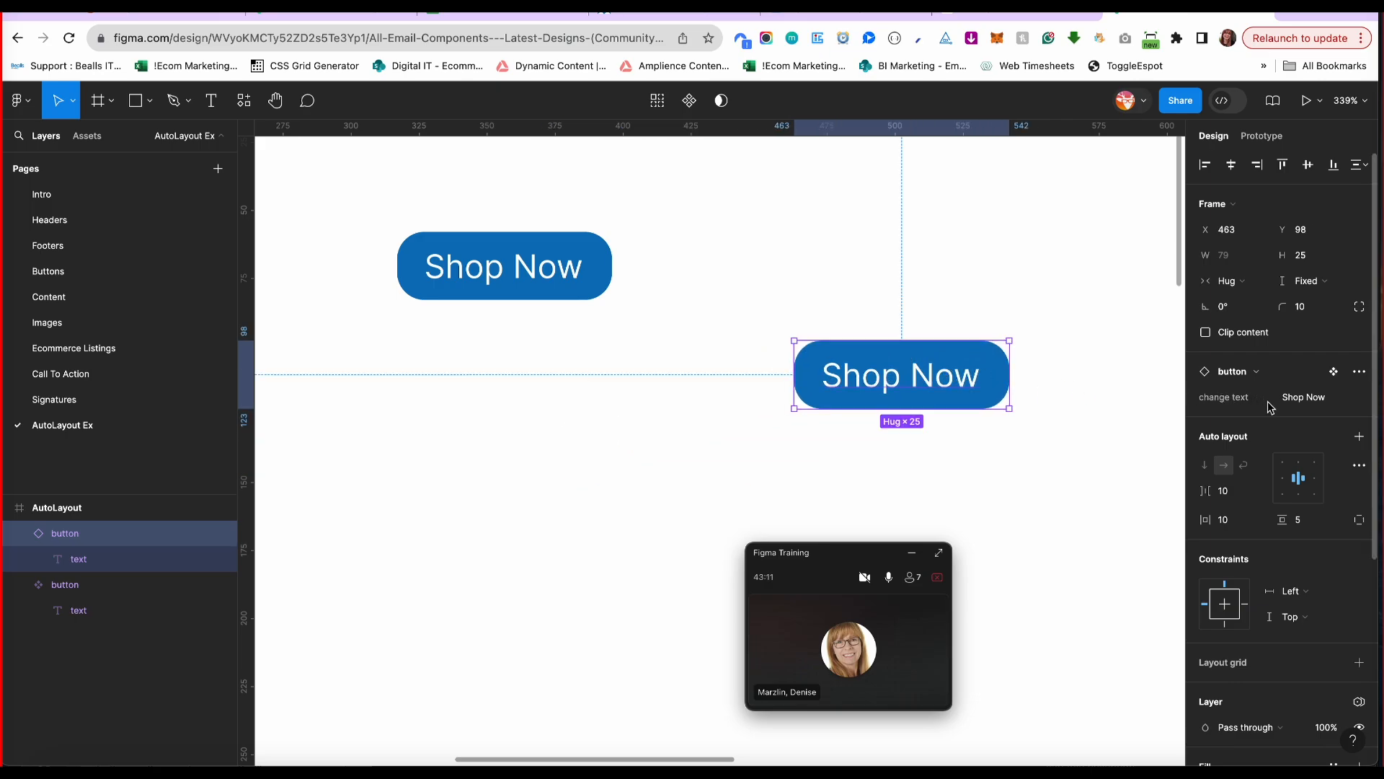
Set the new instance's "change text" property to "Hello!".
left_click(1303, 401)
type("Hello!")
key("Return")
left_click(1004, 448)
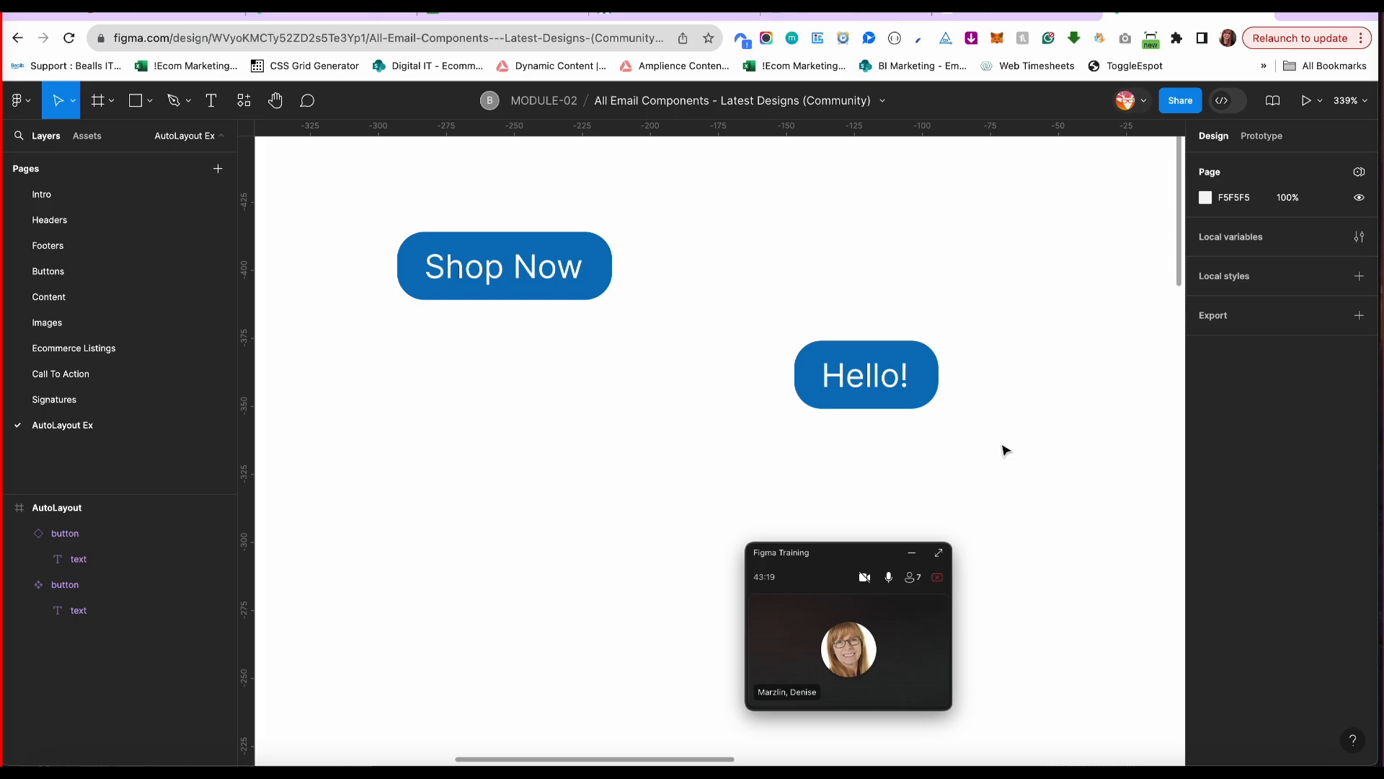
Move the "Hello!" button up and add a copy below it with its "change text" property set to "Click Here!".
left_click_drag(846, 374, 832, 233)
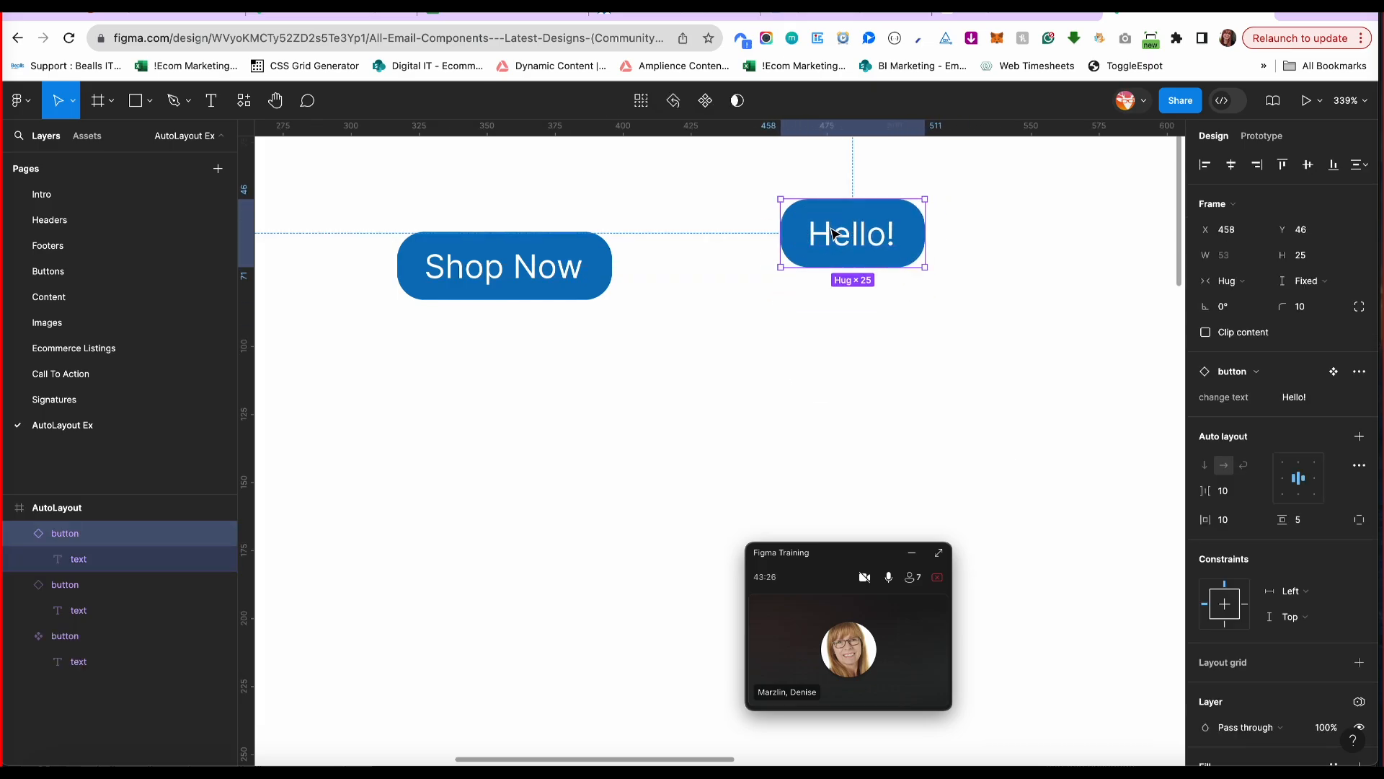
left_click_drag(851, 232, 852, 333)
left_click(1296, 399)
type("Click Here")
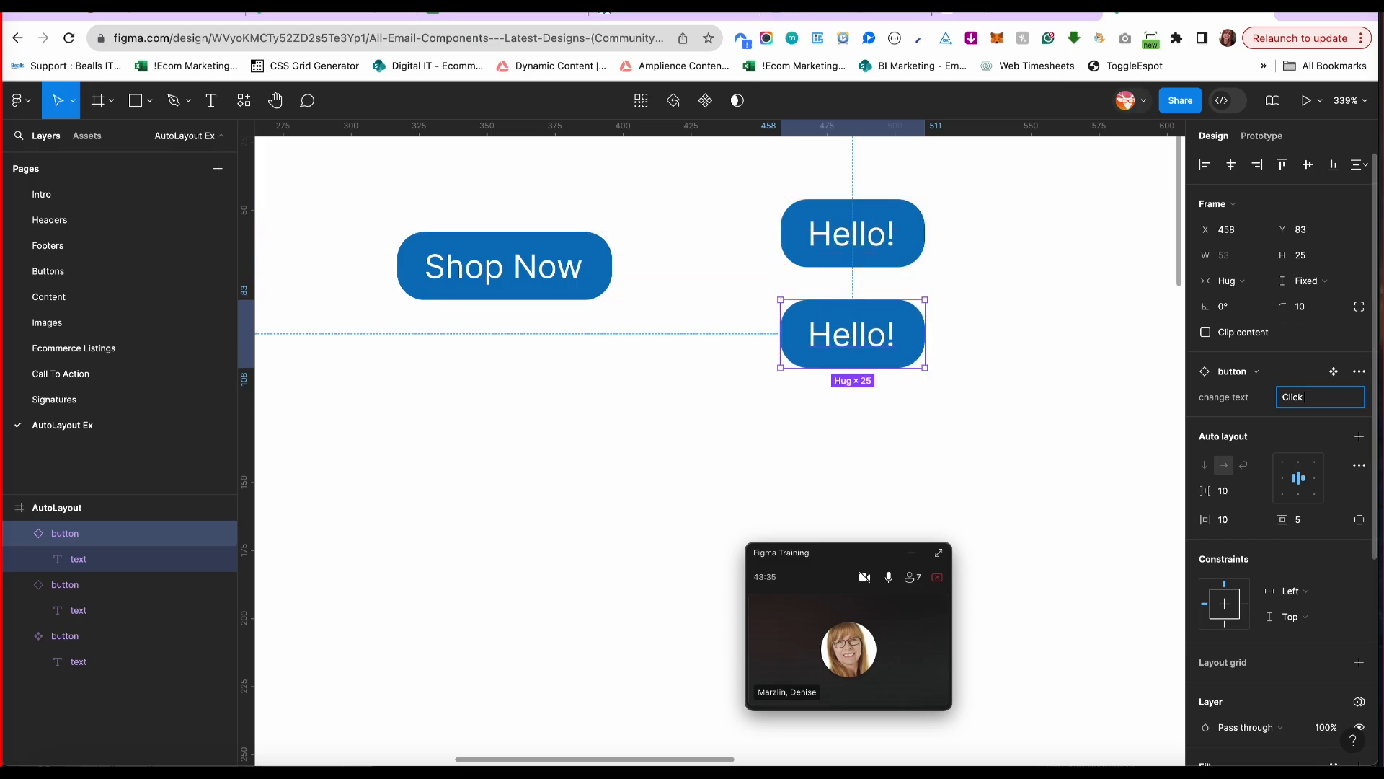
left_click(1035, 365)
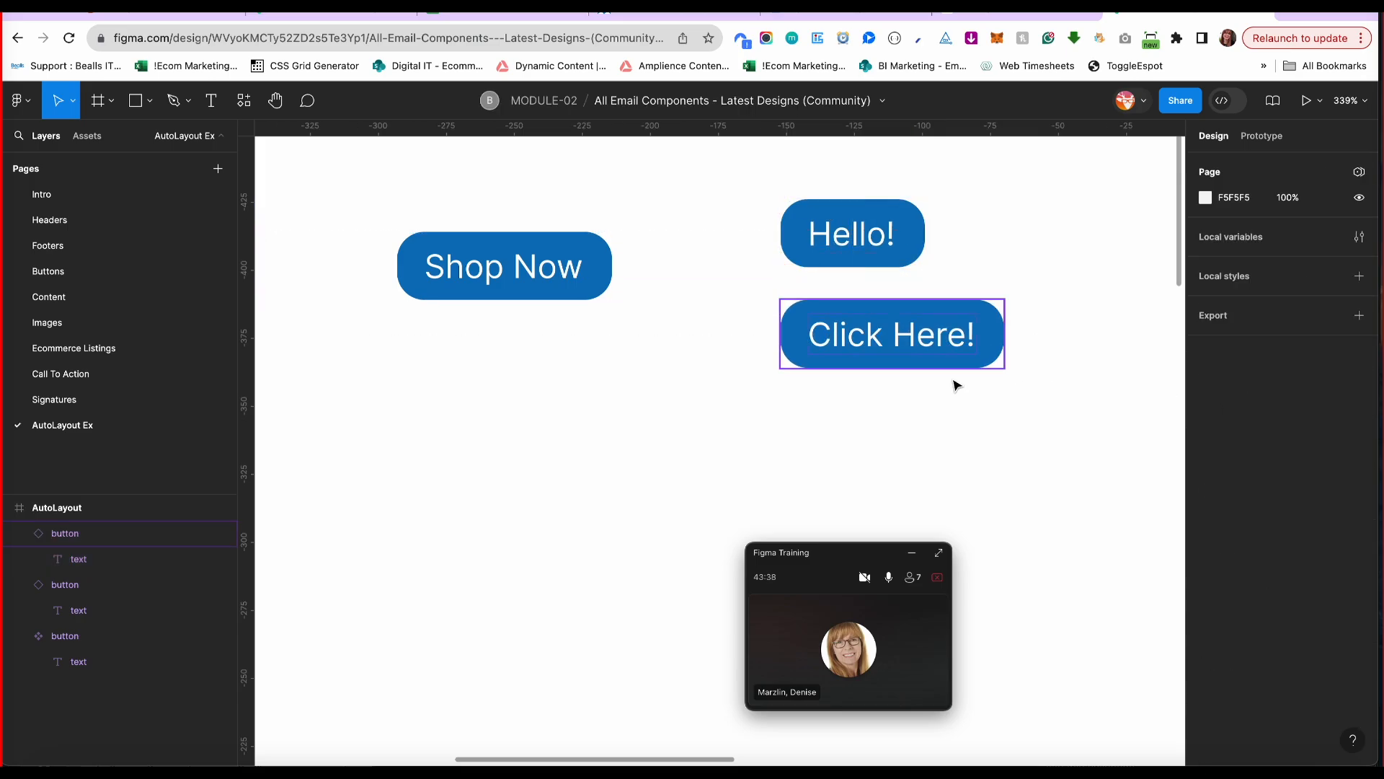
Change the "Click Here!" button's fill to HC/brand/green-100 and move the button further below "Hello!".
left_click(889, 358)
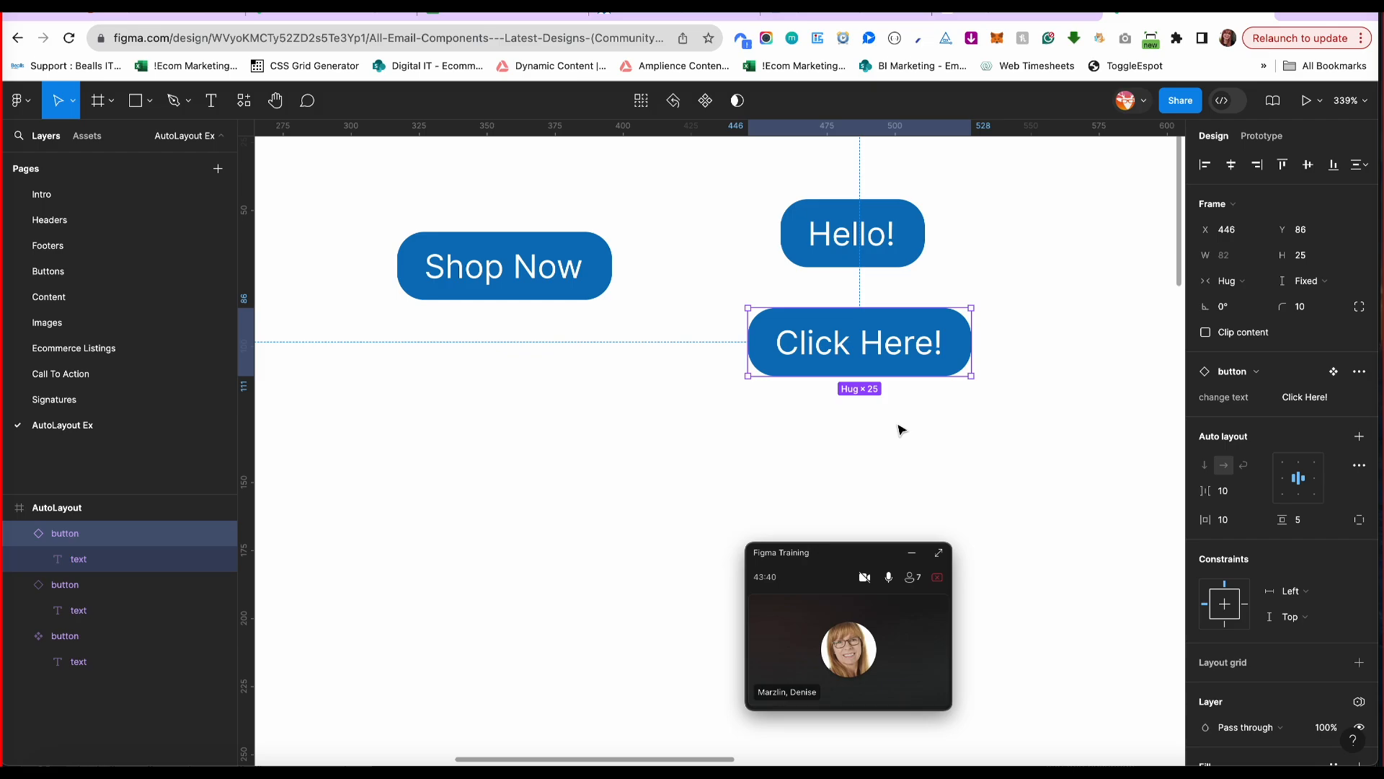
scroll(1283, 433, "down", 5)
left_click(1205, 497)
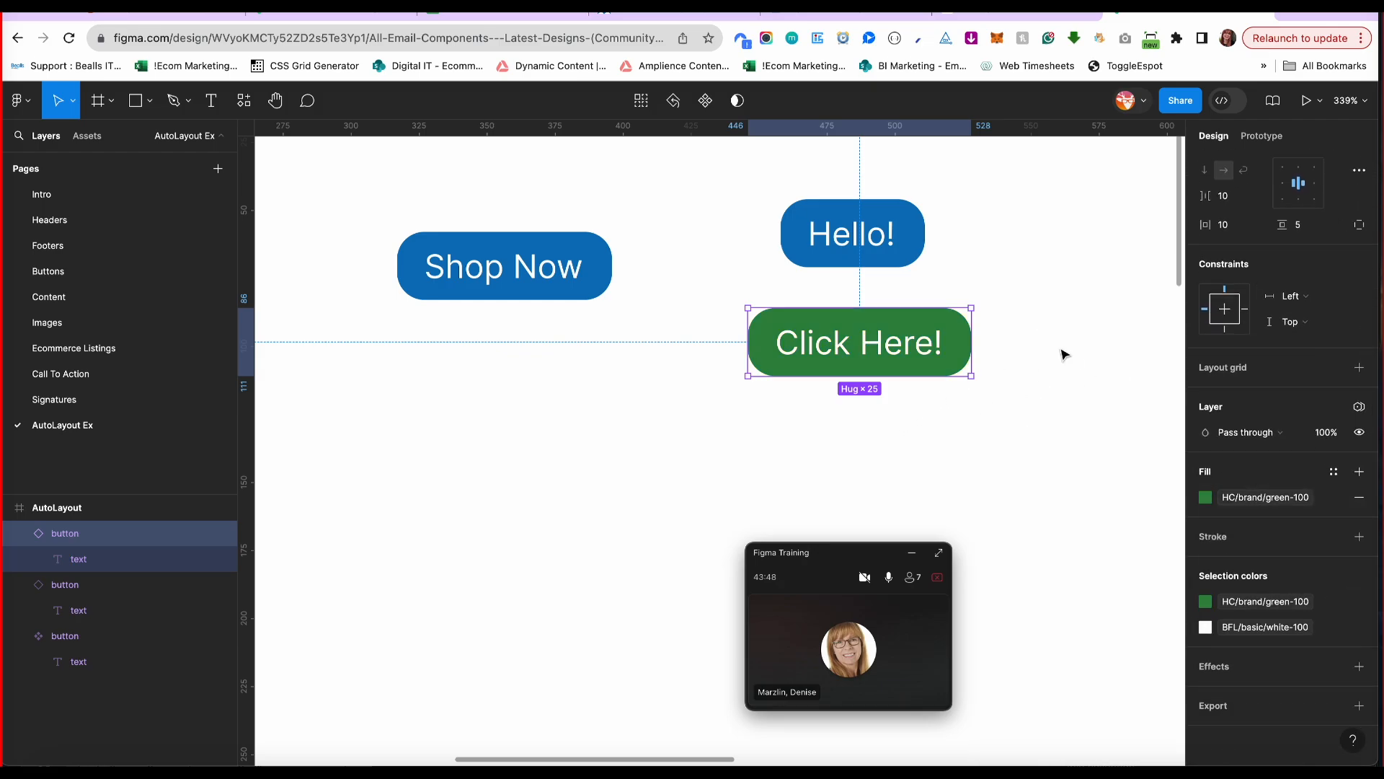
left_click(1063, 353)
left_click_drag(886, 344, 901, 384)
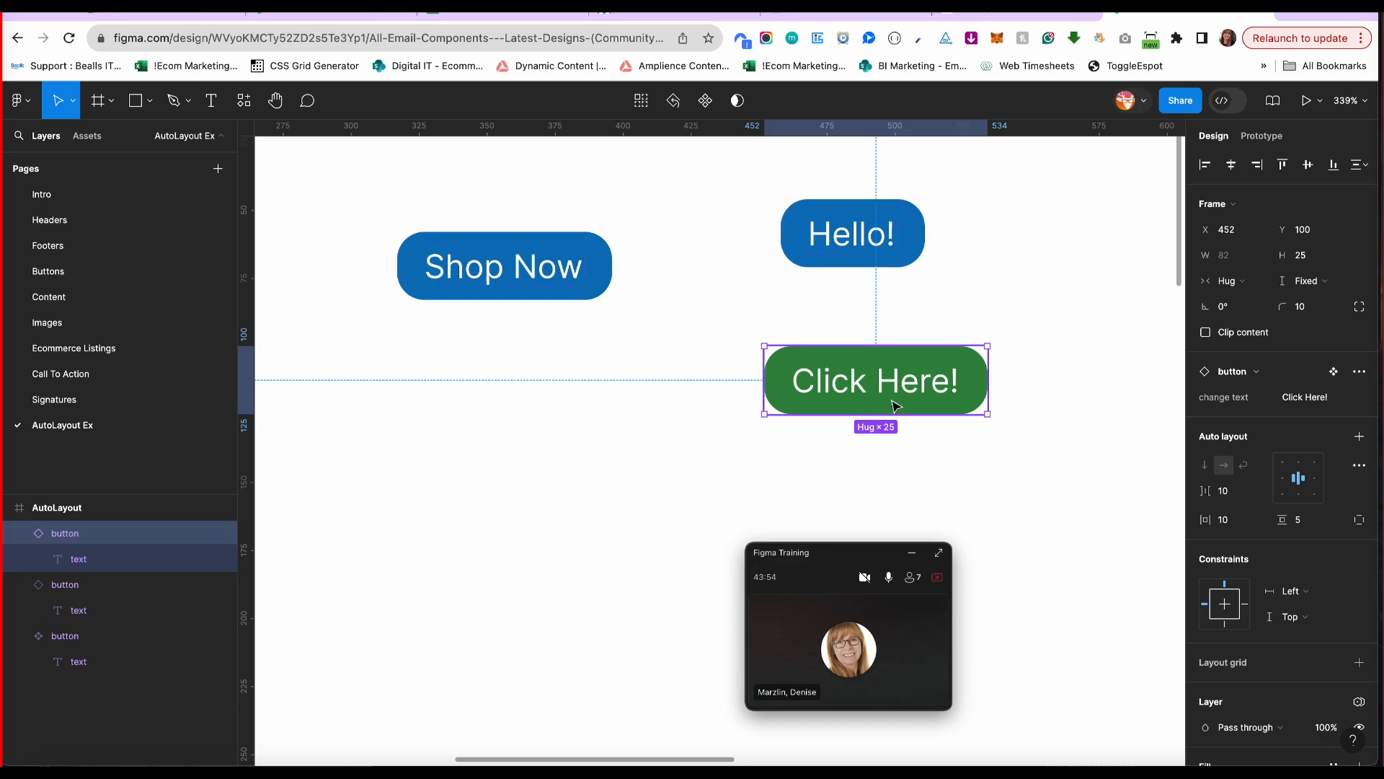
Change the original "Shop Now" button component's fill to BLS/brand/red-100 and check the "Hello!" and "Click Here!" instances.
left_click(587, 267)
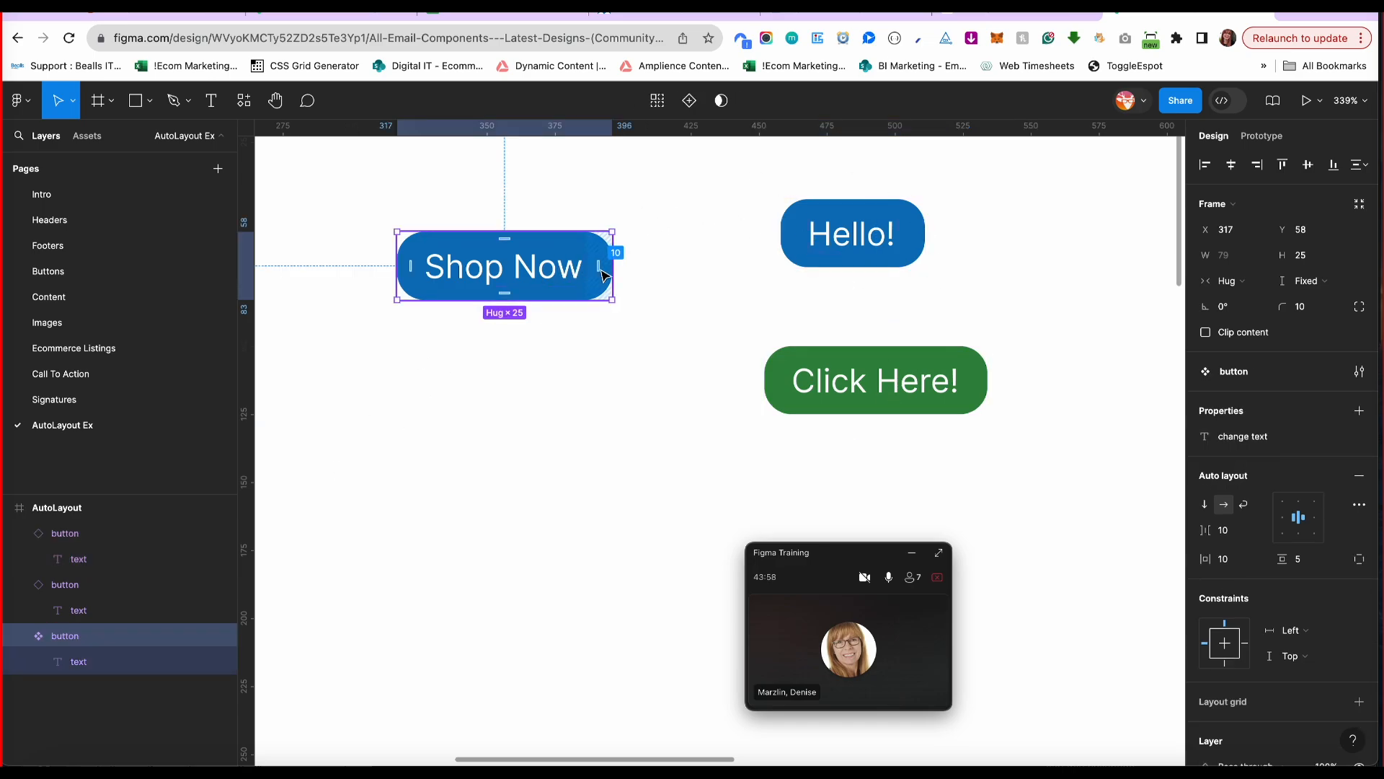
scroll(1208, 503, "down", 5)
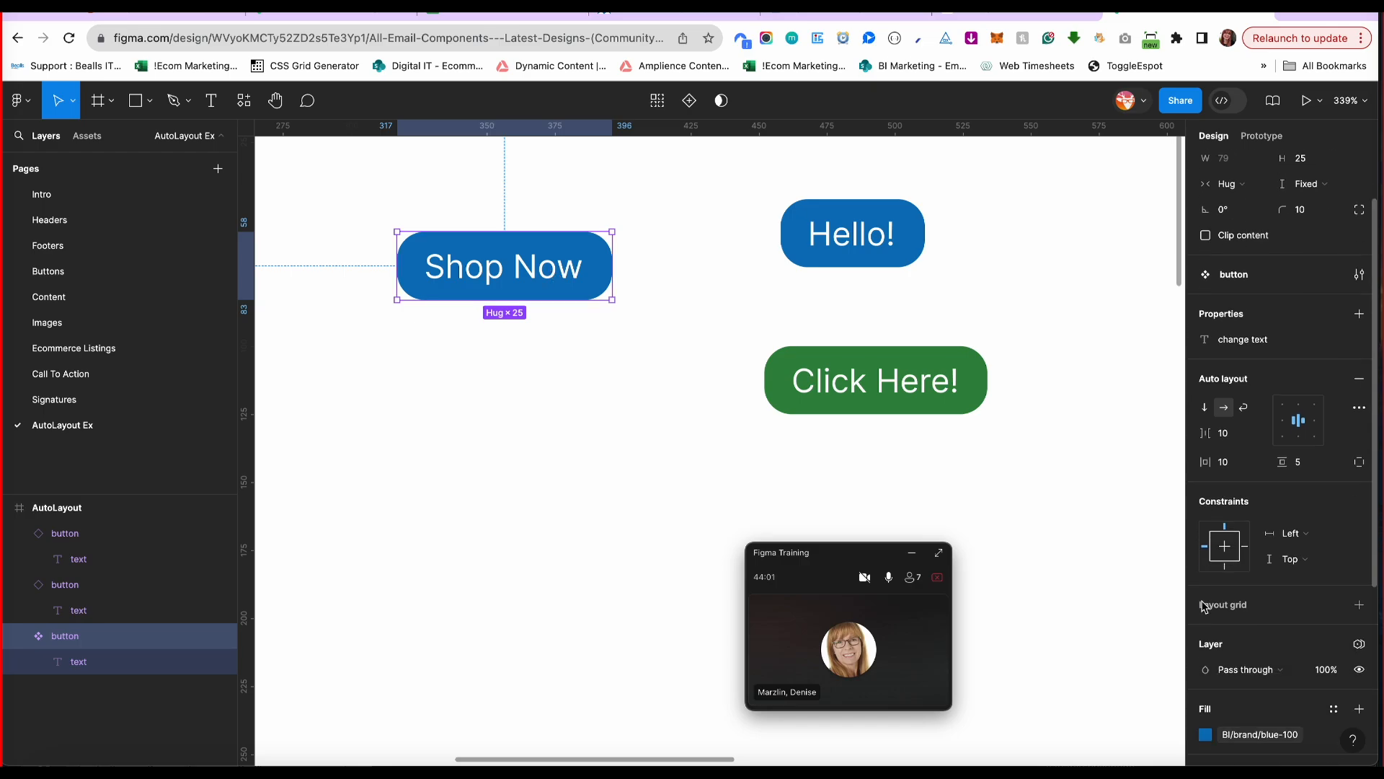
left_click(1208, 500)
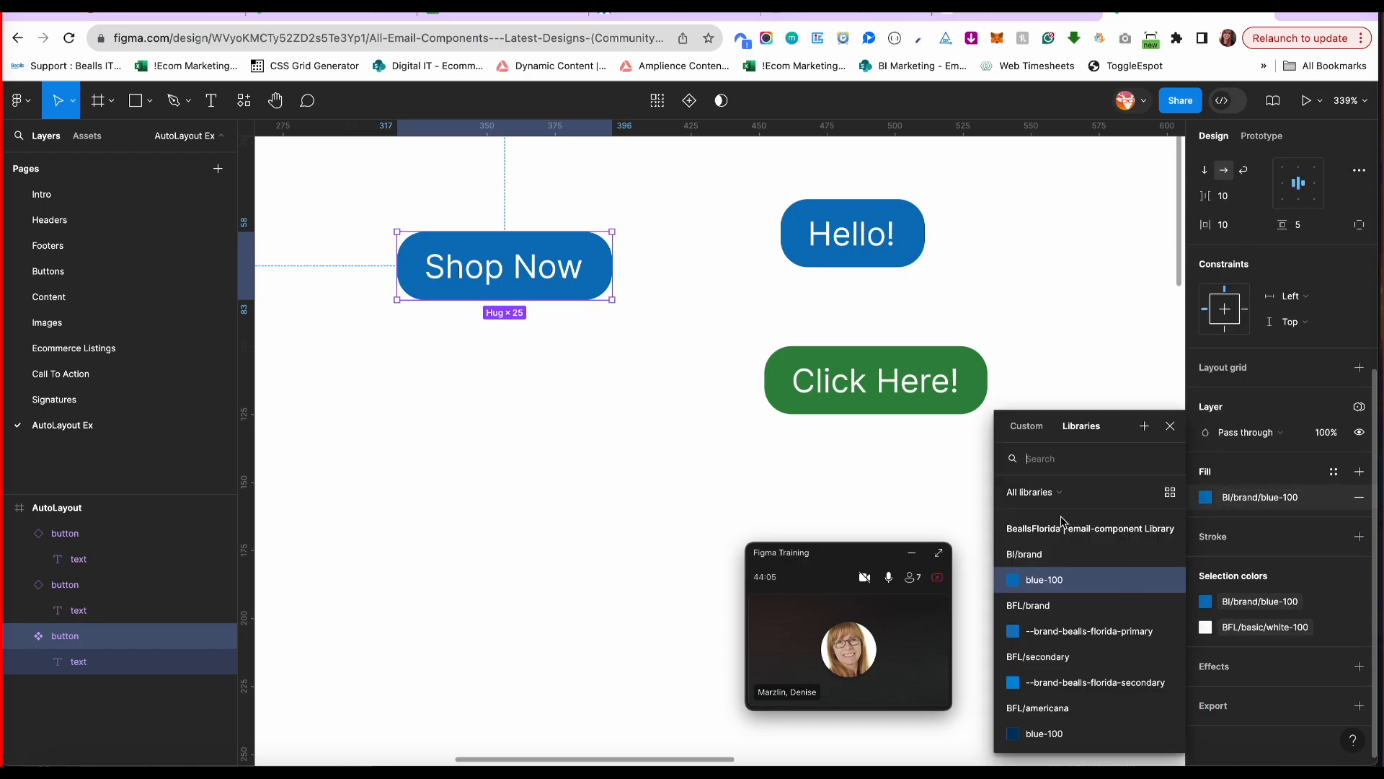
left_click(1040, 458)
type("red")
left_click(1044, 579)
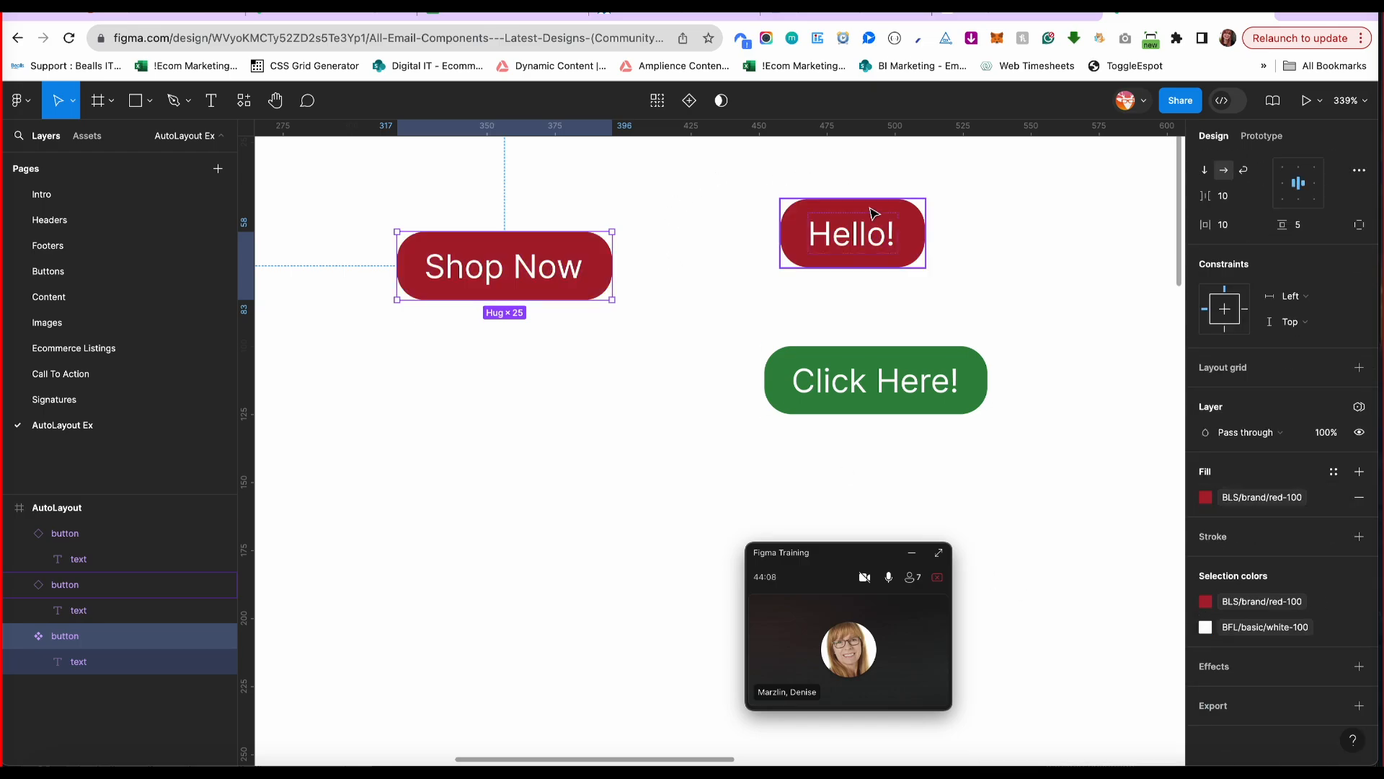
left_click(875, 243)
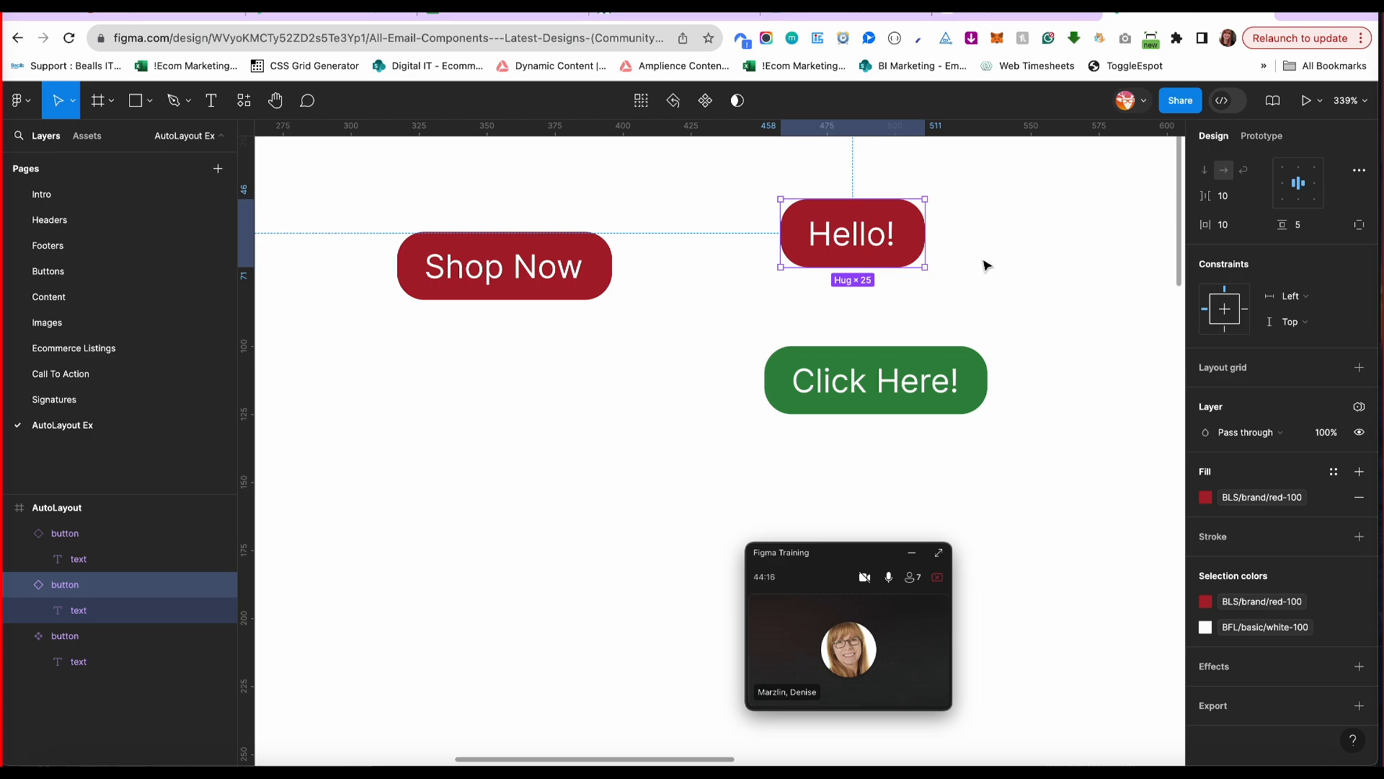
left_click(970, 369)
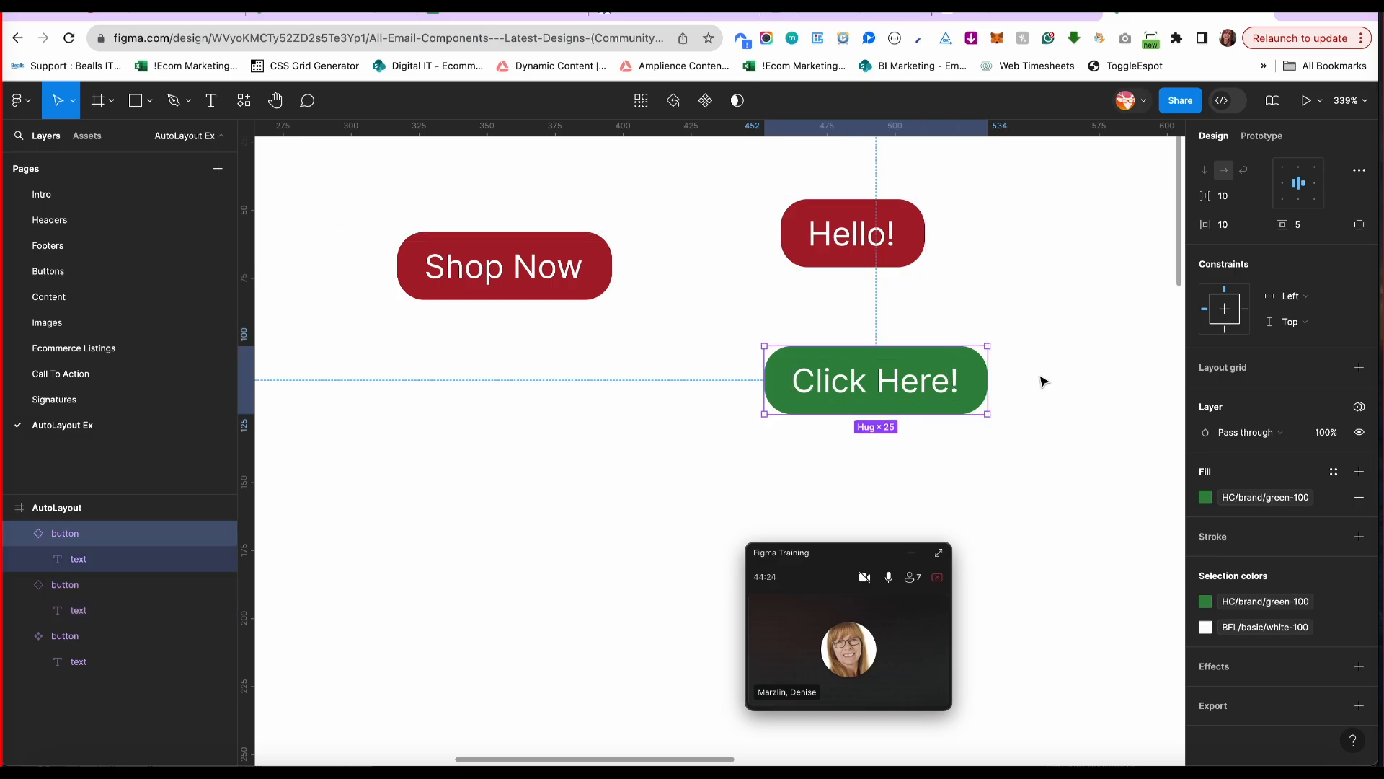
Delete the "Hello!" and "Click Here!" button instances, leaving only the original component.
left_click_drag(1050, 147, 746, 455)
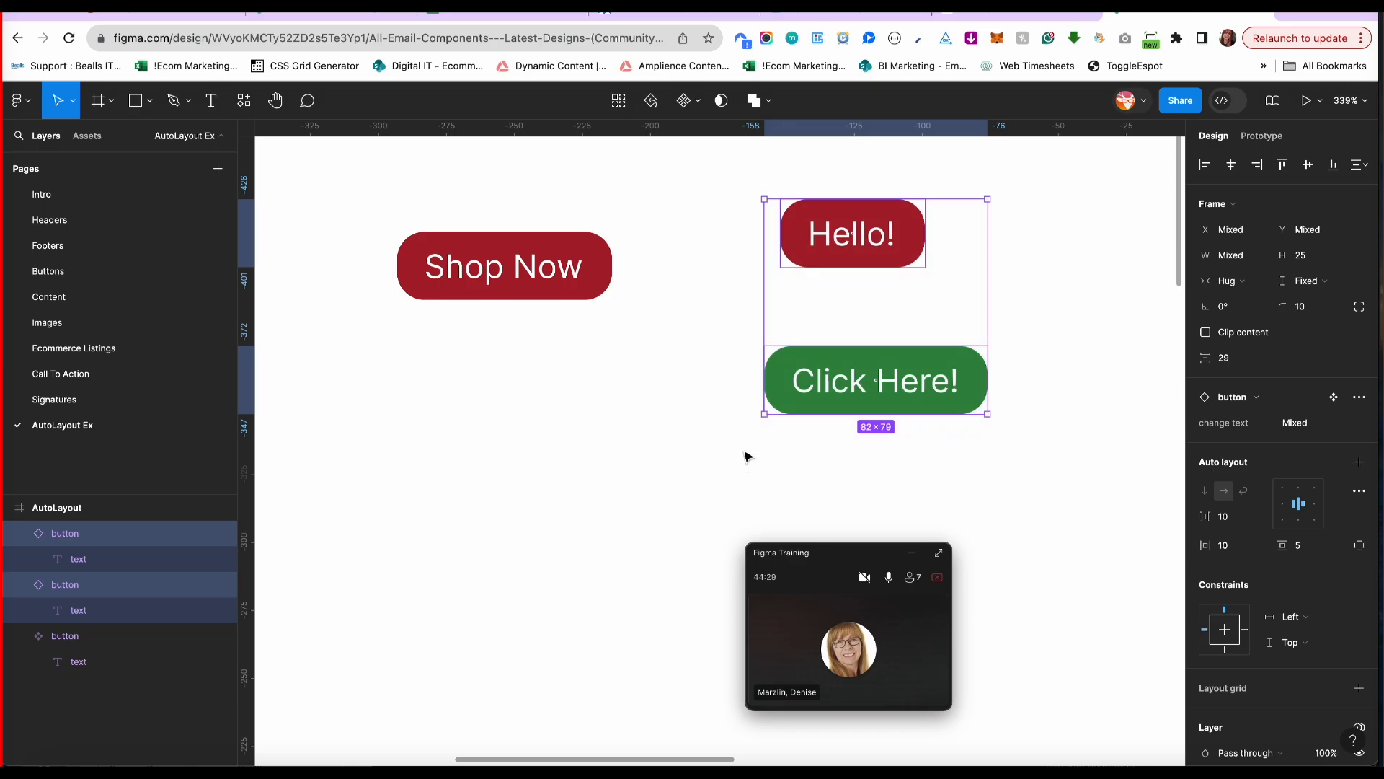
key("Delete")
left_click(598, 288)
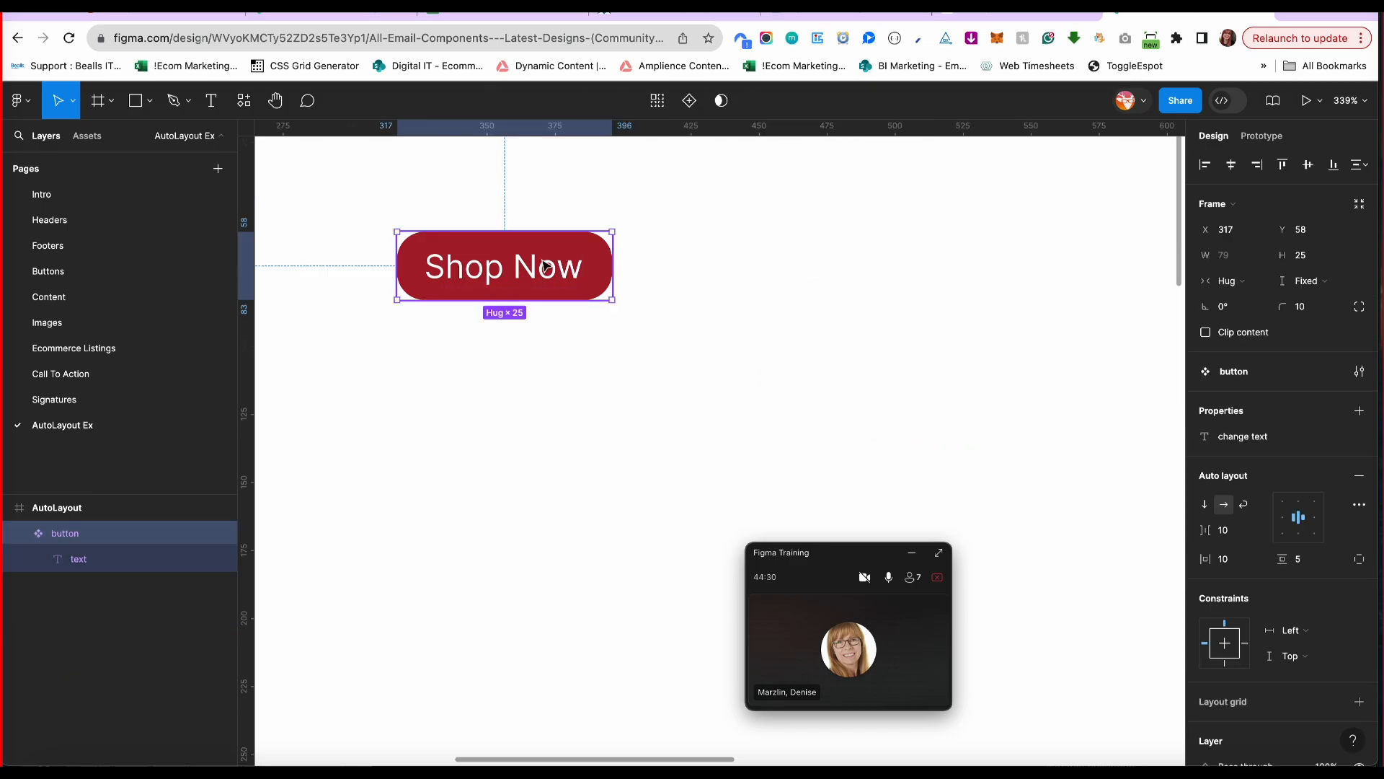
left_click(611, 339)
Draw a rectangle about 62 × 23 below the "Shop Now" button and a wider one about 143 × 25 to its right.
scroll(625, 379, "down", 1)
scroll(619, 397, "right", 2)
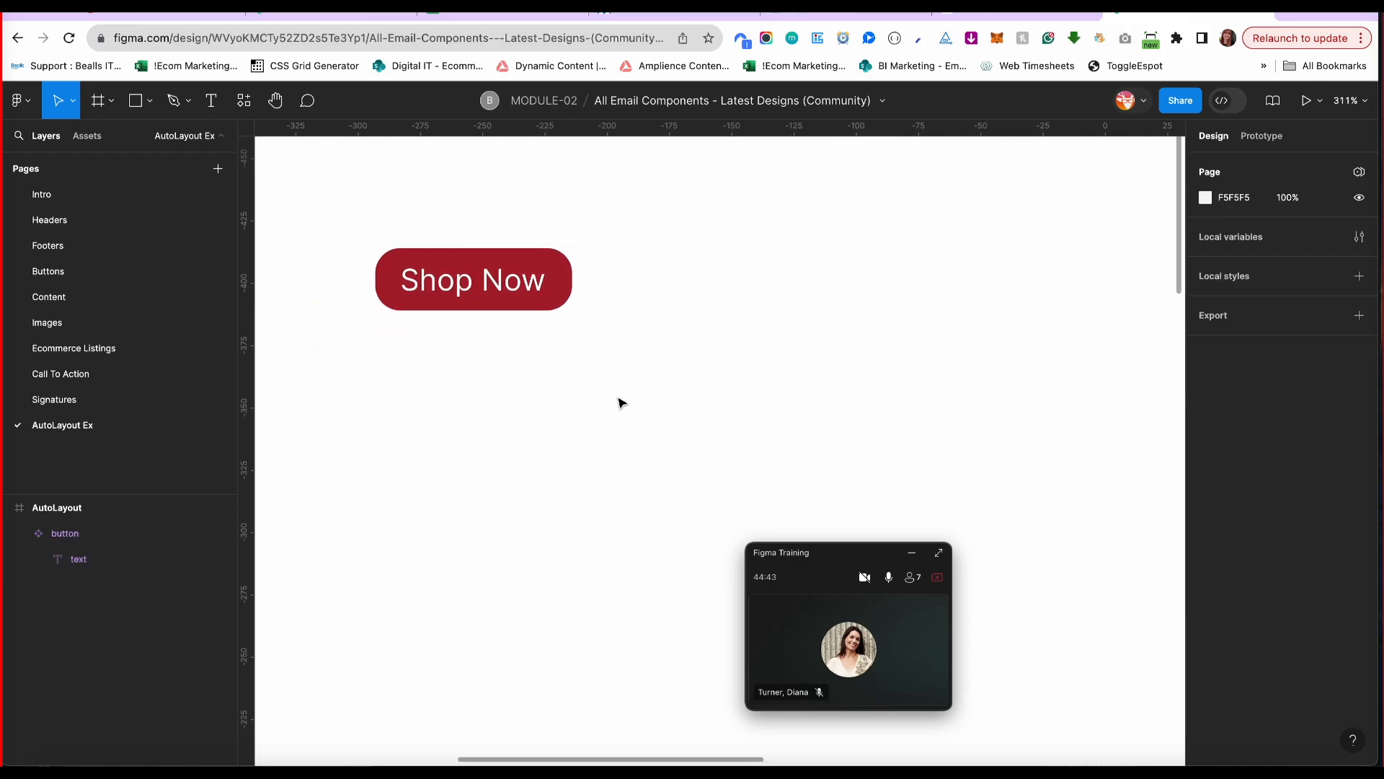
scroll(619, 401, "right", 2)
left_click(589, 298)
scroll(500, 364, "down", 2)
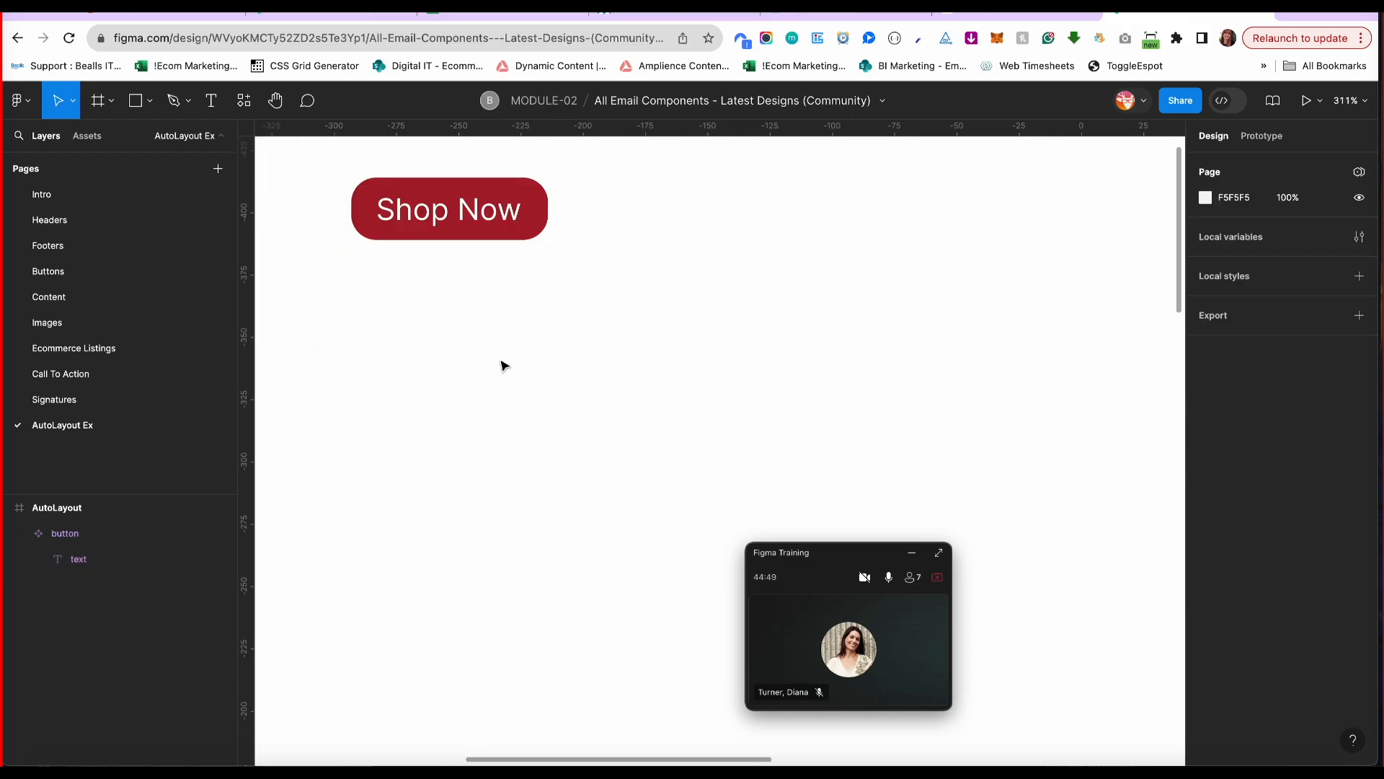
left_click(150, 102)
left_click(147, 142)
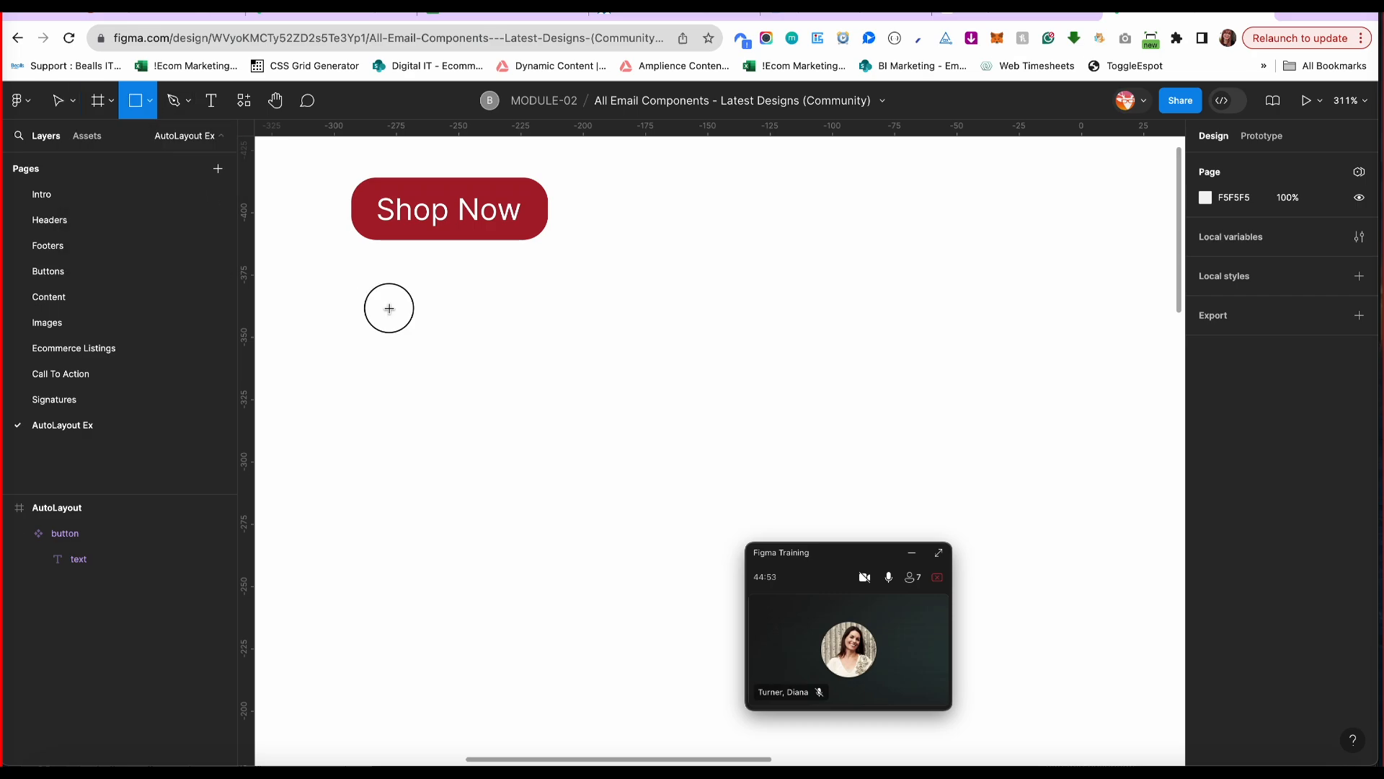
left_click_drag(389, 307, 543, 364)
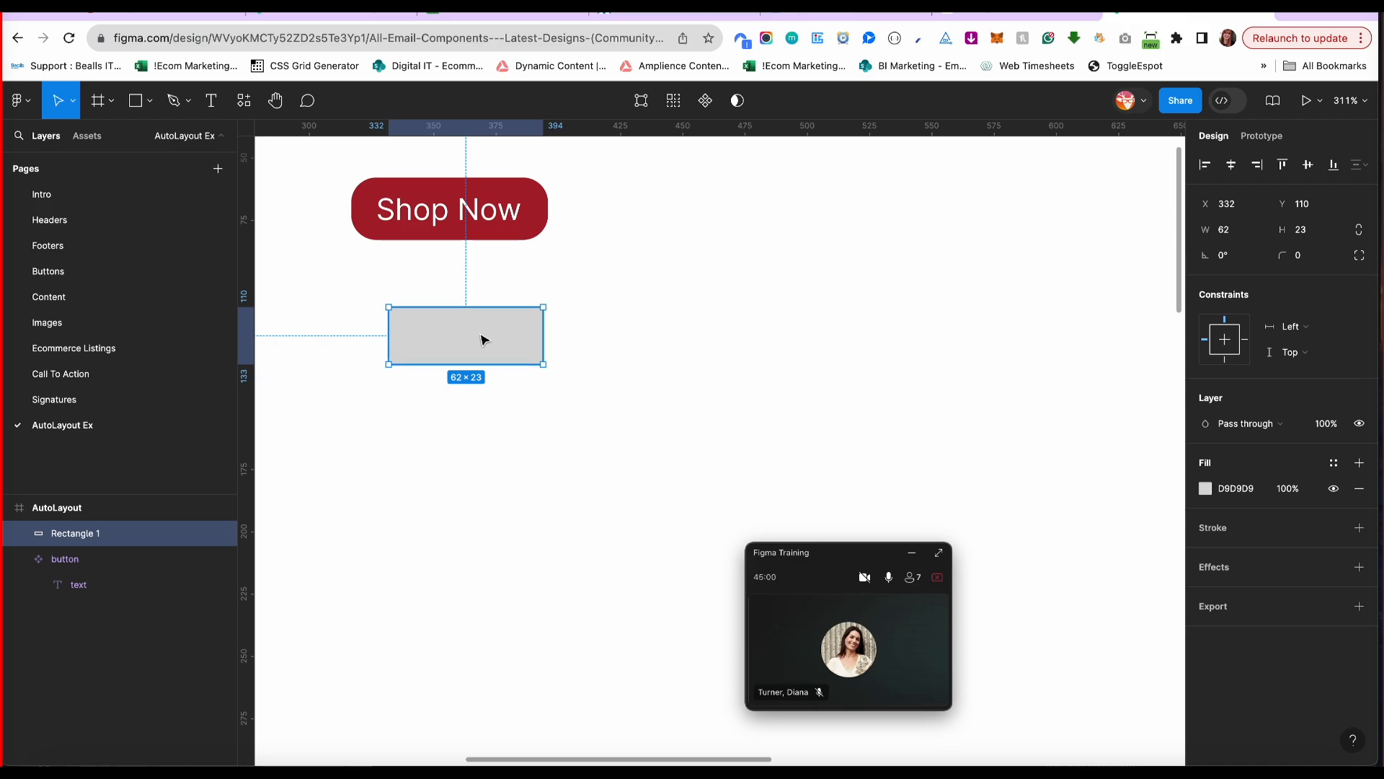
left_click_drag(481, 339, 585, 448)
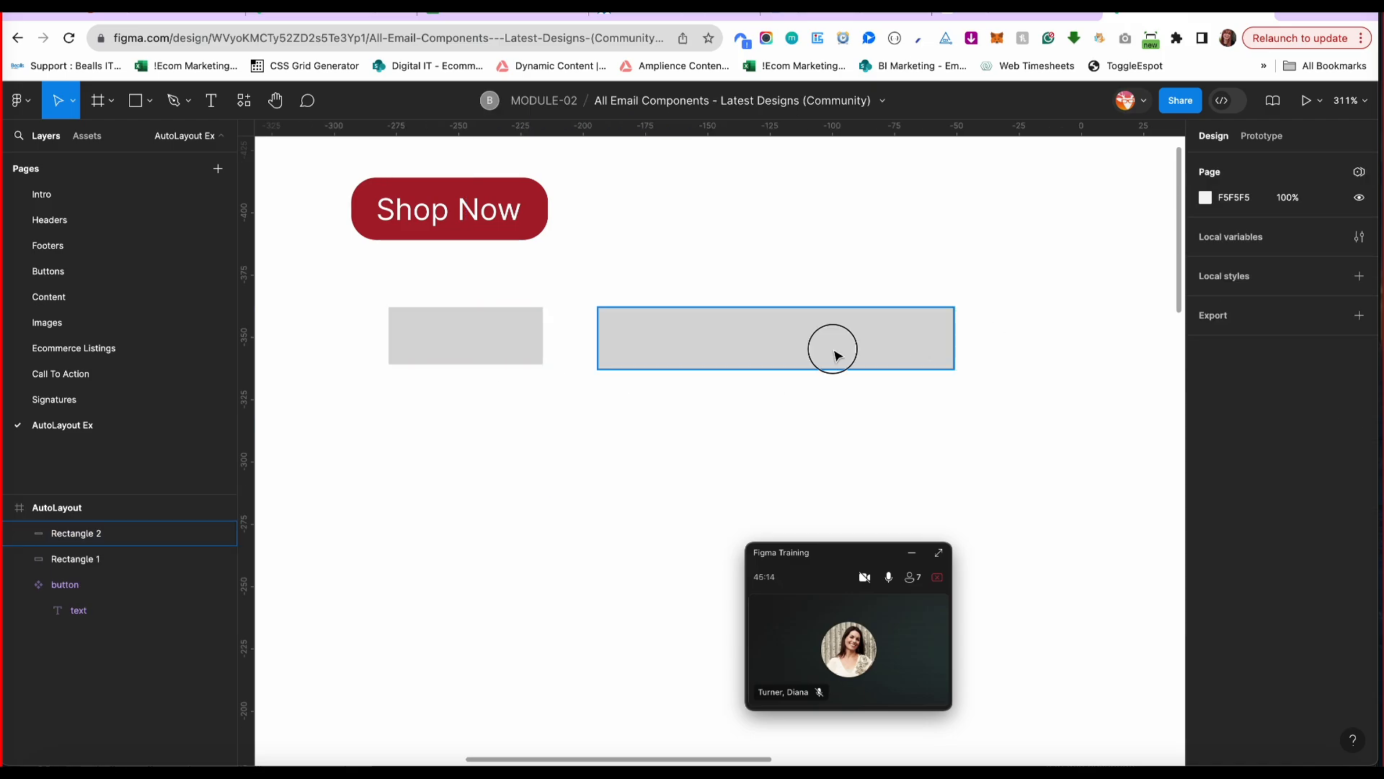
left_click(835, 353)
Fill the smaller rectangle with light red EF7474.
key("Tab")
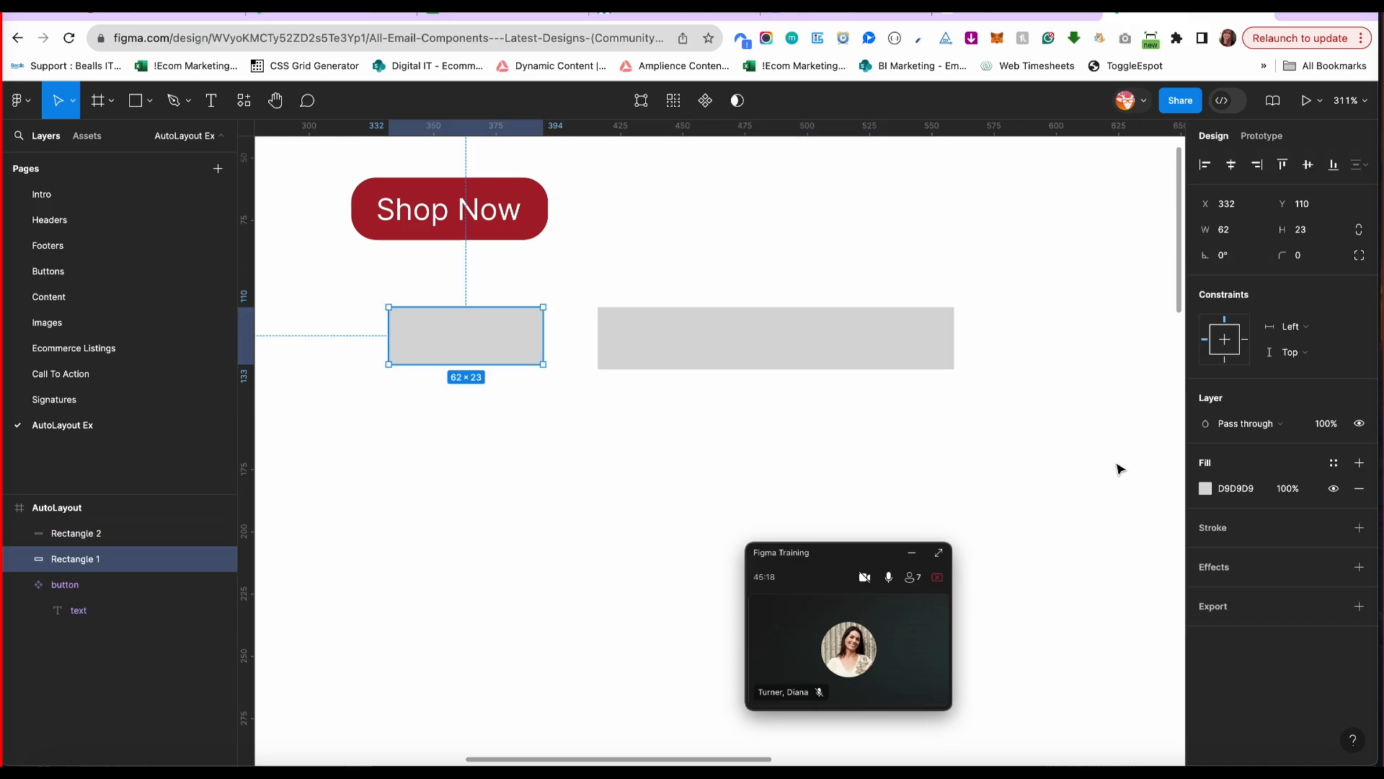
left_click(1205, 488)
left_click(1092, 367)
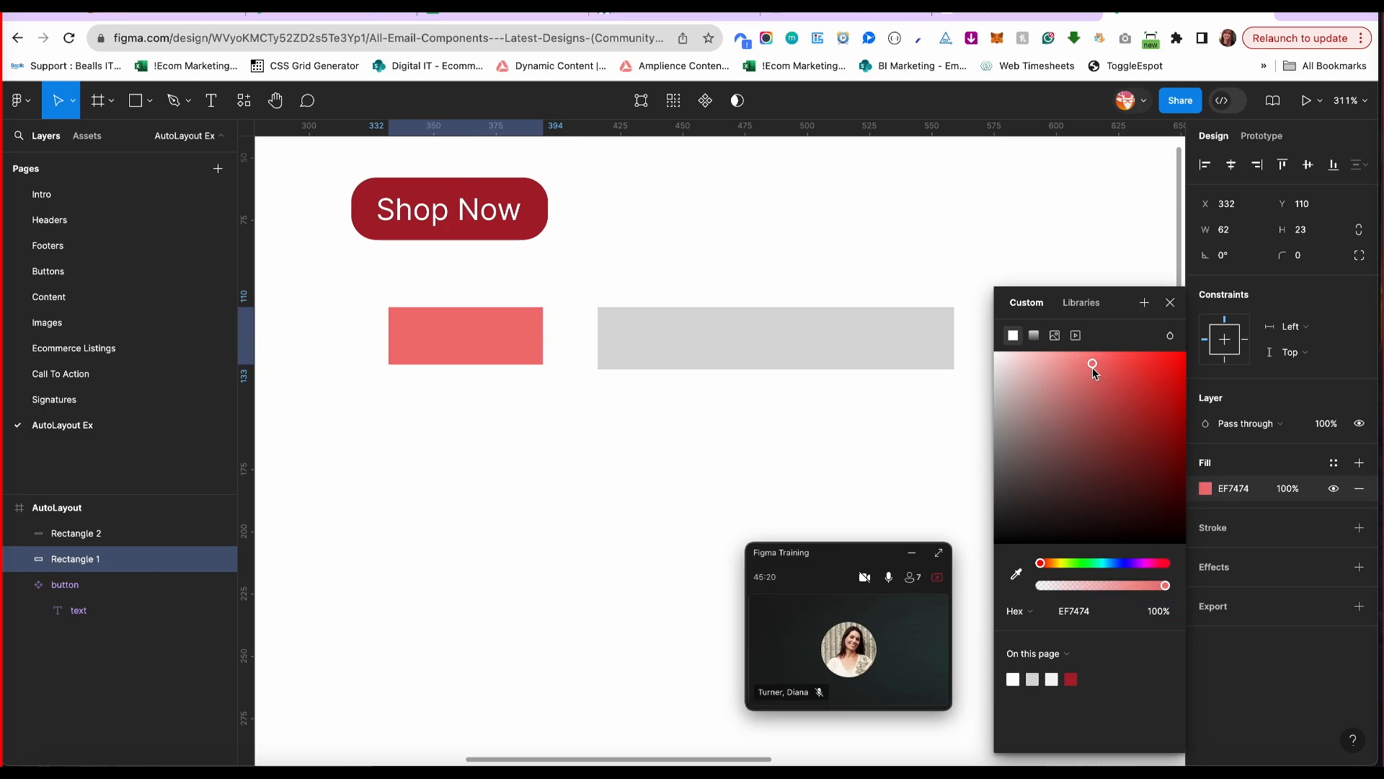
Fill the wider rectangle with green 65DC51.
left_click(791, 311)
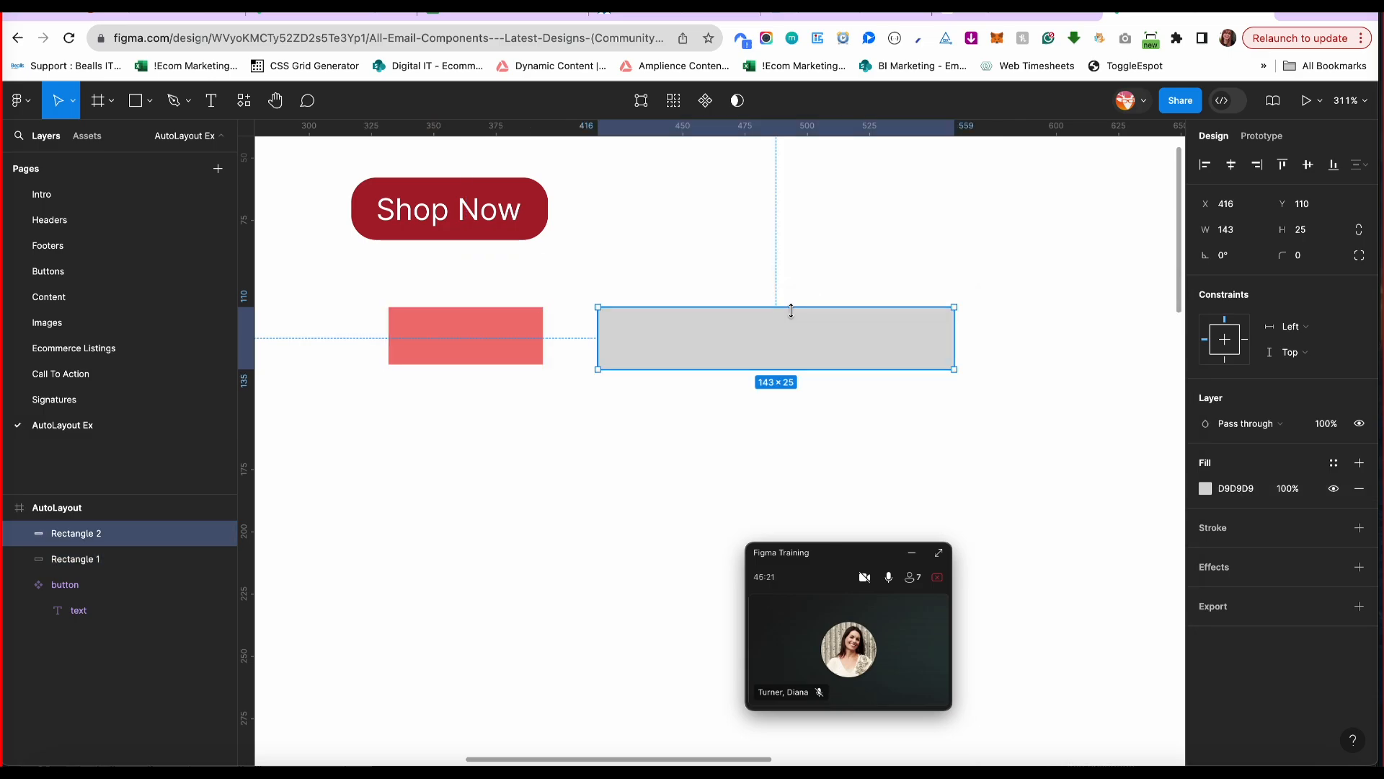
left_click(1205, 489)
left_click(1093, 566)
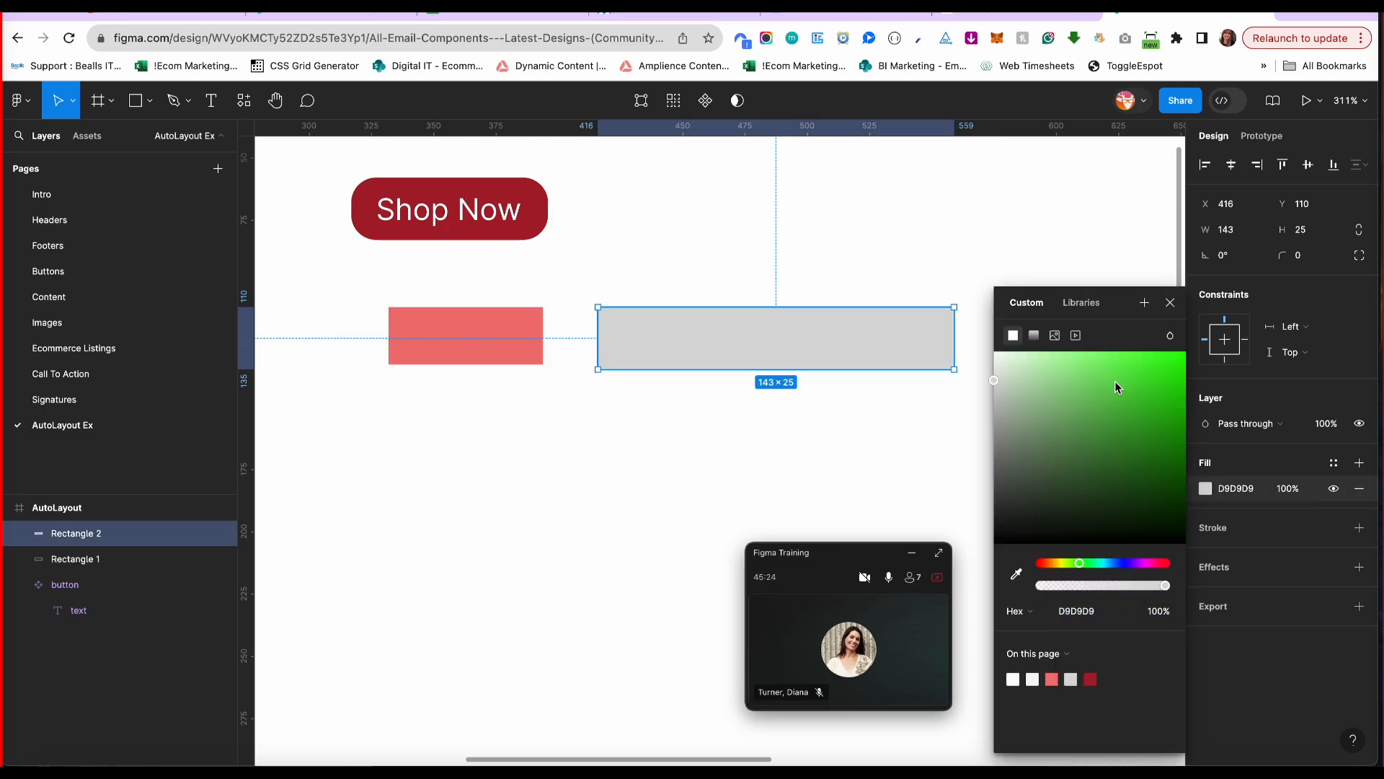
left_click(1114, 381)
left_click(843, 430)
Bring the red rectangle in front of the green one and place it vertically centered near the green rectangle's left end.
left_click_drag(75, 559, 77, 527)
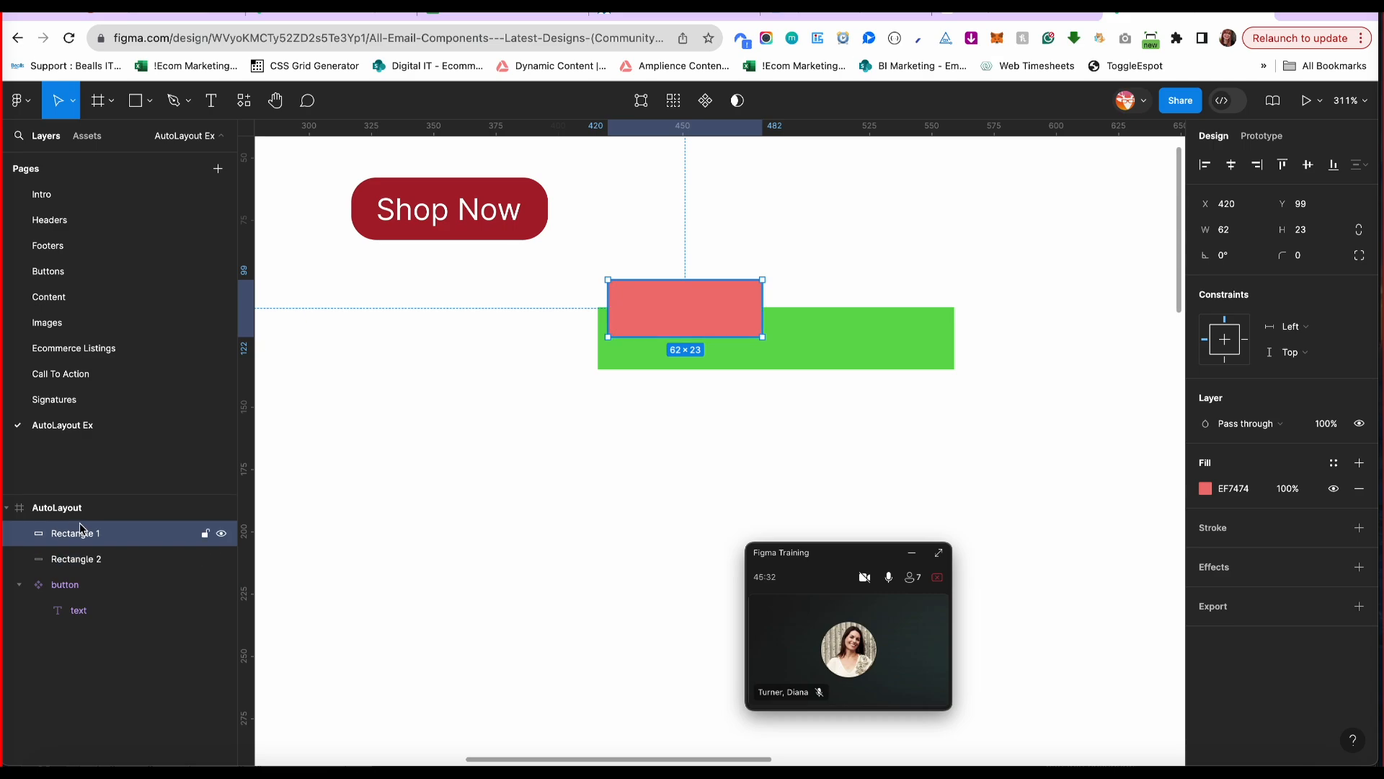
left_click(685, 314)
left_click_drag(685, 317, 686, 341)
left_click(822, 343, "shift")
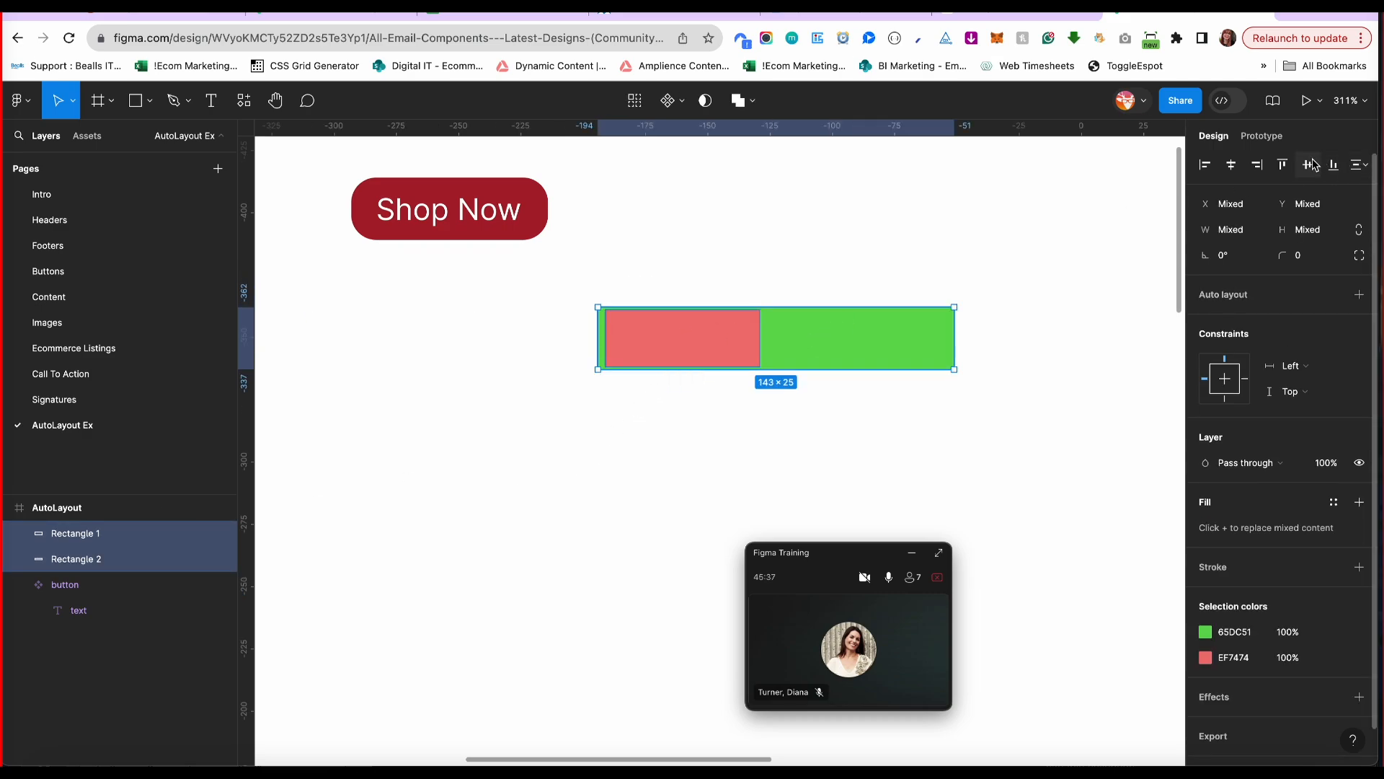
left_click(800, 269)
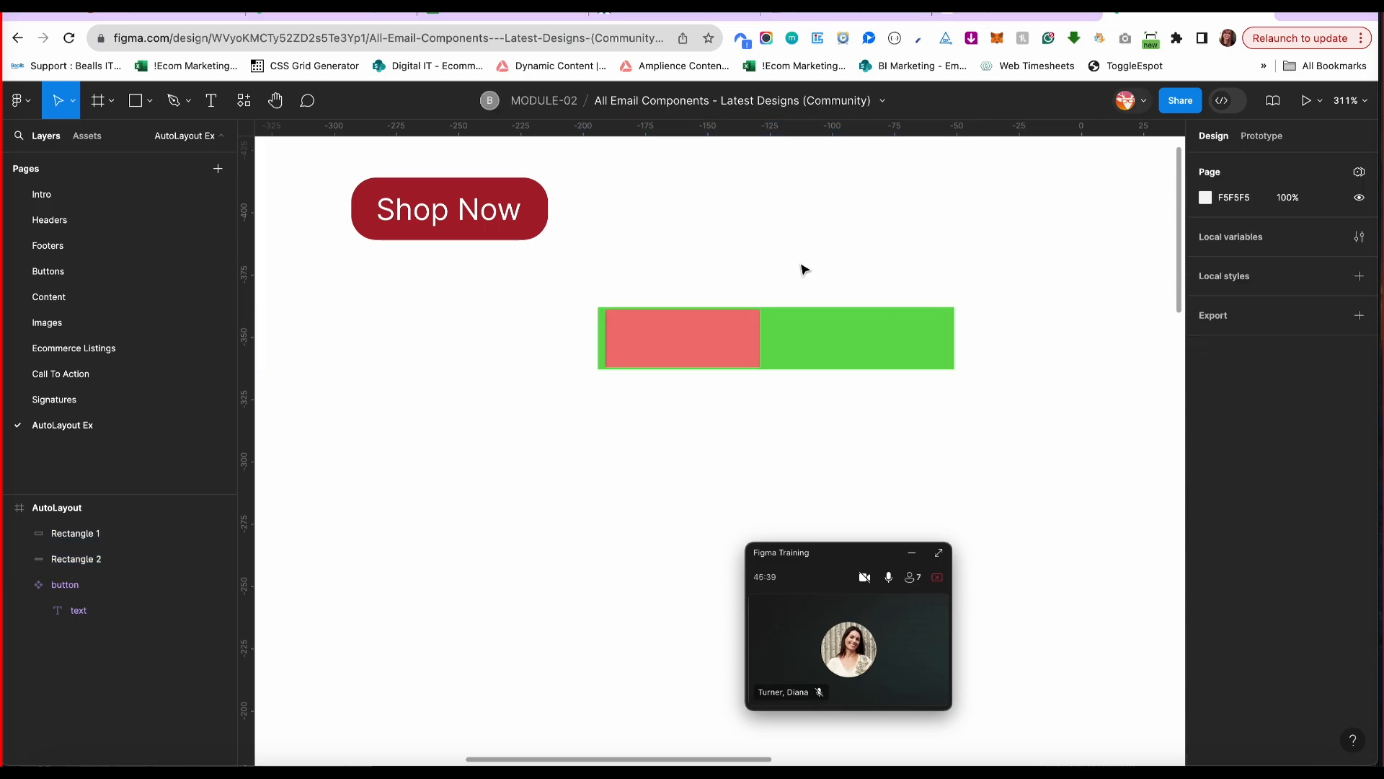
Move the red rectangle to the middle of the green one and add auto layout to both.
left_click(723, 349)
left_click_drag(723, 349, 816, 354)
left_click(883, 353, "shift")
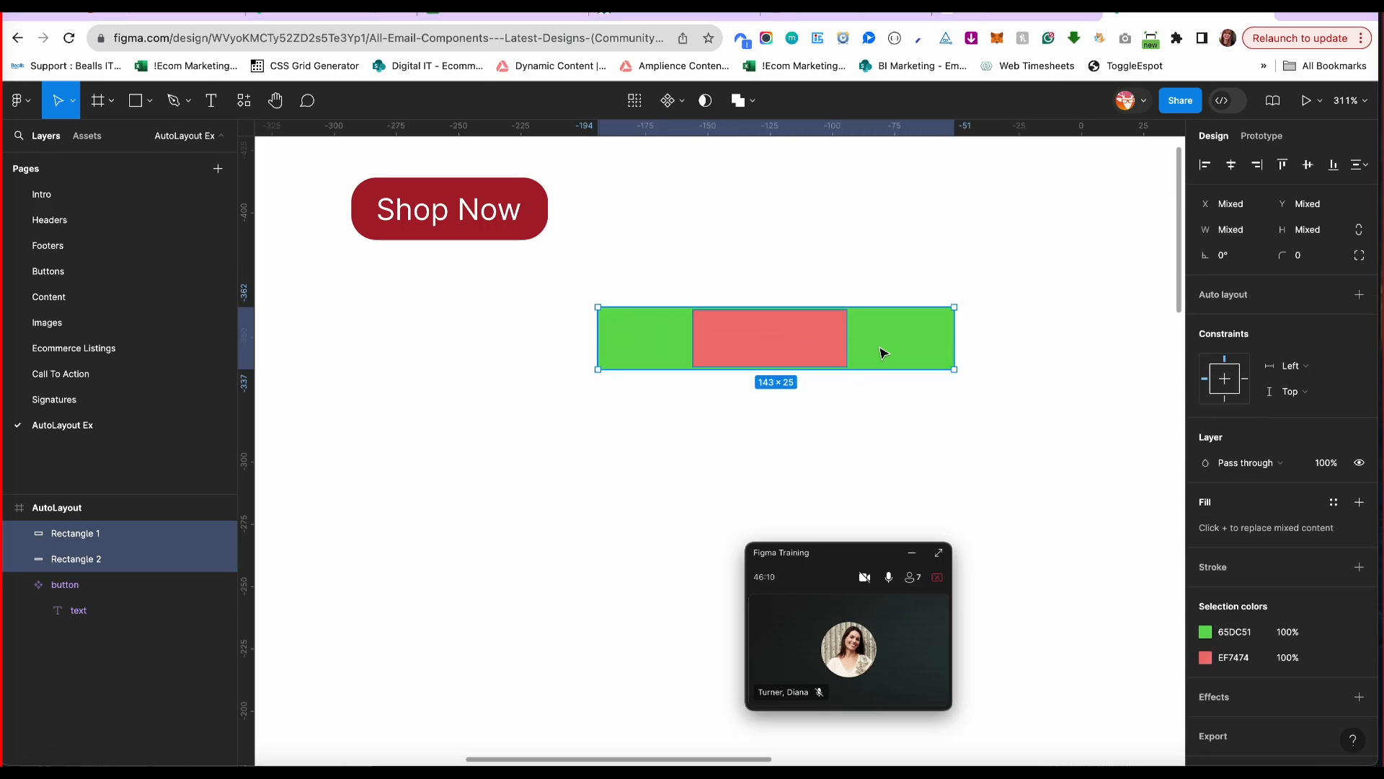
key("shift+a")
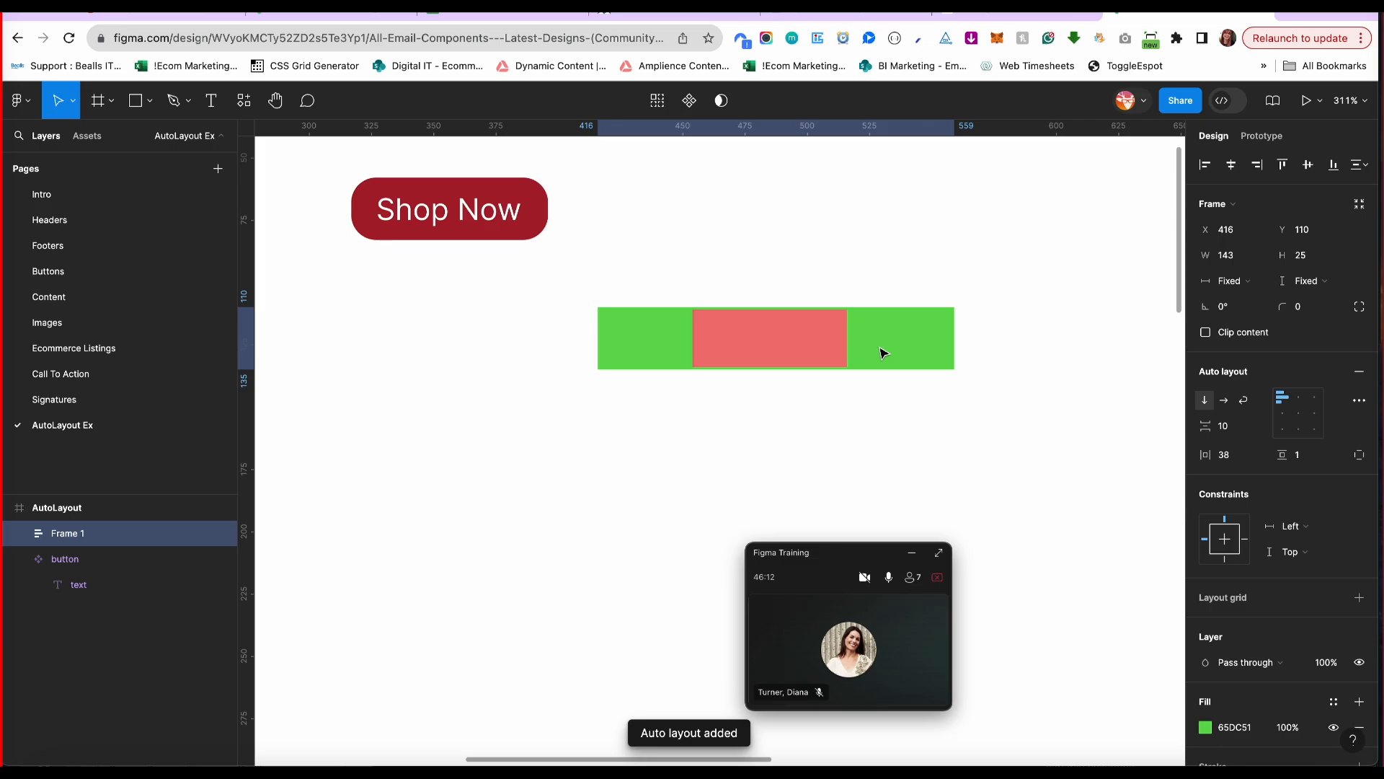
Compare the new auto layout frame with its nested red rectangle and examine the frame's horizontal padding.
left_click(751, 349)
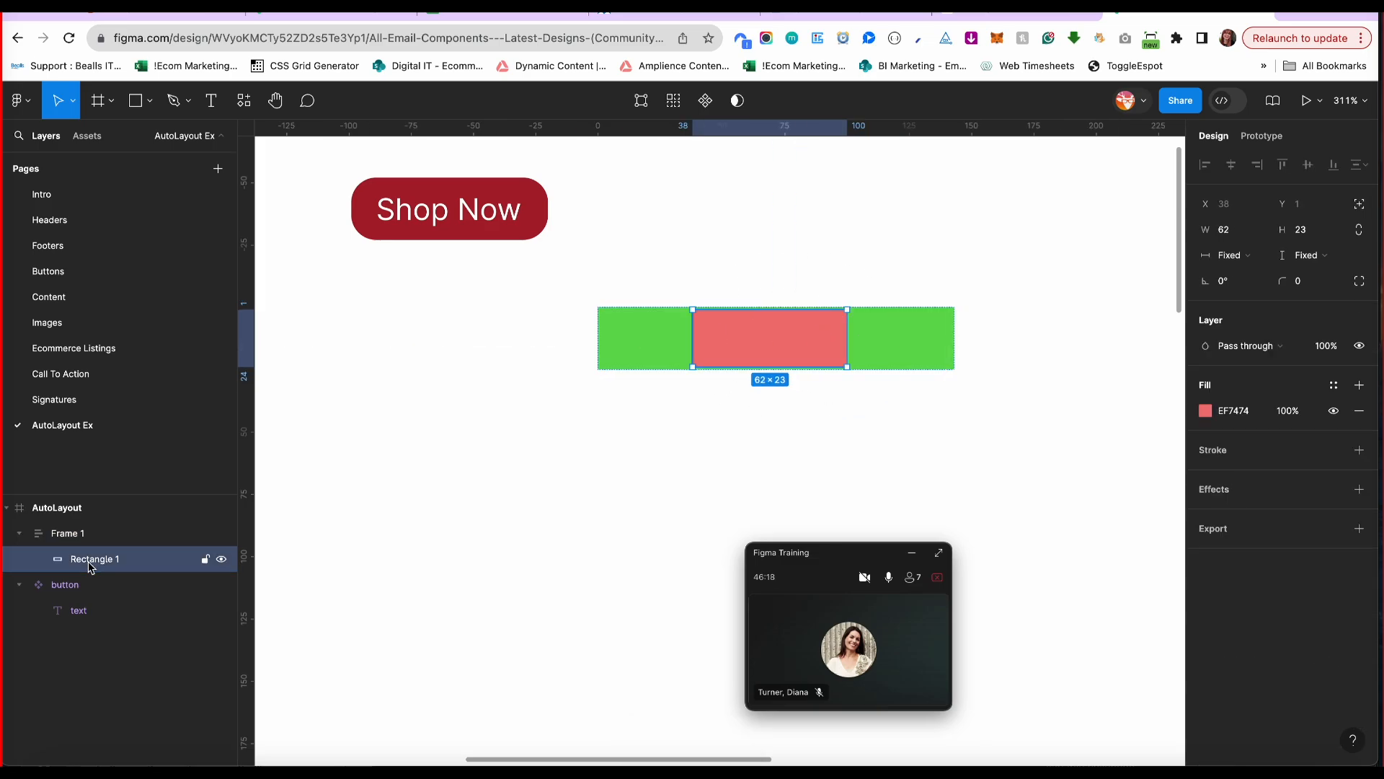
left_click(86, 541)
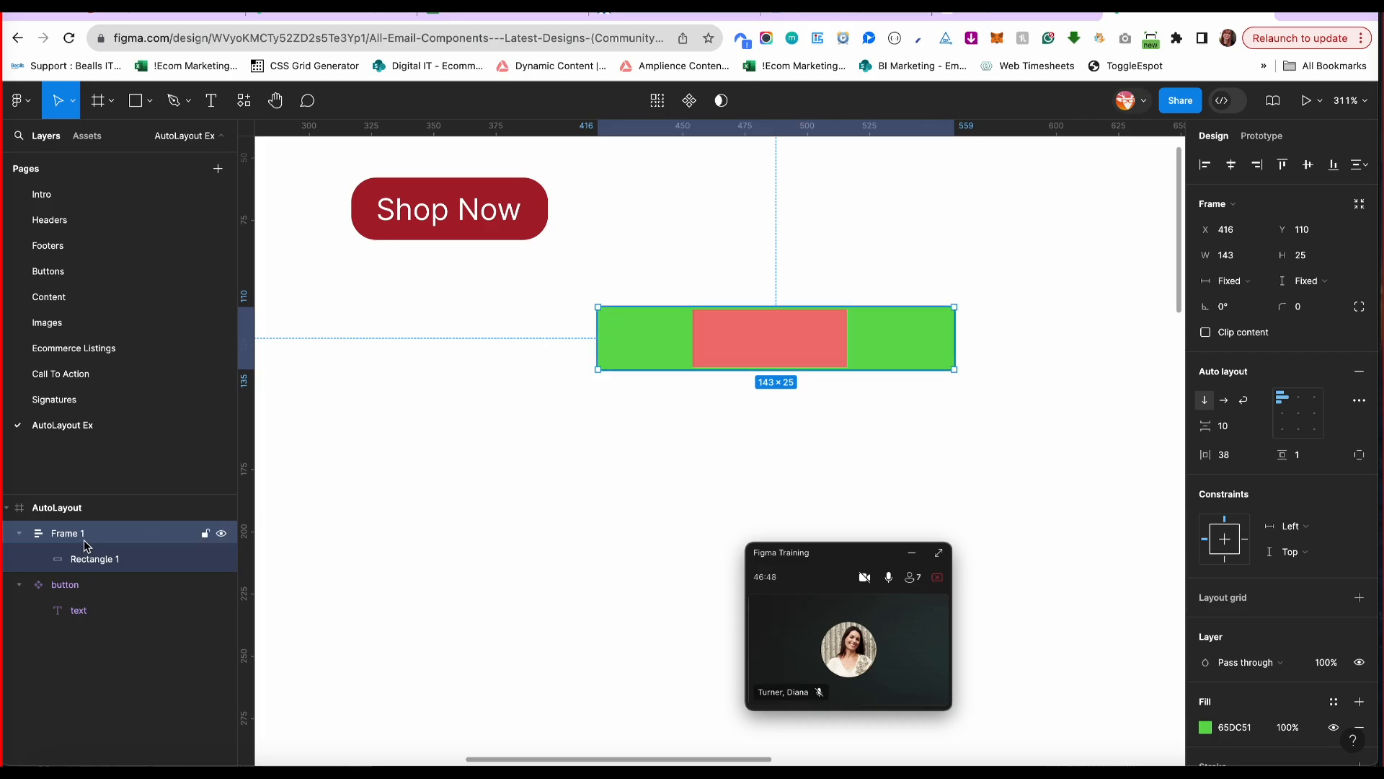
left_click(90, 560)
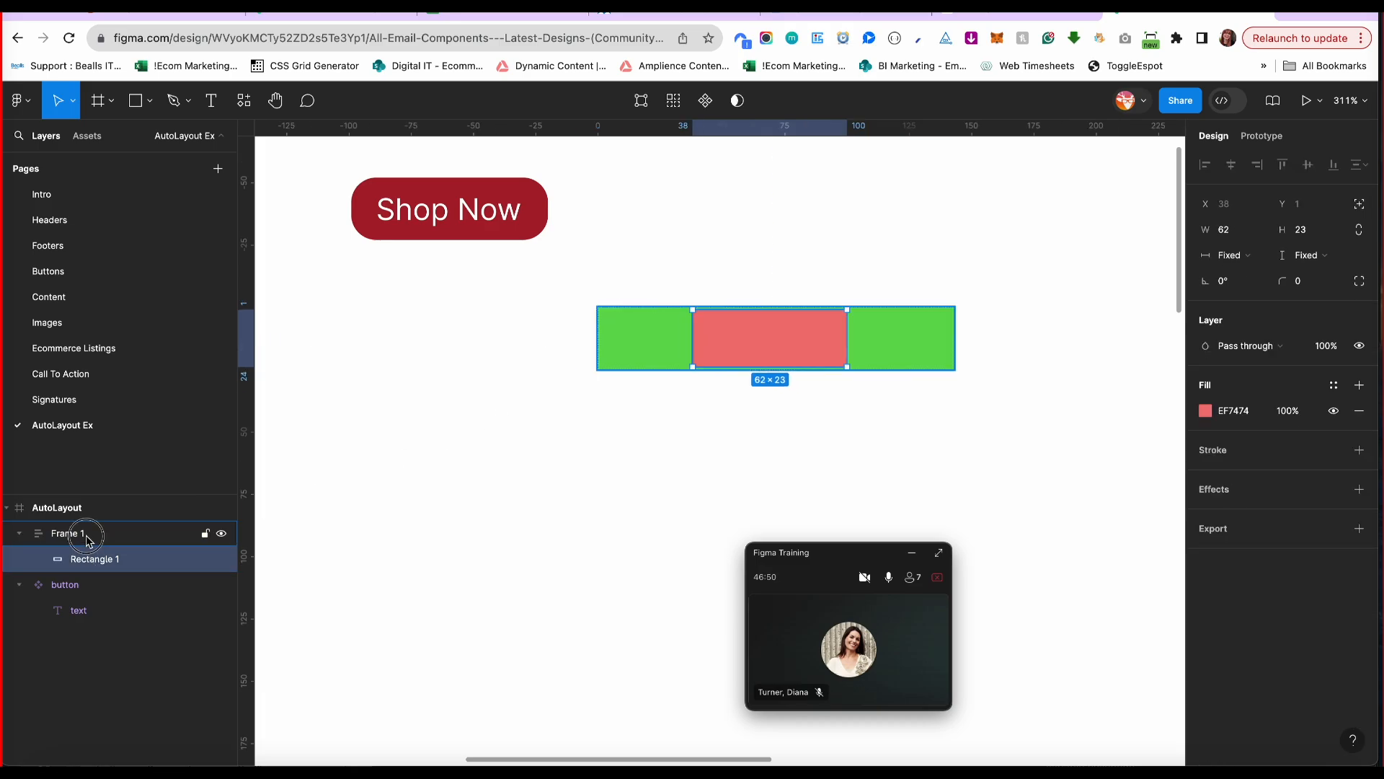
left_click(87, 535)
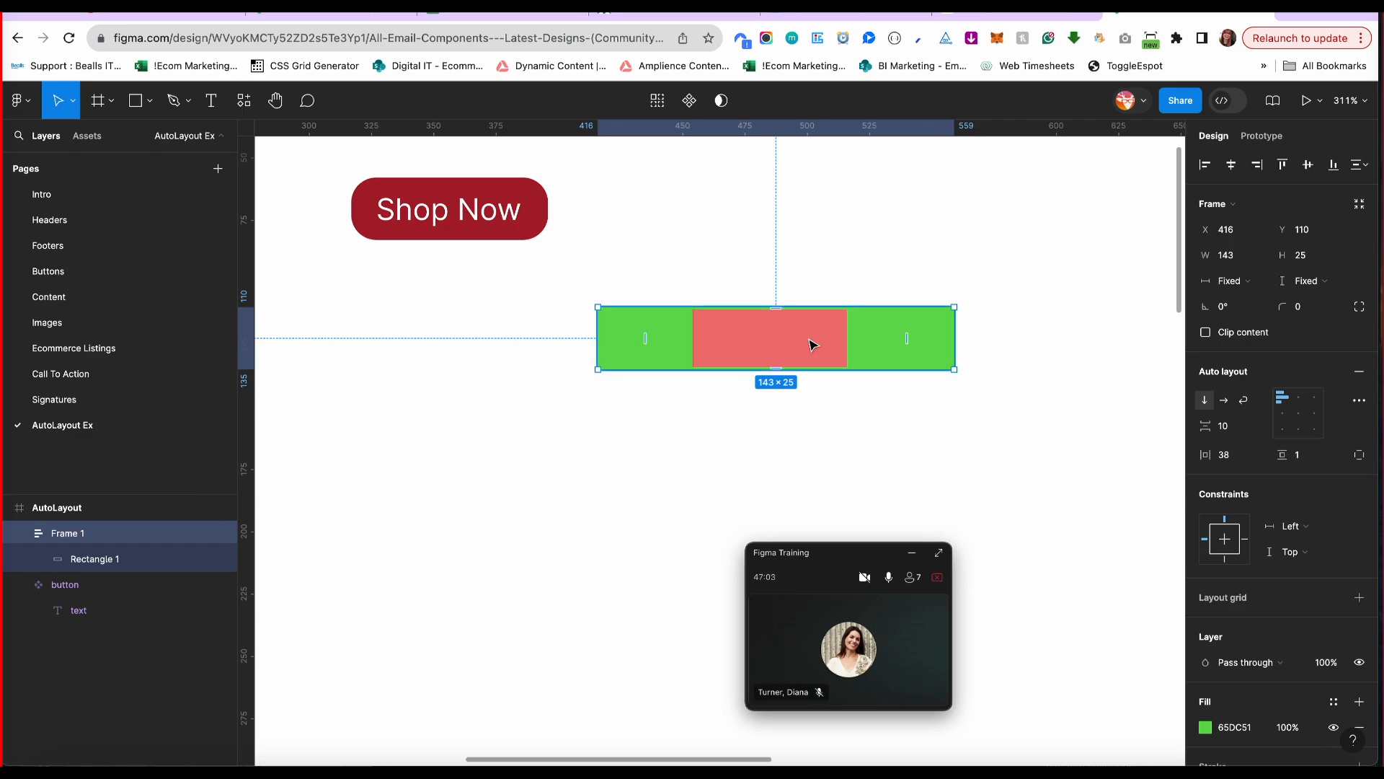
left_click(834, 392)
left_click(836, 342)
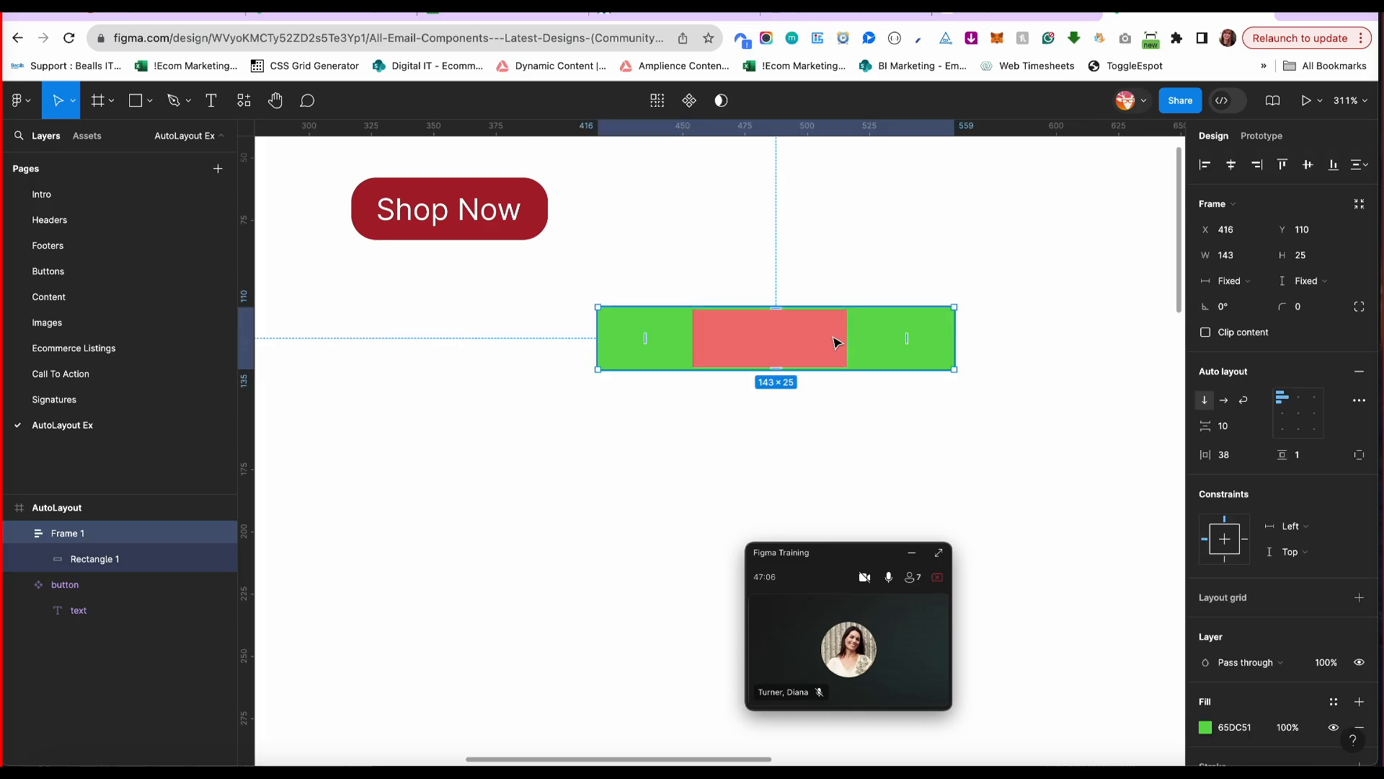
left_click(910, 338)
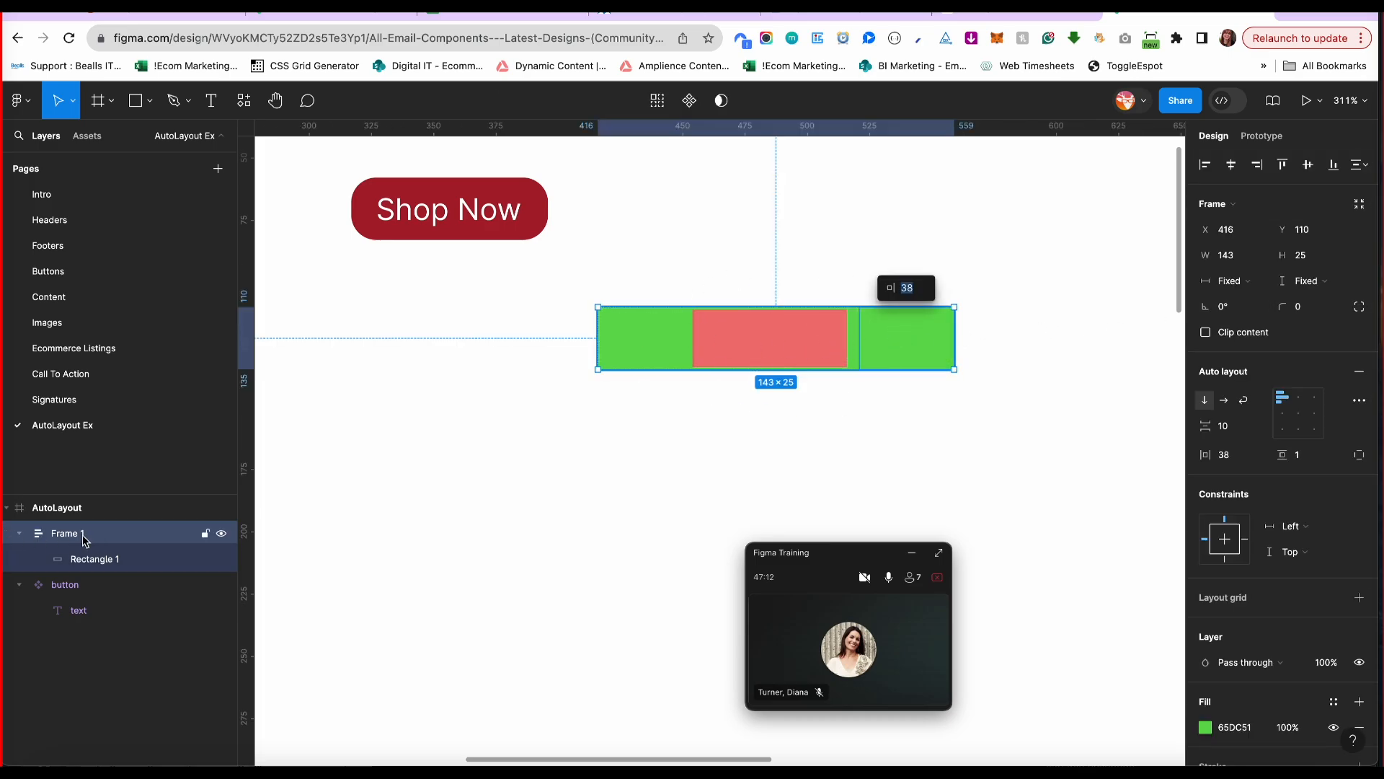
Try narrowing the green auto layout frame to a width of 131, and undo the resize.
left_click_drag(969, 332, 925, 346)
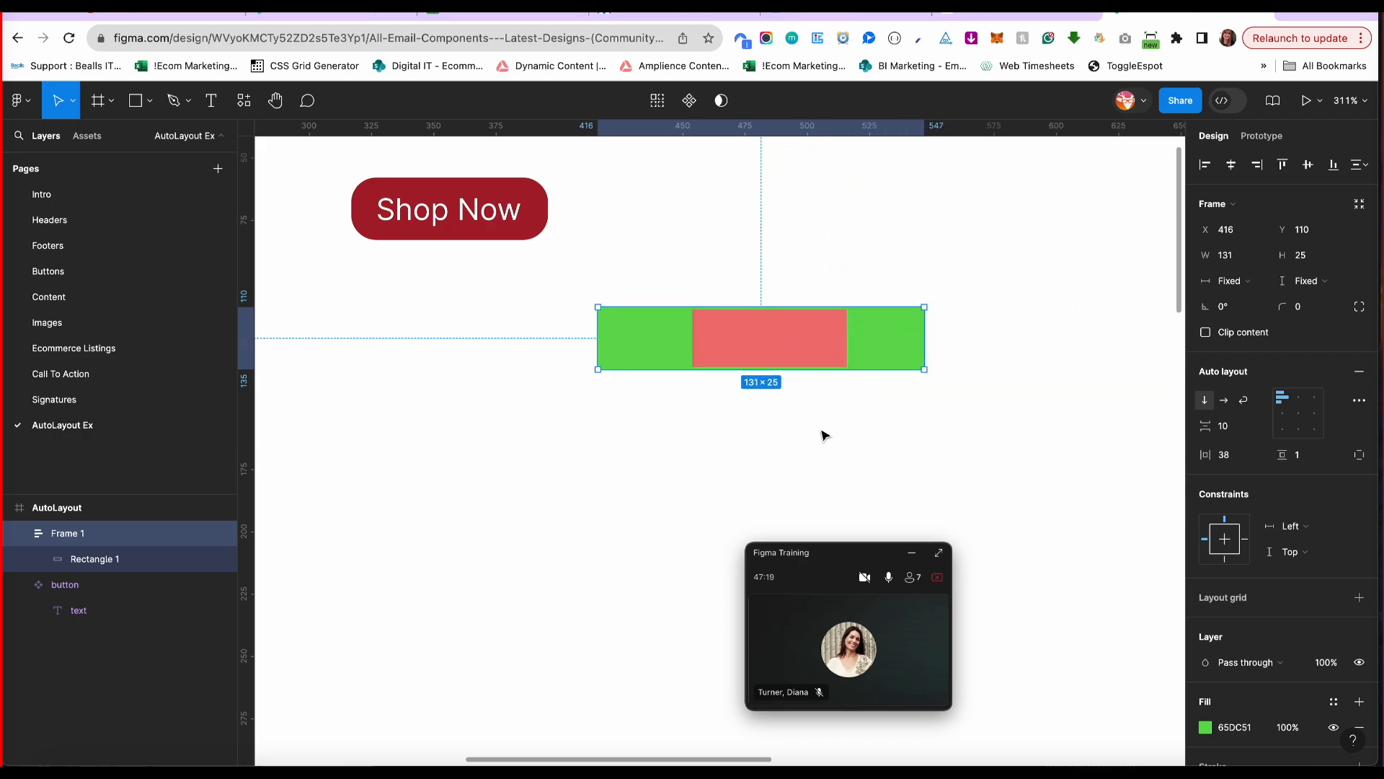
key("ctrl+z")
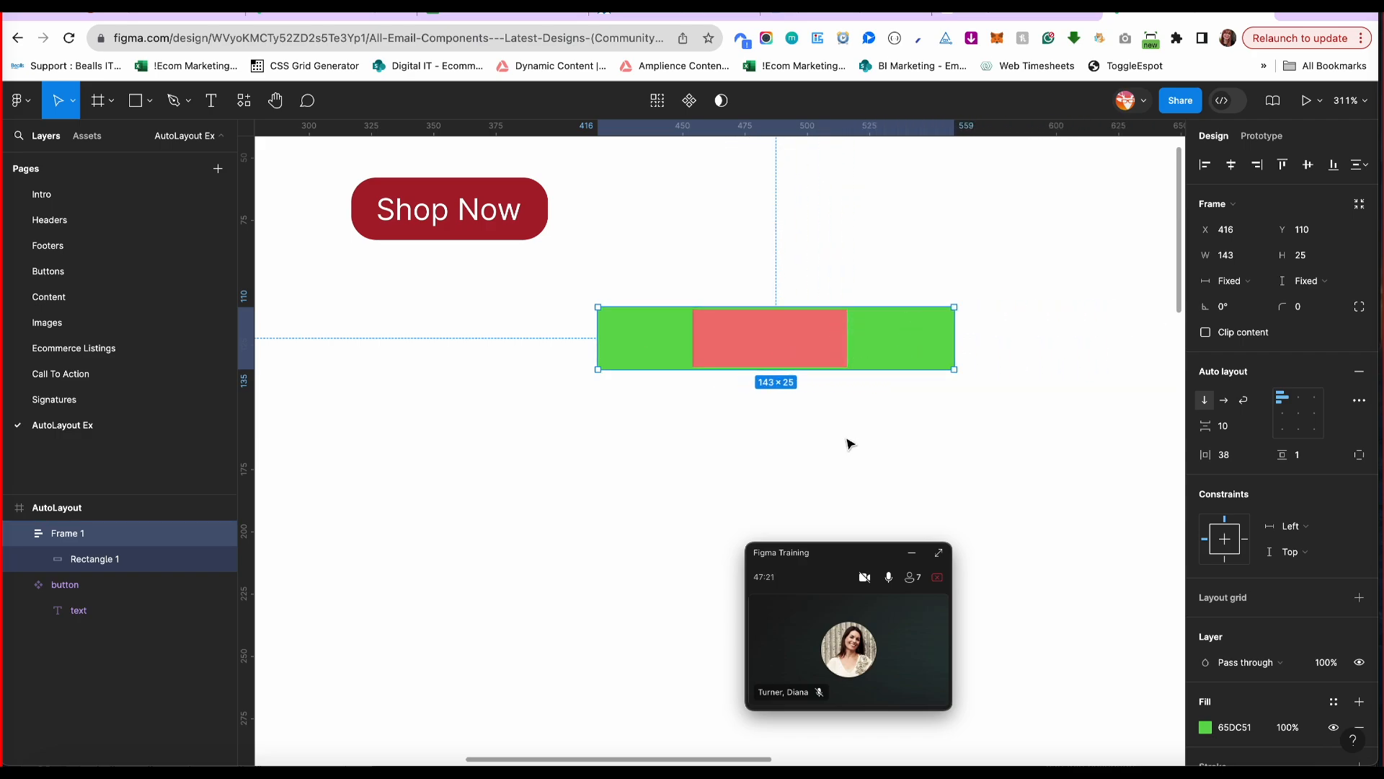
Try setting the nested red rectangle's width to Fill container.
left_click(94, 564)
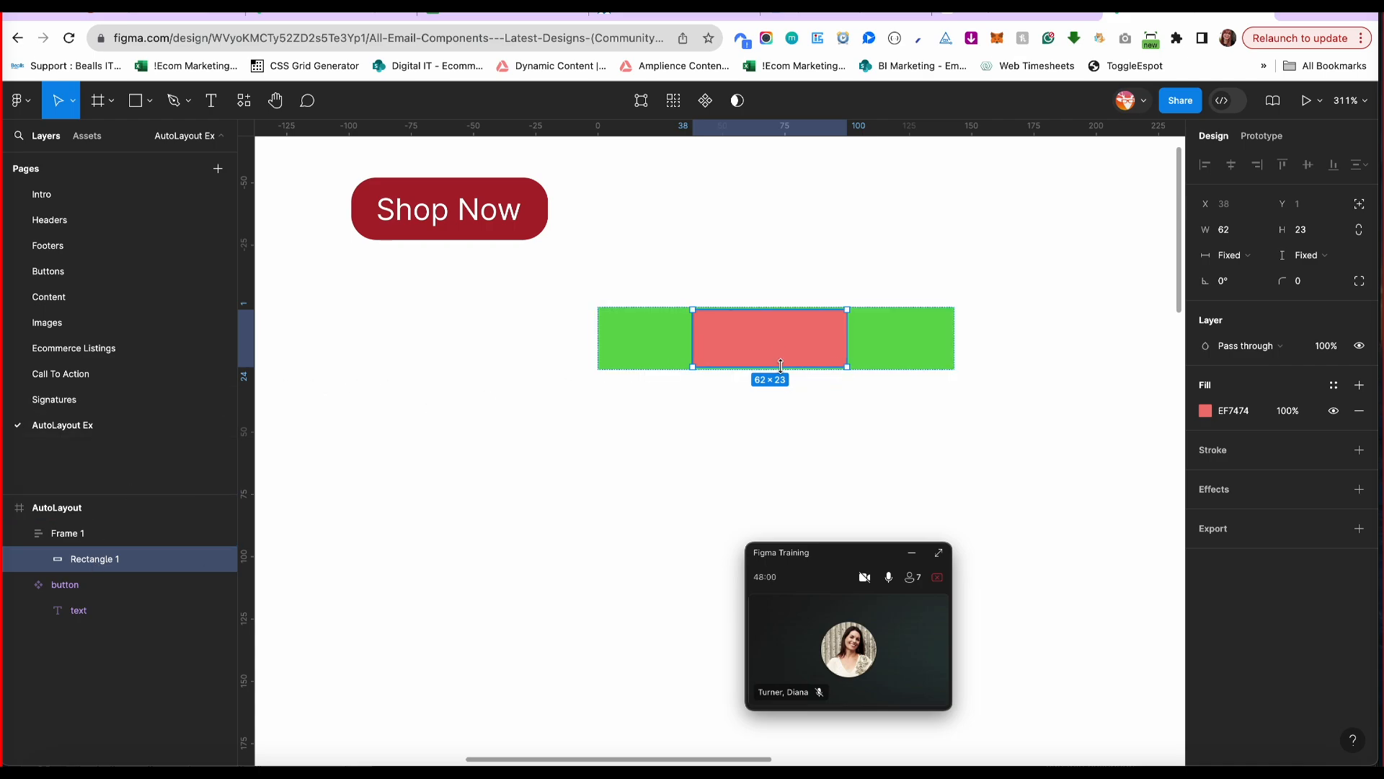
left_click(1229, 255)
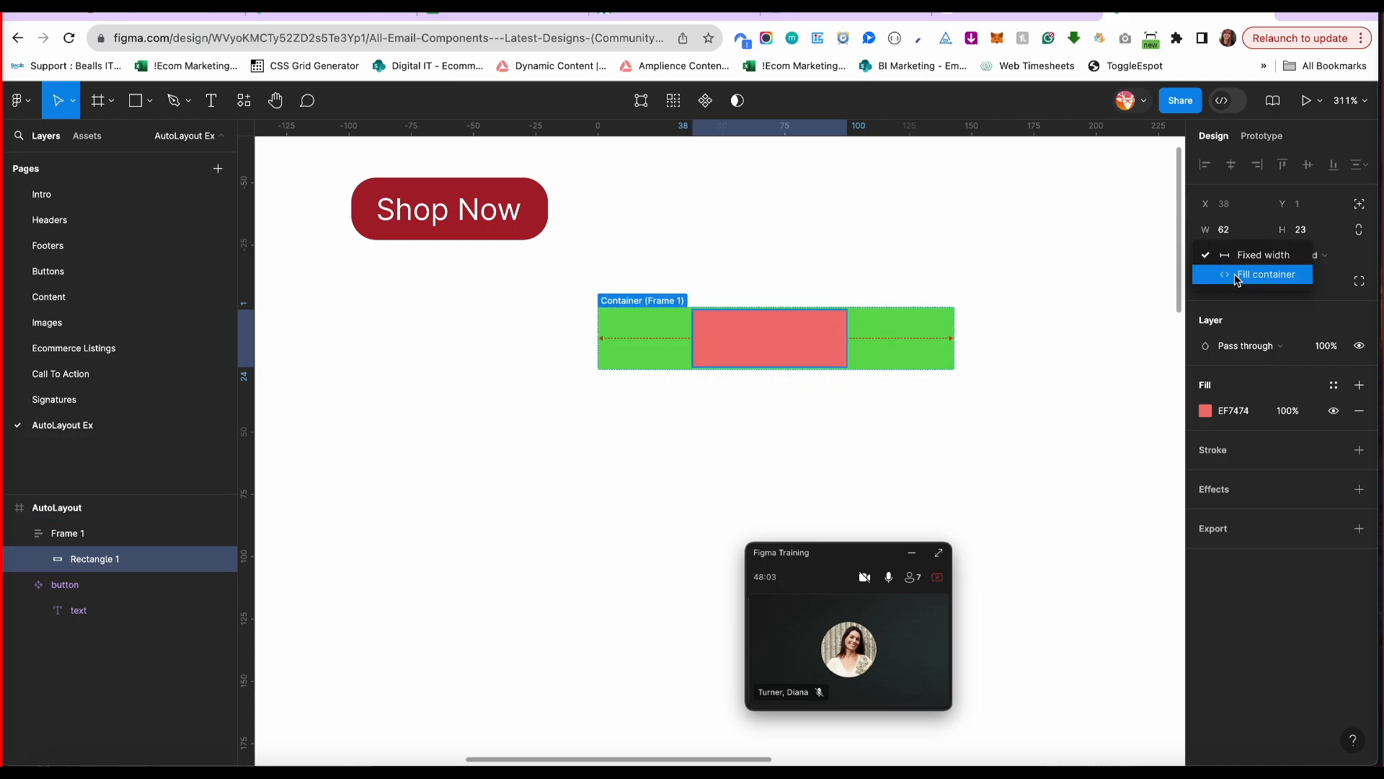
left_click(1225, 272)
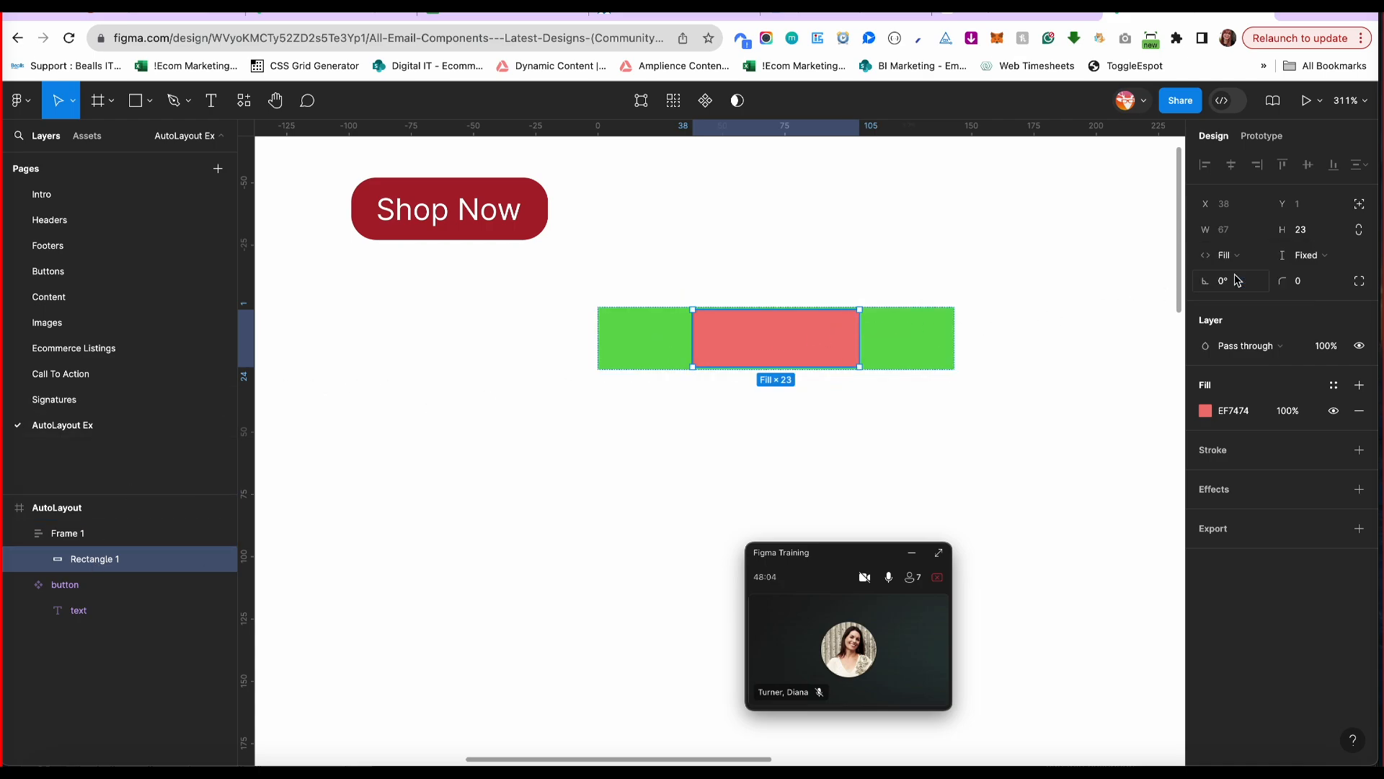
Reduce the green auto layout frame's horizontal padding to 0.
left_click(891, 335)
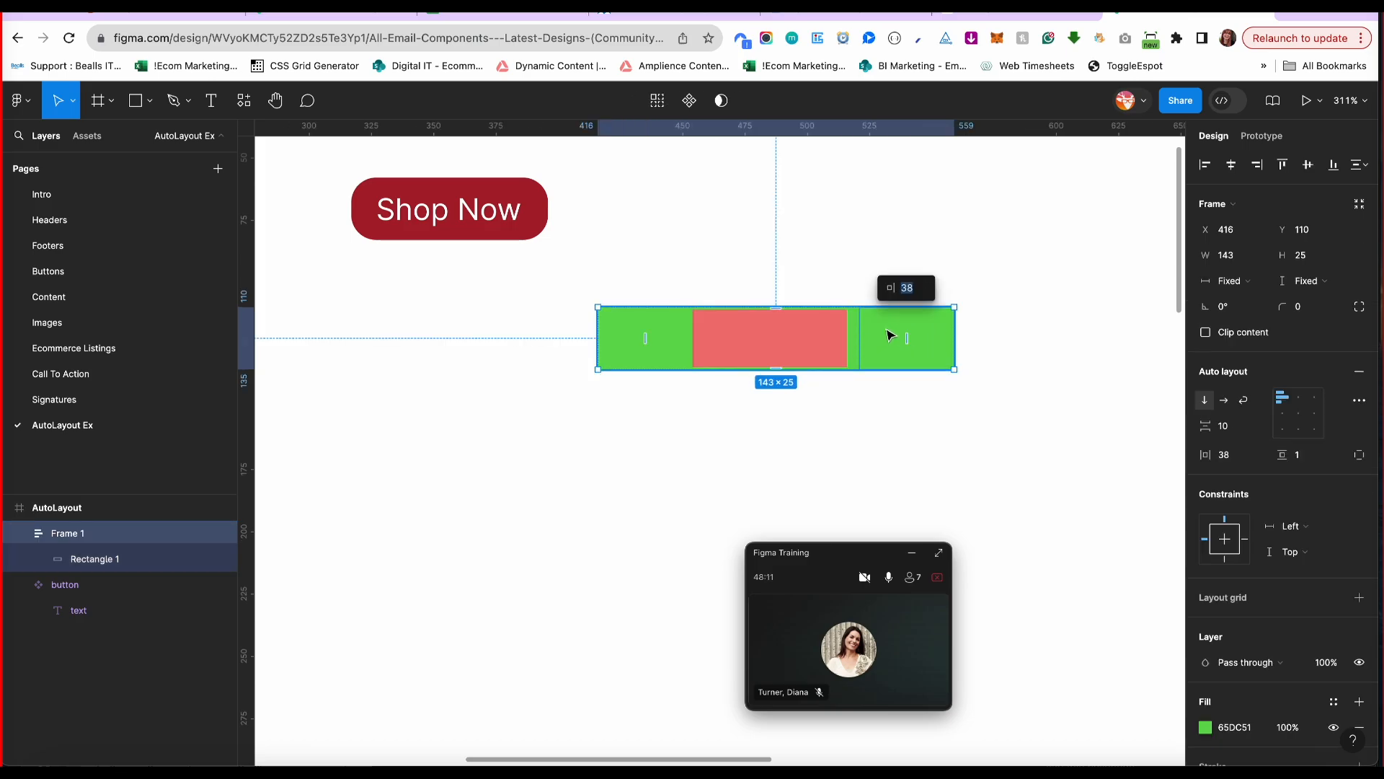
left_click_drag(1205, 455, 1156, 457)
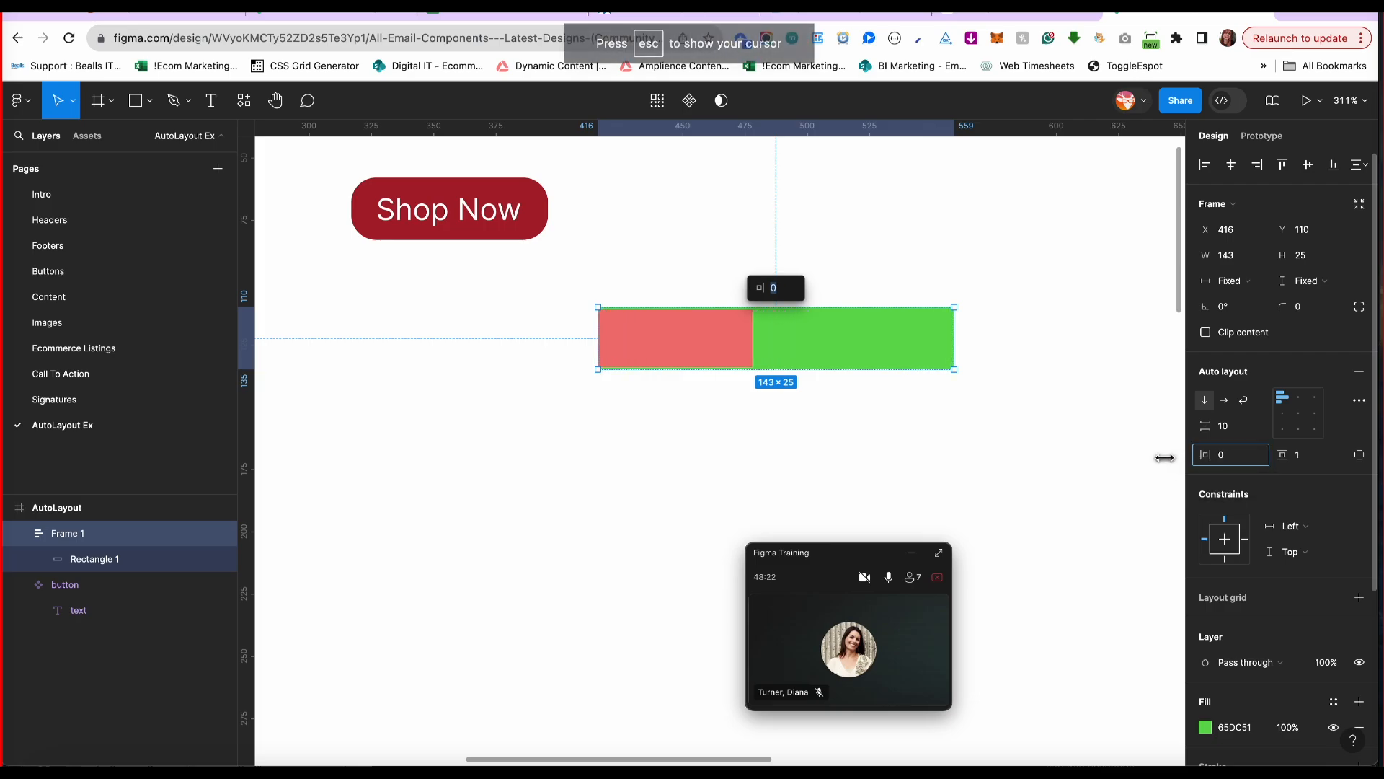
Set the width of the red rectangle inside the green auto layout frame to Fill container.
left_click(853, 405)
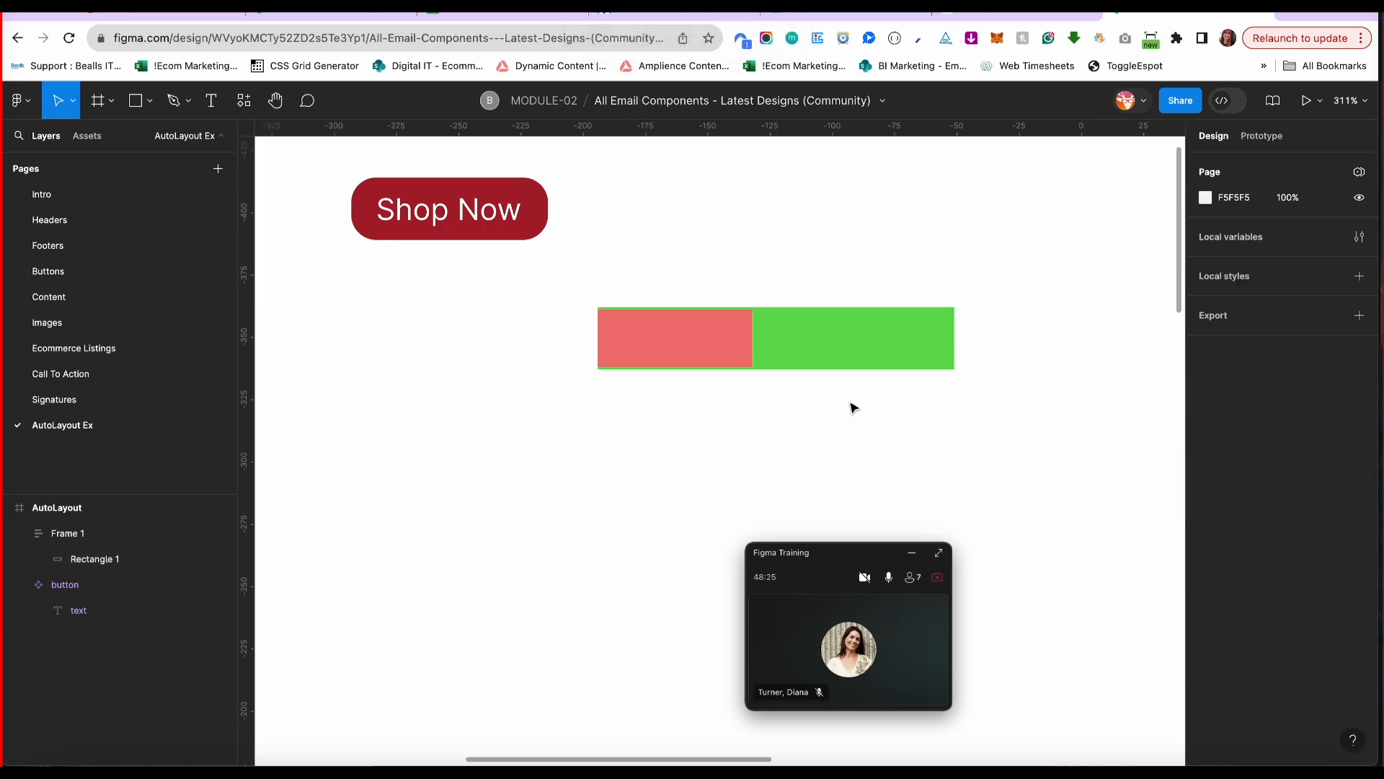
left_click(798, 342)
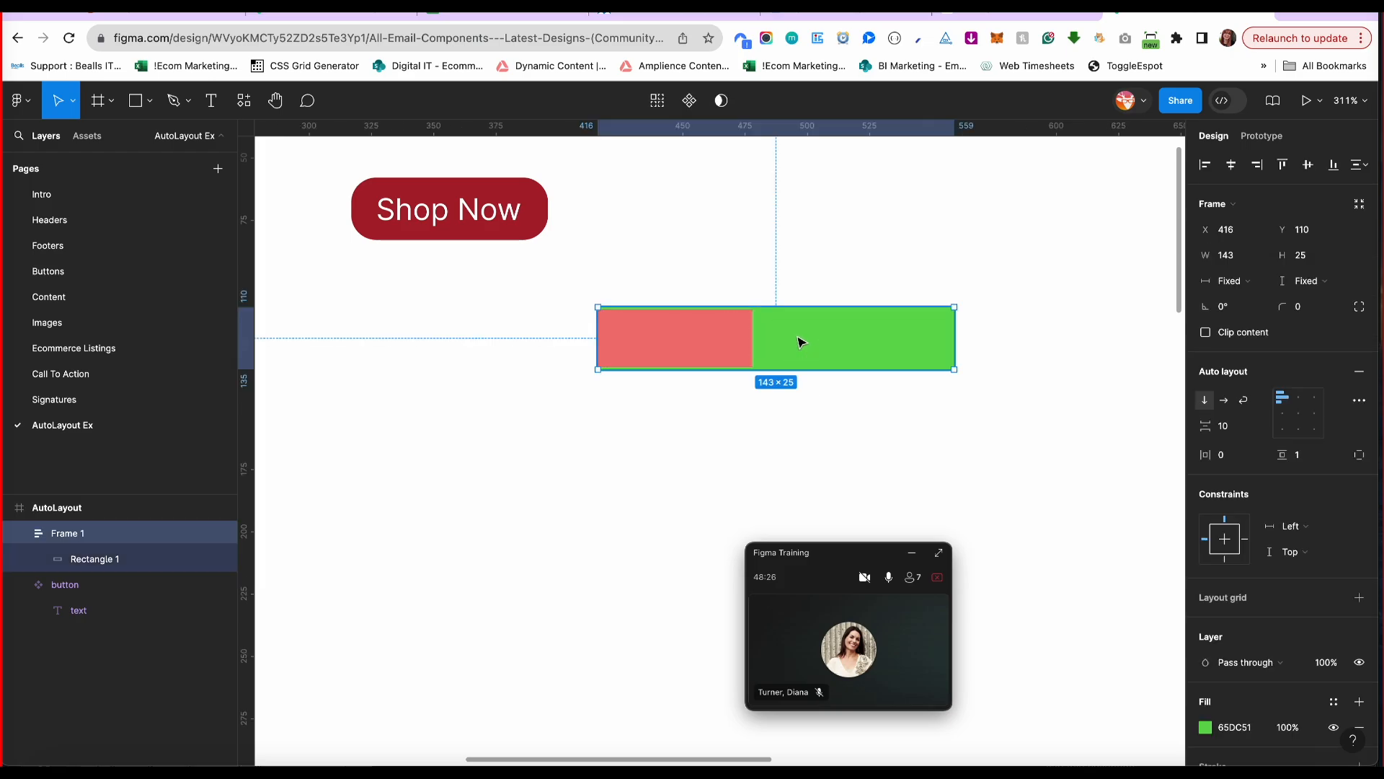
left_click(105, 563)
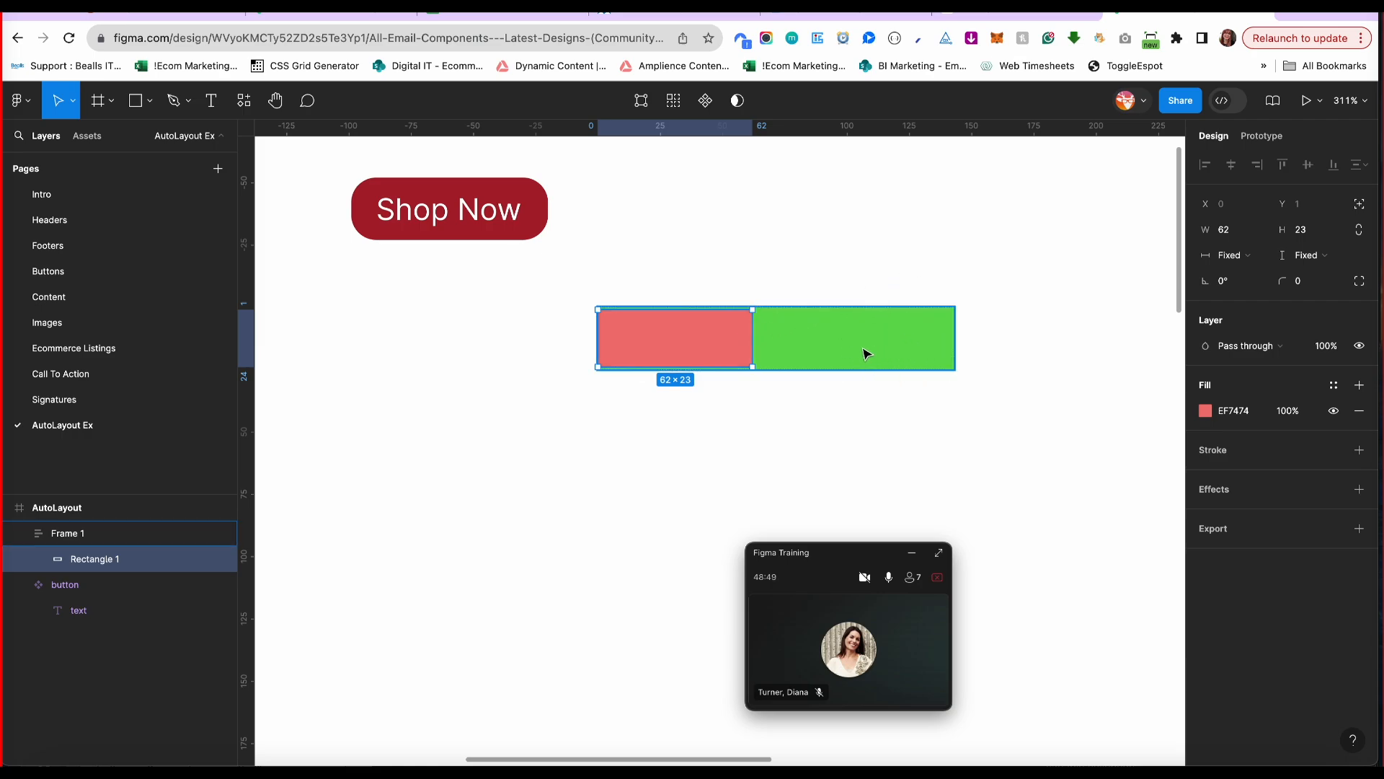
left_click(1235, 254)
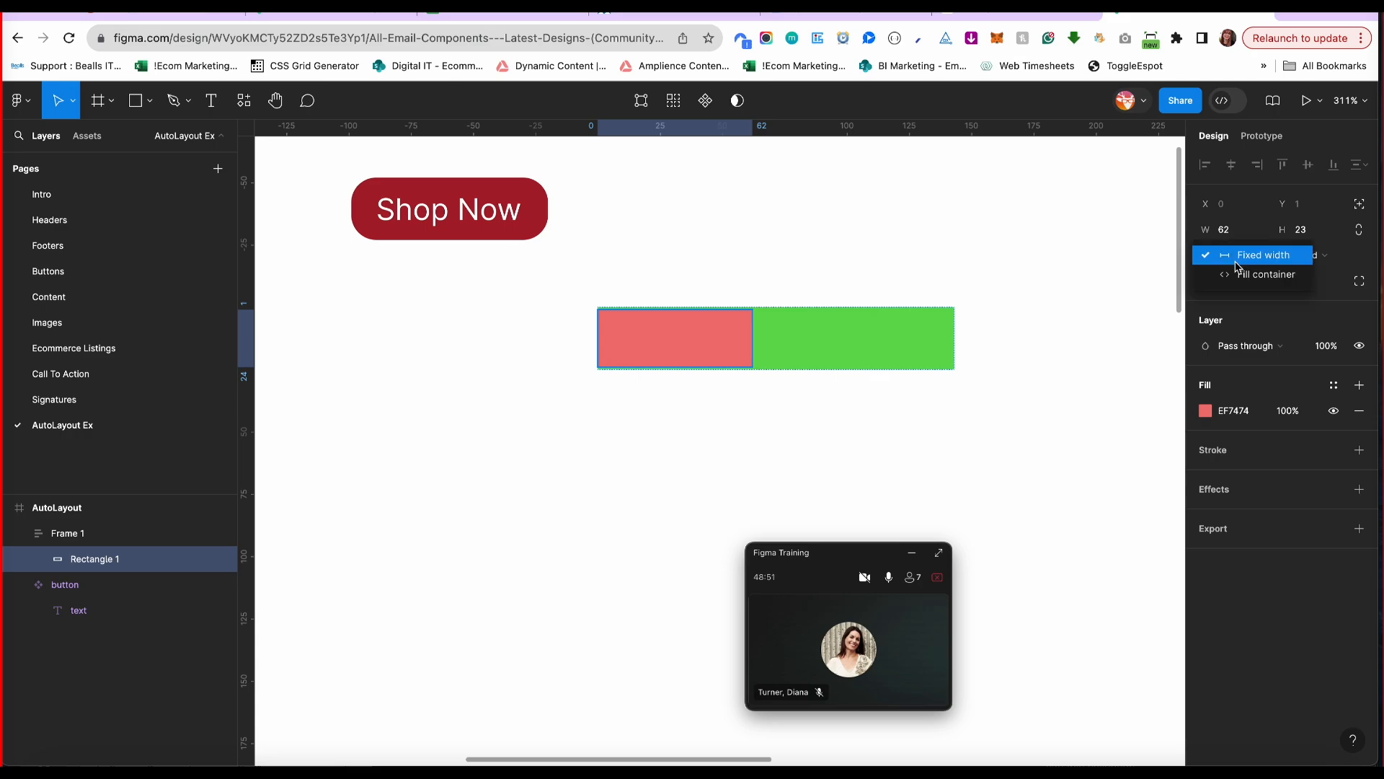
left_click(1238, 275)
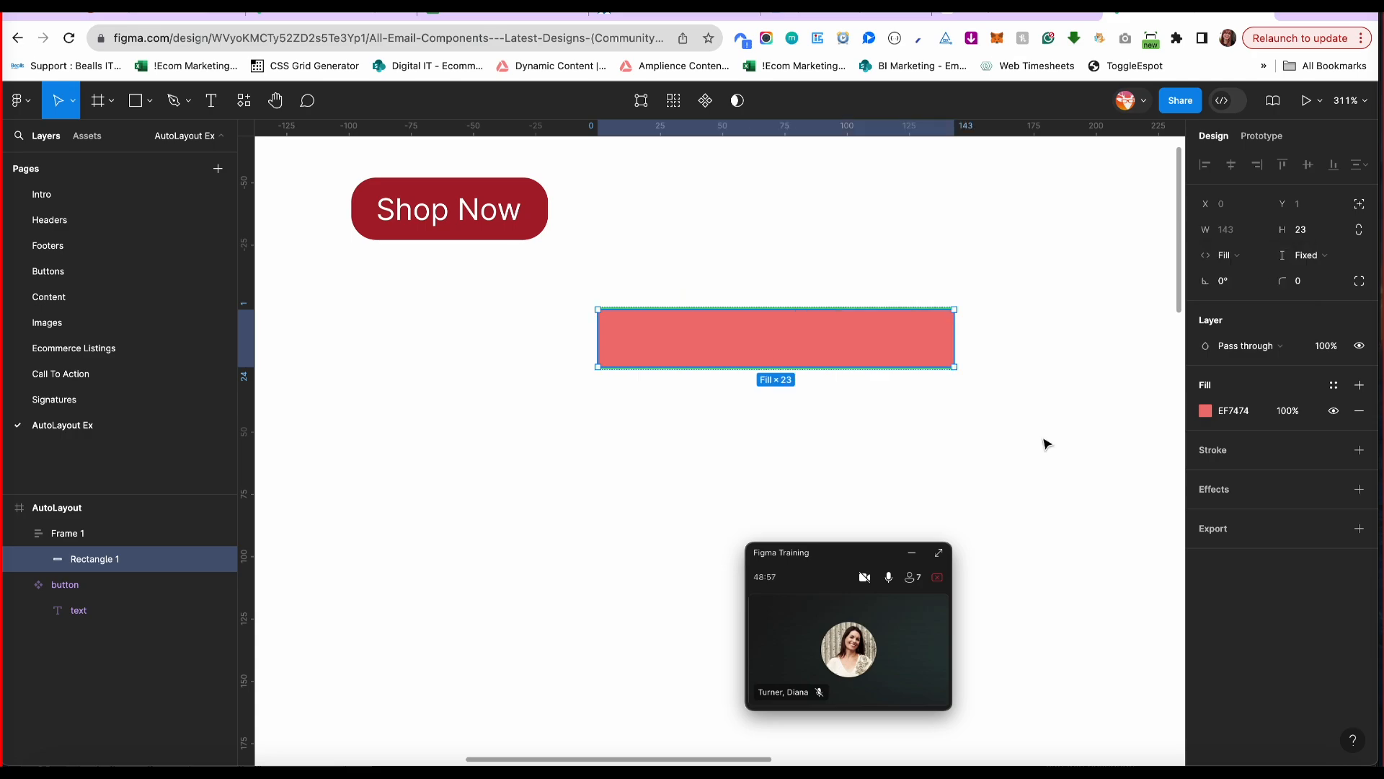
left_click(1013, 386)
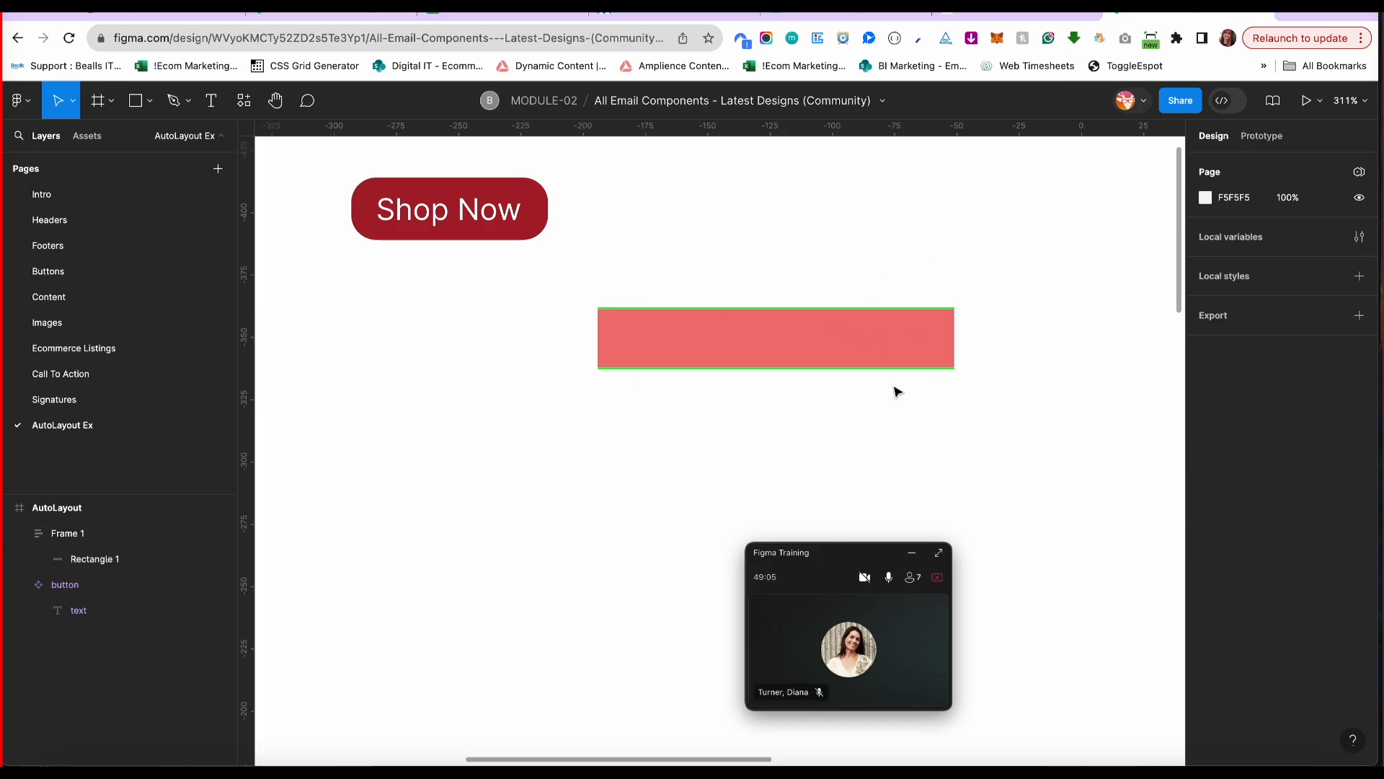
Compare the sizing and auto layout settings of the rectangle's frame with those of the Shop Now button component.
left_click(868, 328)
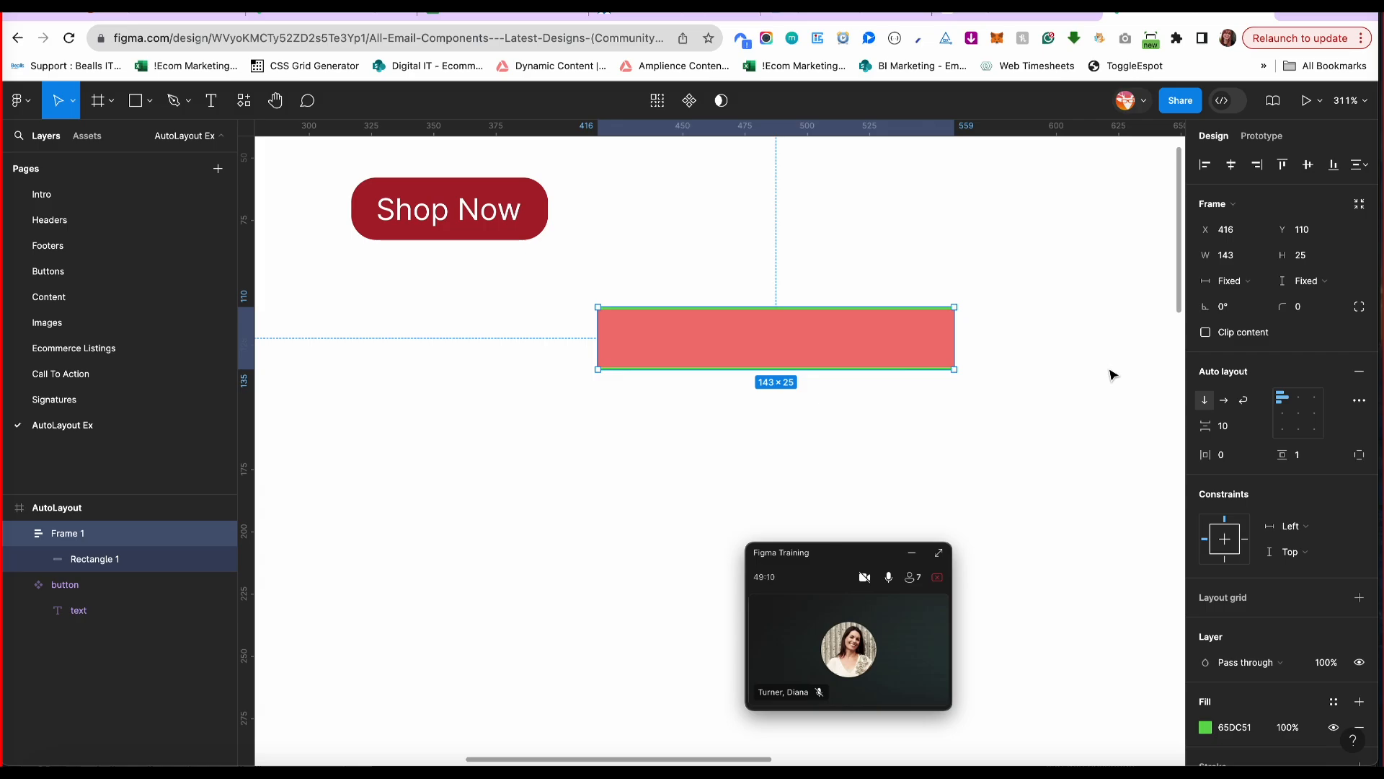
left_click(509, 216)
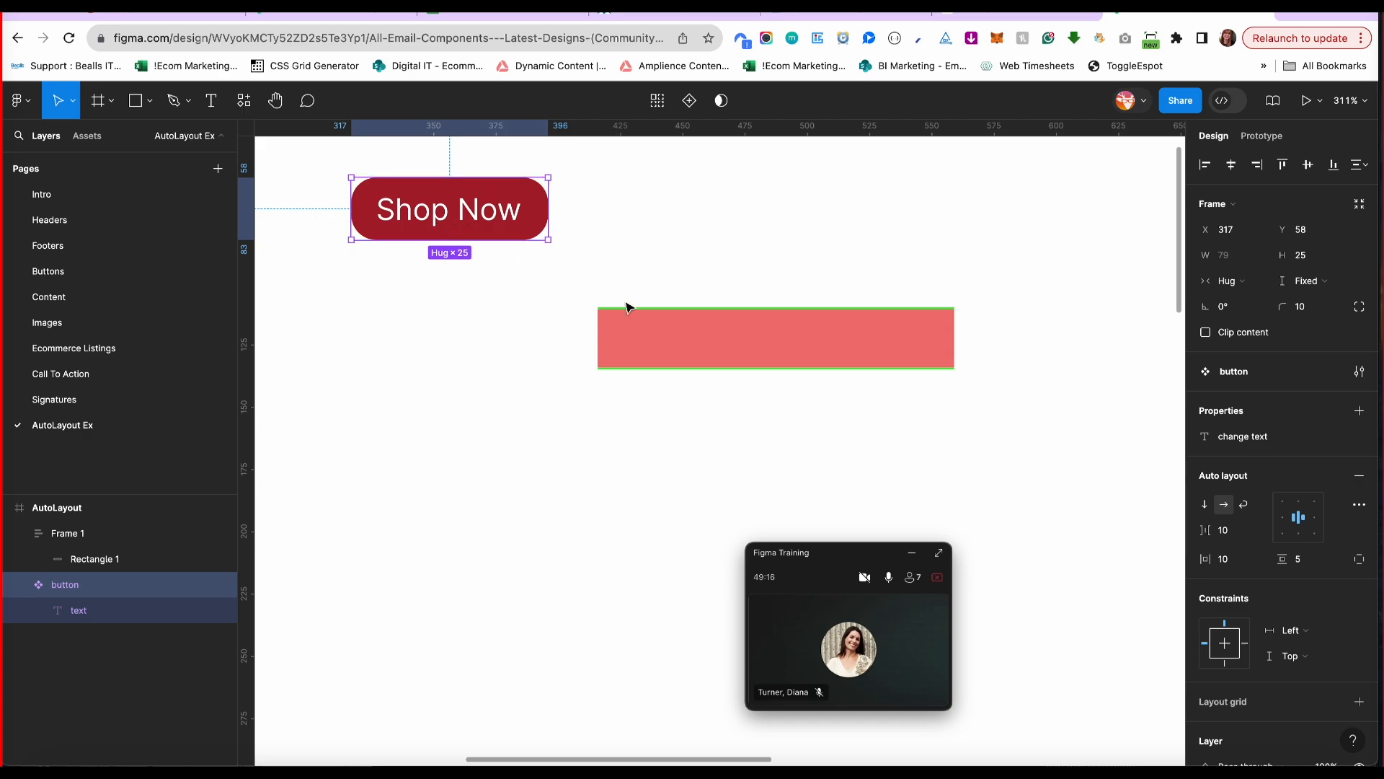
left_click(739, 240)
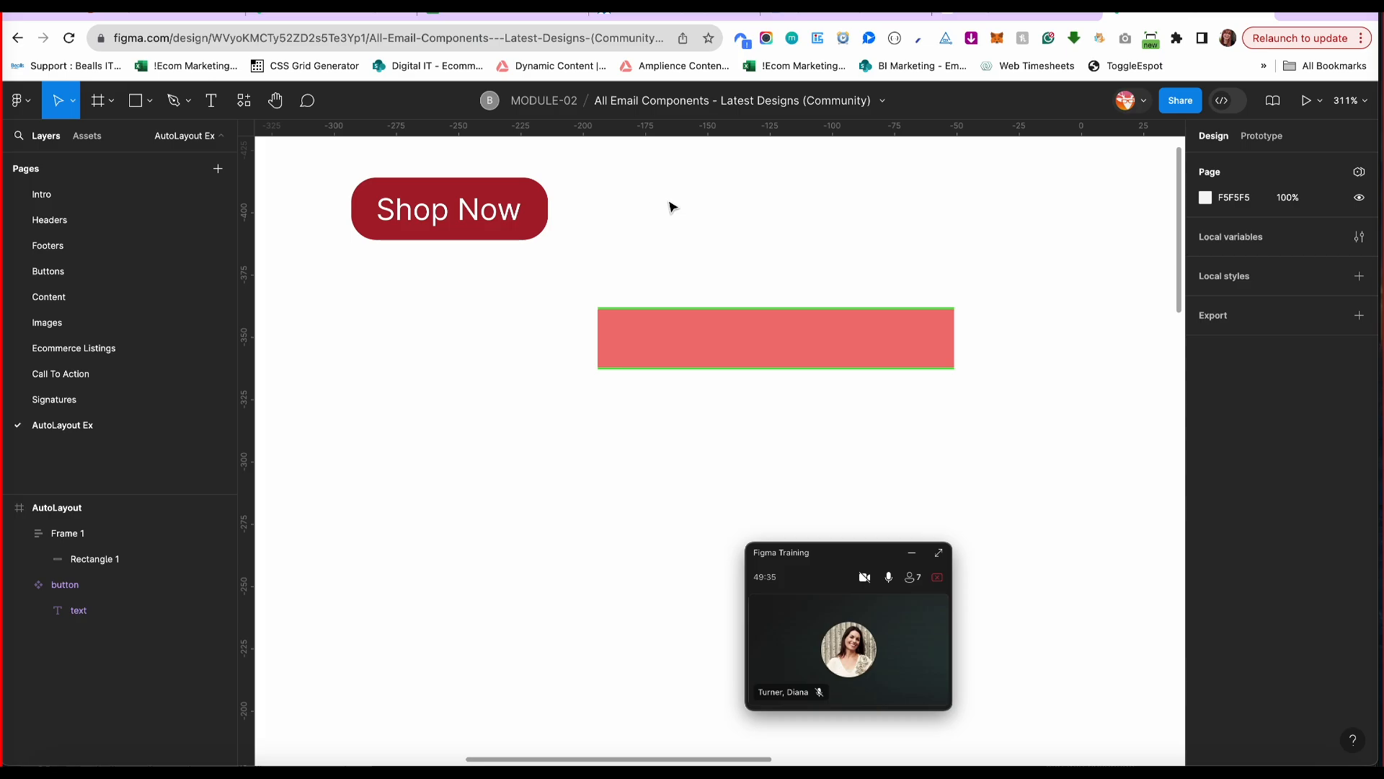
Move the rectangle's frame beneath the Shop Now button, aligned with its left edge at X 317, Y 94.
left_click(815, 333)
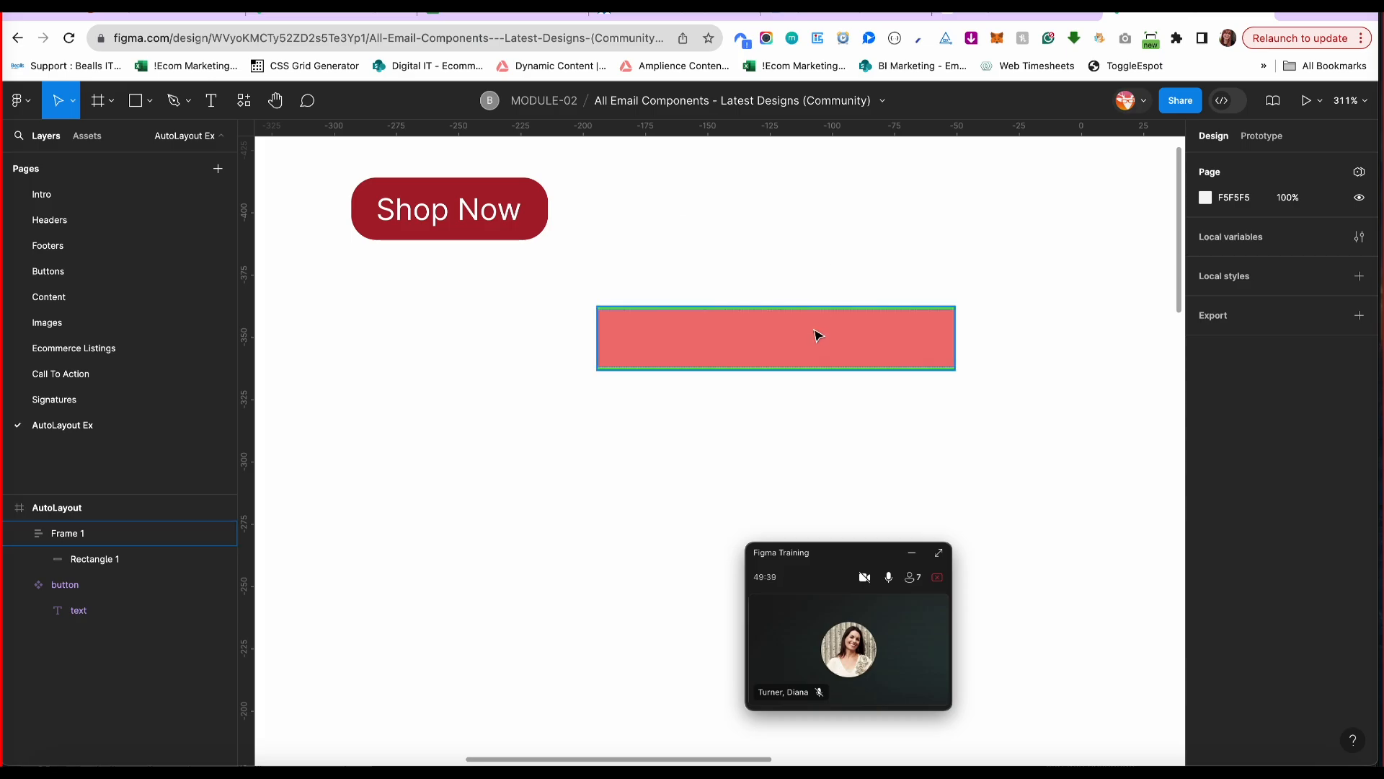
left_click_drag(834, 327, 587, 288)
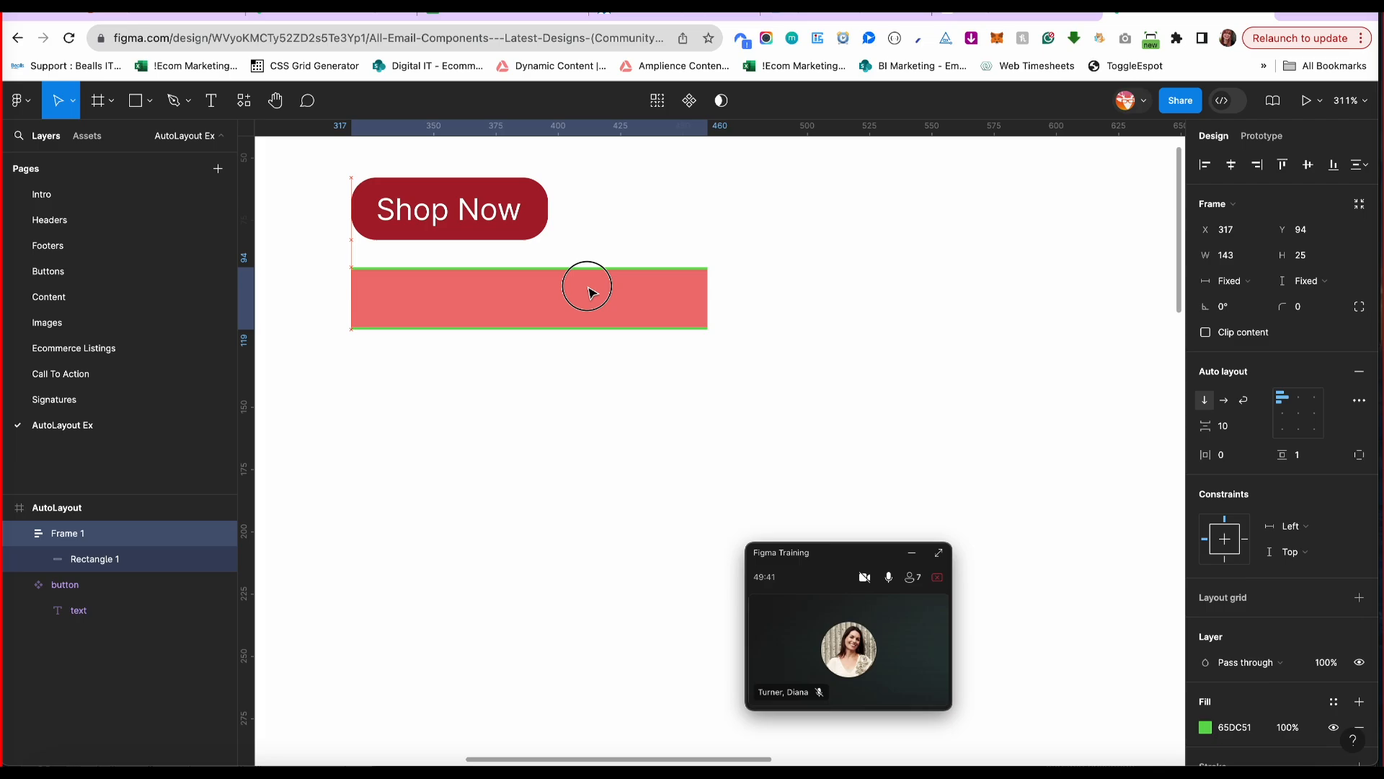
left_click(726, 202)
Add a text layer reading LINK on the empty canvas to the right of the Shop Now button.
left_click(213, 101)
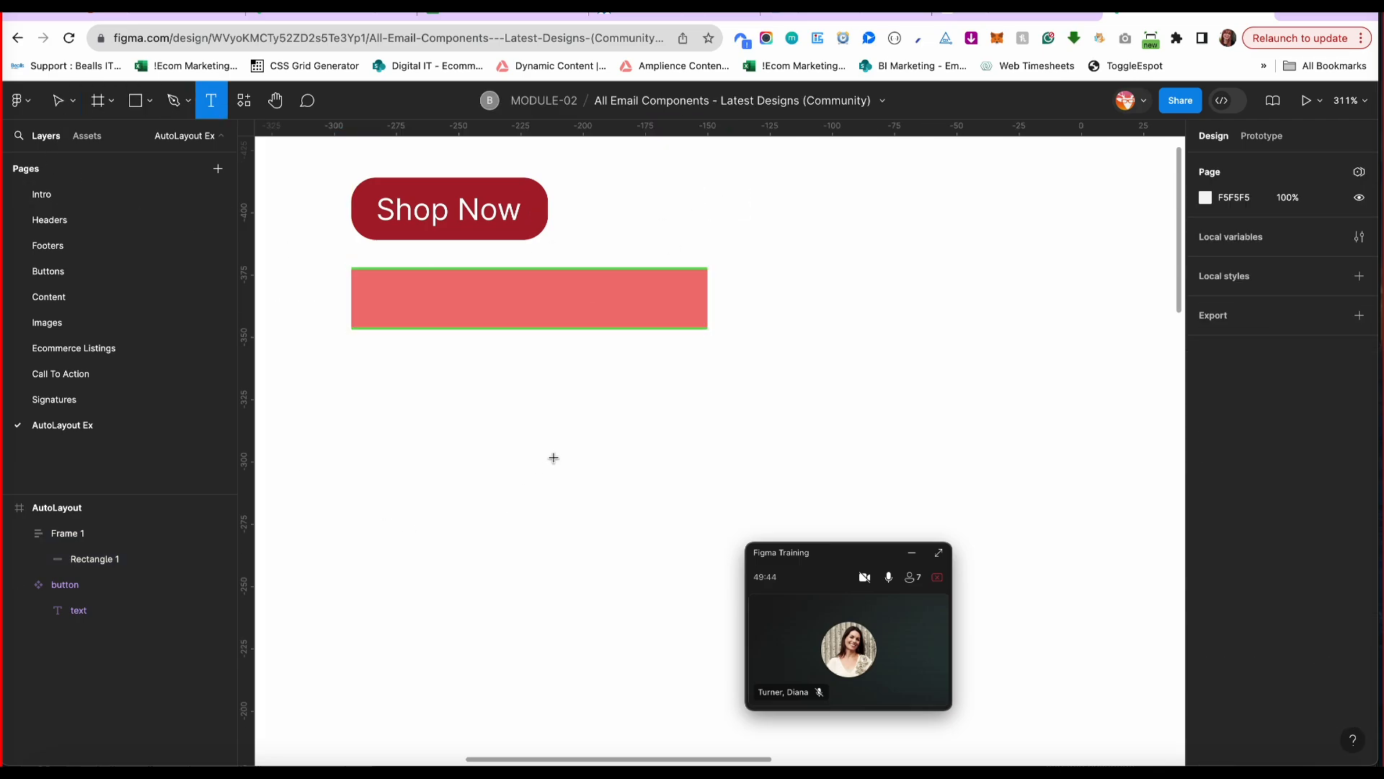
left_click(552, 430)
type("Link")
key("Escape")
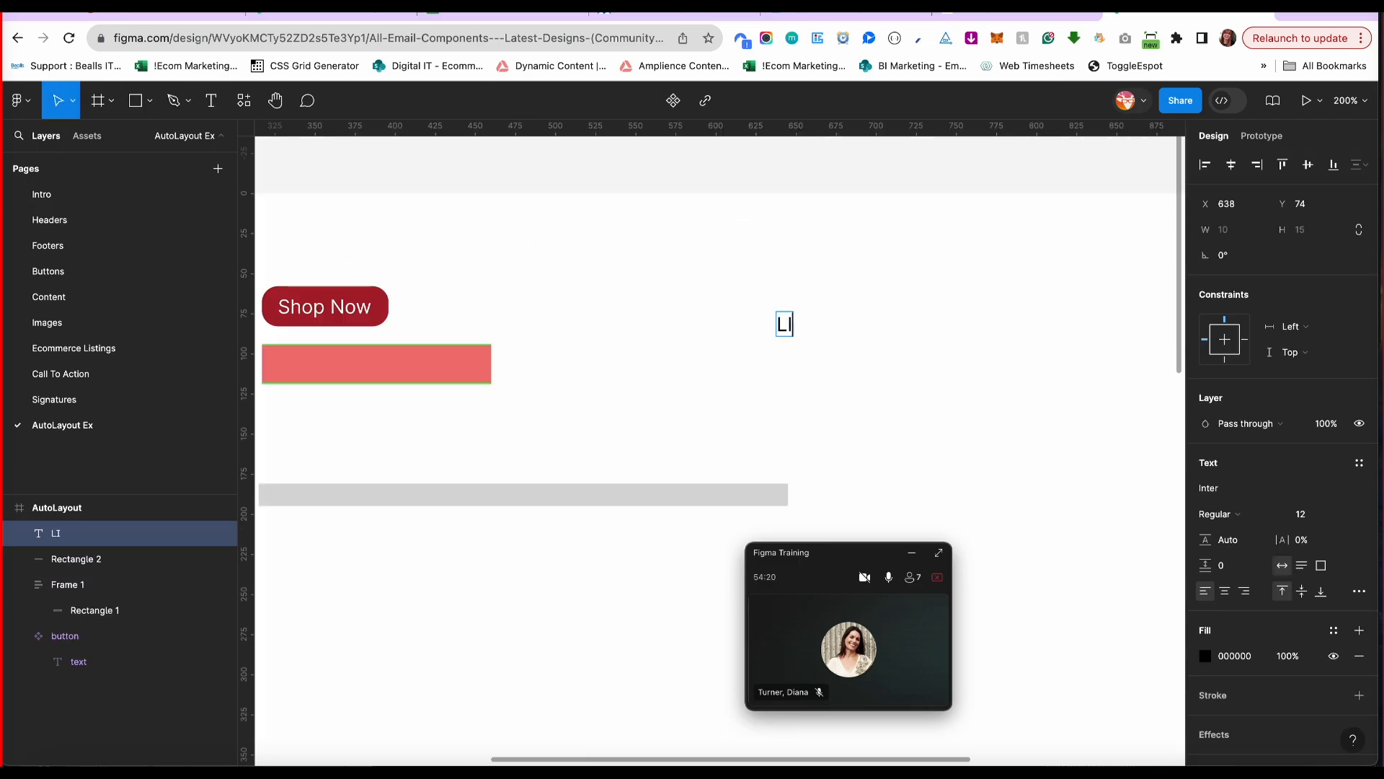
type("INK")
key("Escape")
Turn the LINK text into a component and move it to X 618, Y 58.
left_click(689, 101)
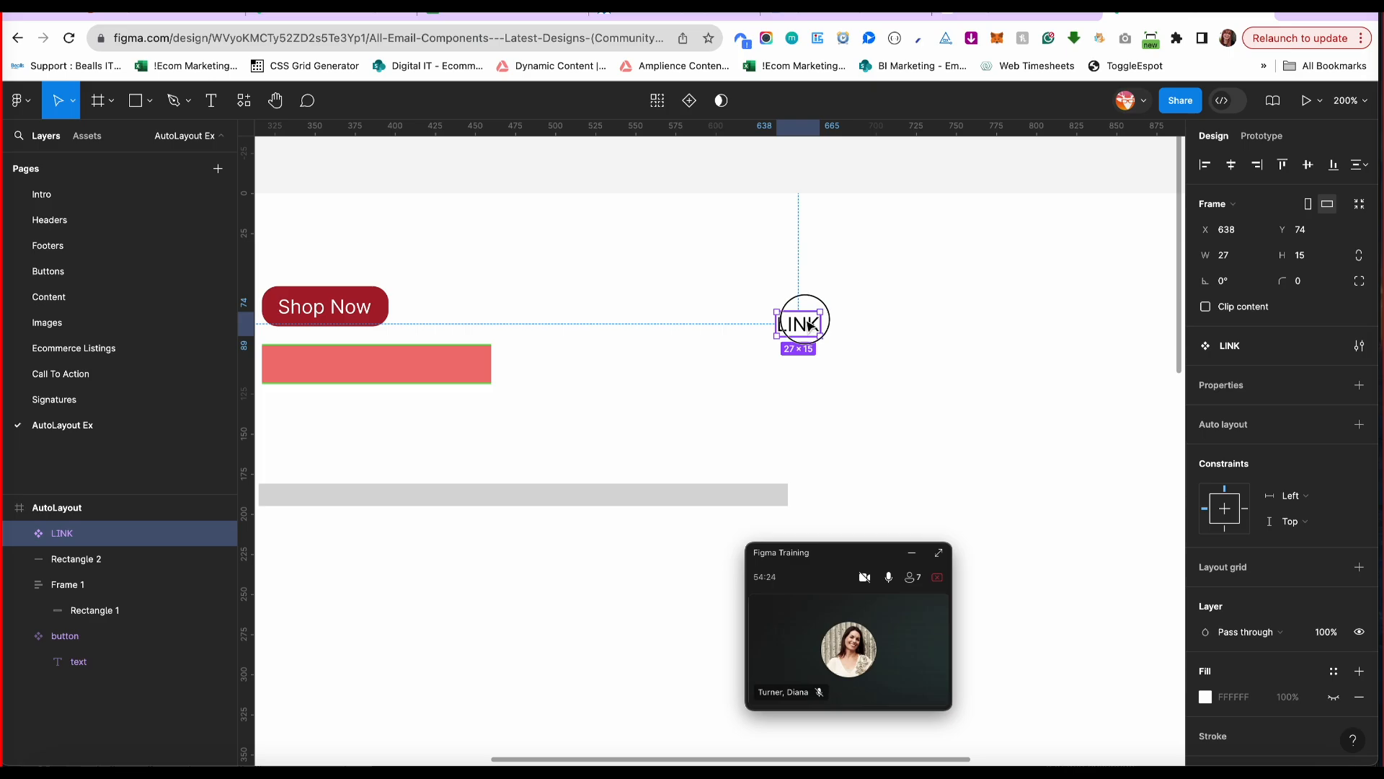
left_click_drag(798, 324, 766, 297)
left_click(82, 560)
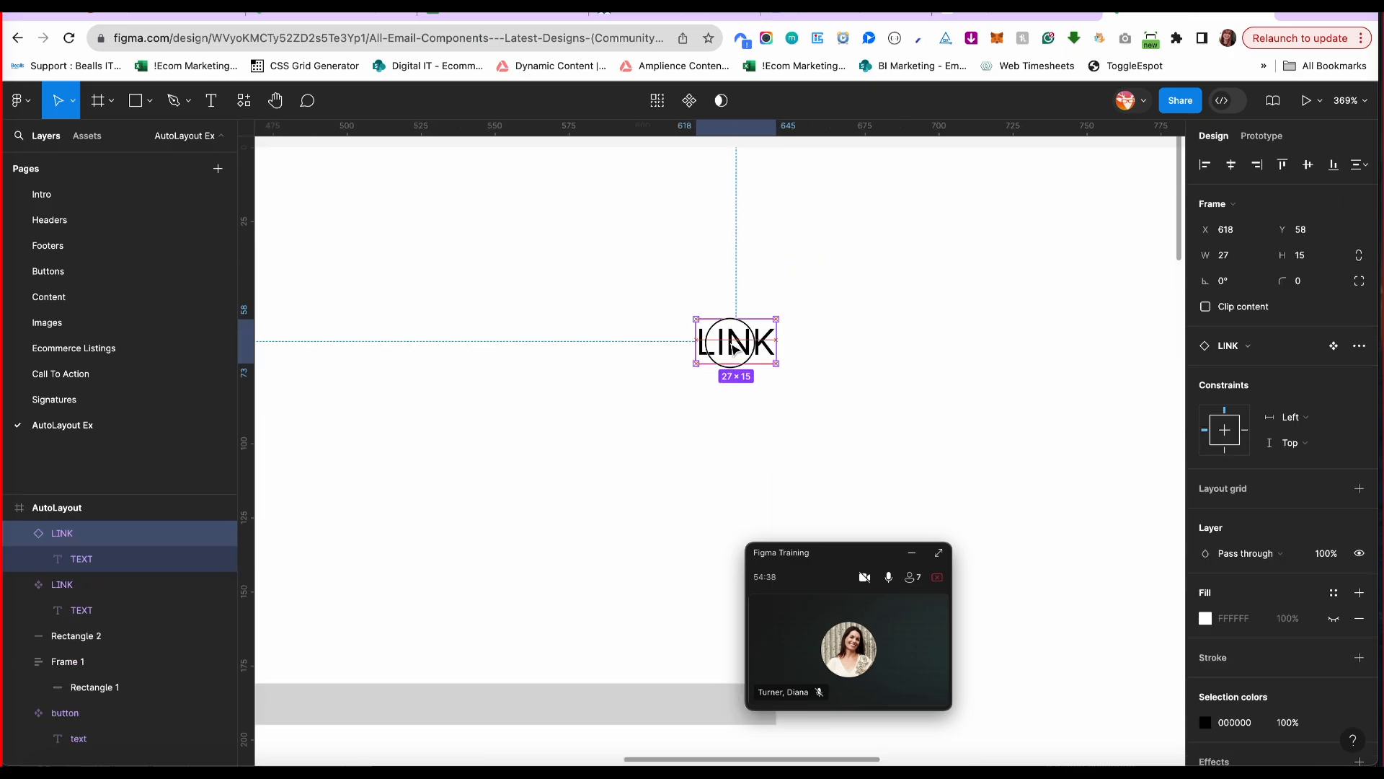
Place the LINK instance at X 557, Y 76 and move the main LINK component away to X 768, Y 32.
left_click_drag(731, 342, 830, 342)
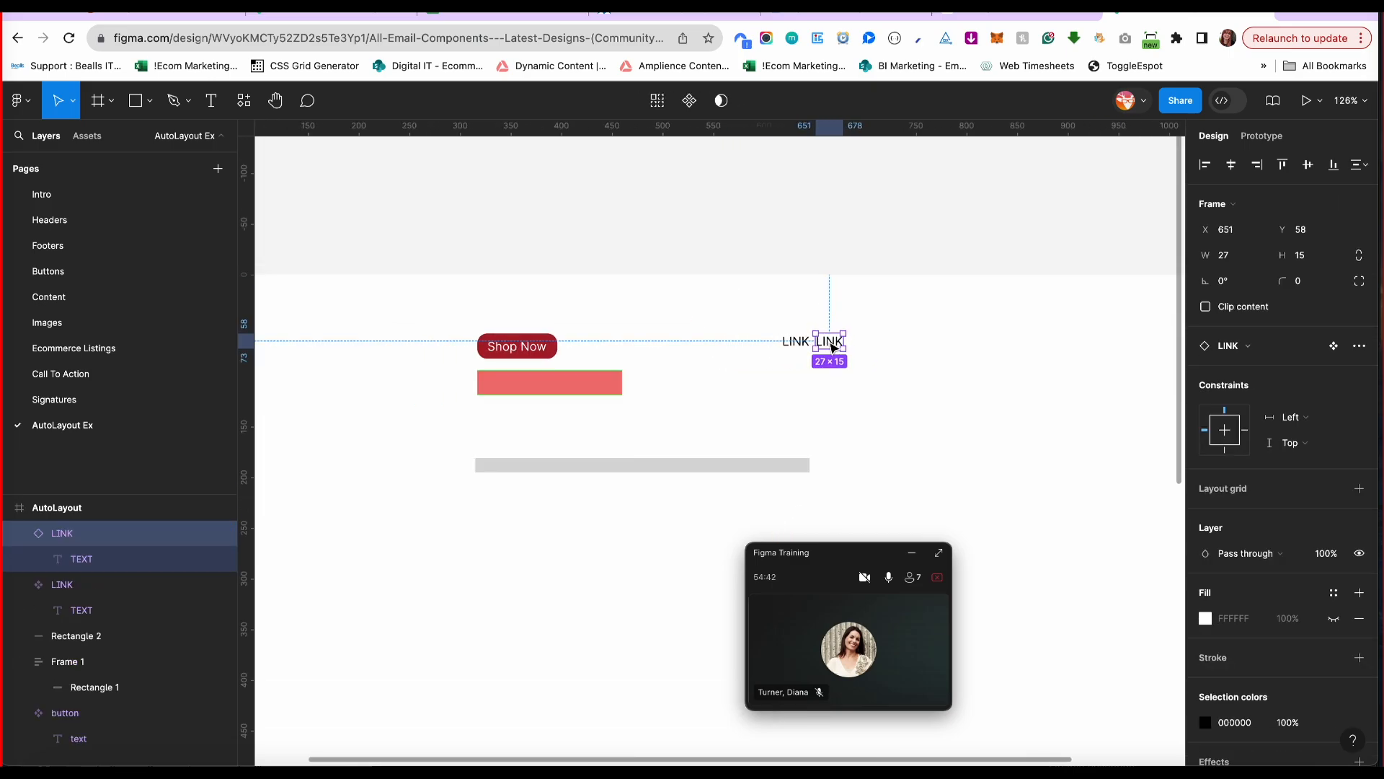
scroll(829, 343, "right", 2)
left_click_drag(735, 330, 659, 392)
left_click(704, 330)
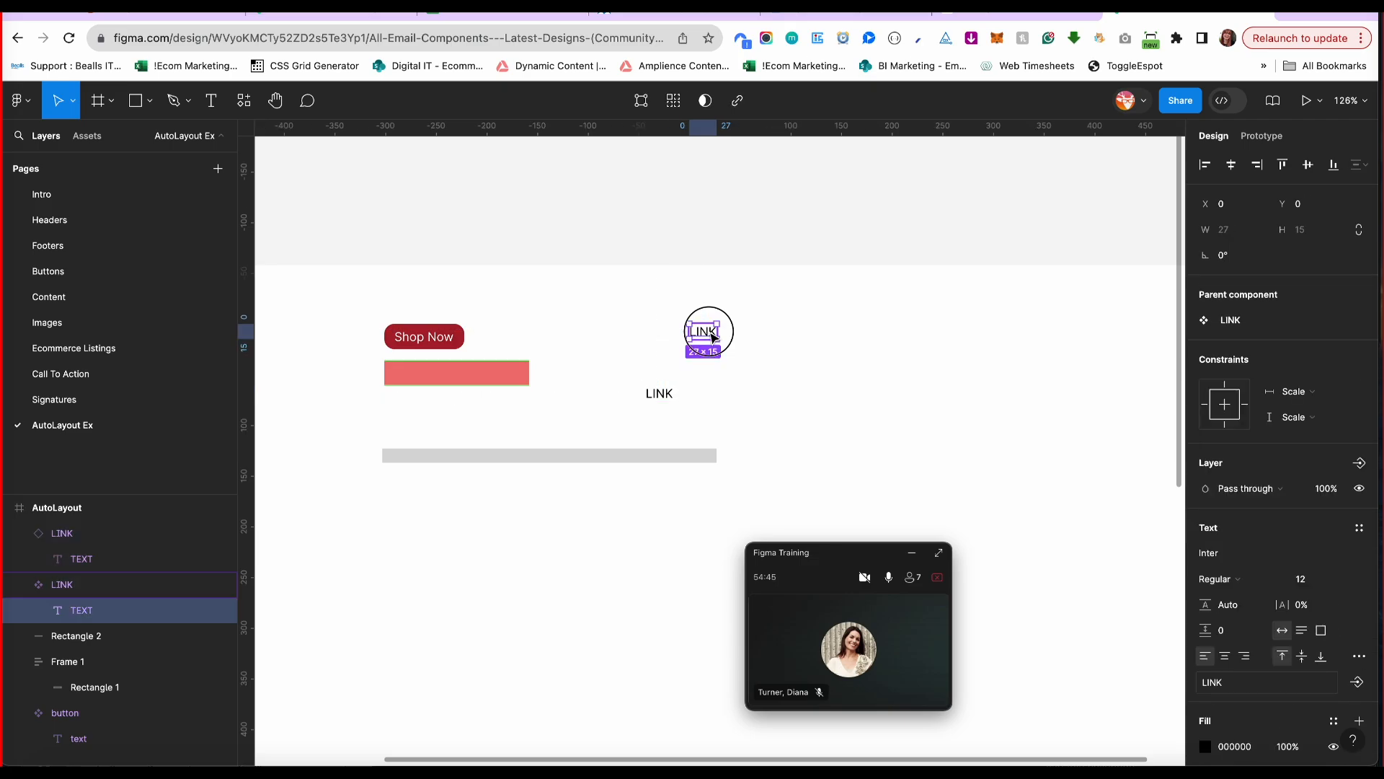
left_click_drag(704, 330, 851, 314)
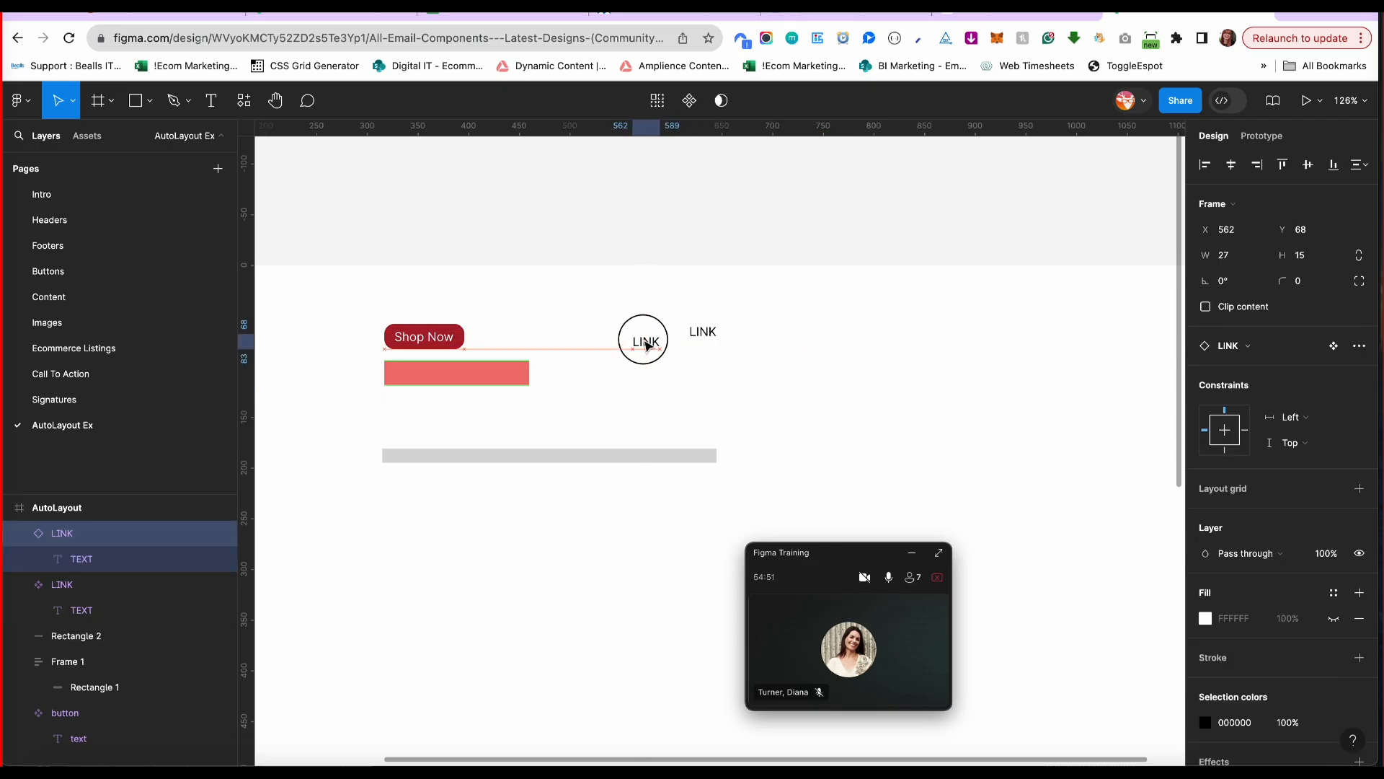
left_click_drag(642, 333, 855, 310)
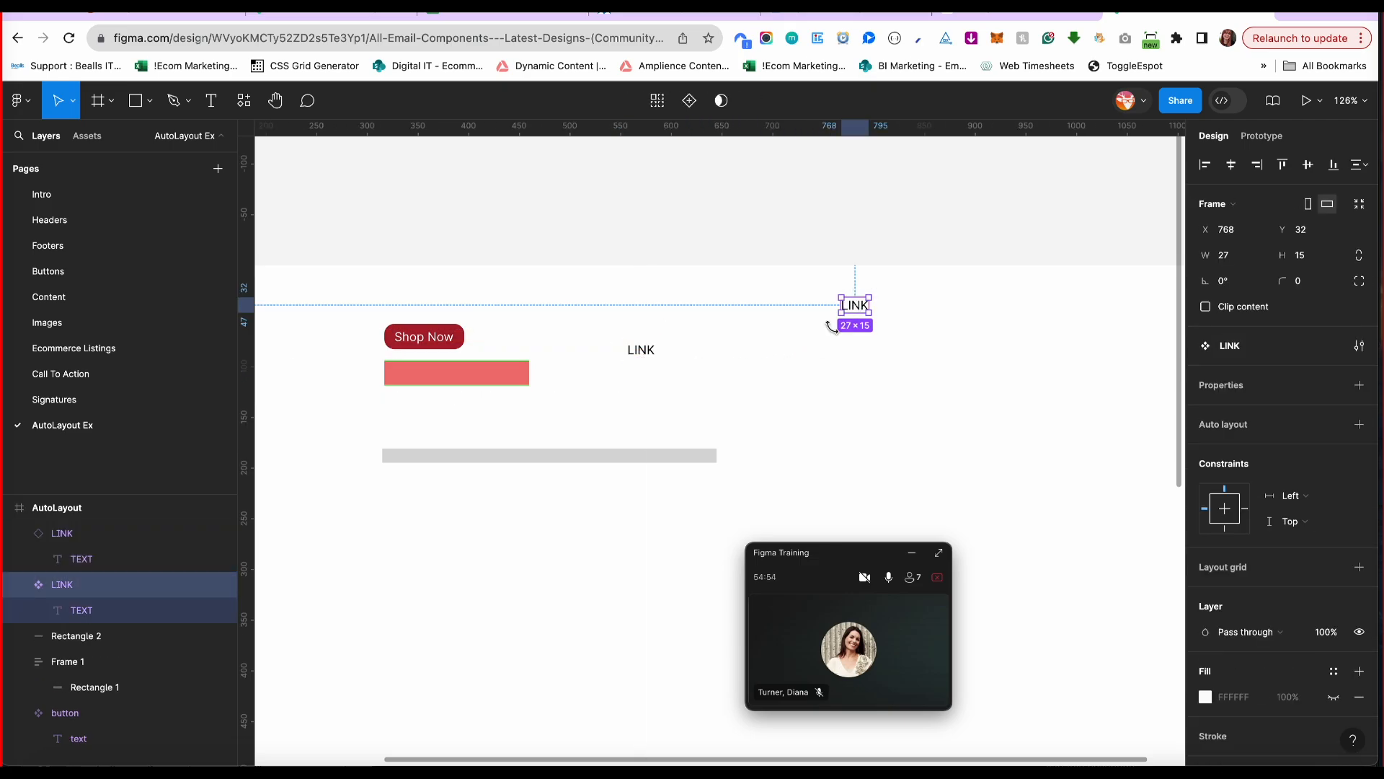
Duplicate the LINK instance to make a horizontal row of four links.
scroll(565, 415, "up", 3)
left_click(651, 364)
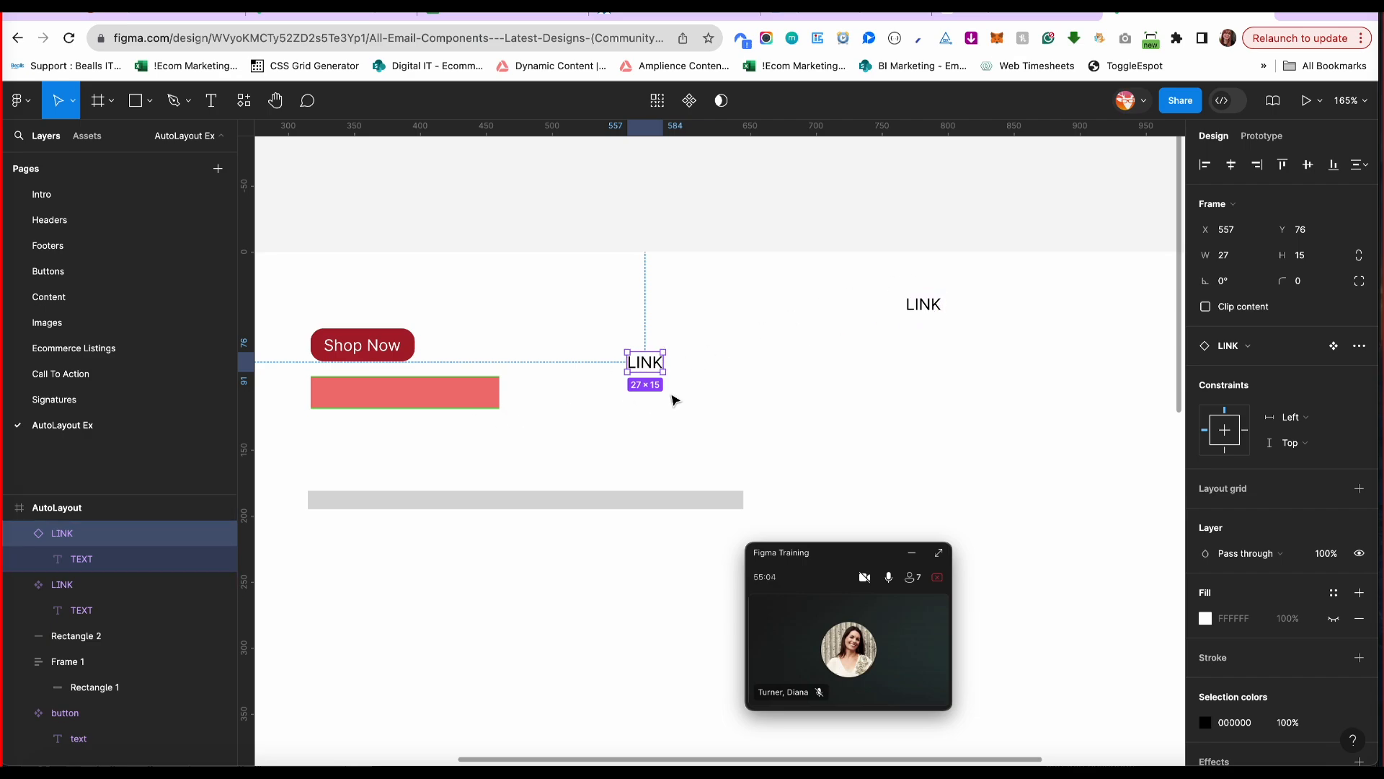
key("ctrl+d")
left_click_drag(652, 373, 757, 364)
key("ctrl+d")
Space the four LINK instances evenly in their row and wrap them in an auto layout frame.
left_click(686, 365, "shift")
left_click(649, 364, "shift")
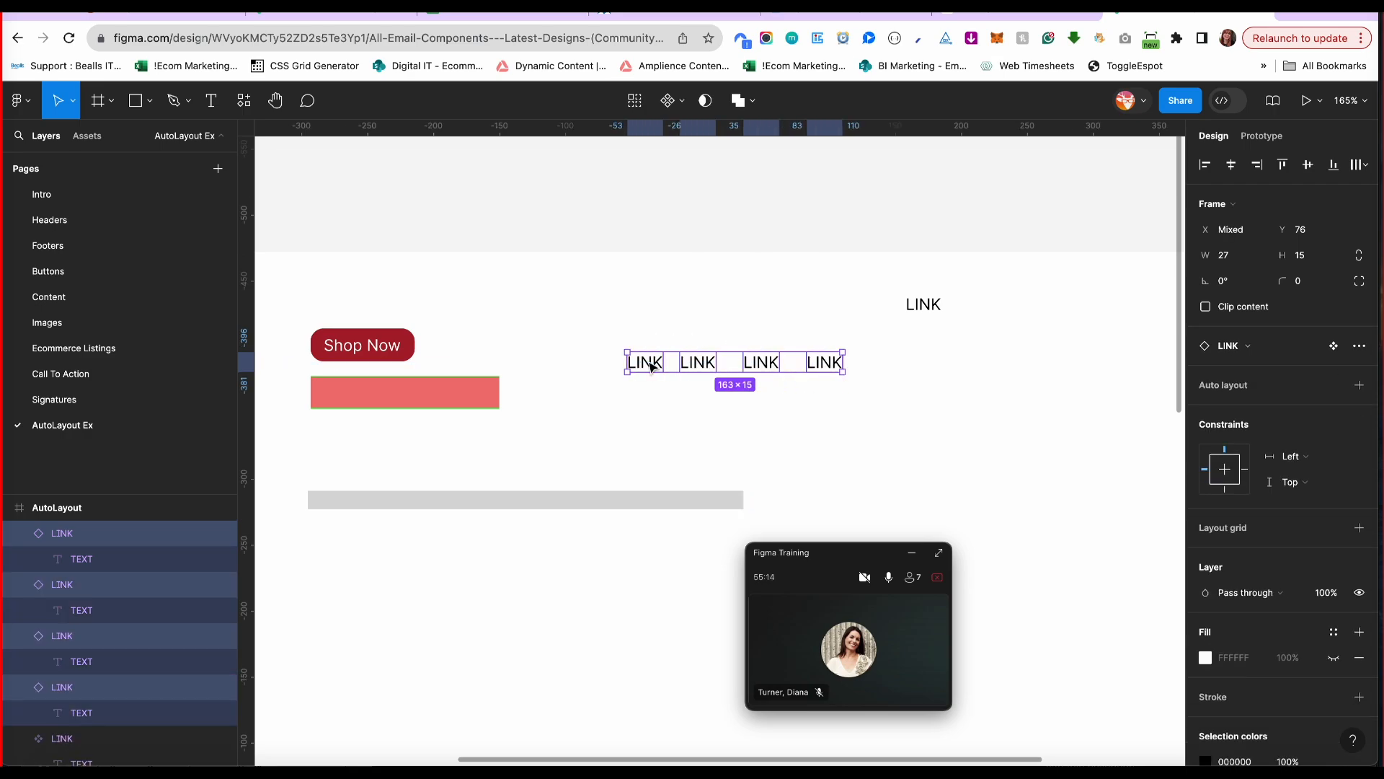
left_click(1361, 164)
left_click(1200, 238)
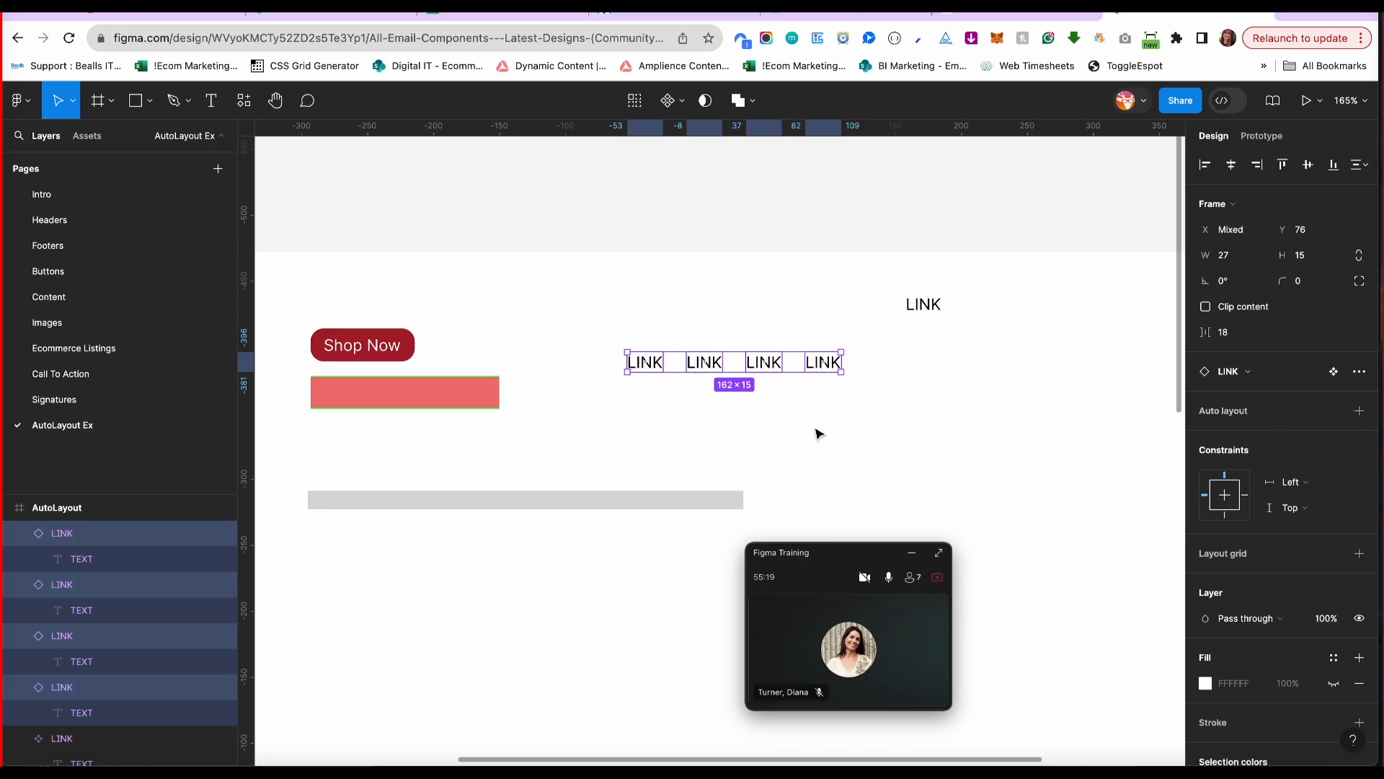
key("shift+a")
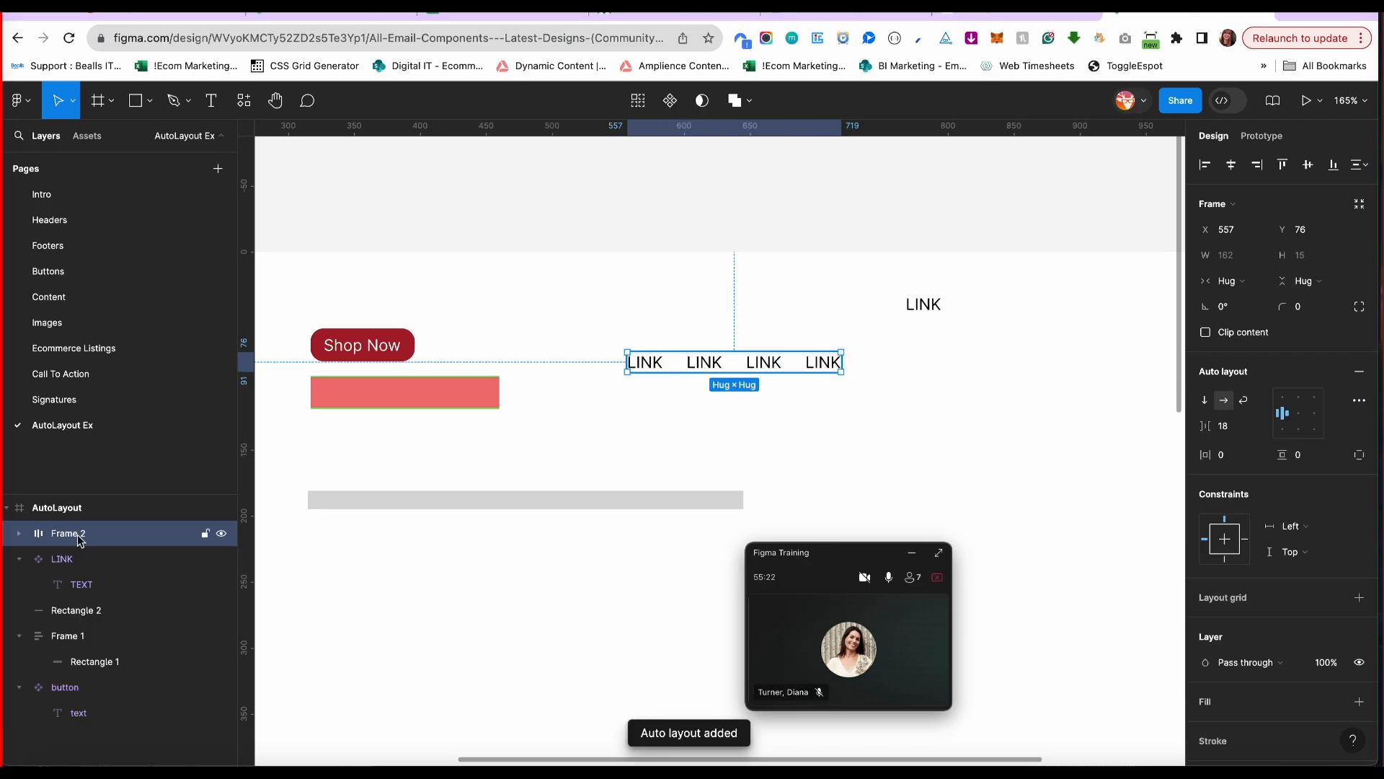
Move the links frame to X 548, Y 91 and set the horizontal gap between its items to Auto.
left_click_drag(791, 360, 779, 379)
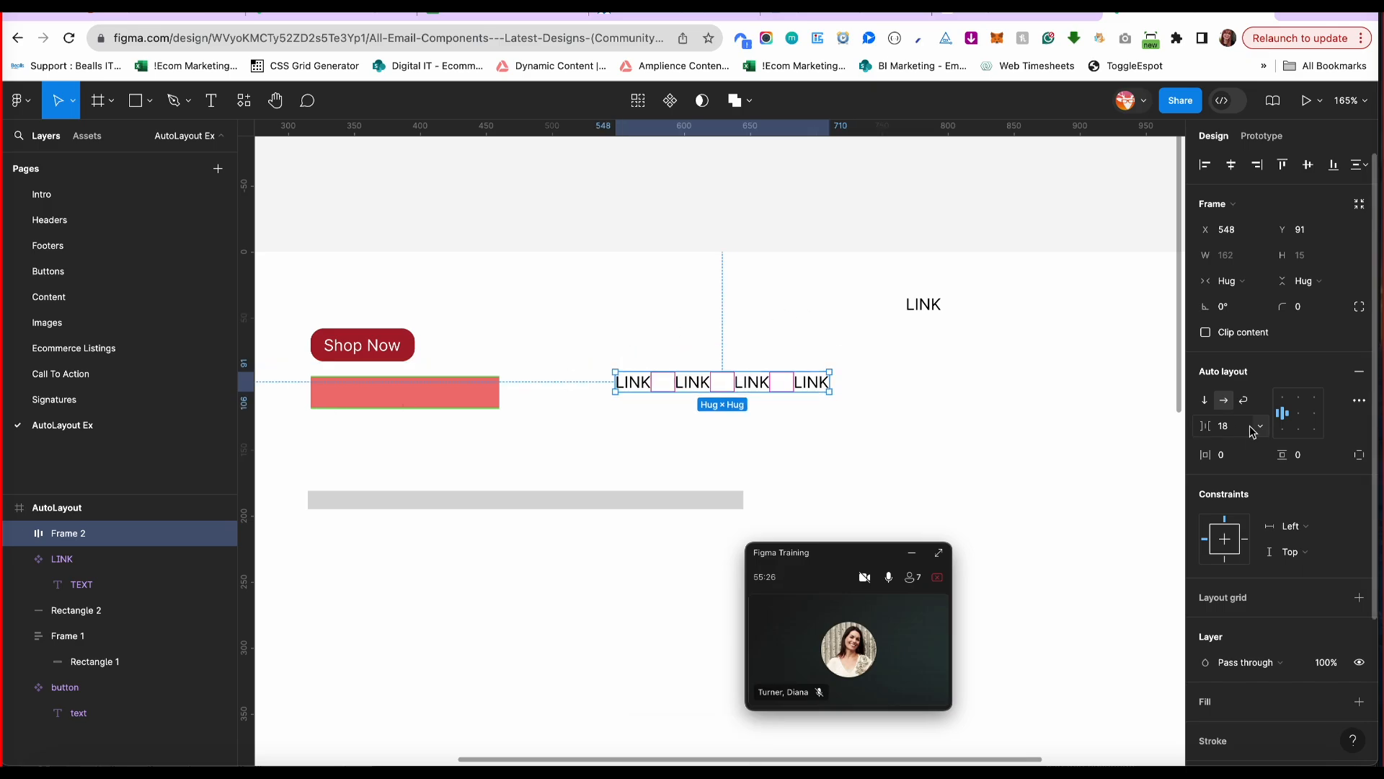
left_click(1258, 431)
left_click(1229, 443)
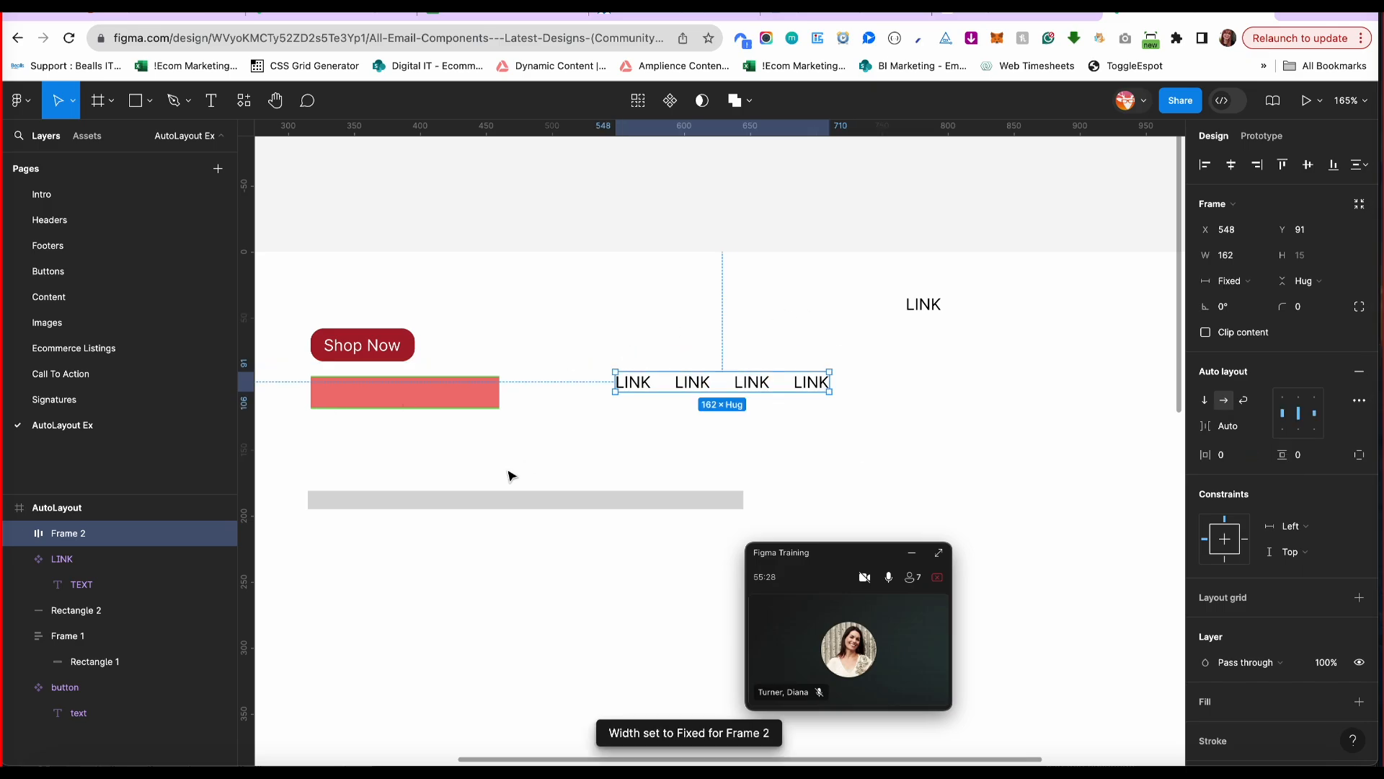
Expand Frame 2 in the layer list and collapse each of its four LINK instances.
left_click(20, 533)
left_click(40, 562)
left_click(38, 558)
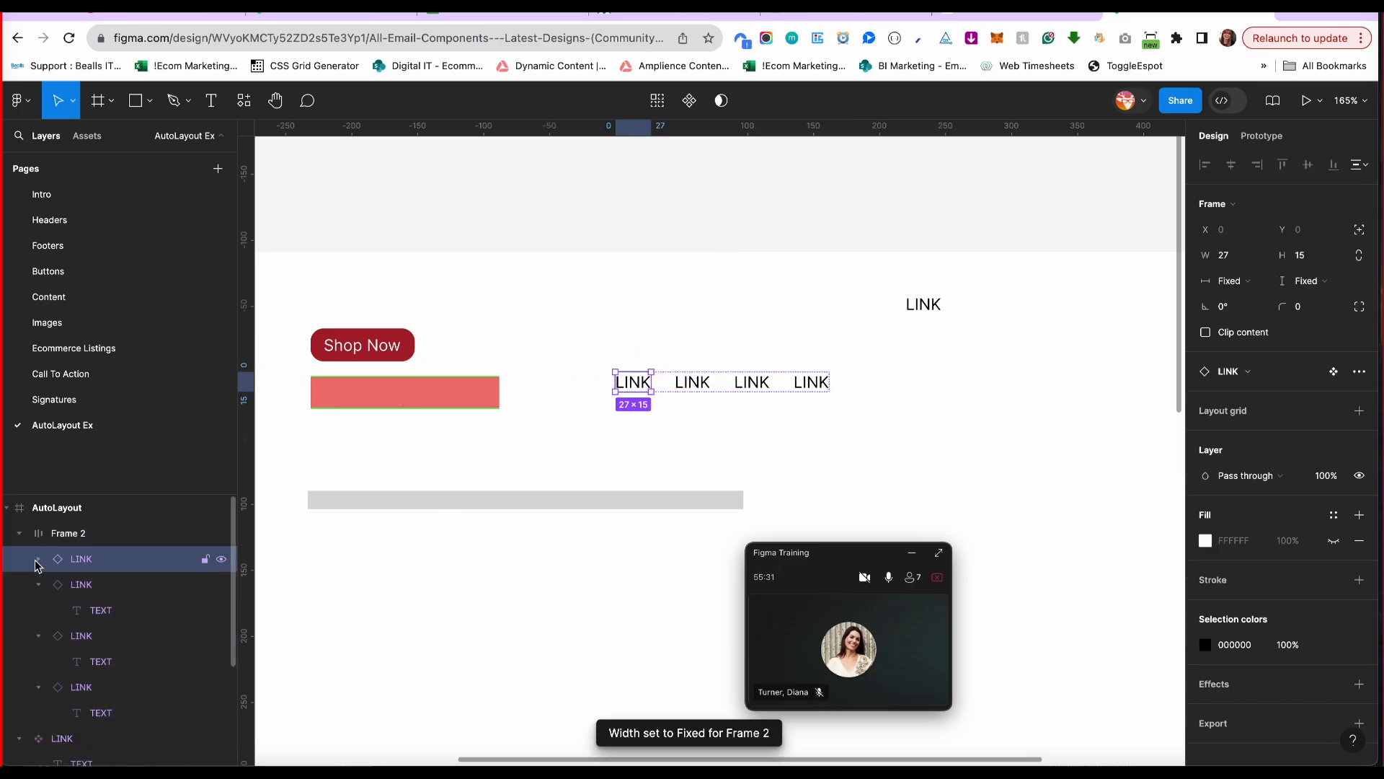
left_click(39, 584)
left_click(39, 610)
left_click(38, 636)
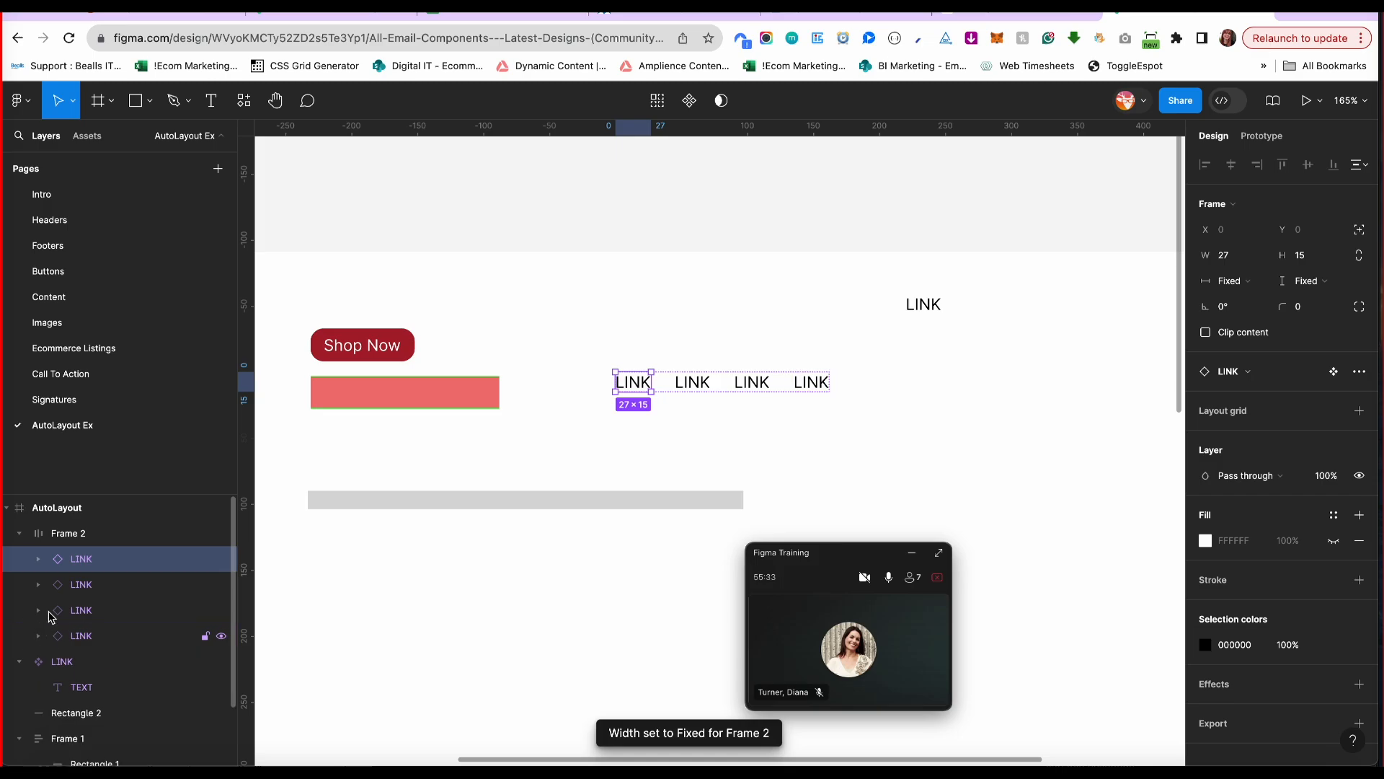
Add a bright red fill to the auto layout frame containing the four links.
left_click(87, 535)
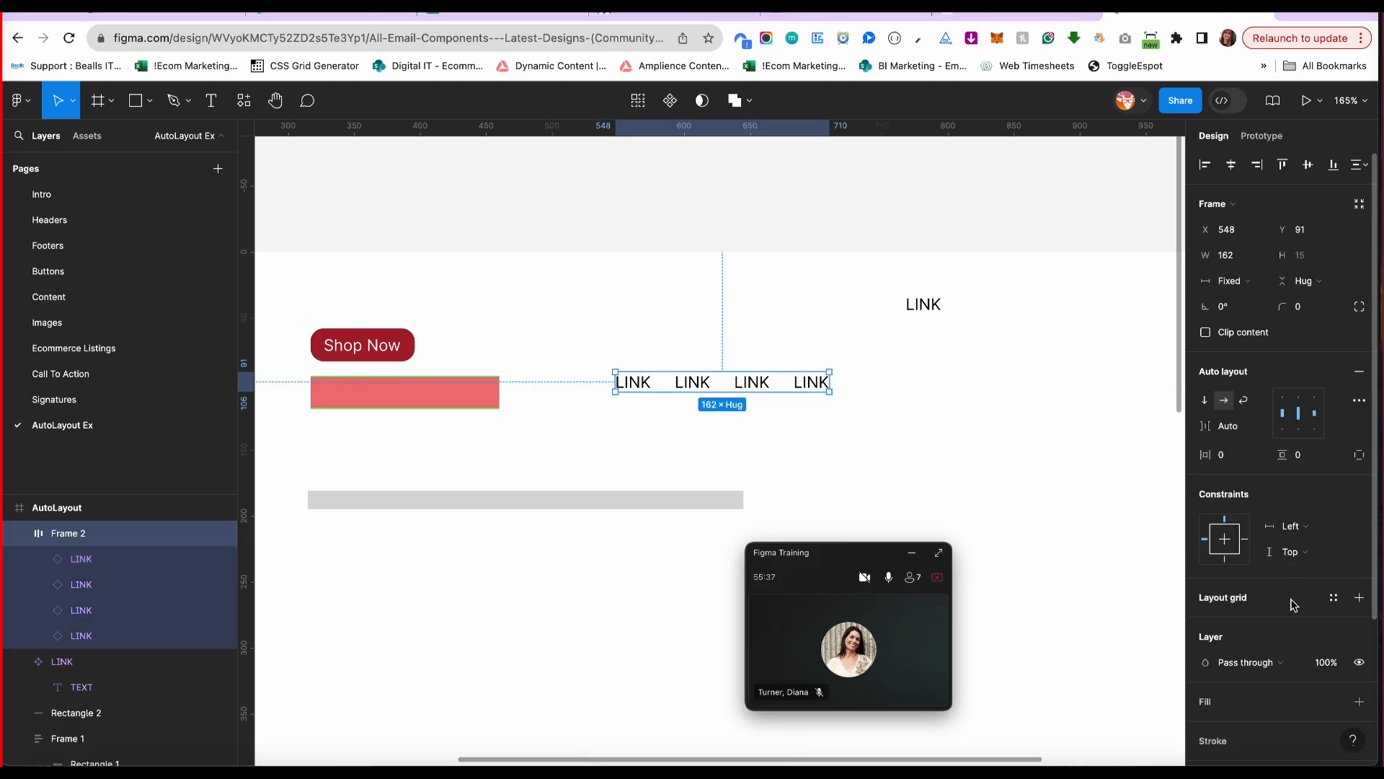
scroll(1294, 603, "down", 3)
left_click(1359, 523)
left_click(1205, 549)
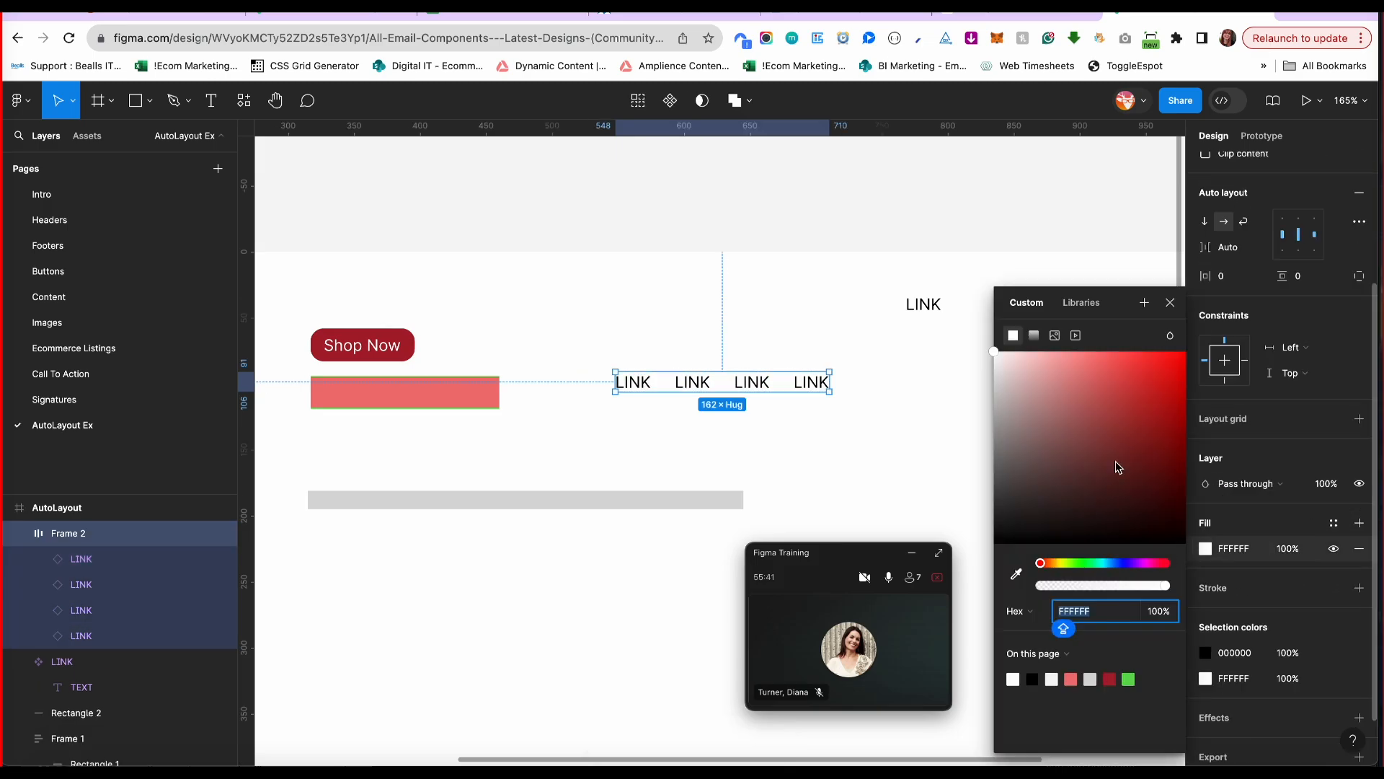
left_click(1120, 365)
left_click(1170, 303)
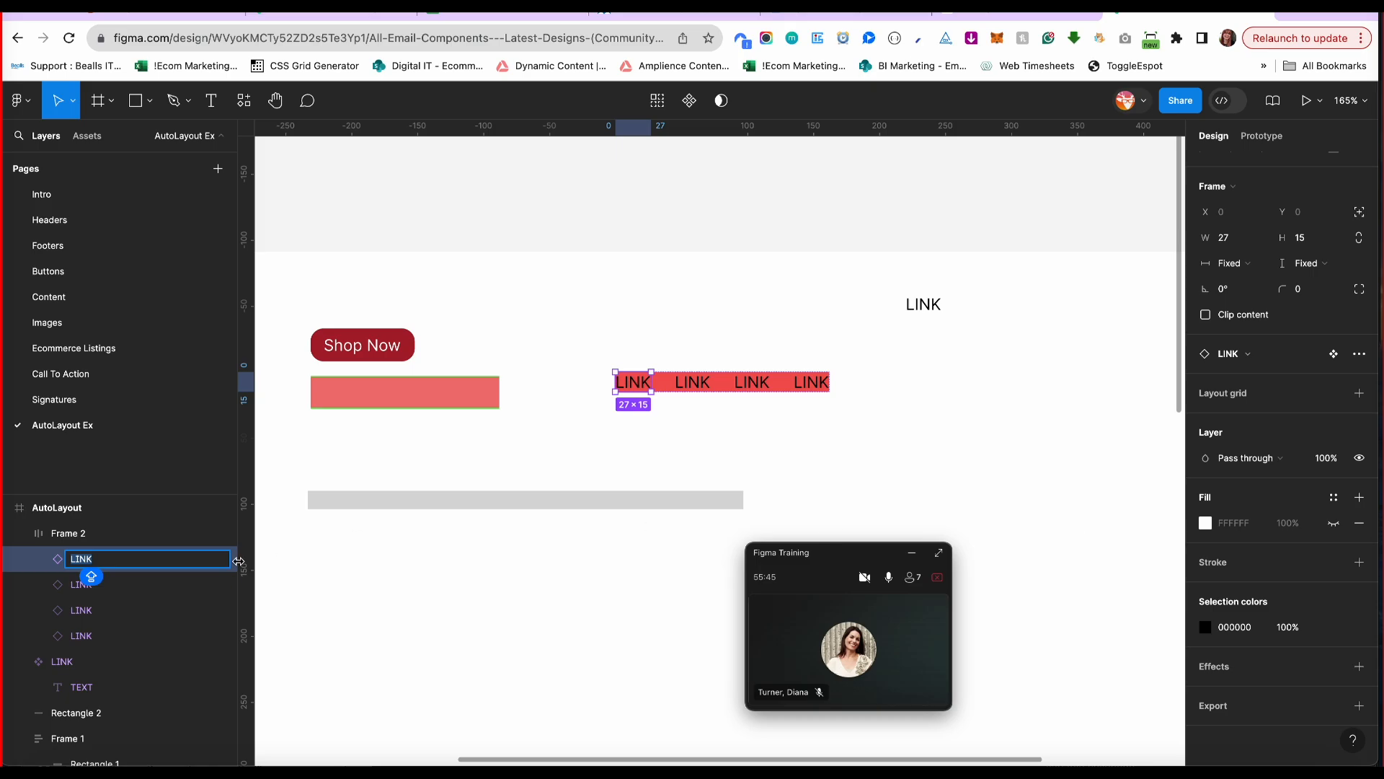
Give all four LINK instances in the frame a light blue C5E6FF fill.
left_click(92, 635, "shift")
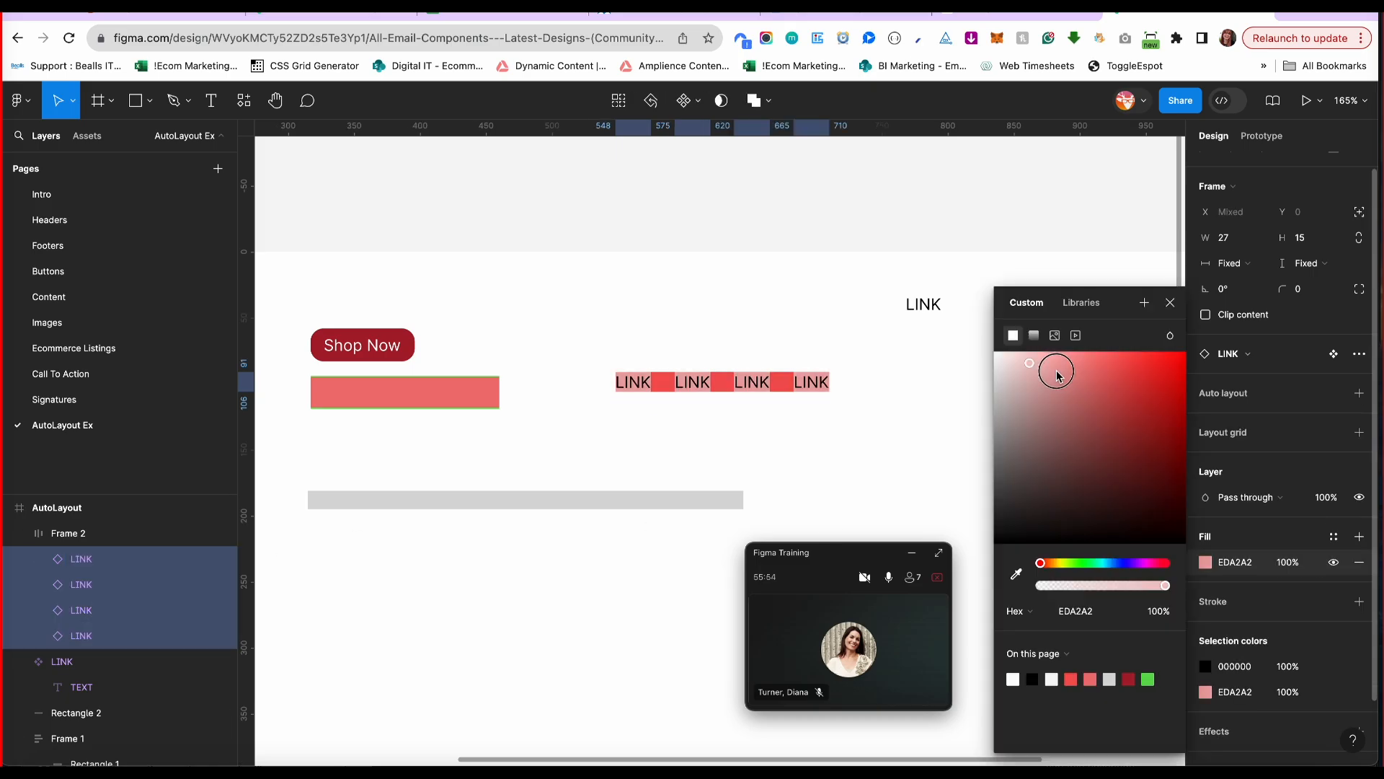
left_click(1058, 380)
left_click(1119, 563)
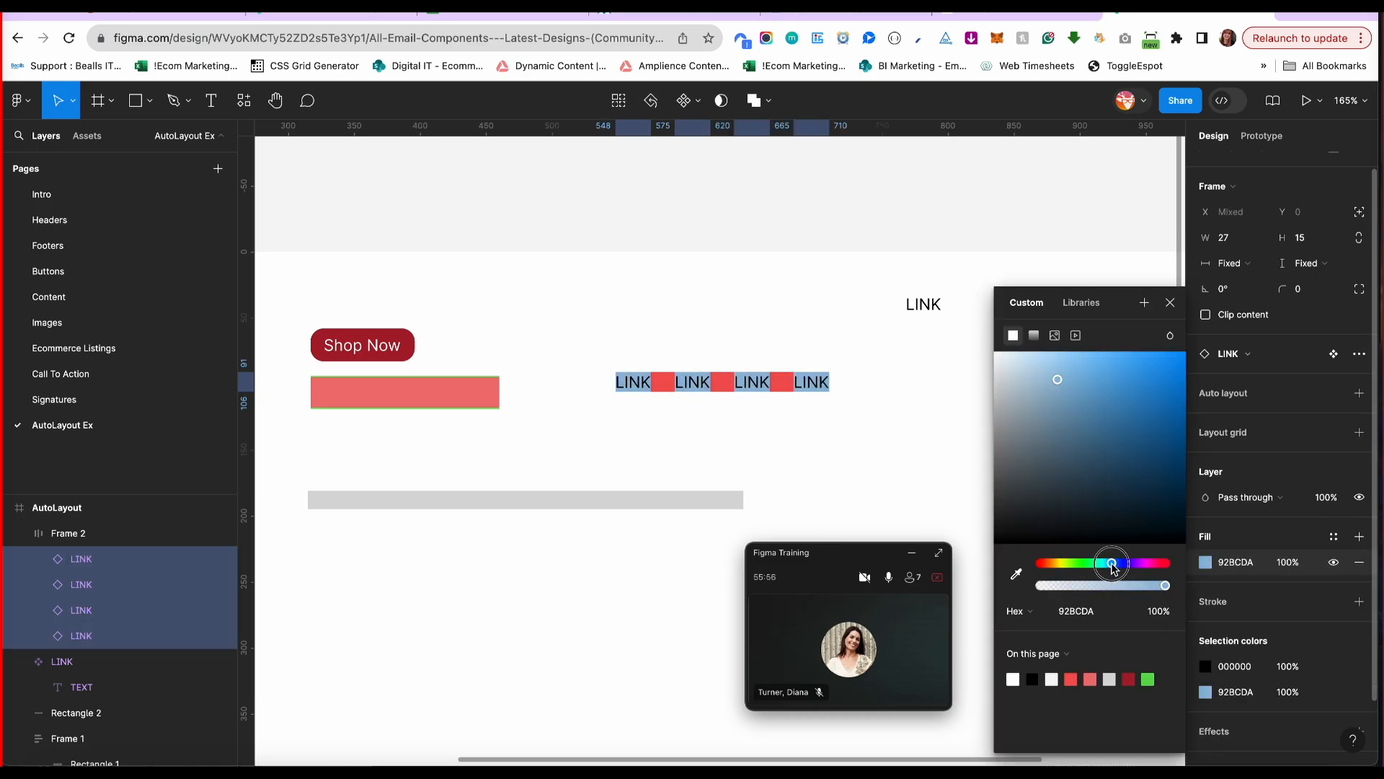
mouse_move(1053, 372)
left_mouse_down()
mouse_move(1044, 349)
mouse_move(1038, 359)
left_mouse_up()
left_click(1170, 302)
left_click(859, 420)
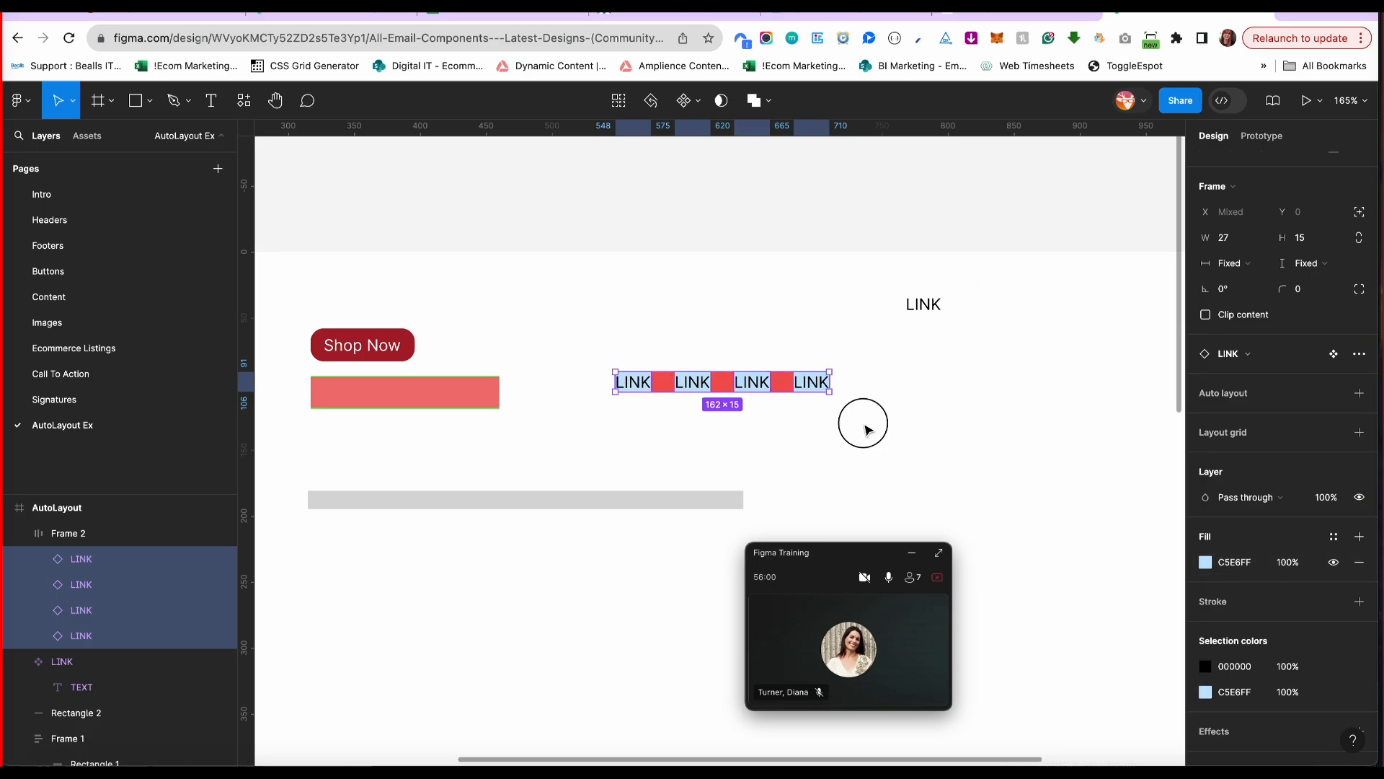
Toggle the visibility of the first two LINK instances in Frame 2 off and on again.
scroll(812, 448, "up", 5)
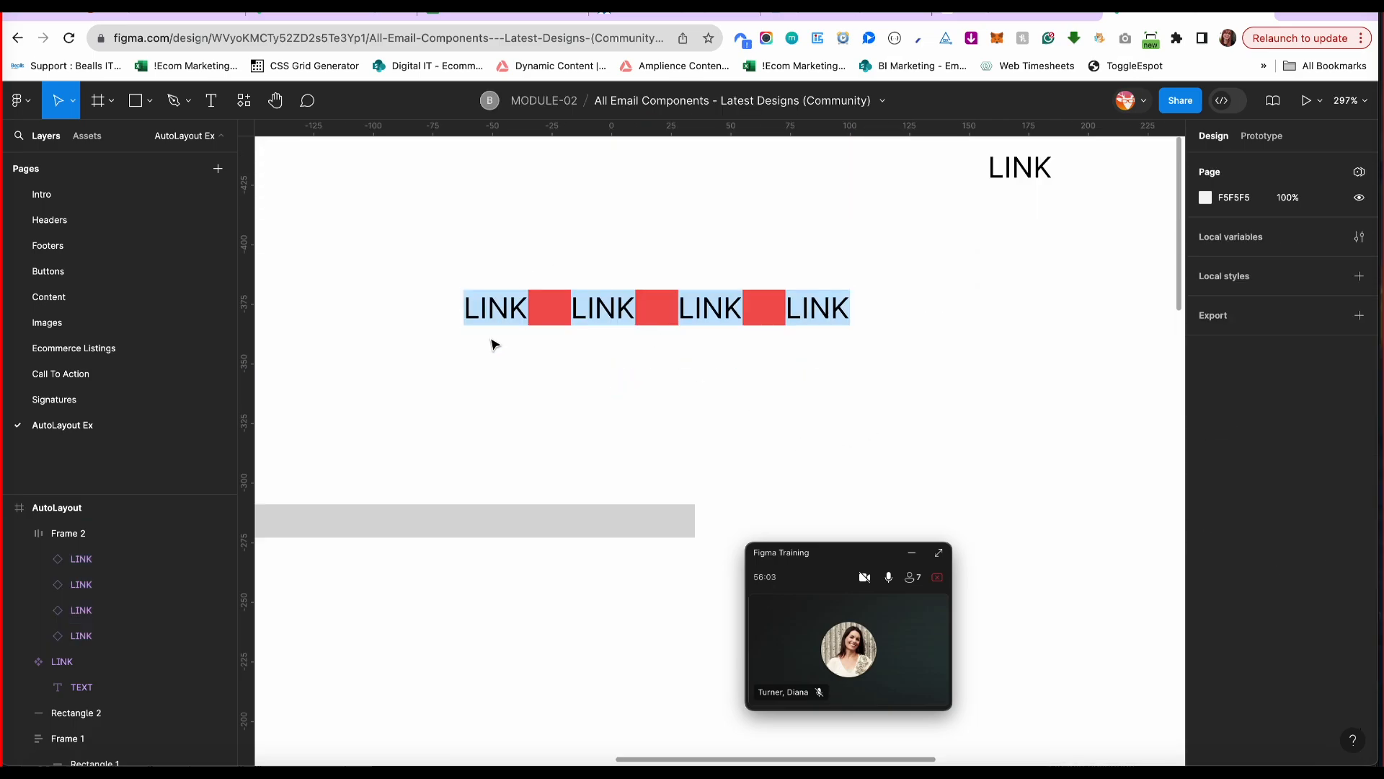
left_click(85, 567)
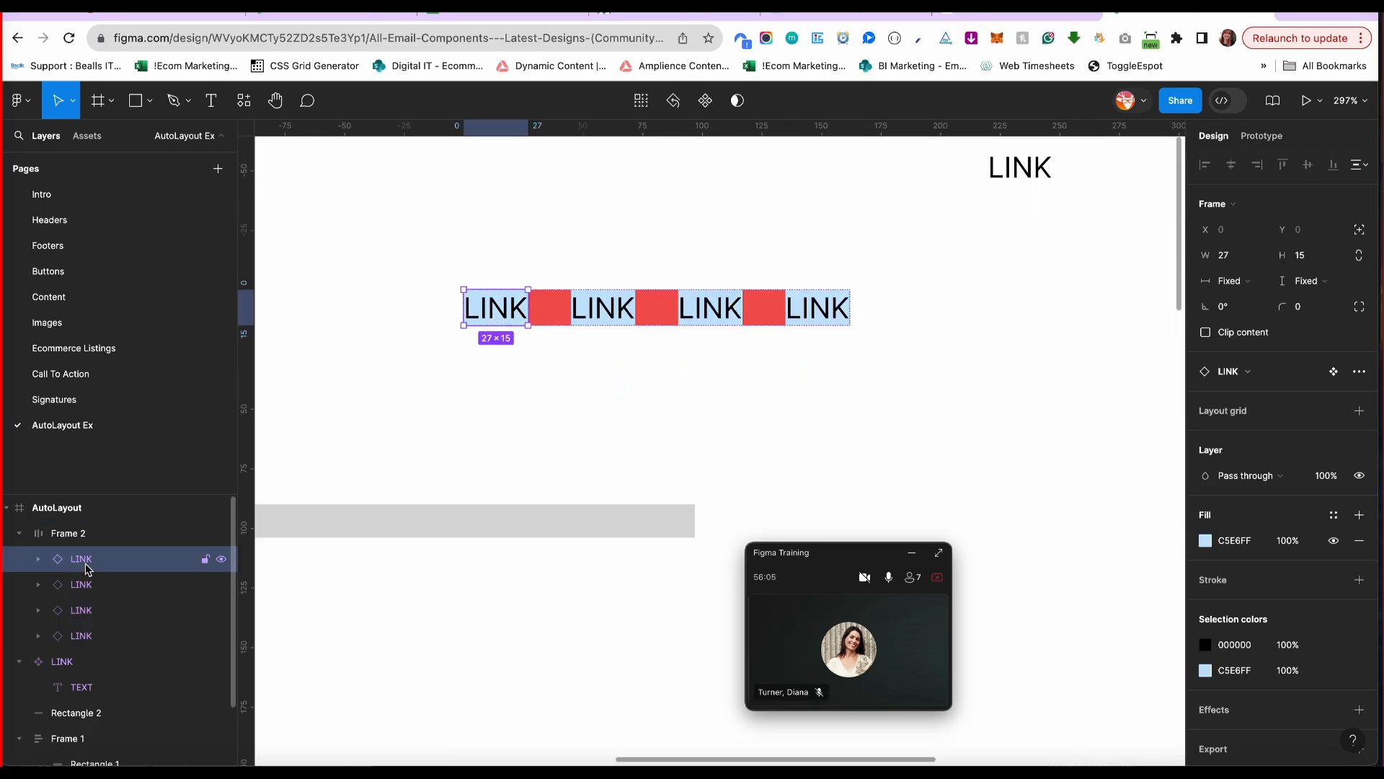
left_click(222, 559)
left_click(221, 559)
left_click(221, 560)
left_click(221, 559)
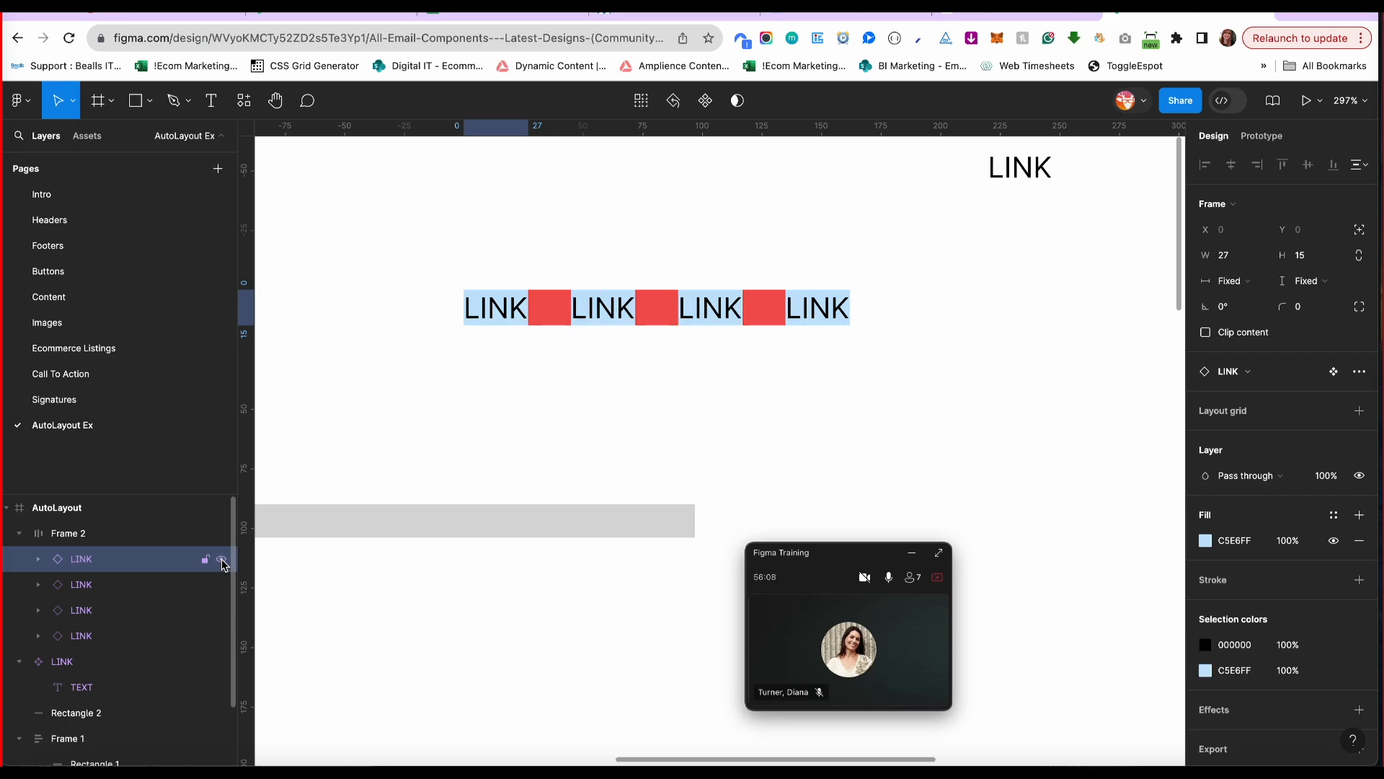
left_click(221, 561)
left_click(221, 585)
left_click(222, 587)
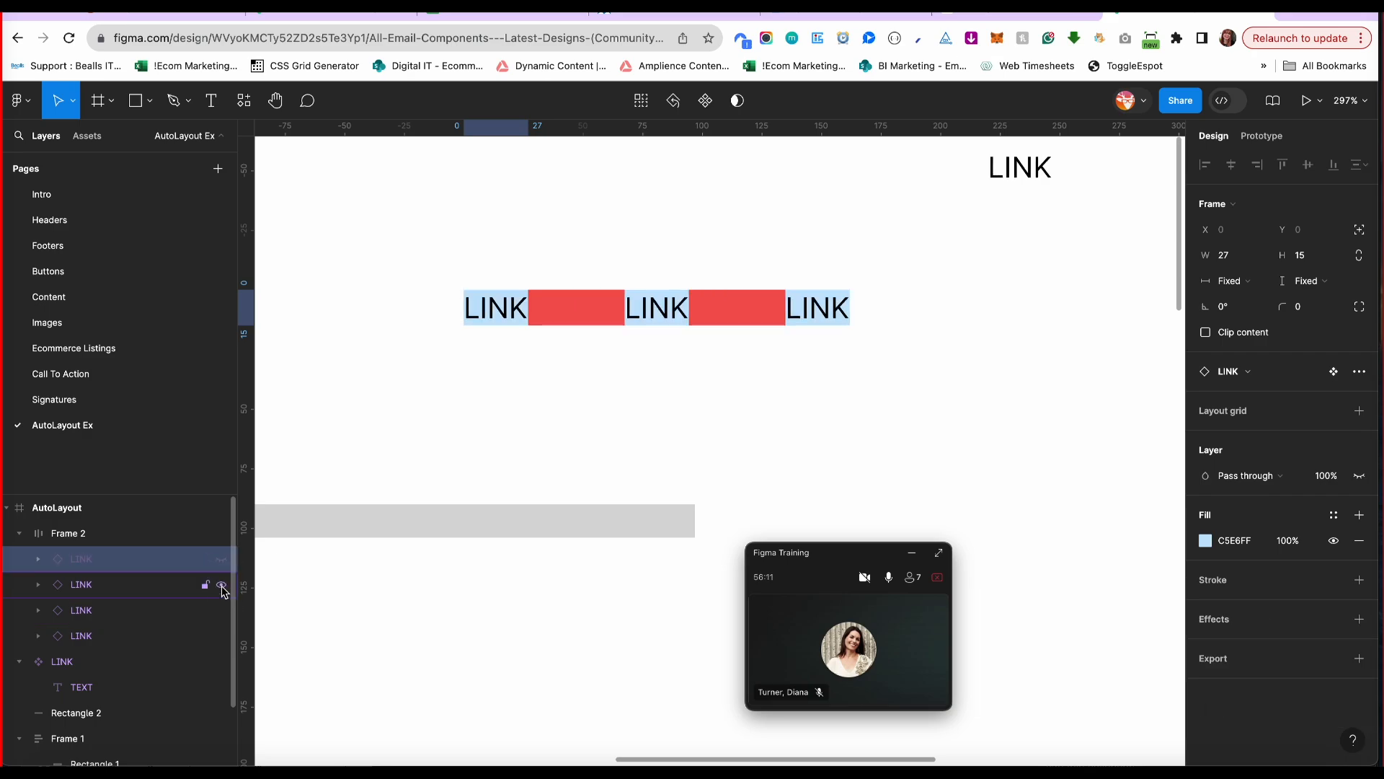
left_click(220, 562)
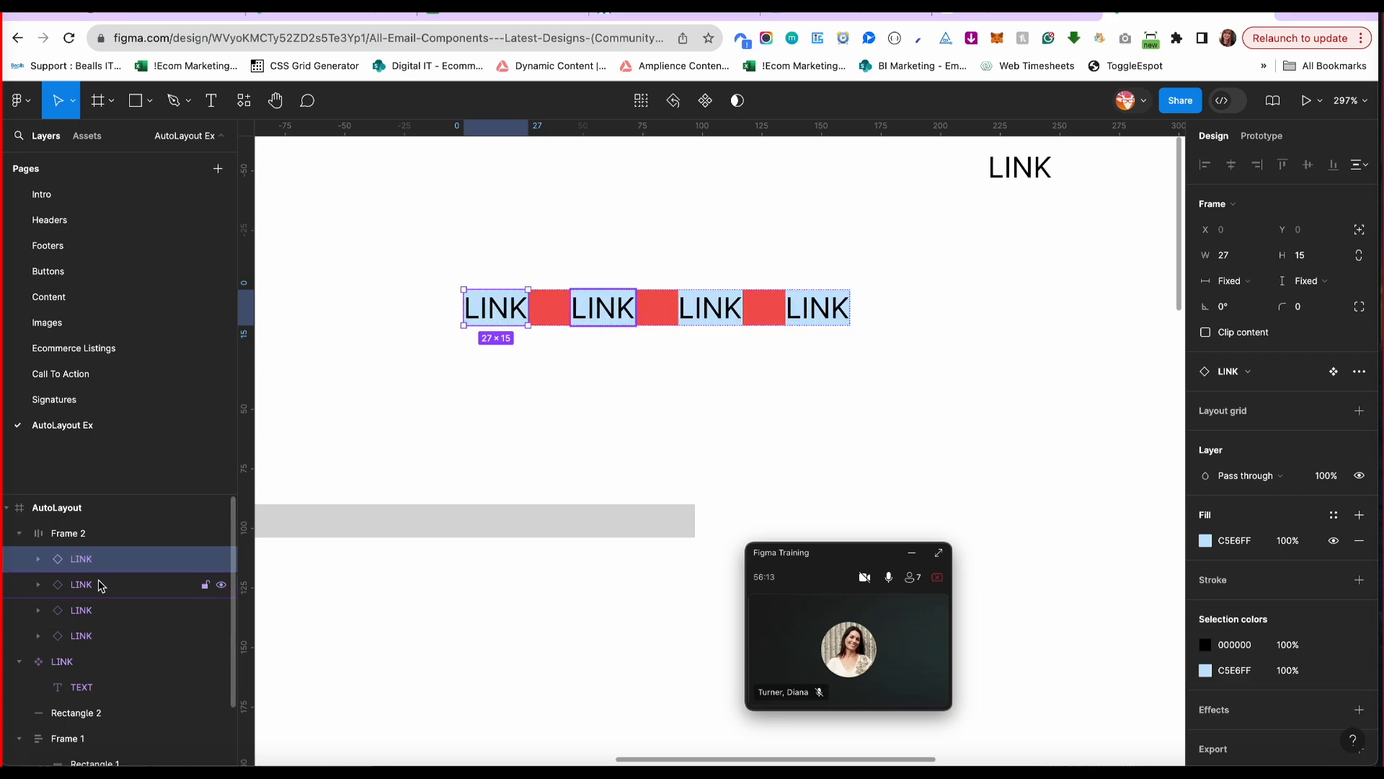
Duplicate the first LINK instance in Frame 2 twice and delete one of the copies.
key("super+d")
key("super+d")
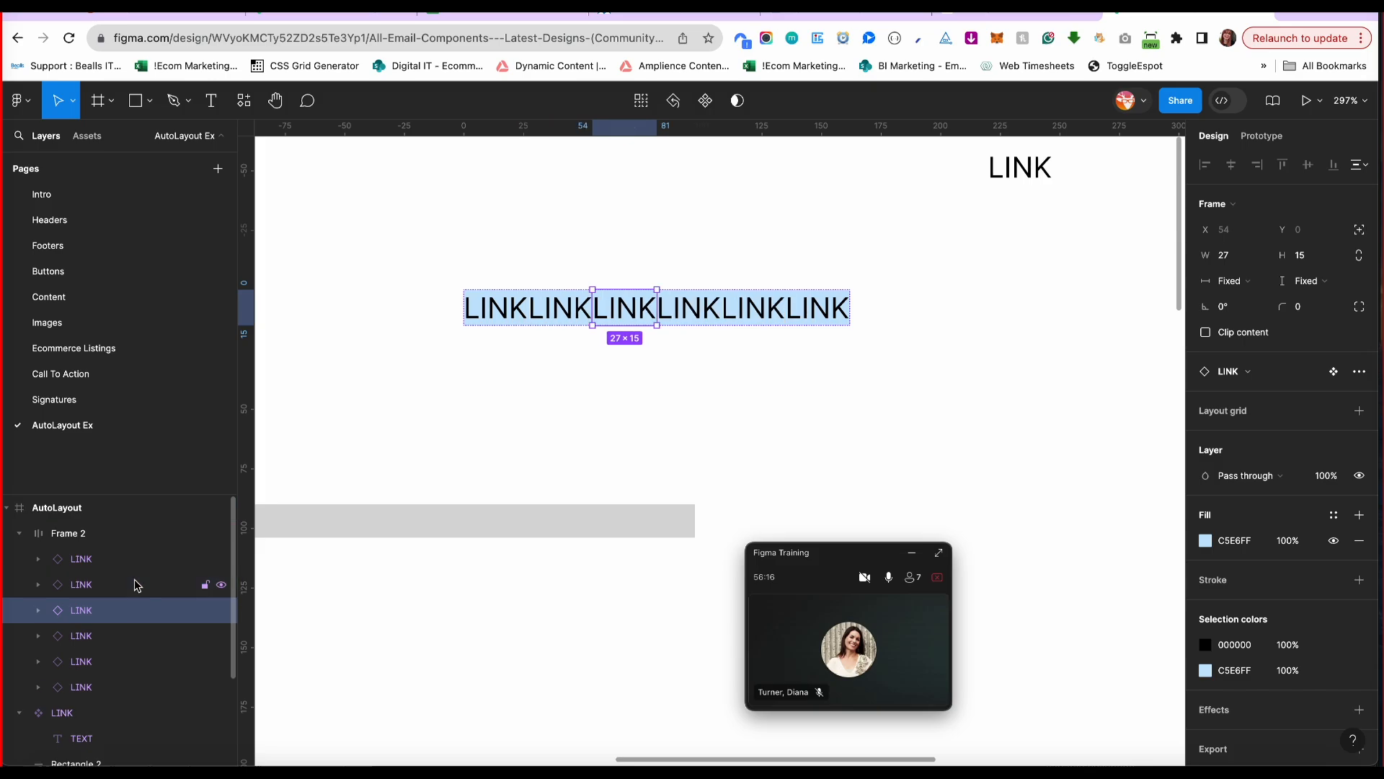
key("Delete")
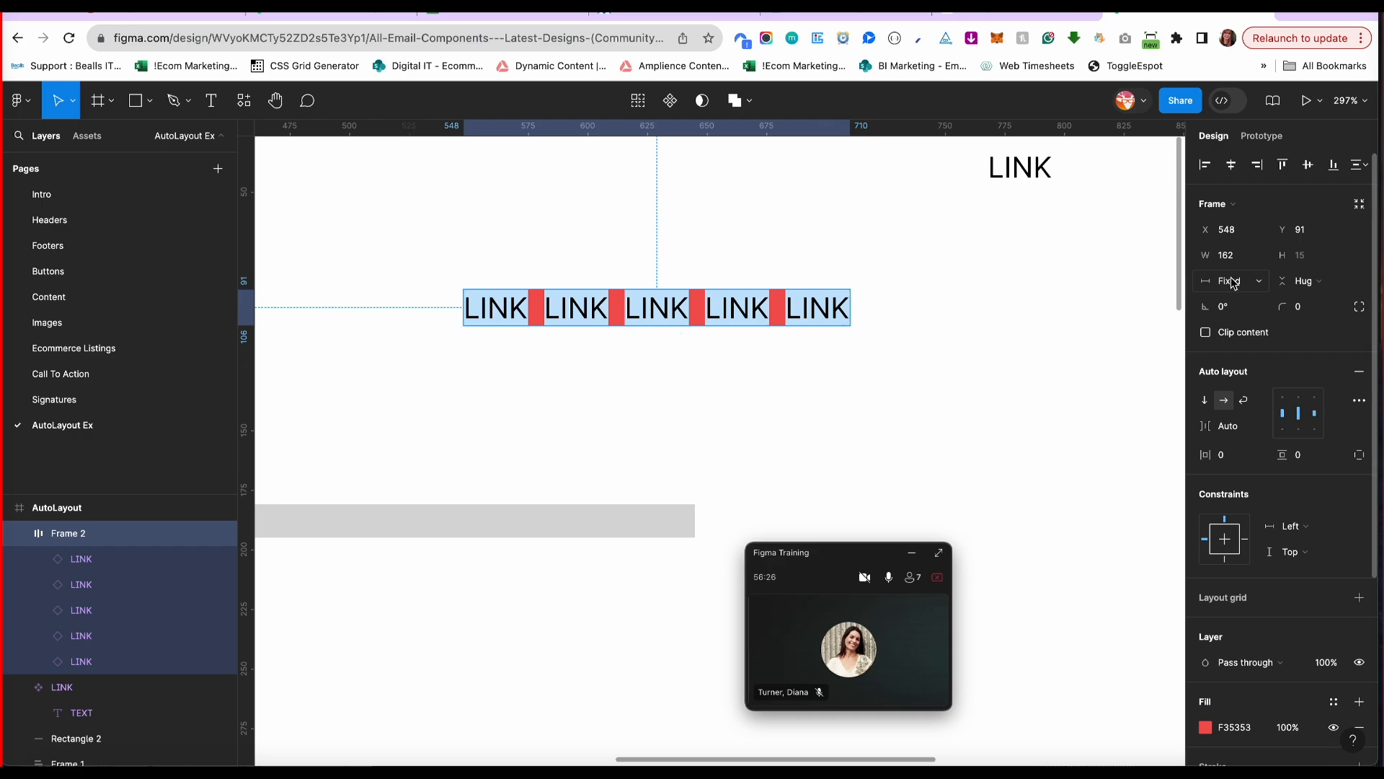
Set the links frame's height to Fixed, and switch its width to Hug contents and back to Fixed at 207 with an Auto gap.
left_click(1303, 283)
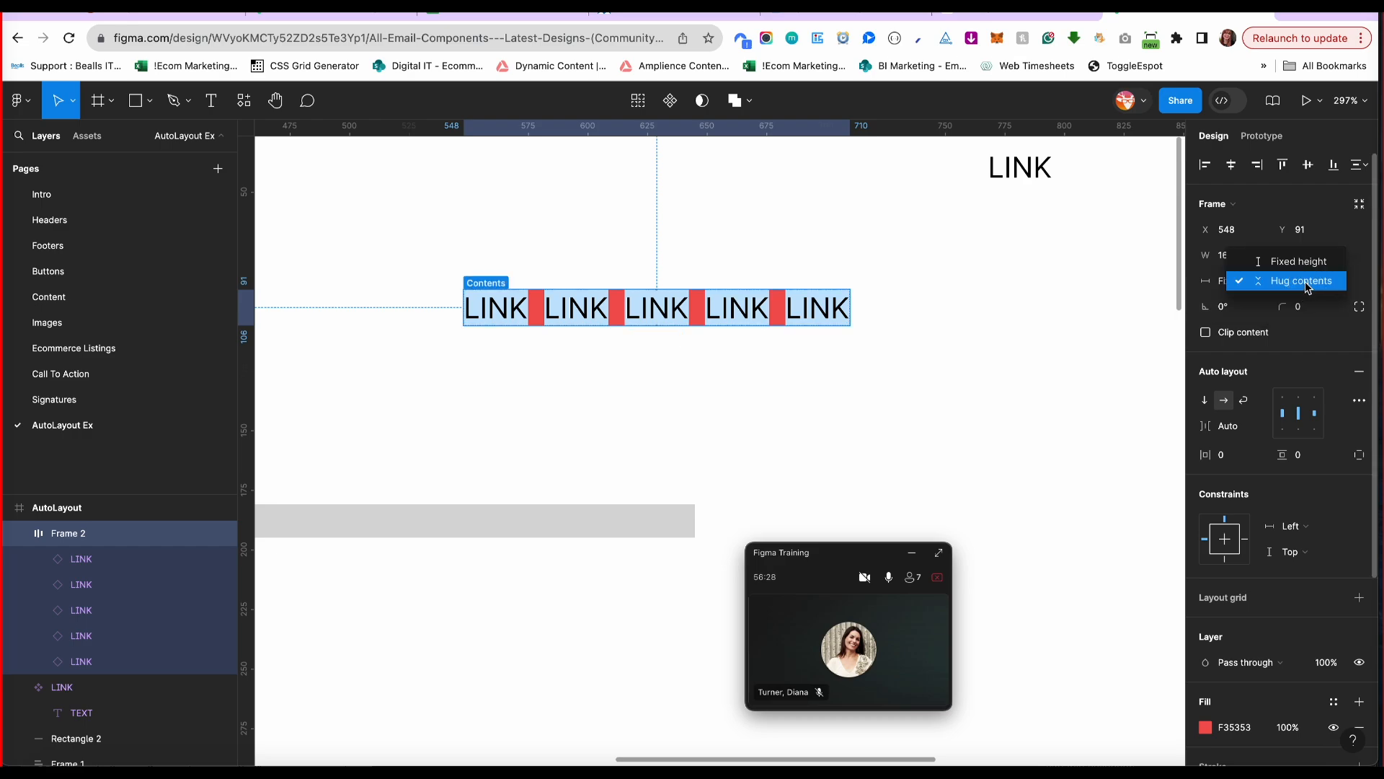
left_click(1304, 264)
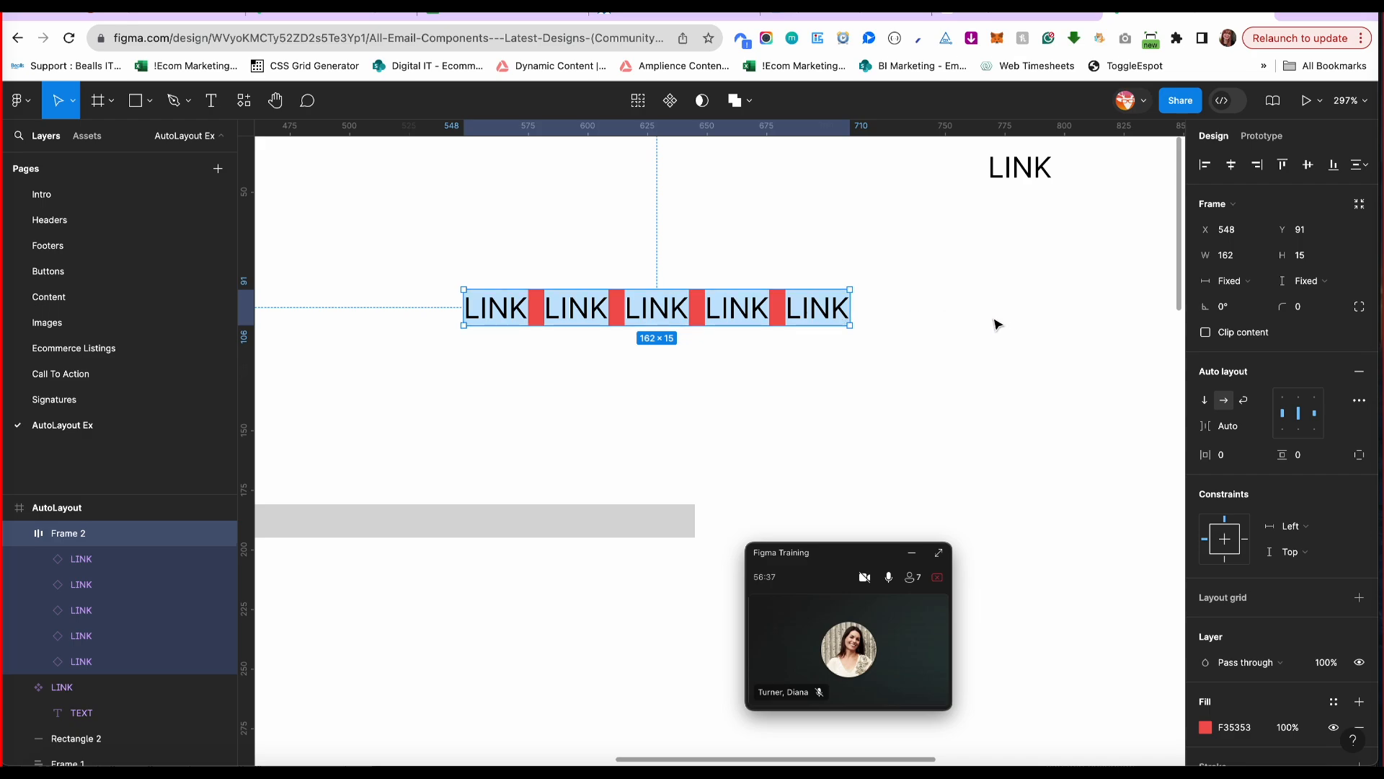
left_click(1251, 283)
left_click(1260, 301)
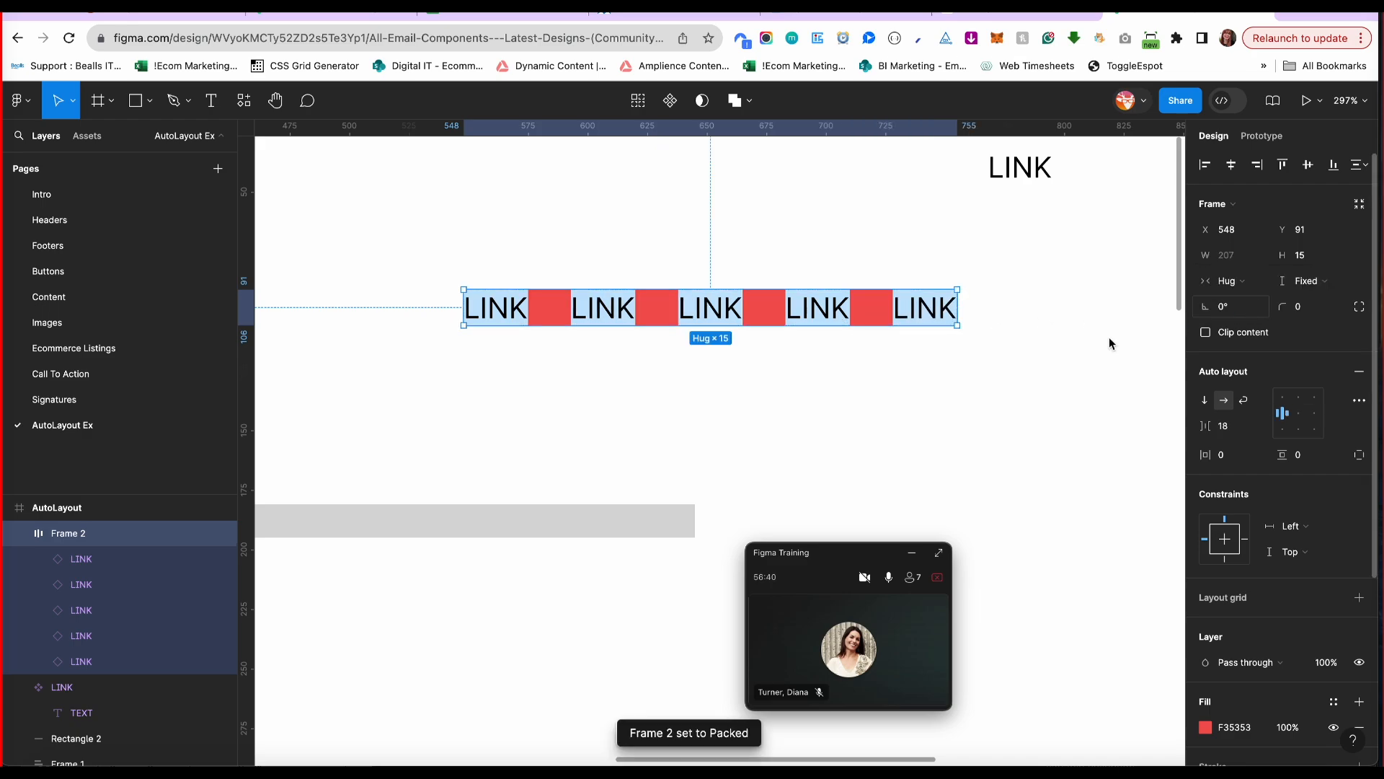
key("super+z")
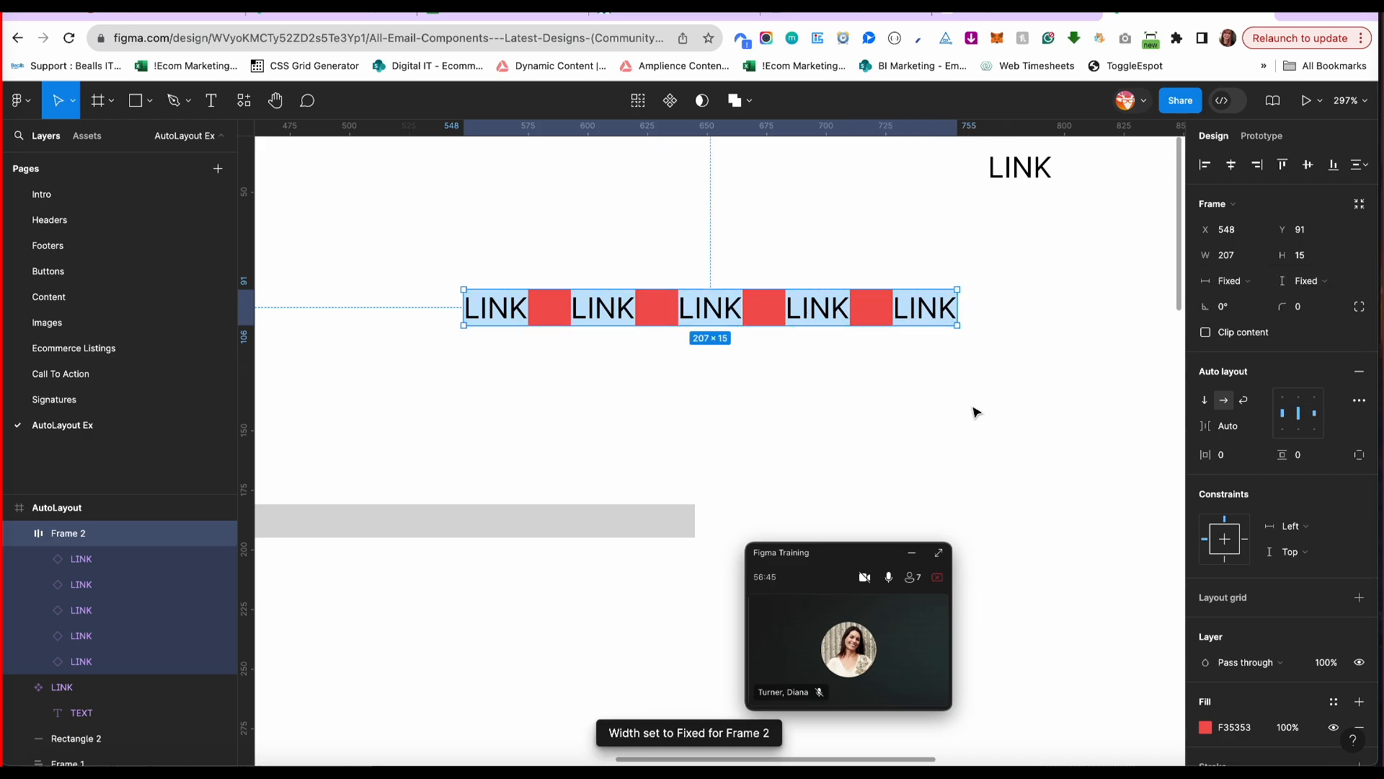
Duplicate the first LINK instance once more within the fixed-width Frame 2.
left_click(82, 563)
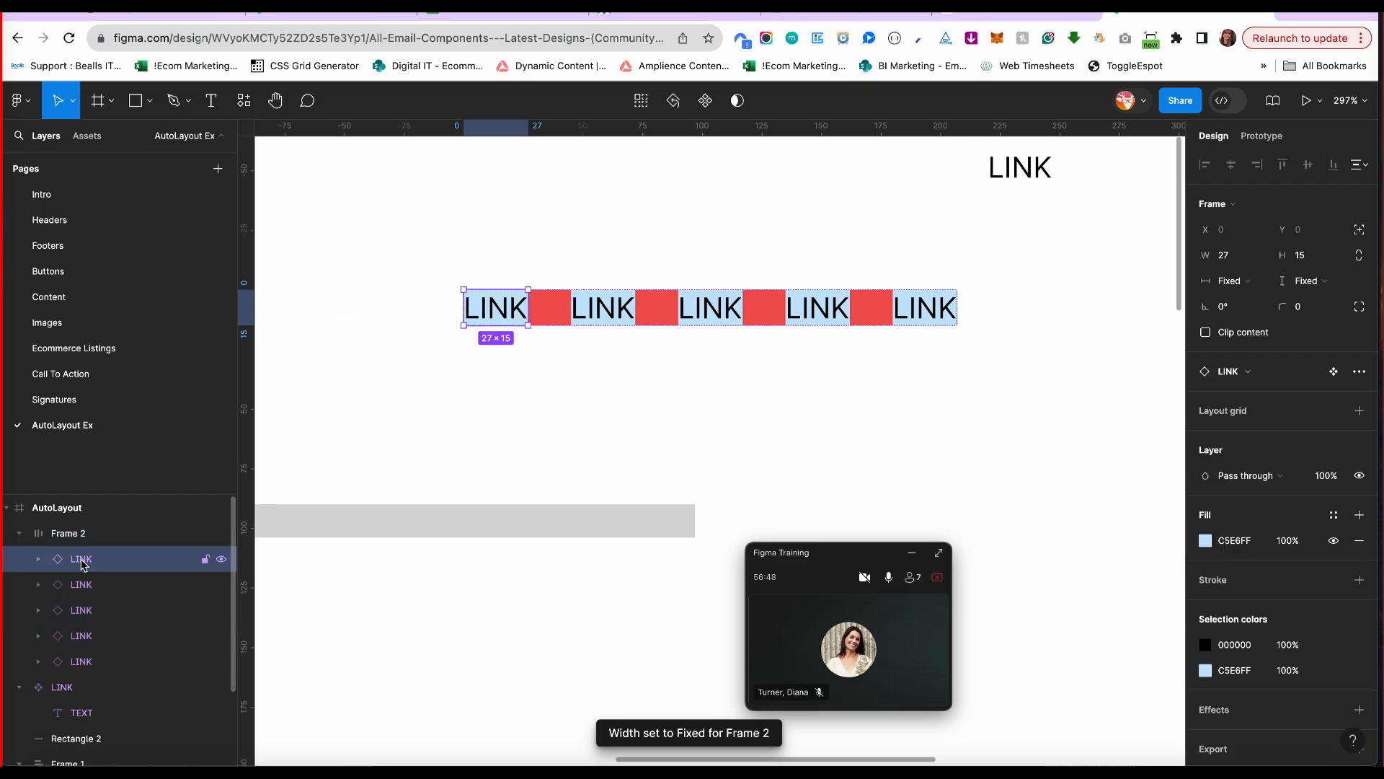
key("super+d")
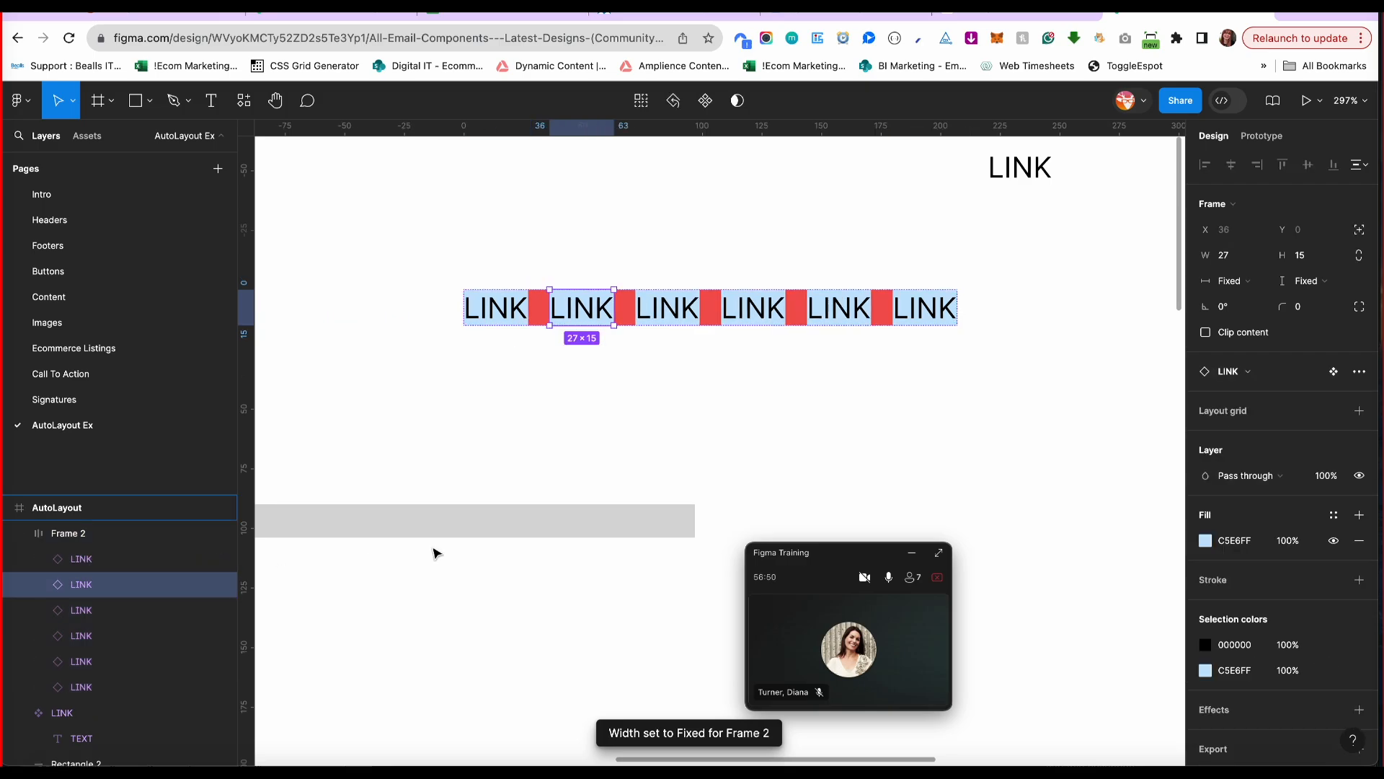
scroll(770, 377, "down", 2)
scroll(770, 377, "down", 1)
scroll(770, 377, "right", 1)
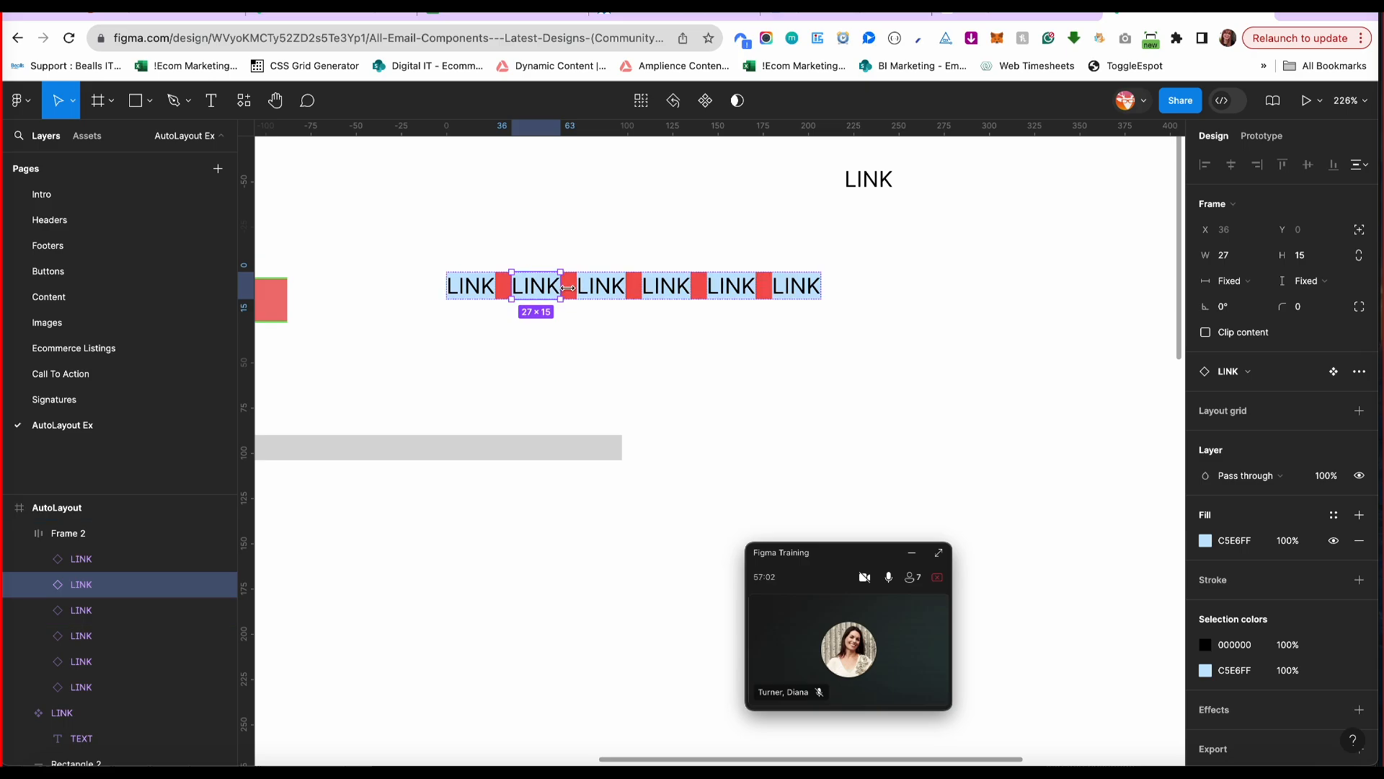
Draw a blue rectangle about 68 × 27 and move it onto the left end of the gray bar.
left_click(615, 426)
scroll(615, 426, "left", 4)
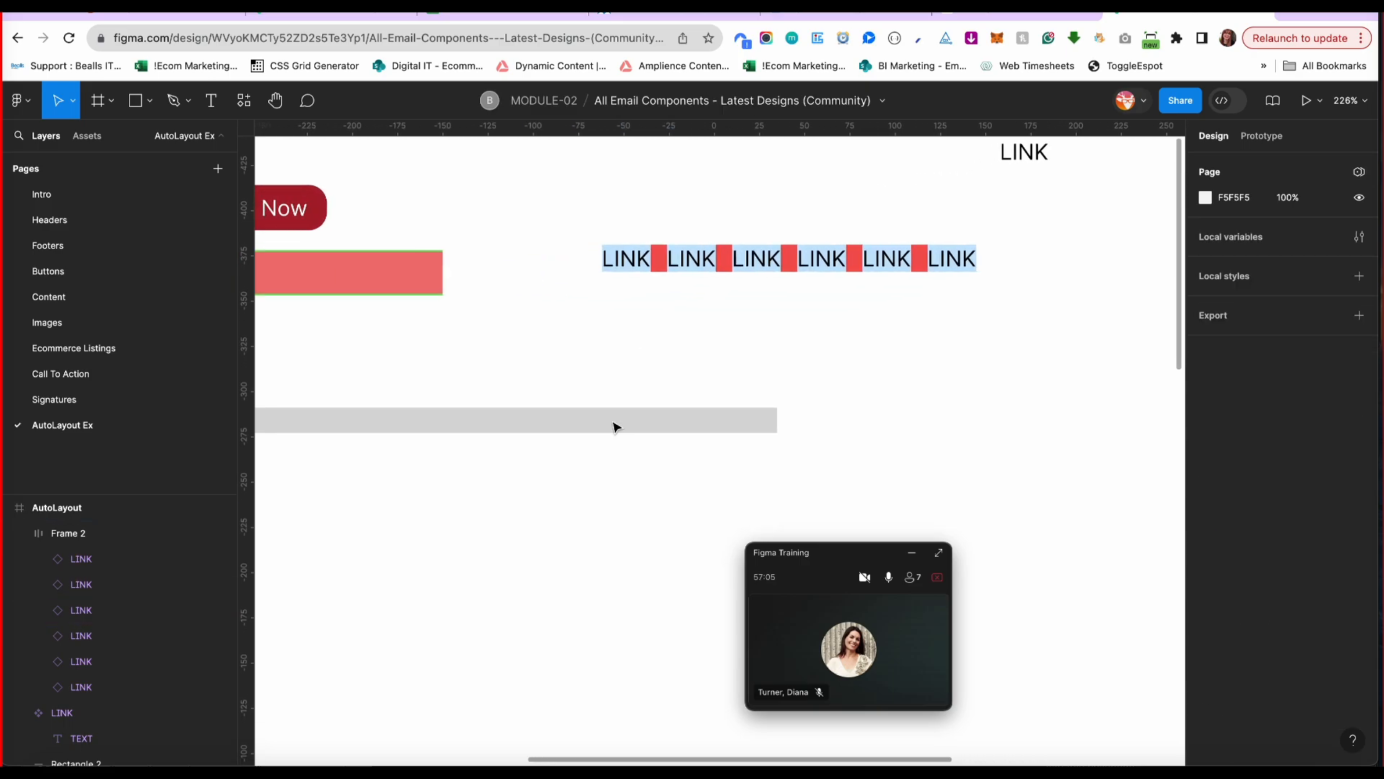
scroll(615, 427, "down", 3)
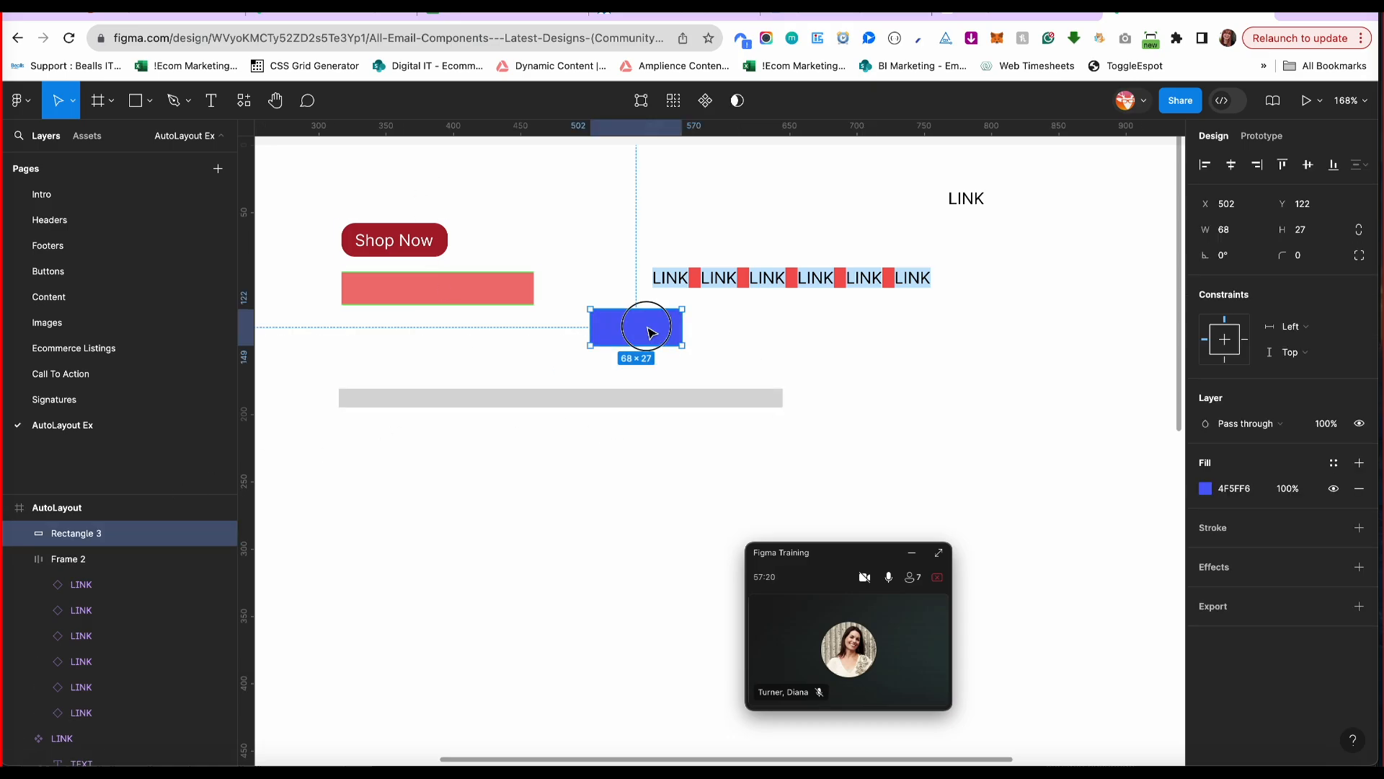
left_click_drag(644, 330, 411, 406)
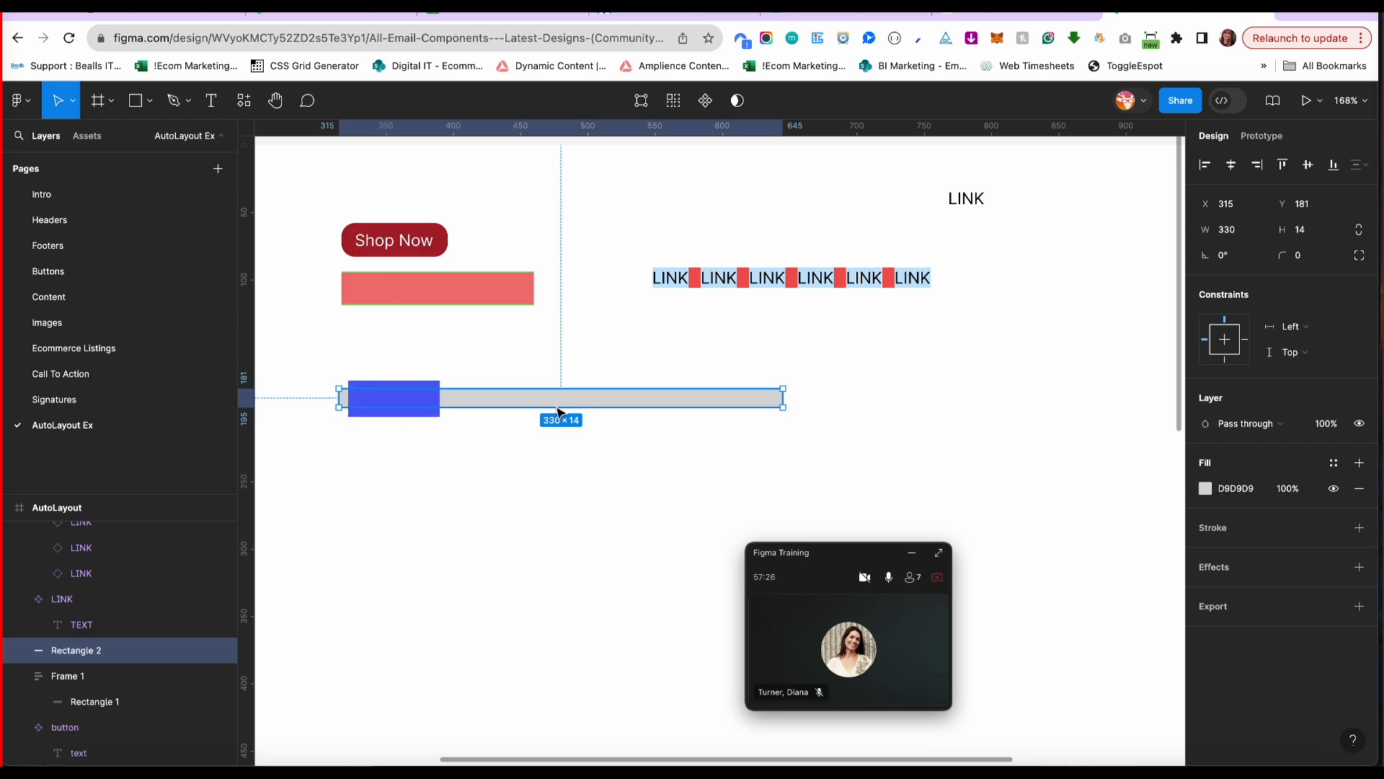
Enlarge the gray bar to about 465 × 45 around the blue rectangle and move the links frame onto it.
left_click_drag(780, 405, 791, 390)
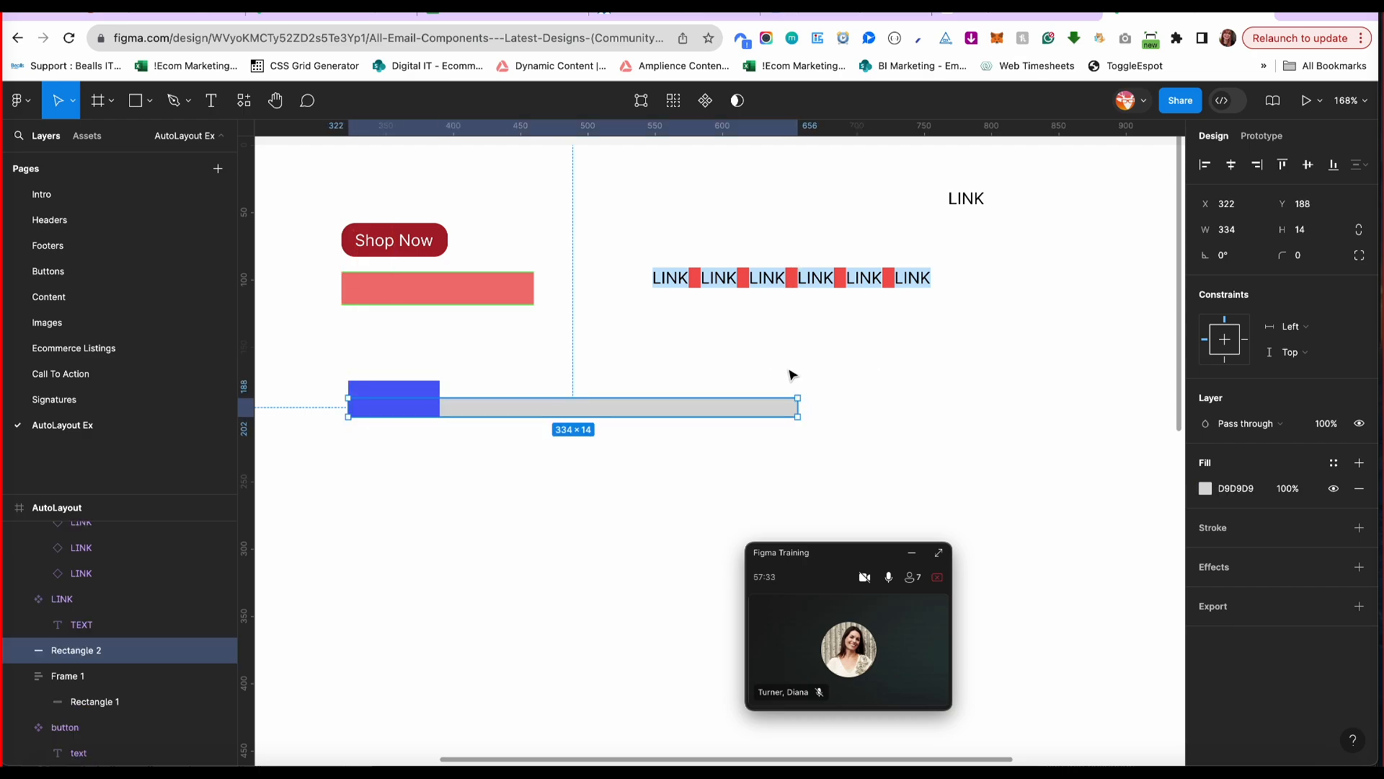
left_click_drag(791, 371, 967, 392)
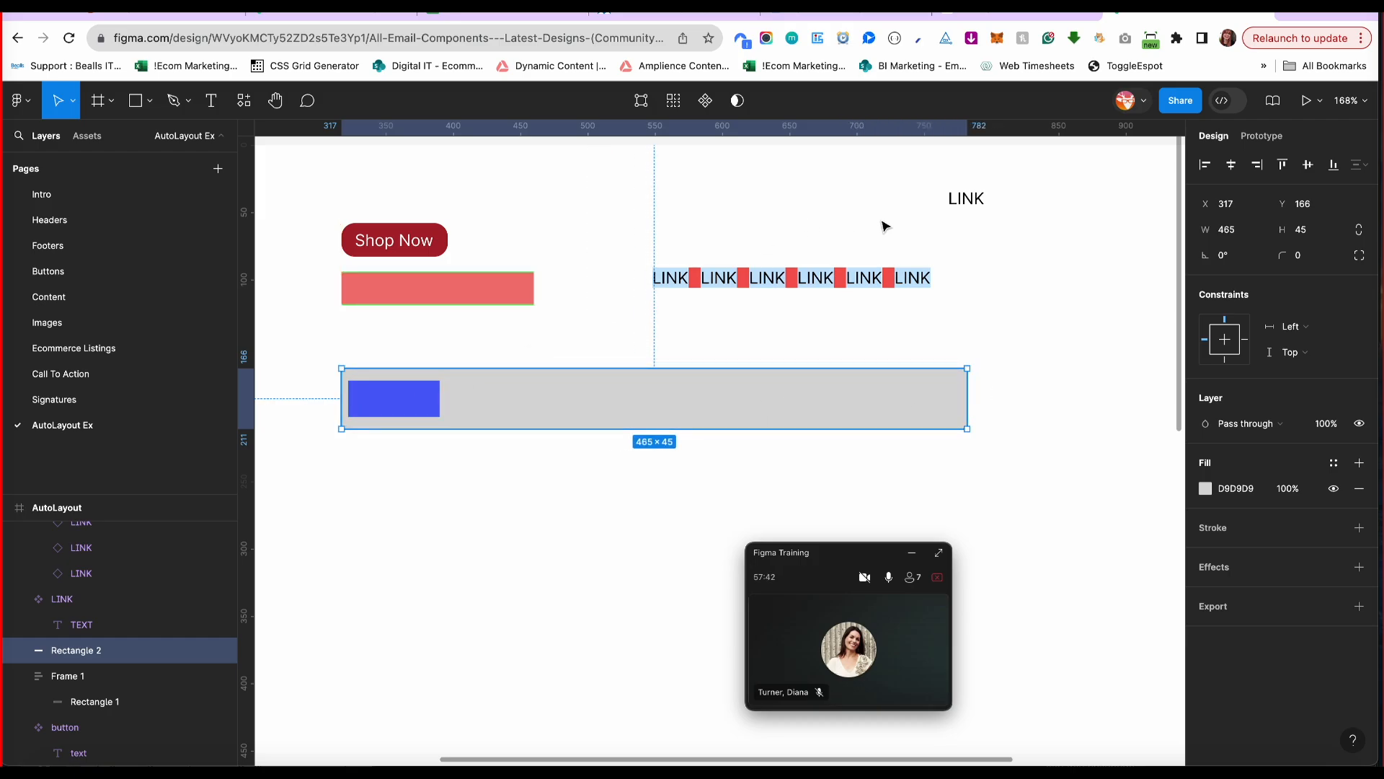
left_click(865, 277)
left_click_drag(870, 284, 875, 400)
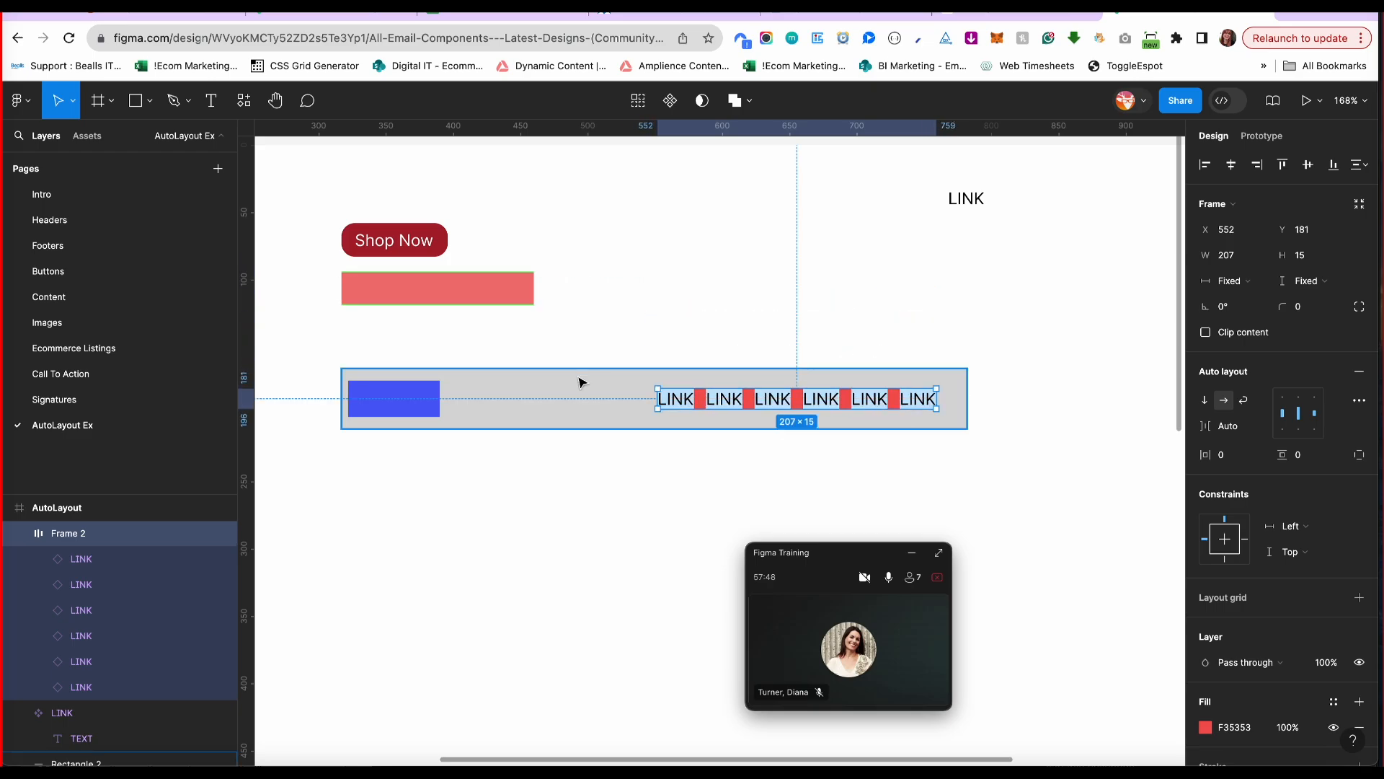
Widen the gray bar to about 505 and shift the links frame closer to the bar's right end.
left_click(576, 403)
left_click_drag(967, 402, 1021, 386)
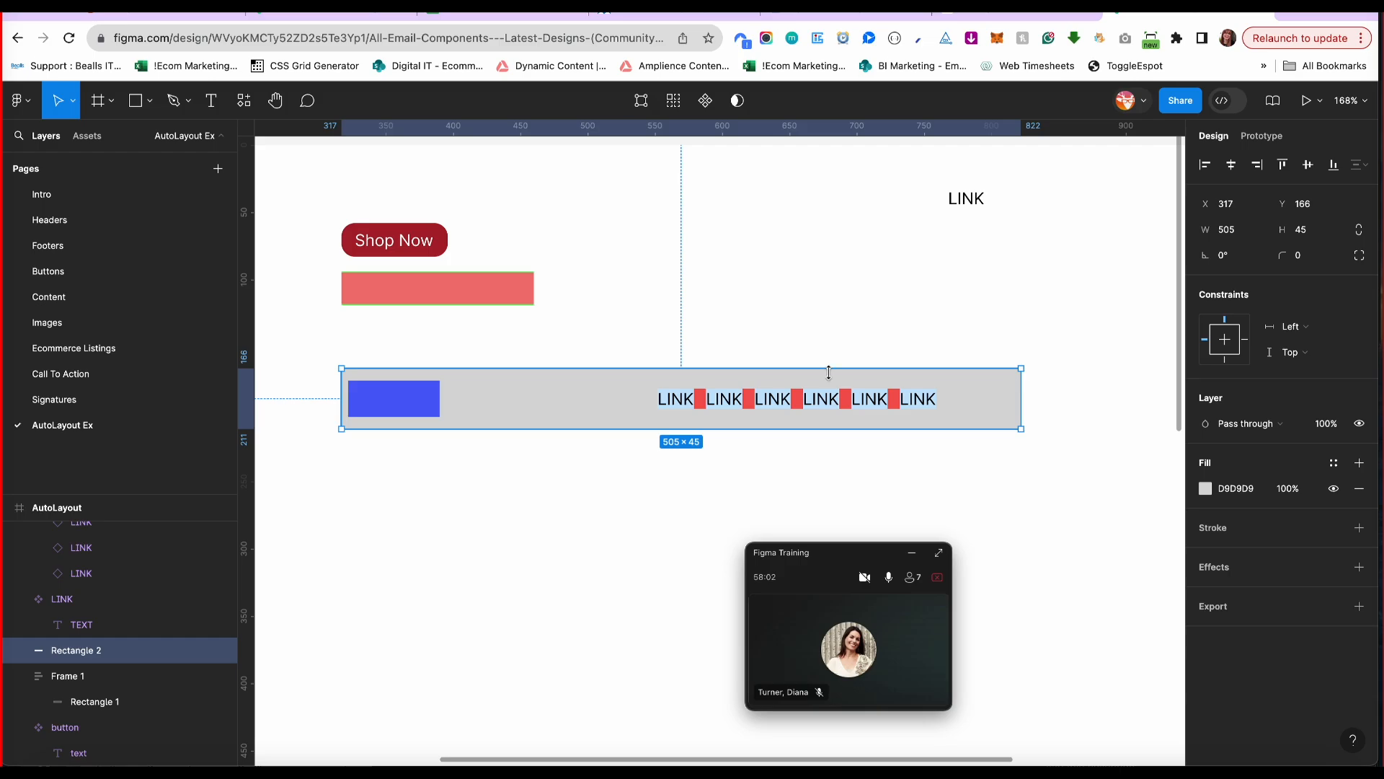
left_click(805, 406)
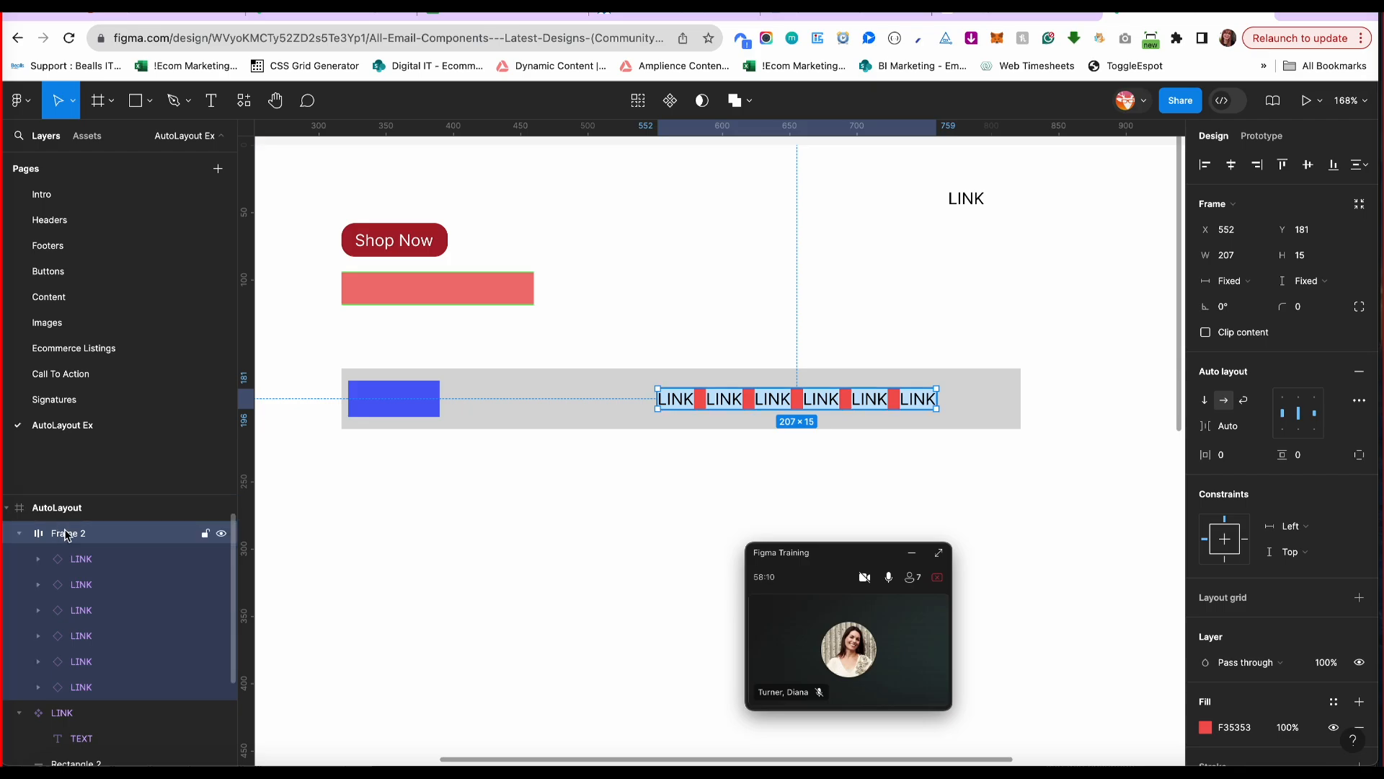
scroll(65, 534, "up", 1)
left_click_drag(710, 404, 767, 404)
Collapse Frame 2 in the layer list and move Rectangle 2 directly beneath it.
left_click(634, 398, "shift")
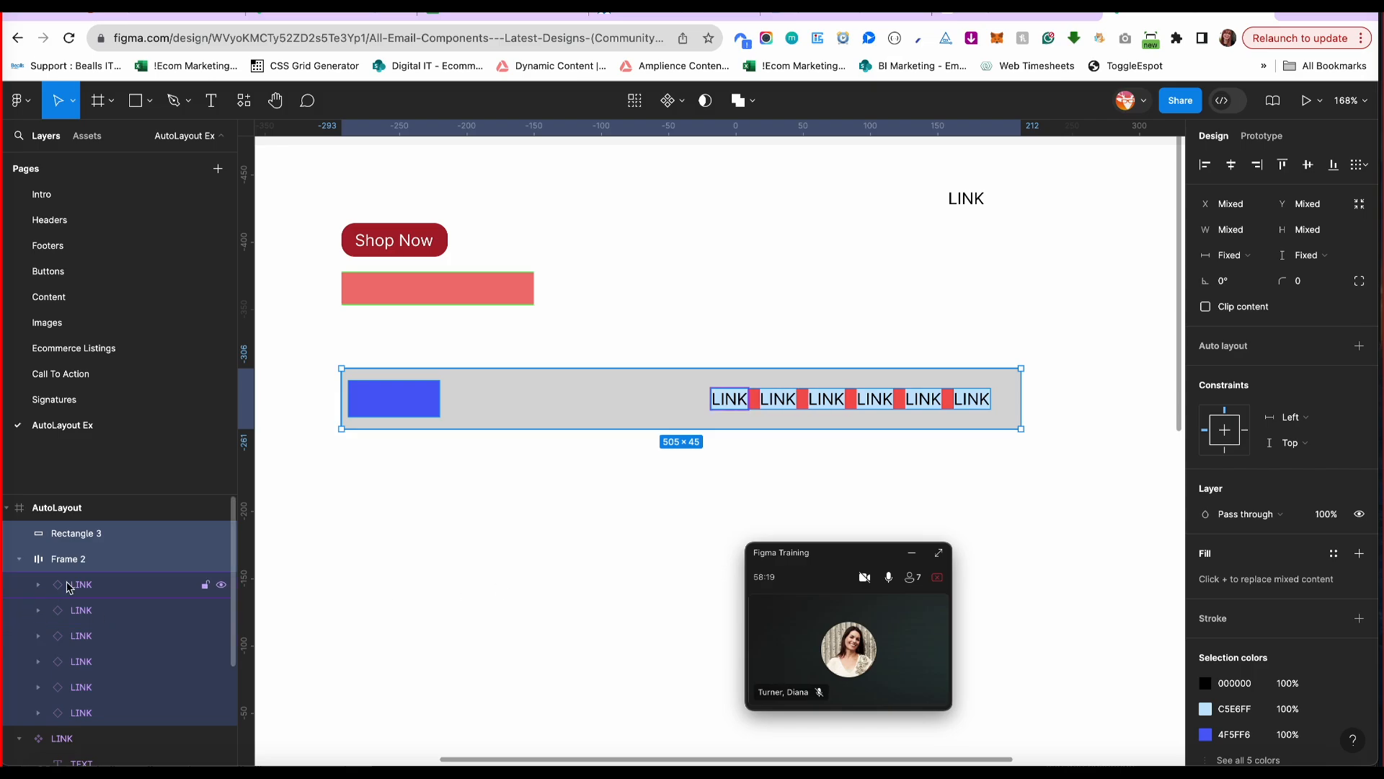
left_click(20, 560)
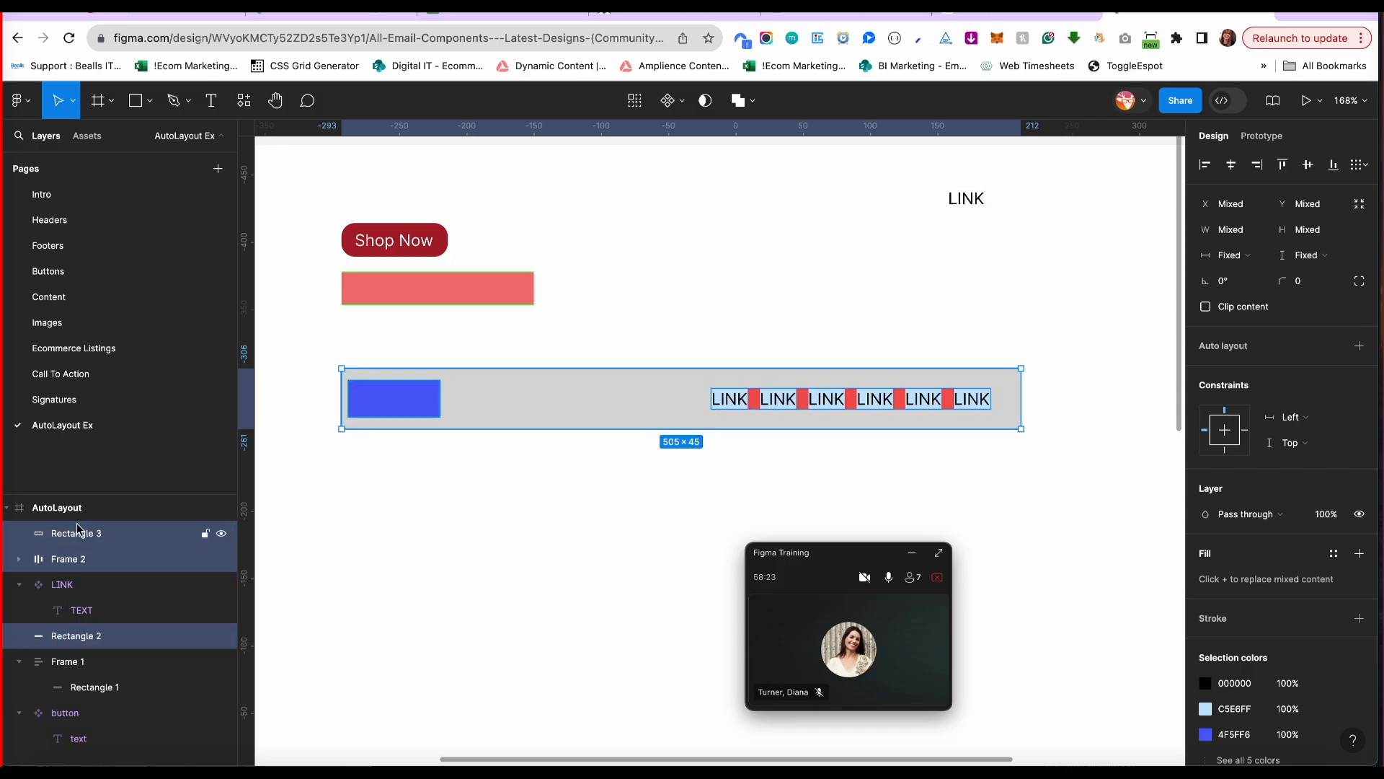
left_click_drag(77, 636, 95, 581)
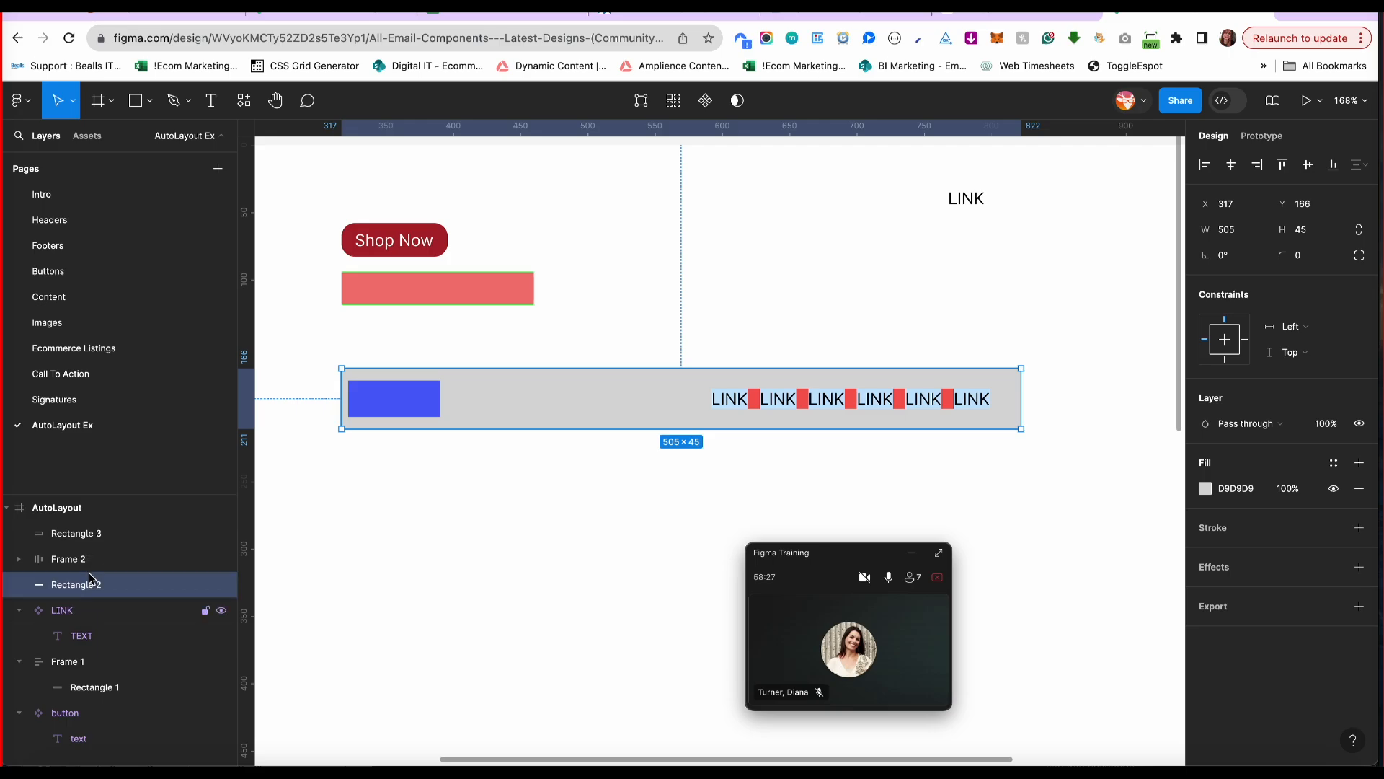
Wrap the links frame, the gray bar and the blue rectangle together in an auto layout frame.
left_click(869, 402)
left_click(649, 401, "shift")
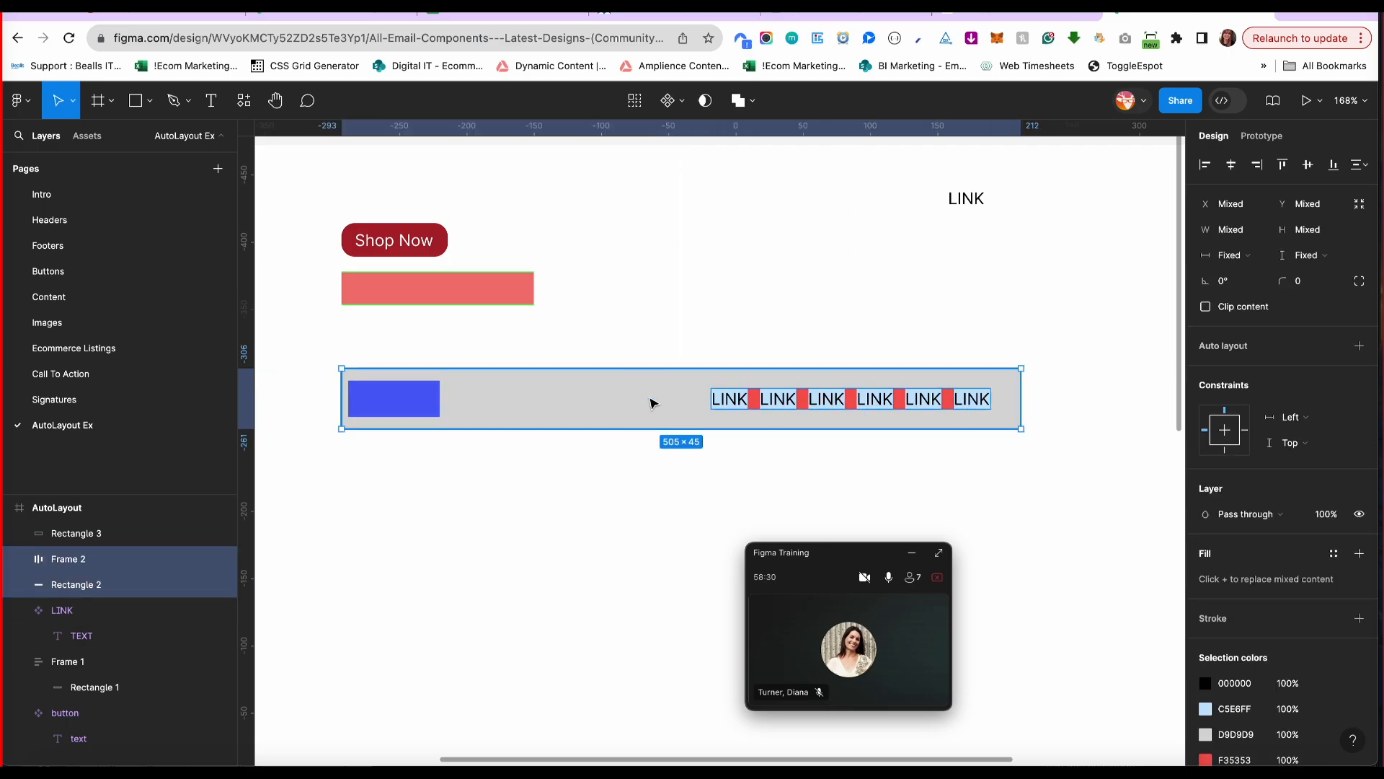
left_click(437, 406, "shift")
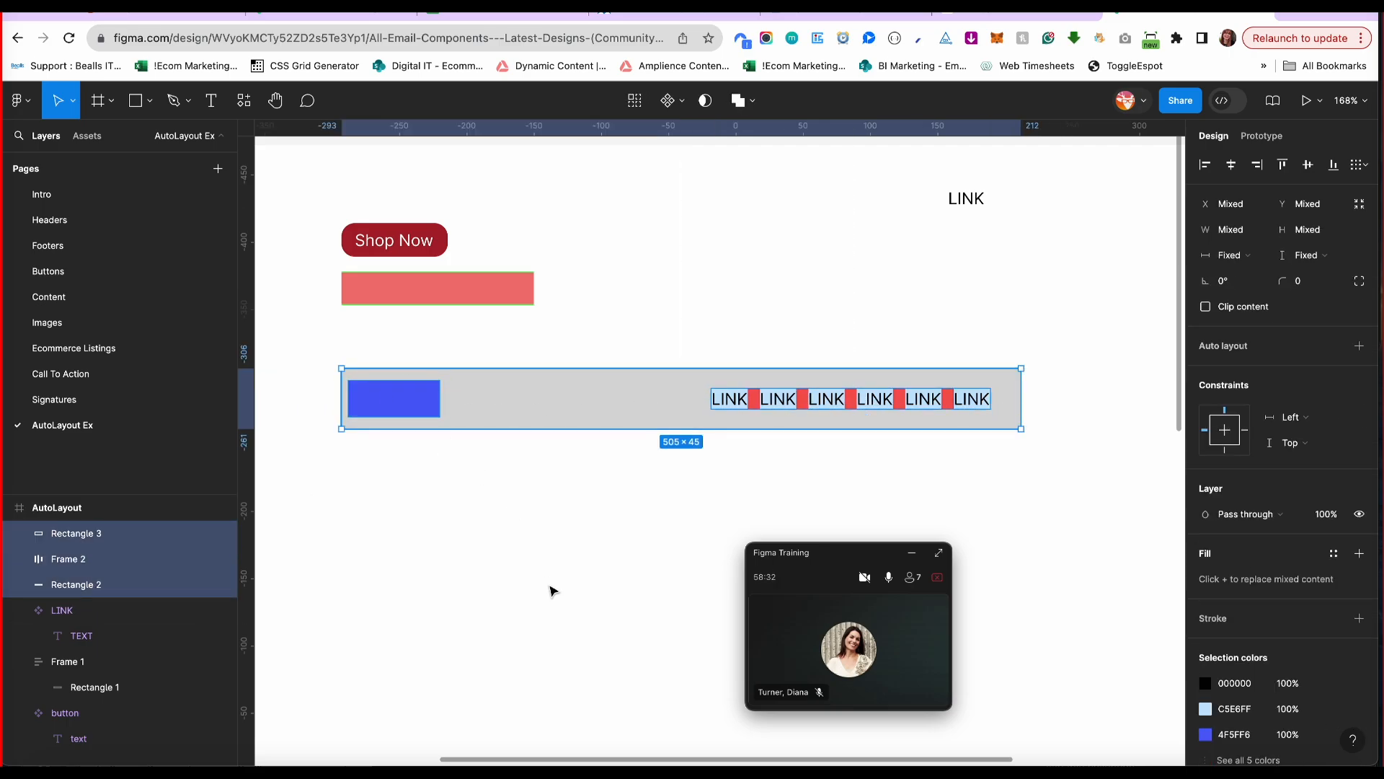
key("shift+a")
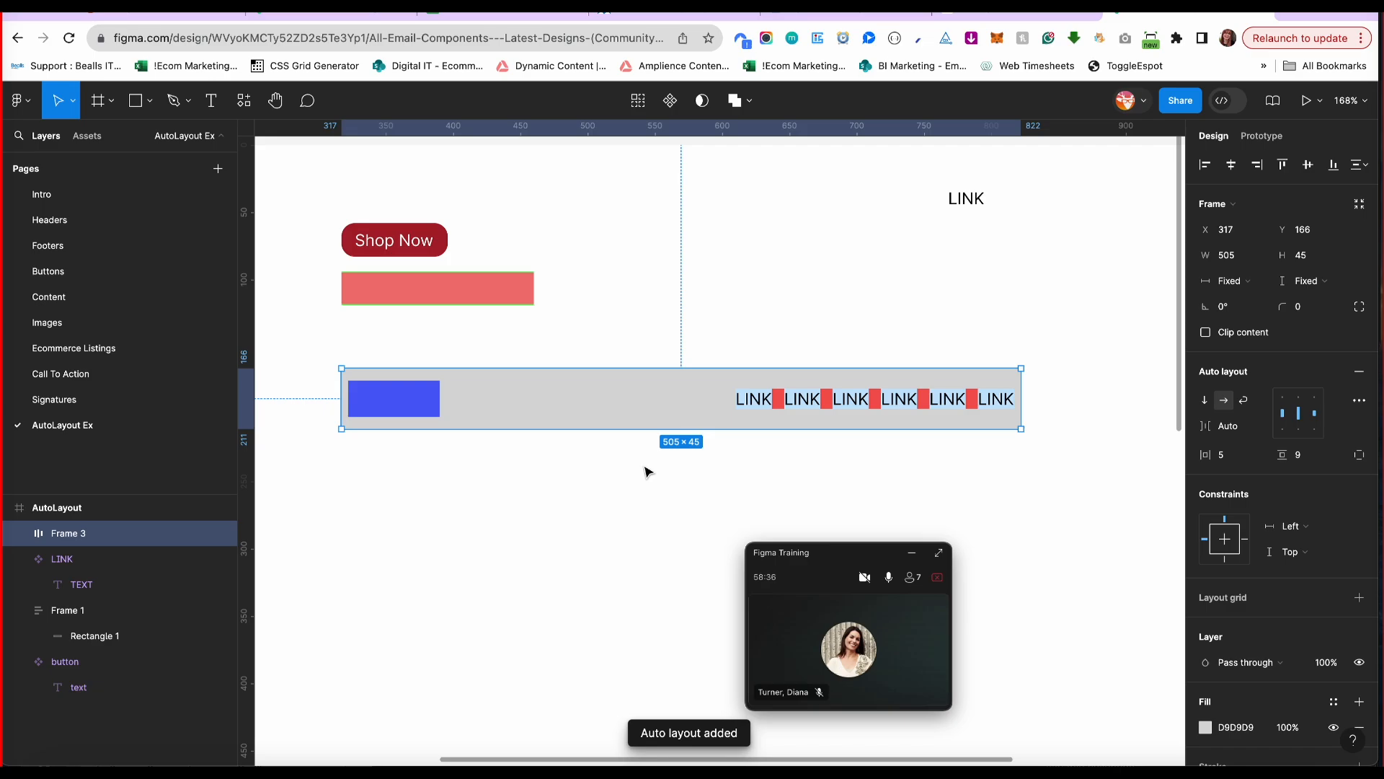
Expand Frame 3 in the layer list and set the width of its nested Frame 2 to Fill container.
left_click(834, 386)
left_click(778, 473)
left_click(20, 534)
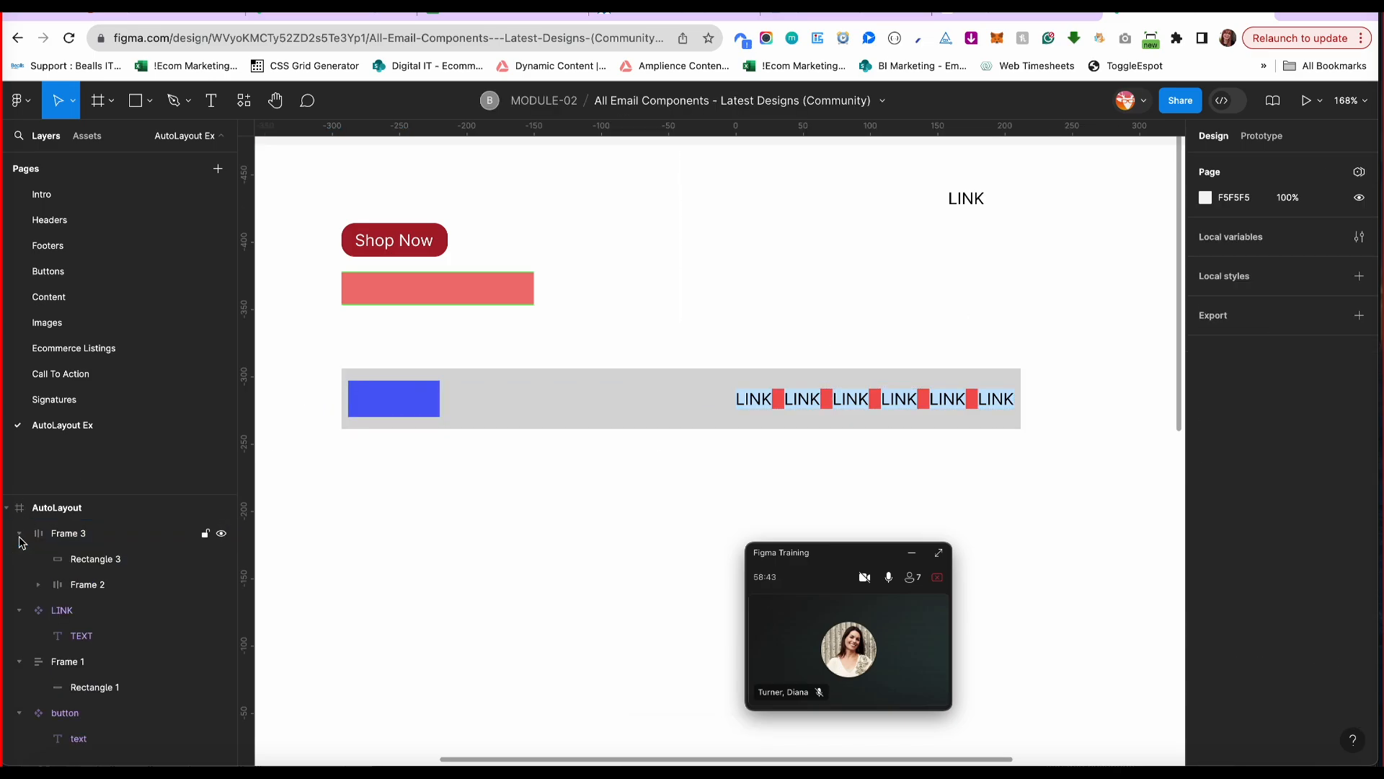
left_click(71, 540)
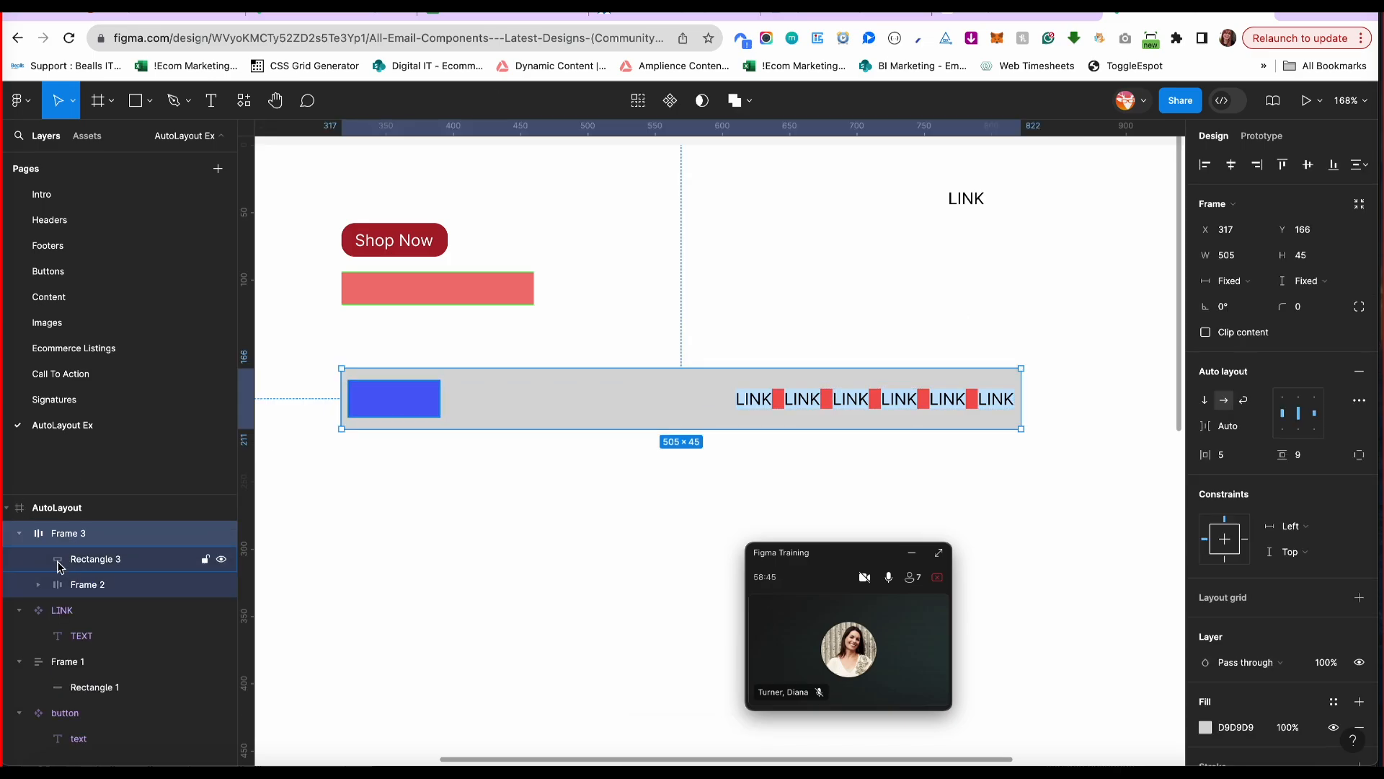
left_click(83, 586)
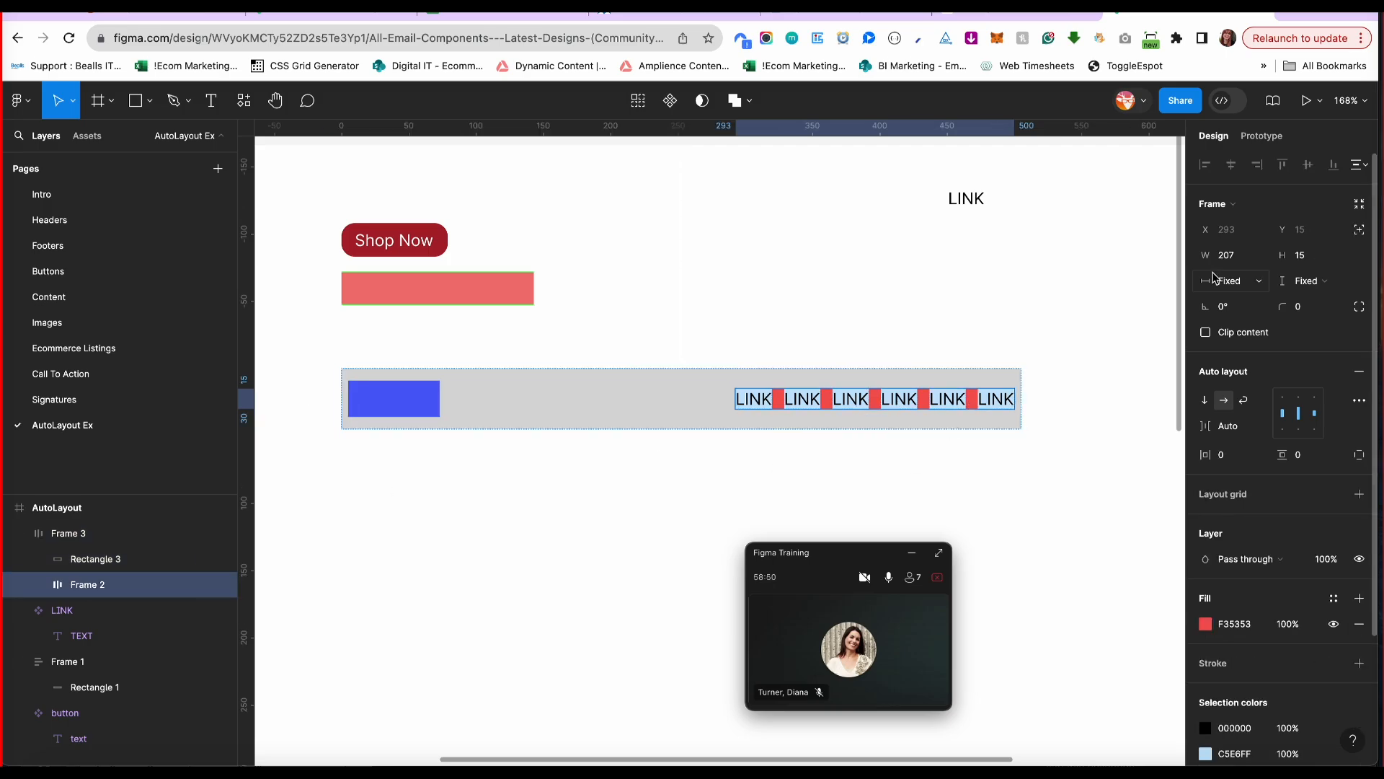
left_click(1251, 281)
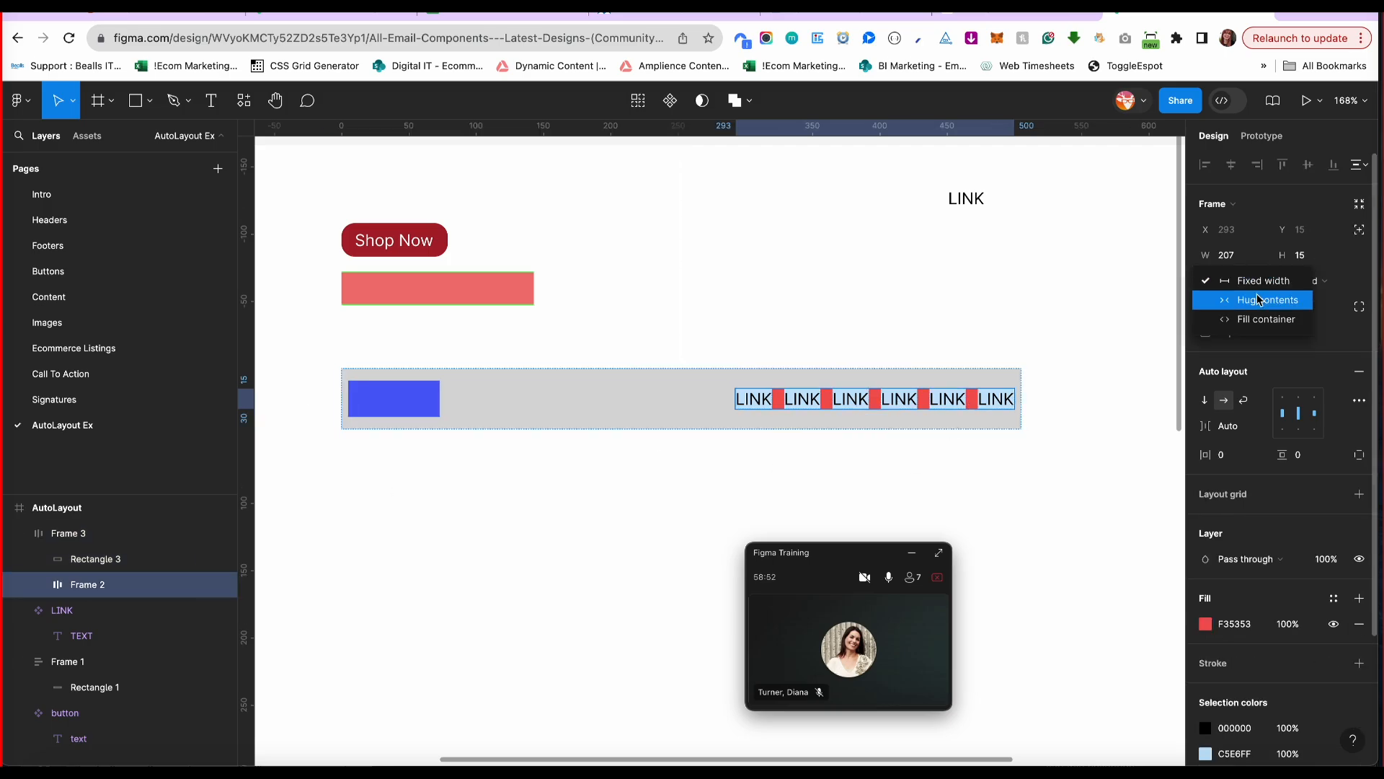
left_click(1258, 320)
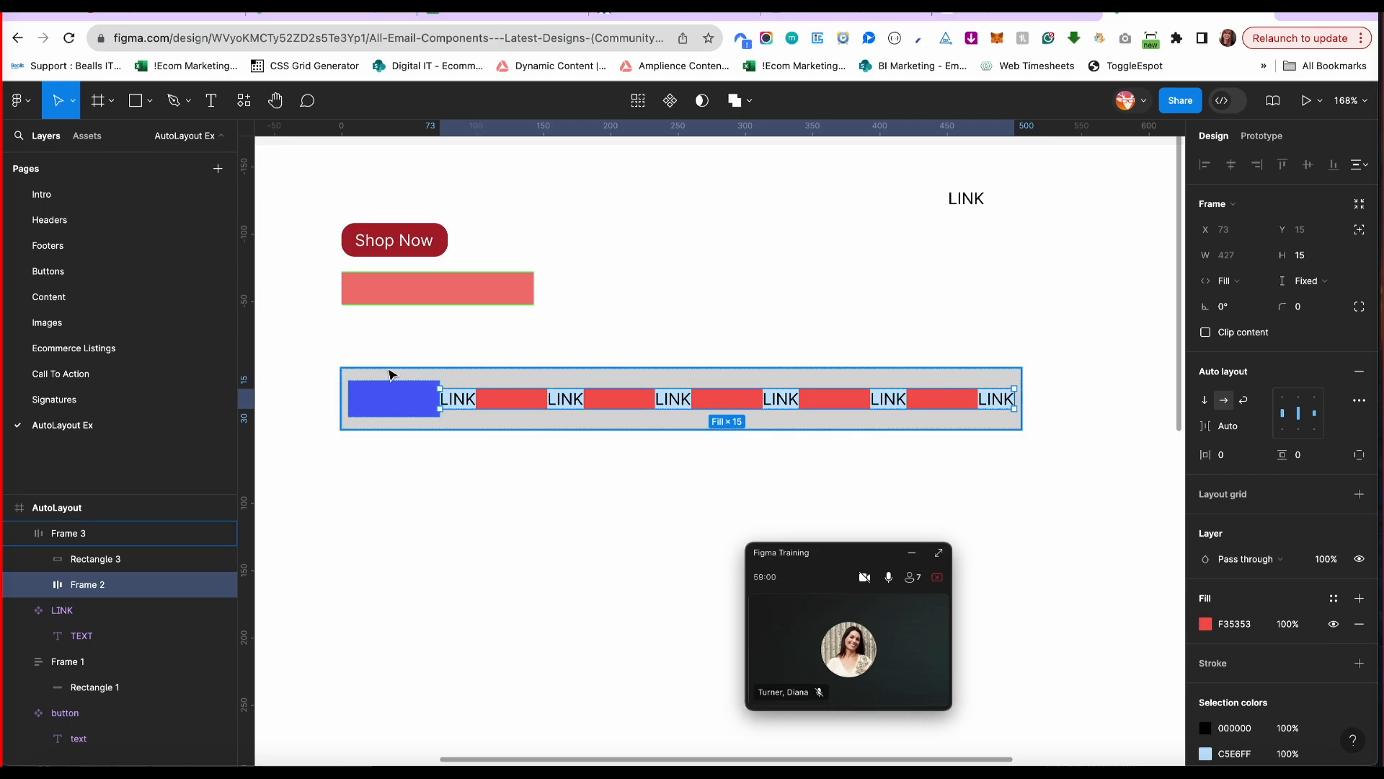
Set the horizontal padding of the nested Frame 2 to 14 and switch its padding to individual sides.
left_click(733, 383)
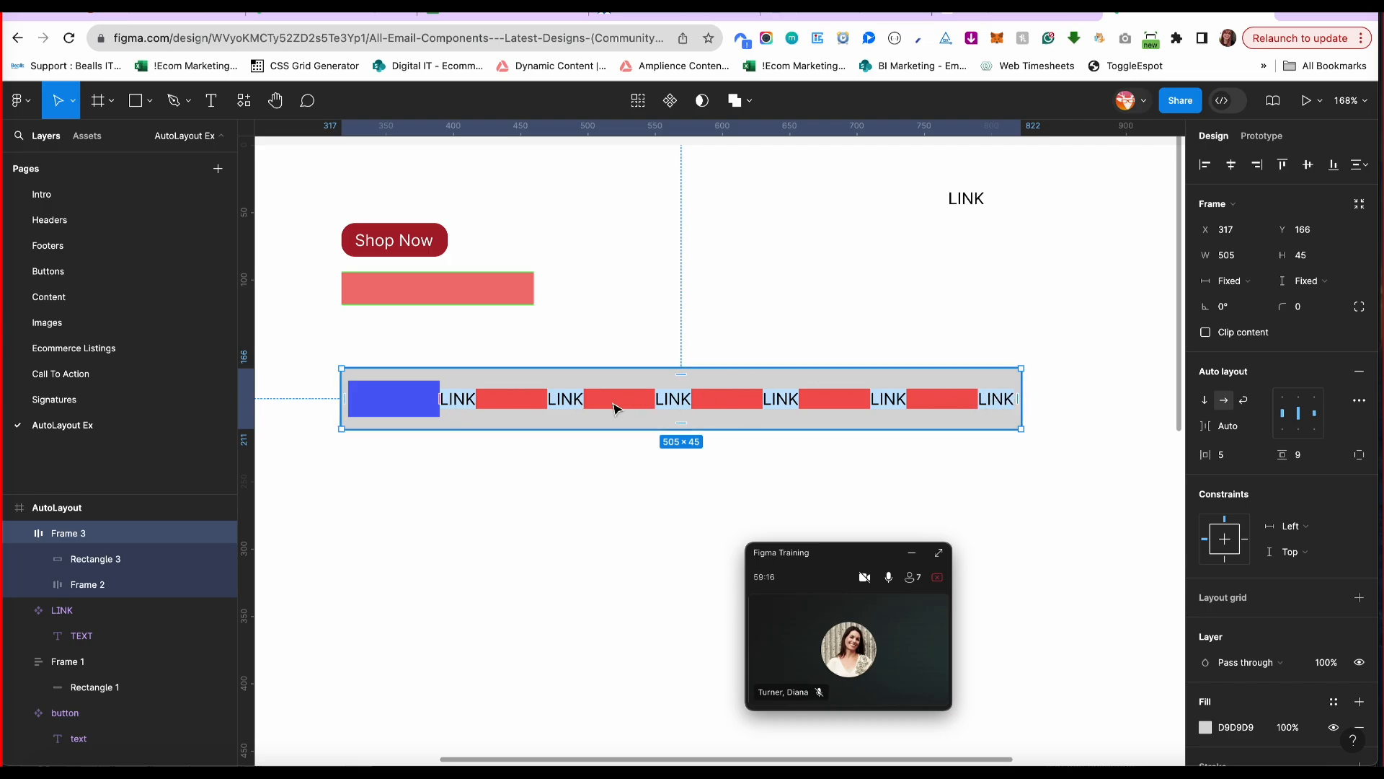
left_click(106, 563)
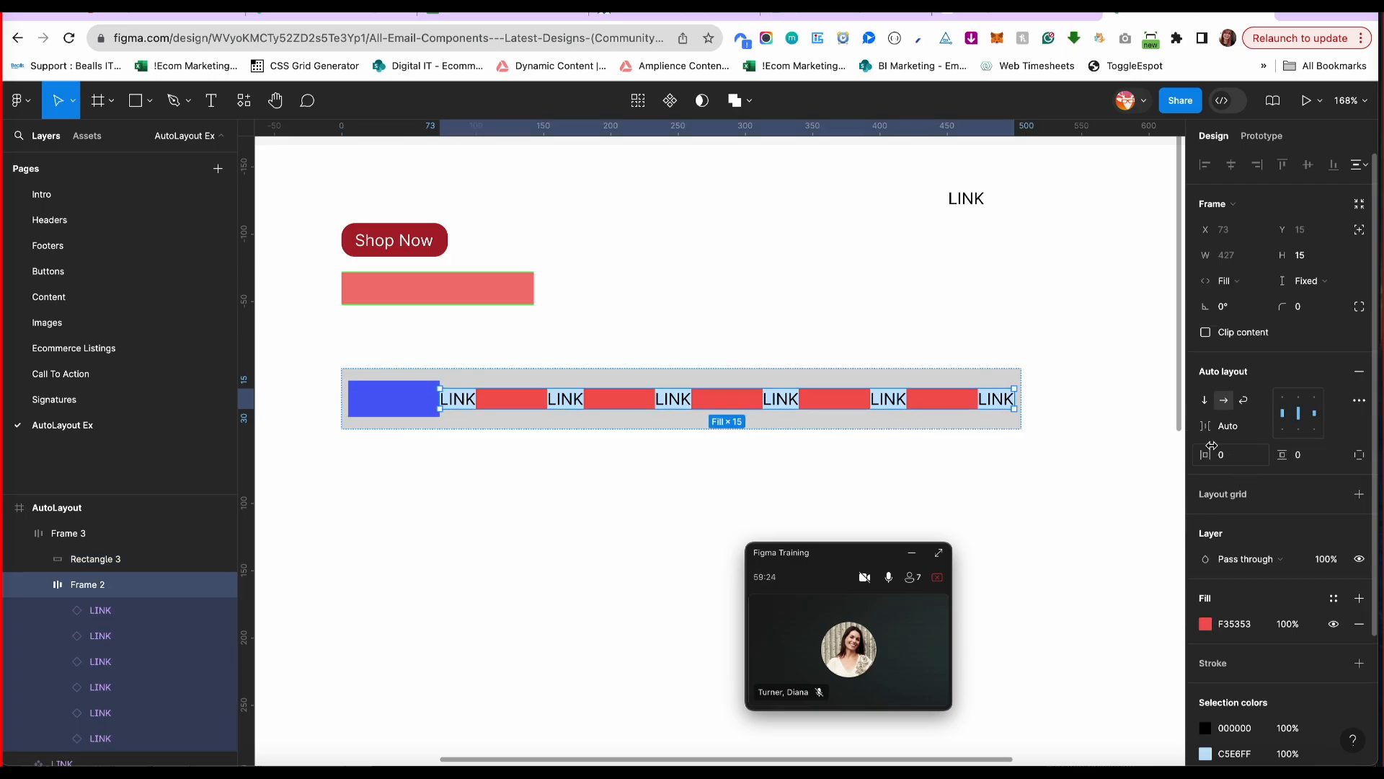
mouse_move(1206, 454)
left_mouse_down()
mouse_move(1232, 455)
mouse_move(1191, 455)
left_mouse_up()
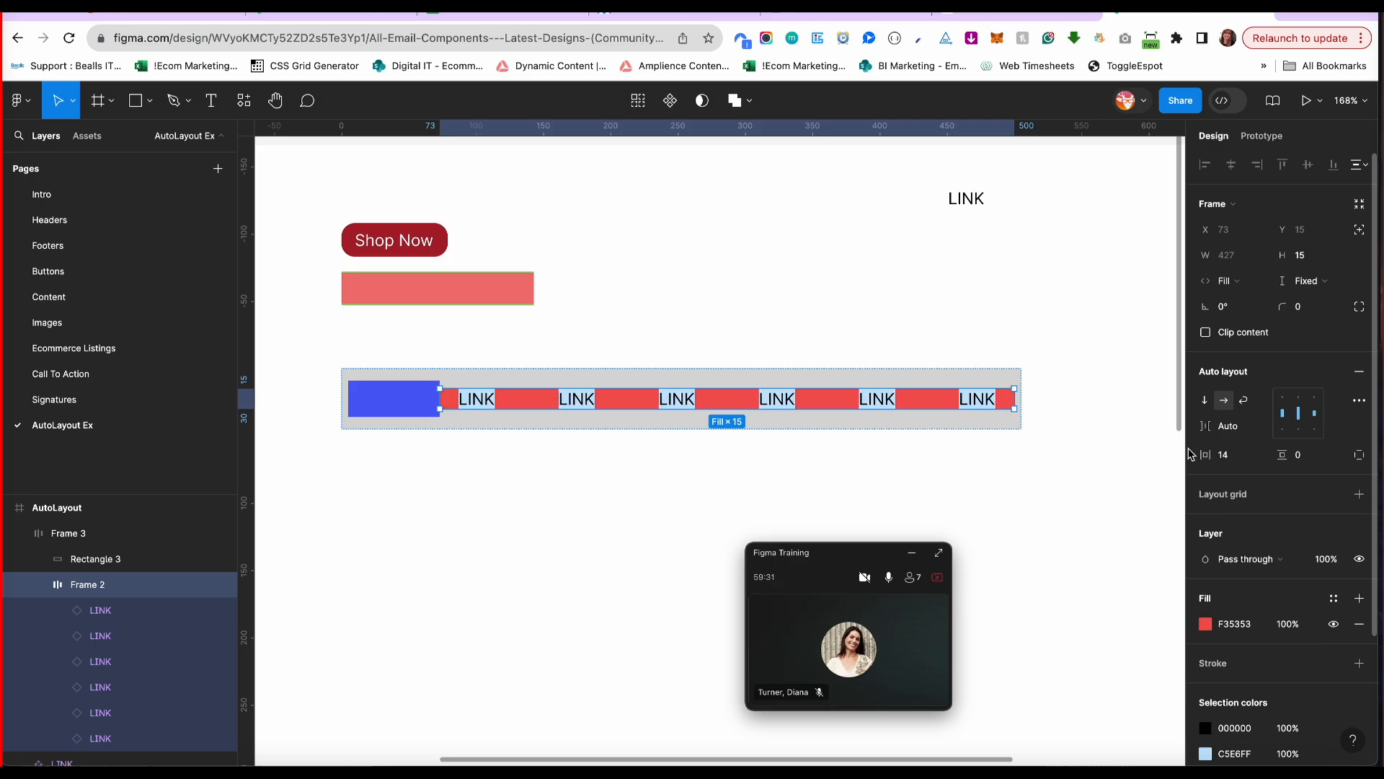
left_click(1360, 455)
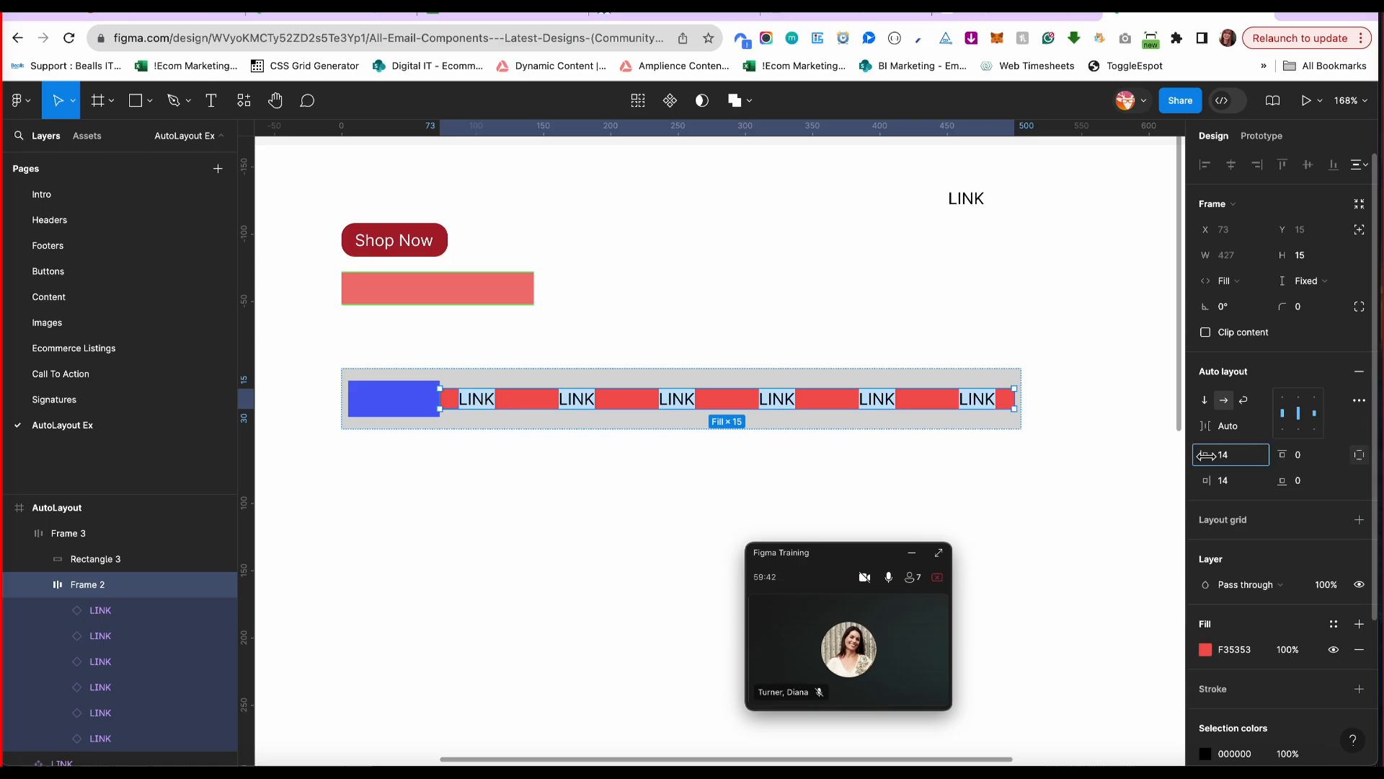
Try a bottom padding of 20 on Frame 2 and undo it.
left_click_drag(1206, 456, 1318, 486)
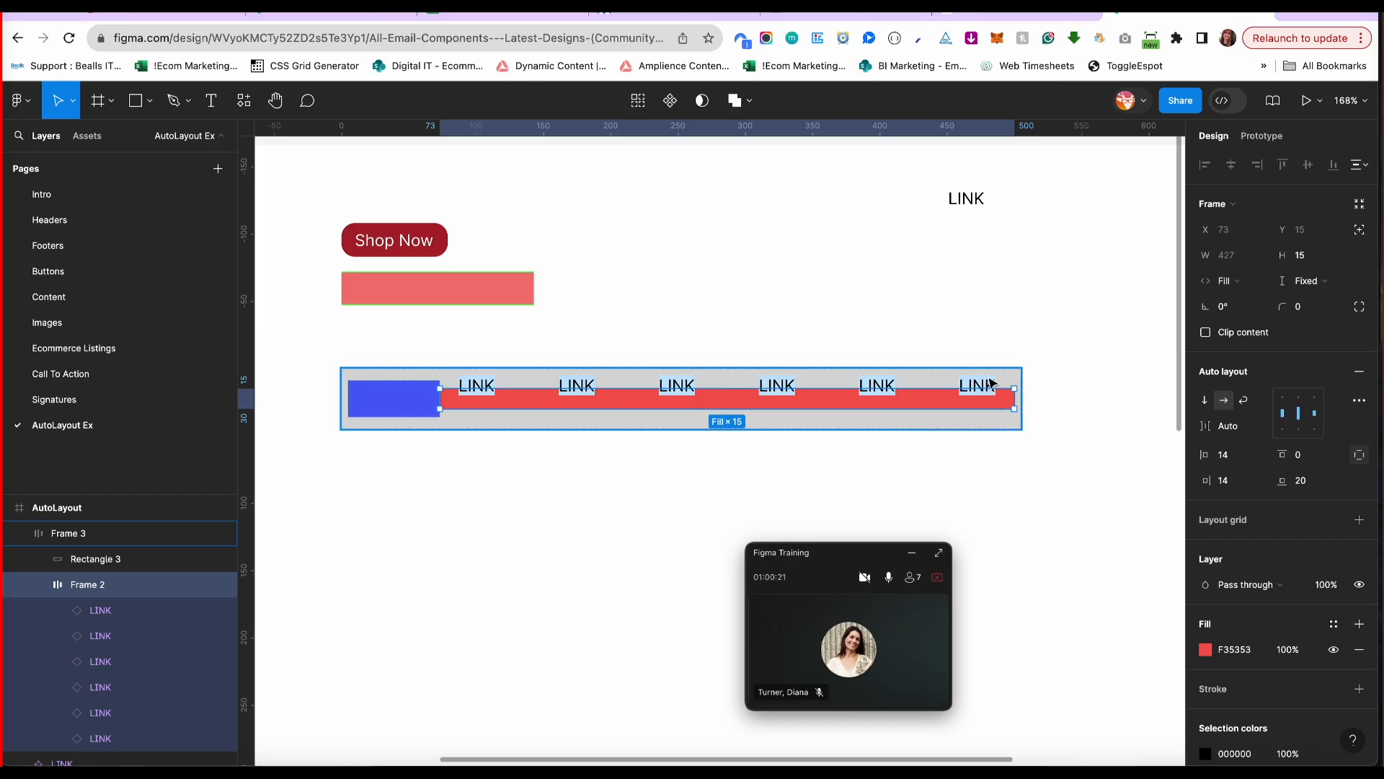
key("super+z")
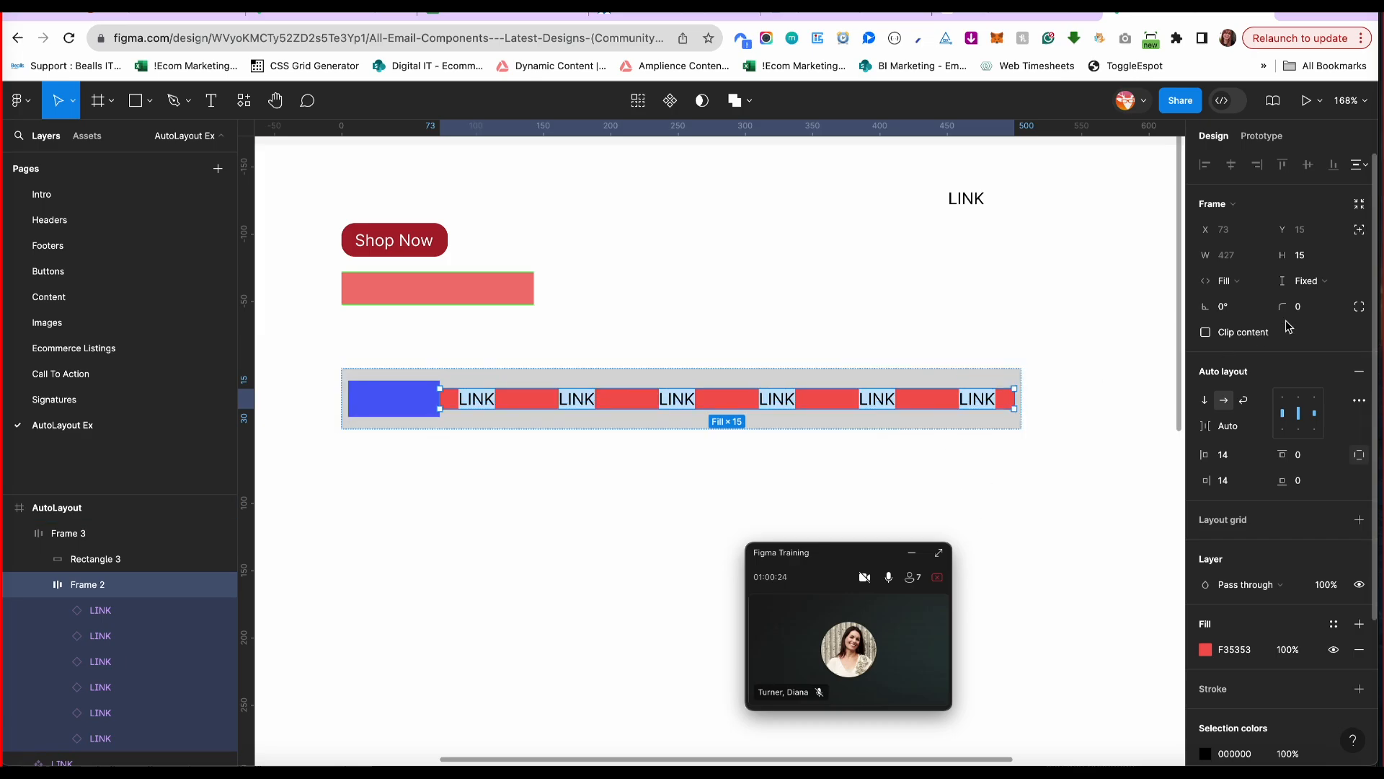
Set Frame 2's vertical resizing to Hug contents and its top padding to 12.
left_click(1317, 280)
left_click(1301, 300)
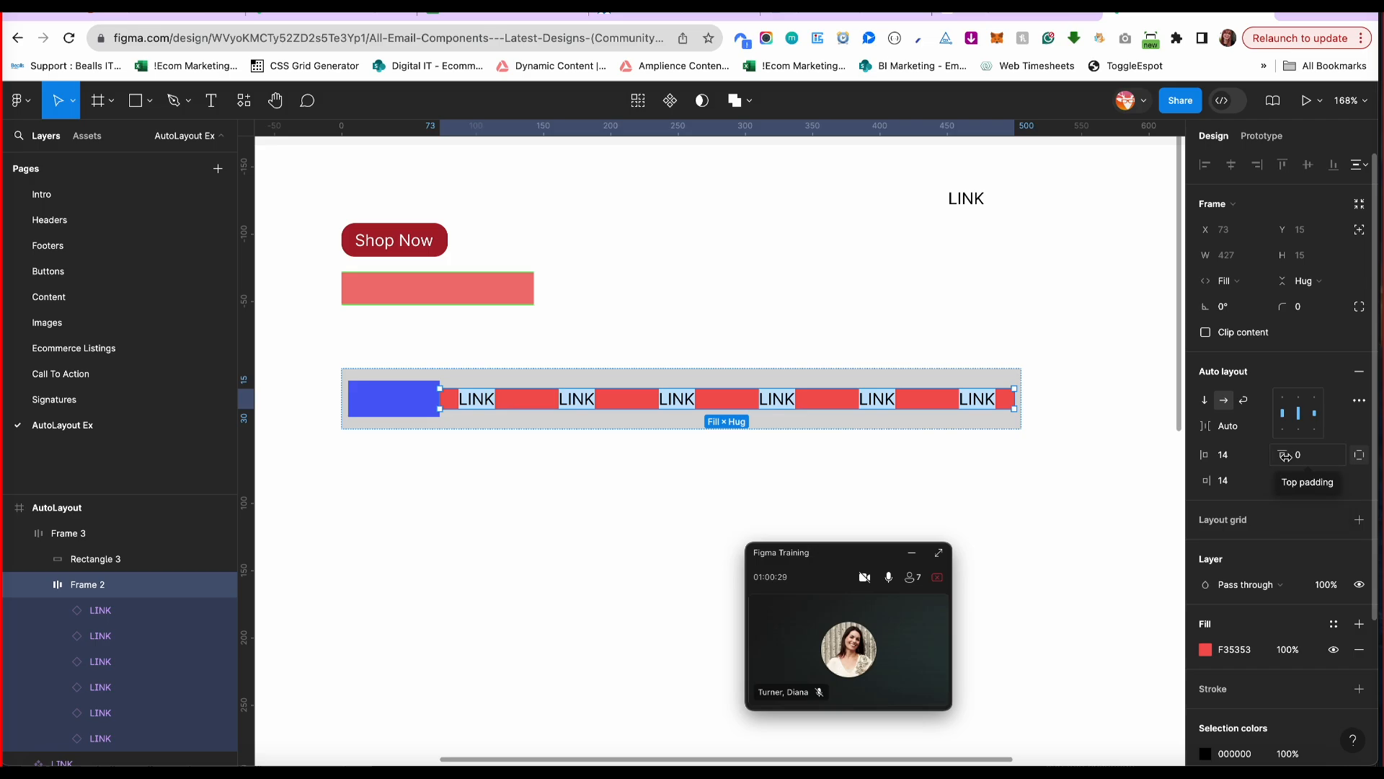
left_click_drag(1281, 454, 1308, 456)
Expand the first LINK instance in Frame 2 and add the lines "SDF" and "ASDF" to its text.
left_click(58, 610)
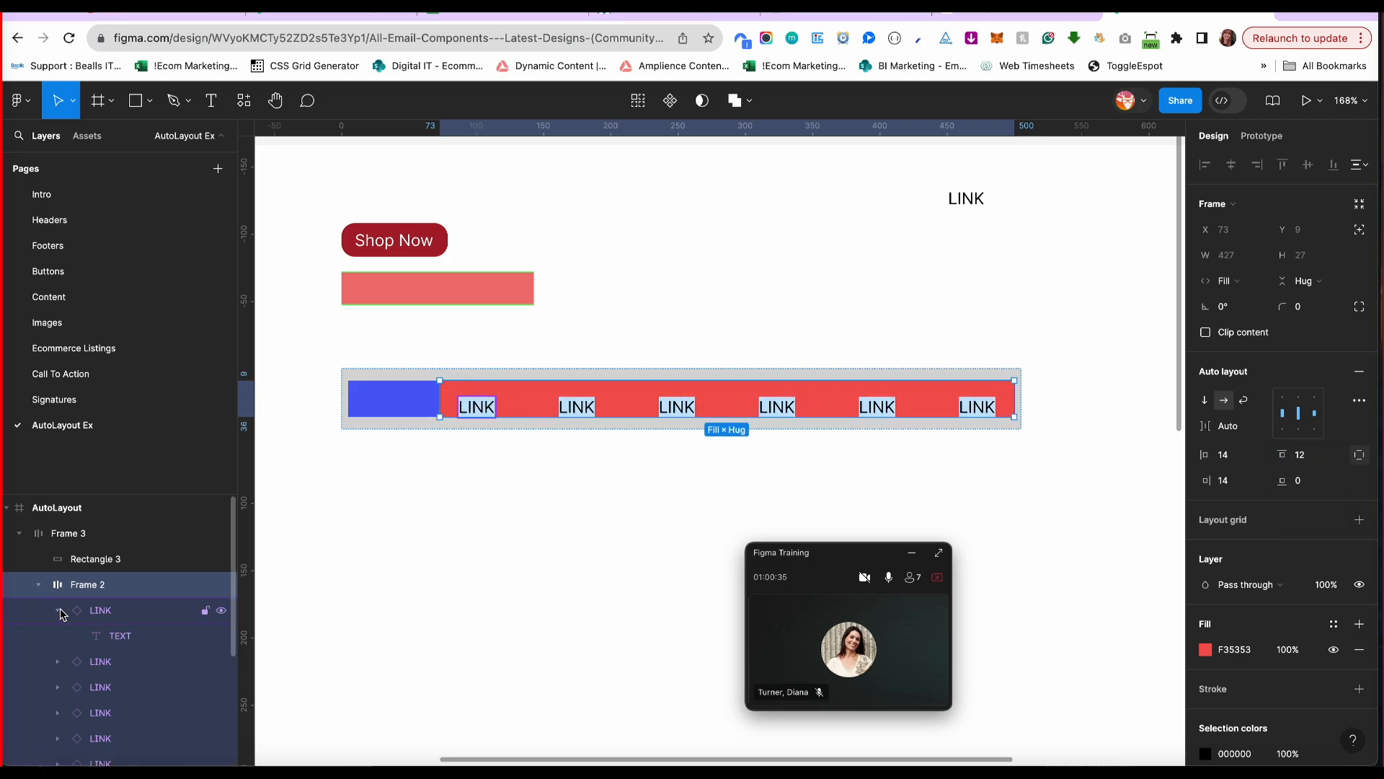
left_click(117, 638)
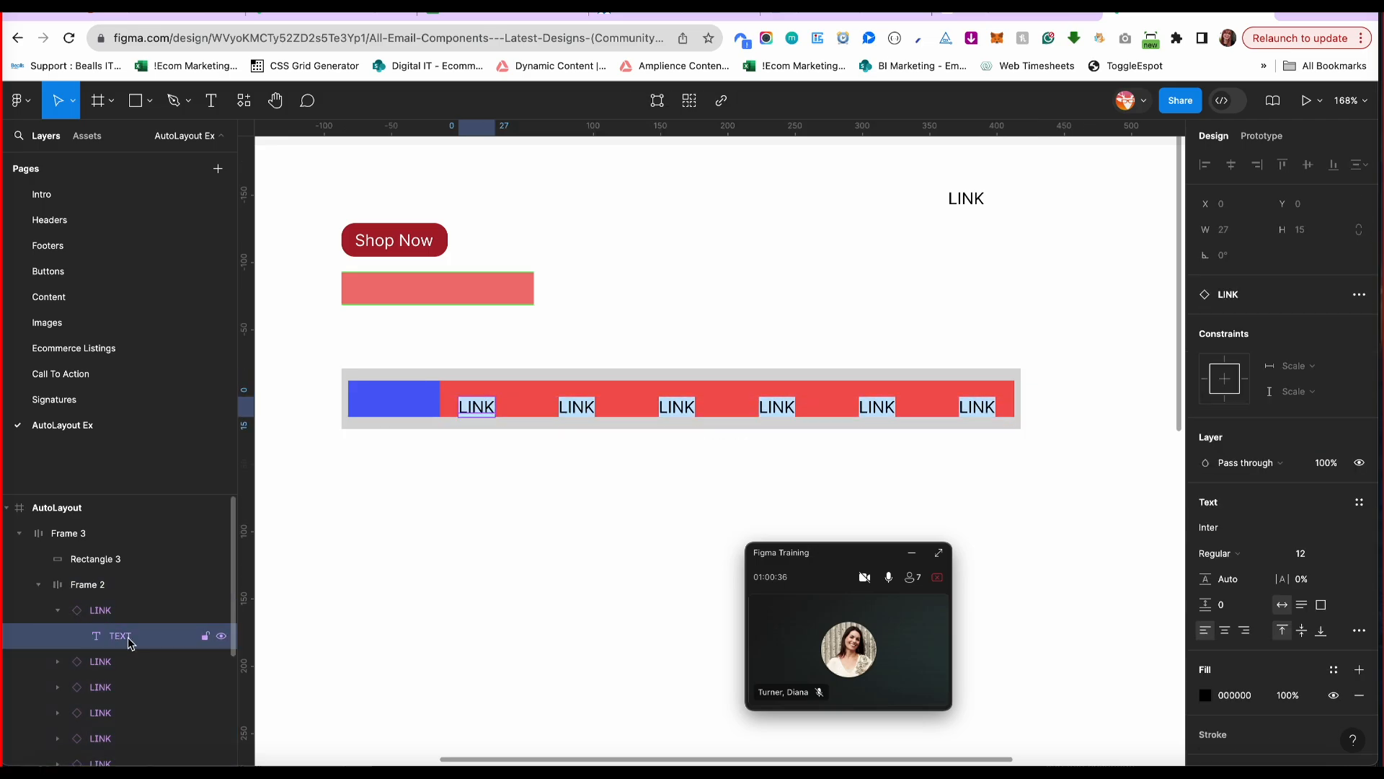
double_click(487, 408)
key("Return")
type("SDF")
key("Return")
type("ASDF")
left_click(476, 658)
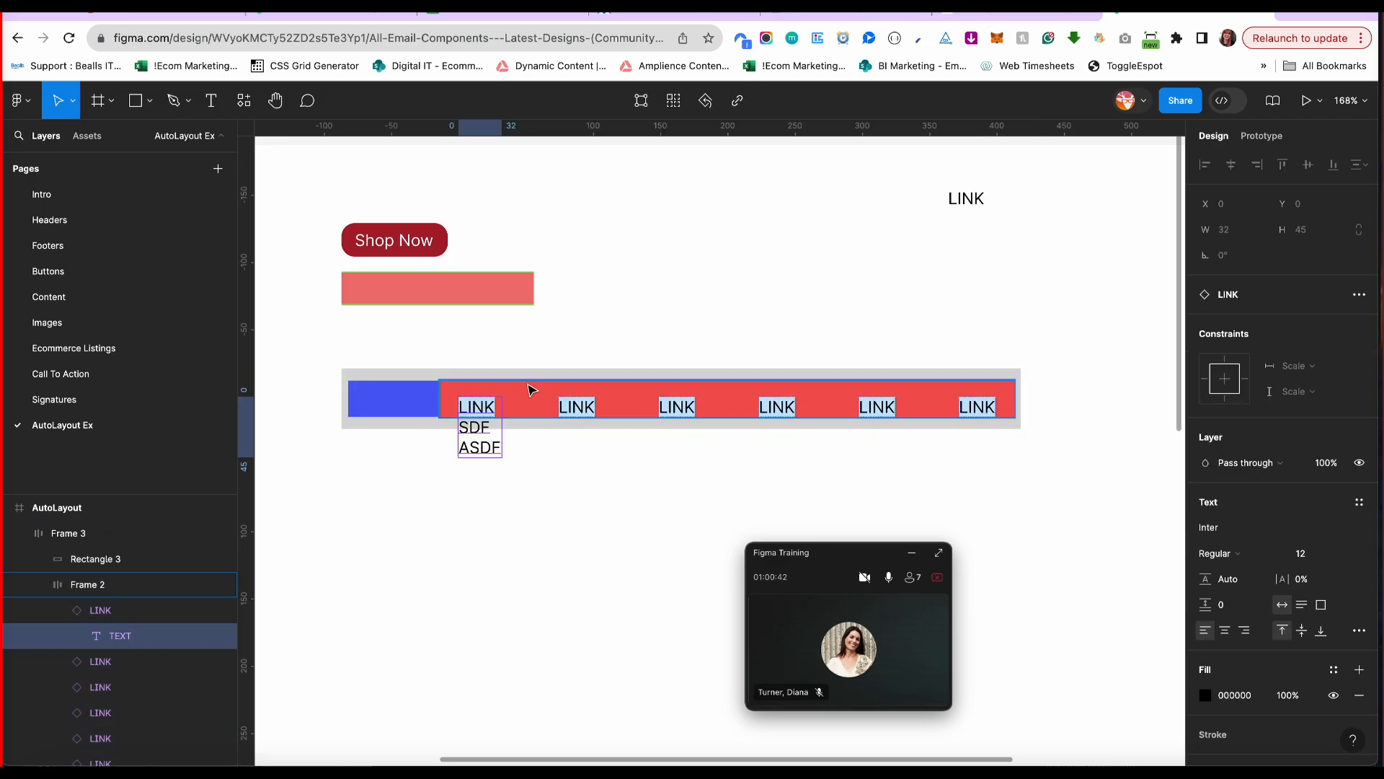
Check the sizing of Frame 2 and its first LINK instance, and add auto layout to the main LINK component.
left_click(529, 388)
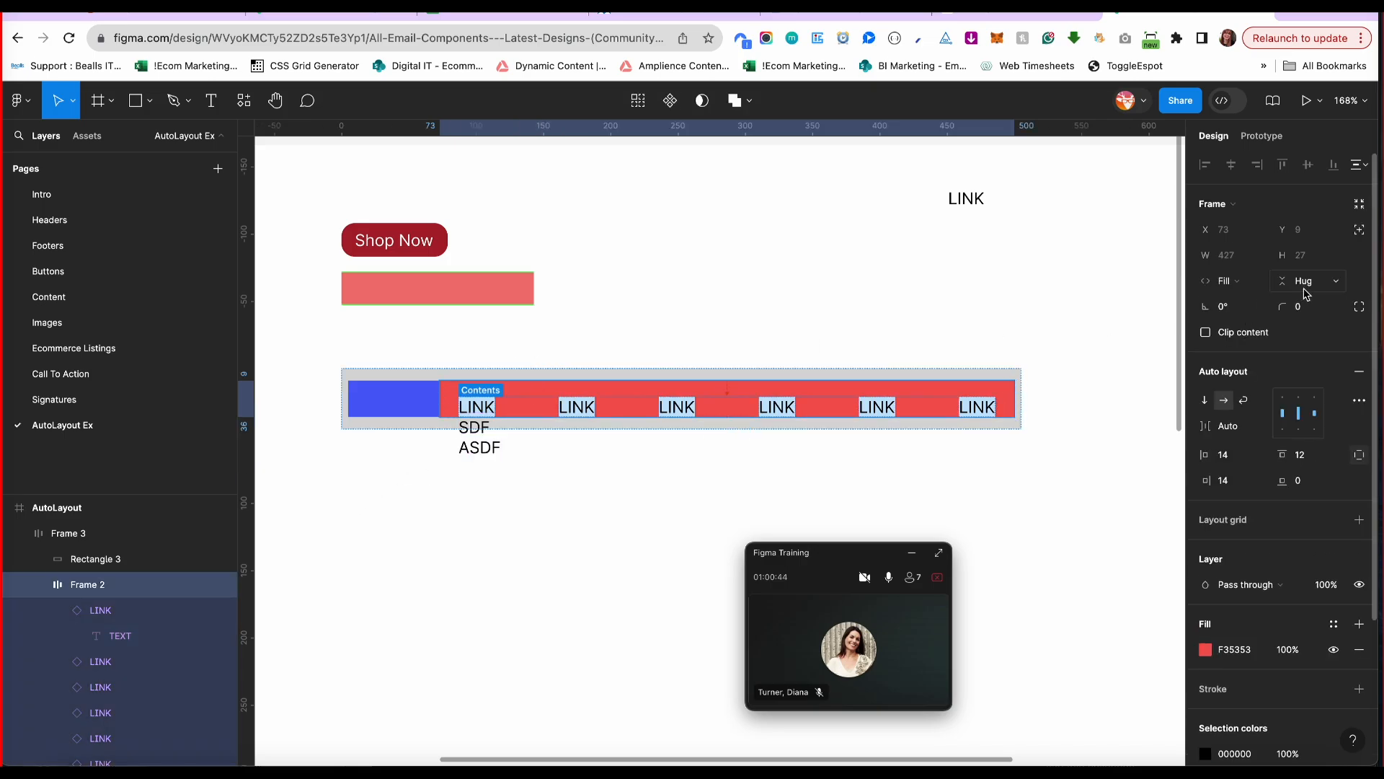
left_click(103, 618)
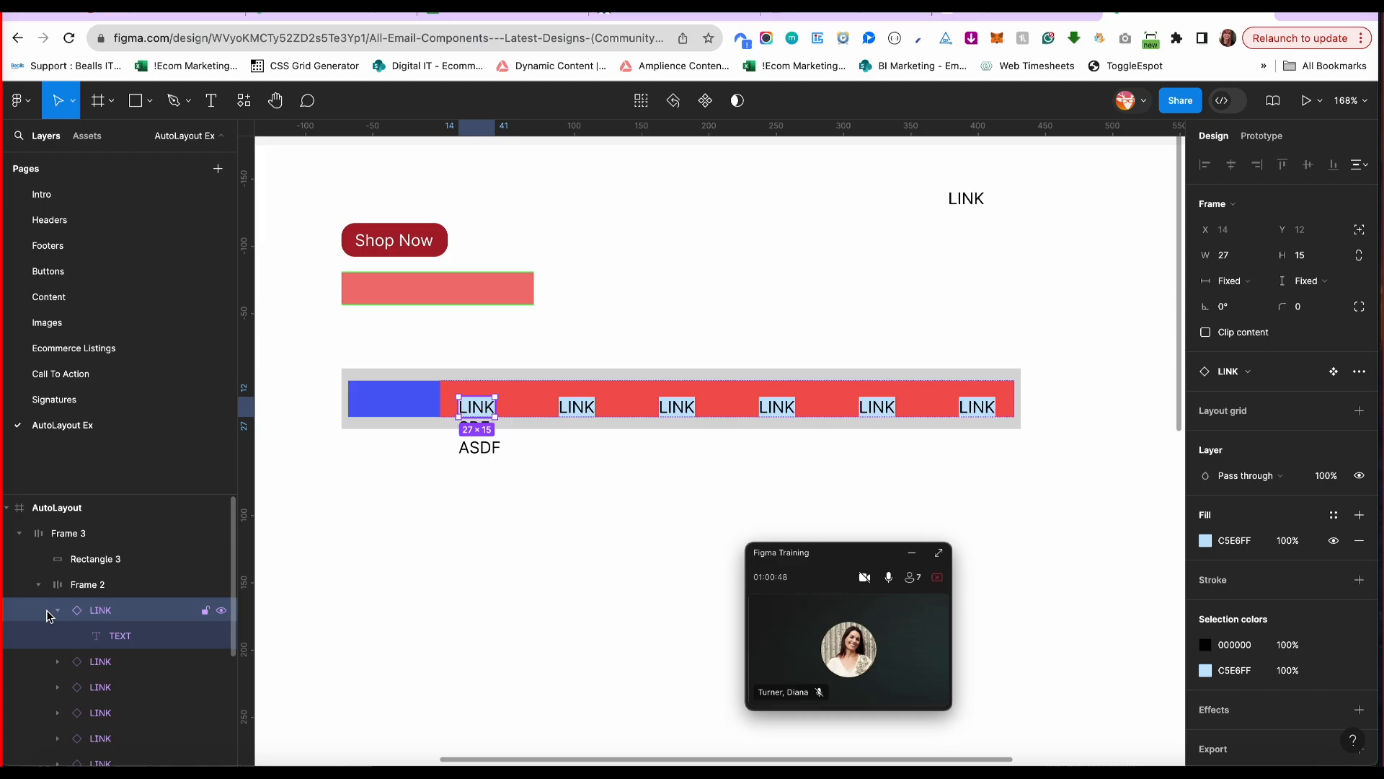
left_click(57, 617)
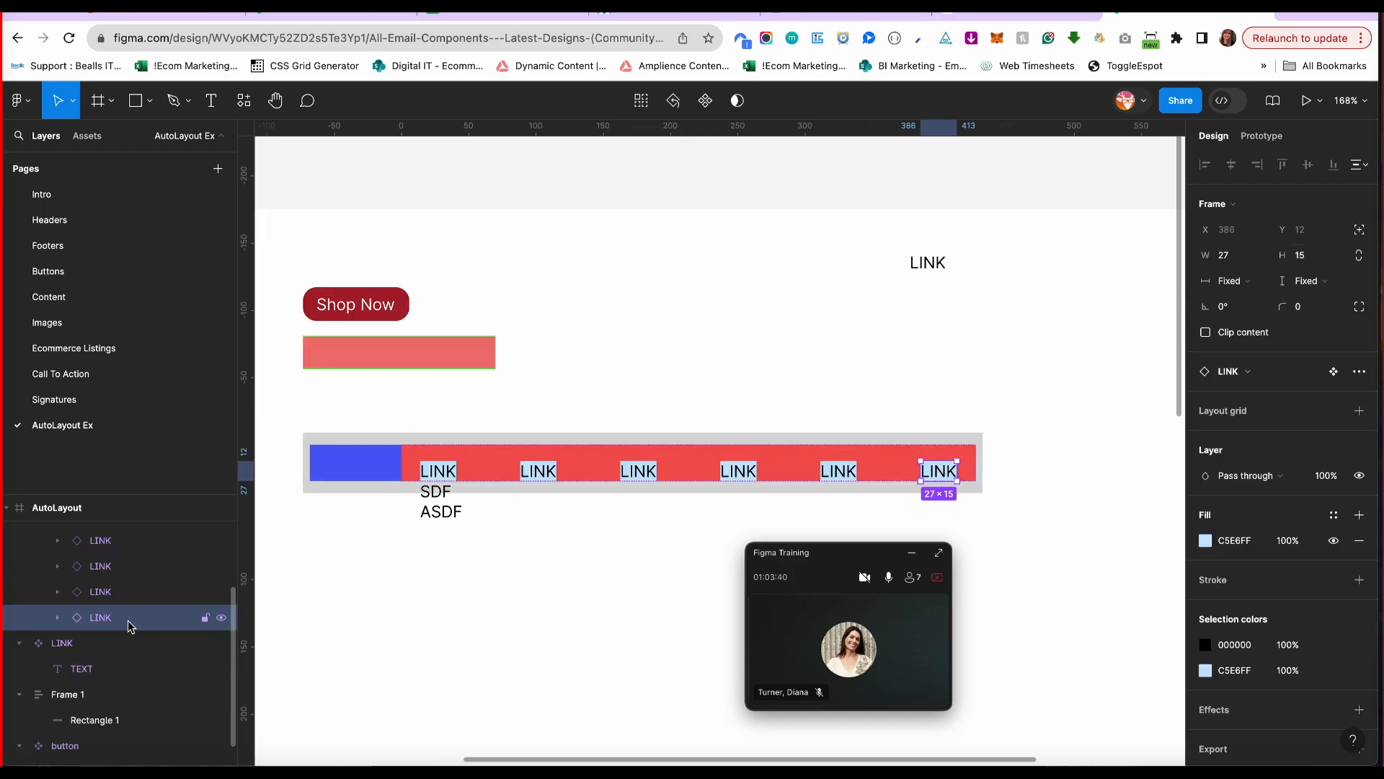
left_click(109, 642)
key("shift+2")
key("shift+a")
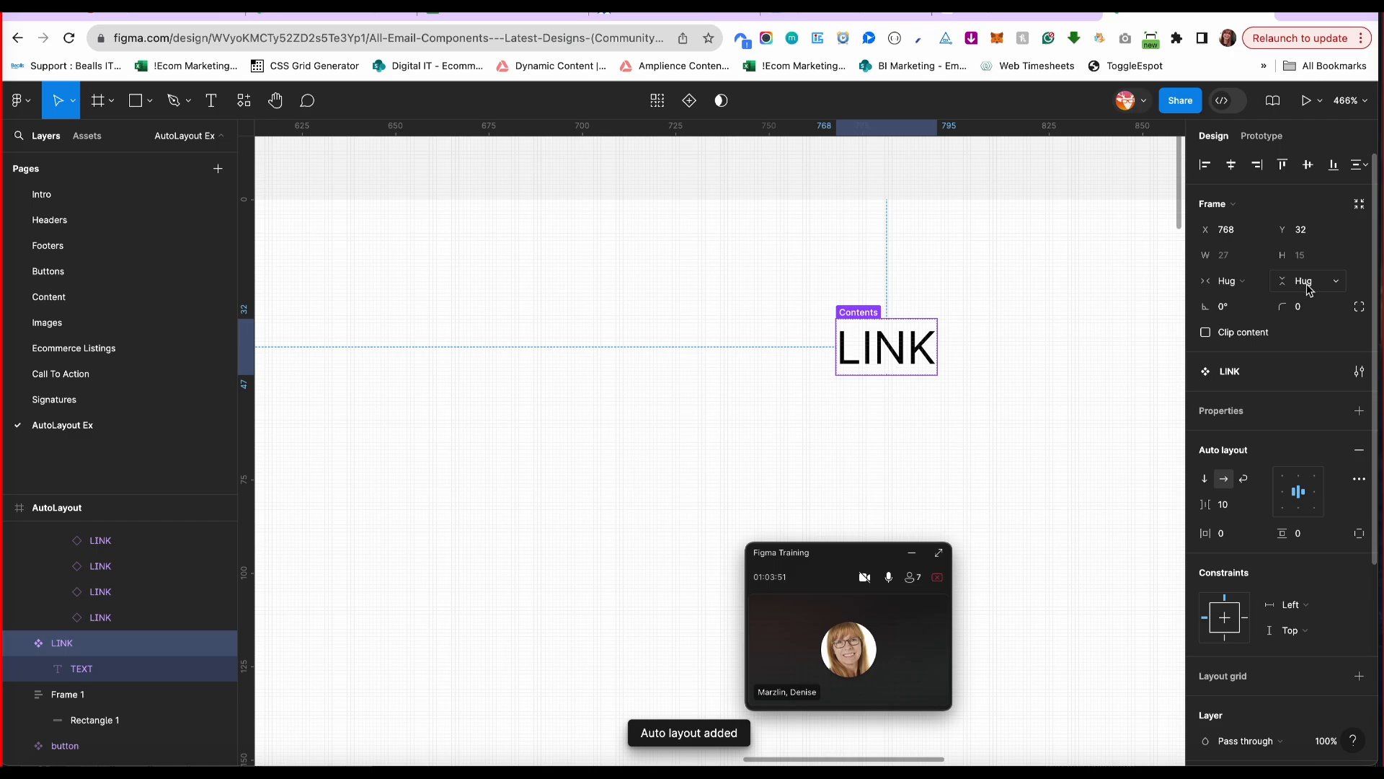
scroll(488, 527, "left", 5)
scroll(487, 526, "down", 3)
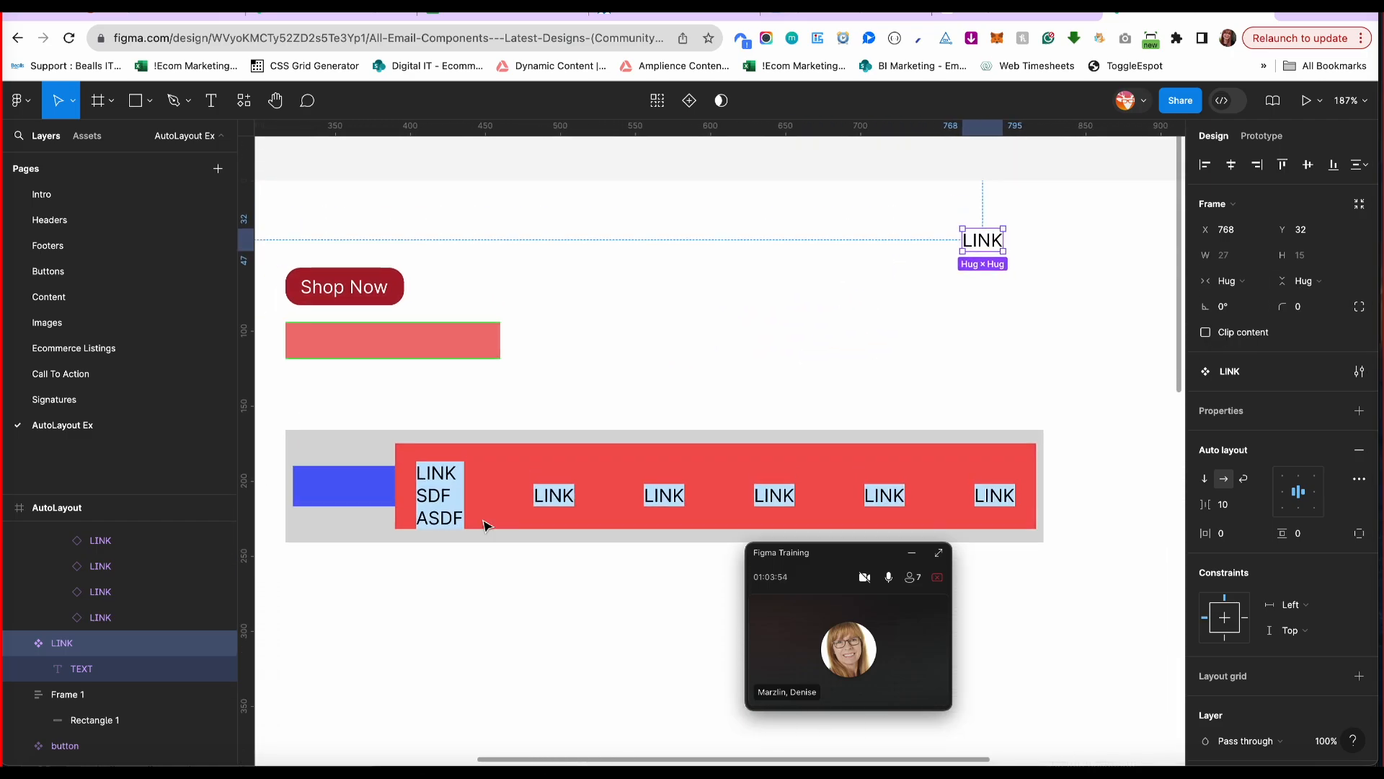
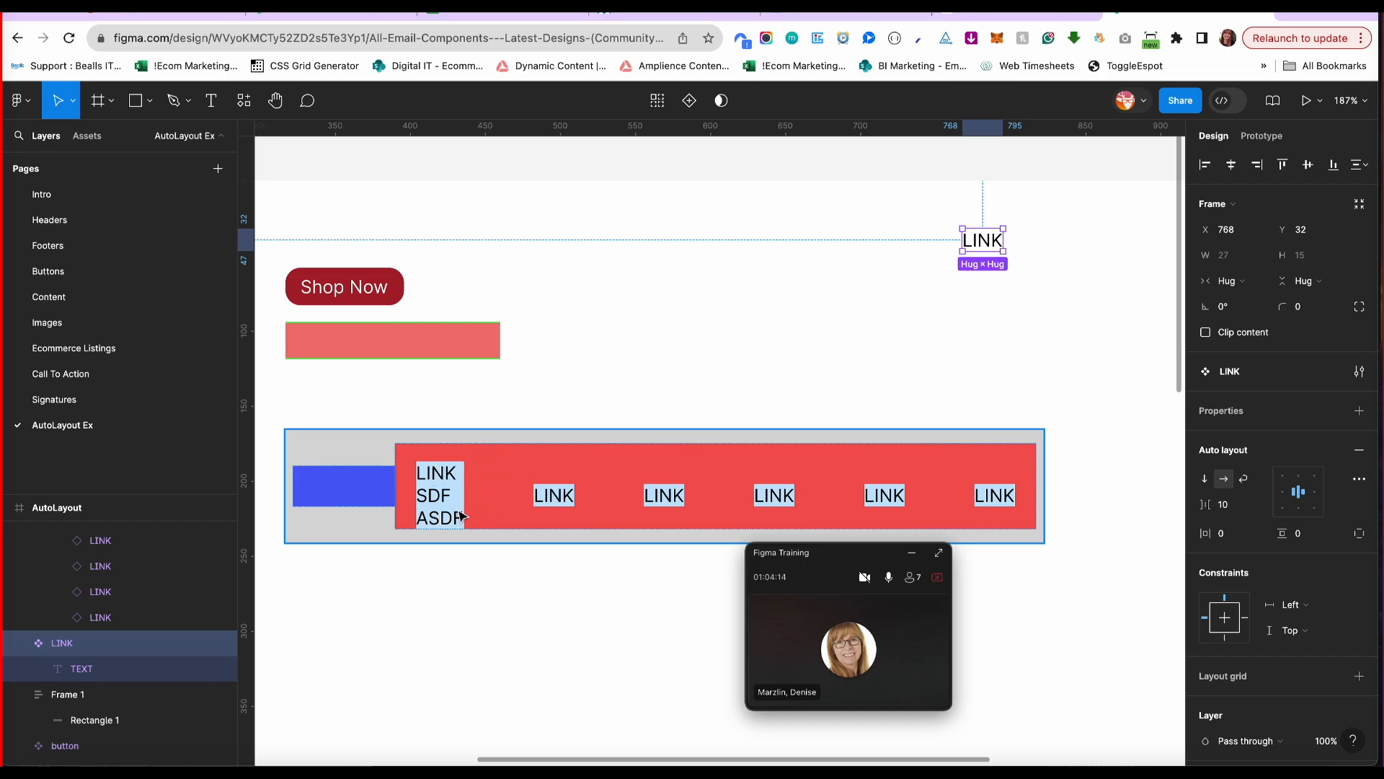
Replace the first link's text with "SO NOW", "THIS IS HUGGING" and "VER" on separate lines, and clear the text.
left_click(441, 501)
double_click(438, 497)
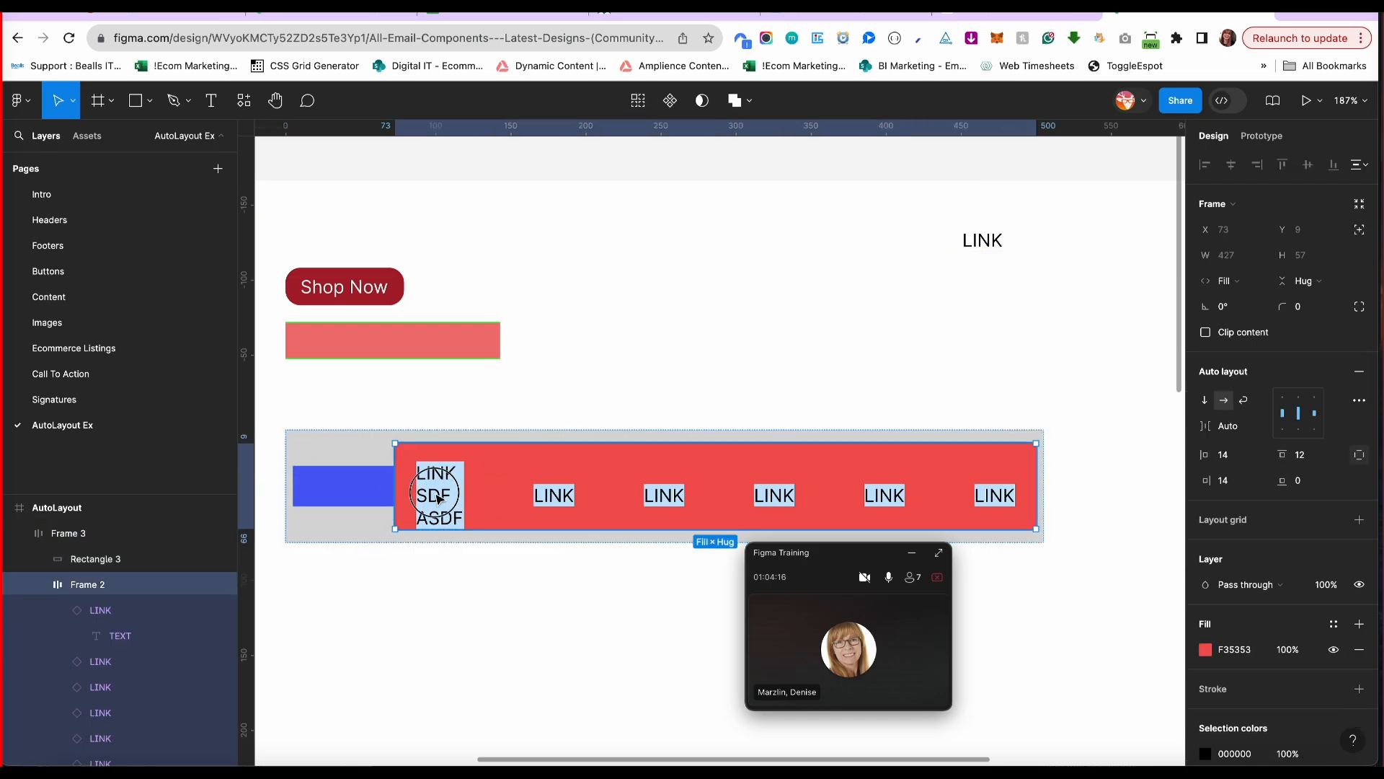
double_click(437, 497)
double_click(444, 496)
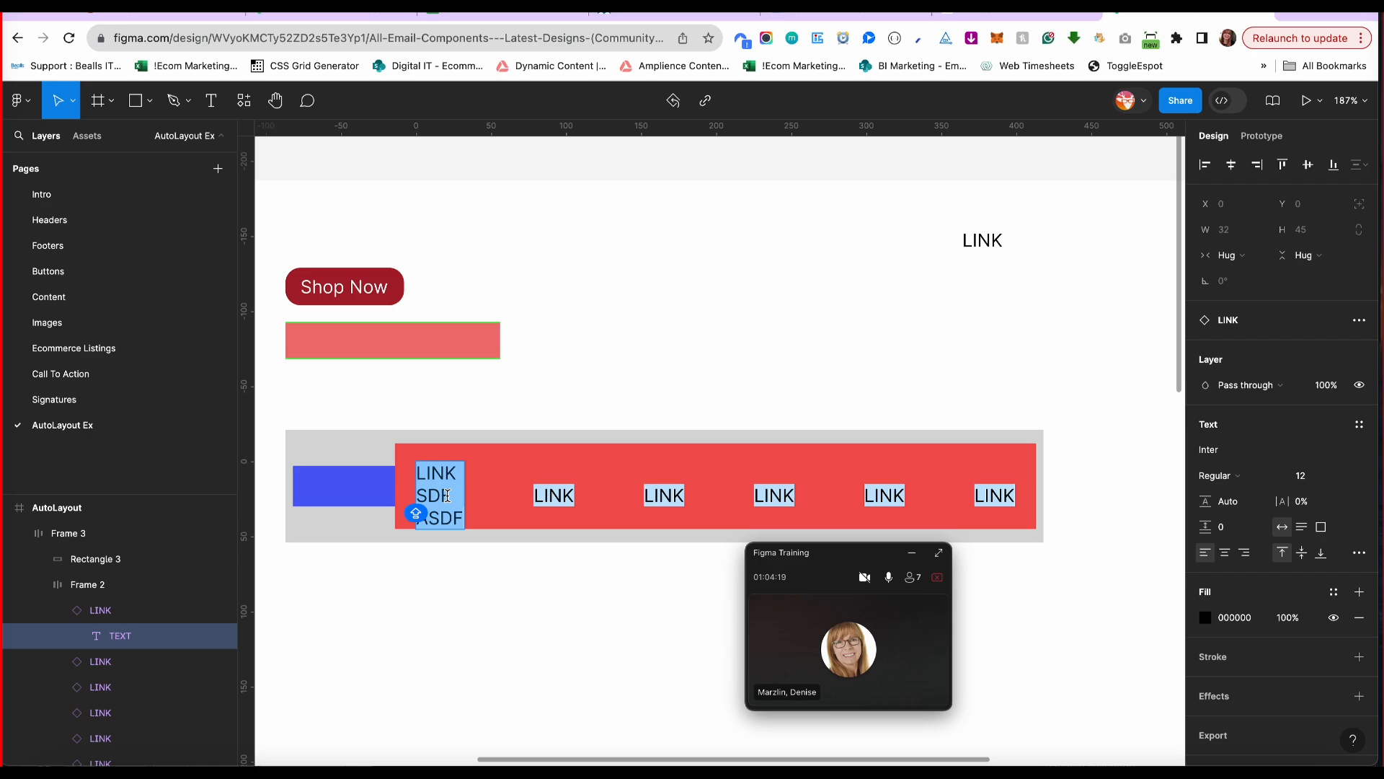
type("SO NOW")
key("Return")
type("THO")
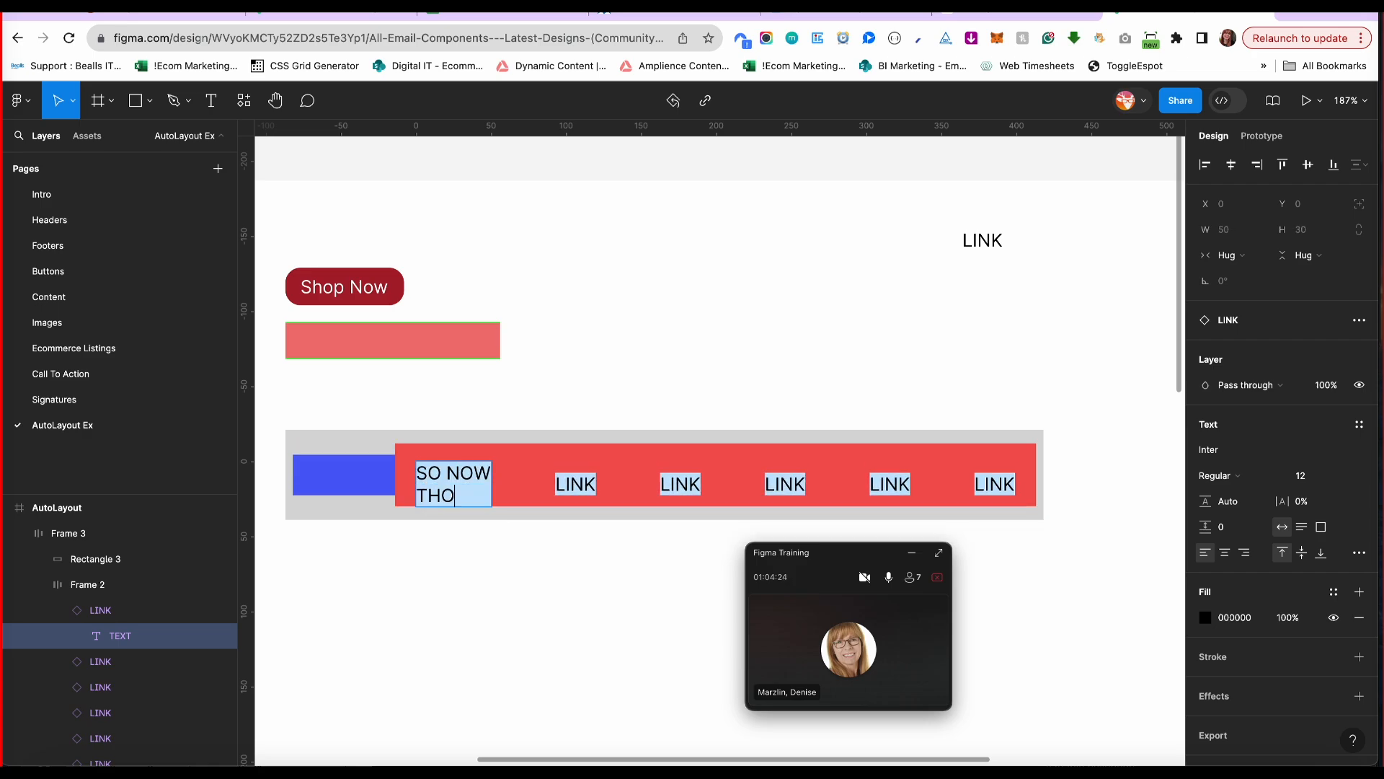
key("BackSpace")
type("IS IS HU")
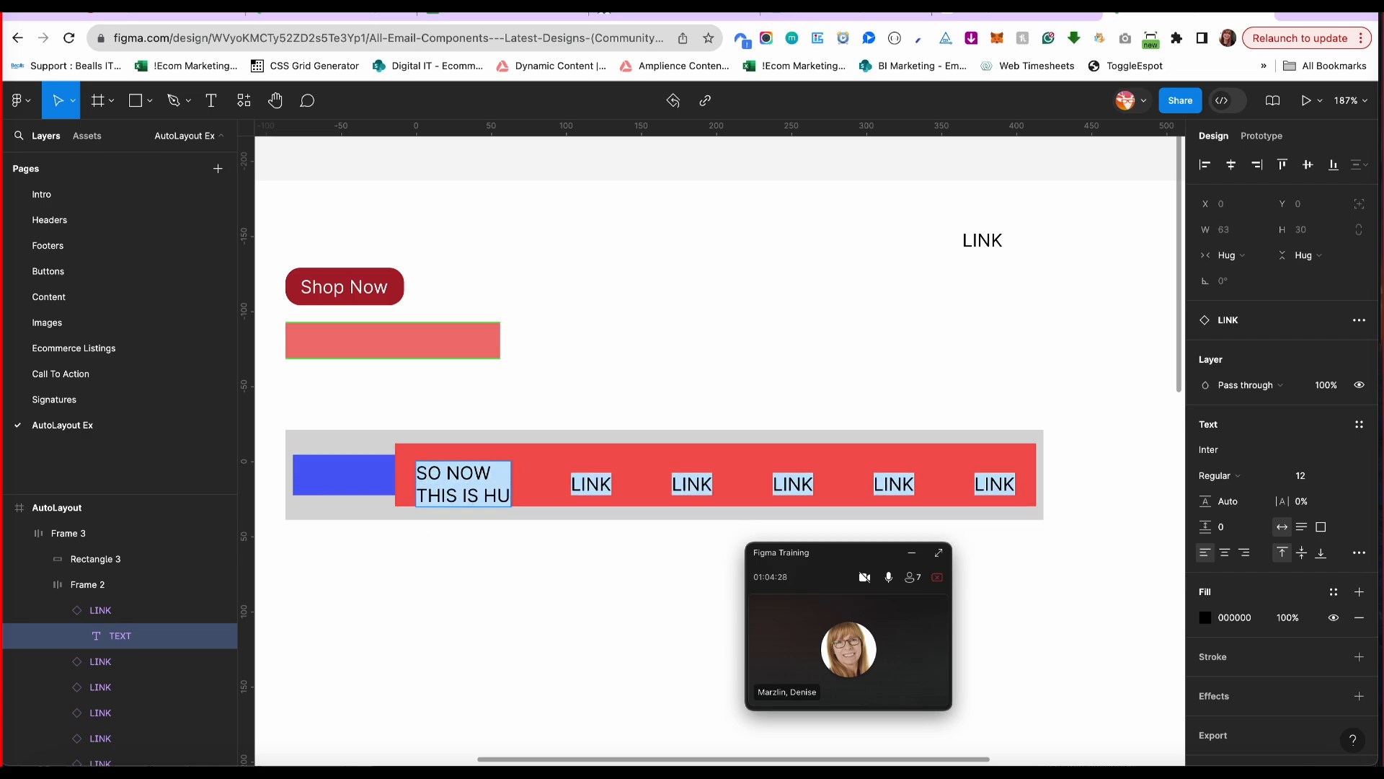
type("GGIN")
key("Return")
type("VER")
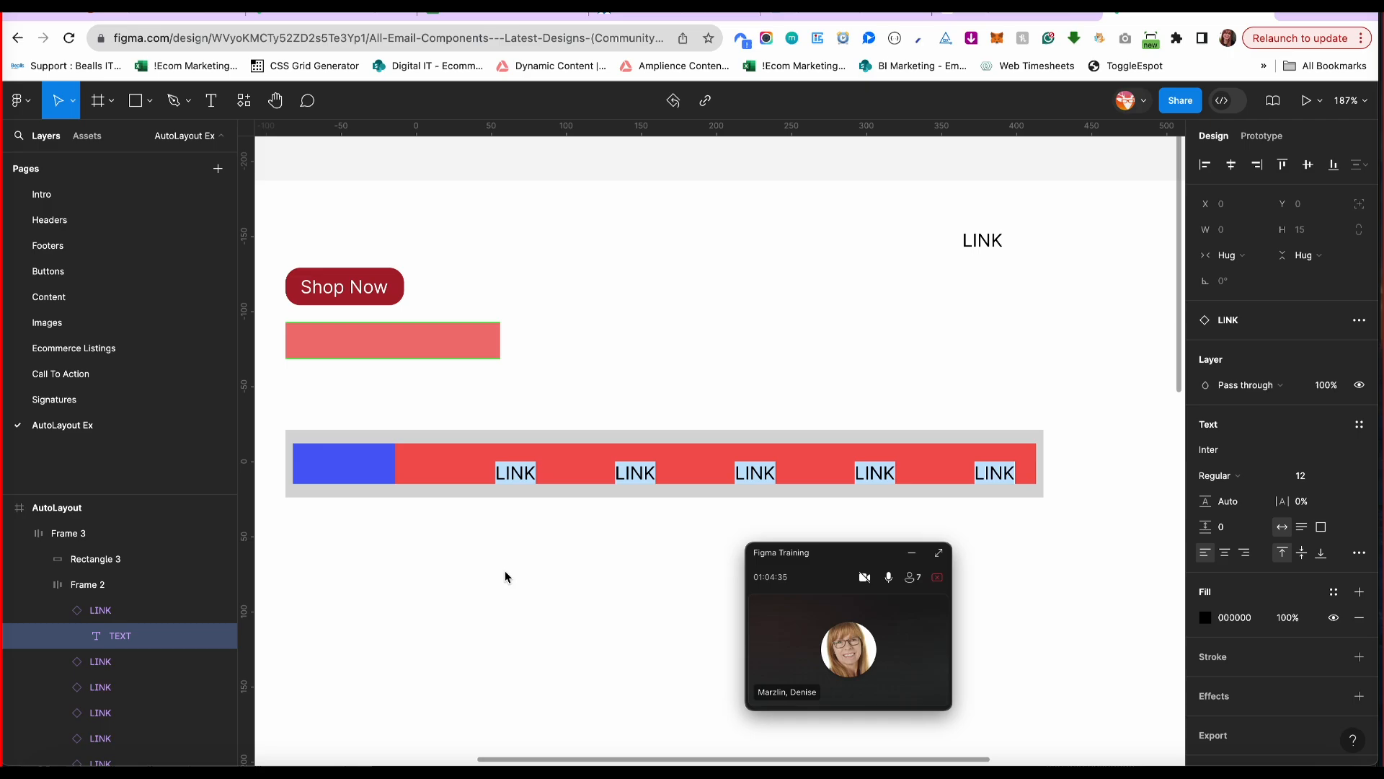
left_click(505, 570)
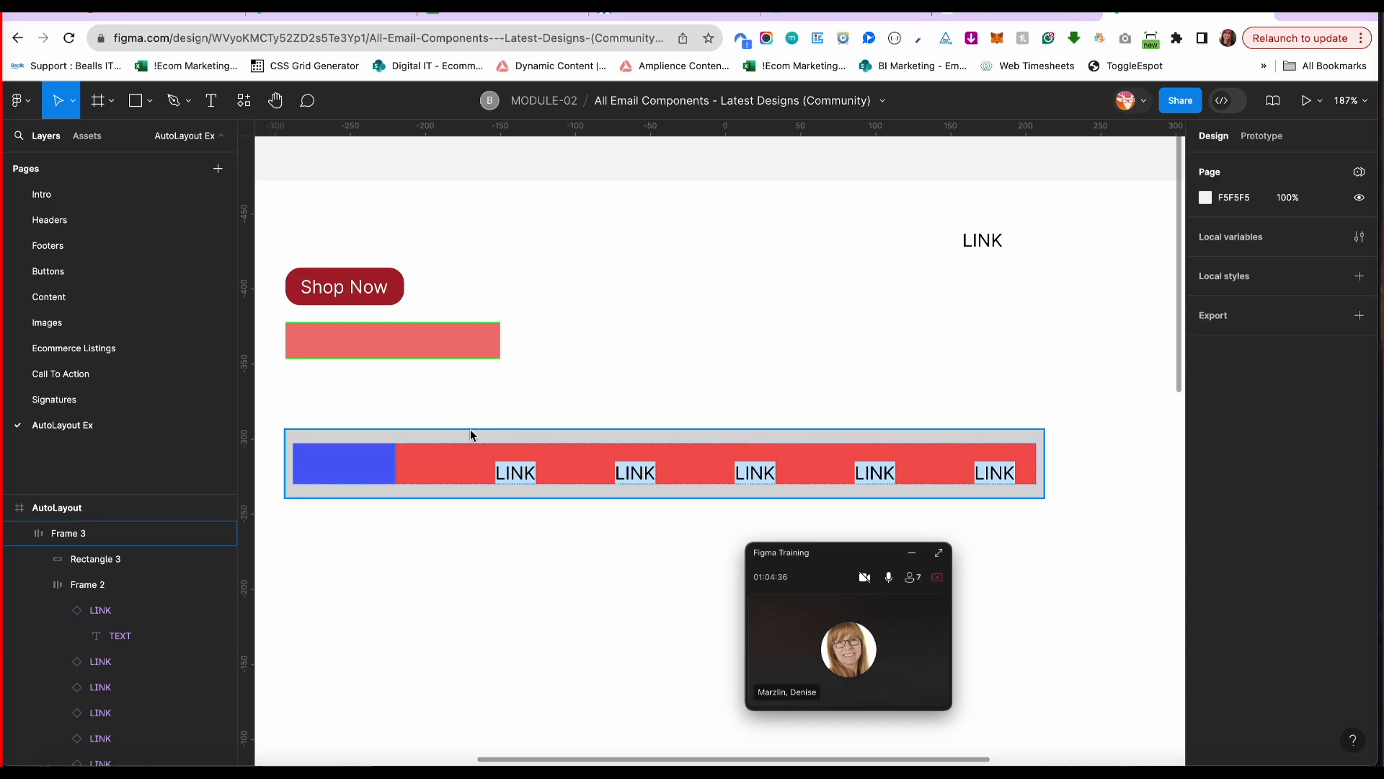
Change the text of the second, third and fourth links to HOME, KITCHEN and WOMEN.
left_click(448, 447)
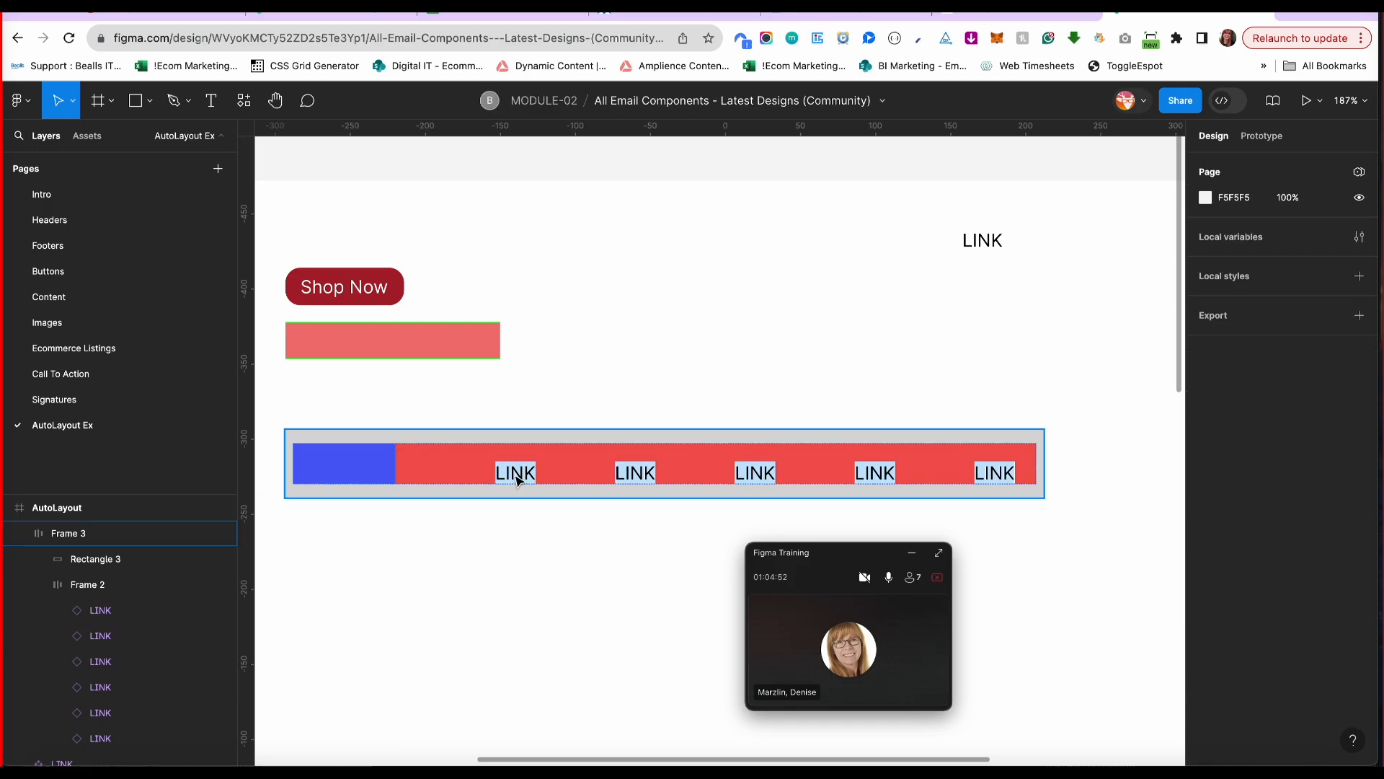
double_click(516, 480)
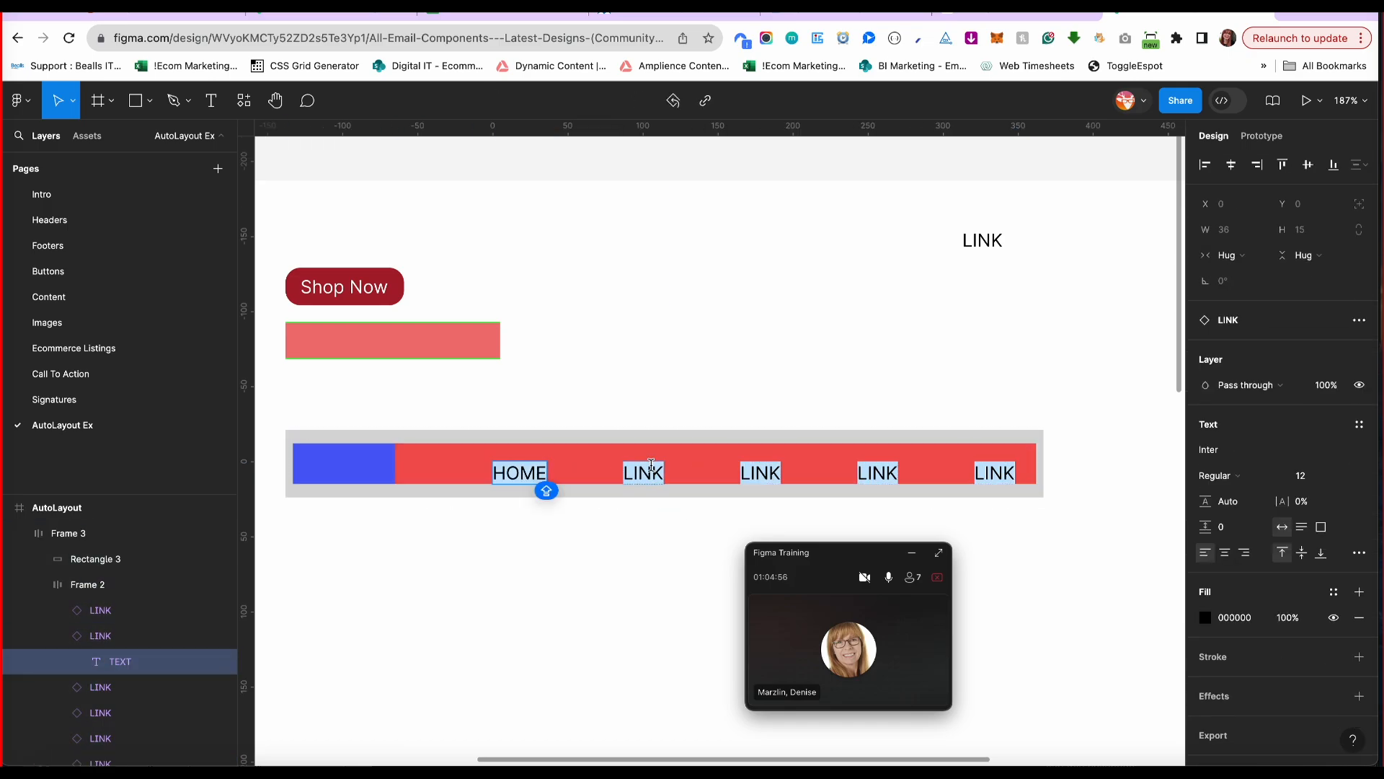
left_click(649, 474)
double_click(649, 474)
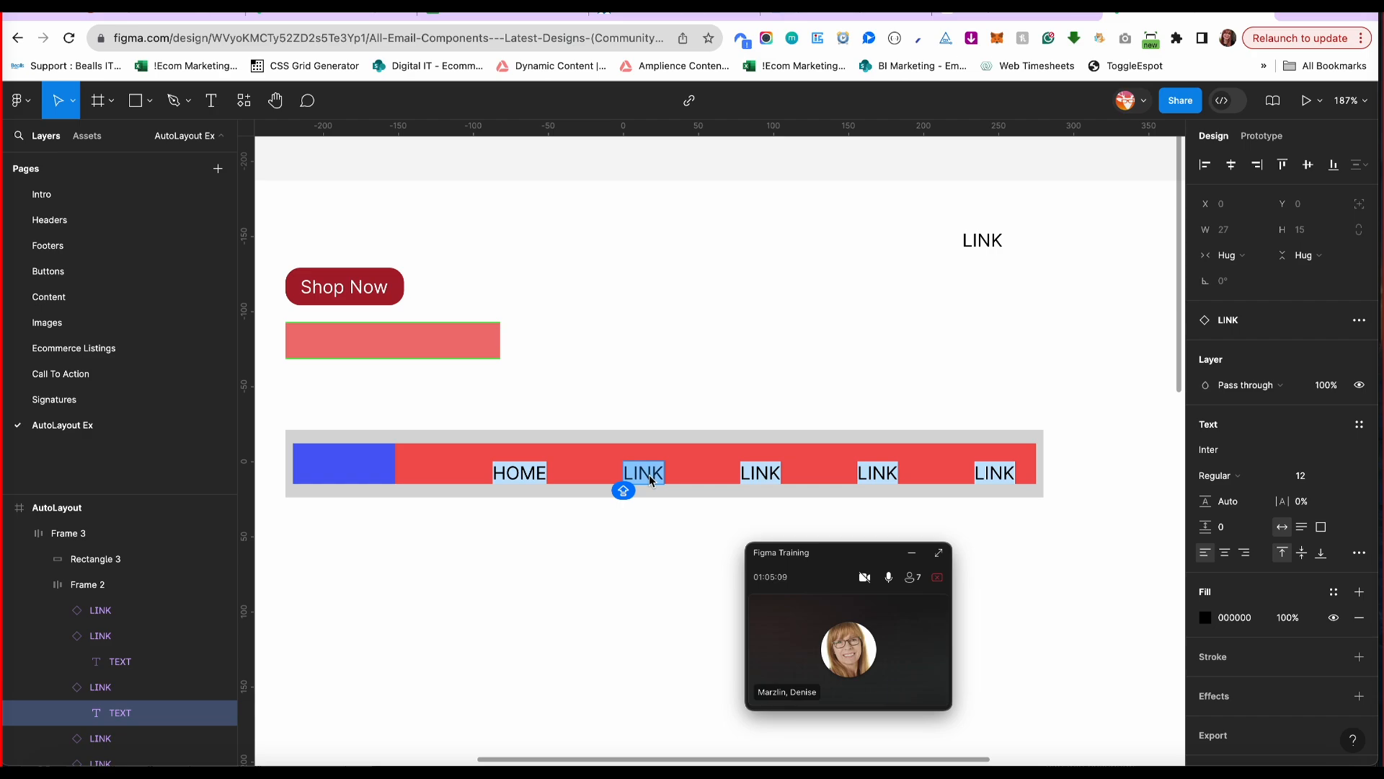
type("KITCHEN")
key("Tab")
type("WOMEN")
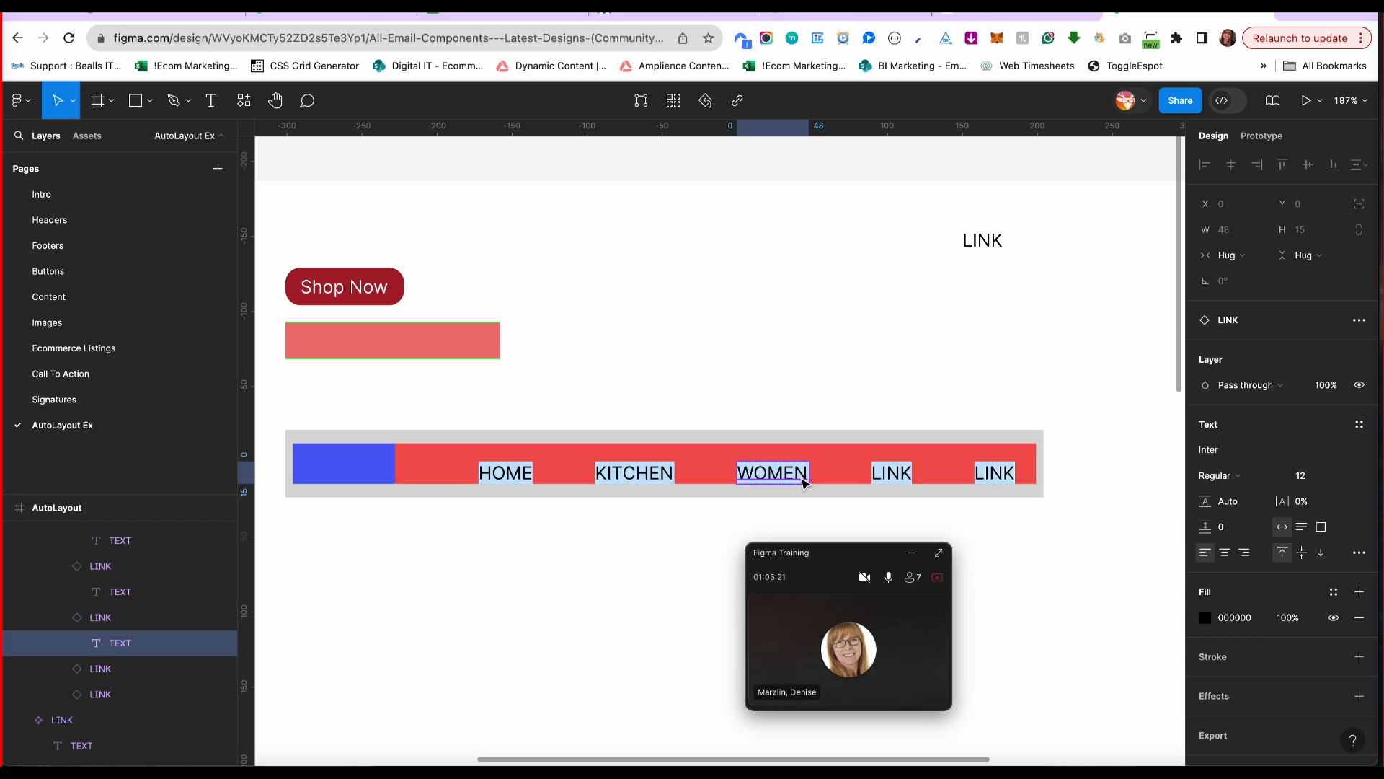
Widen the gray navigation bar, Frame 3, to 508.
left_click(469, 477)
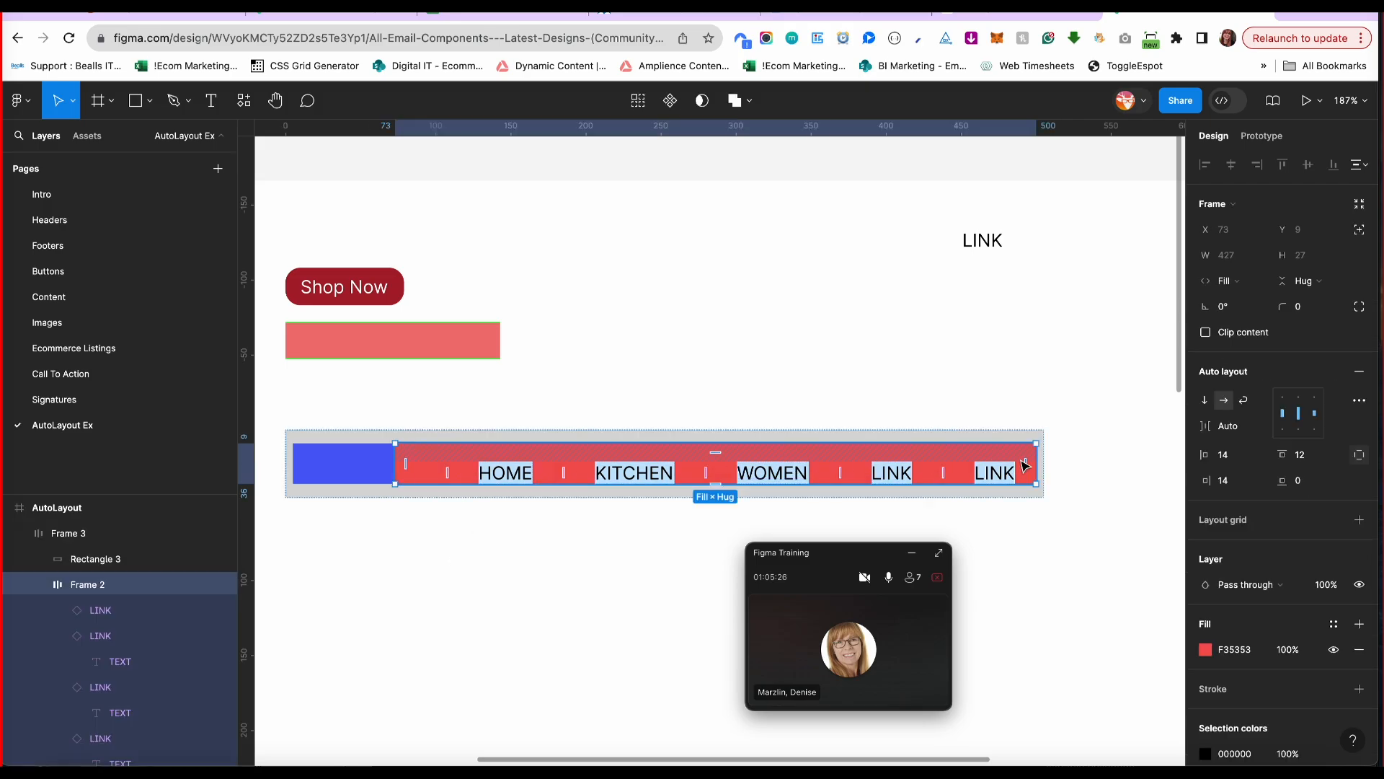
mouse_move(1042, 462)
left_mouse_down()
mouse_move(774, 472)
mouse_move(819, 454)
mouse_move(1051, 451)
mouse_move(834, 485)
mouse_move(1049, 462)
left_mouse_up()
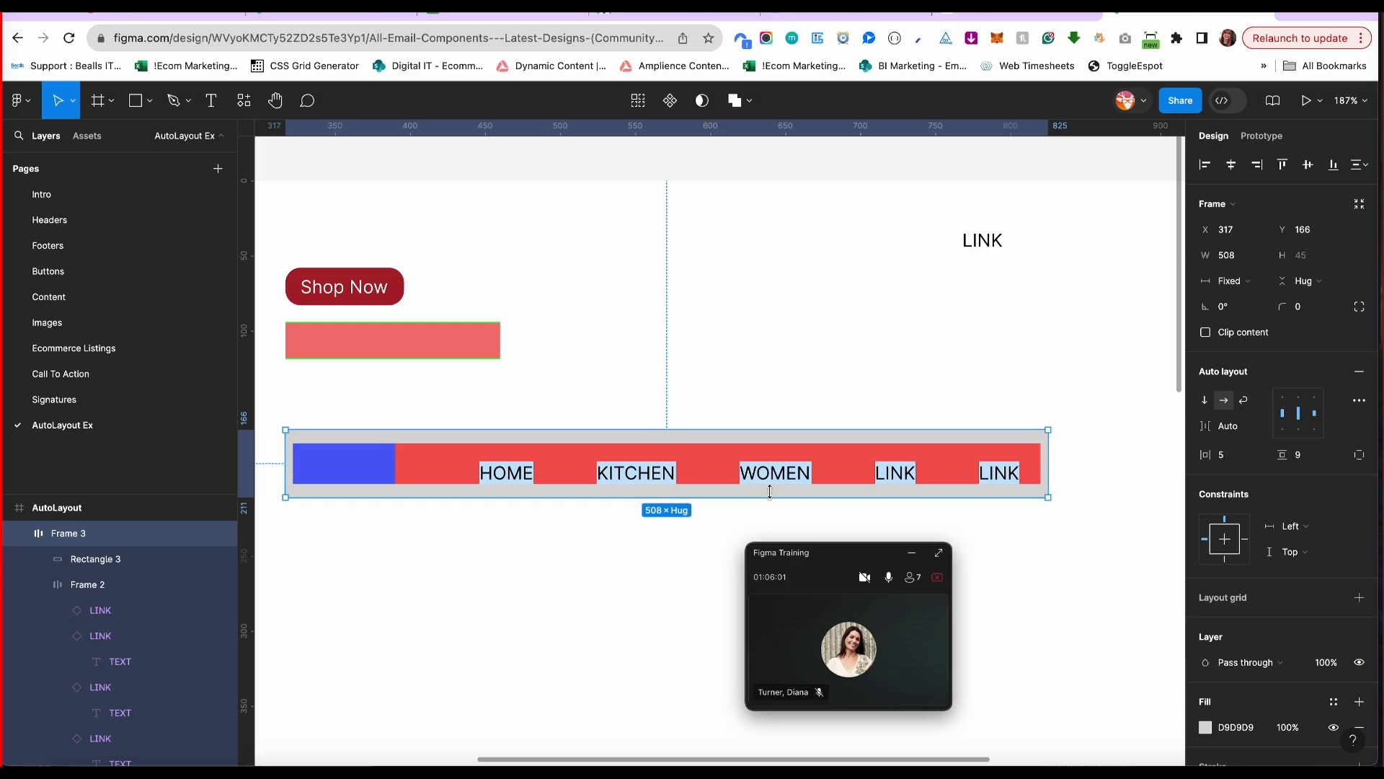
Collapse the link layers inside Frame 2 and review the resizing settings of the first LINK and of Frame 2.
left_click(99, 588)
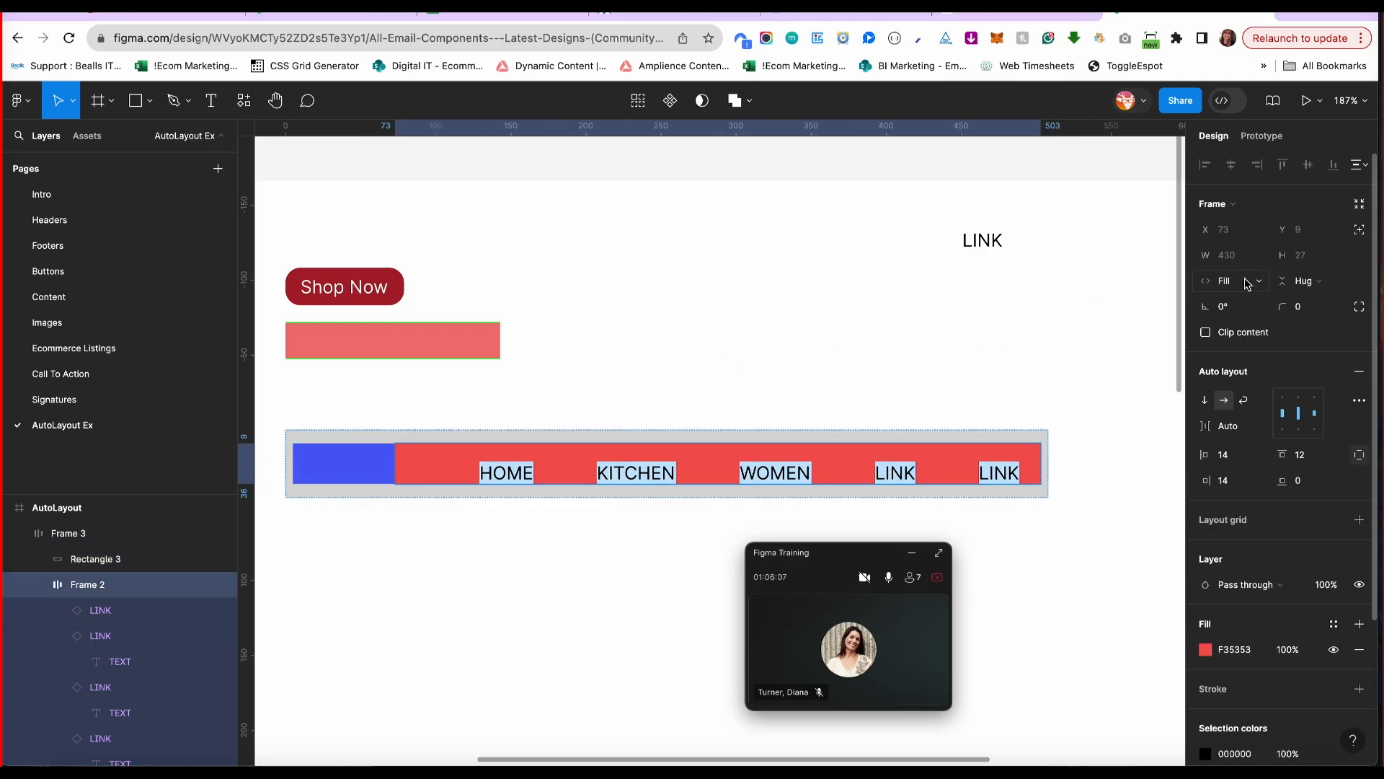
left_click(39, 584)
left_click(39, 586)
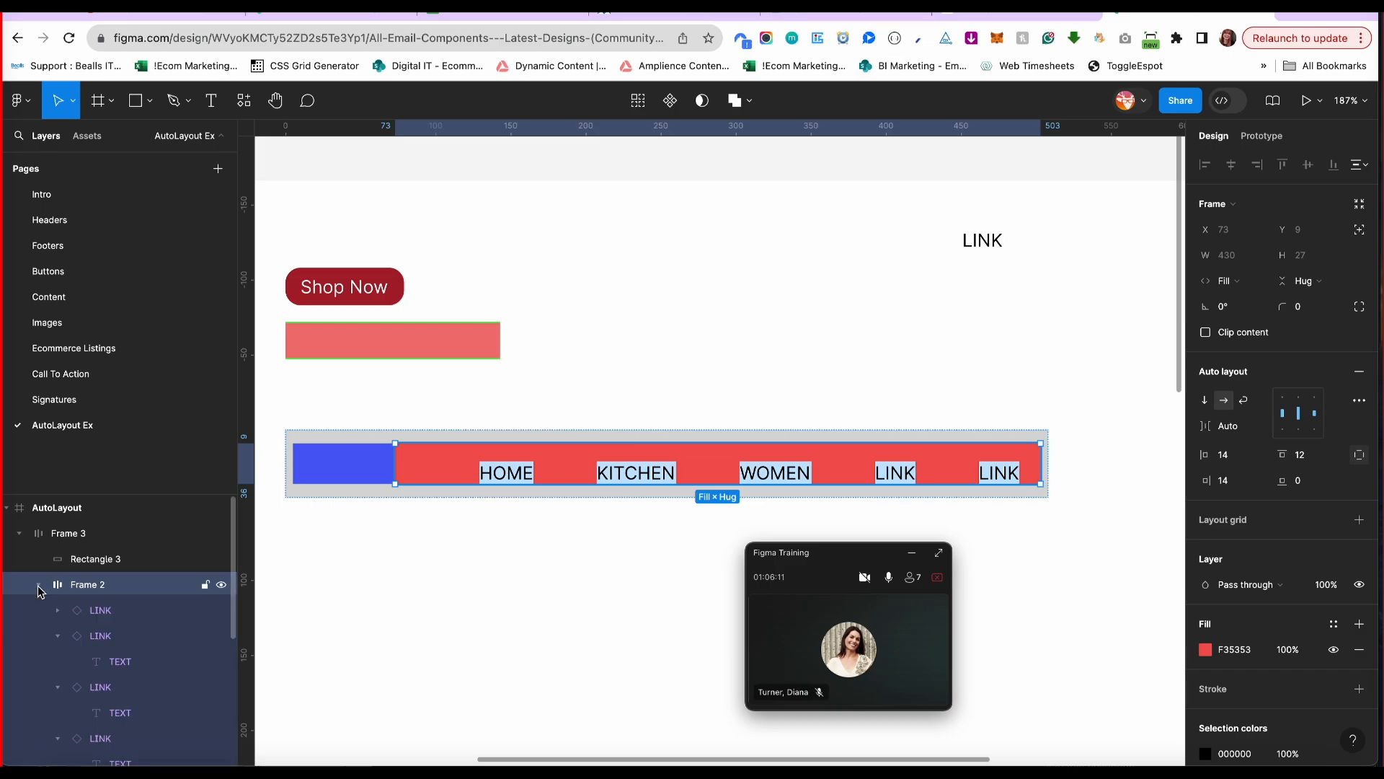
left_click(110, 610)
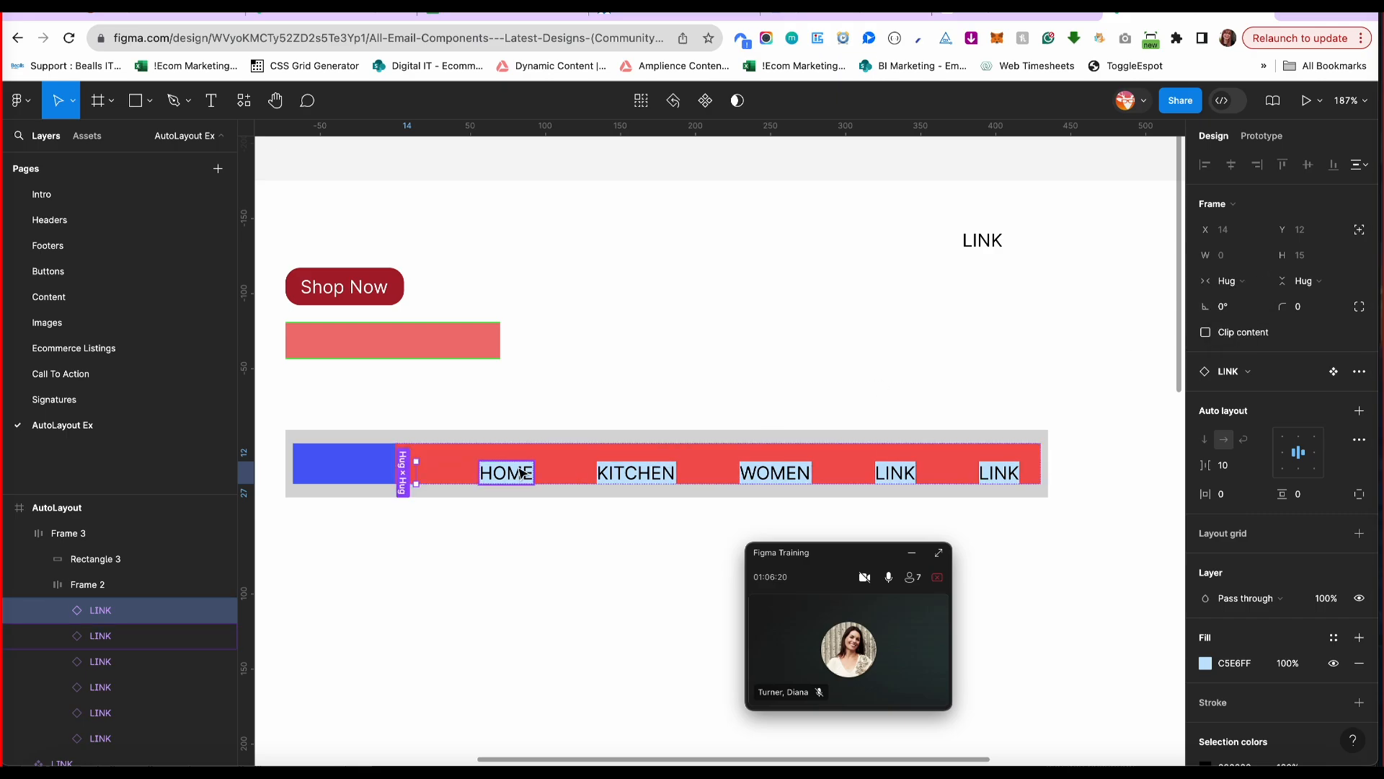
left_click(92, 593)
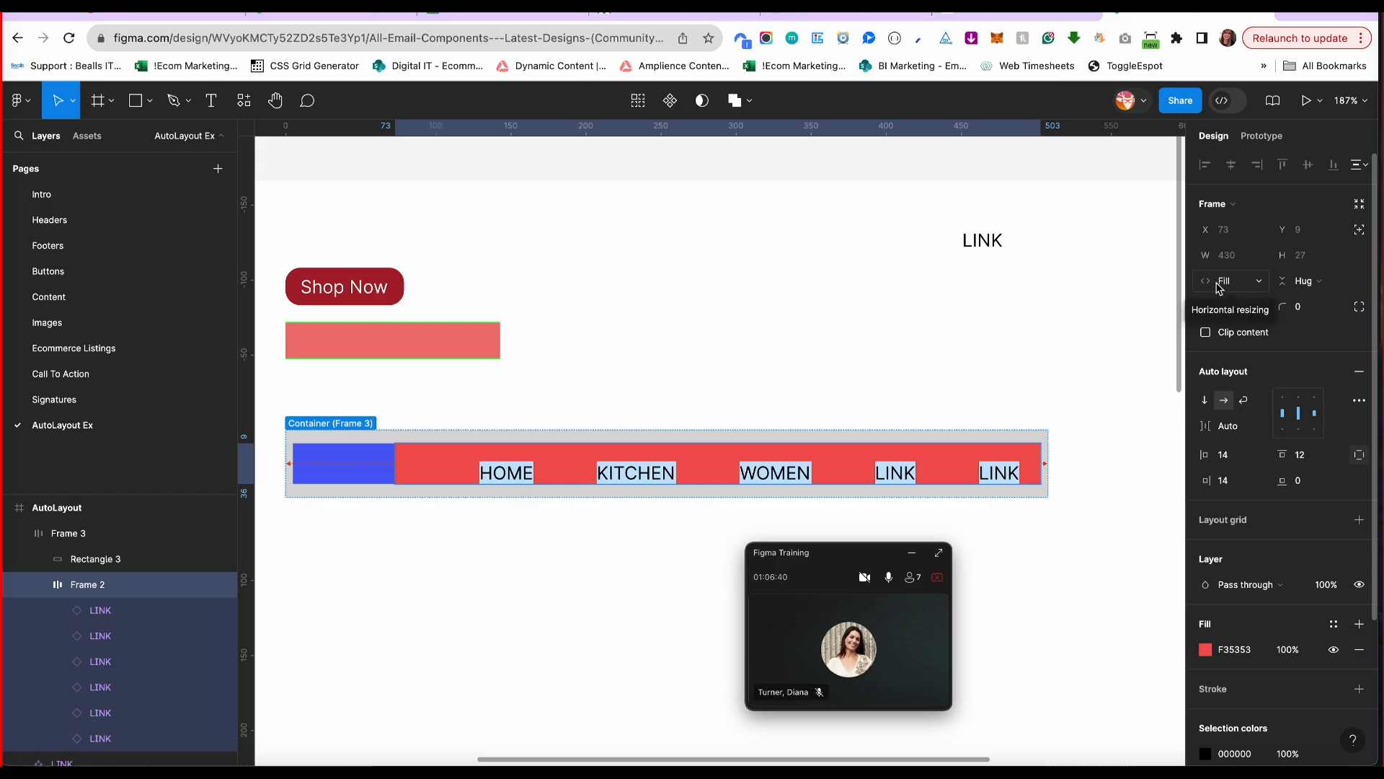
Rename the blue Rectangle 3 layer as LOGO.
left_click(102, 569)
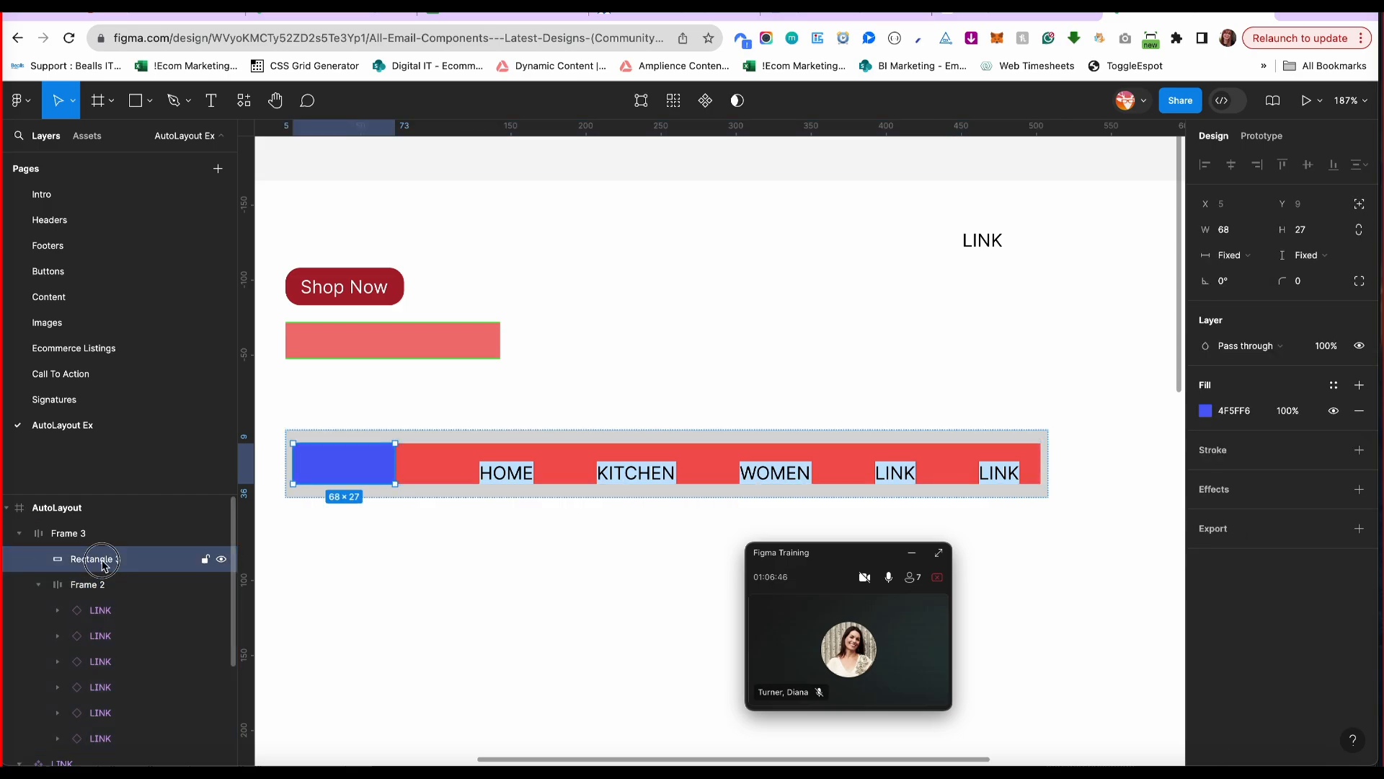
double_click(101, 565)
type("LOGO")
Rename the Frame 3 layer as NAV BAR.
left_click(83, 538)
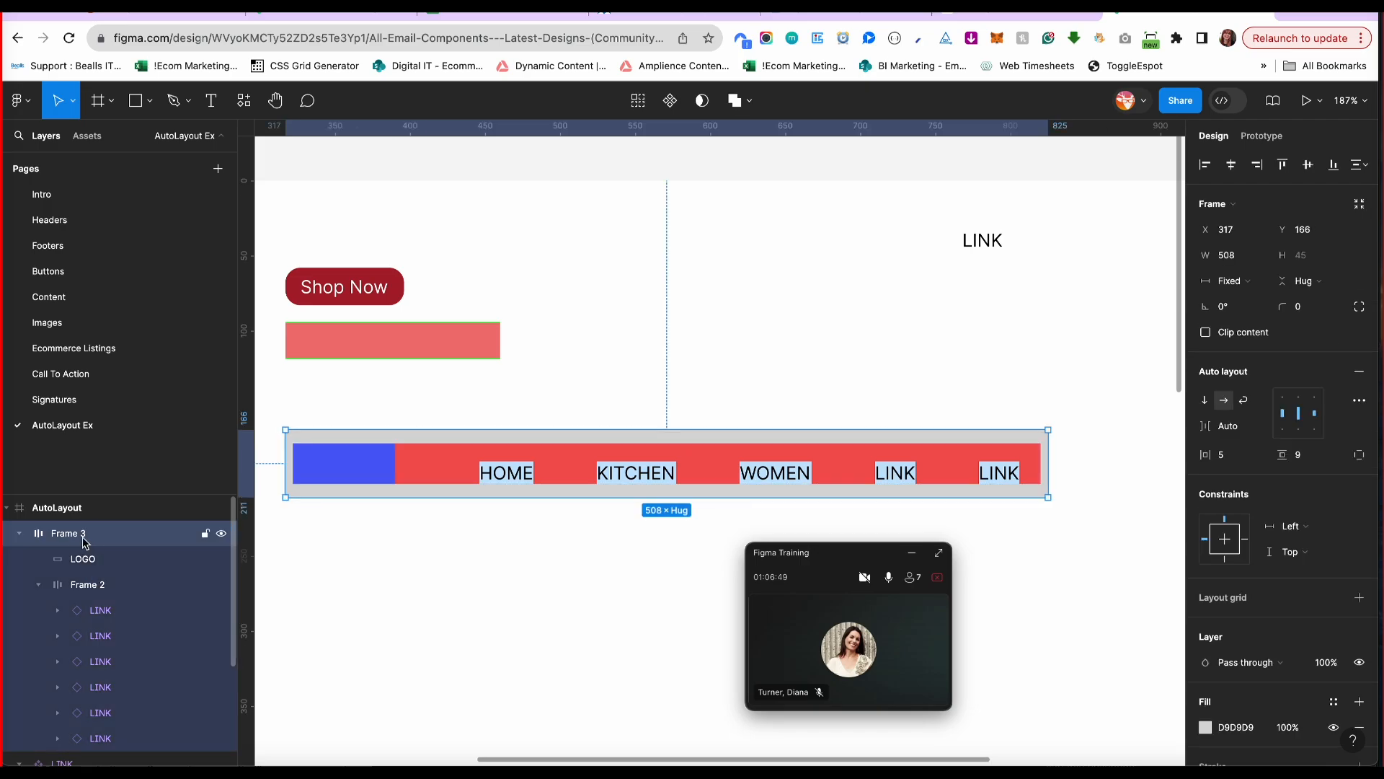
double_click(84, 538)
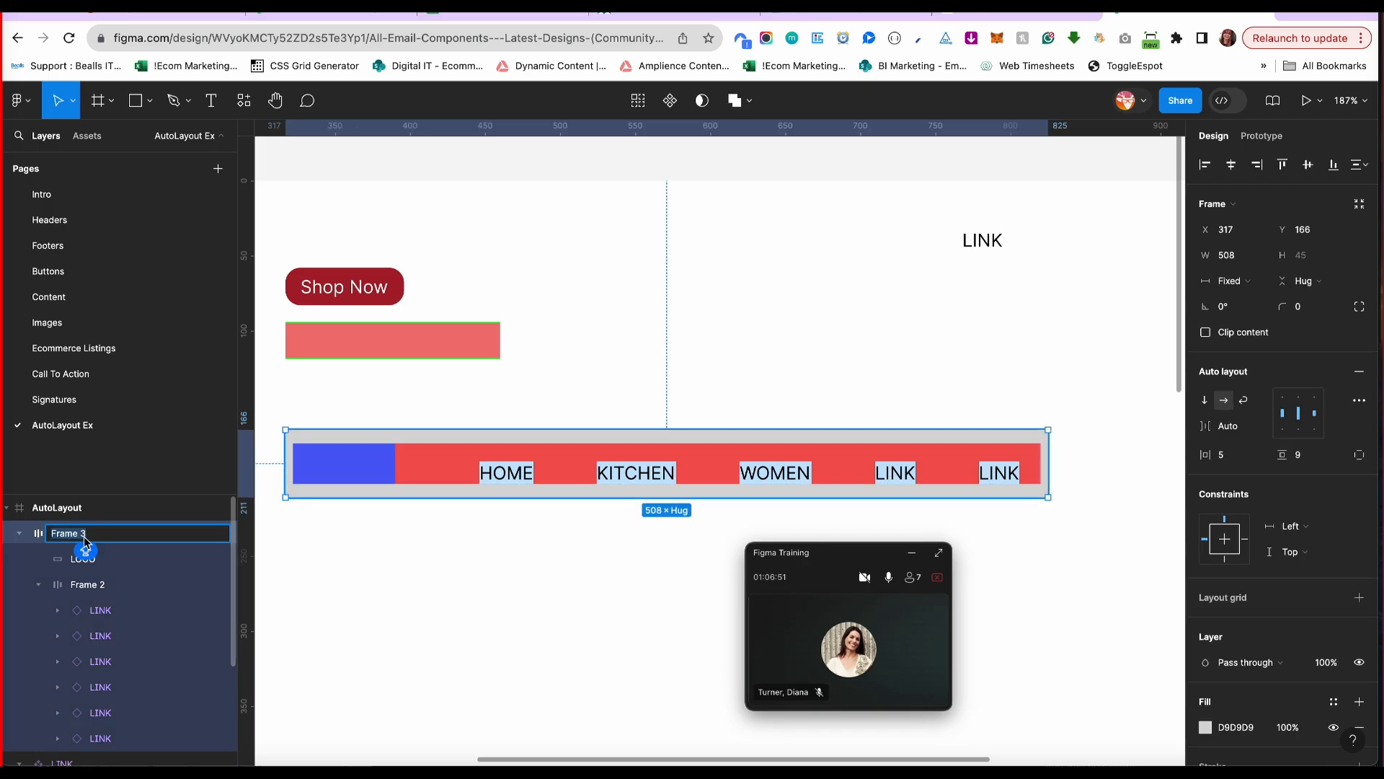
type("NAV BAR")
left_click(643, 553)
Stretch the NAV BAR frame to a width of about 589 and shrink it back to about 411.
left_click(725, 441)
left_click_drag(1049, 461, 1147, 425)
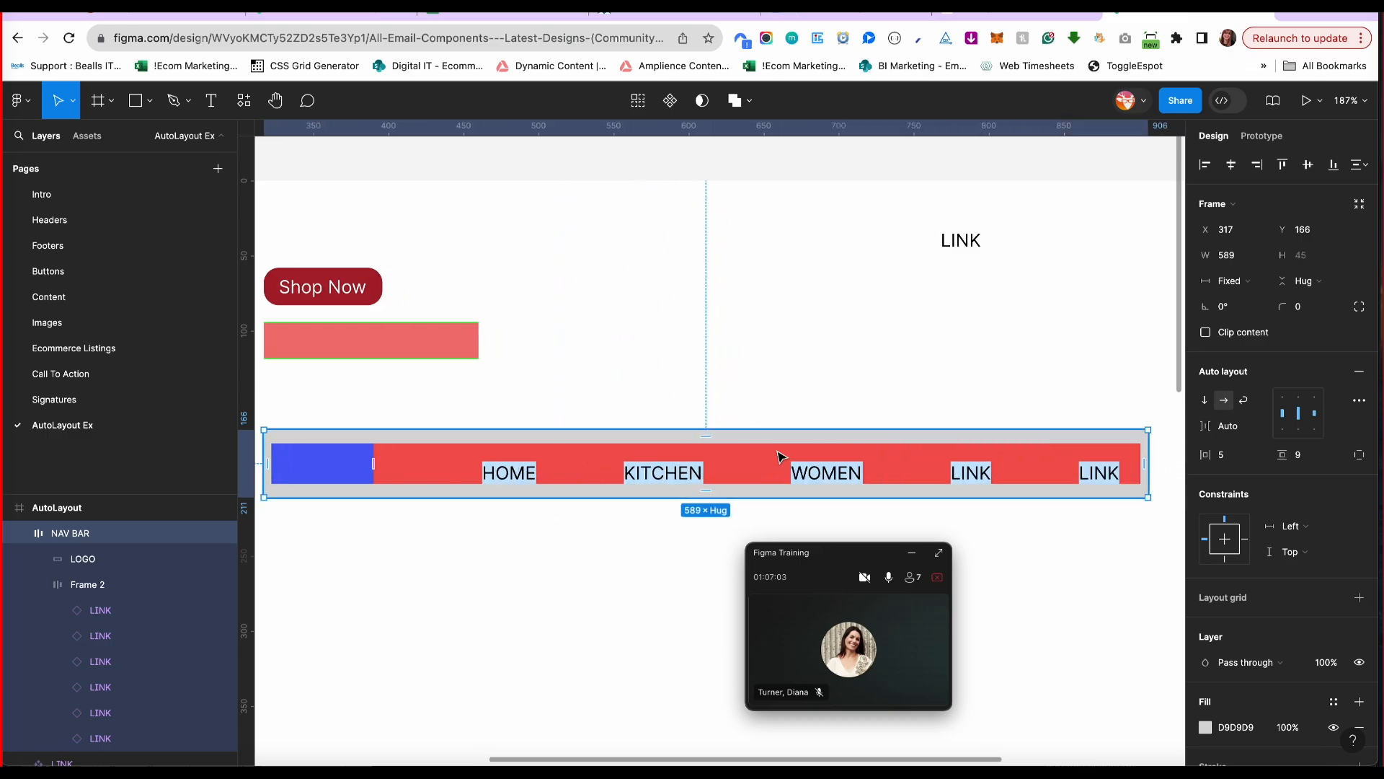
scroll(785, 467, "down", 3)
left_click_drag(1023, 392, 821, 439)
left_click(505, 430)
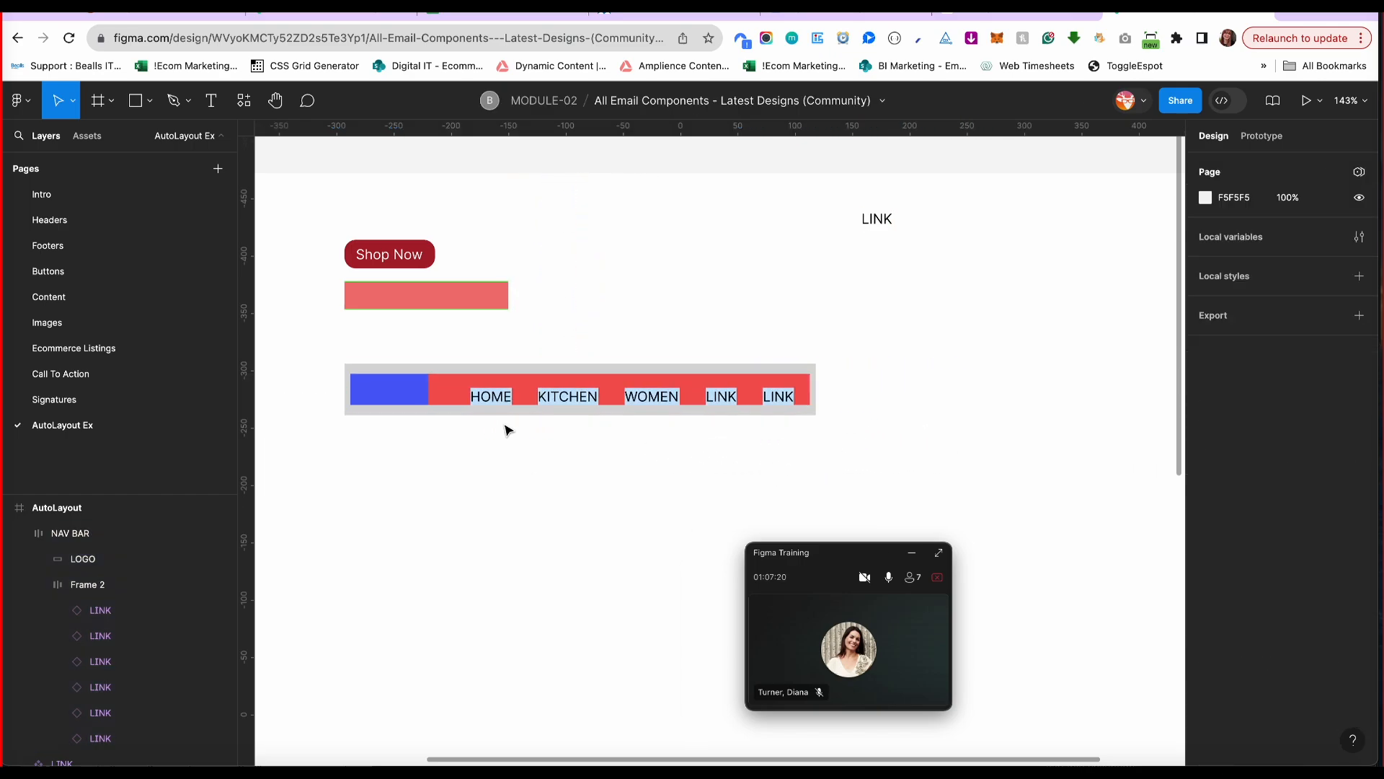
Set the horizontal gap between the links in Frame 2 to 20 and switch its auto layout to wrap.
left_click(504, 397)
left_click(506, 398)
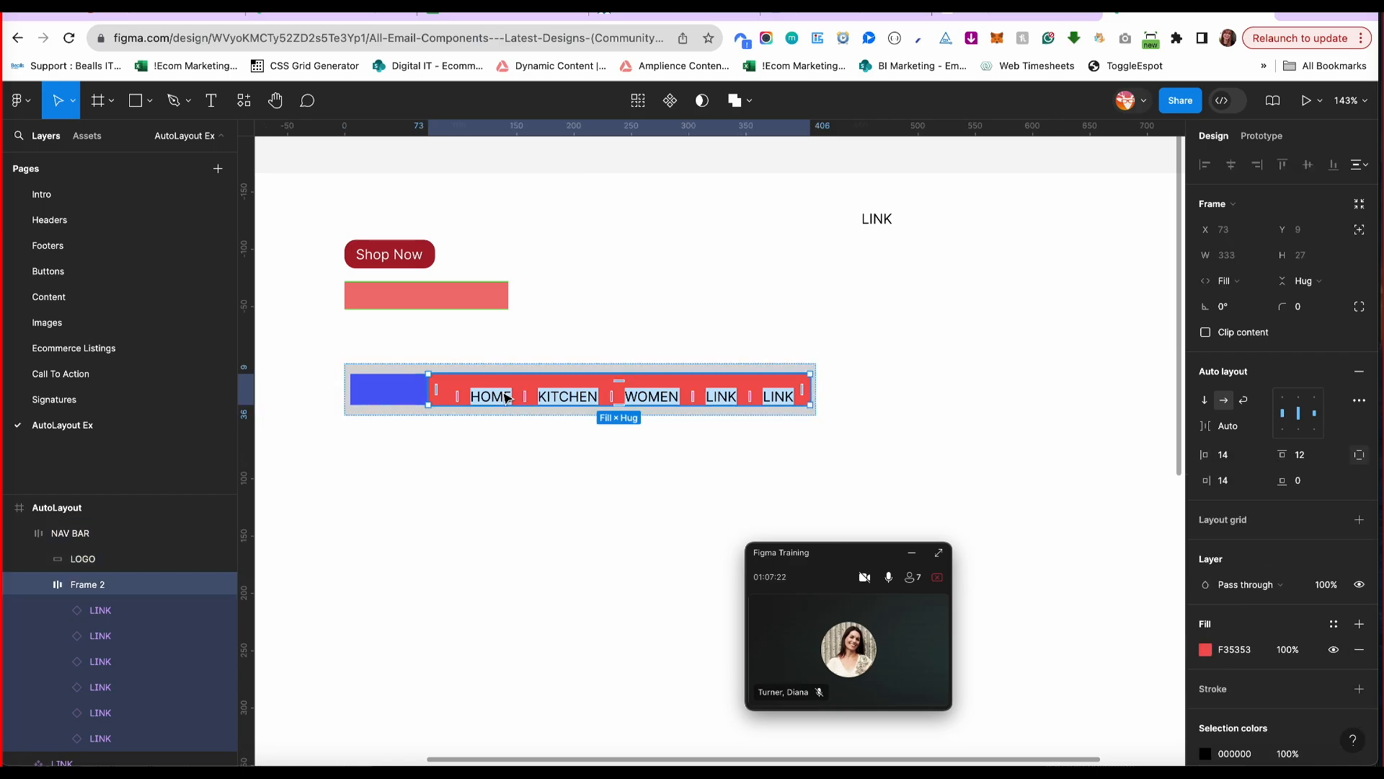
left_click(1237, 429)
type("20")
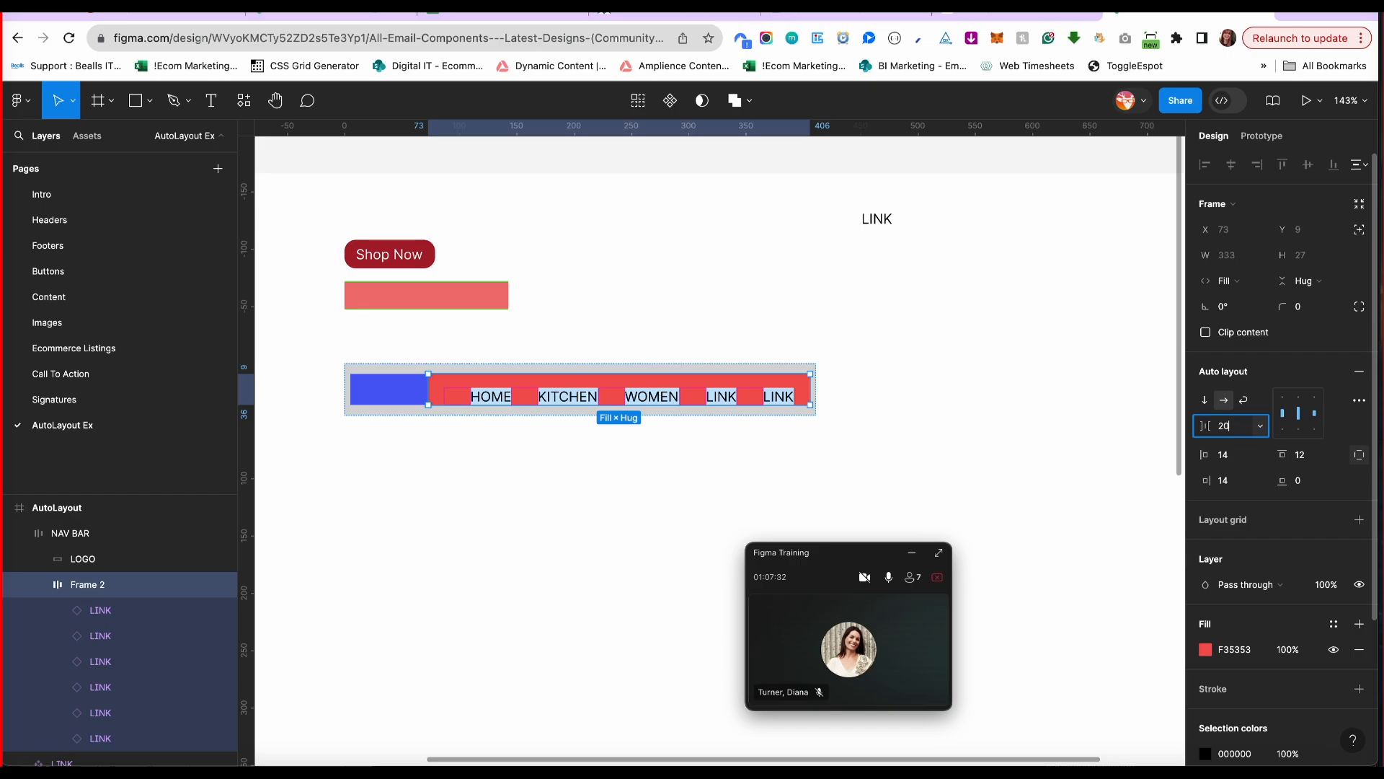
key("Return")
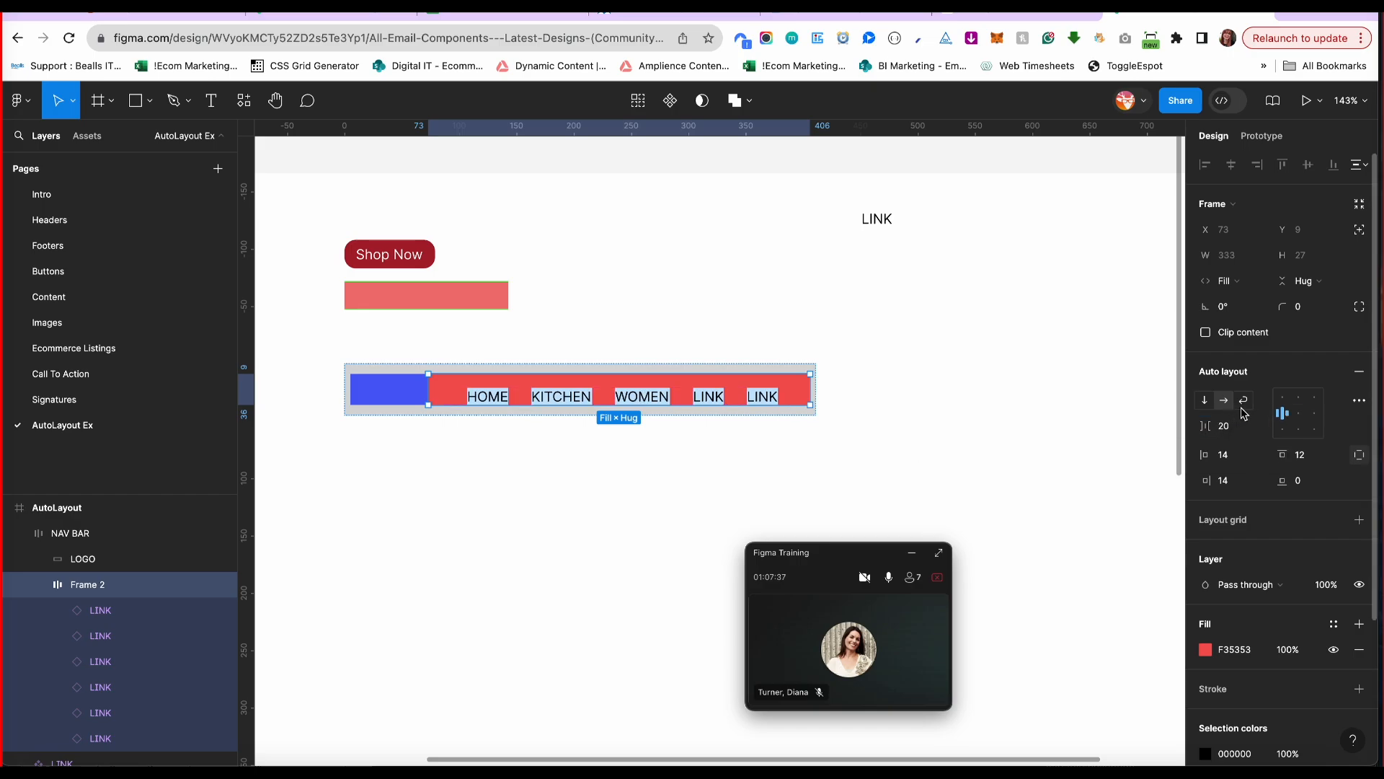
left_click(1245, 405)
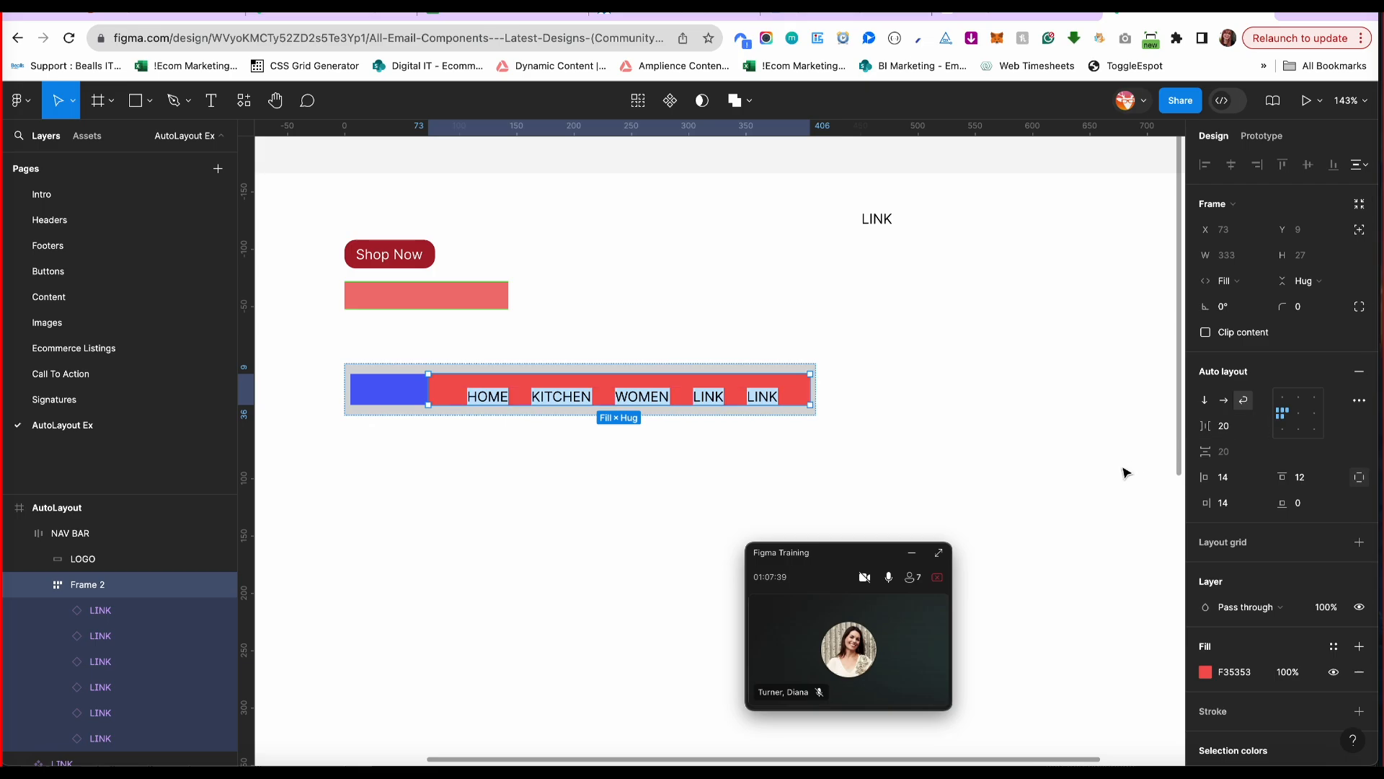
left_click(1005, 446)
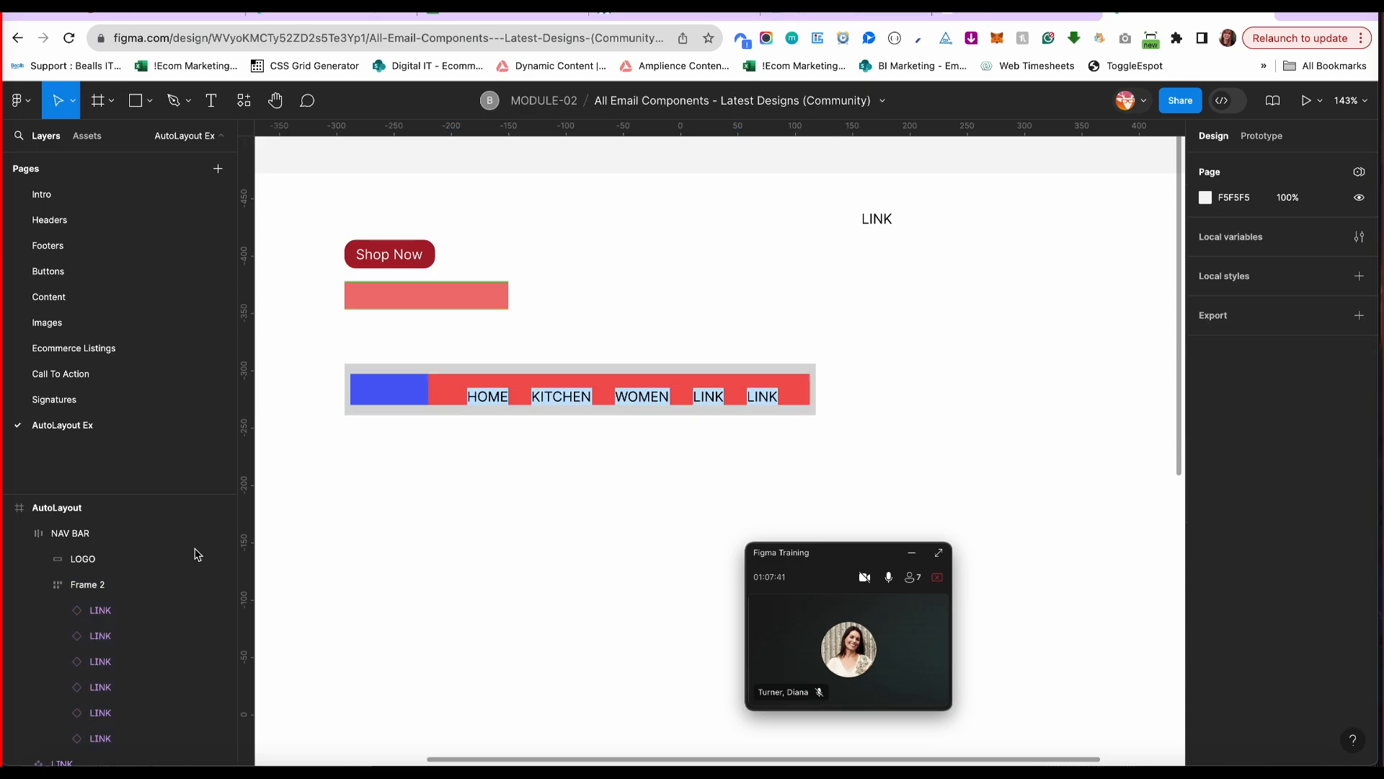
Test the link wrapping by narrowing the NAV BAR frame to about 263, and undo the resize.
left_click(93, 537)
left_click_drag(817, 389, 642, 418)
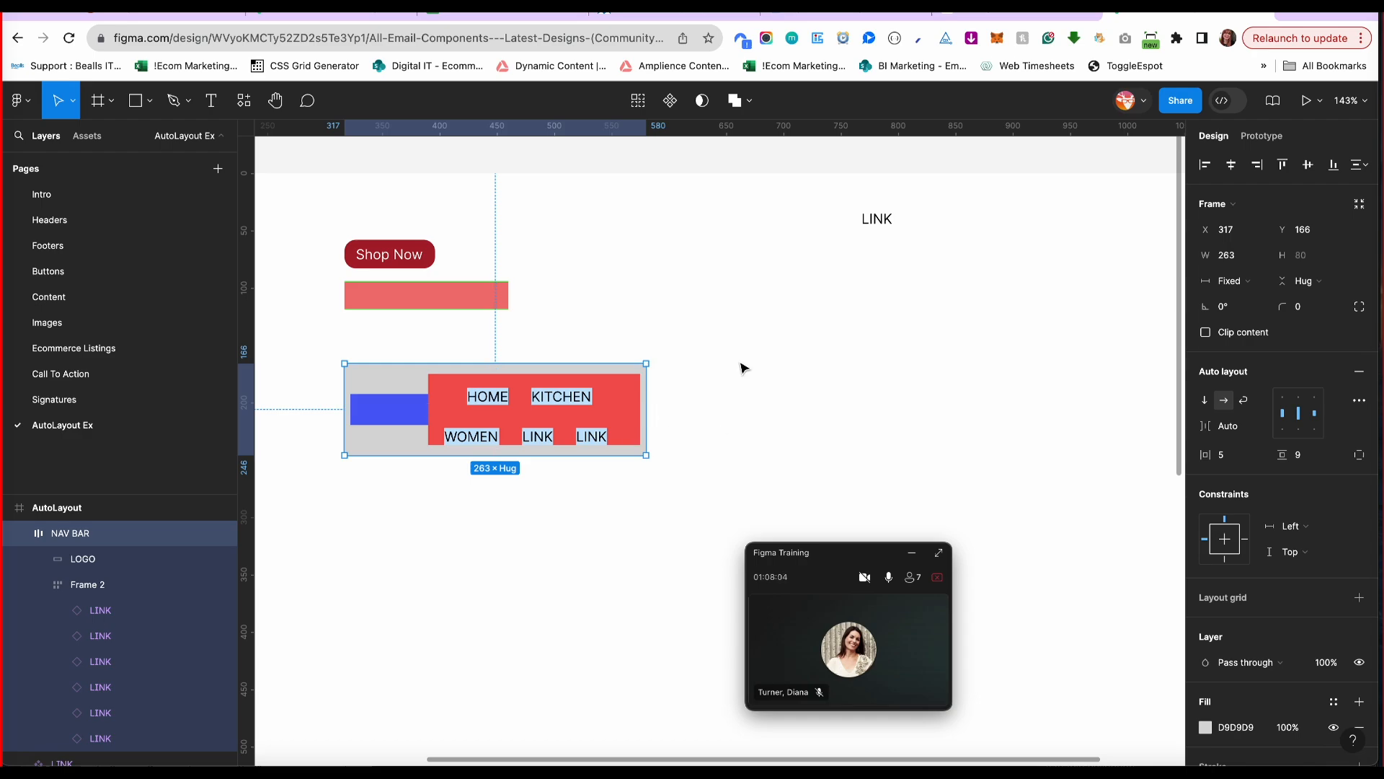
key("super+z")
left_click(639, 483)
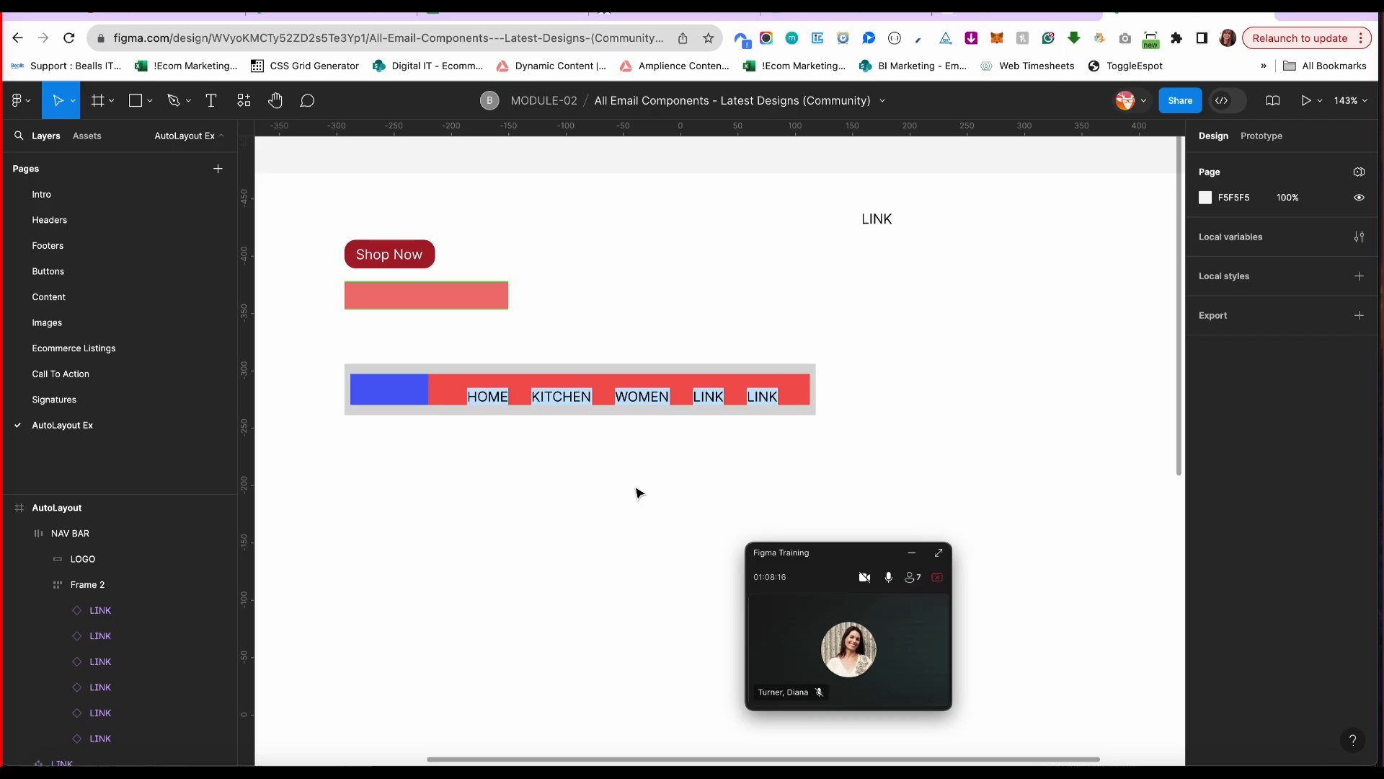
Delete the whole NAV BAR frame and the pink Frame 1 below the Shop Now button.
left_click(598, 409)
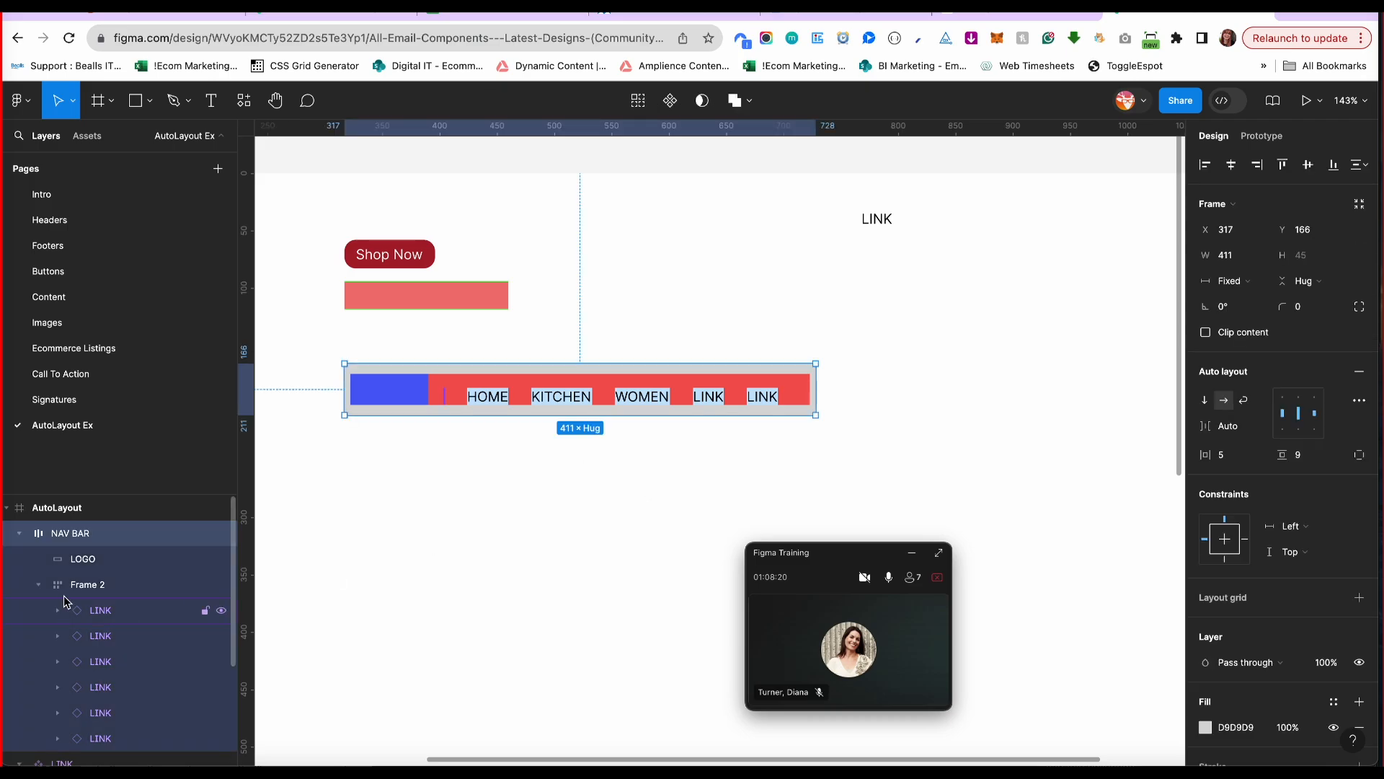
left_click(20, 534)
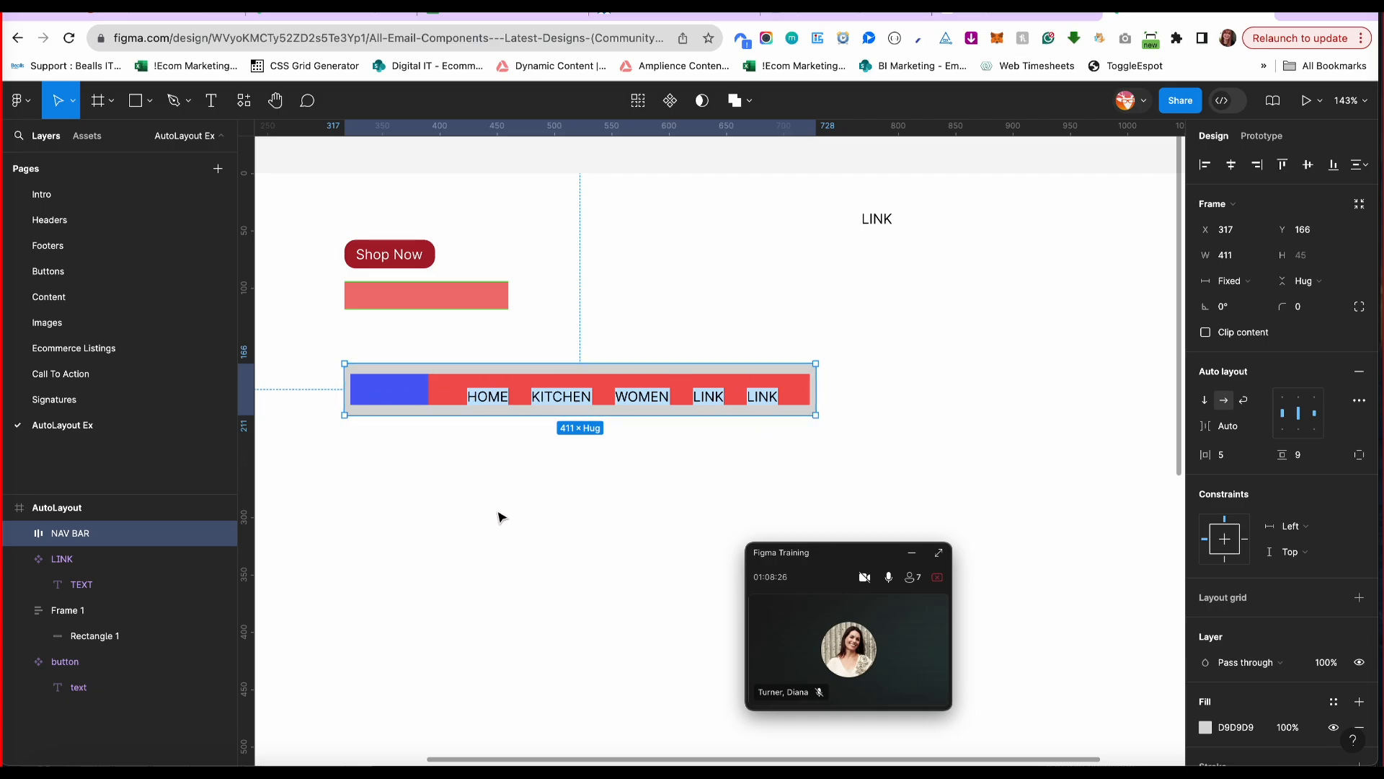
key("Delete")
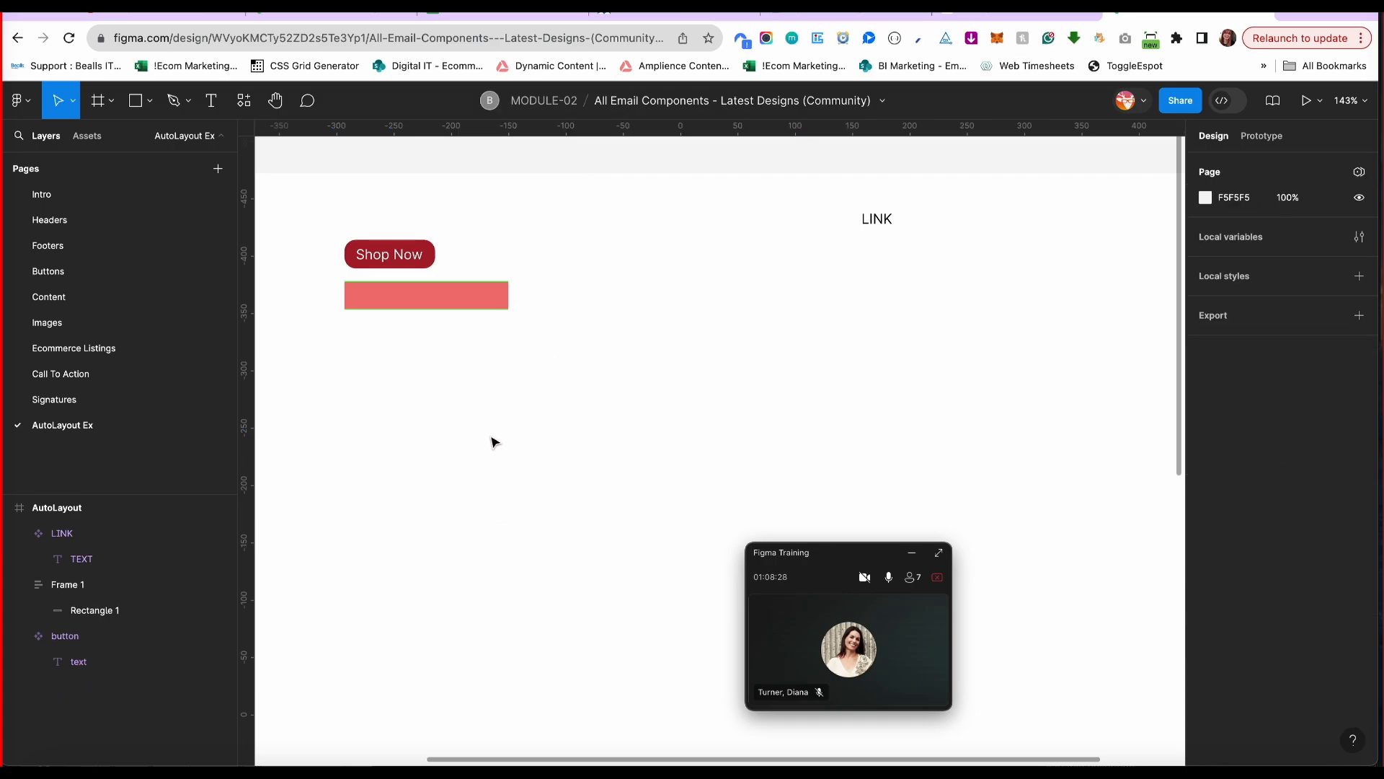
left_click(487, 303)
key("Delete")
Draw a gray square about 103 × 103 between the Shop Now button and the LINK text.
left_click(150, 101)
left_click(139, 139)
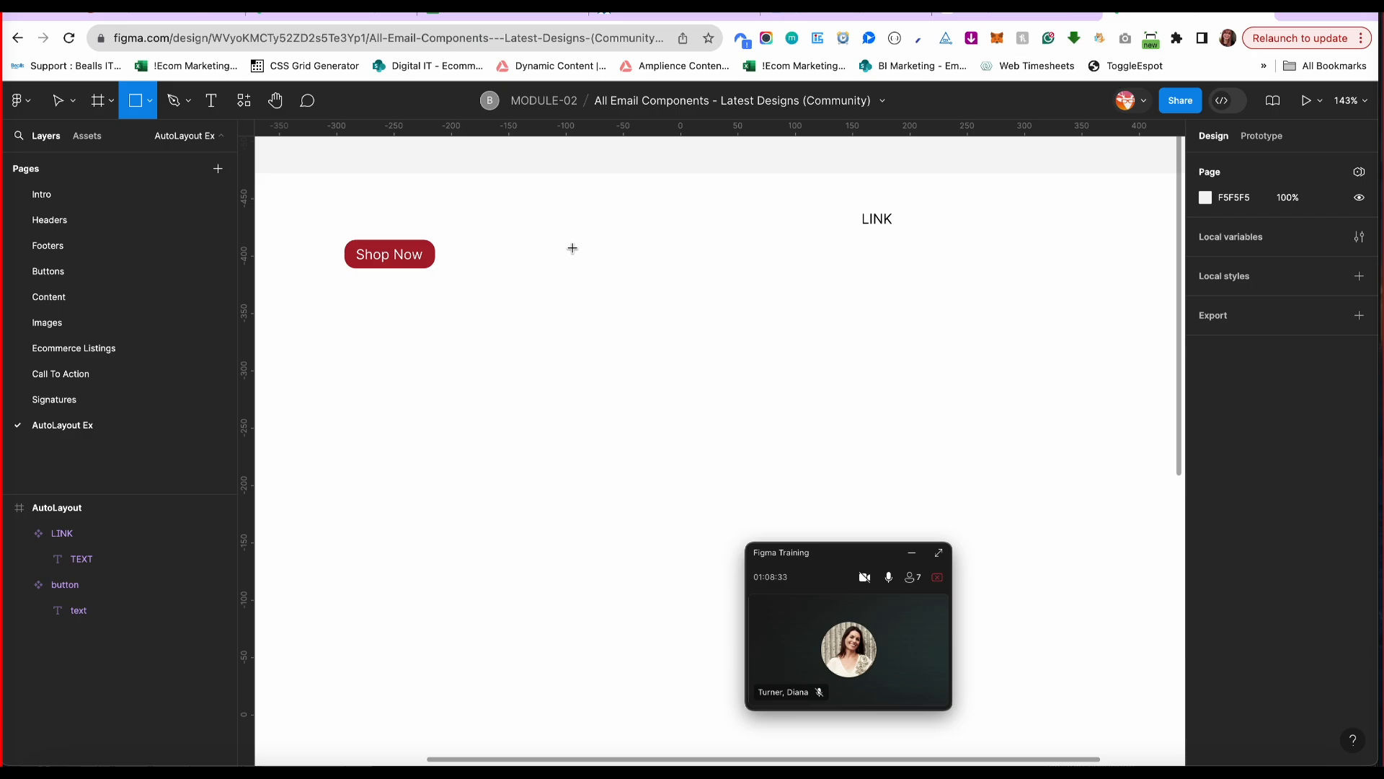
mouse_move(572, 248)
left_mouse_down()
mouse_move(747, 408)
mouse_move(723, 383)
mouse_move(692, 266)
mouse_move(723, 266)
mouse_move(630, 247)
mouse_move(655, 320)
mouse_move(692, 348)
left_mouse_up()
Draw a circle about 96 × 96 and a star on the canvas, and undo both shapes.
left_click(149, 101)
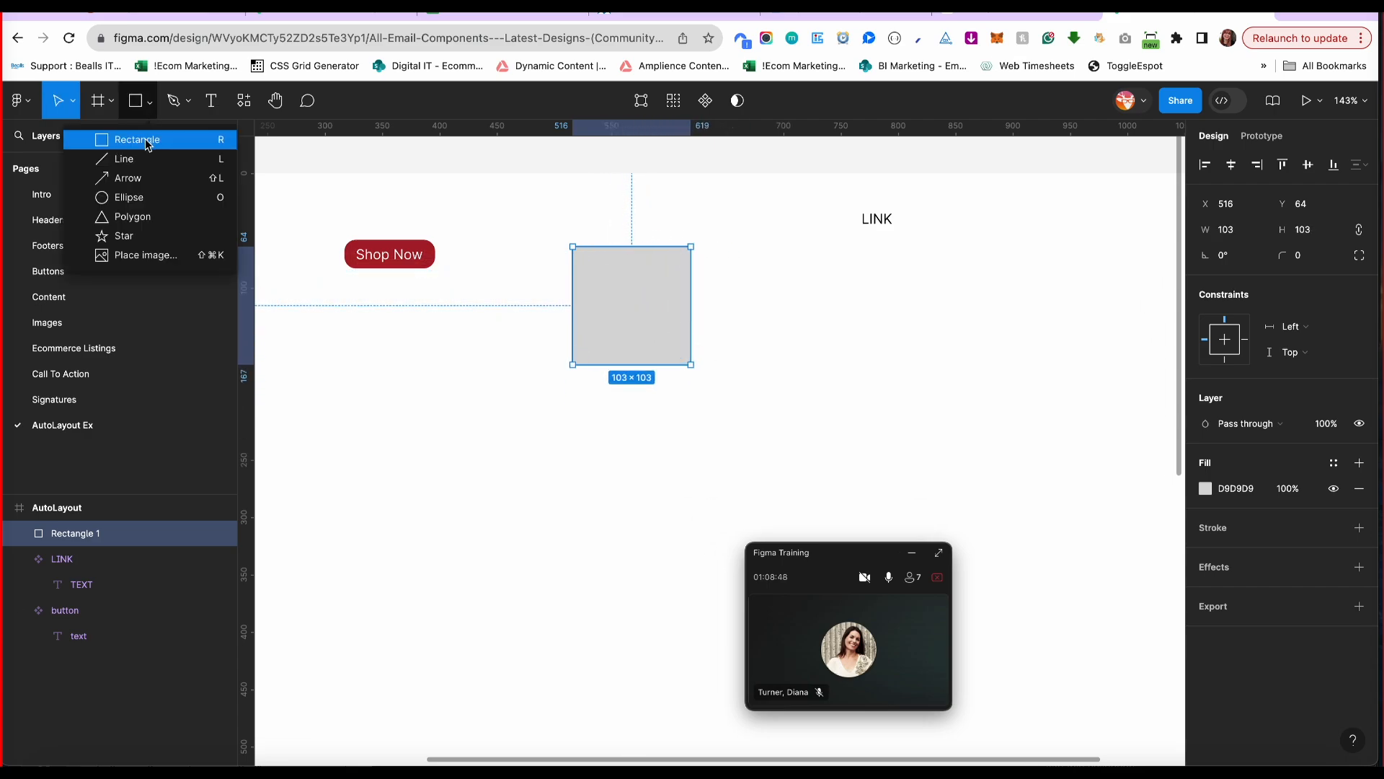
left_click(130, 196)
left_click_drag(440, 399, 550, 509)
left_click(144, 106)
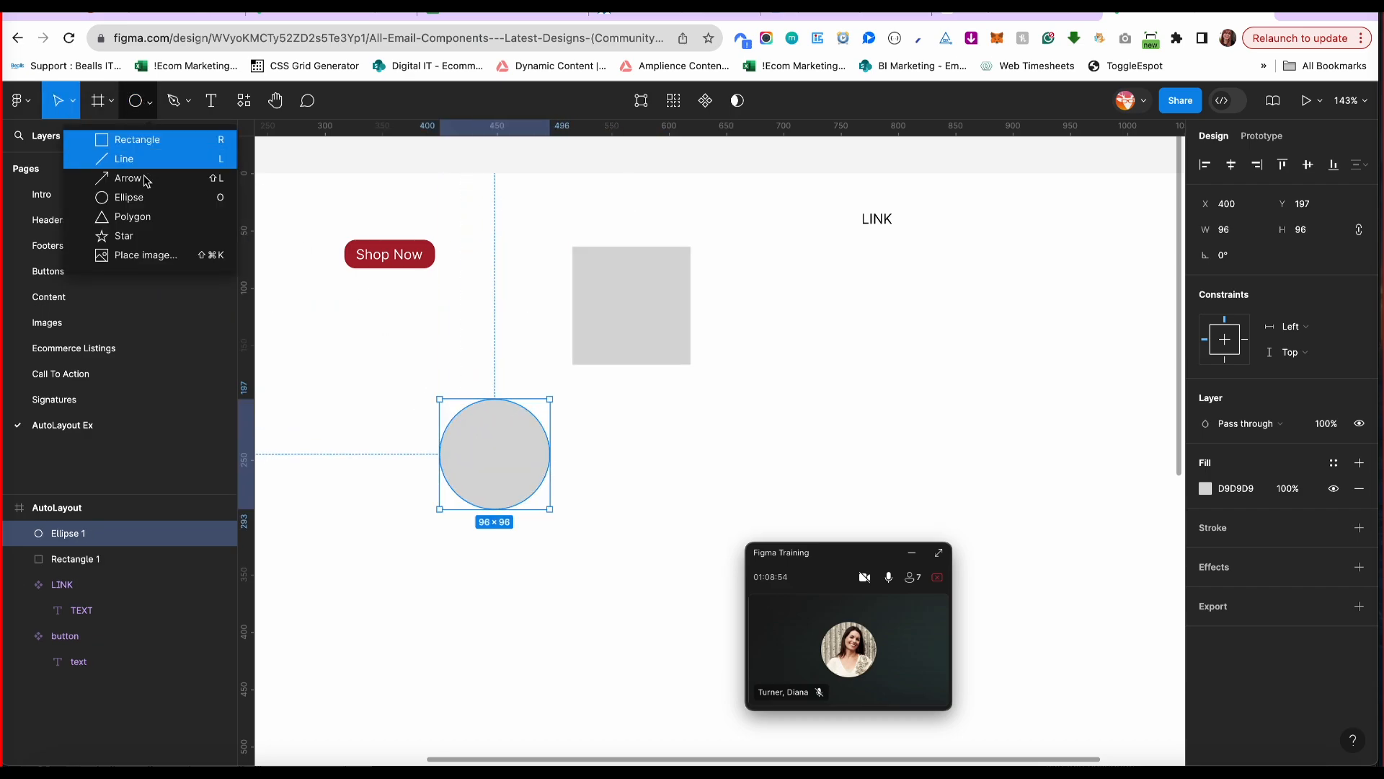
left_click(130, 231)
mouse_move(782, 316)
left_mouse_down()
mouse_move(762, 464)
mouse_move(865, 445)
mouse_move(791, 367)
mouse_move(865, 399)
left_mouse_up()
key("super+z")
key("super+z")
Move the gray square up and closer to the Shop Now button, to about X 496, Y 32.
left_click_drag(650, 271, 620, 249)
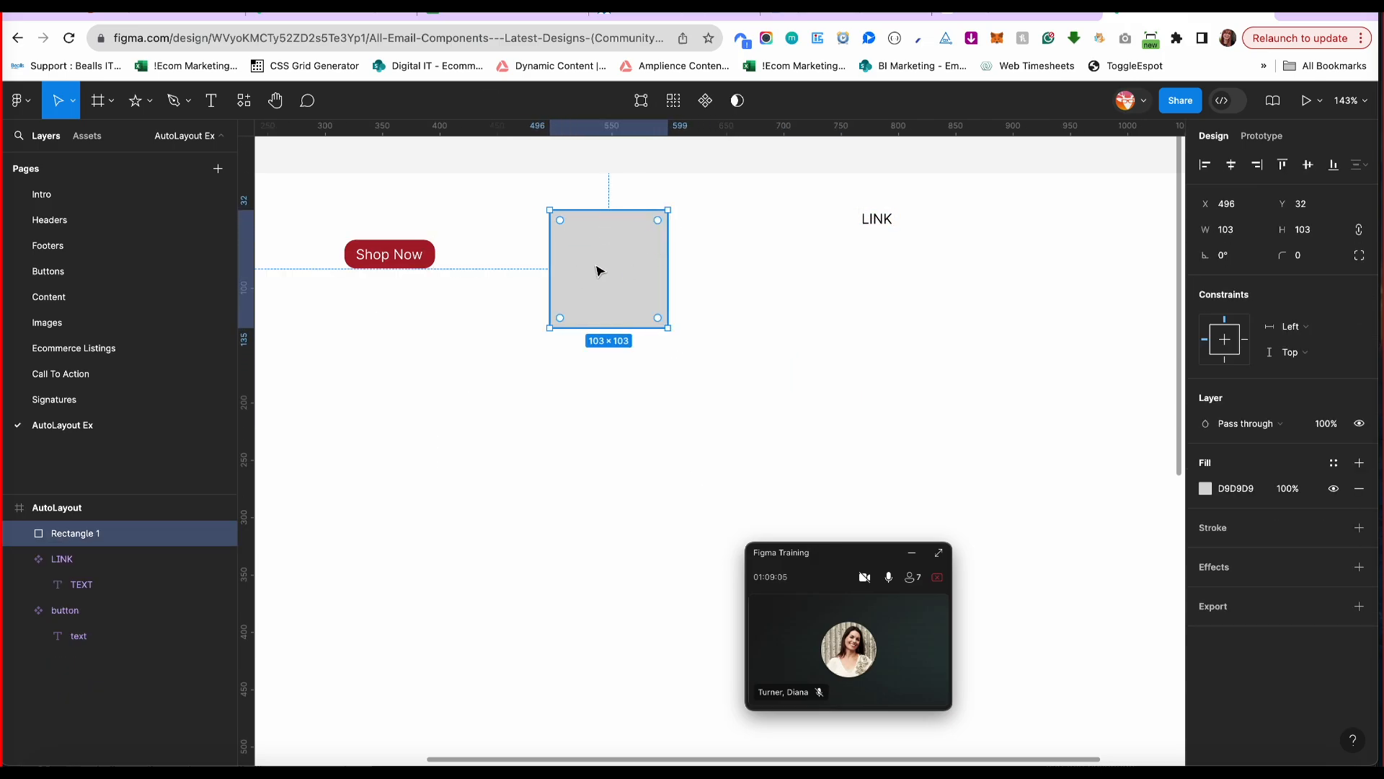
Add the text "TITLE" just below the grey square.
left_click(535, 284)
left_click(210, 100)
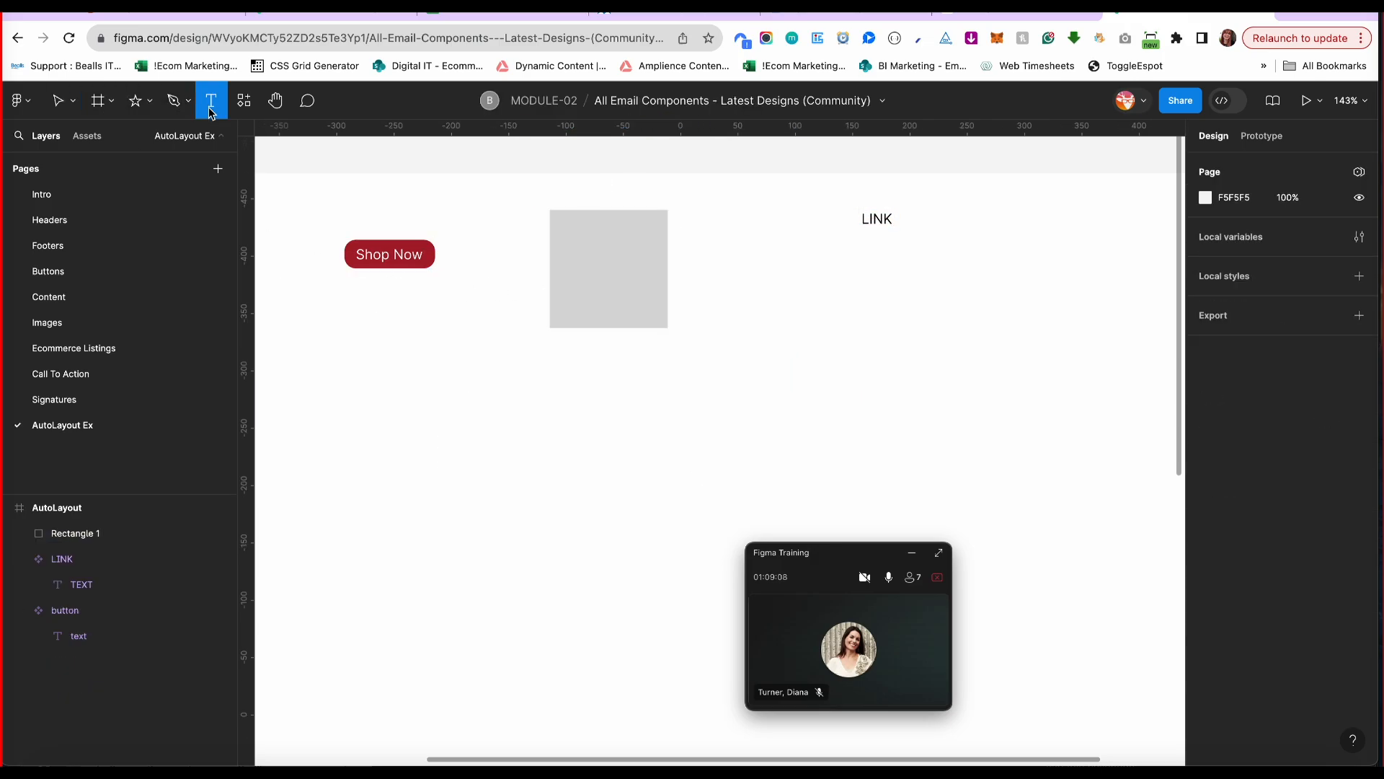
left_click(557, 353)
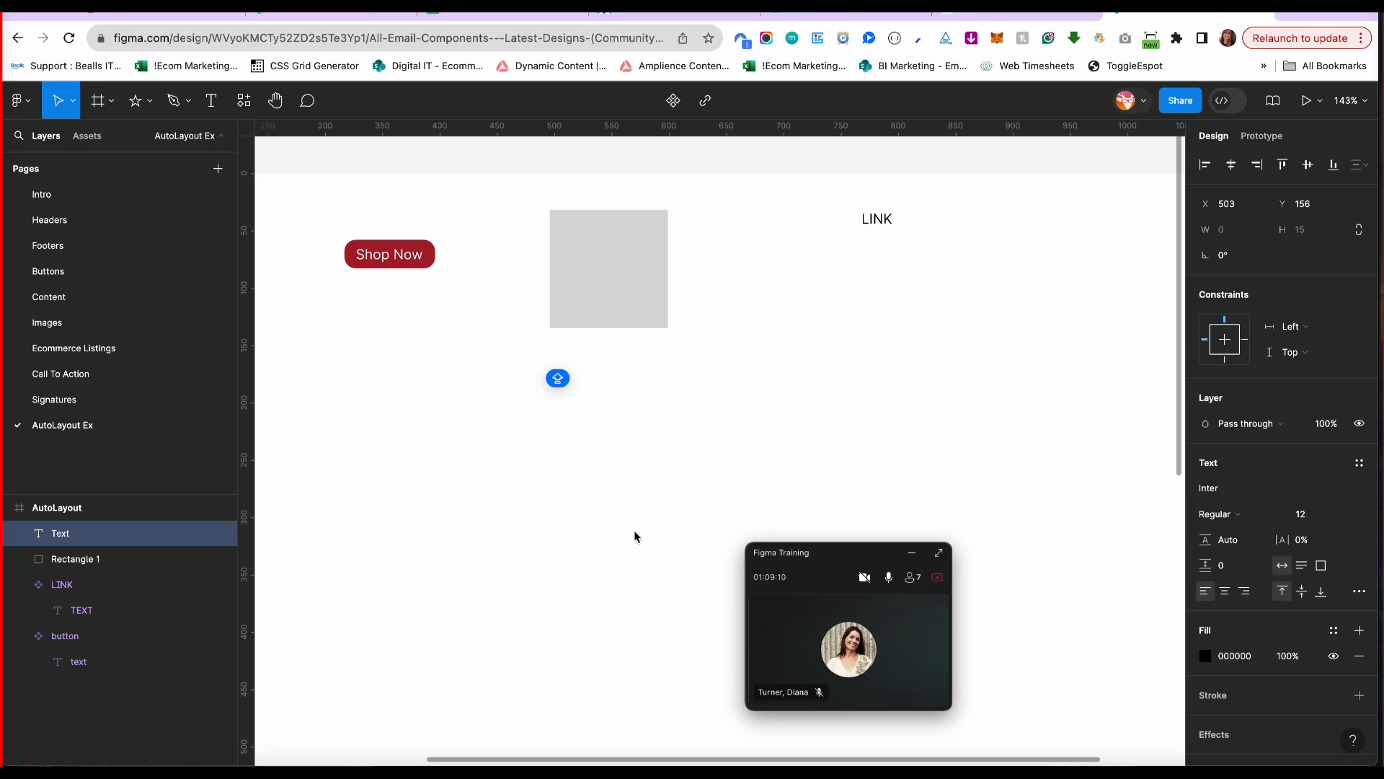
type("TITLE")
key("Escape")
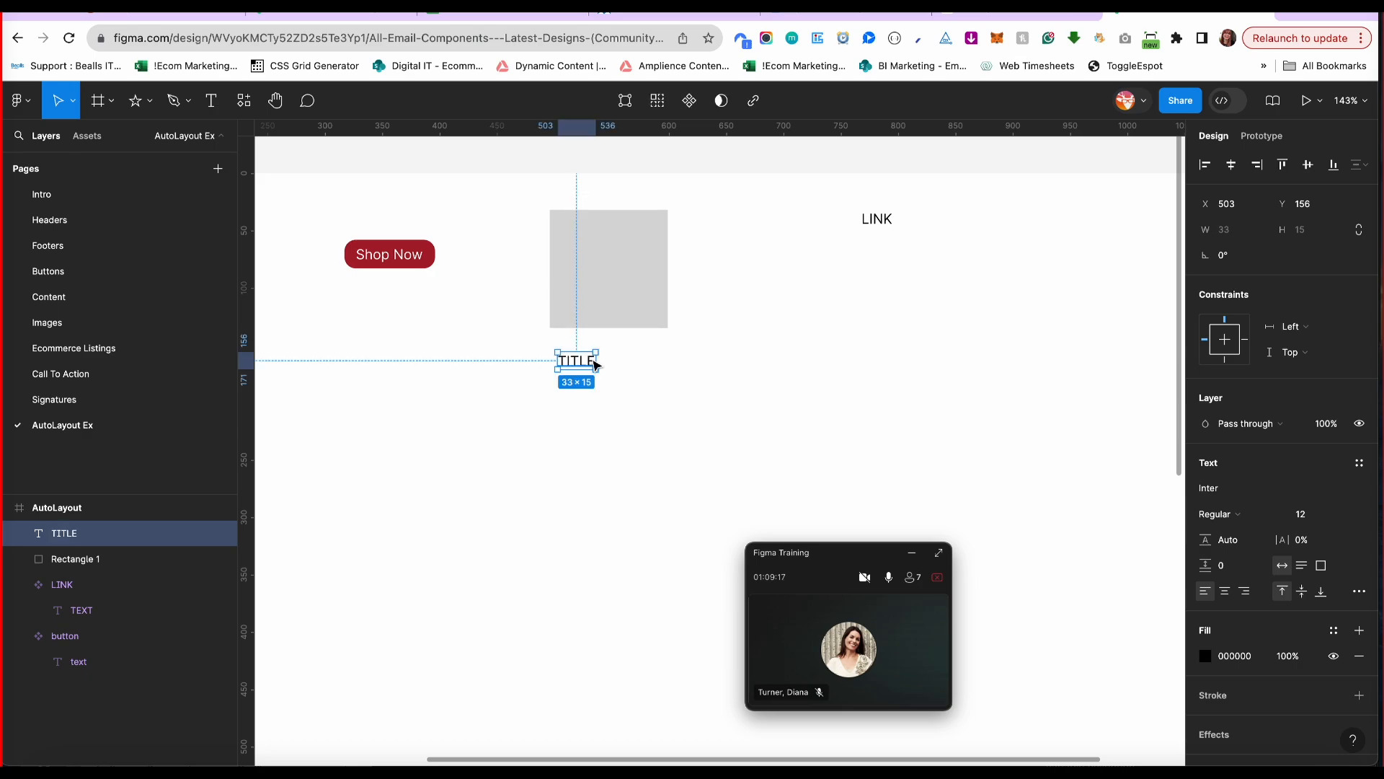
Duplicate the TITLE text, place the copy just below it, and replace its wording with "Description is long".
key("ctrl+d")
left_click_drag(589, 360, 587, 388)
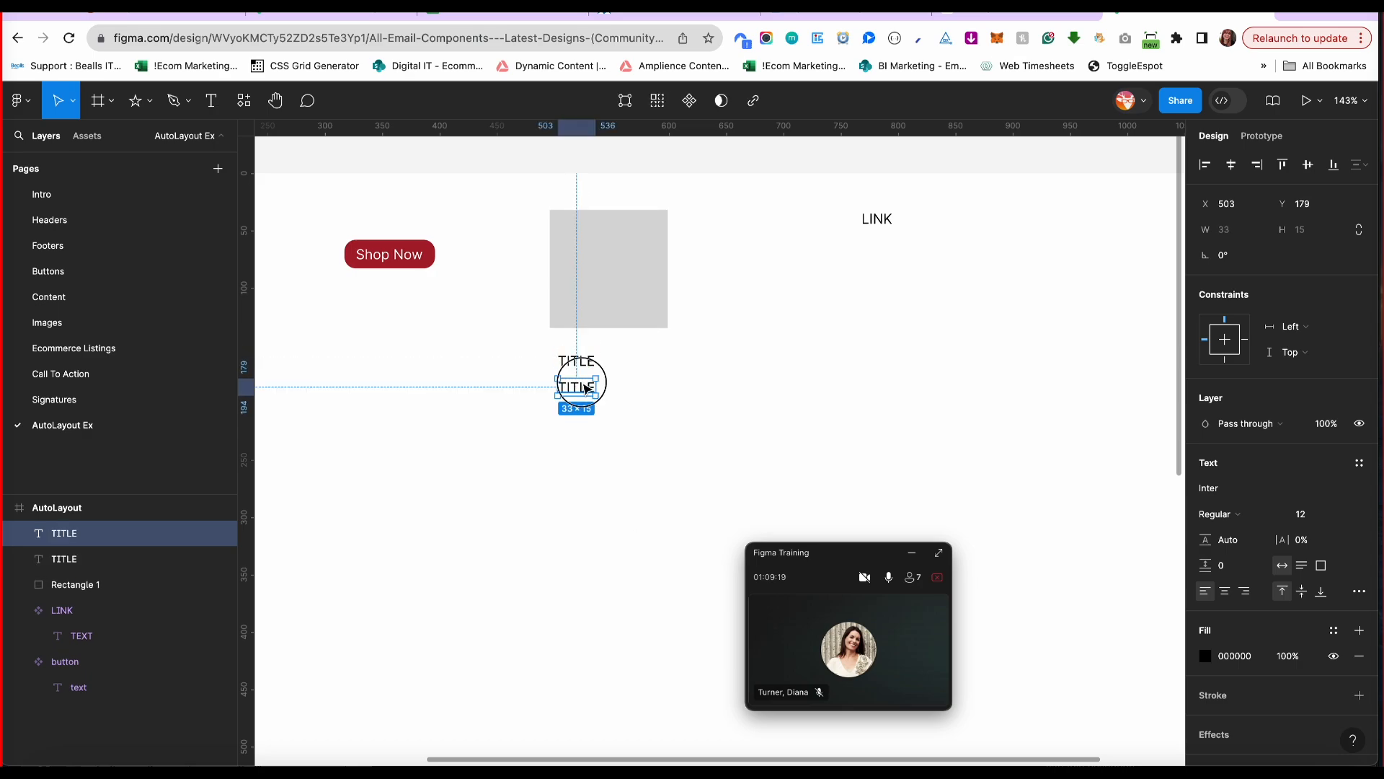
double_click(585, 387)
type("dESCRIPTIO")
key("BackSpace")
key("BackSpace")
key("BackSpace")
key("BackSpace")
key("BackSpace")
key("BackSpace")
key("BackSpace")
key("BackSpace")
key("BackSpace")
key("BackSpace")
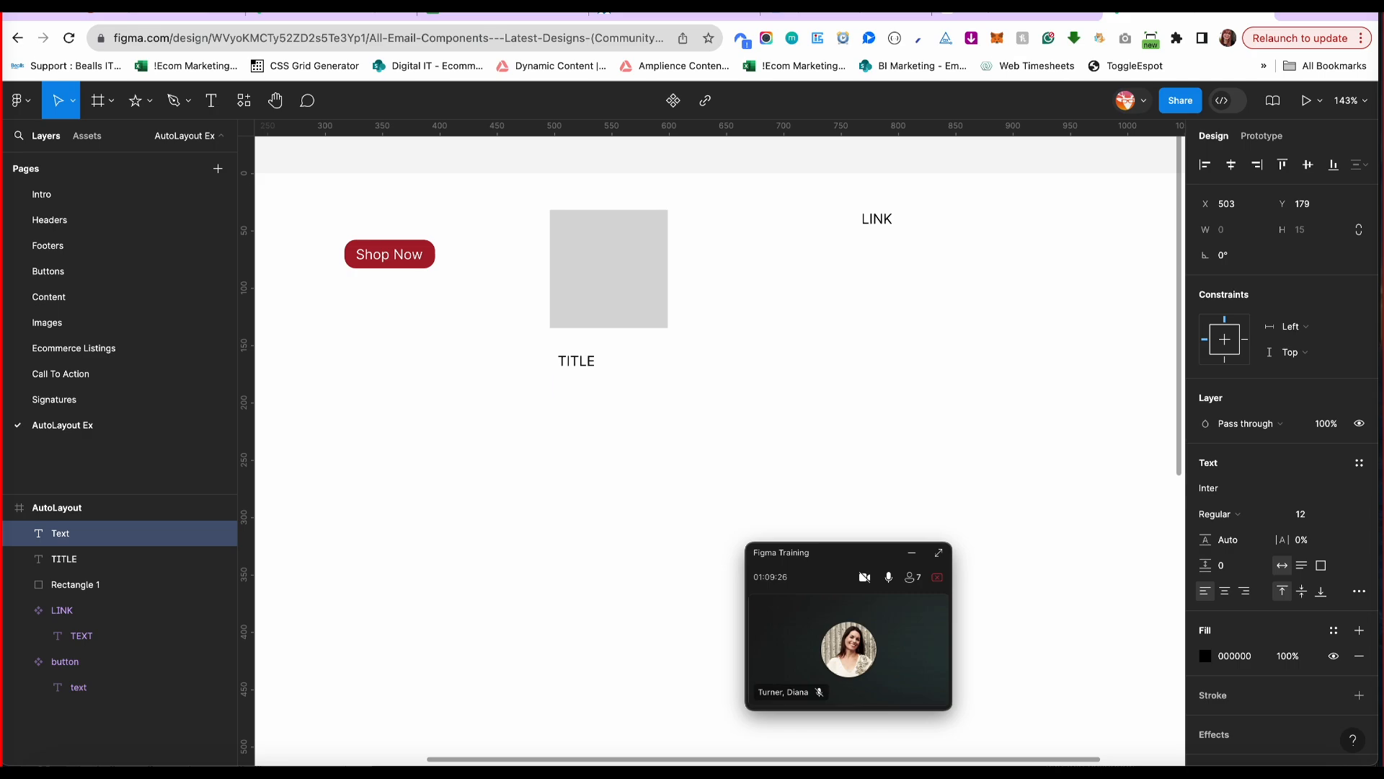
type("Description is long")
key("Escape")
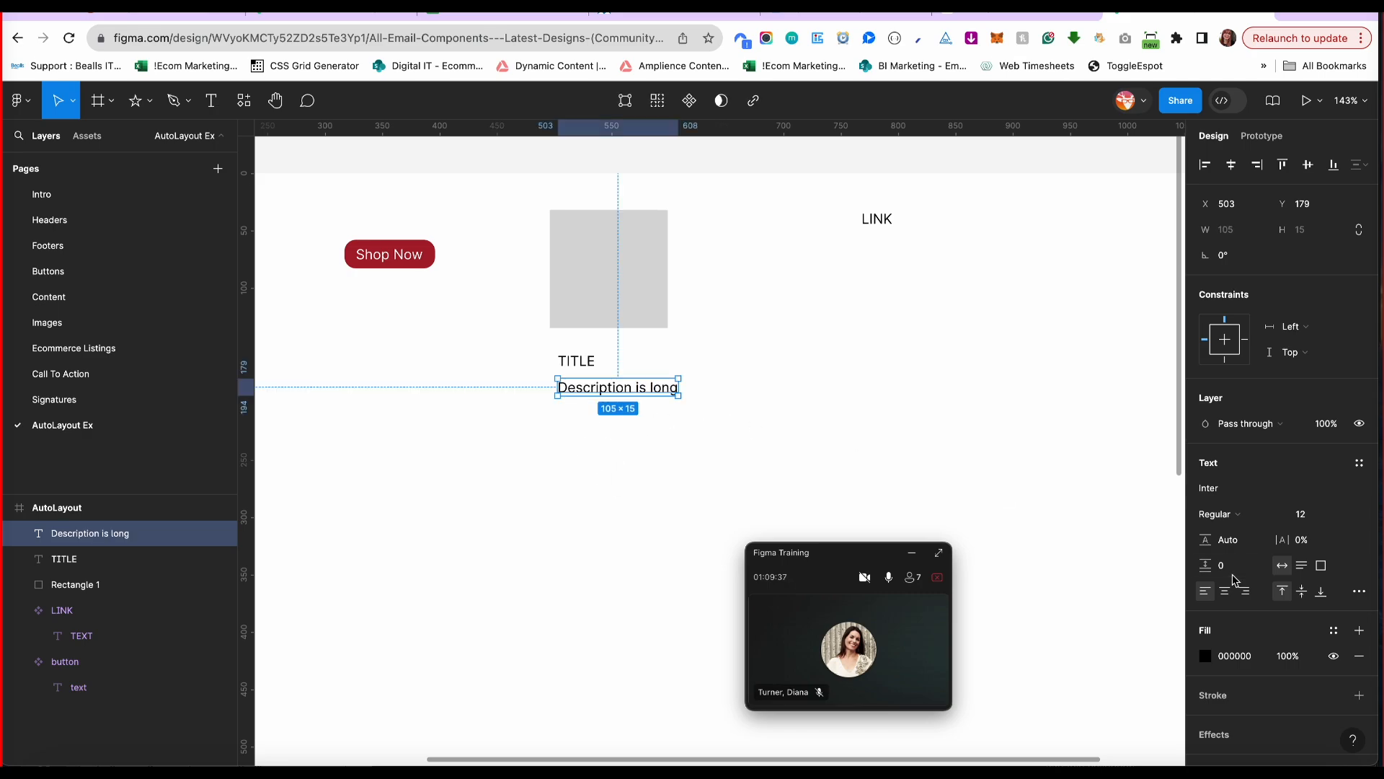
Set the font size to 10 for the description and 14 for the title.
left_click(1305, 517)
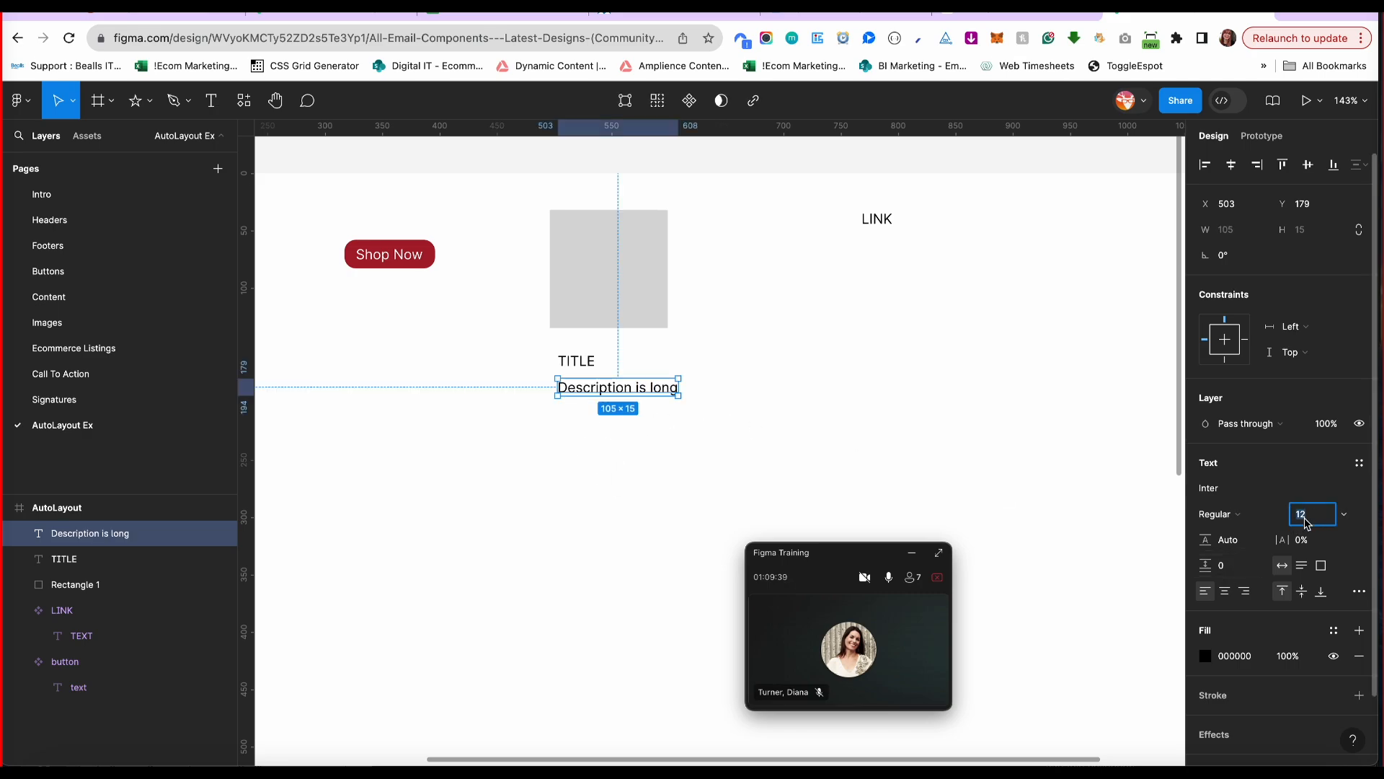
type("10")
key("Return")
left_click(576, 364)
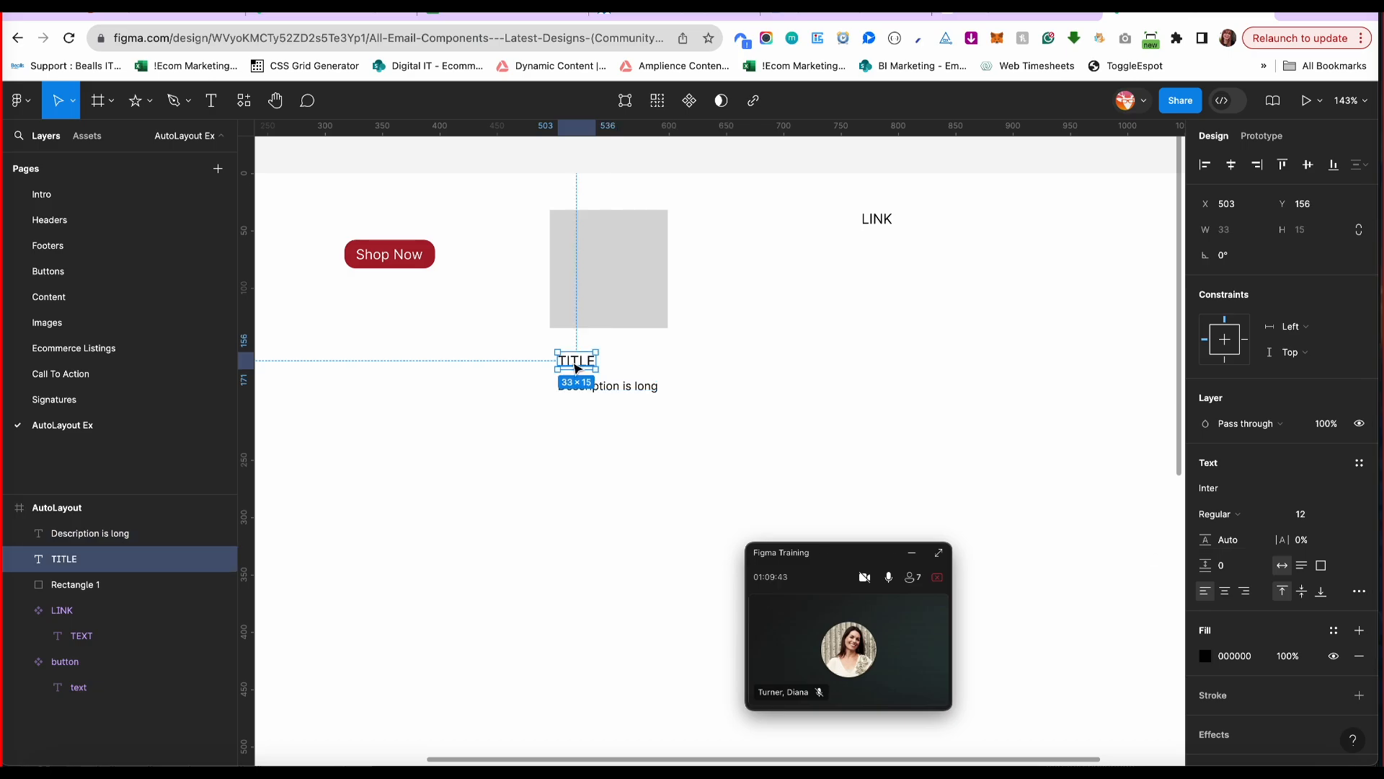
left_click(1300, 522)
type("14")
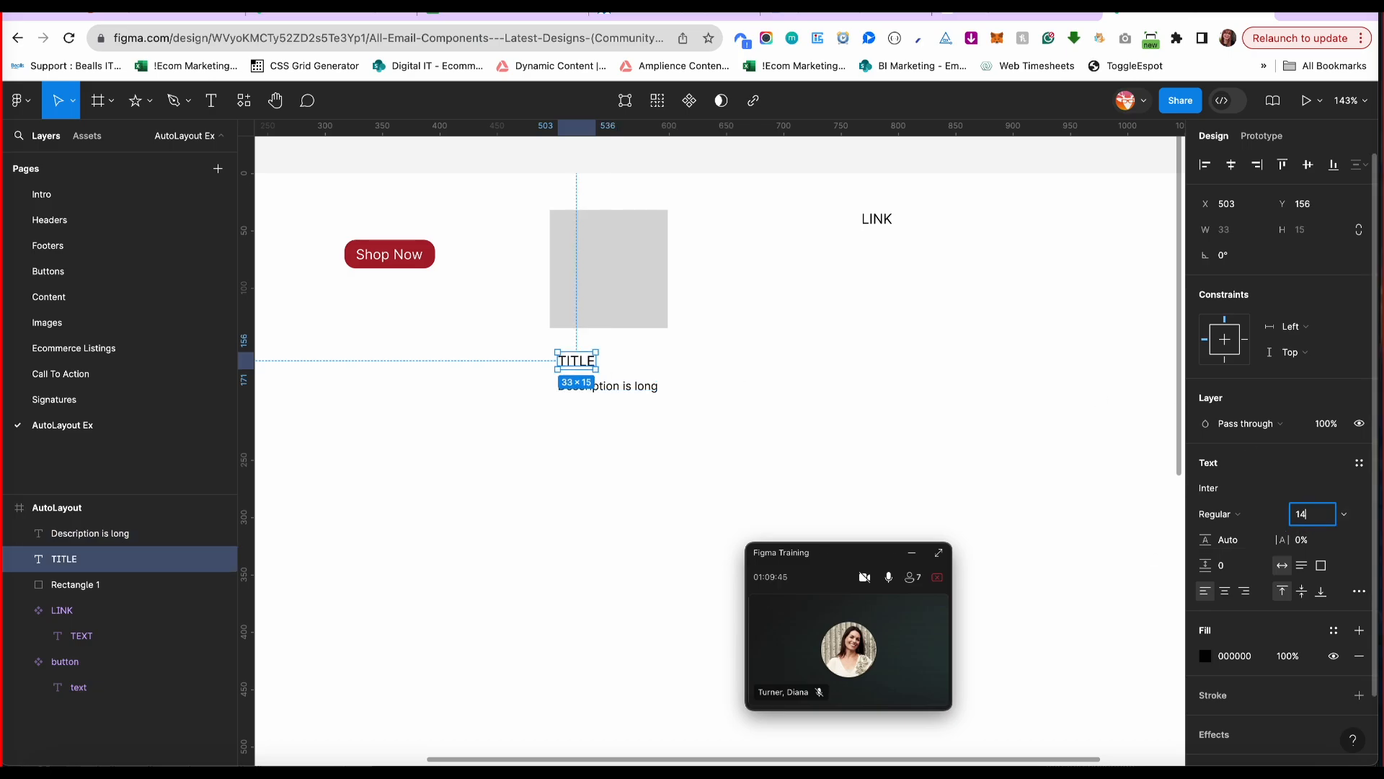
left_click(658, 426)
scroll(658, 426, "right", 1)
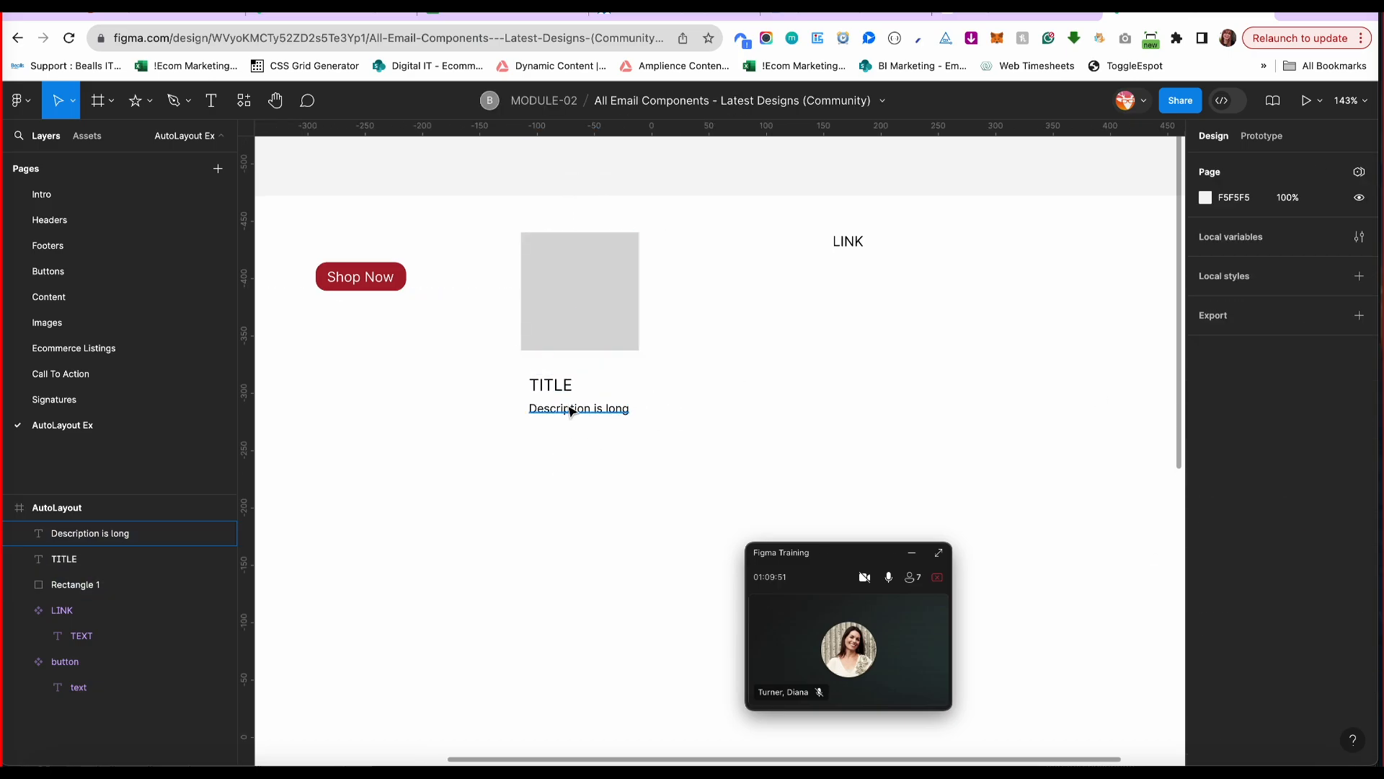
Align the title and description with the left edge of the grey square.
left_click(569, 411)
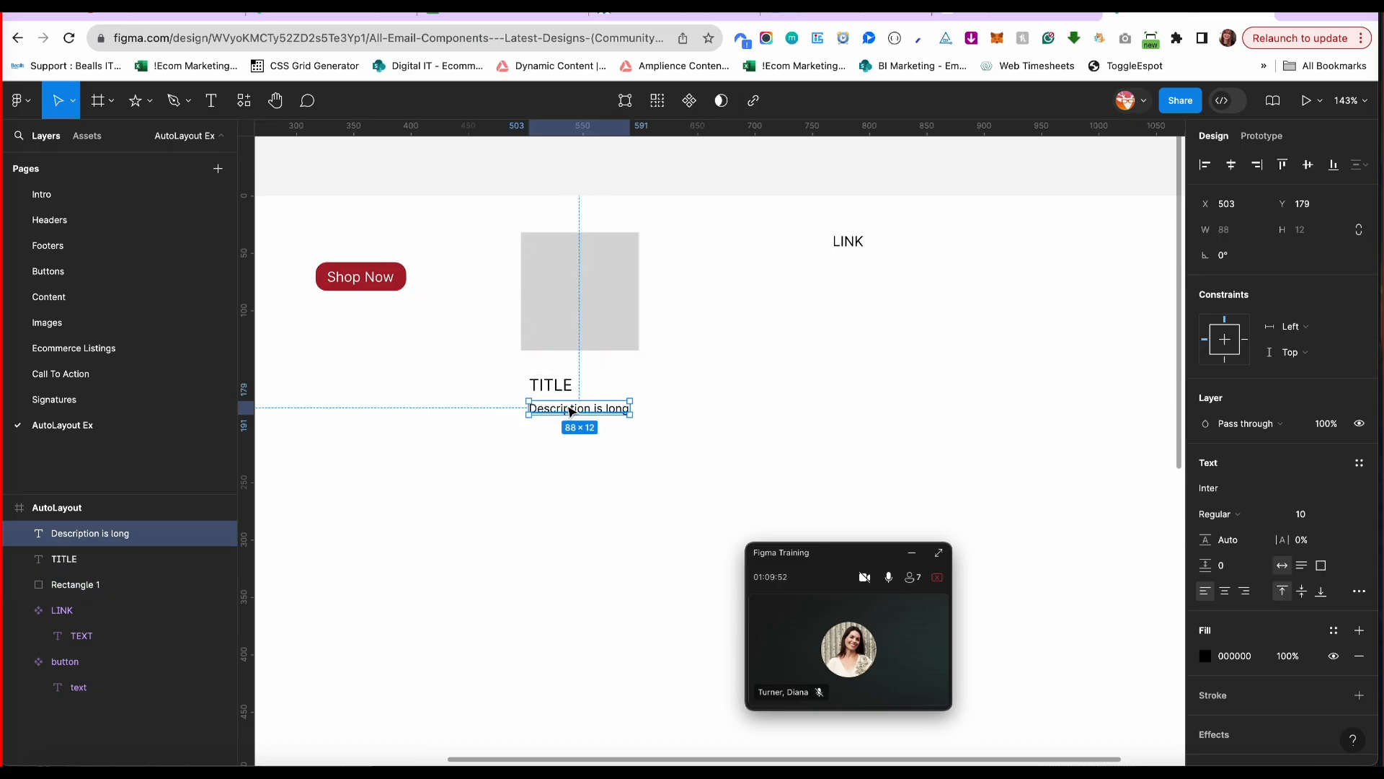
left_click(555, 385)
left_click(554, 481)
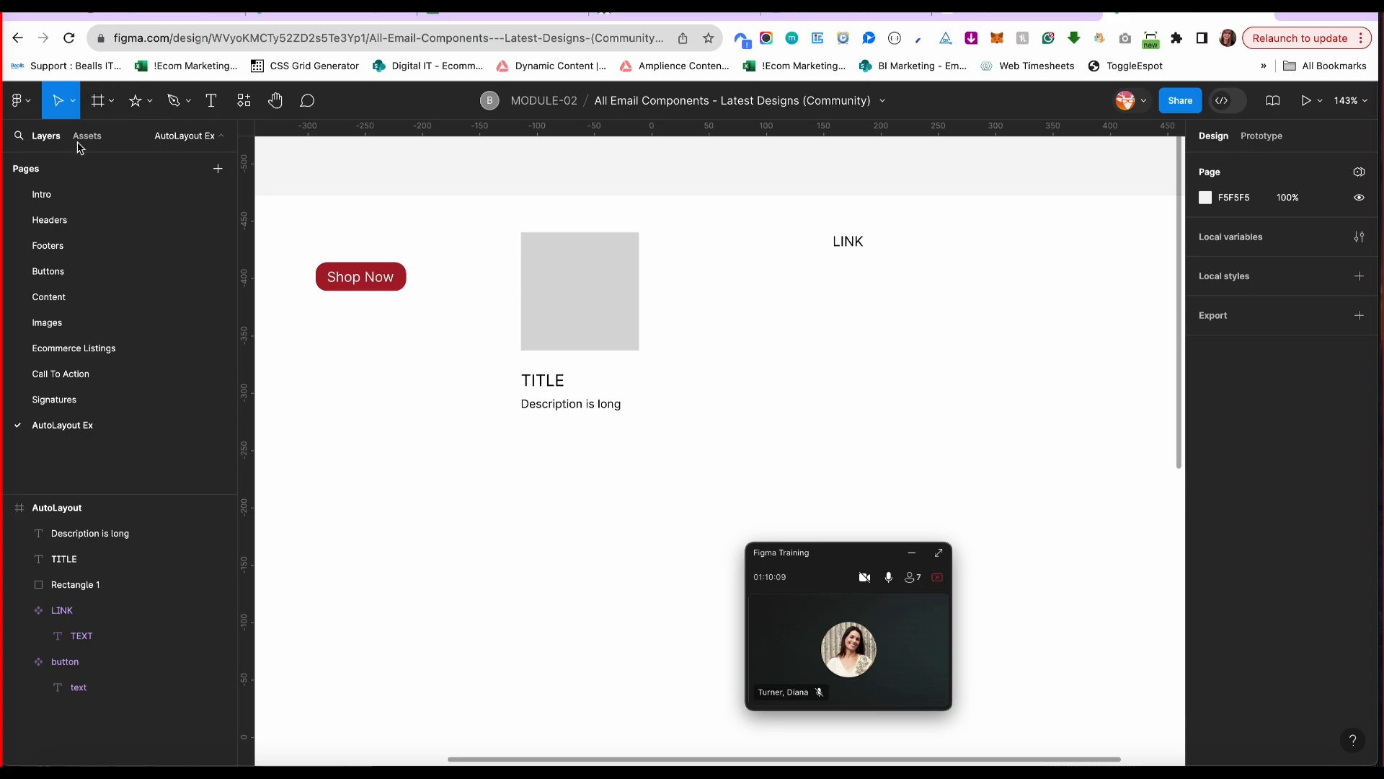
Draw a rectangle about 140 × 212 around the square and texts, and place it behind them in the layer order.
left_click(149, 101)
left_click(140, 135)
mouse_move(501, 217)
left_mouse_down()
mouse_move(584, 285)
mouse_move(642, 371)
mouse_move(662, 461)
left_mouse_up()
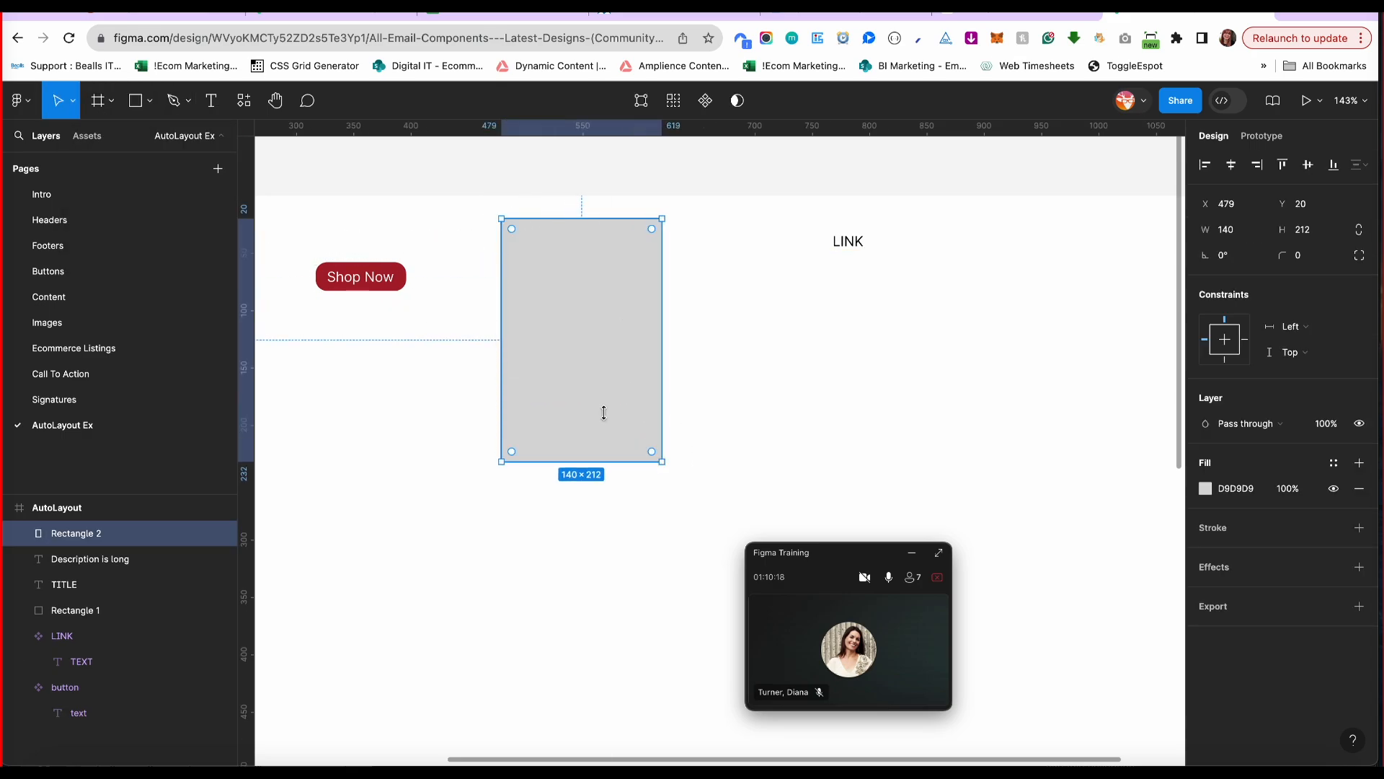
left_click_drag(130, 533, 119, 607)
Fill the new background rectangle with light pink (FFD8D8).
left_click(1207, 490)
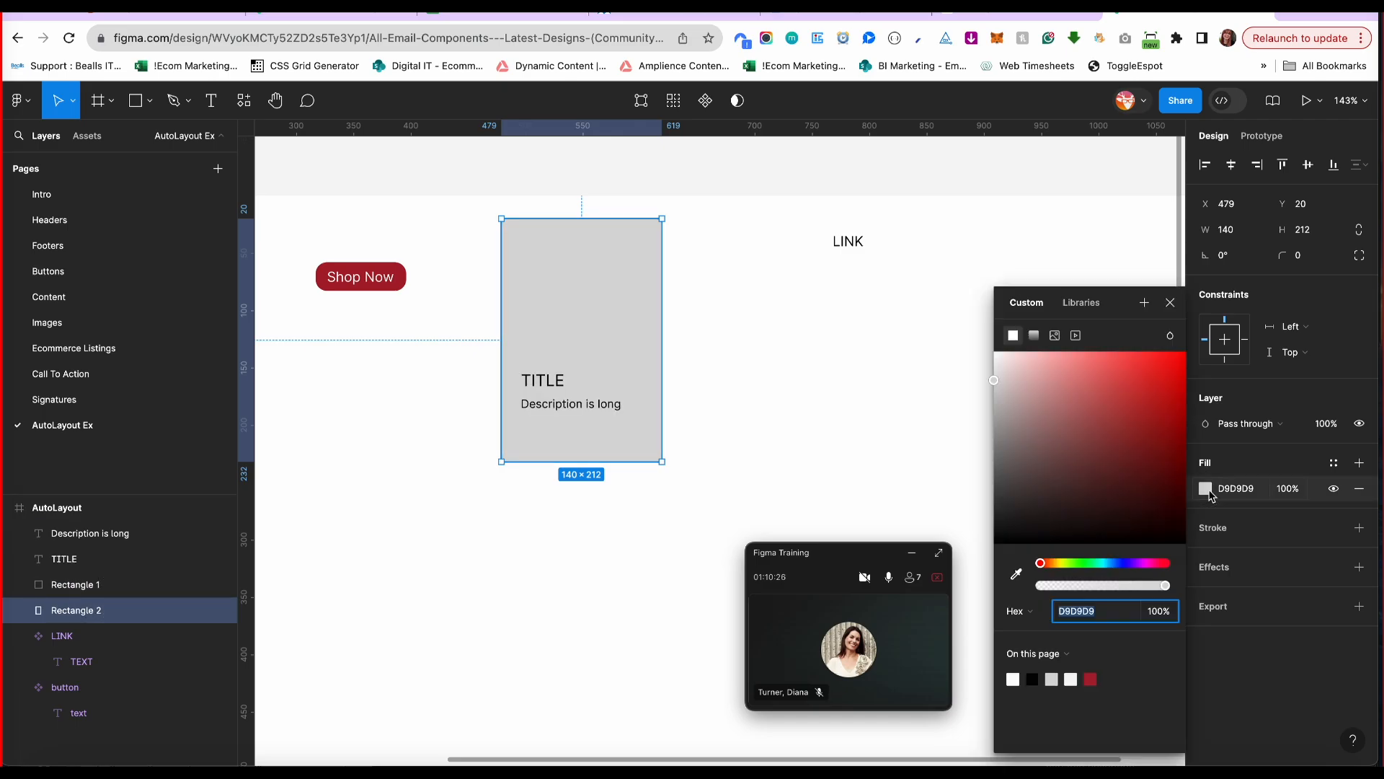
left_click_drag(1033, 409, 1030, 351)
left_click(710, 404)
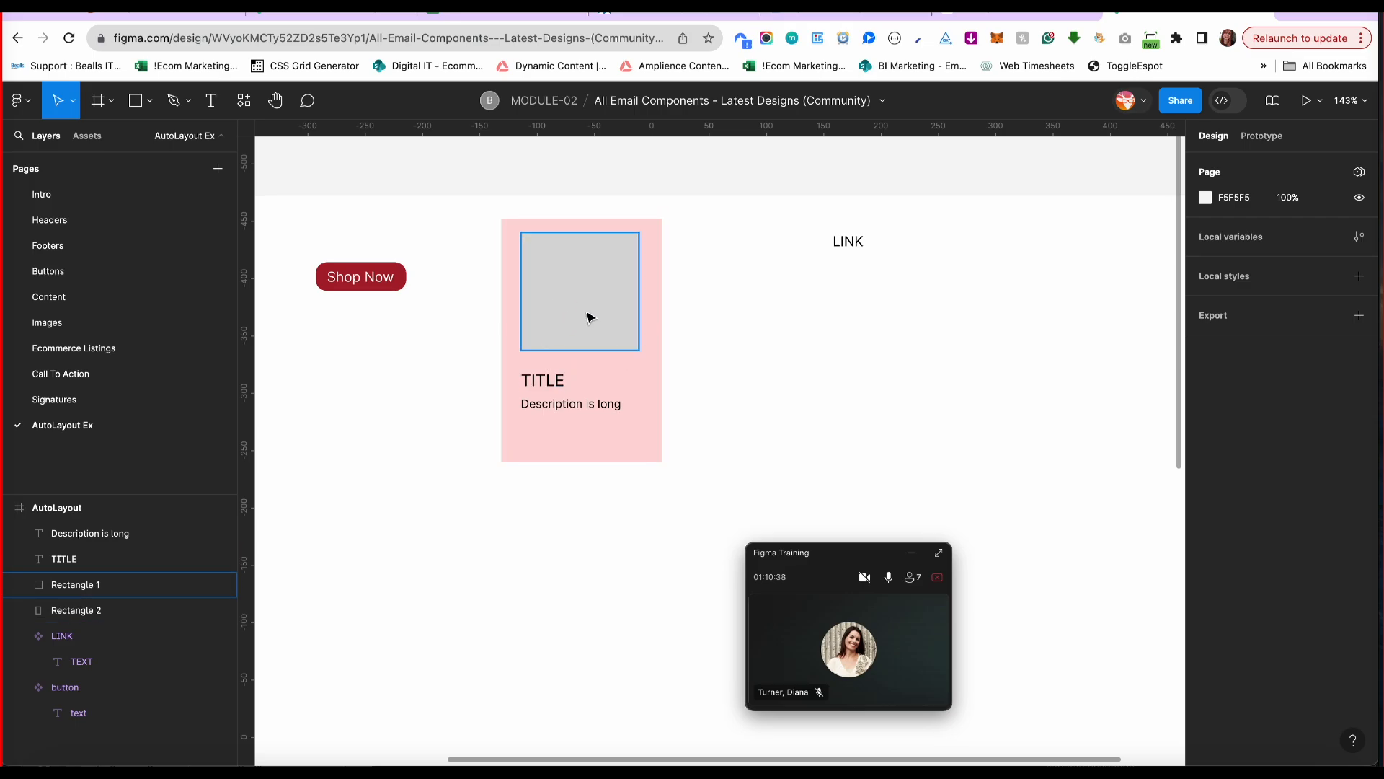
Combine the grey square, title, description and pink background into an auto layout frame.
left_click(589, 317)
left_click(542, 379, "shift")
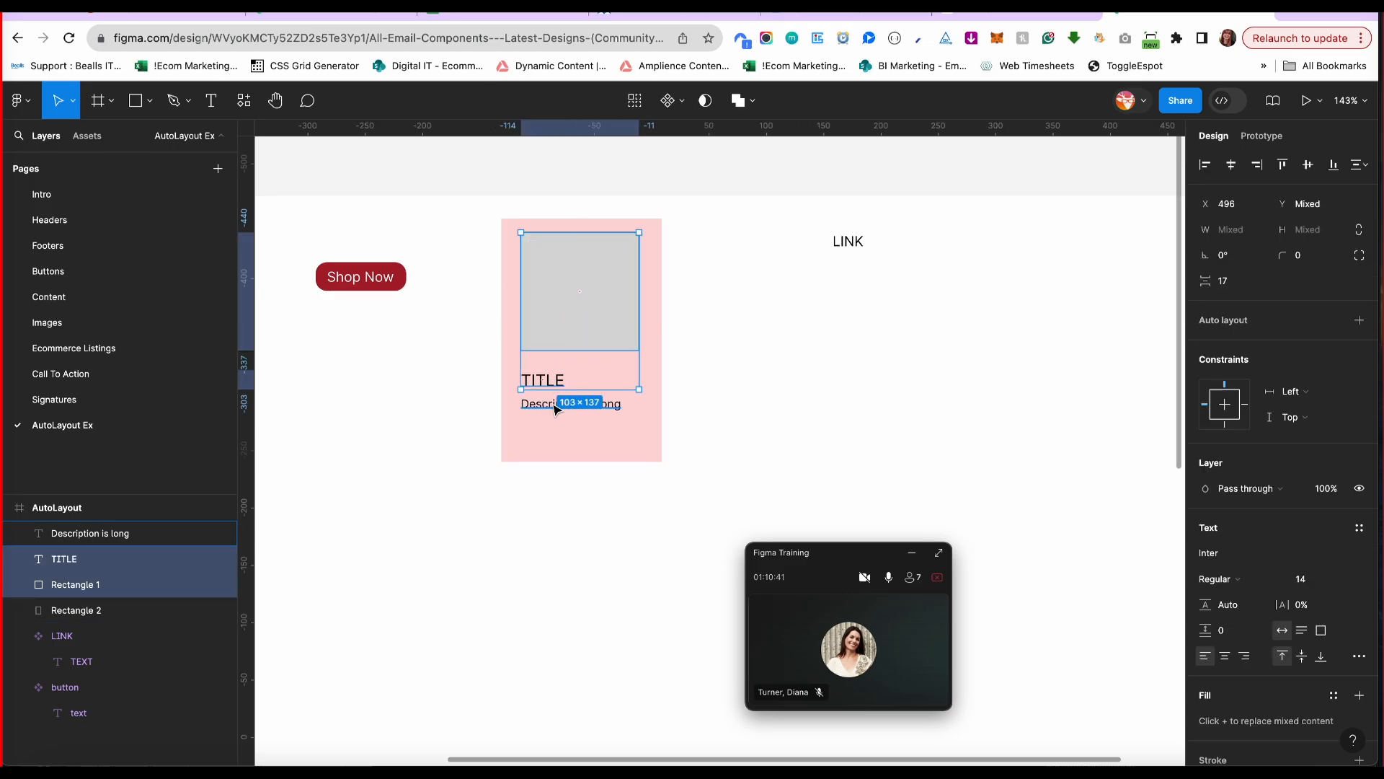
left_click(555, 409, "shift")
left_click(560, 441, "shift")
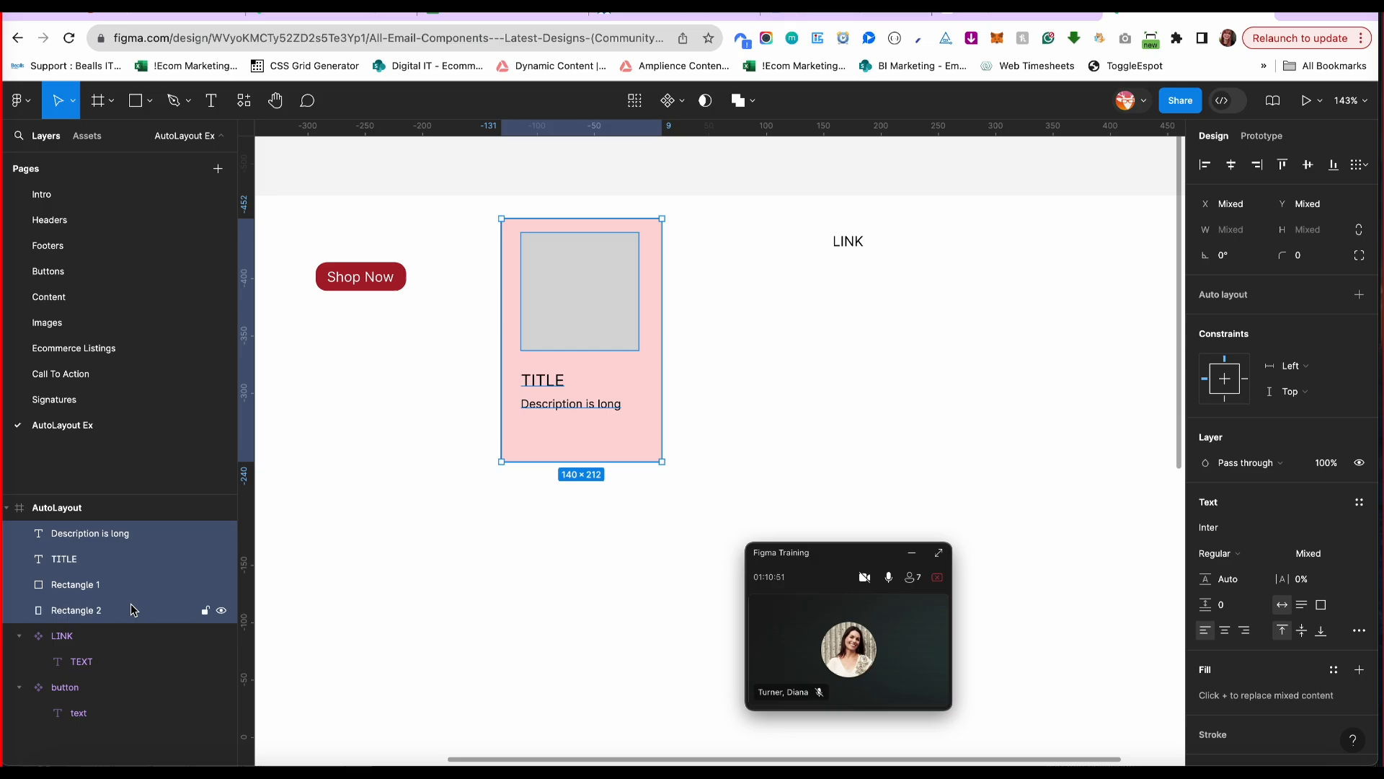
left_click(1359, 295)
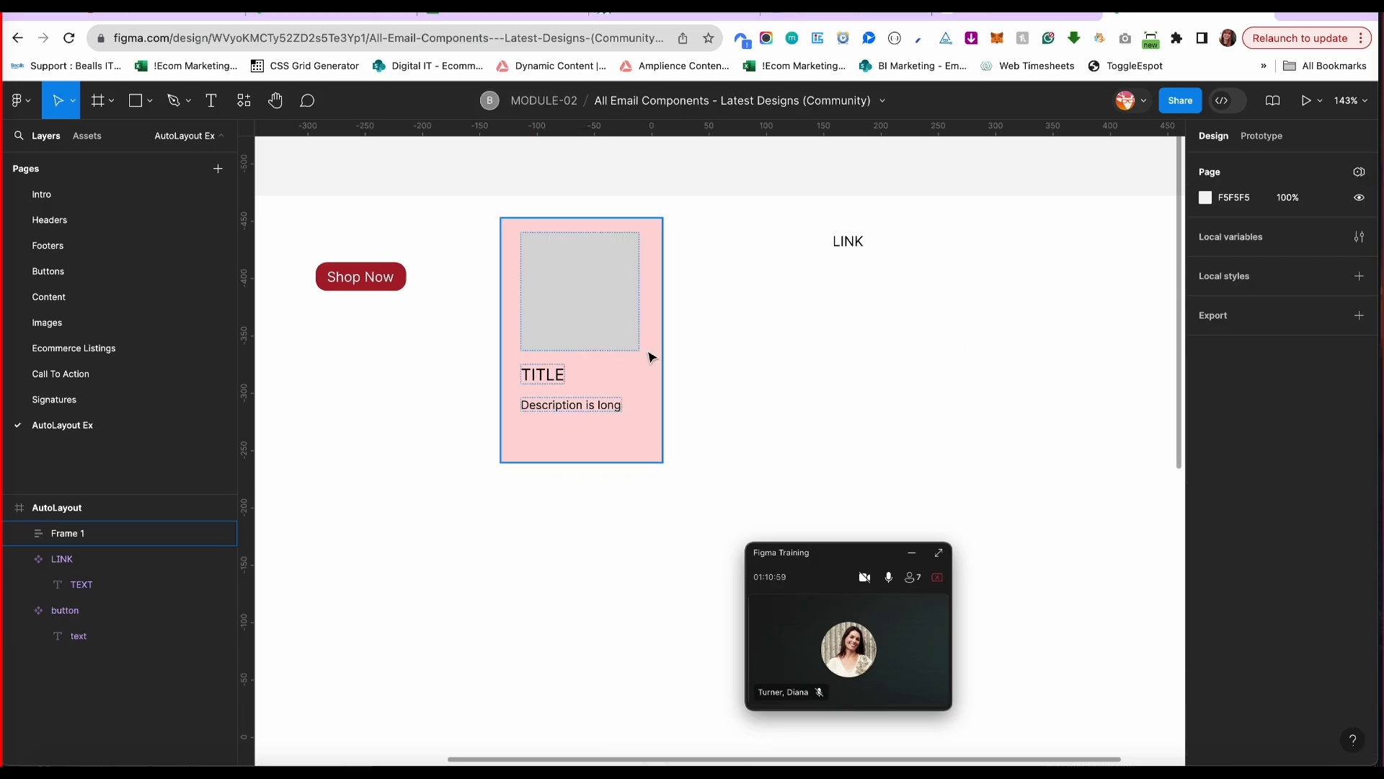
Set the pink card frame's vertical sizing to Hug contents.
left_click(648, 352)
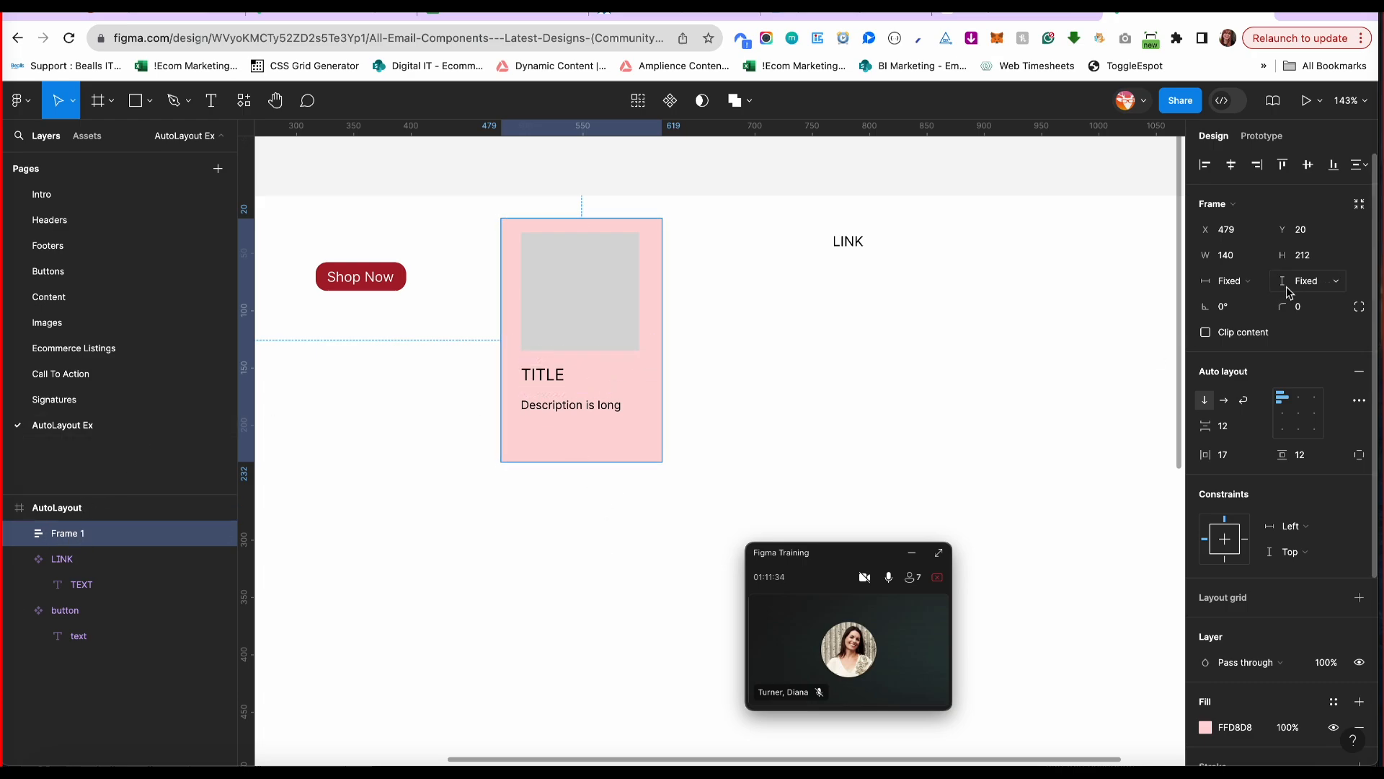
left_click(1333, 287)
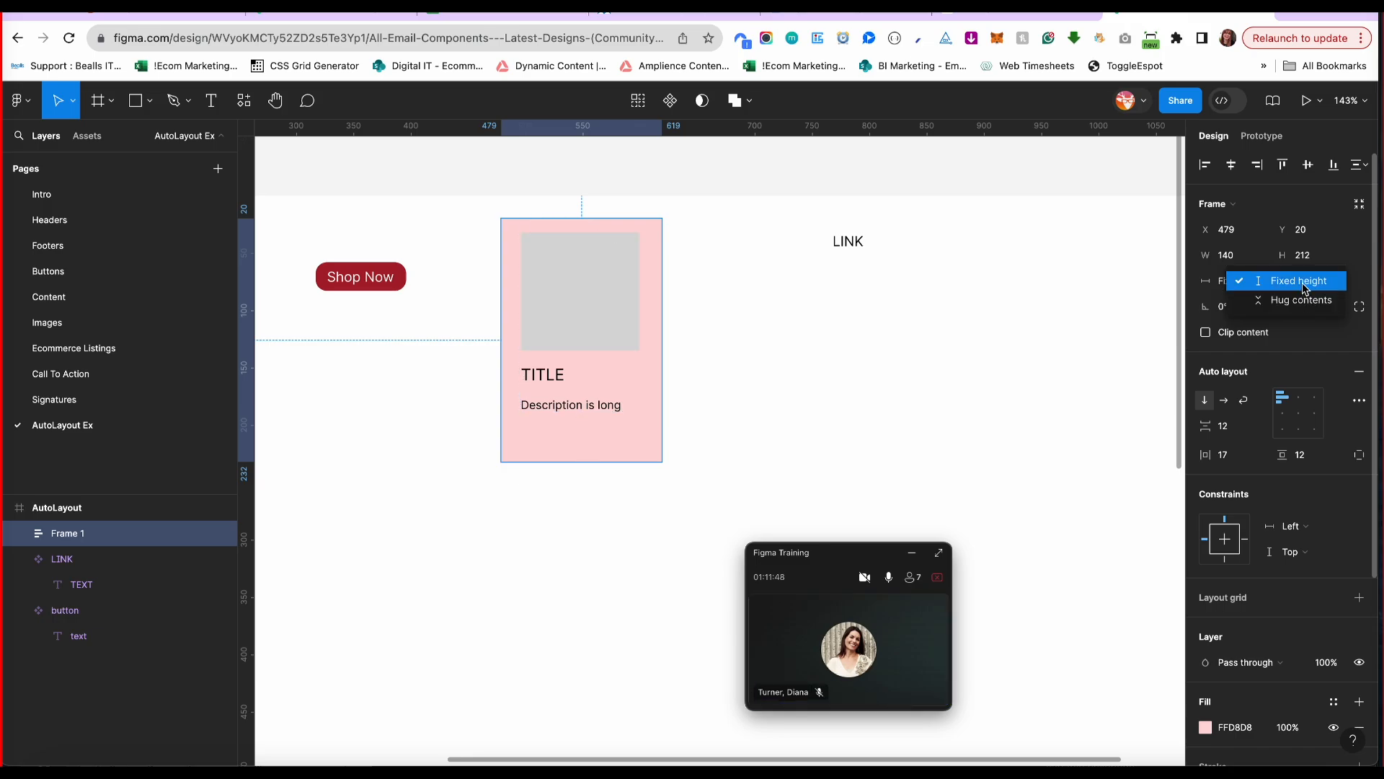
left_click(1301, 300)
left_click(588, 404)
double_click(601, 406)
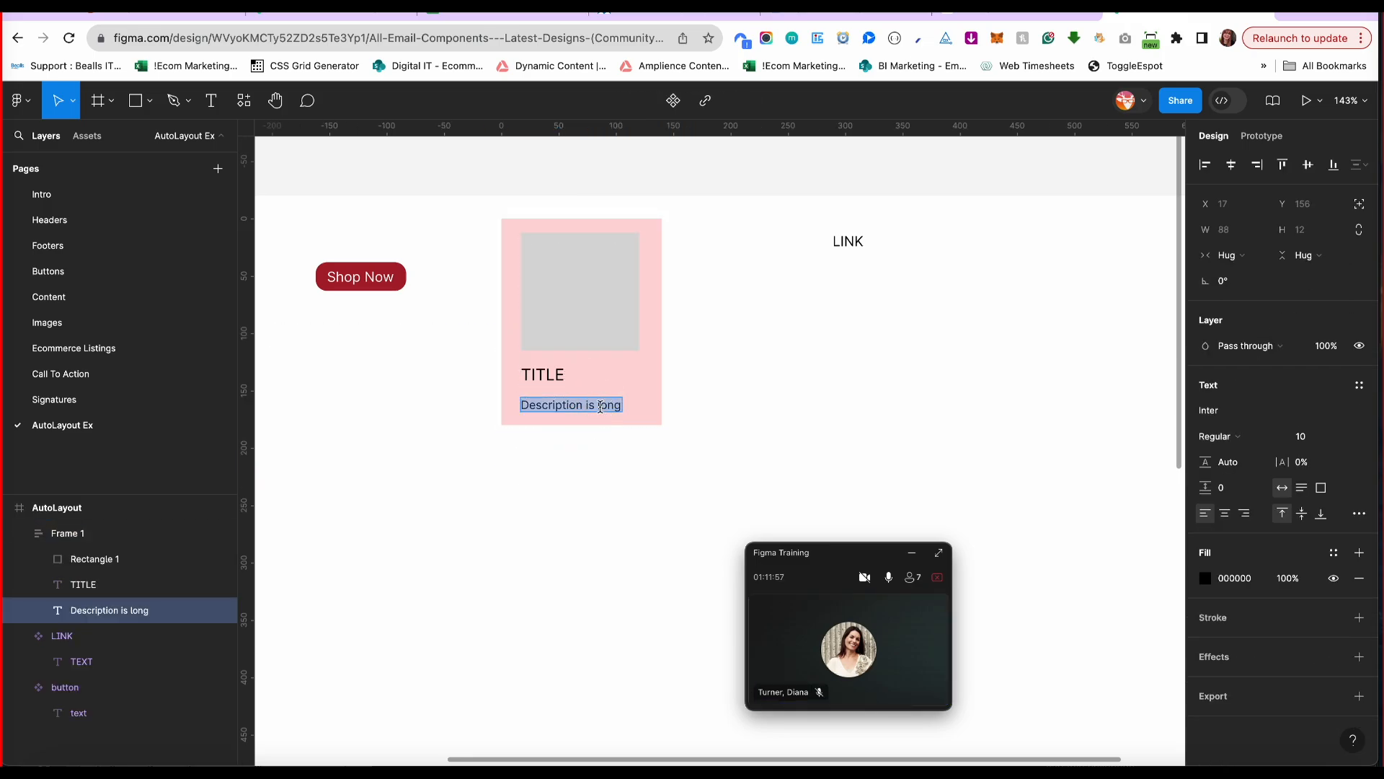
key("Right")
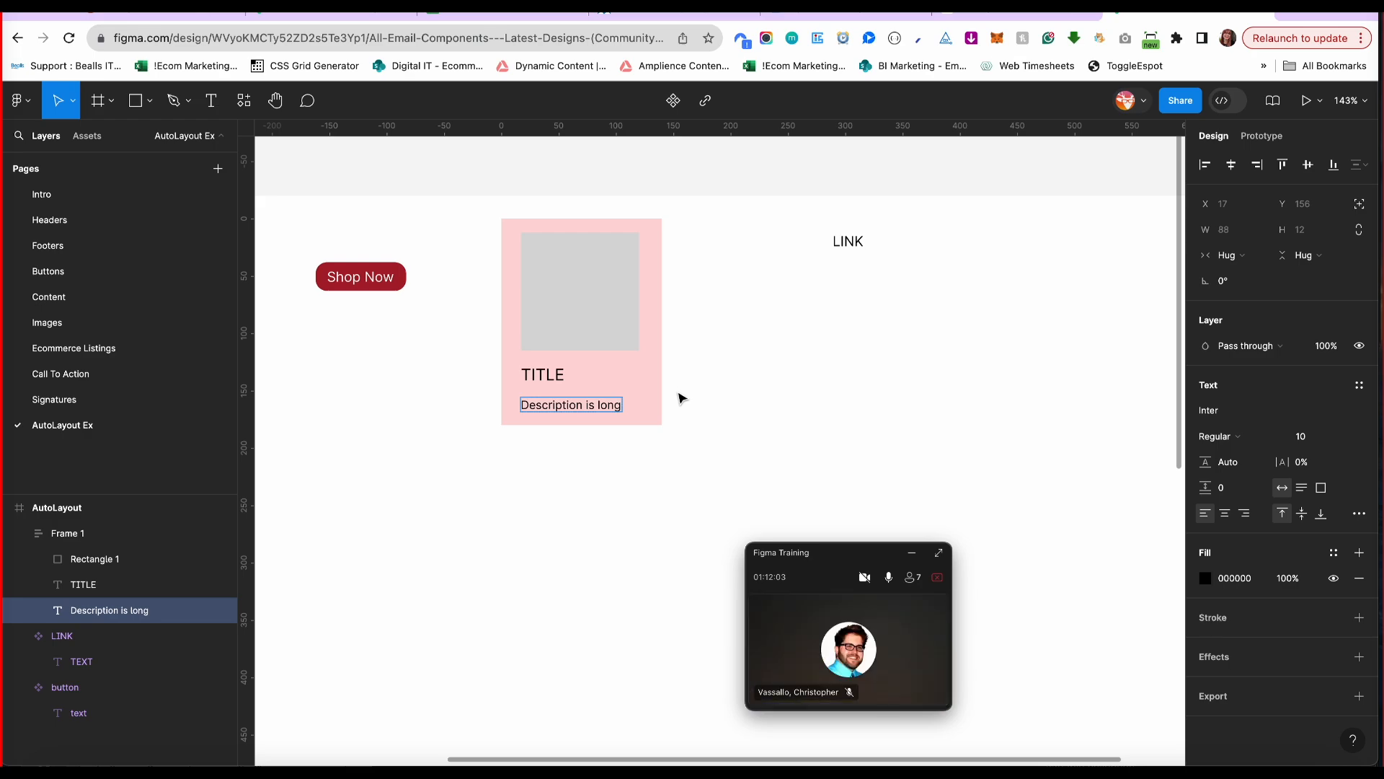
key("Escape")
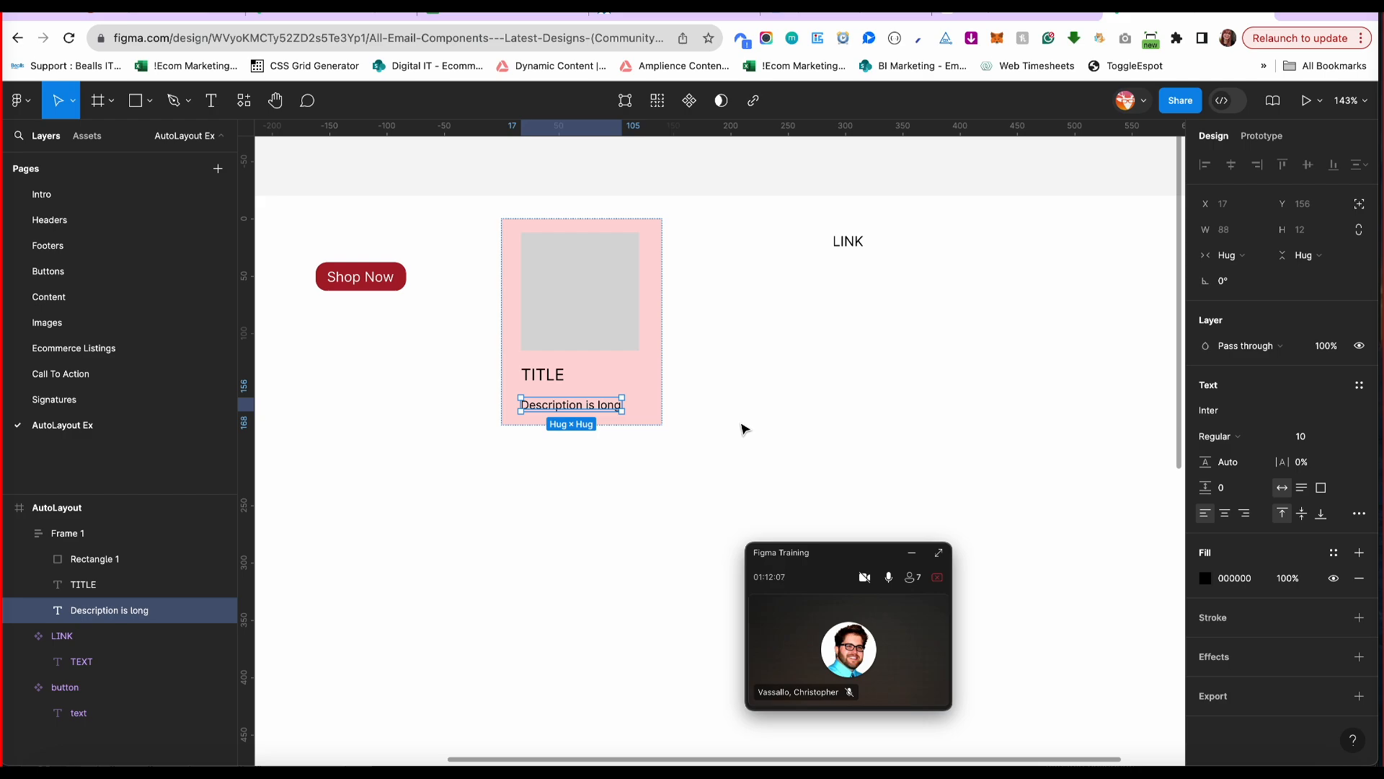
Extend the card's description with five extra lines: "faskdfasdf", "asdf", "asef", "asdf" and "asf".
double_click(584, 404)
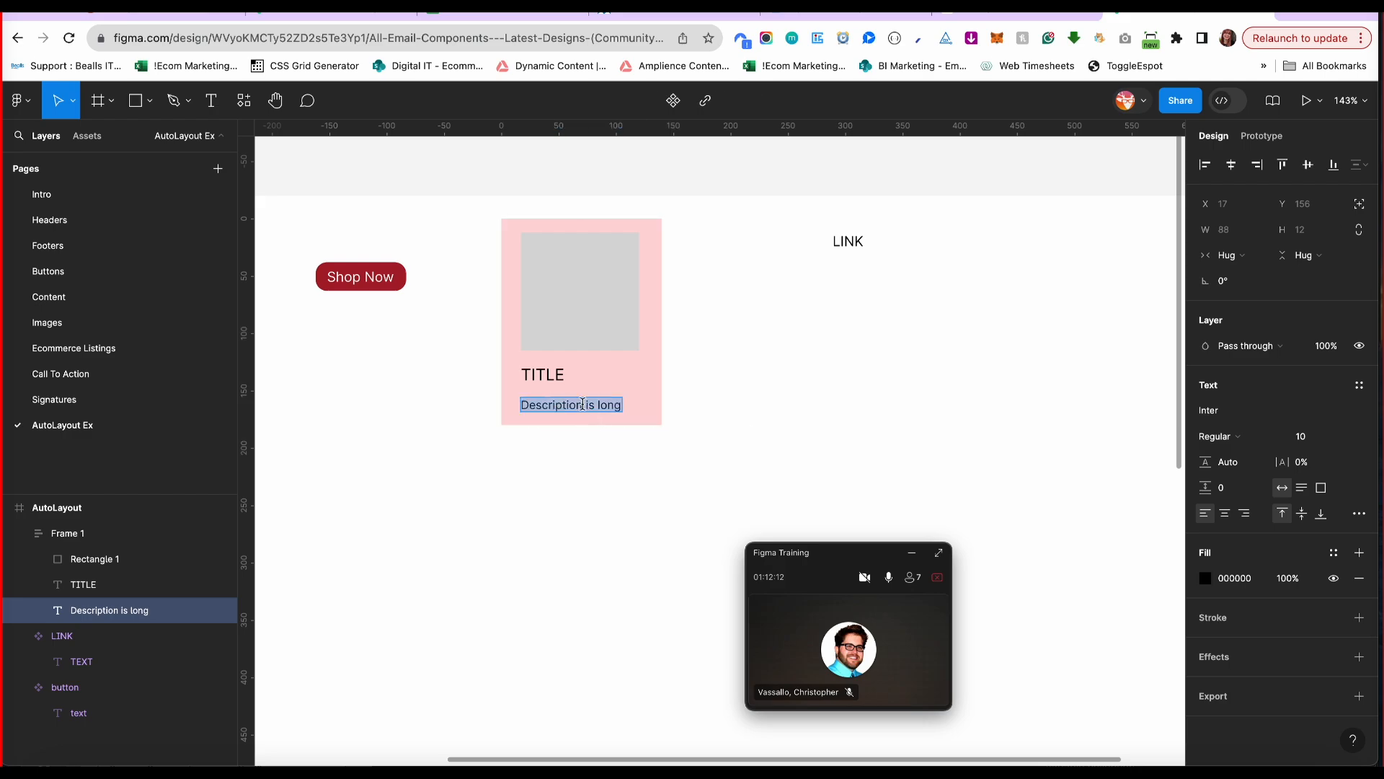
left_click(621, 404)
key("Return")
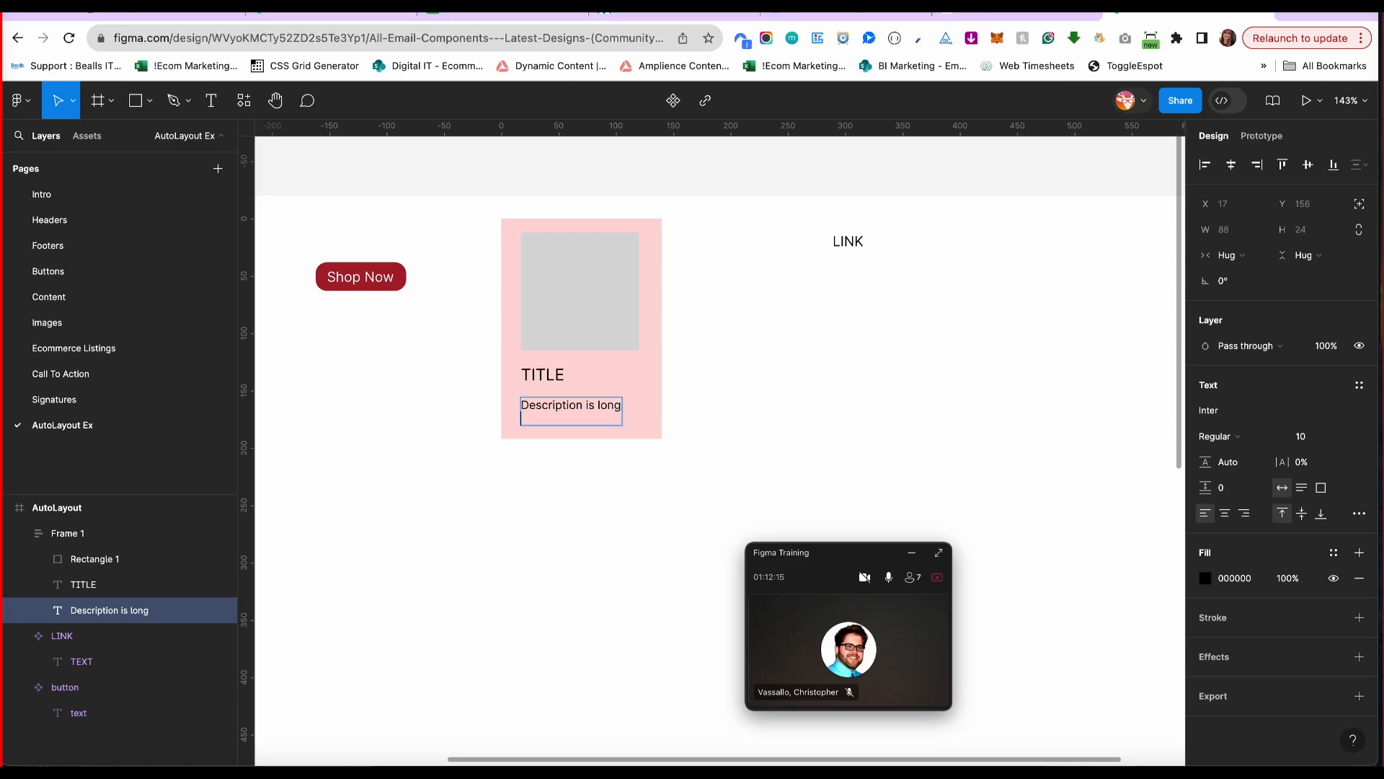
type("faskdfasdf")
key("Return")
type("asdf")
key("Return")
type("asef")
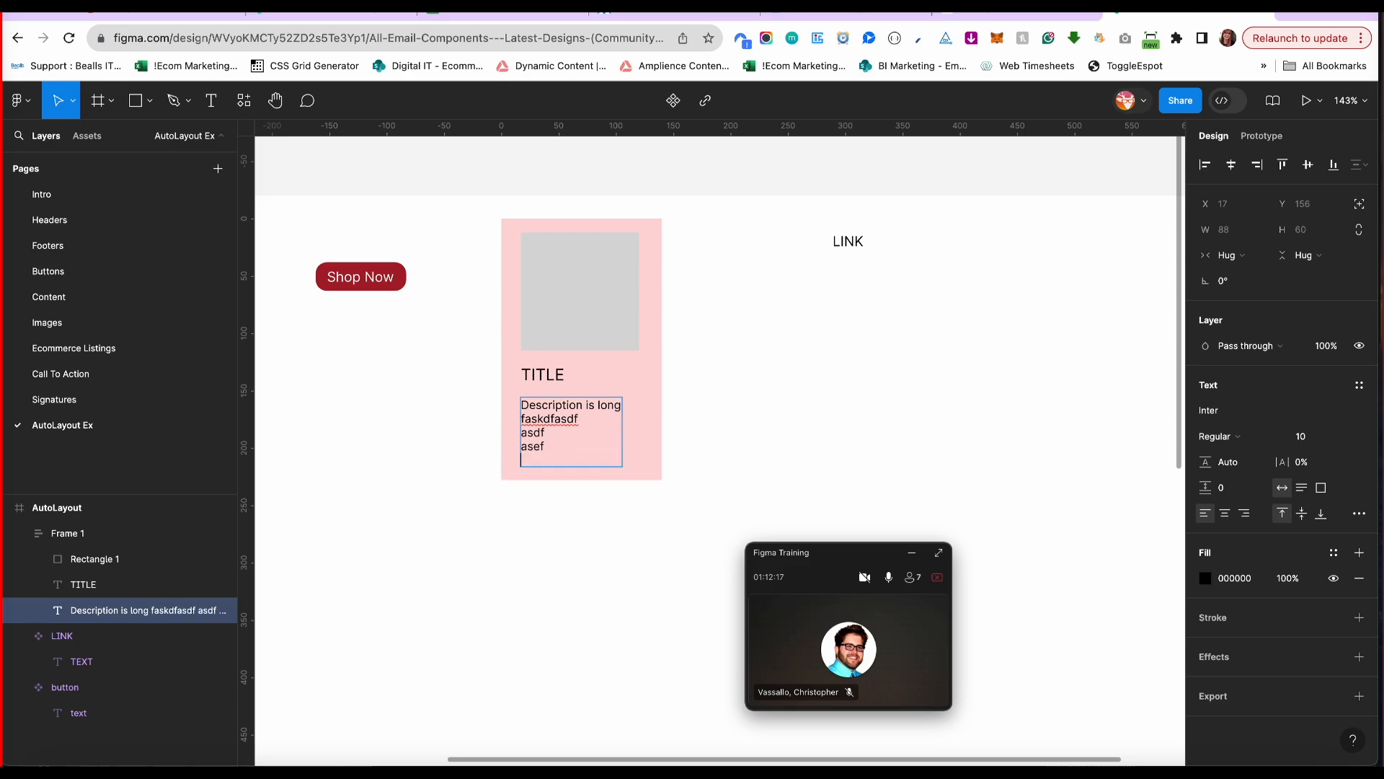
key("Return")
type("asdf")
key("Return")
type("asf")
key("Escape")
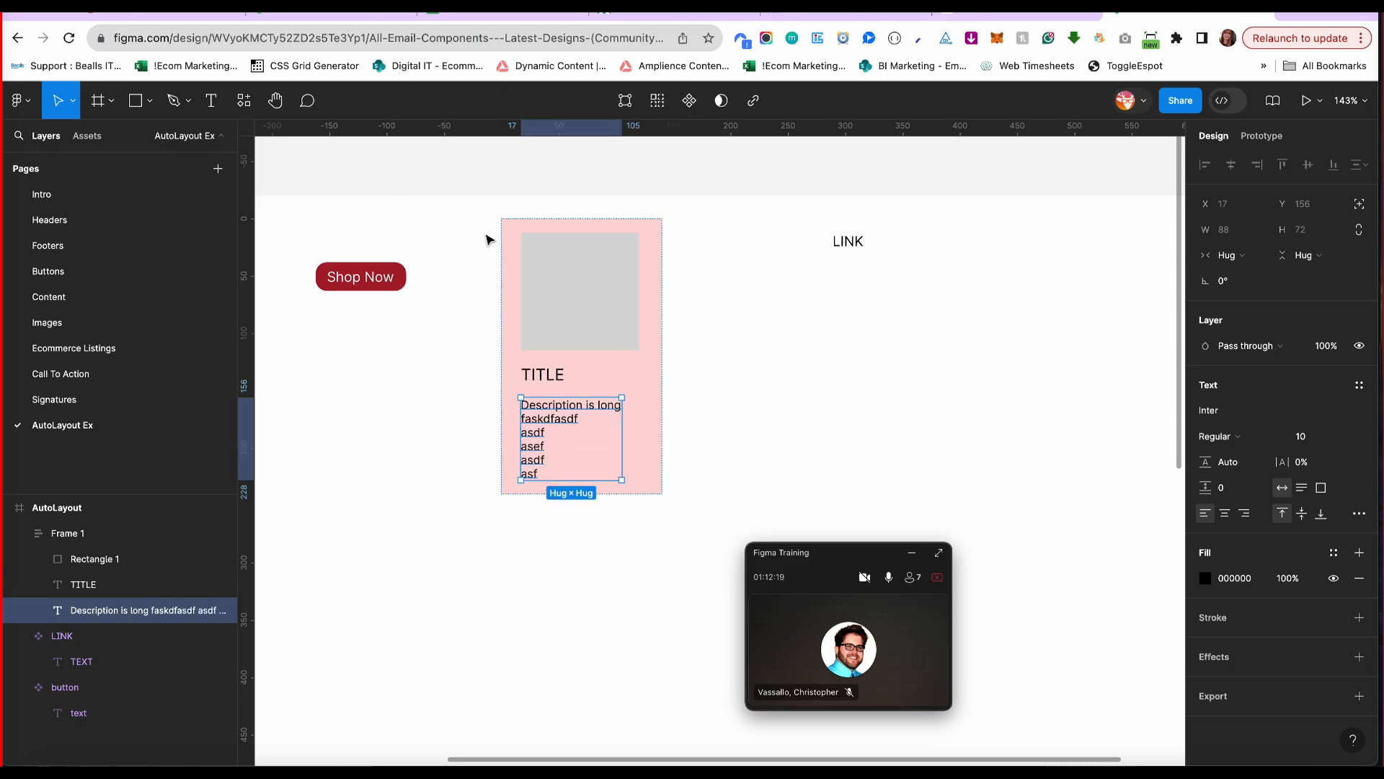
key("Escape")
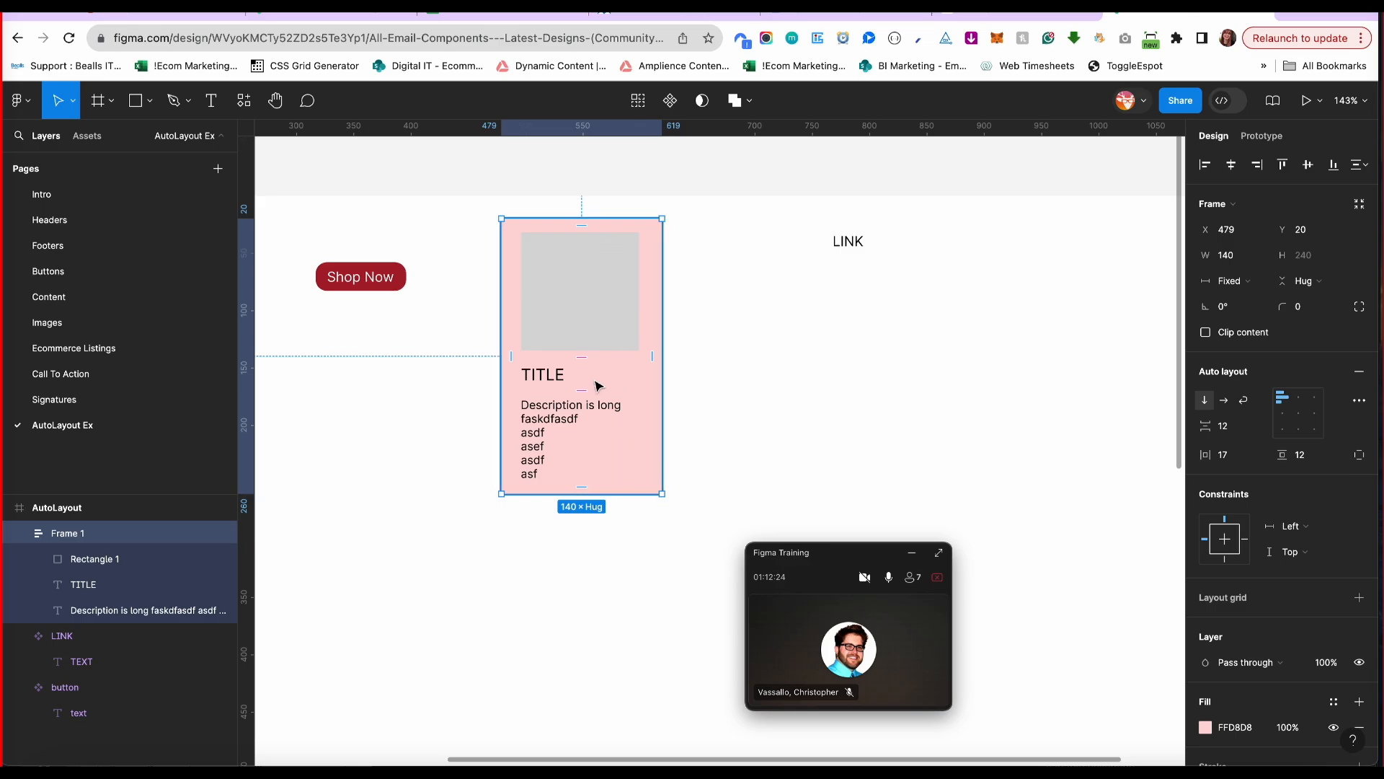
Try resizing the pink card frame from its lower corner, and undo the resize.
left_click(549, 417)
key("Escape")
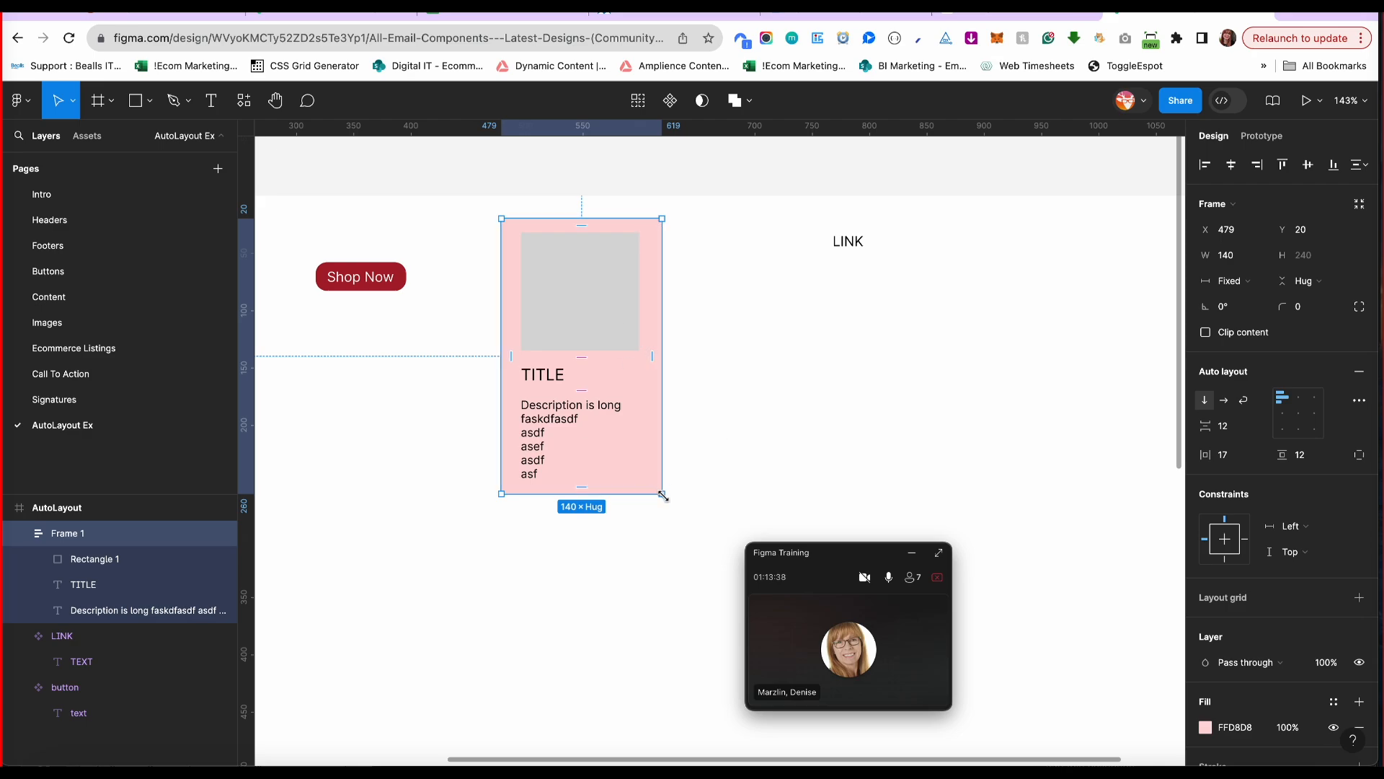
left_click_drag(663, 494, 684, 320)
key("super+z")
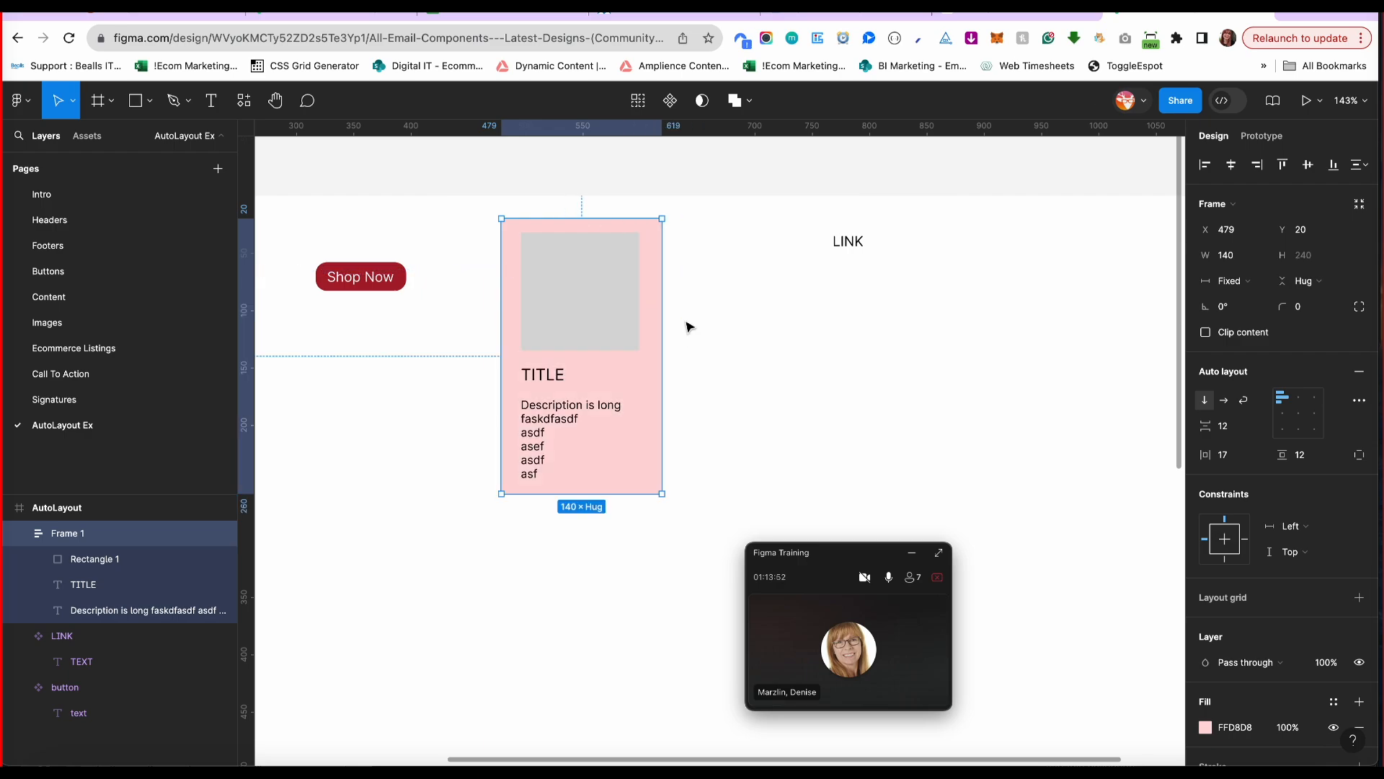
Change the fill type of the grey square inside the card from solid to image.
double_click(585, 288)
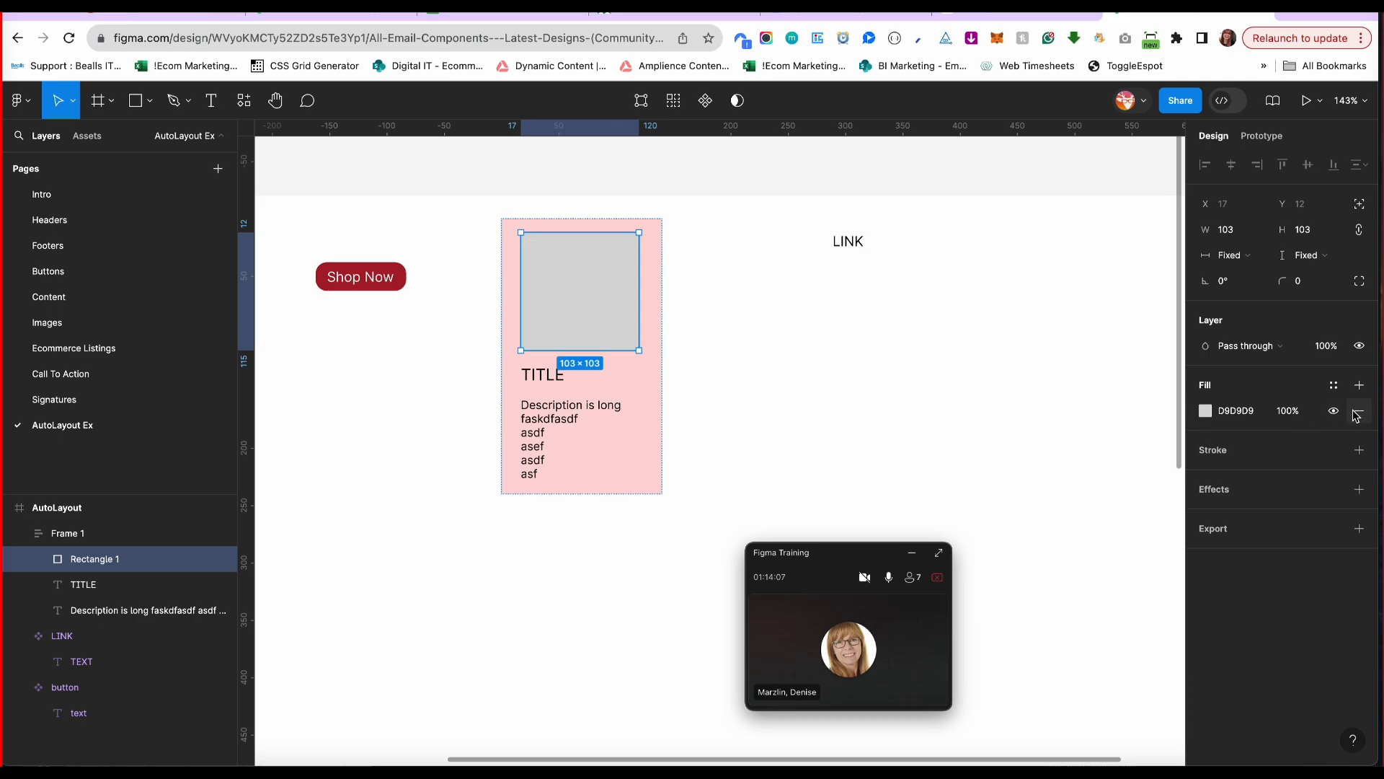
left_click(1205, 410)
left_click(1056, 337)
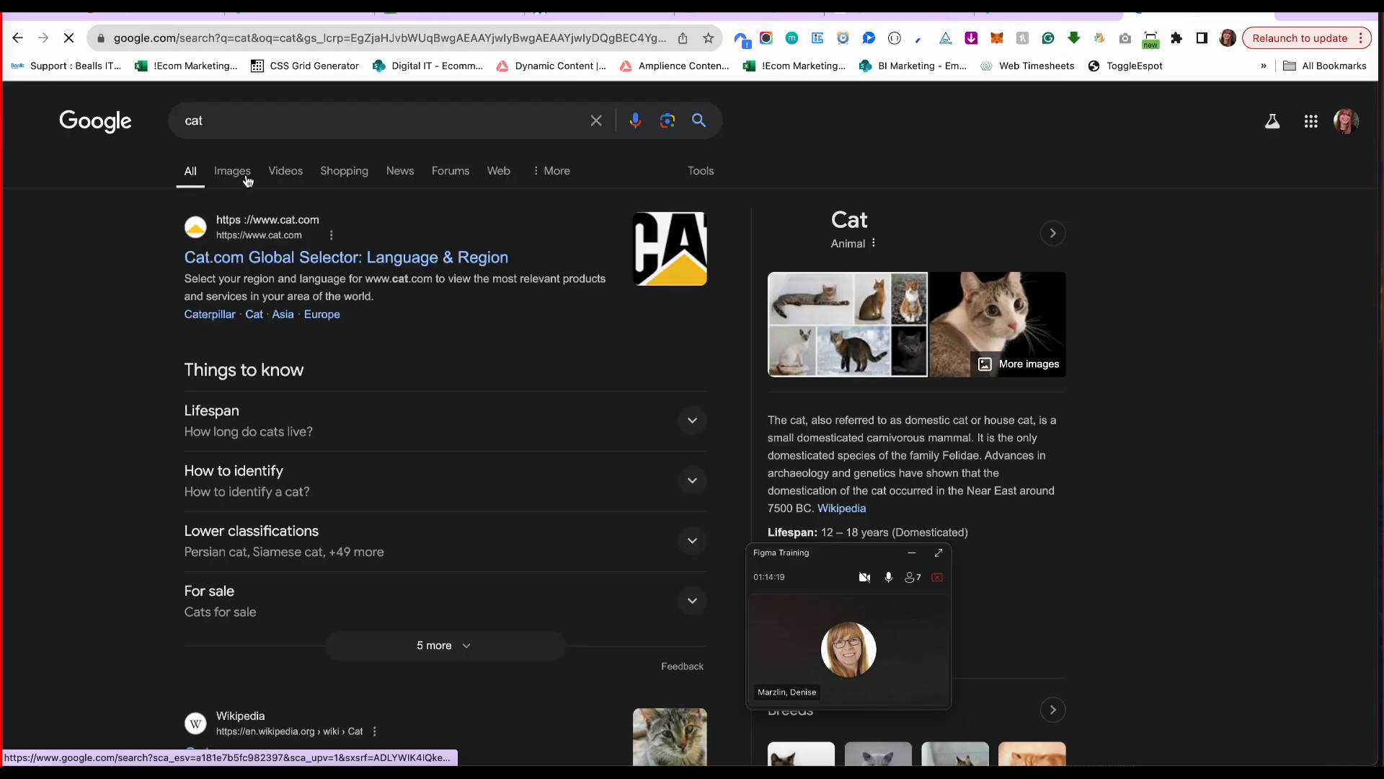
In Google, show the image results for "cat" and copy the second National Geographic domestic cat photo.
left_click(245, 176)
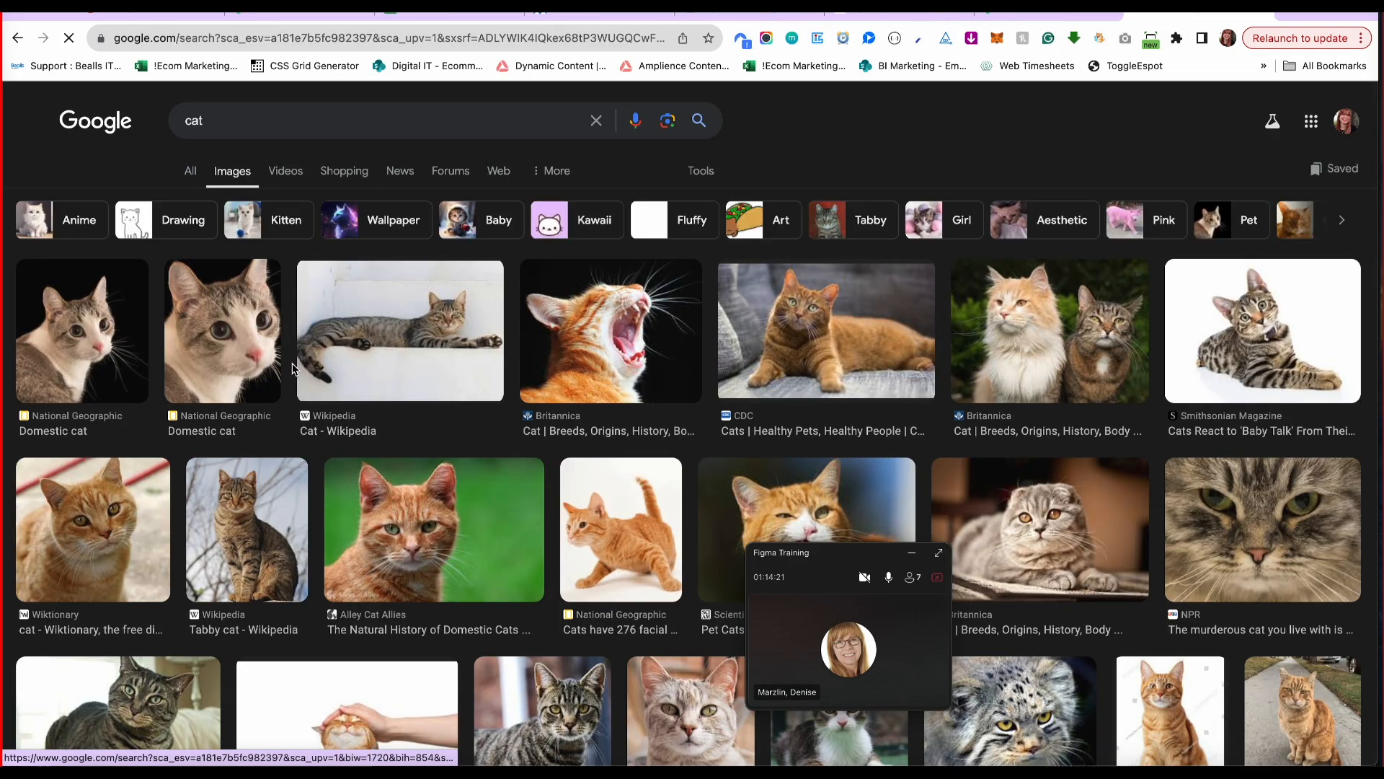
right_click(254, 329)
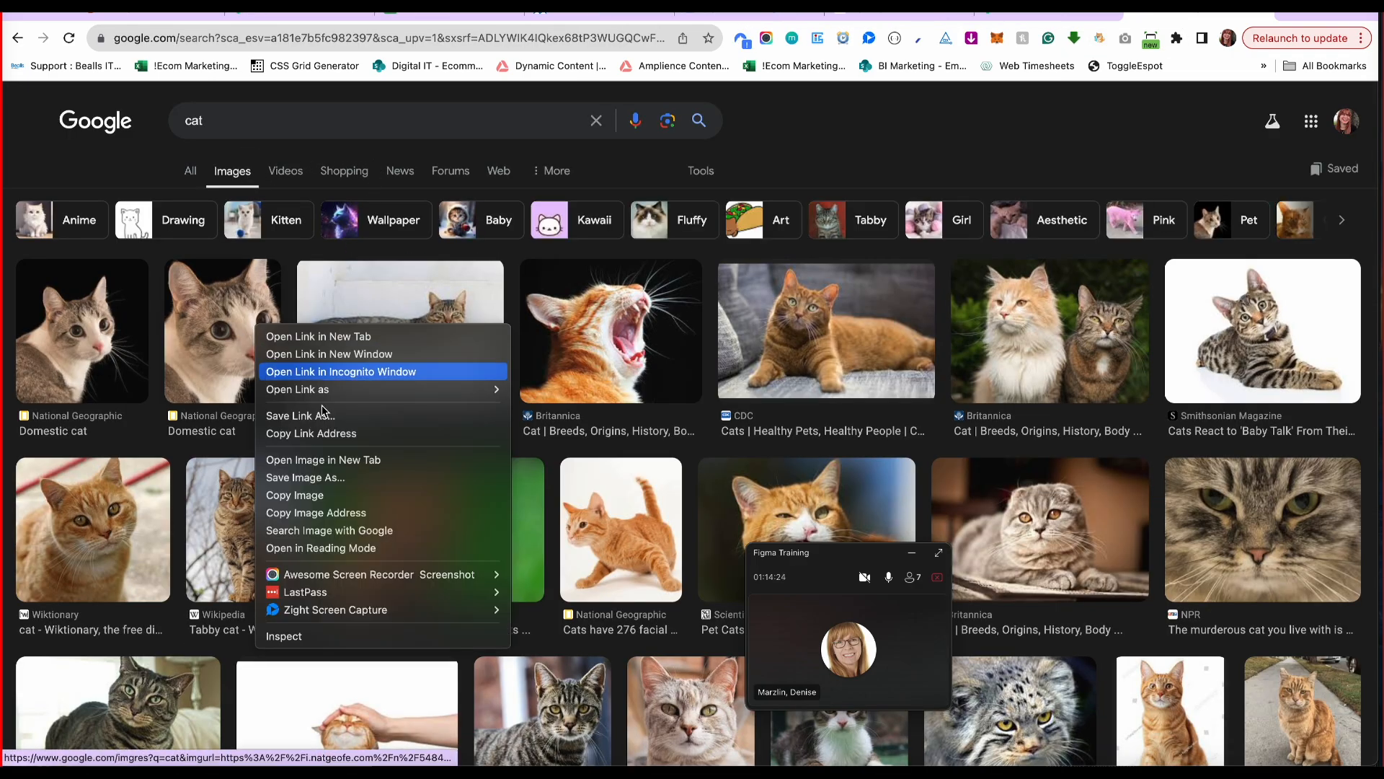
left_click(294, 495)
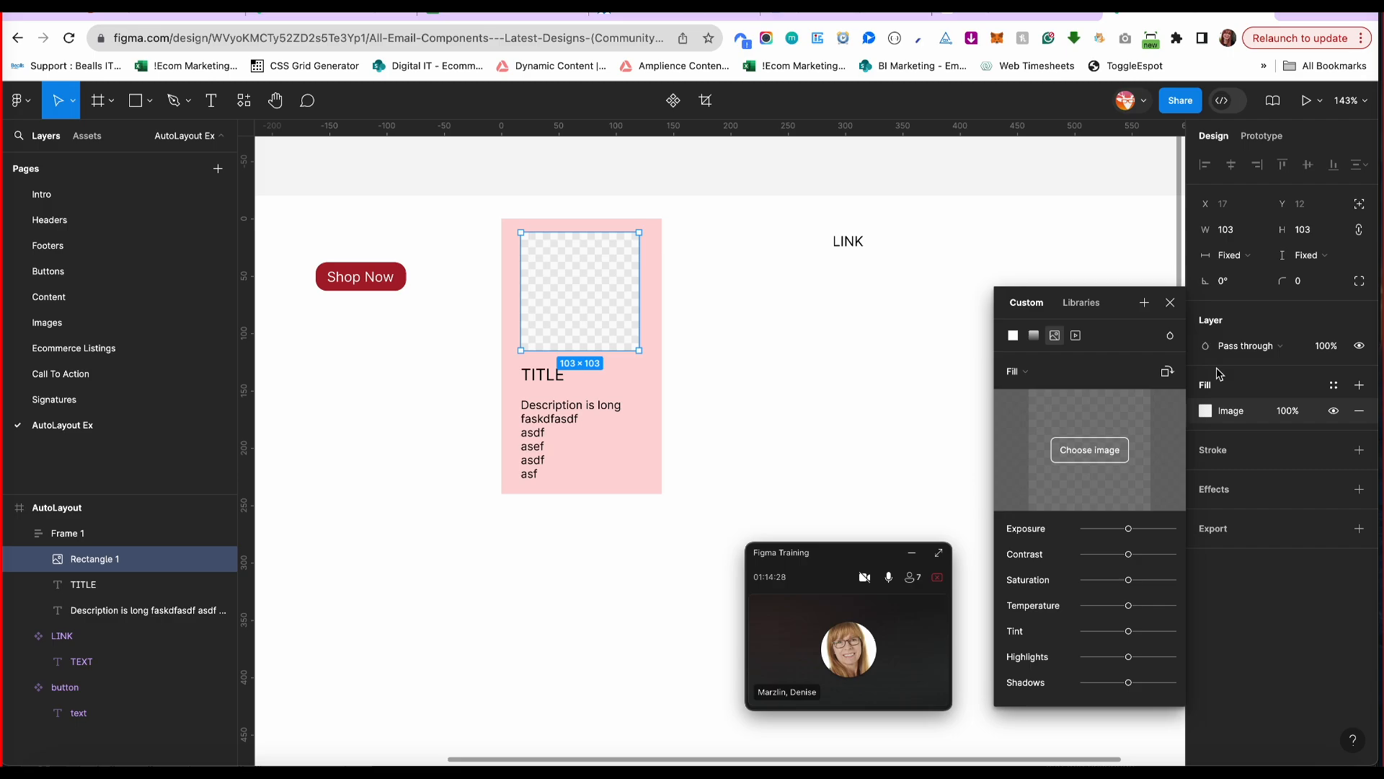
Paste the copied cat photo as the image fill of the square in the card, and close the fill settings.
key("super+v")
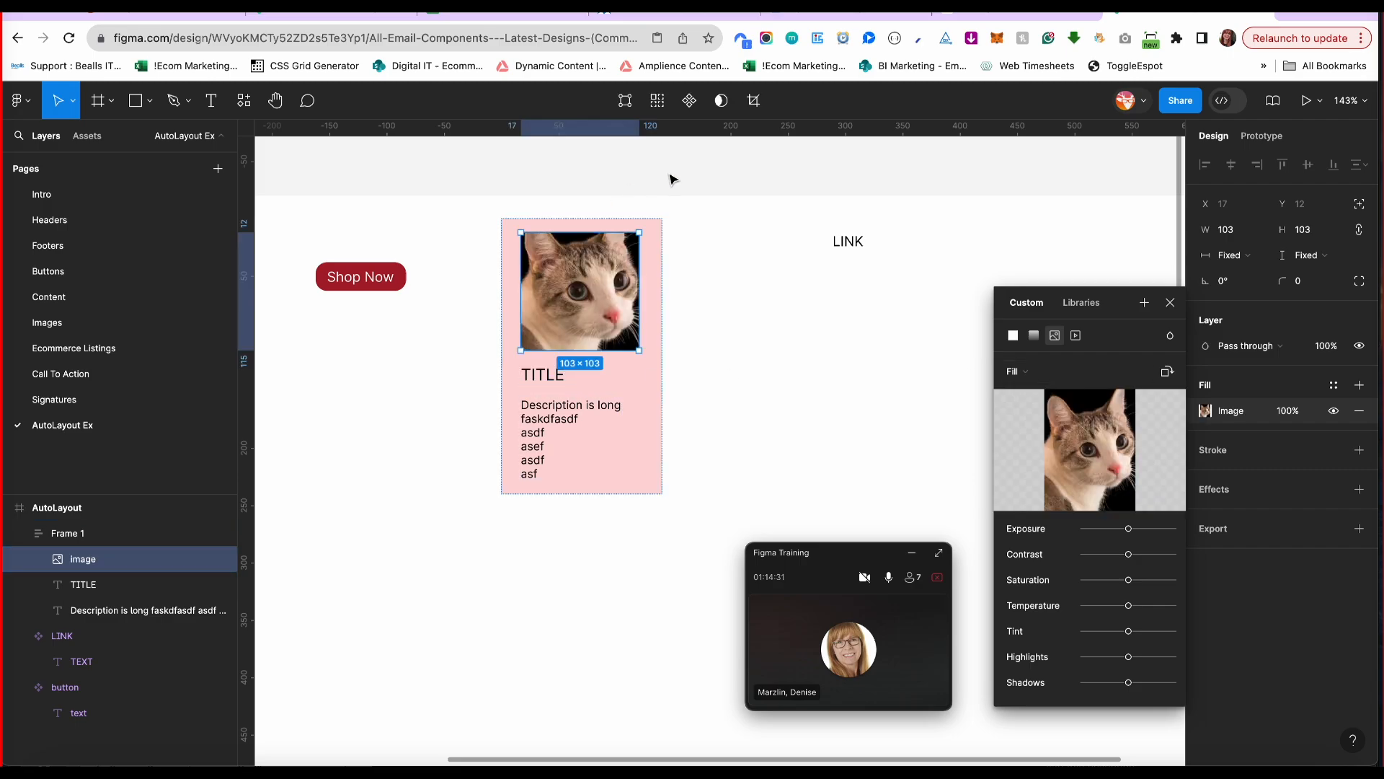
left_click(743, 325)
left_click(552, 285)
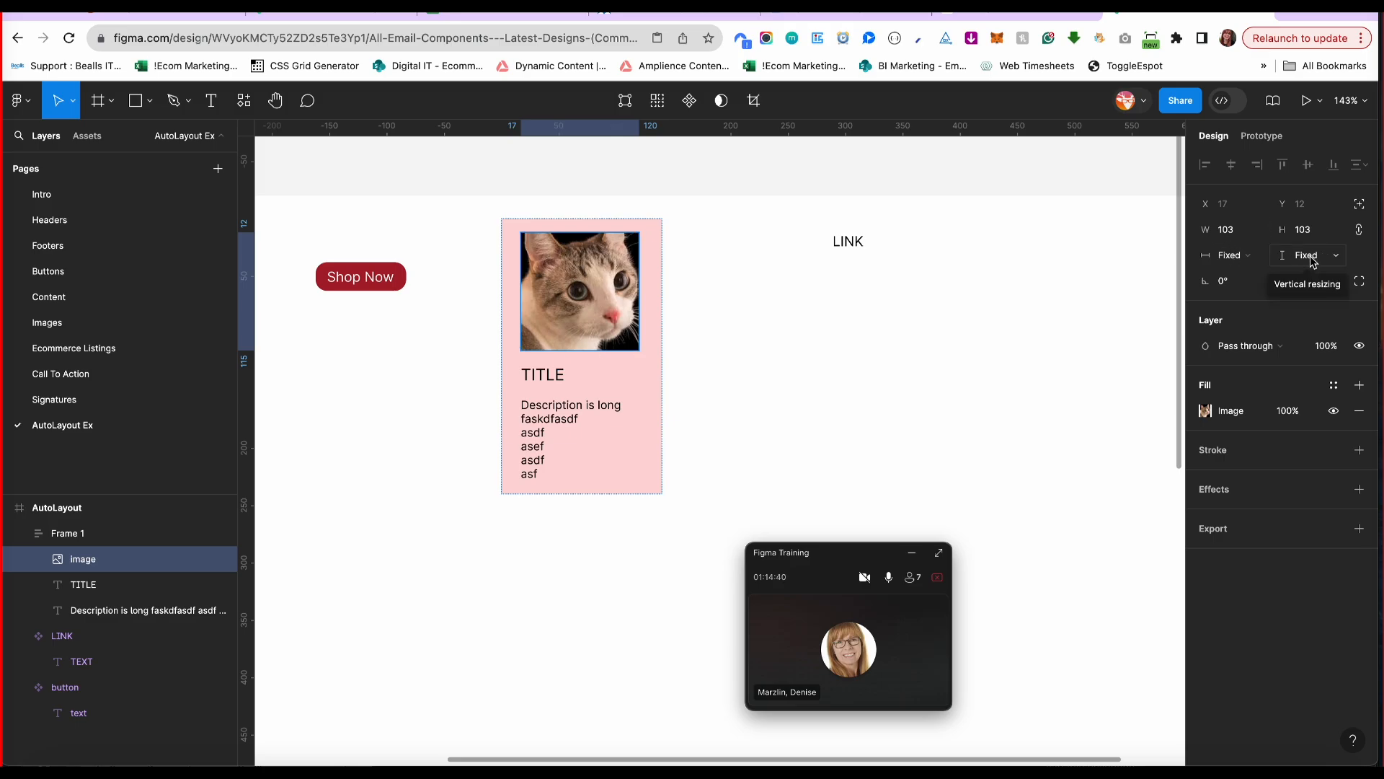
Try shrinking the pink card frame to about 157 × 71 while the image keeps a fixed size.
left_click(657, 490)
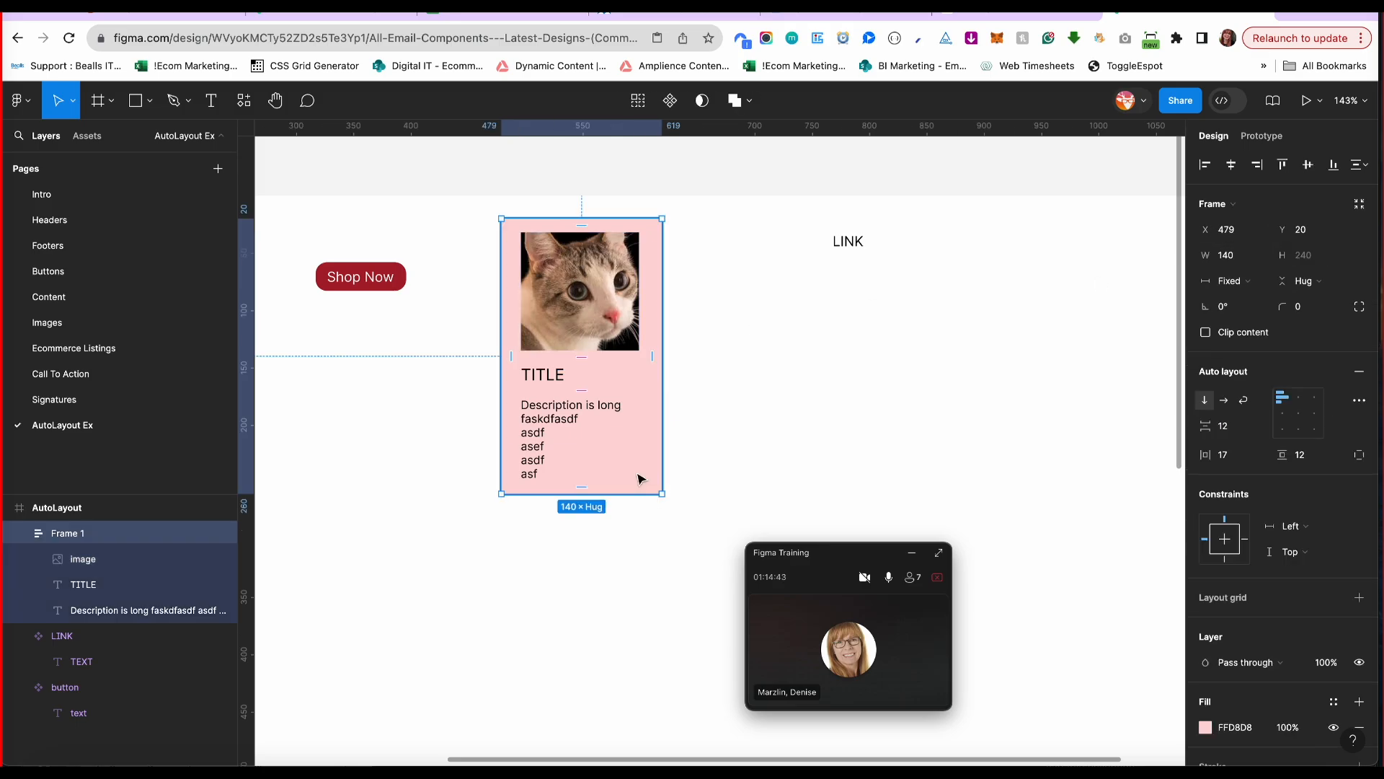
left_click_drag(736, 471, 681, 302)
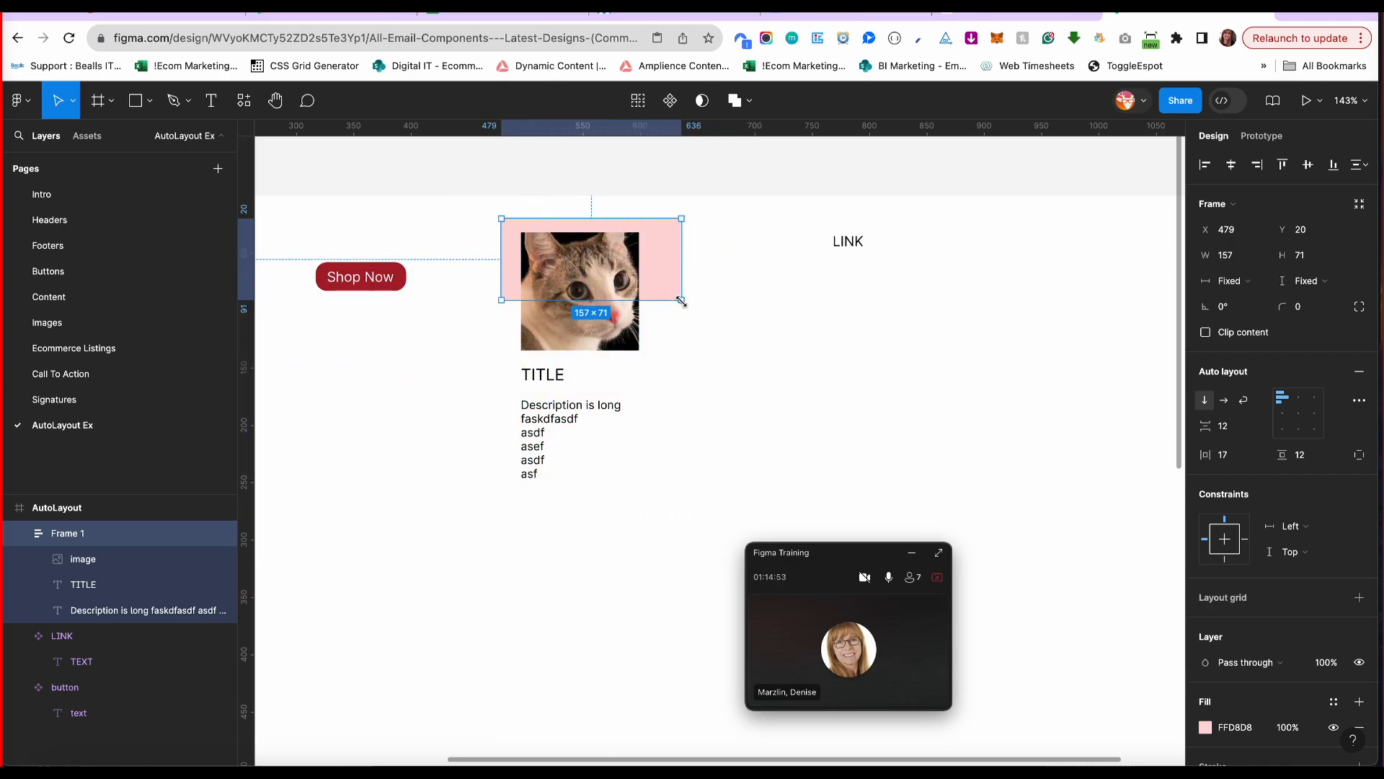
double_click(681, 302)
Set both the horizontal and vertical resizing of the card's cat image to Fill container.
left_click(606, 299)
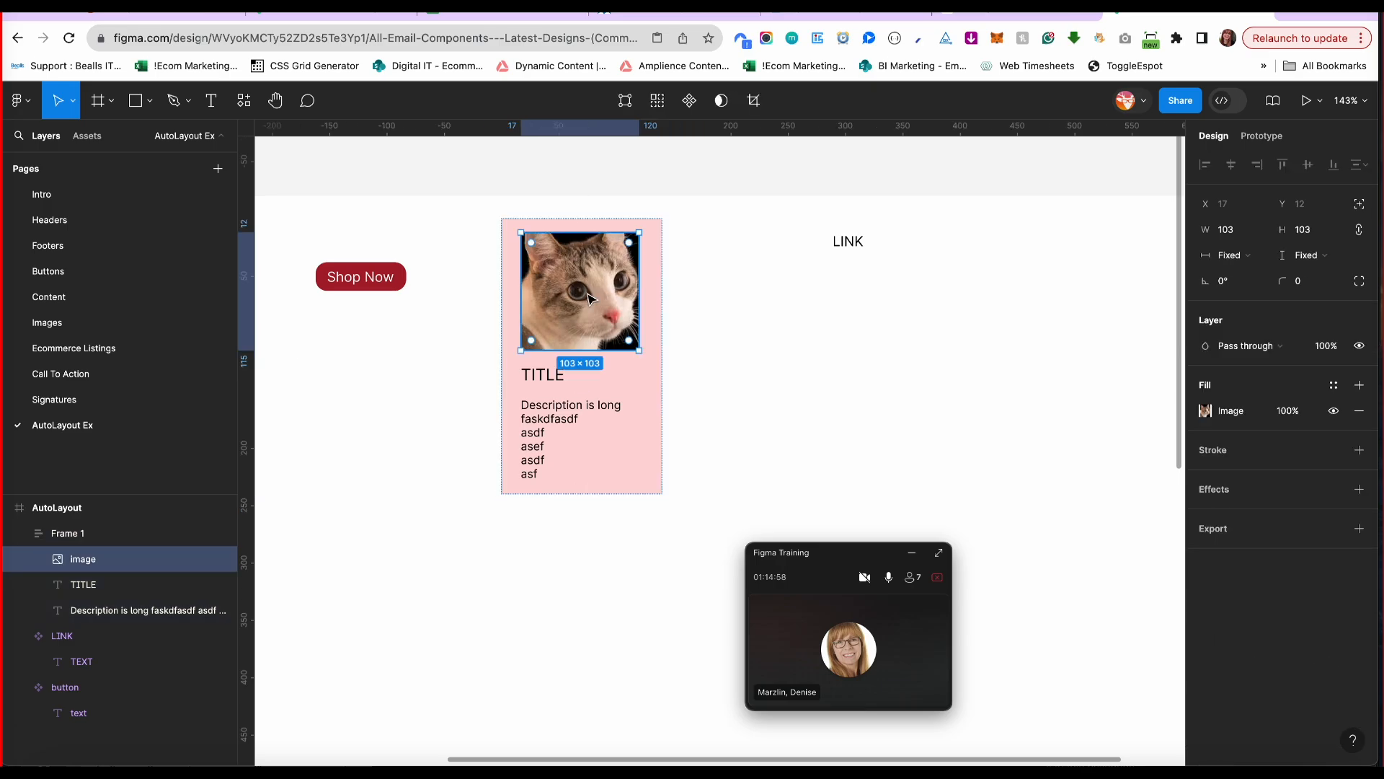
left_click(1249, 256)
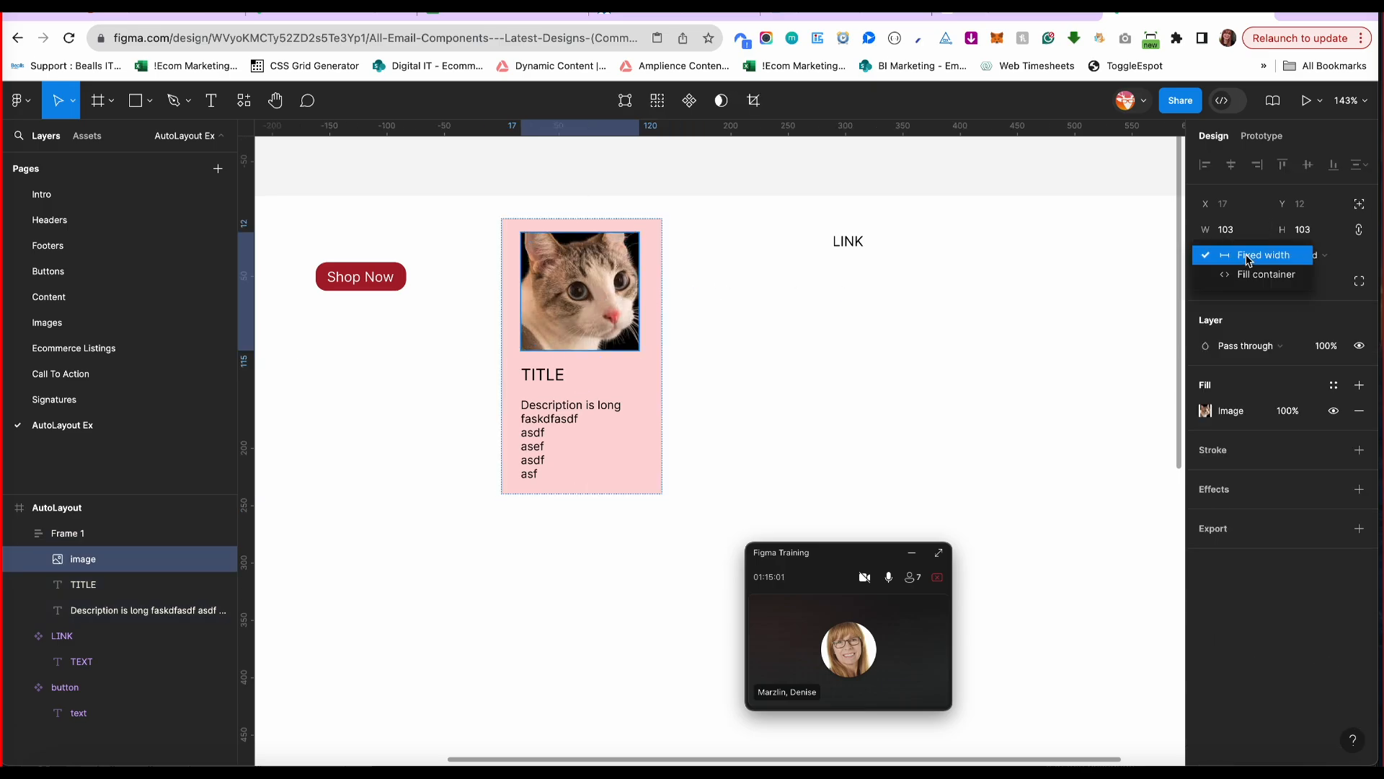
left_click(1251, 275)
left_click(1300, 255)
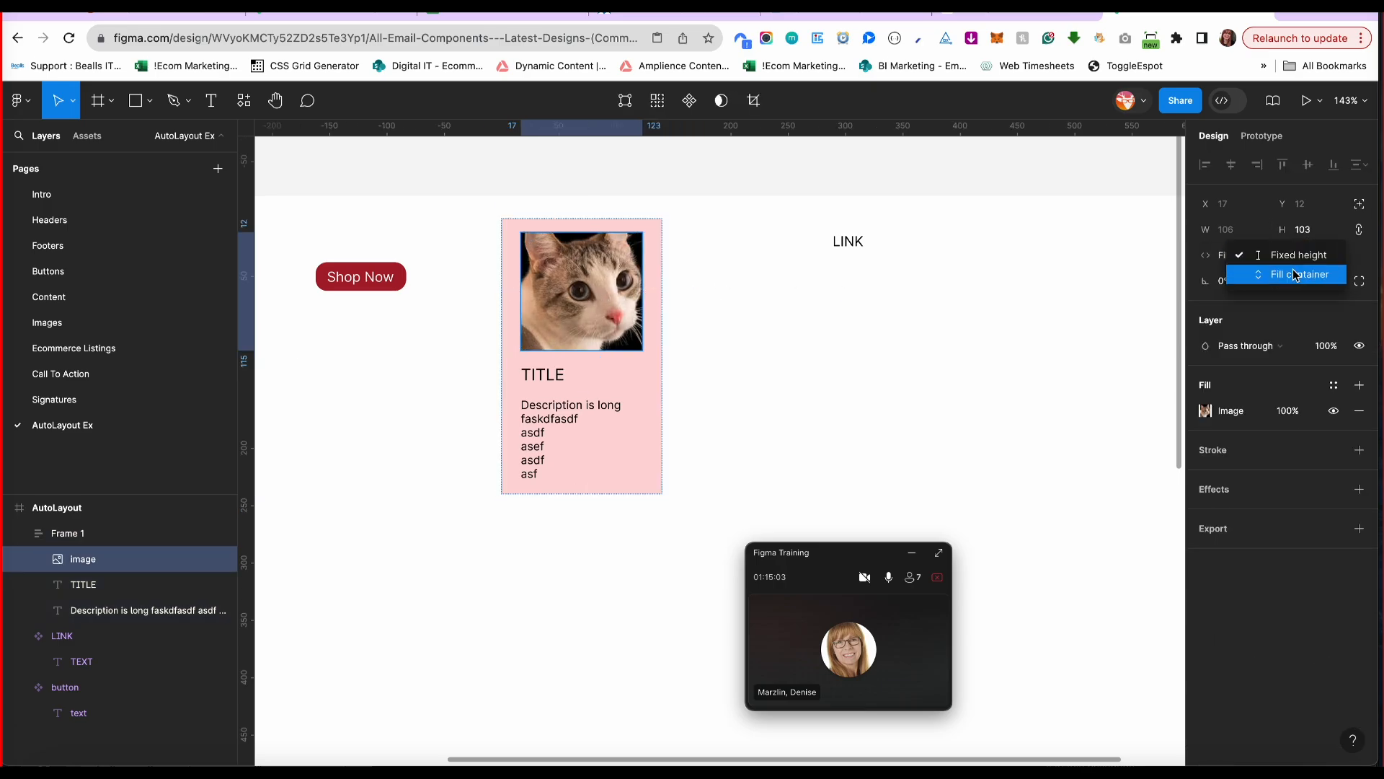
left_click(1294, 272)
left_click(778, 331)
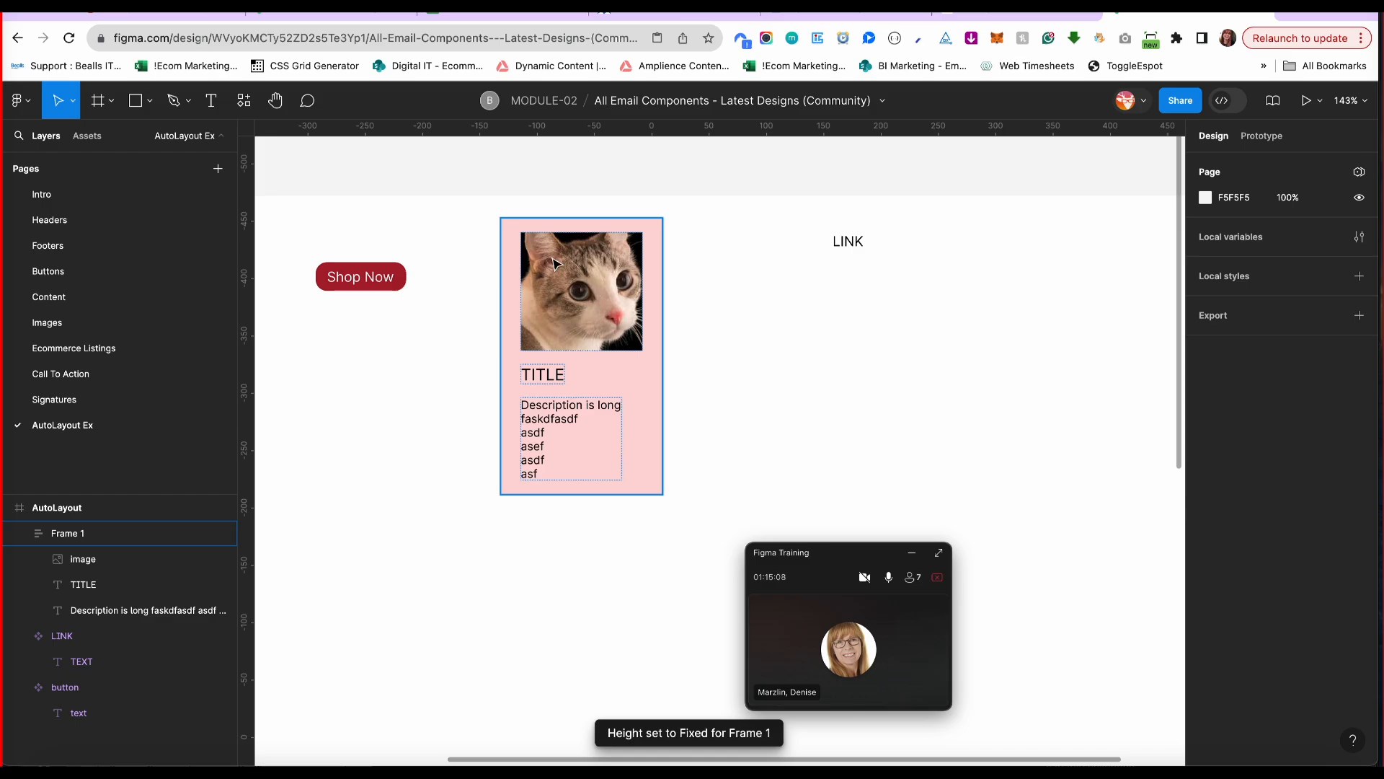
Try enlarging the card frame to about 206 × 274, and undo the resize.
left_click(634, 433)
left_click_drag(663, 494, 662, 494)
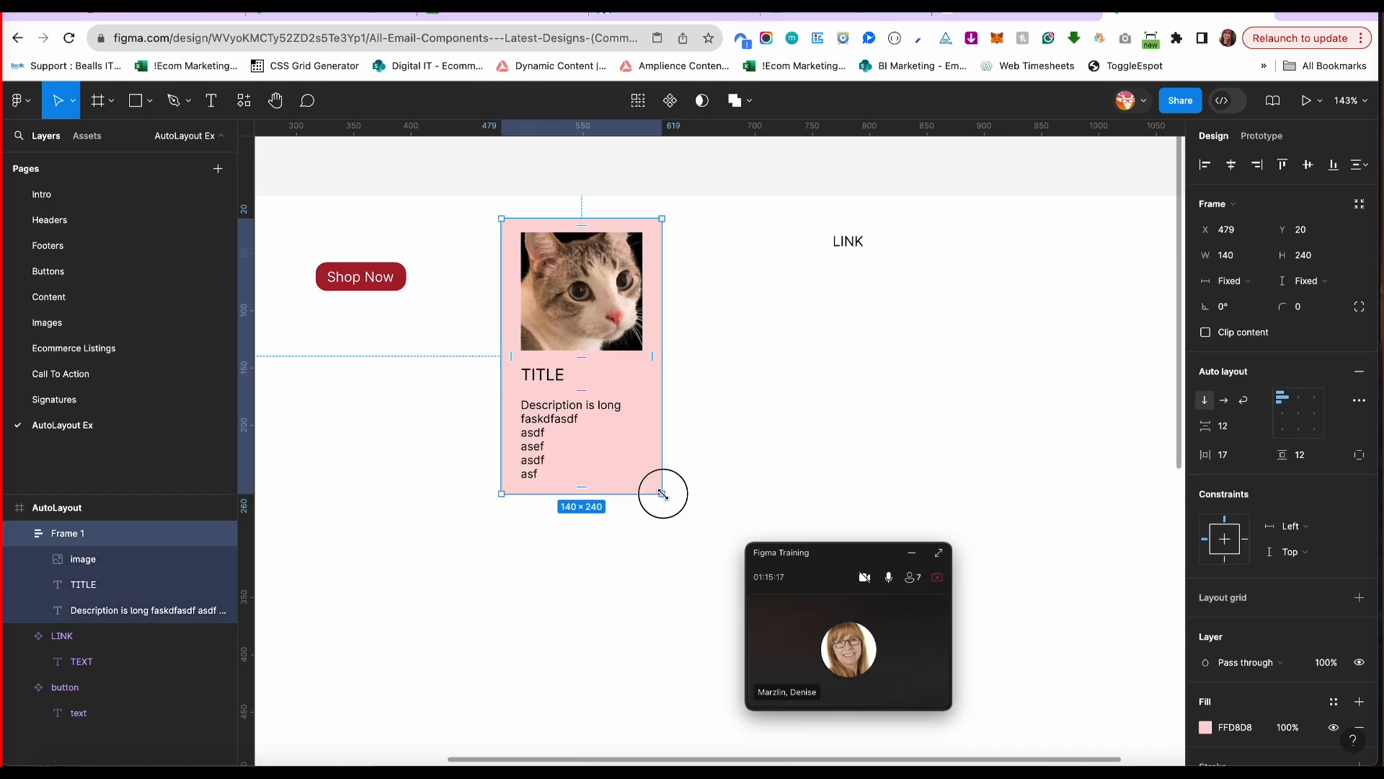
left_click_drag(662, 494, 738, 532)
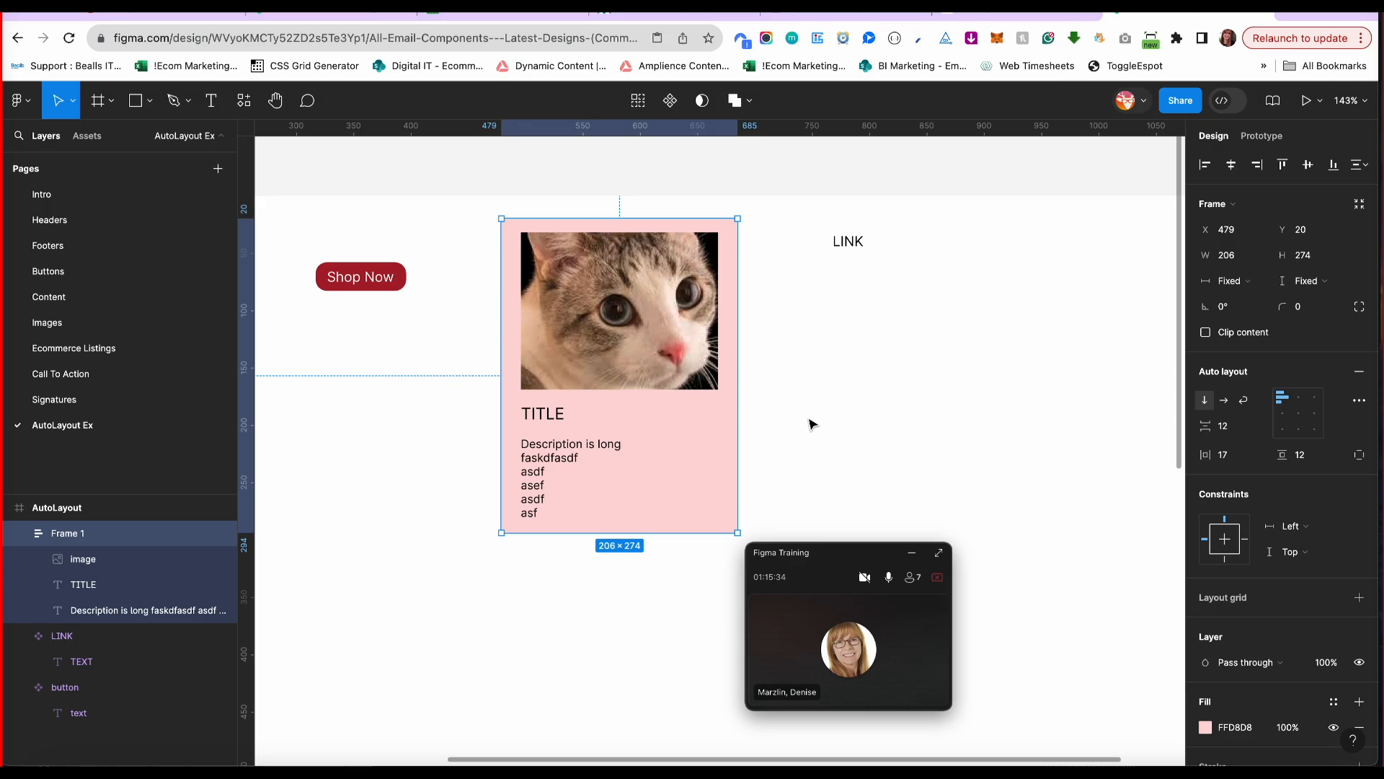
key("super+z")
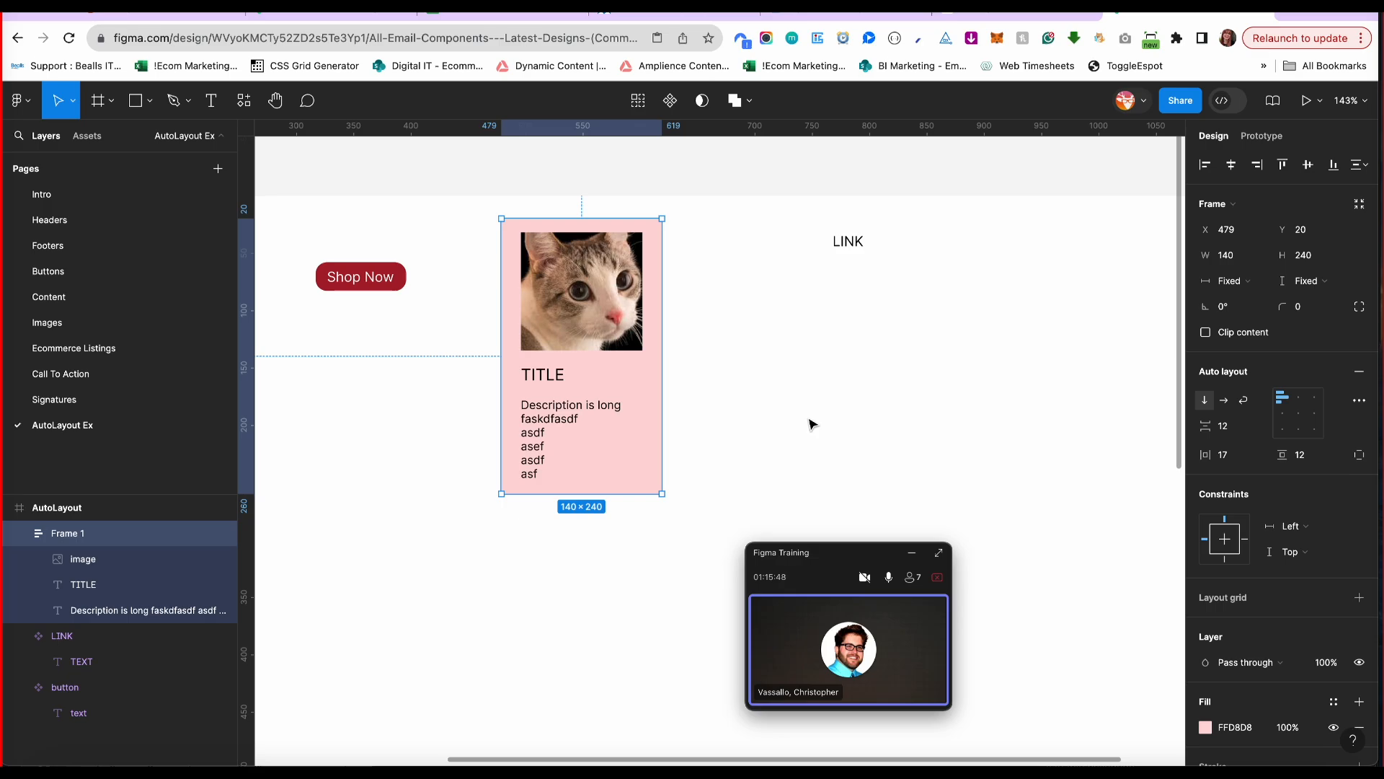
Change the scaling mode of the cat photo's image fill to Fit.
double_click(600, 302)
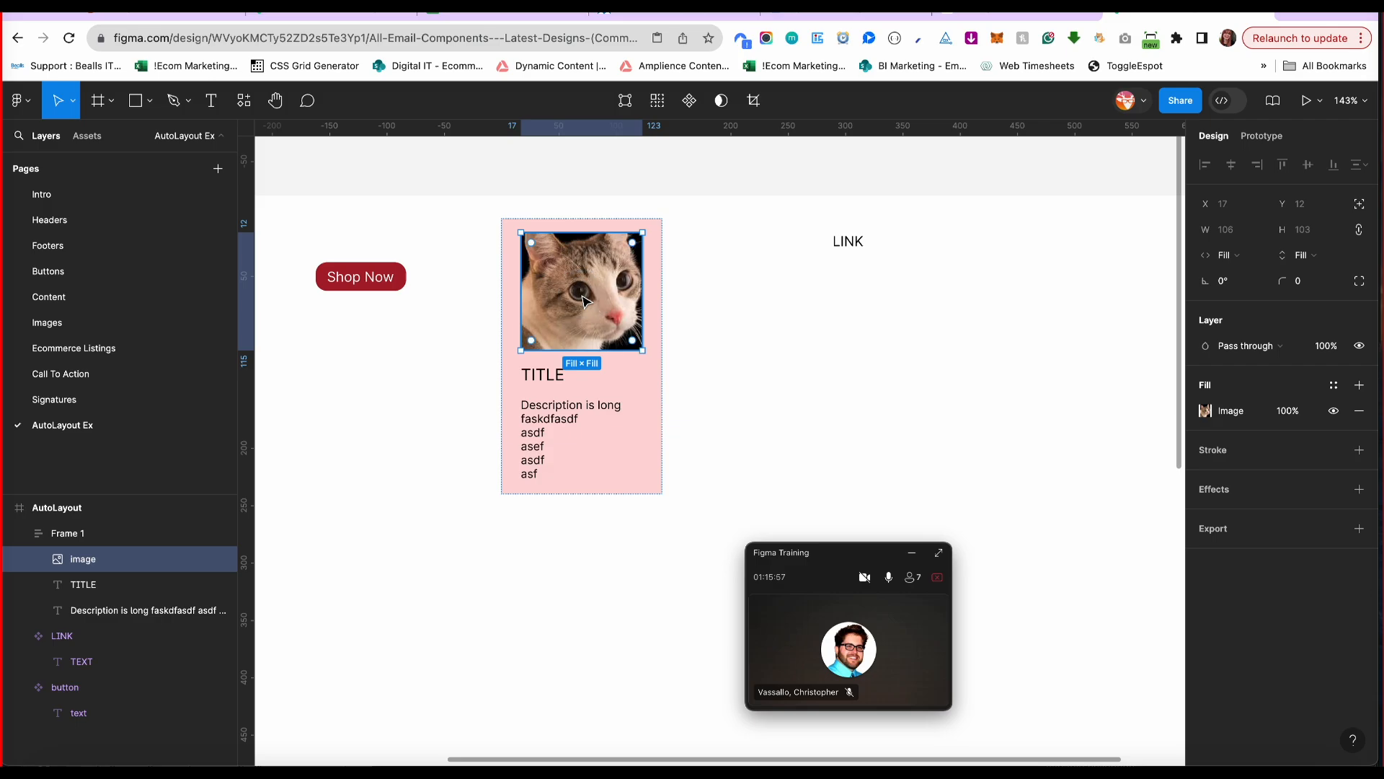
left_click(1206, 410)
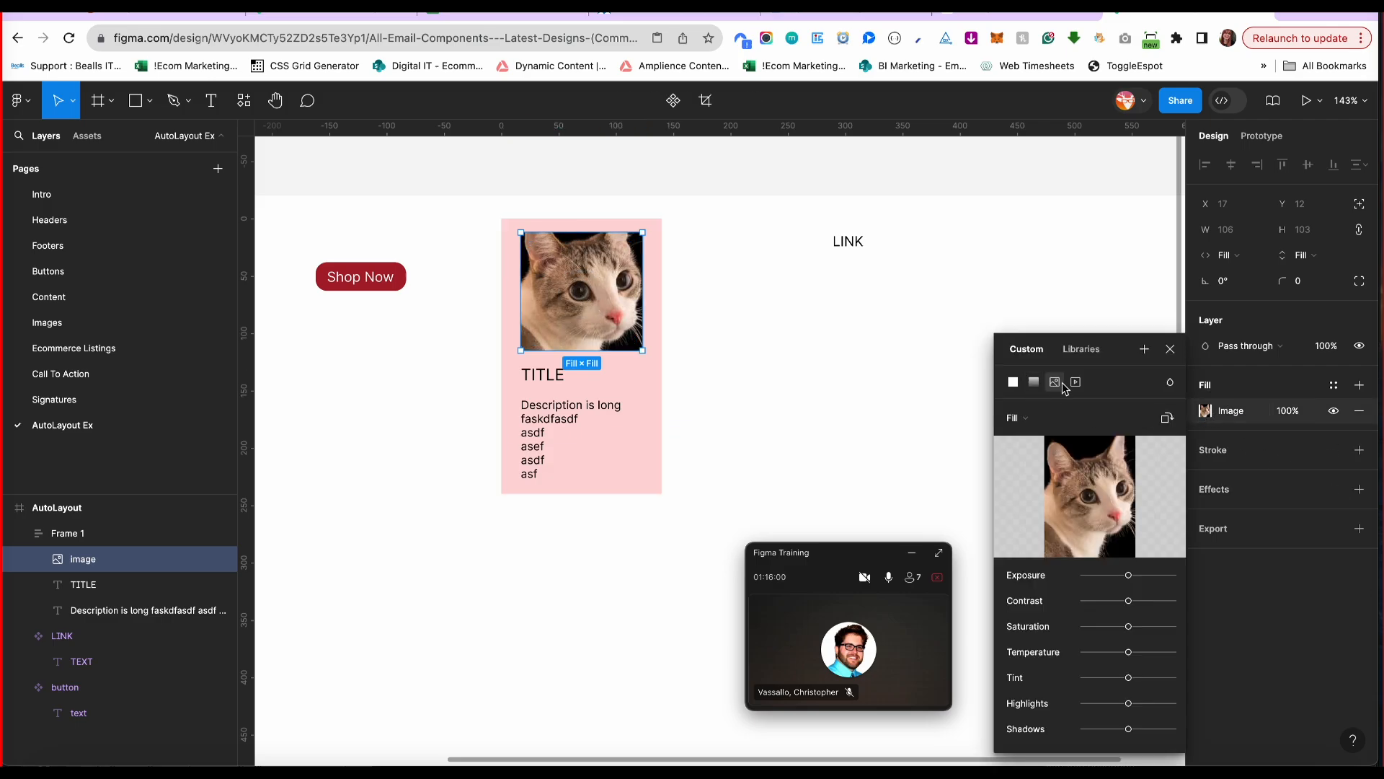
left_click(1018, 425)
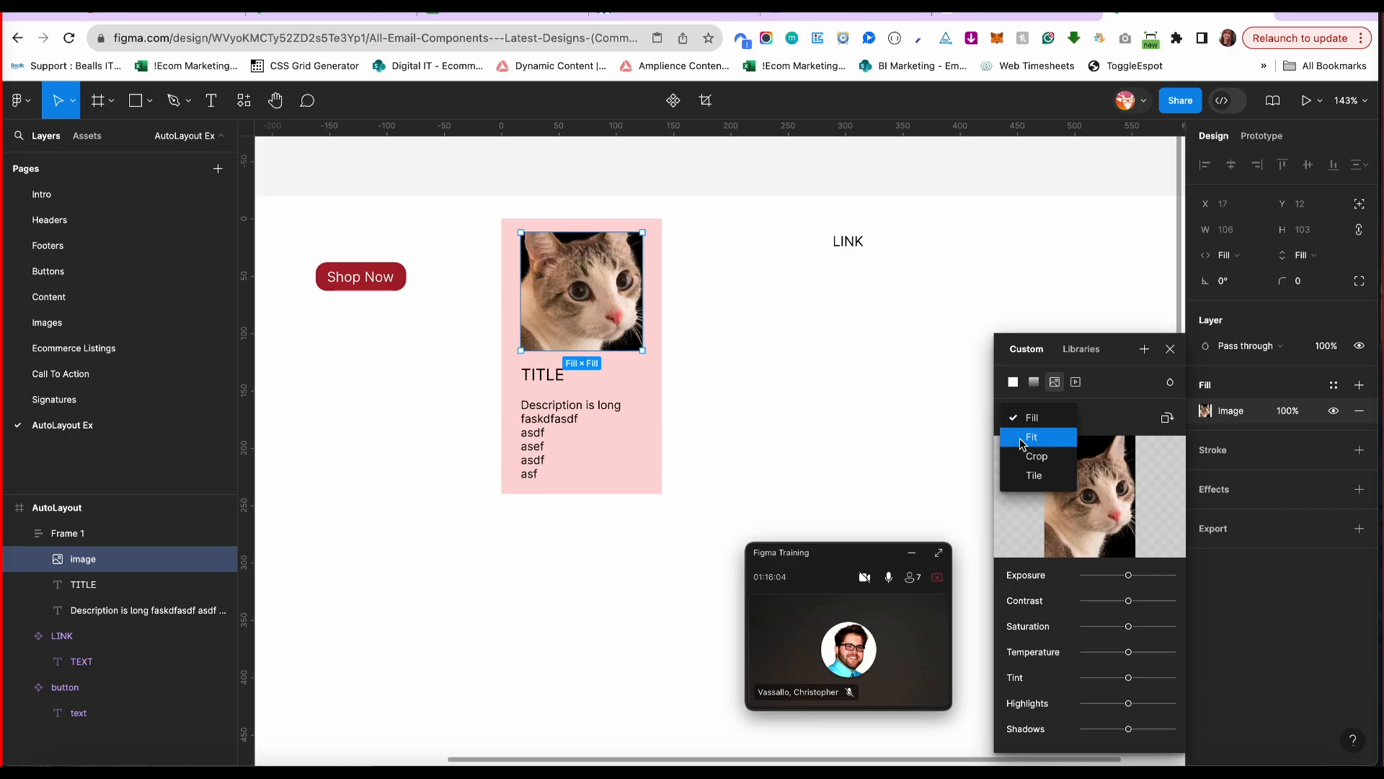
left_click(1020, 437)
Switch the cat photo's fill to Crop and stretch the photo so it covers the whole image area.
left_click(1030, 424)
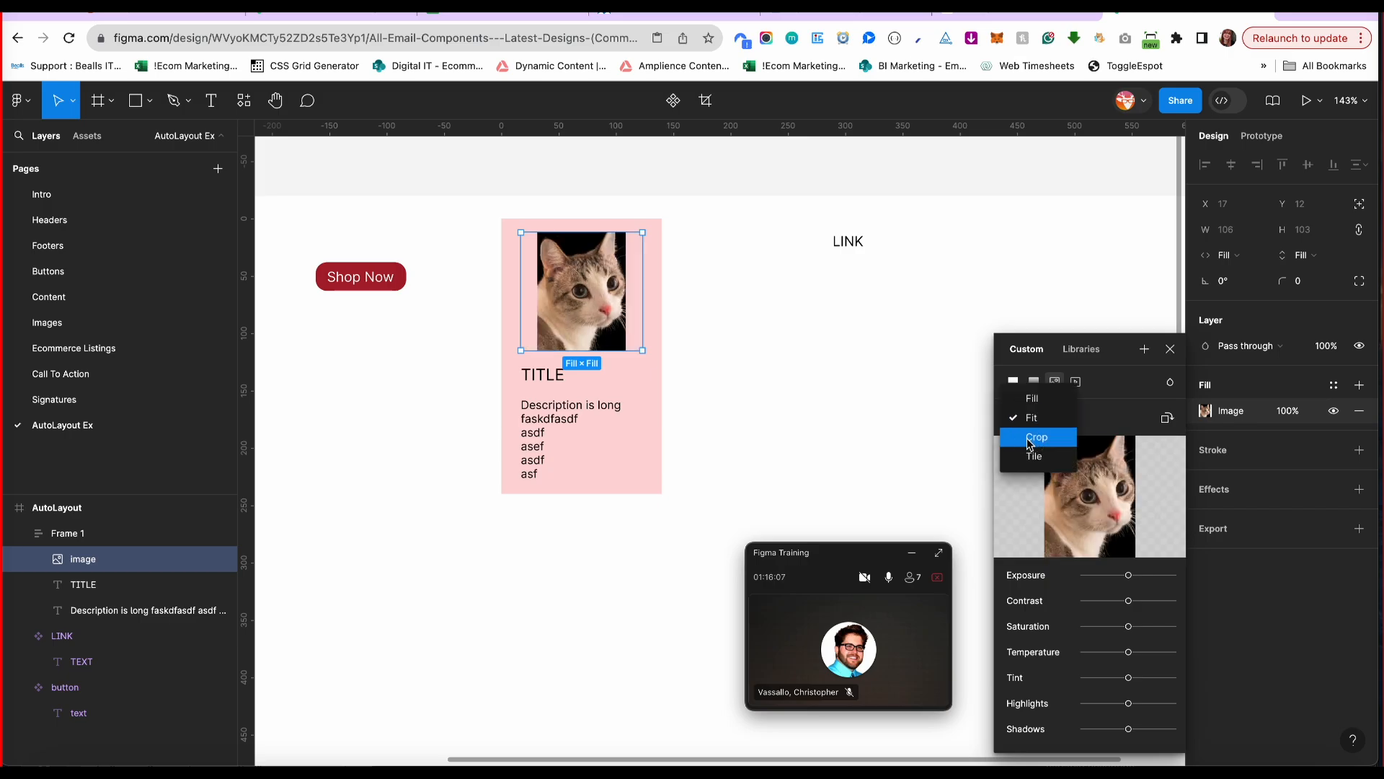
left_click(1036, 436)
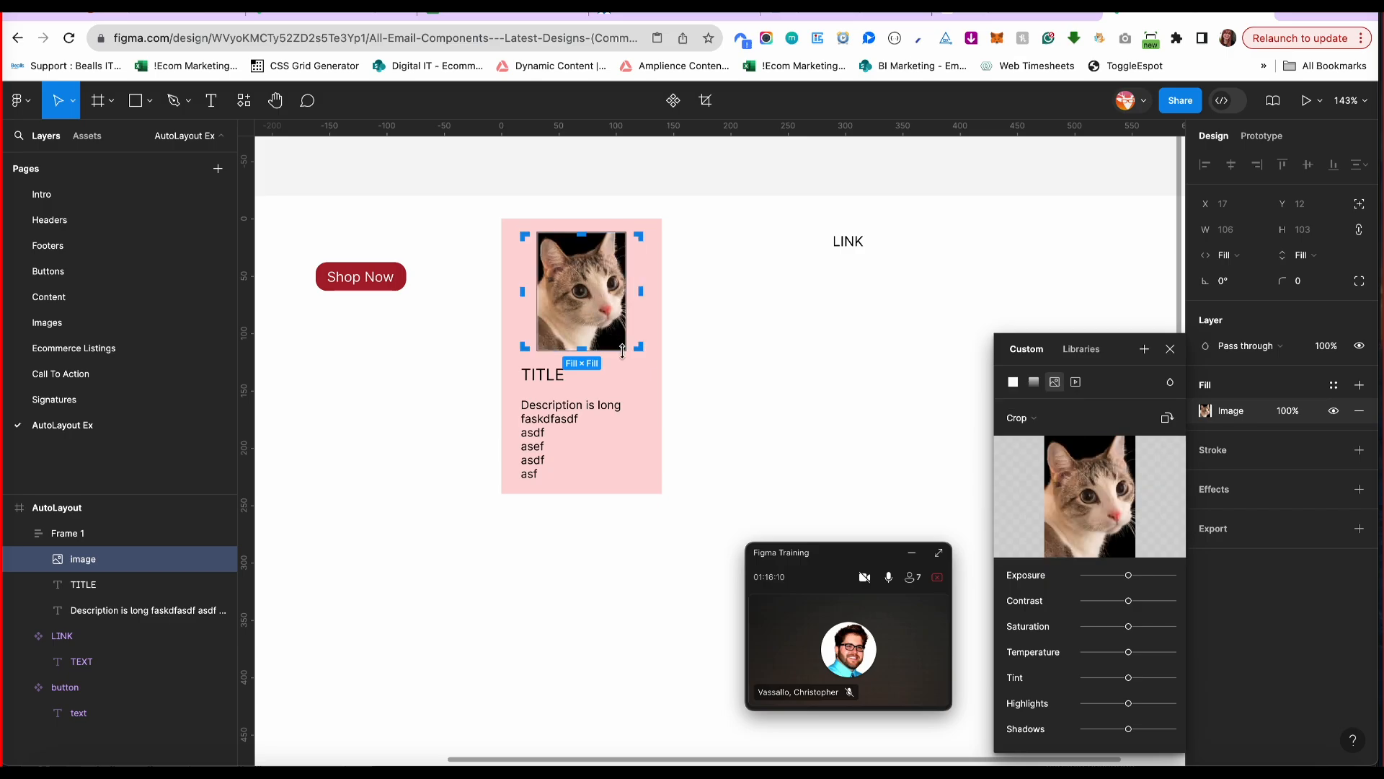
left_click_drag(639, 347, 617, 405)
left_click_drag(626, 313, 677, 314)
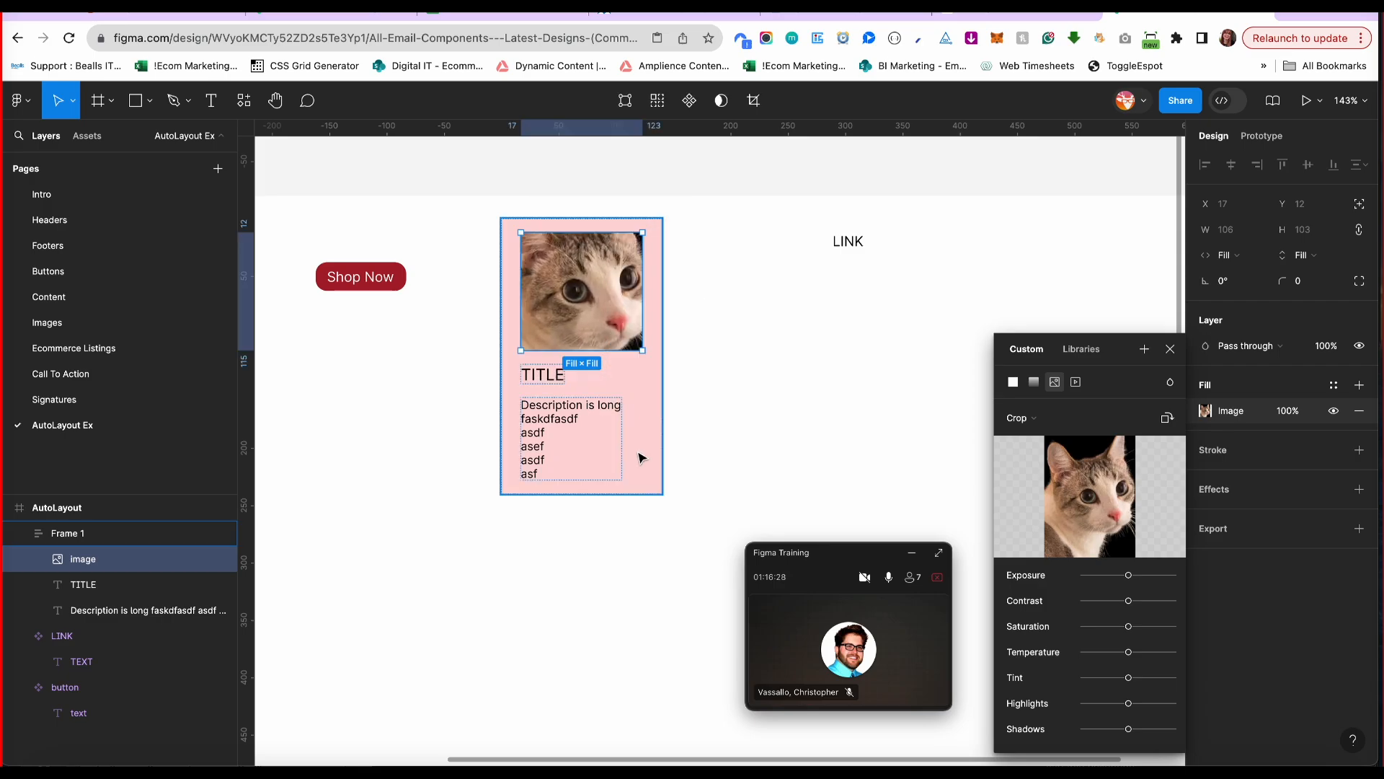
Resize the card frame from its lower corner to about 180 × 259.
left_click(639, 457)
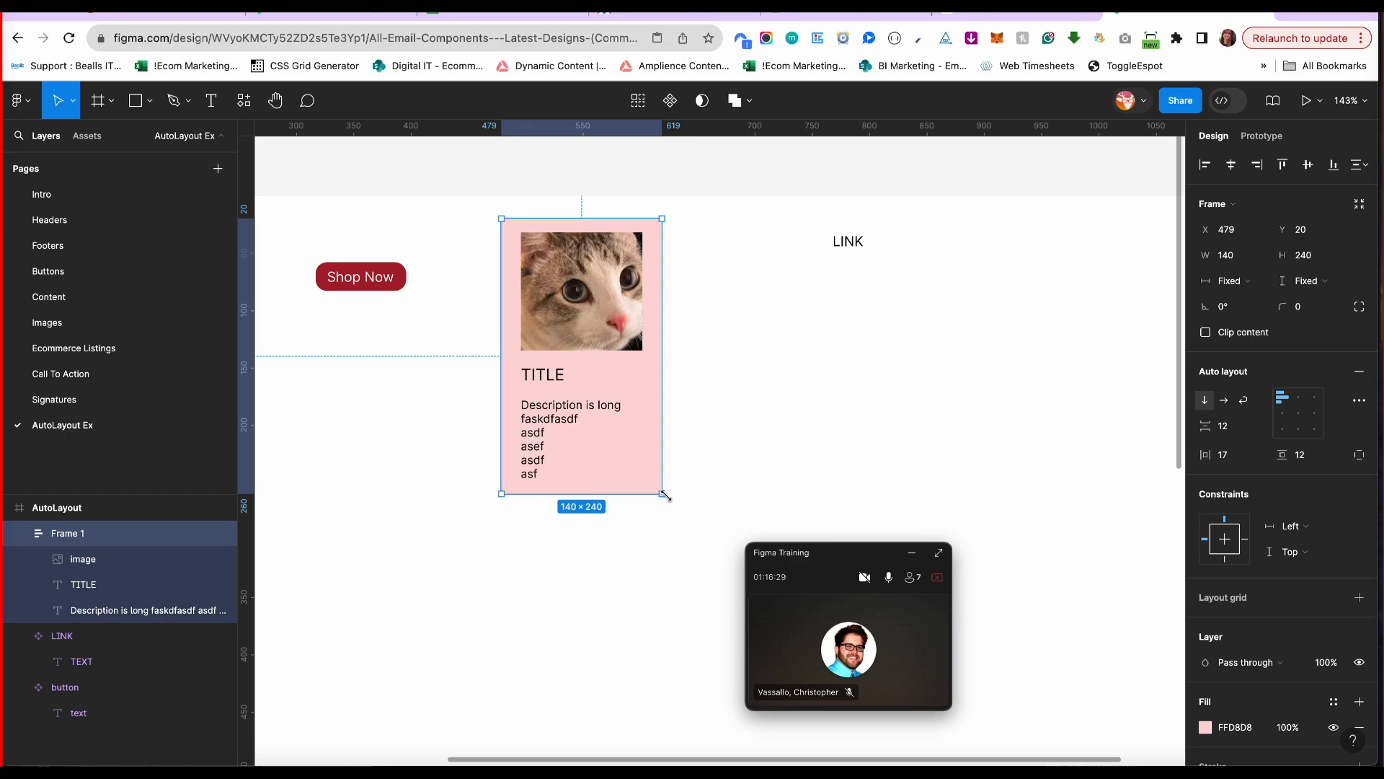
left_click_drag(663, 494, 602, 439)
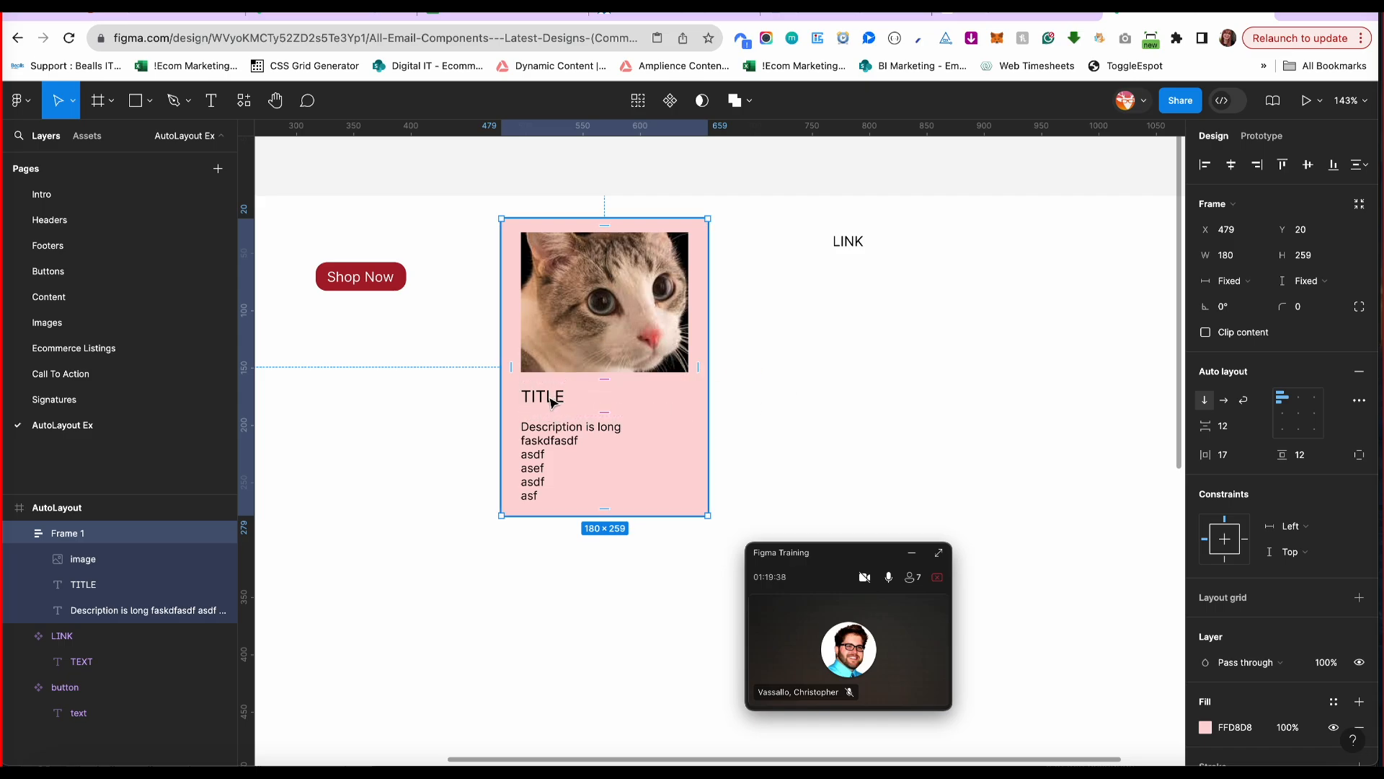
left_click(551, 402)
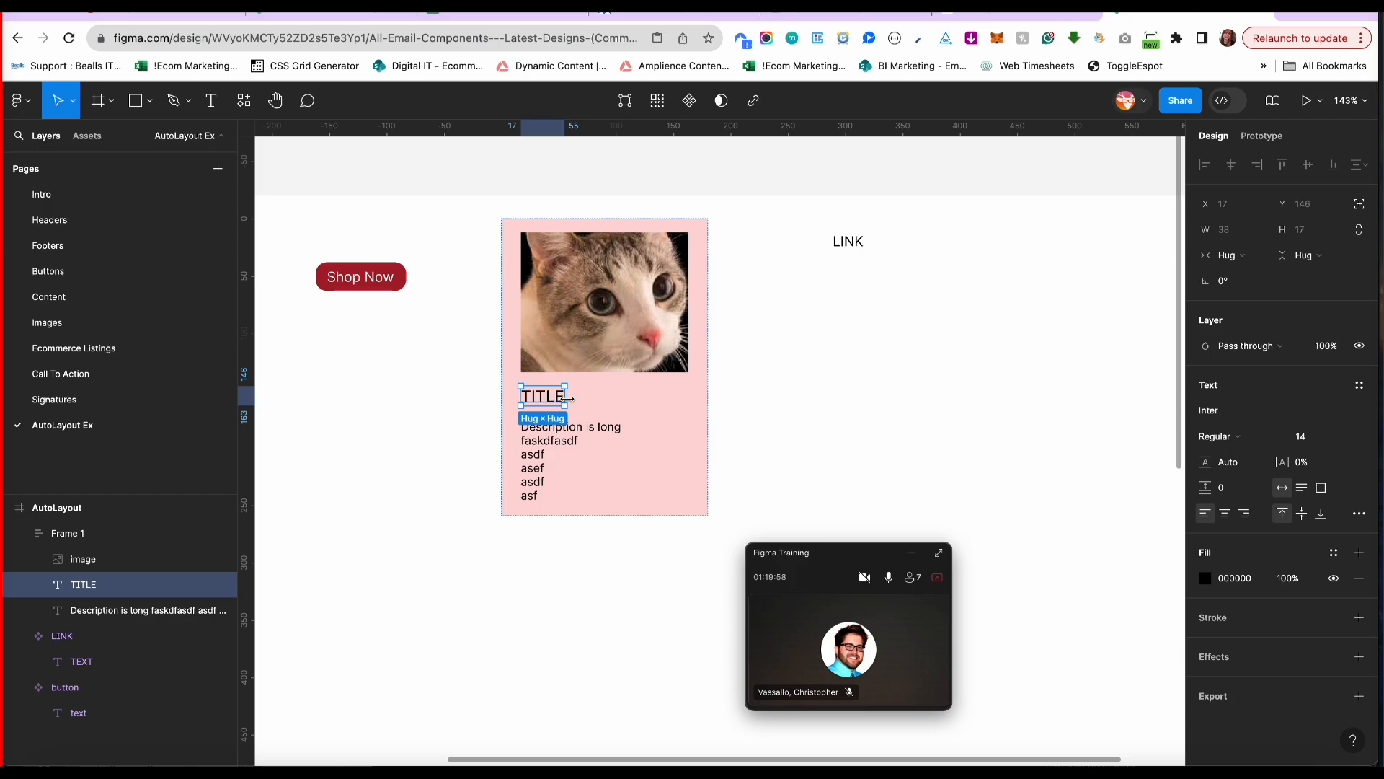
left_click(783, 390)
left_click(508, 238)
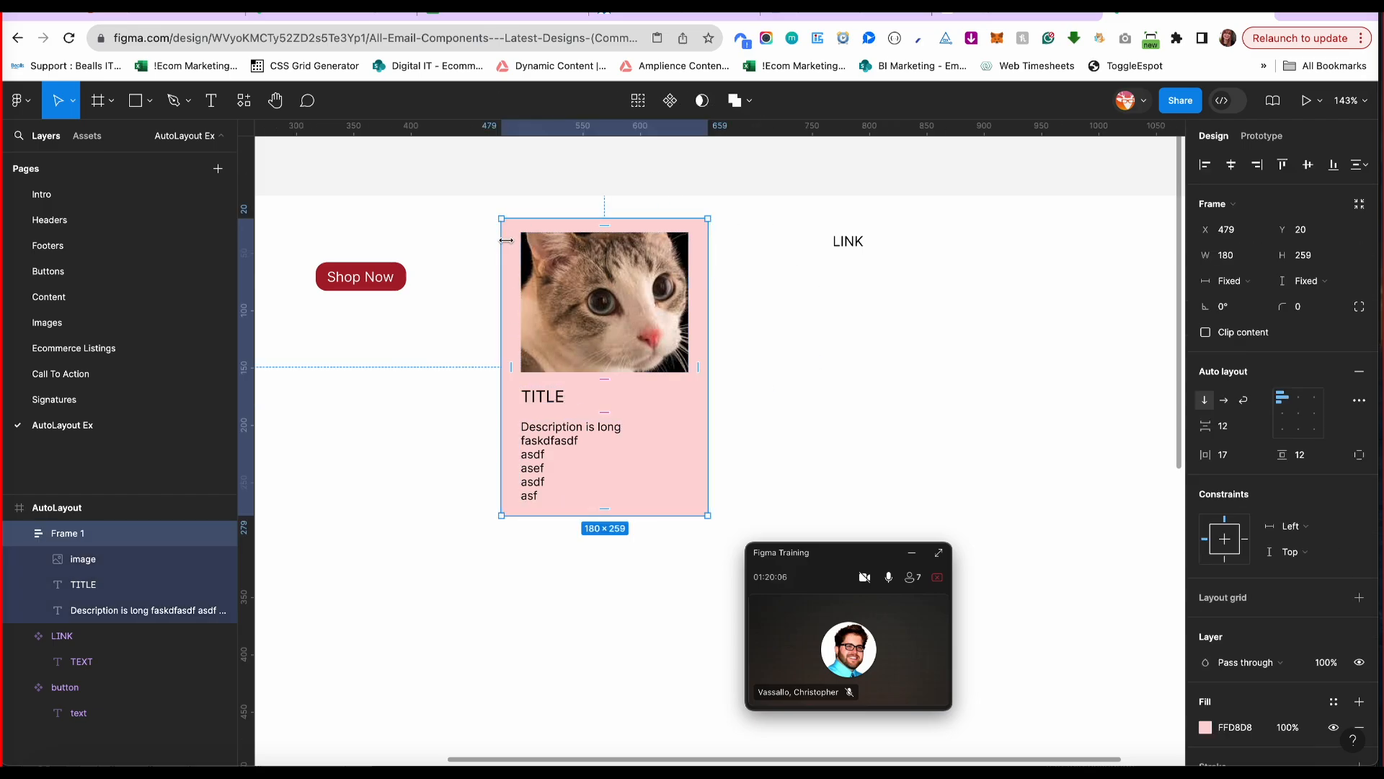
Extend the card's title text to "TITLE type type type type type".
left_click(540, 401)
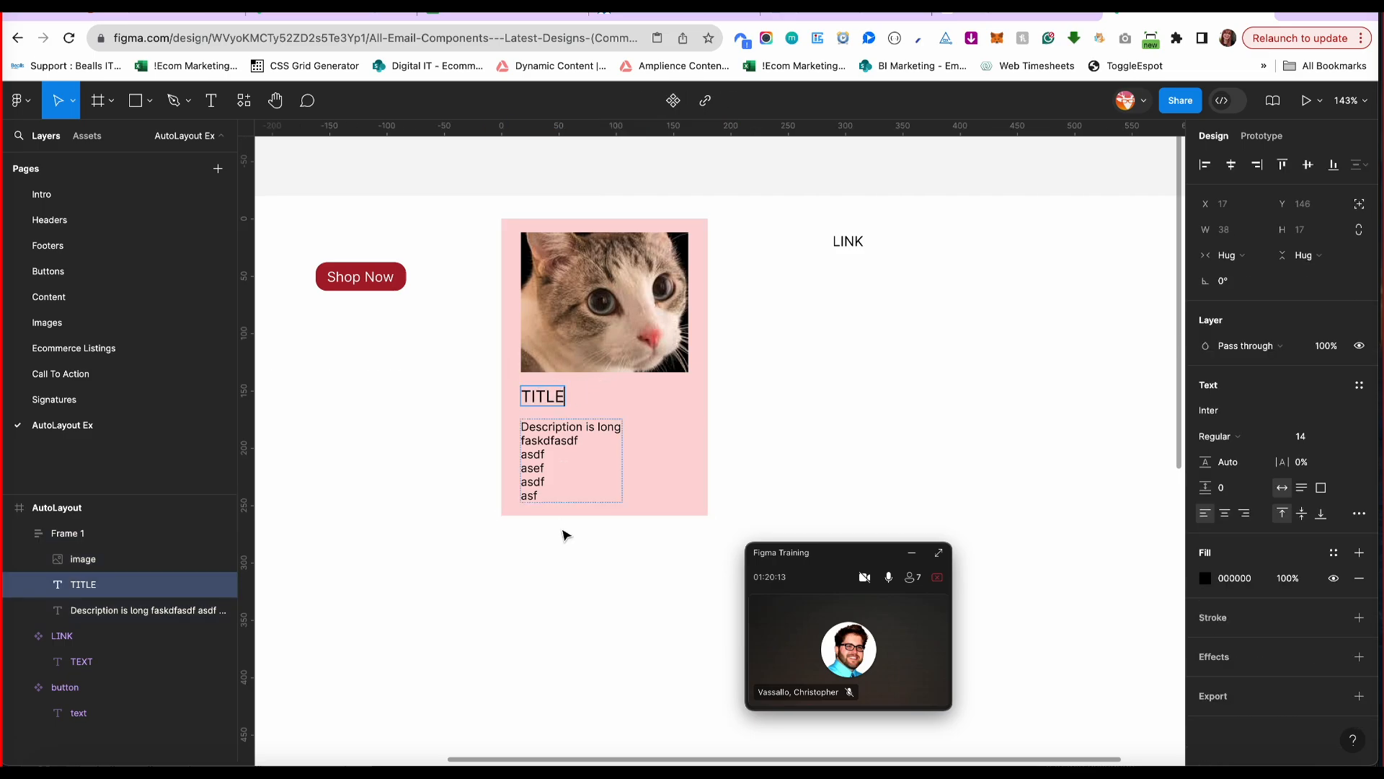
type("type")
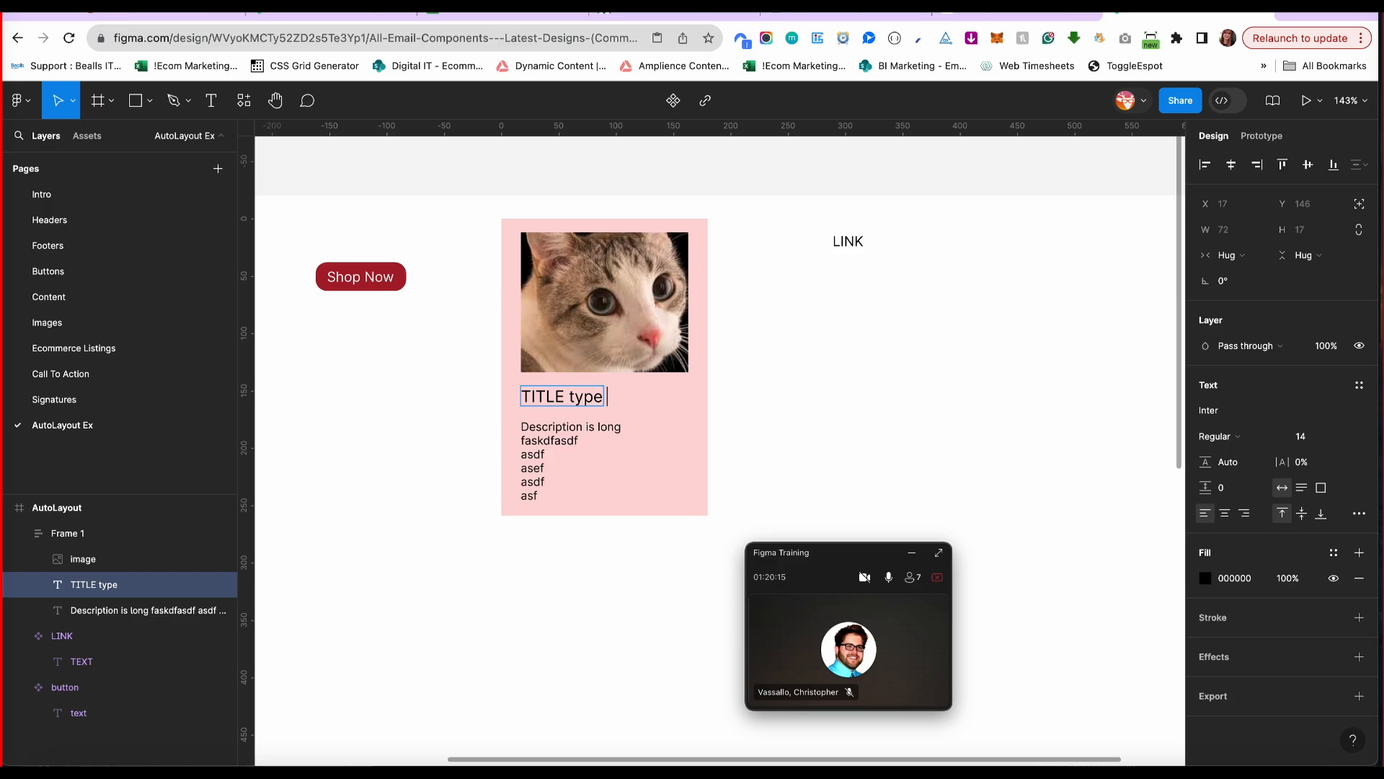
type(" type type type t")
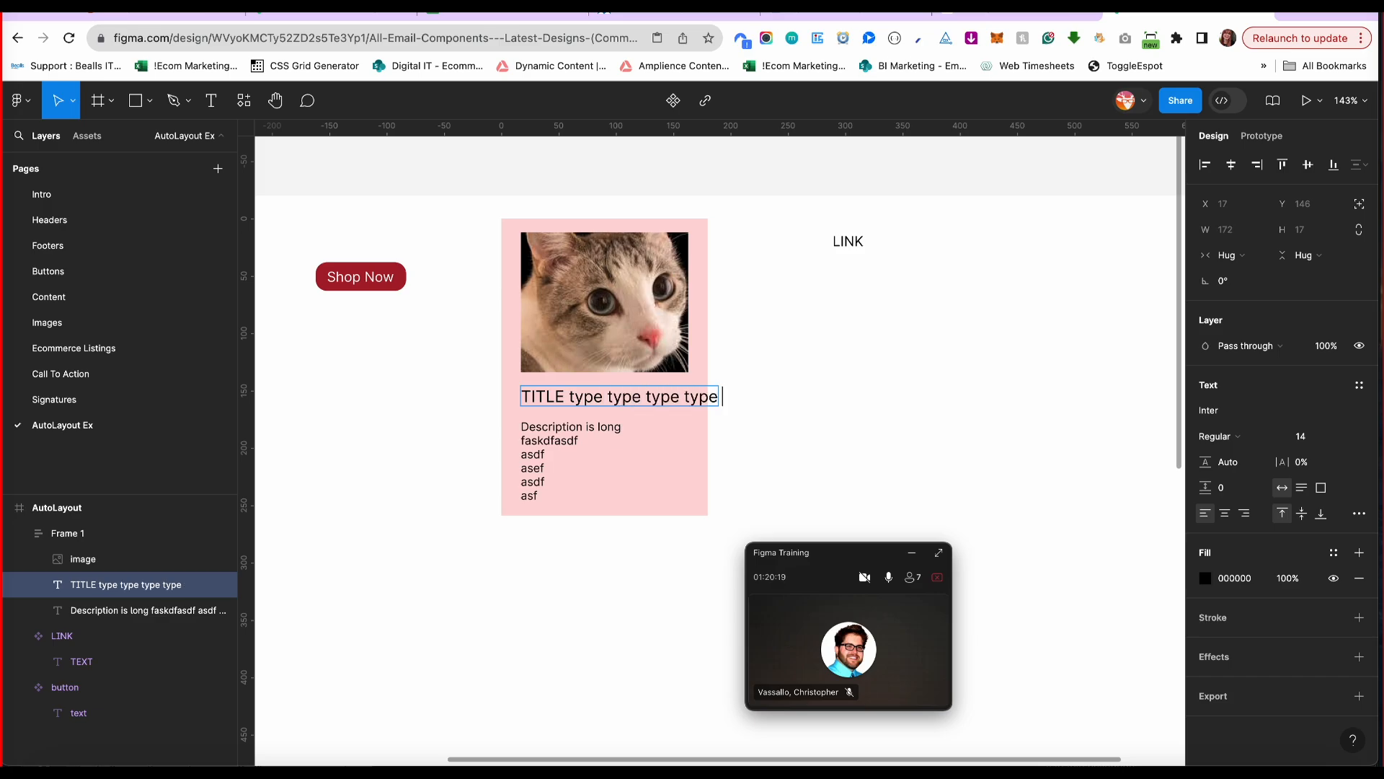
type("ype")
key("Escape")
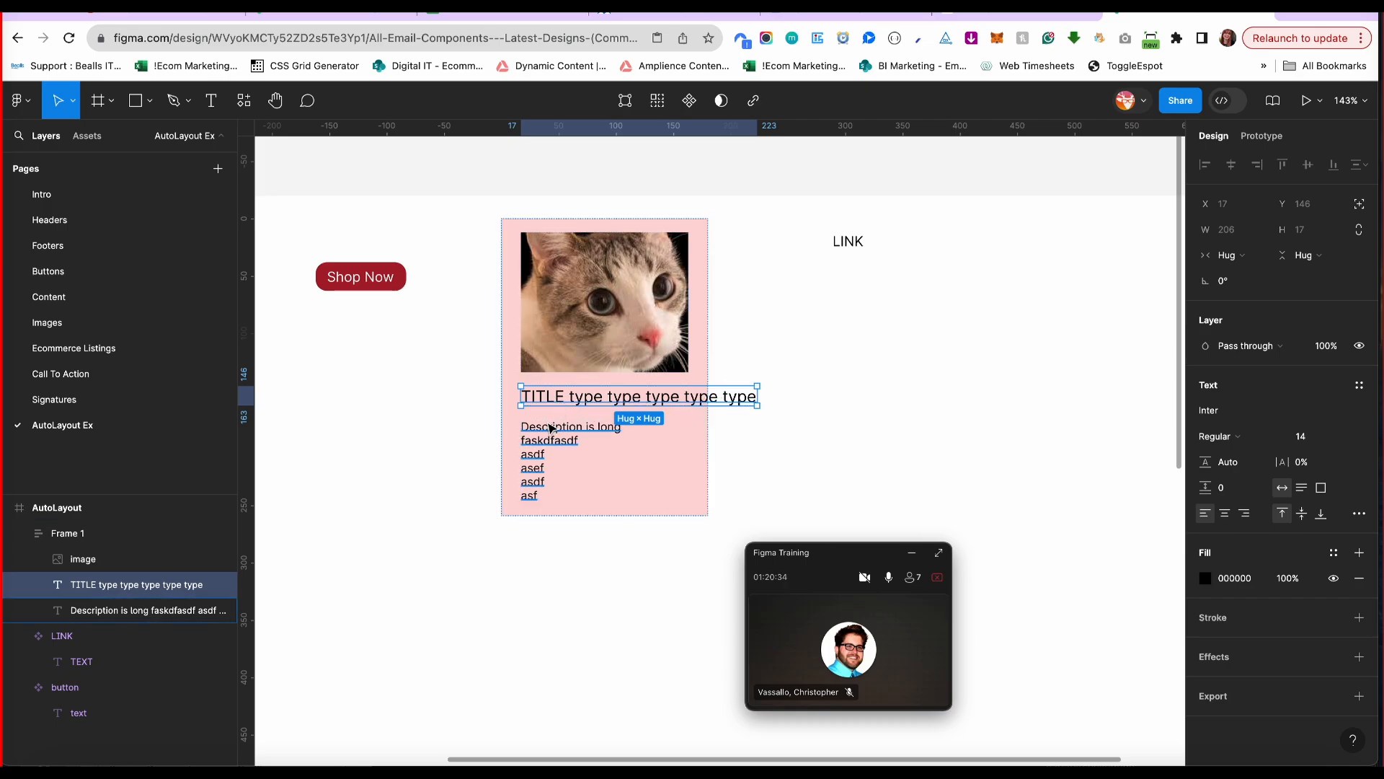
Delete the repeated "type" words from the title, leaving only "TITLE".
double_click(582, 397)
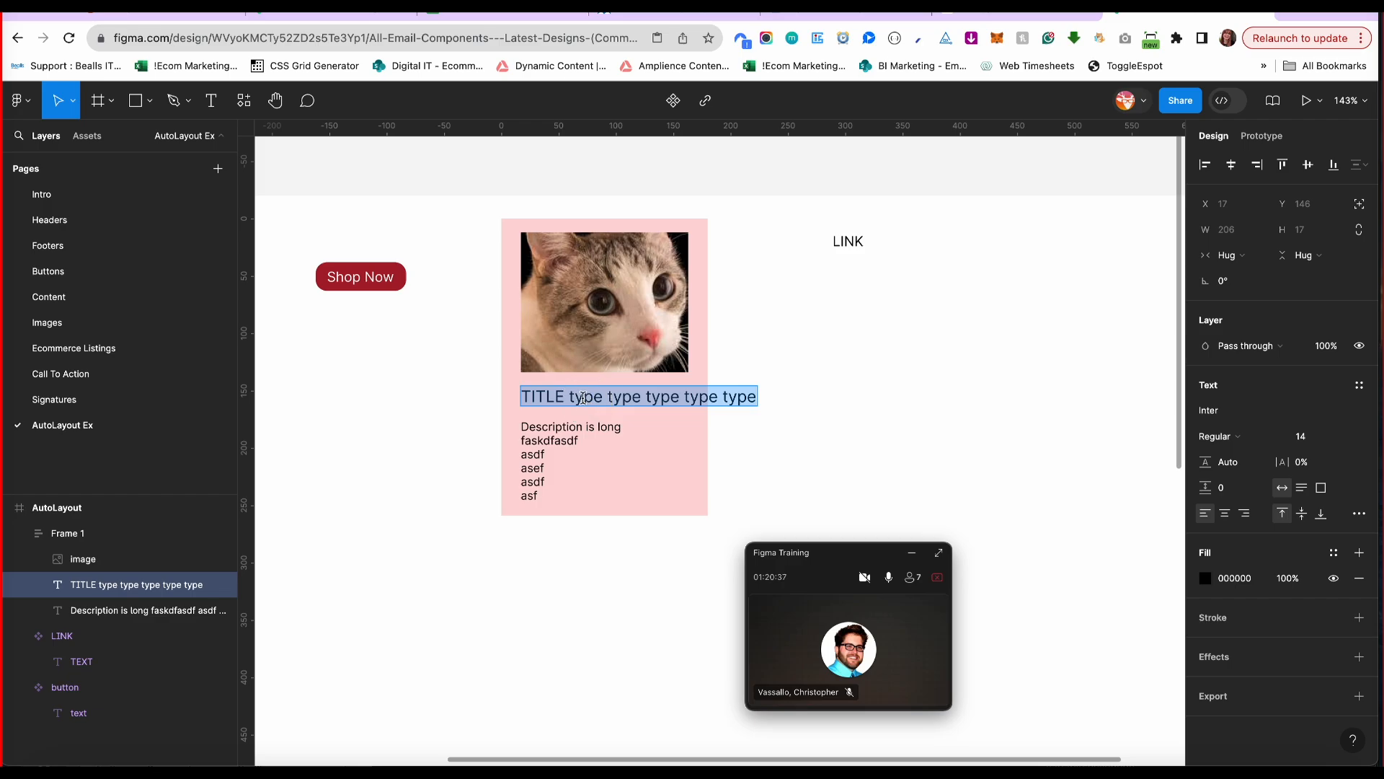
left_click(582, 398)
left_click_drag(570, 397, 771, 395)
key("BackSpace")
left_click(821, 384)
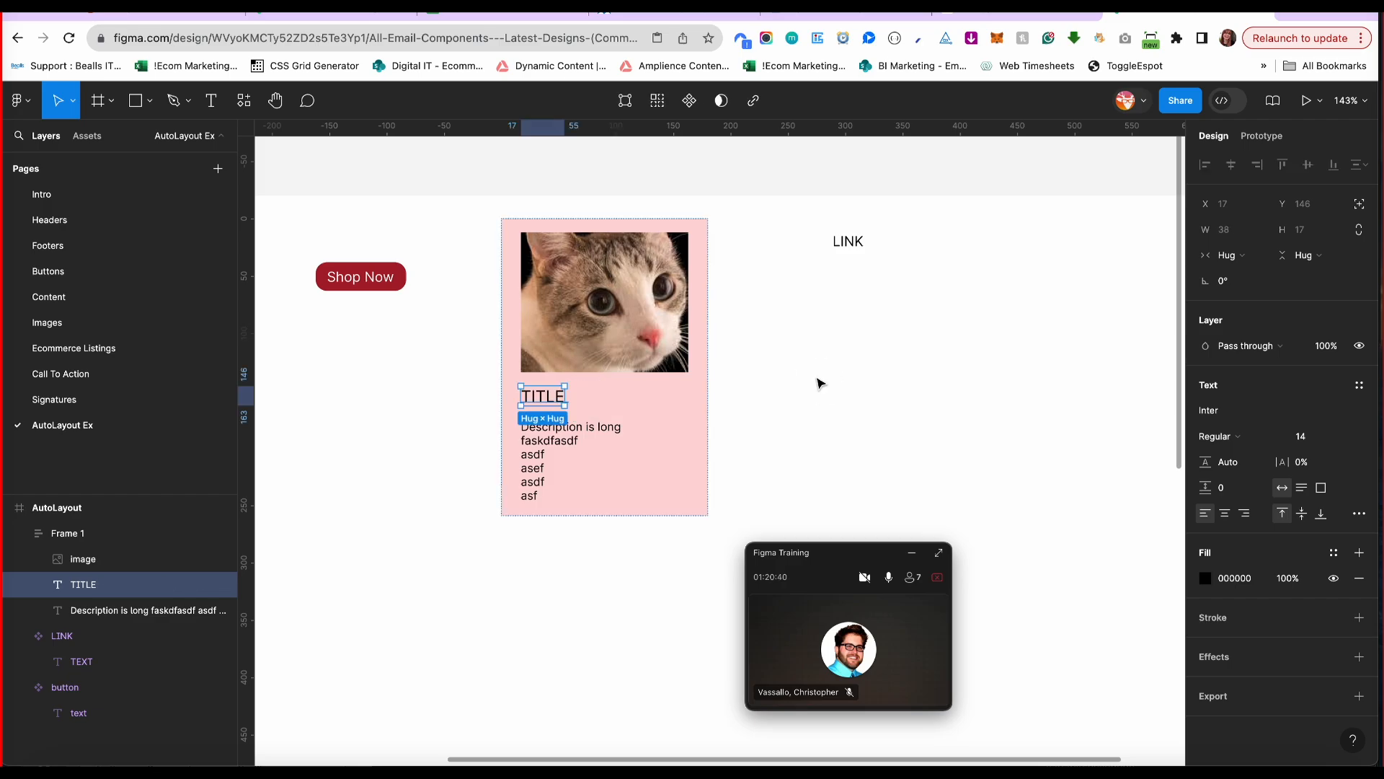
Set the horizontal resizing of the card's title text to Fill container.
left_click(778, 408)
left_click(546, 399)
left_click(510, 462)
left_click(559, 400)
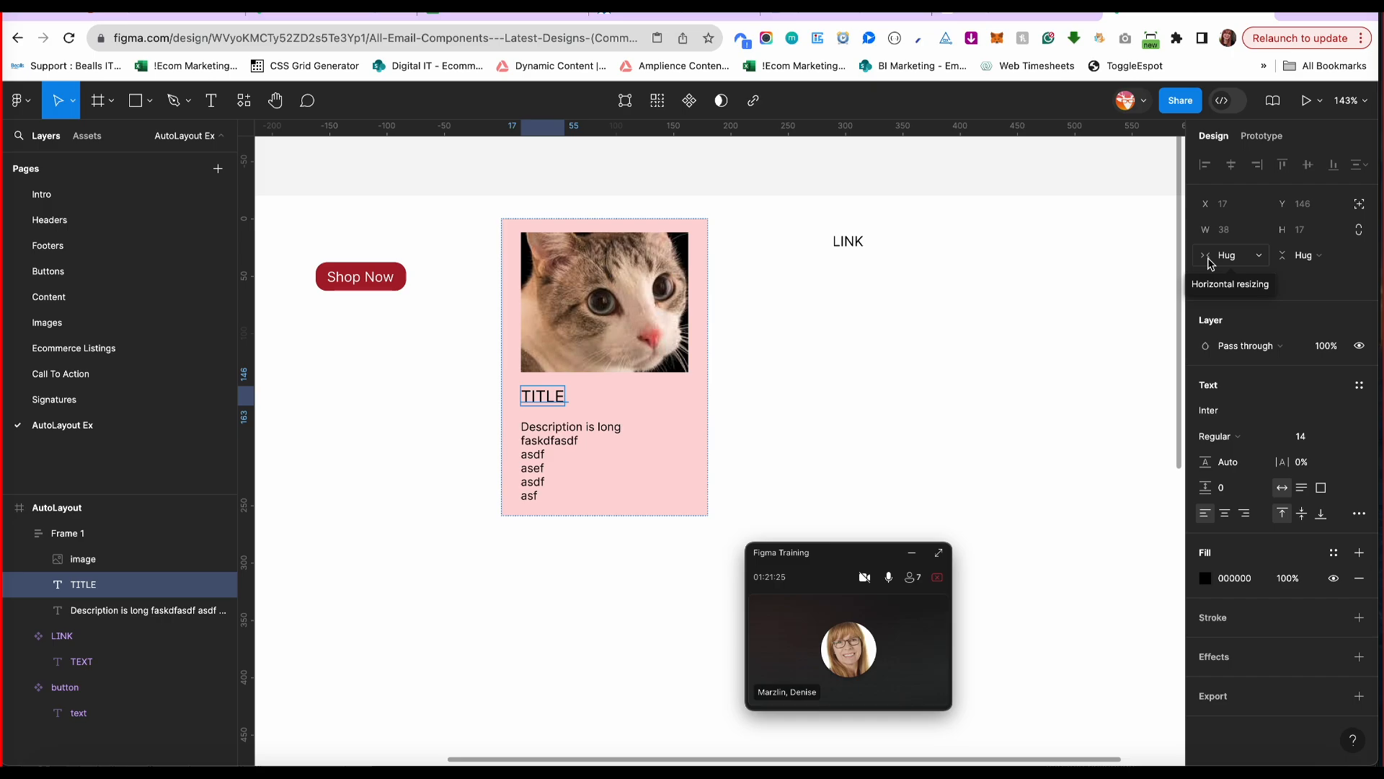
left_click(1260, 261)
left_click(1241, 274)
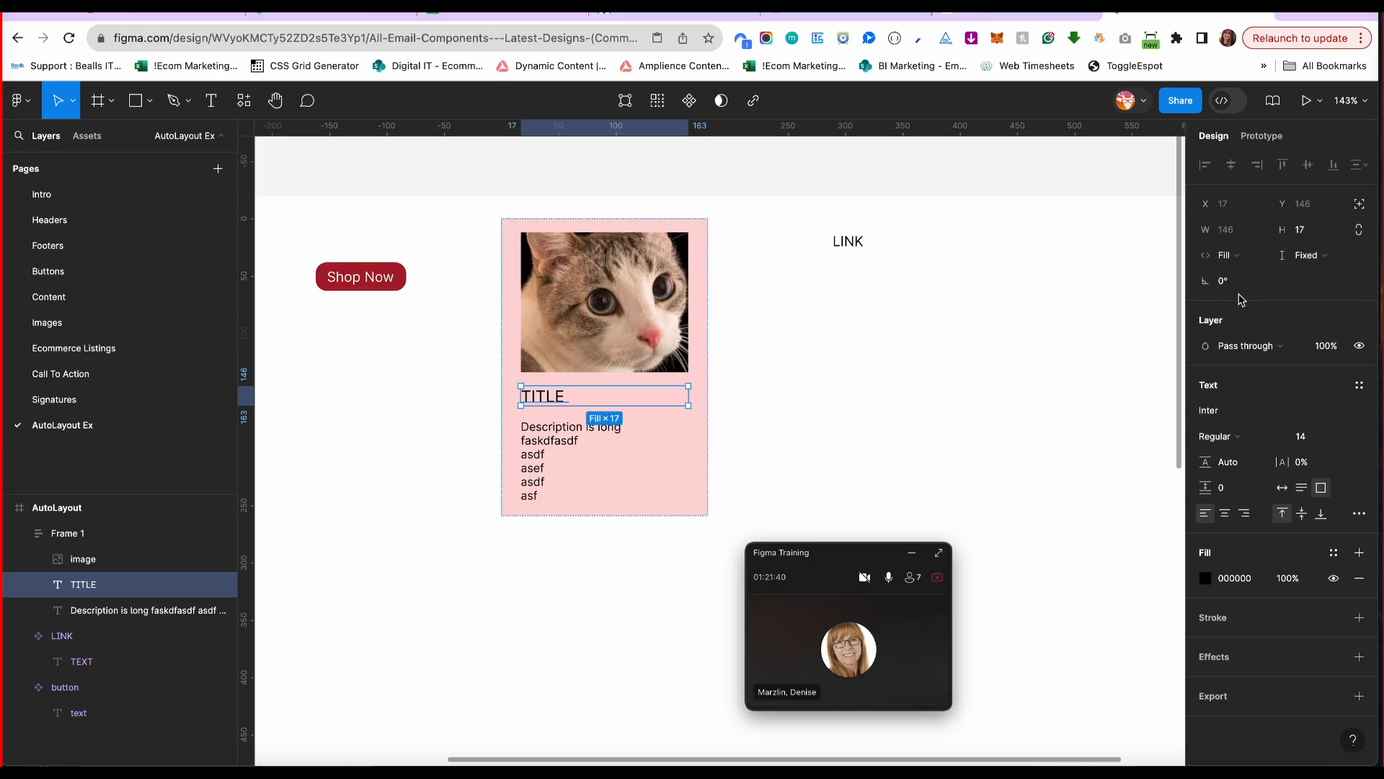
key("Escape")
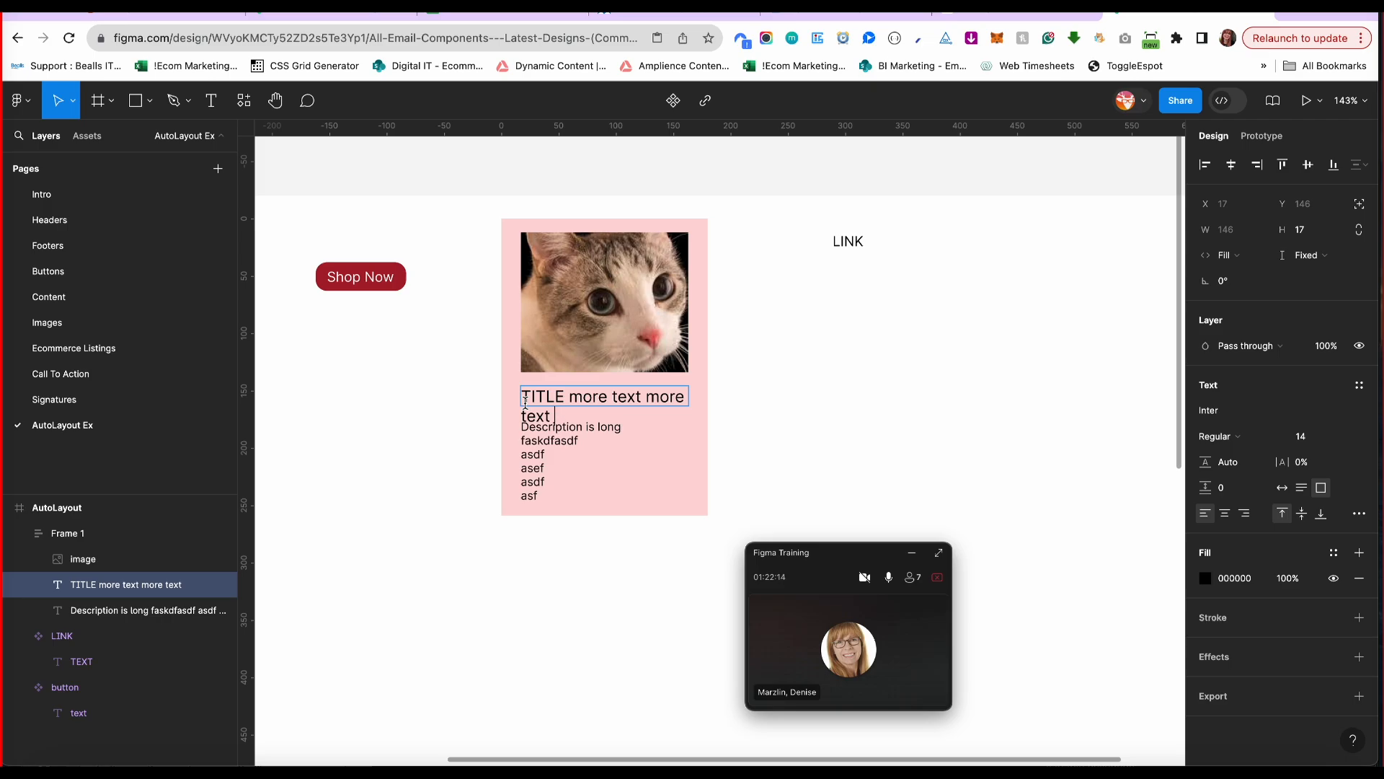
Shorten the card's title text to "TITLE more" and finish editing it.
key("BackSpace")
key("BackSpace")
key("BackSpace")
key("BackSpace")
key("BackSpace")
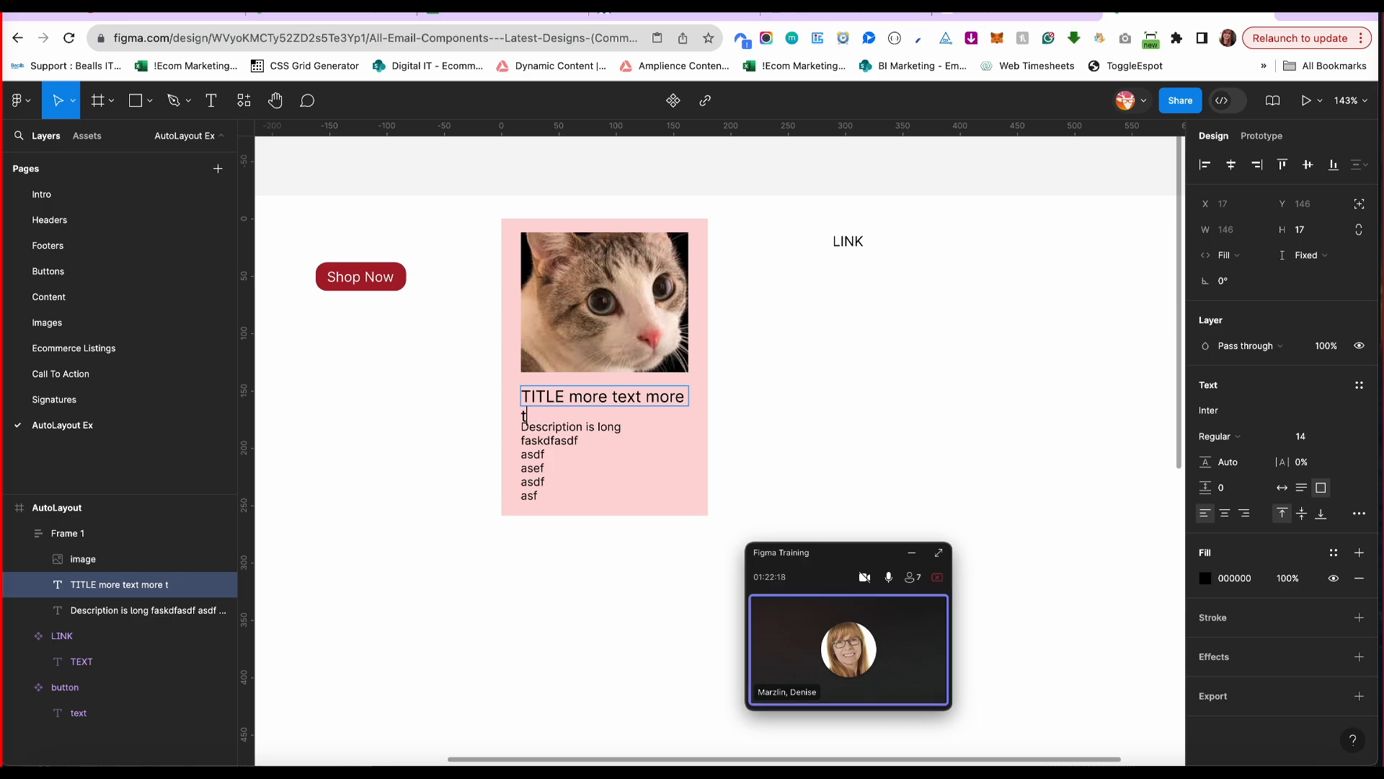
key("BackSpace")
key("BackSpace")
key("BackSpace")
key("BackSpace")
key("BackSpace")
key("BackSpace")
key("BackSpace")
key("BackSpace")
key("BackSpace")
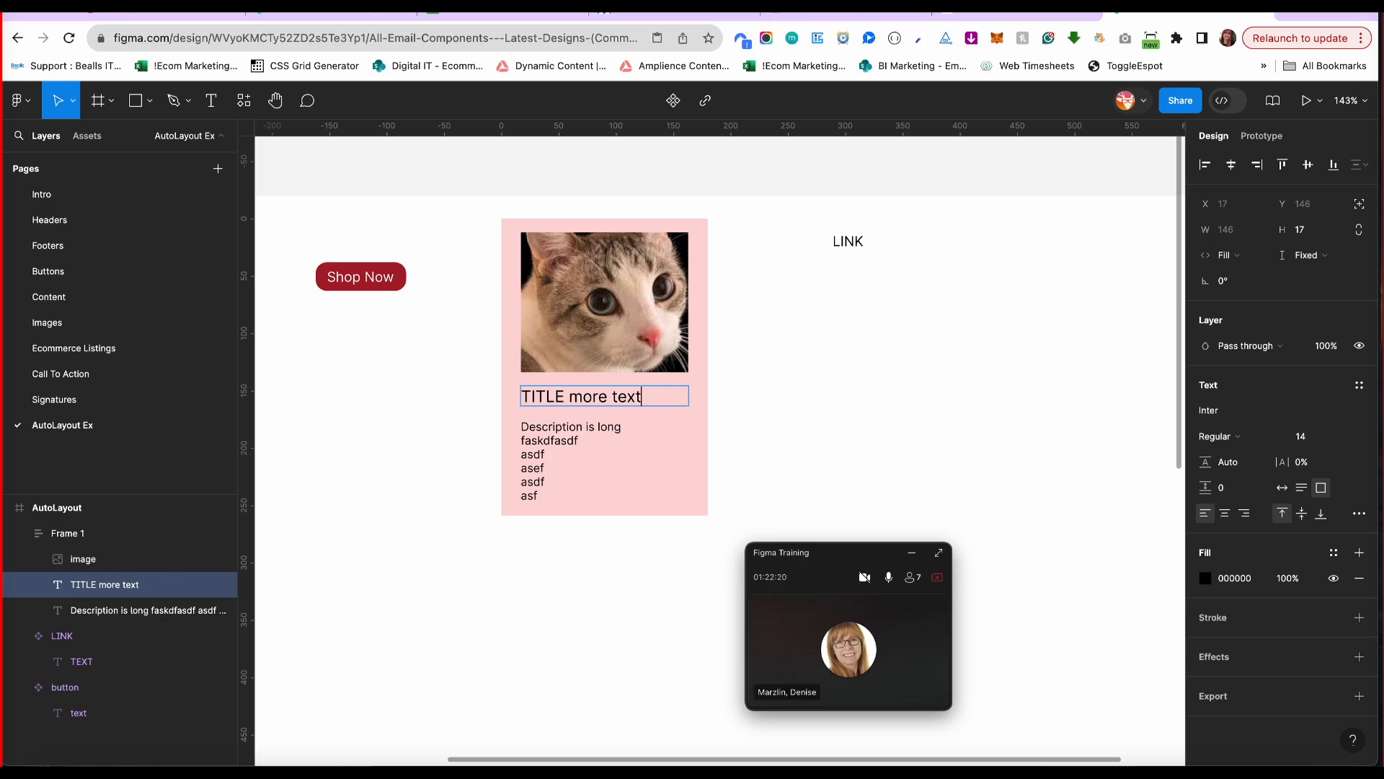
key("BackSpace")
key("Escape")
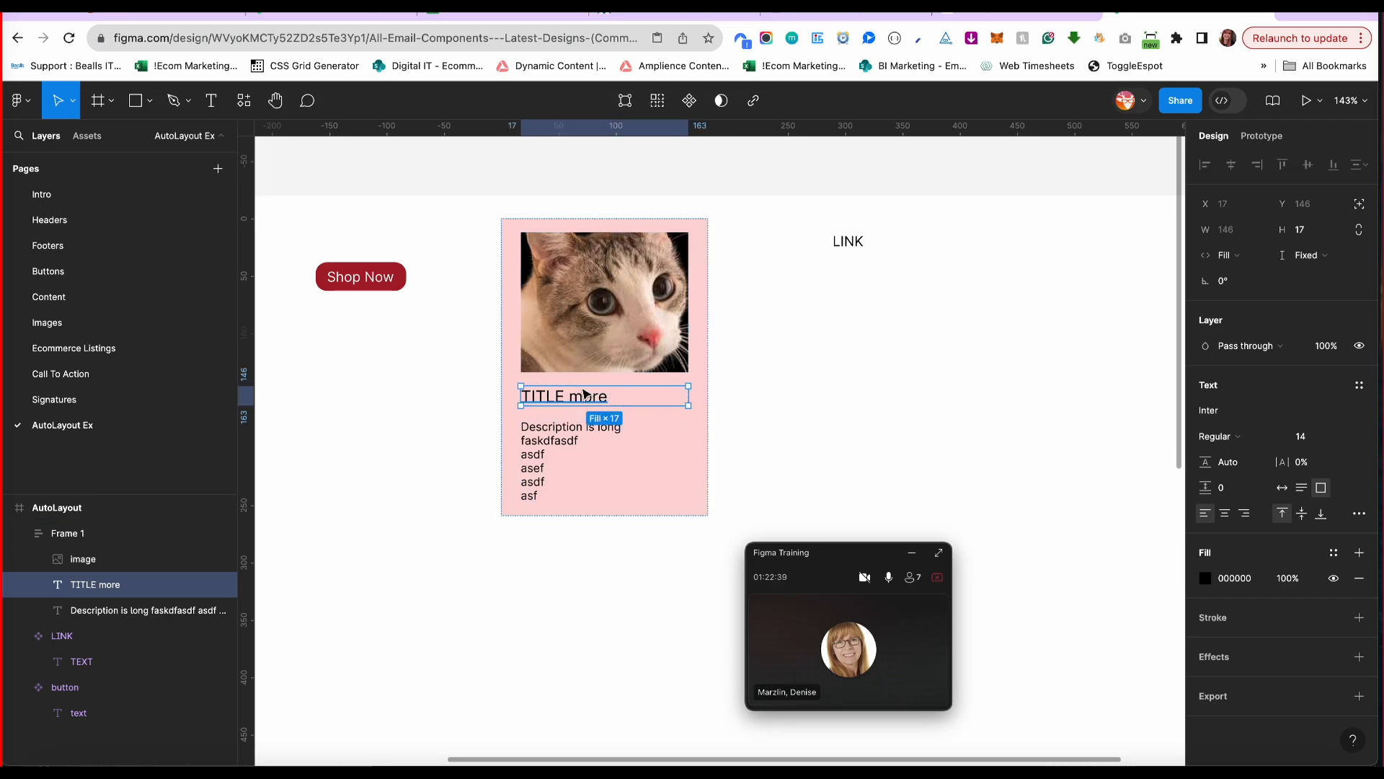
Set the vertical resizing of the card's title text to Hug contents.
left_click(1311, 256)
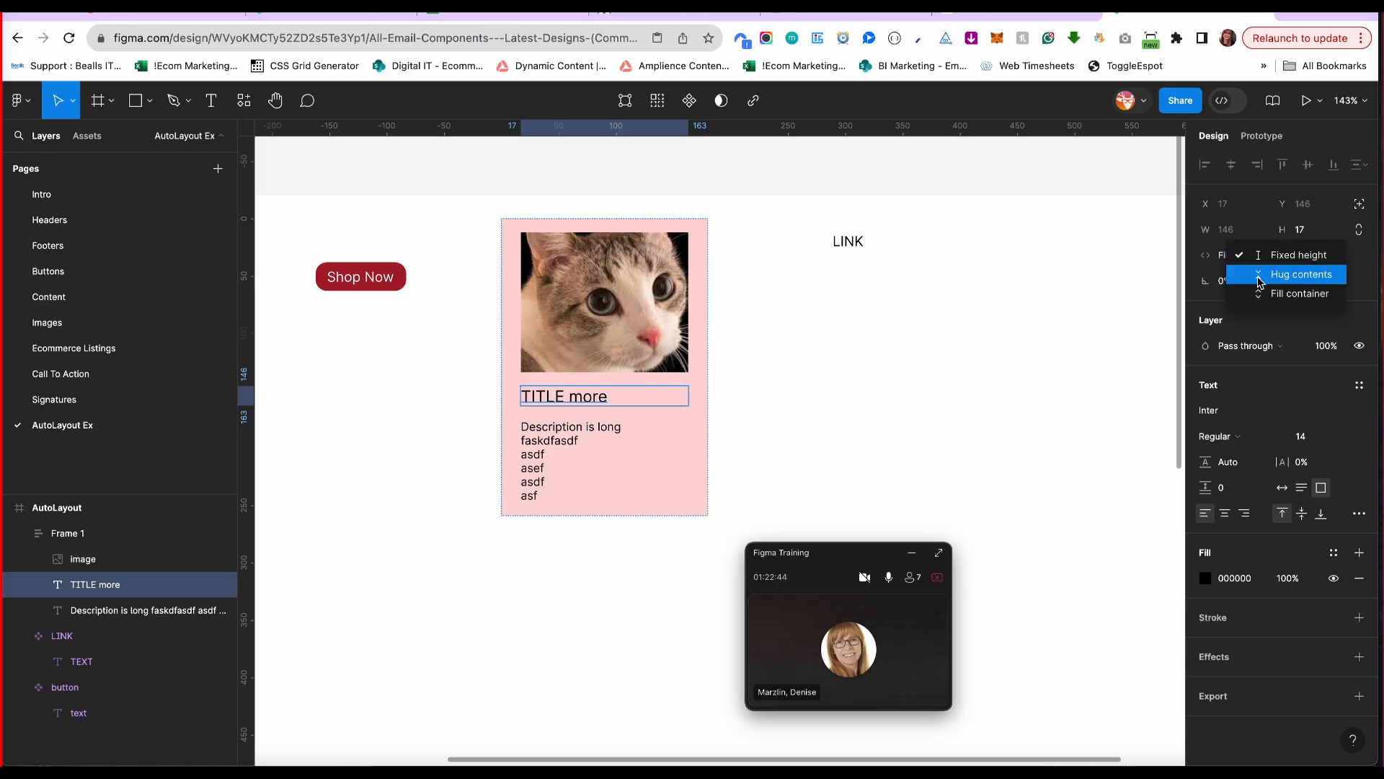
left_click(1269, 275)
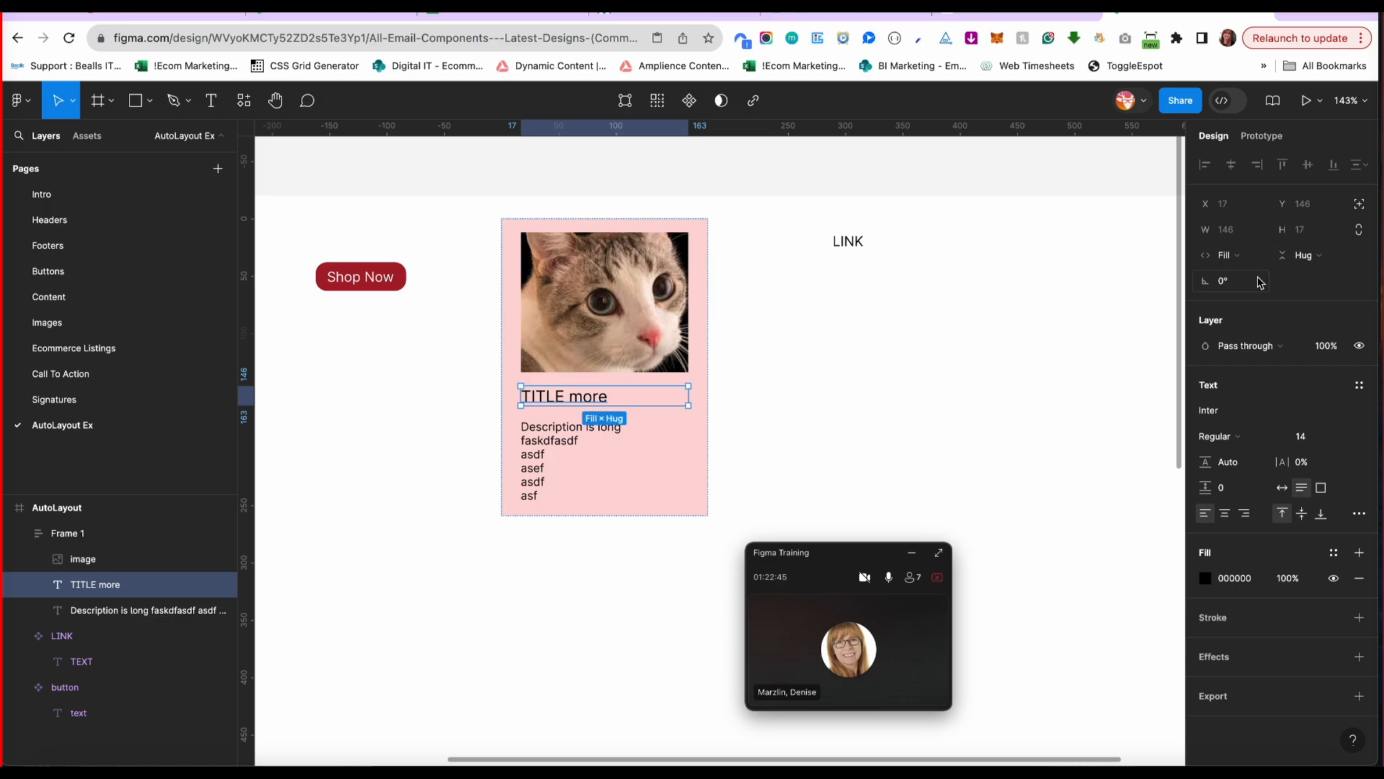
Extend the card's title text to read "TITLE more text more see mee?".
double_click(608, 396)
left_click(609, 397)
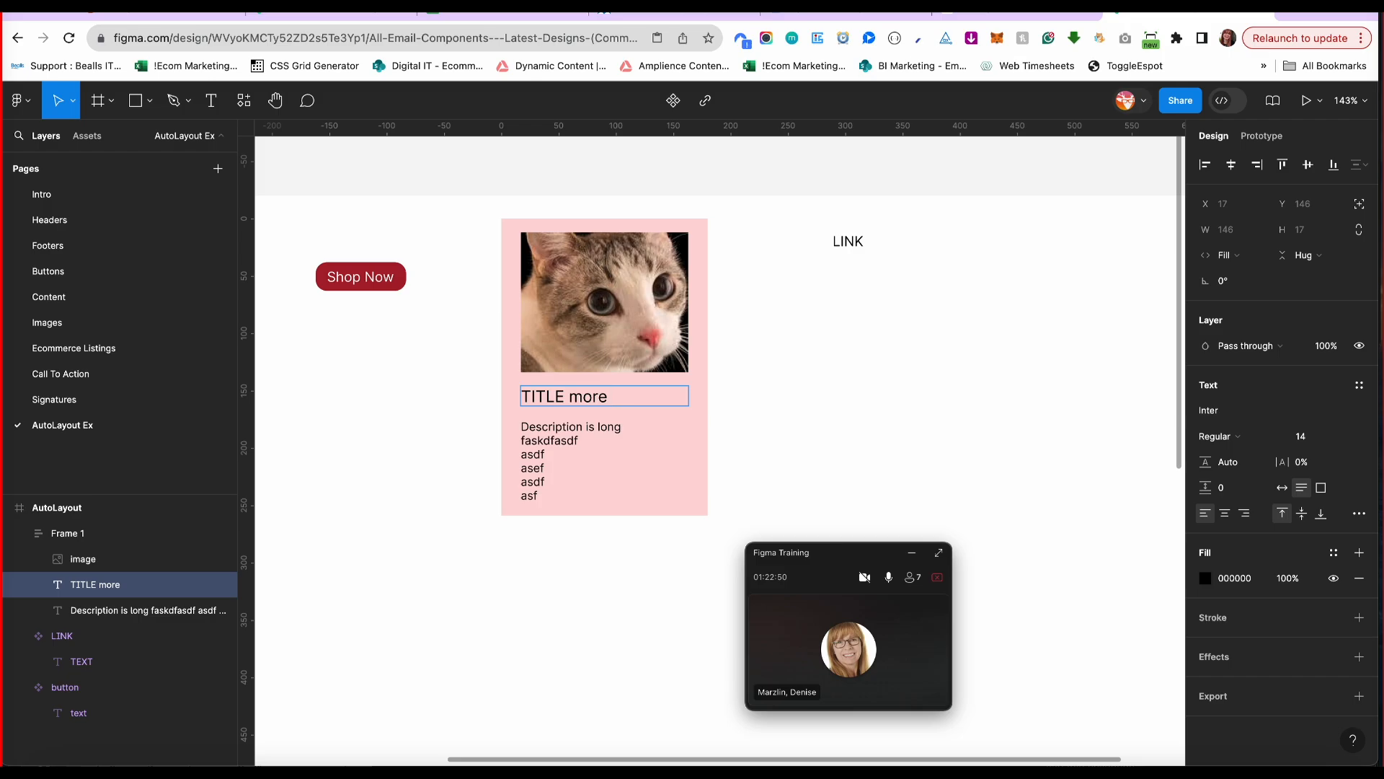
type("text more te")
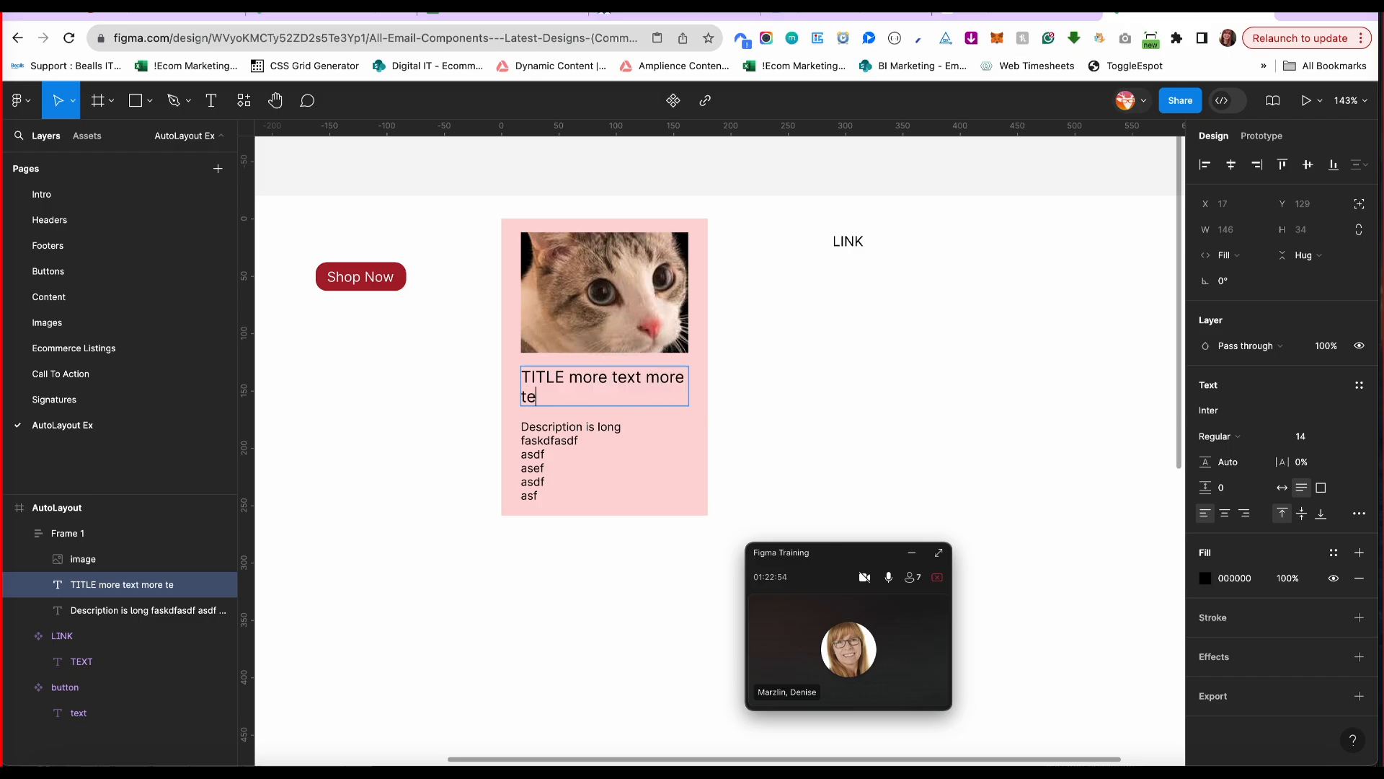
type("xt")
key("BackSpace")
key("BackSpace")
key("BackSpace")
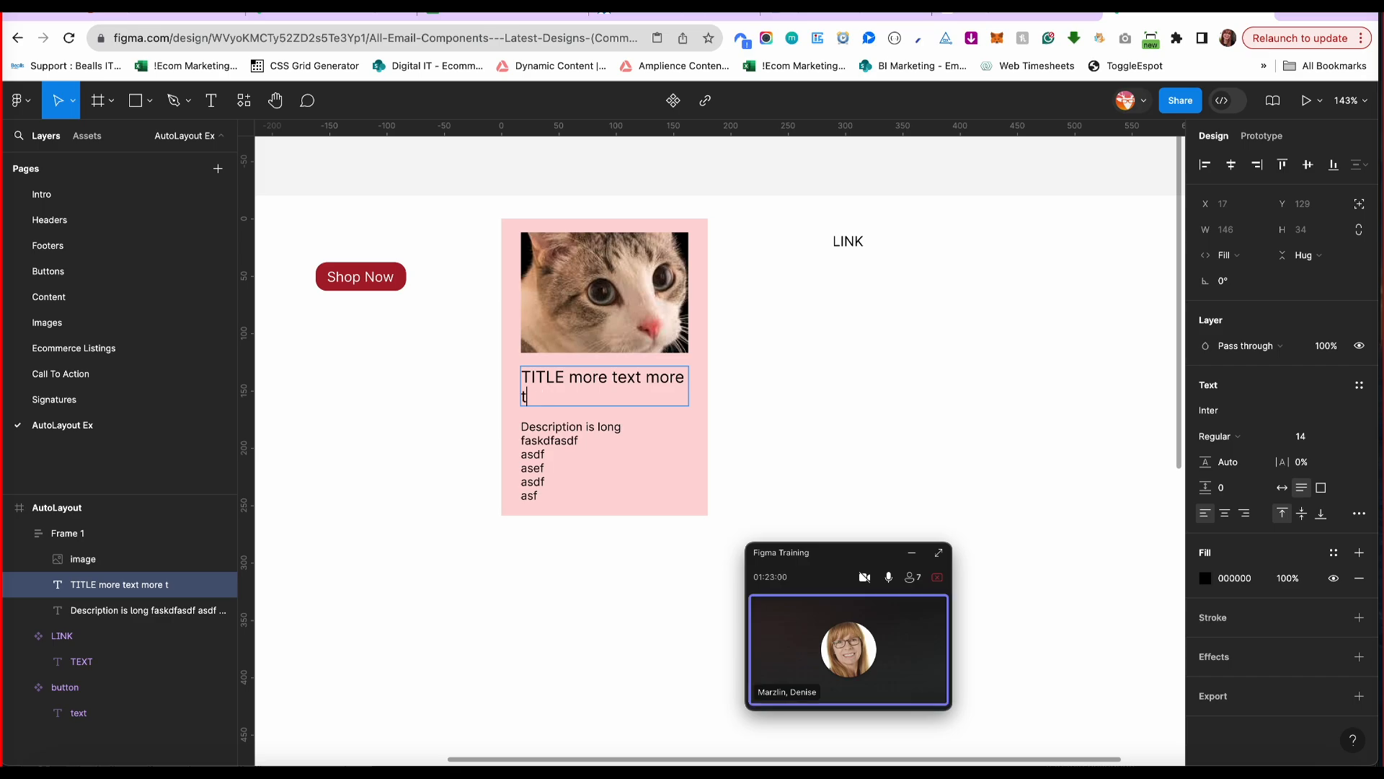
key("BackSpace")
key("BackSpace")
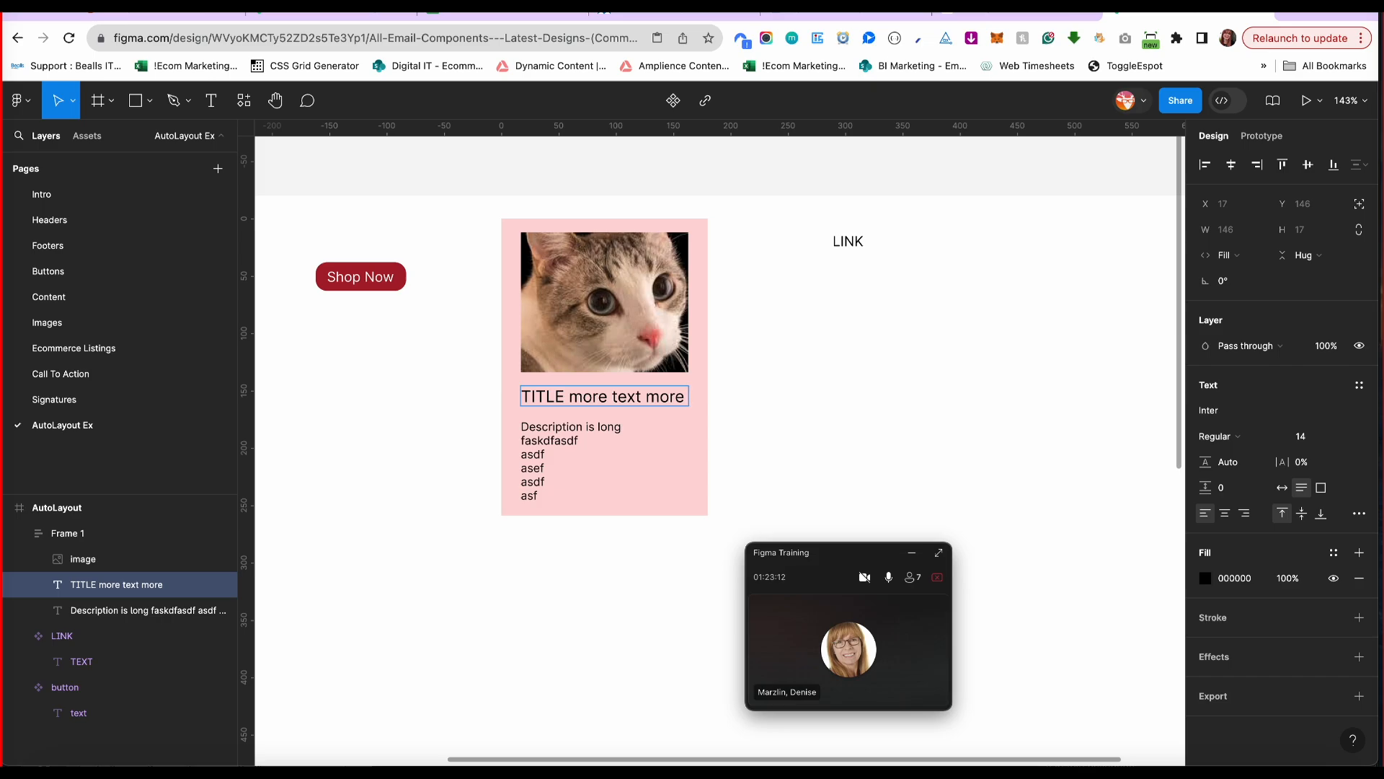
type("see mee?")
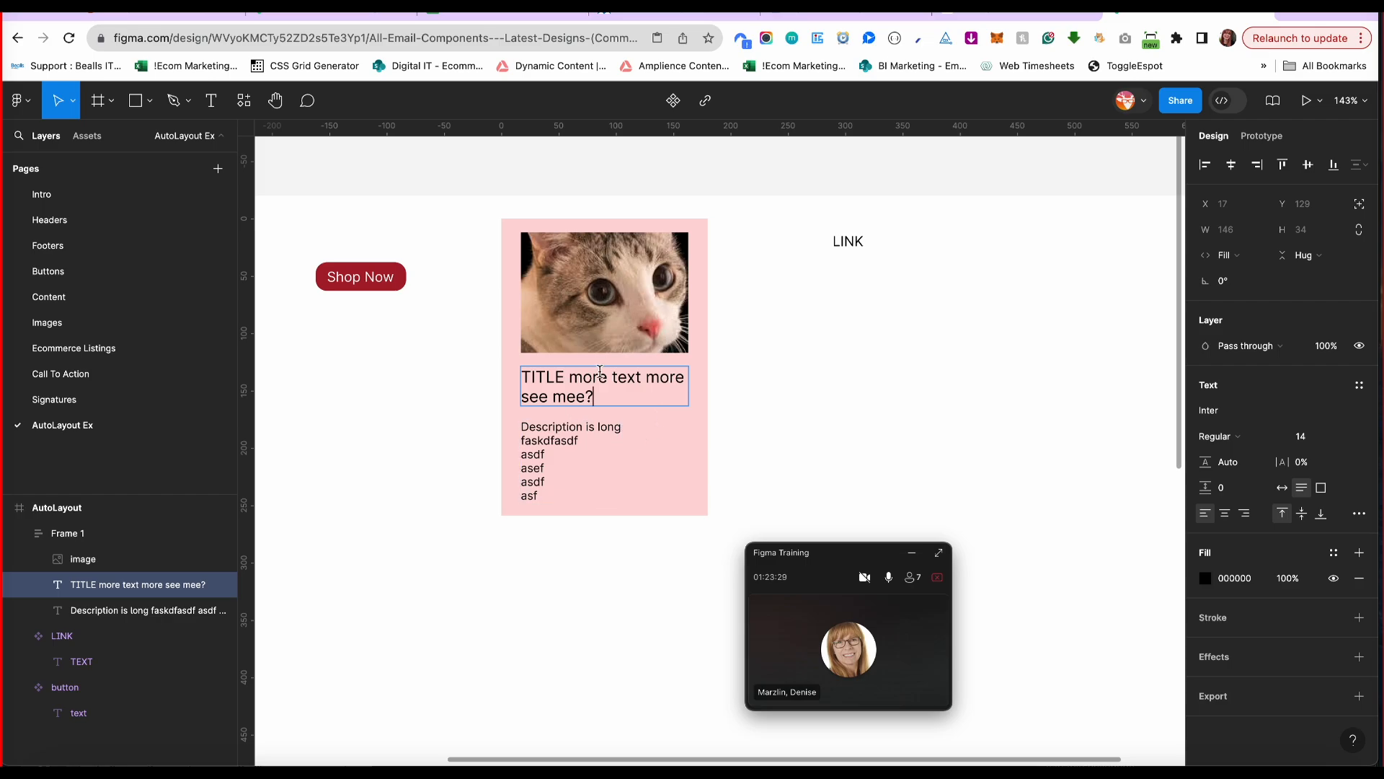
Add two "asdf" lines and a trailing line break to the end of the card's title text, then finish editing.
left_click(73, 537)
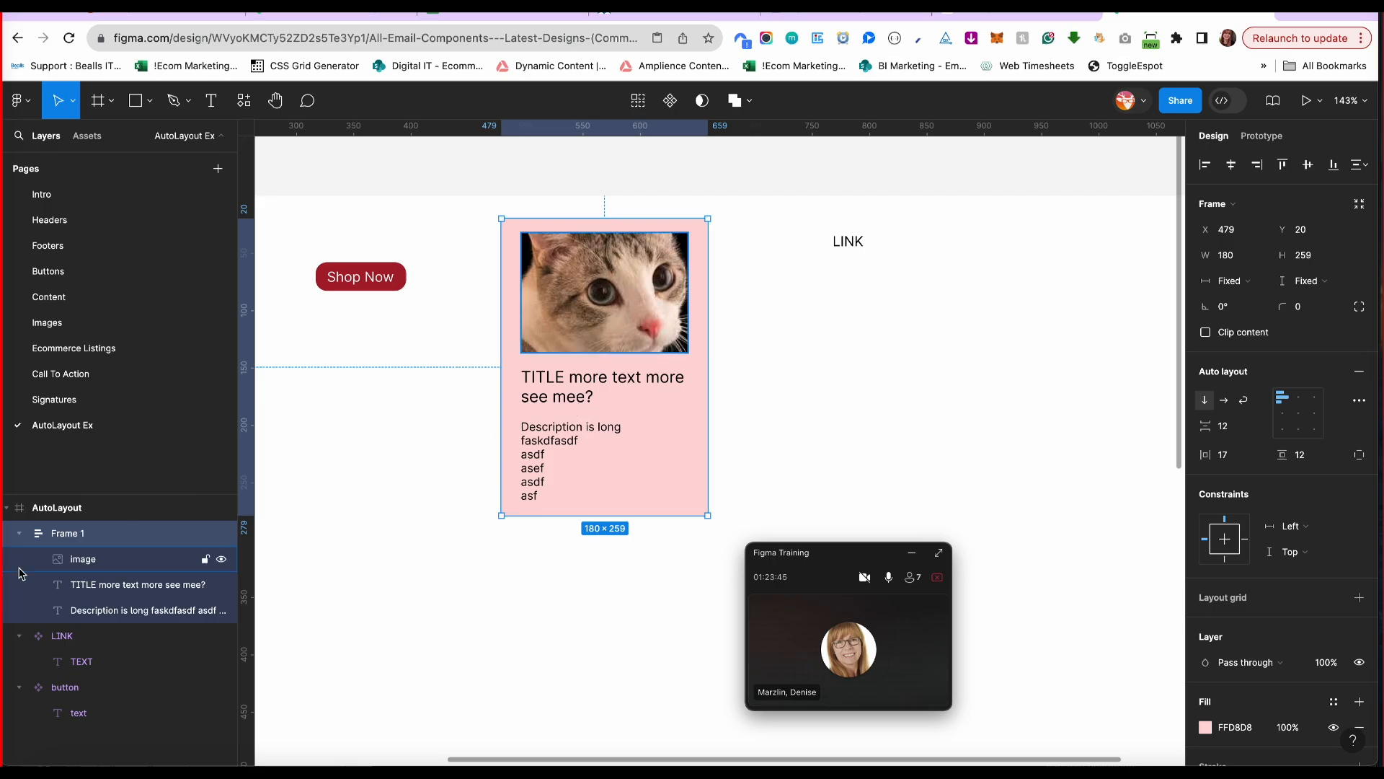
left_click(144, 584)
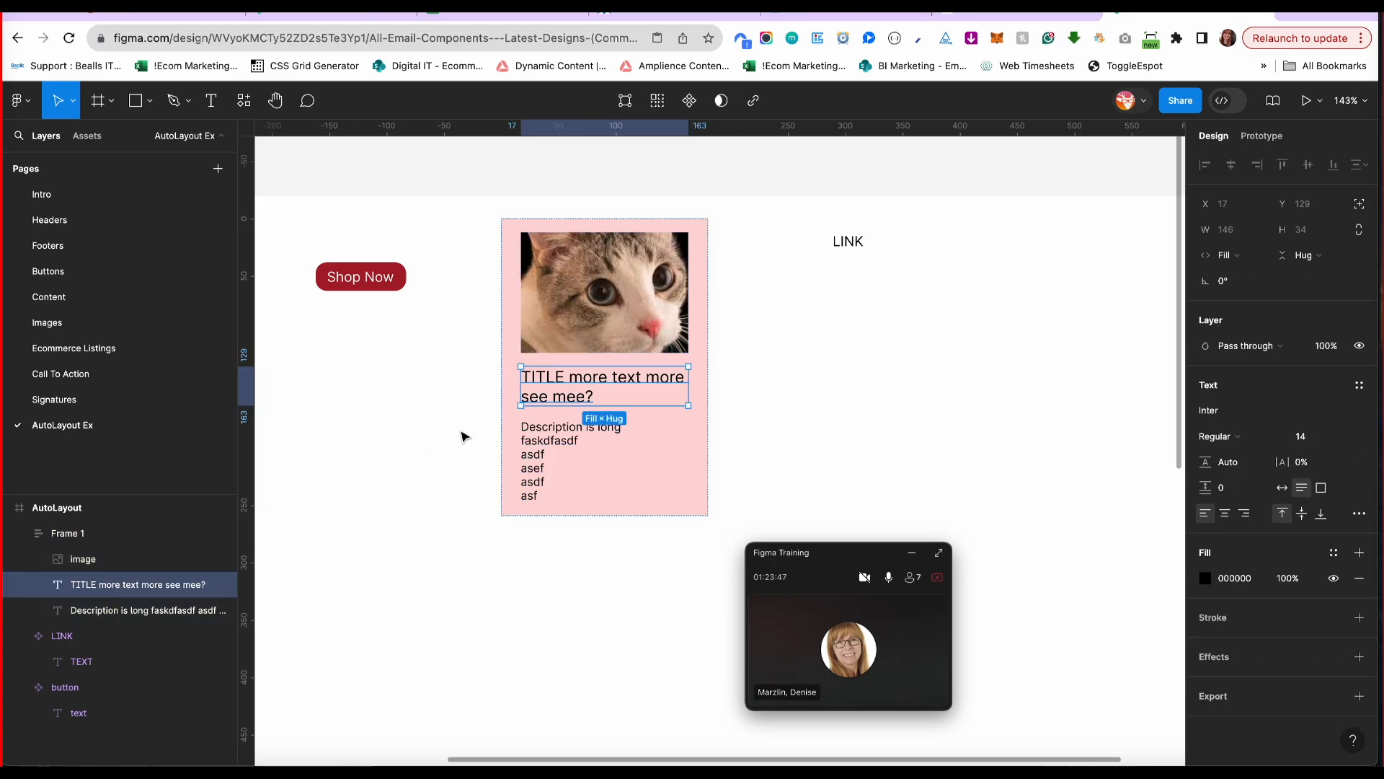
double_click(596, 396)
left_click(595, 396)
key("Return")
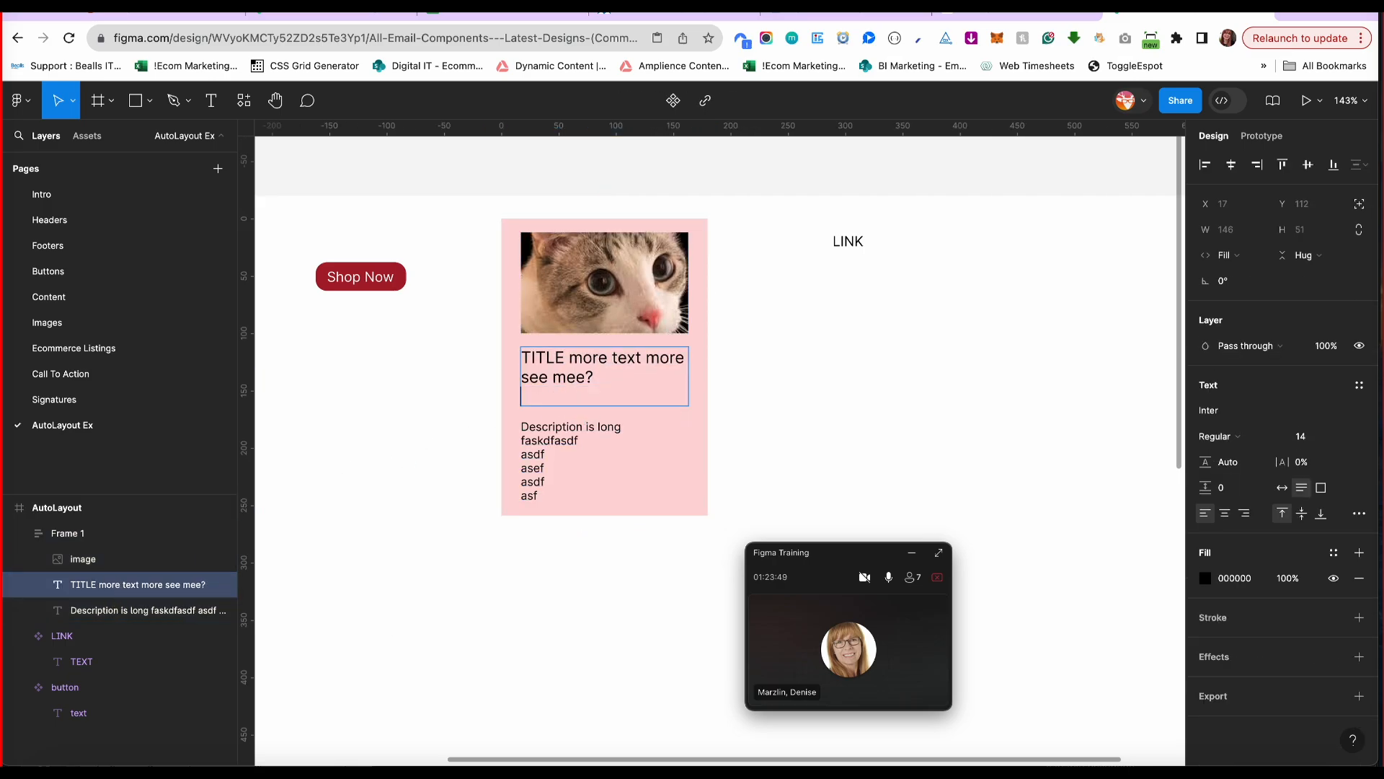
type("asdf")
key("Return")
type("asdf")
key("Return")
key("Escape")
left_click(746, 357)
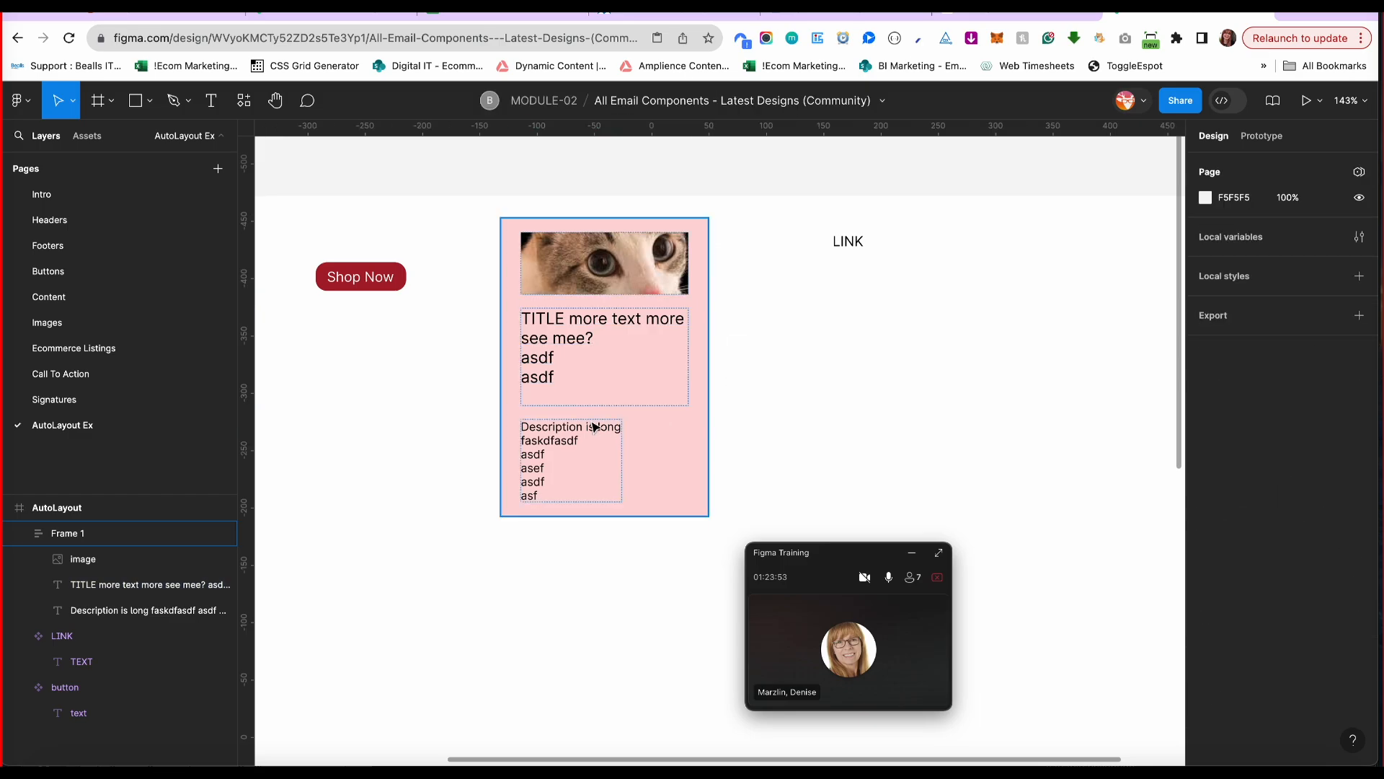
Delete the extra "asdf" lines from the card's title so it ends with "see mee?", and finish editing.
left_click(626, 265)
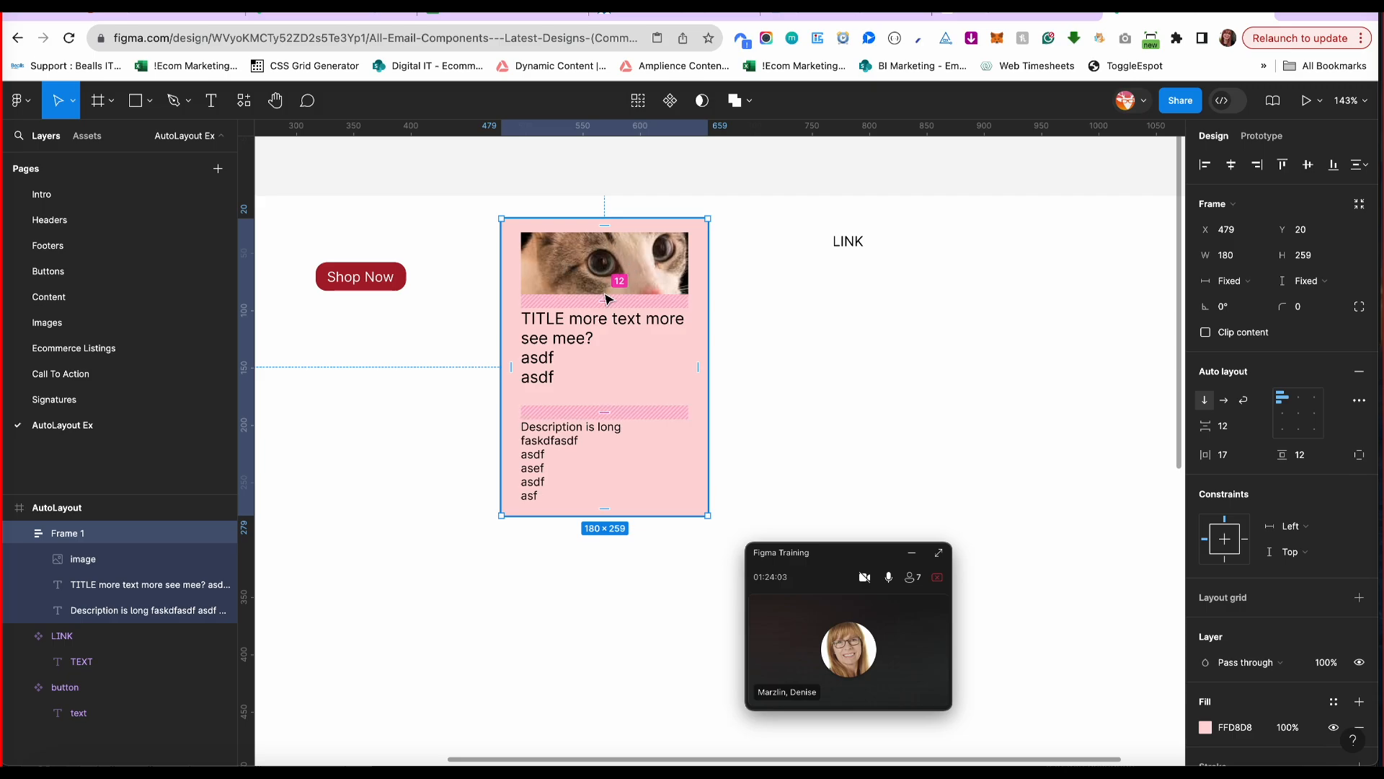
left_click(550, 388)
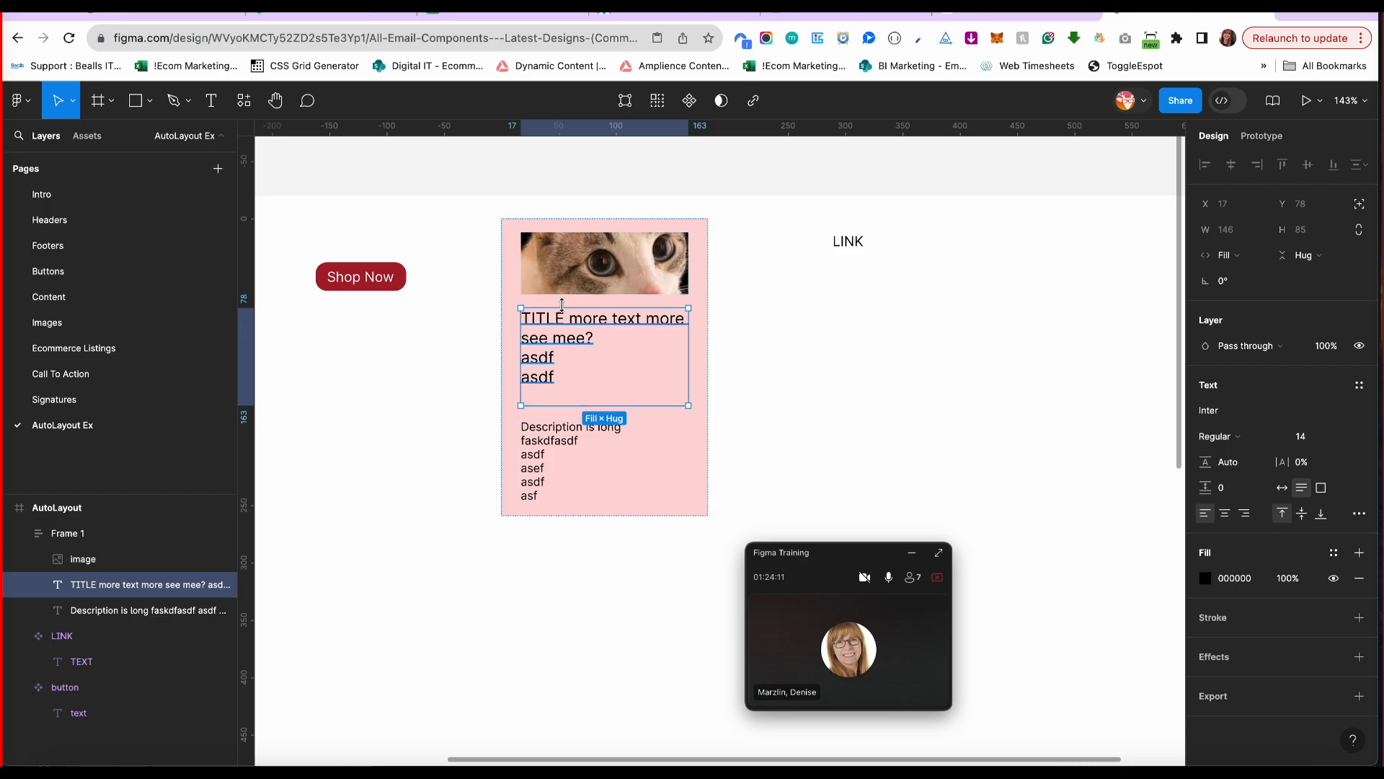
key("Escape")
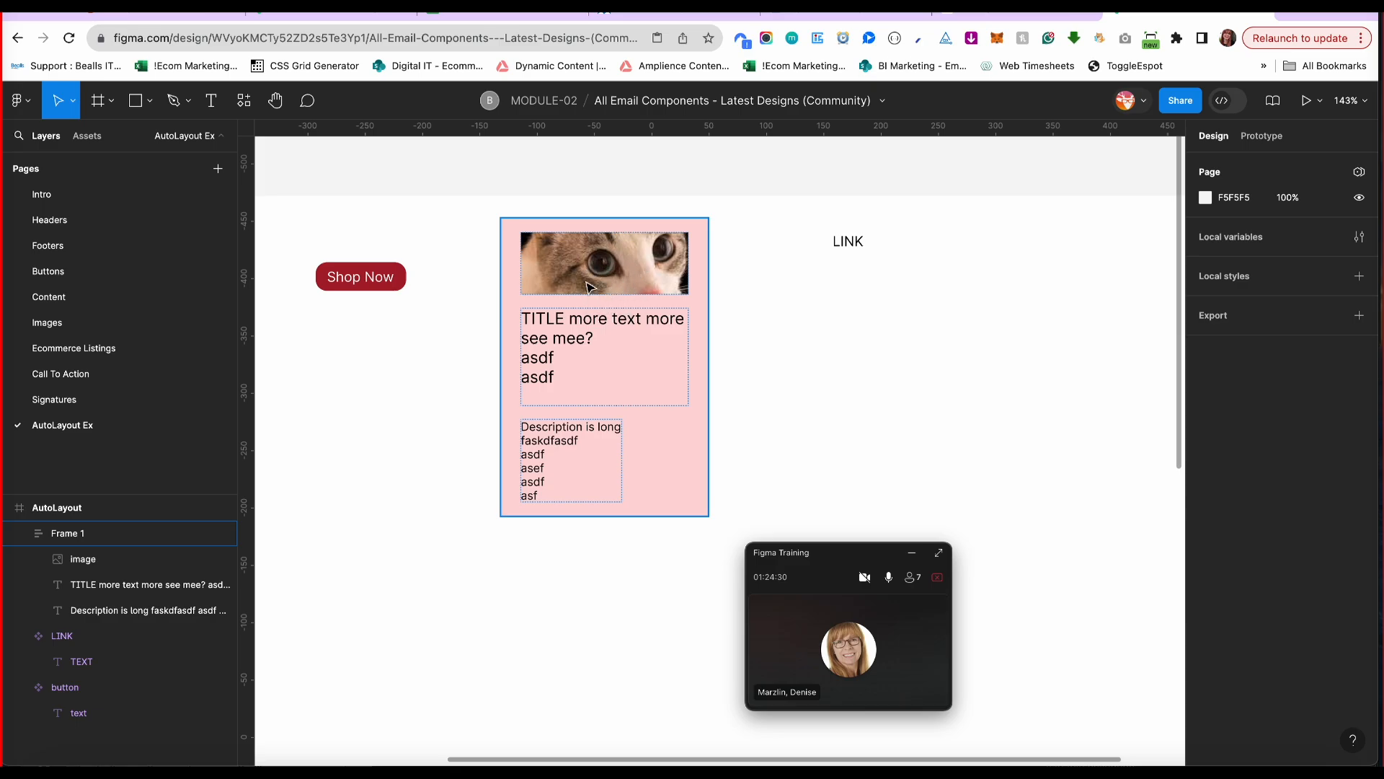
left_click(548, 359)
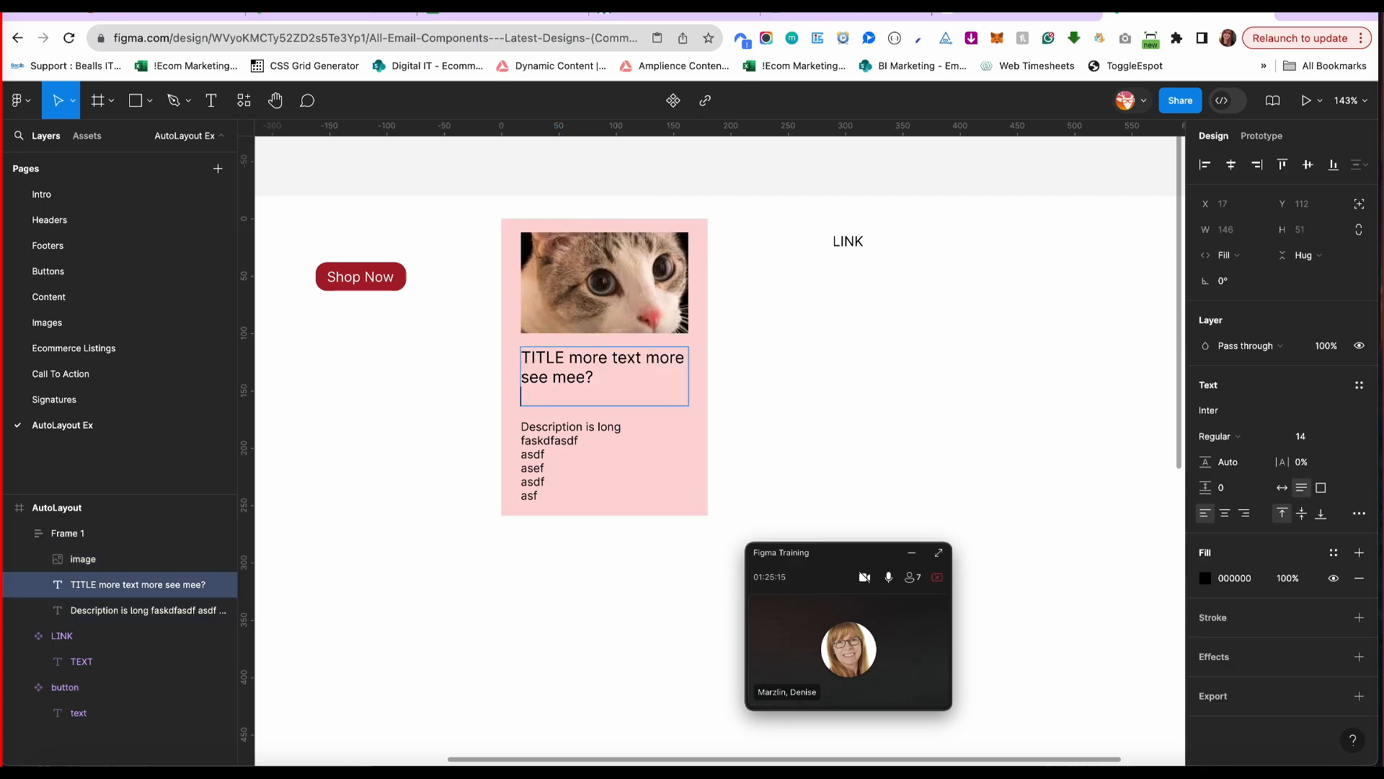
key("BackSpace")
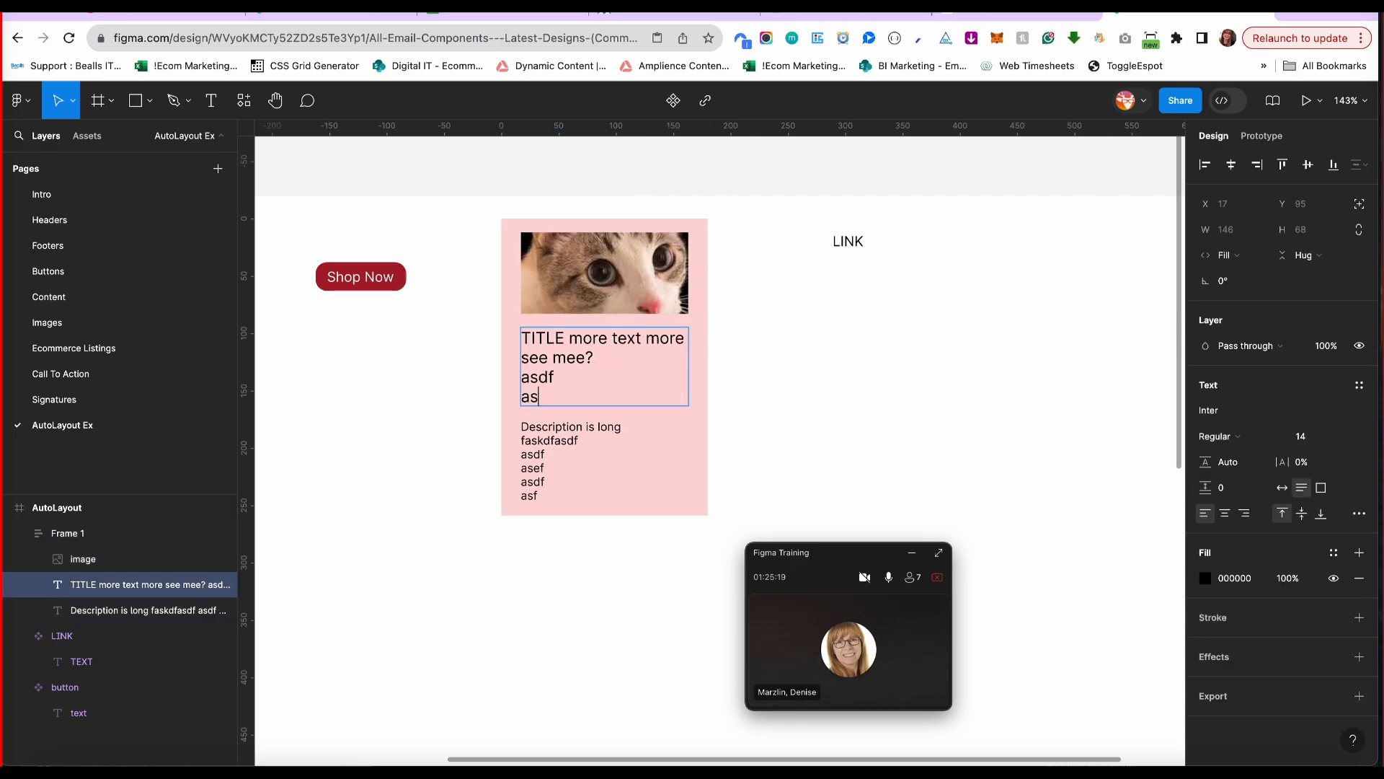
key("BackSpace")
key("BackSpace")
key("BackSpace")
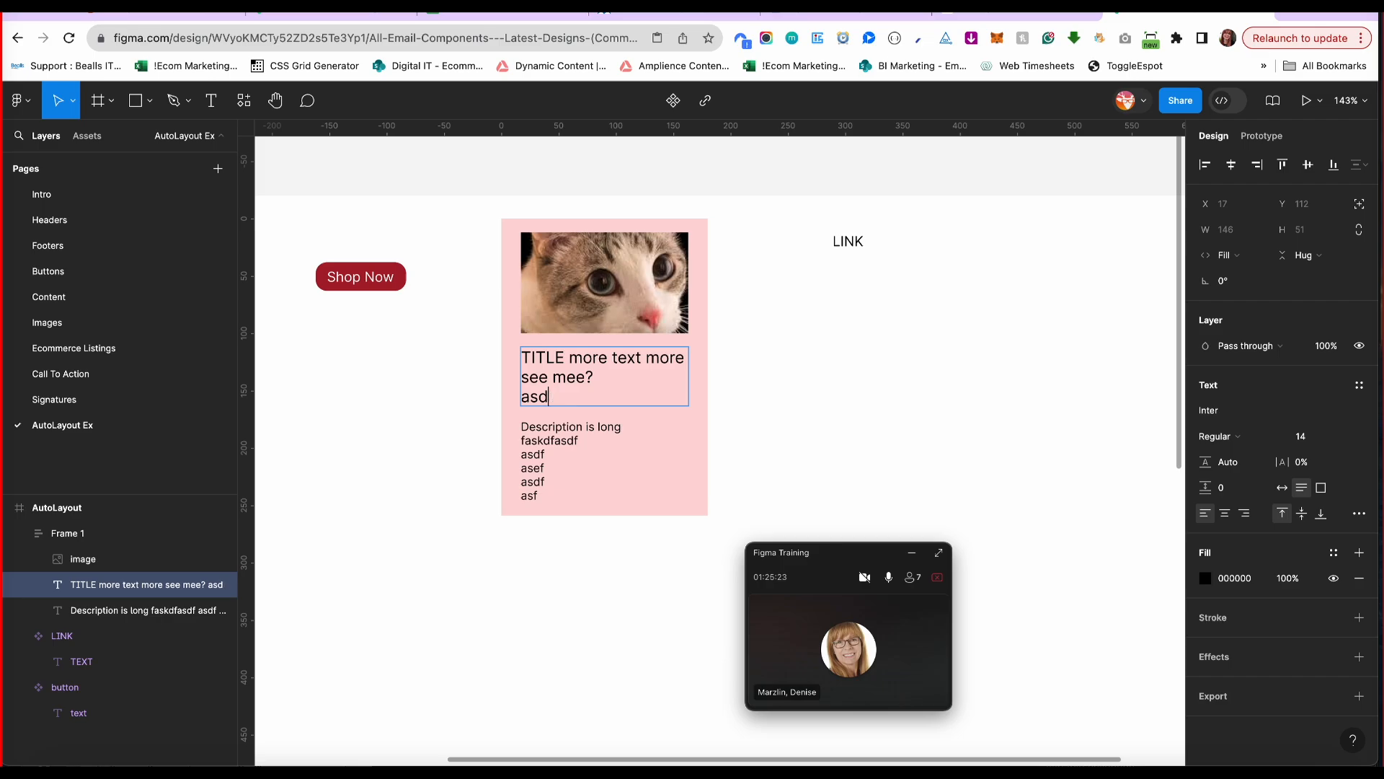
key("BackSpace")
key("BackSpace")
key("BackSpace")
key("BackSpace")
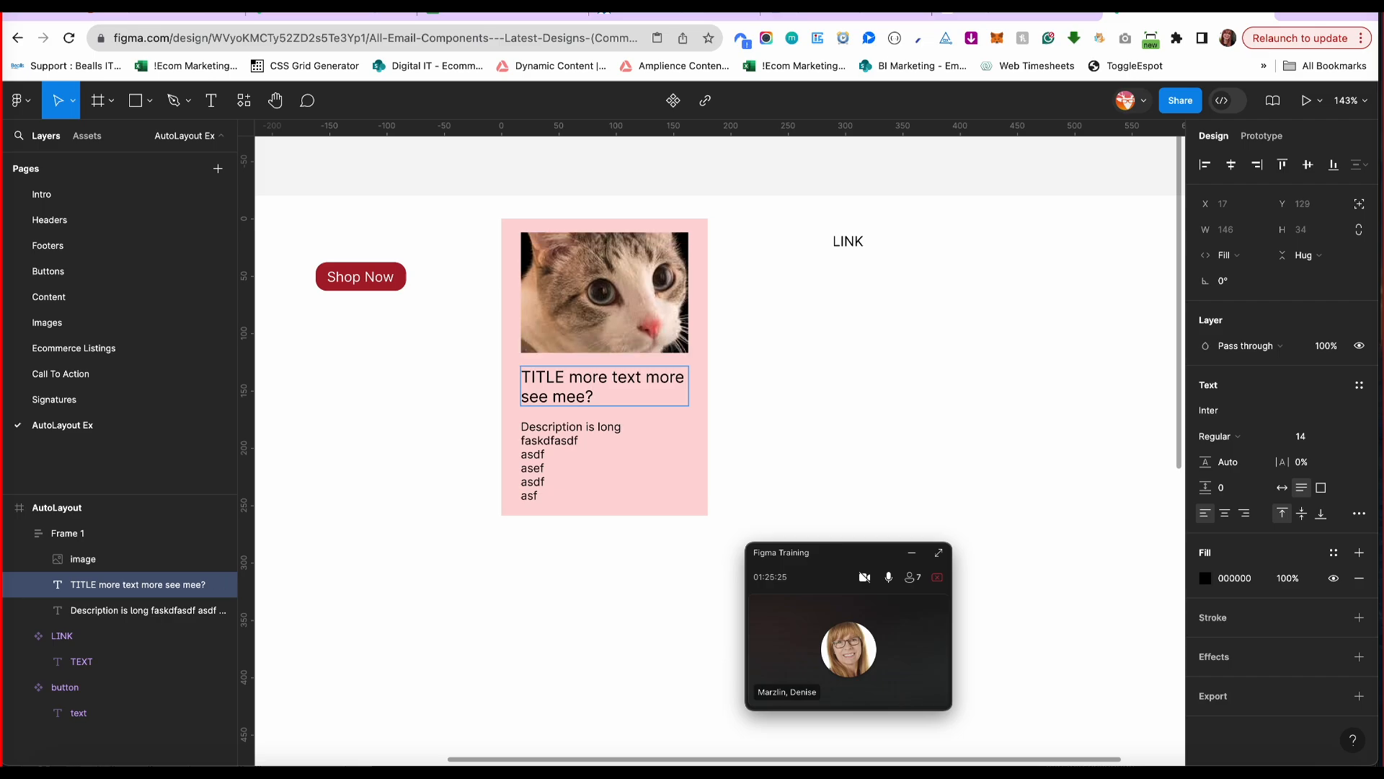
key("Escape")
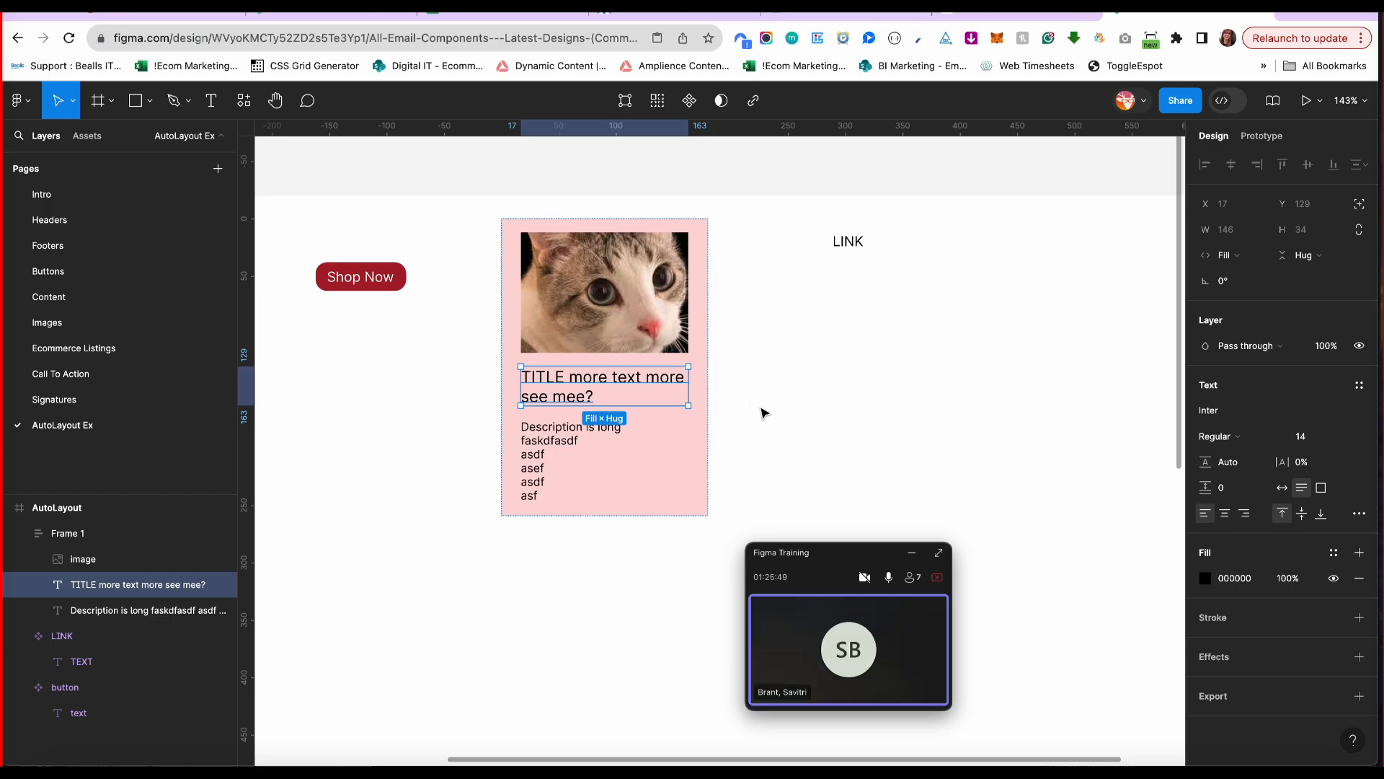
Set the vertical resizing of the card's cat image to Fixed height.
left_click(651, 315)
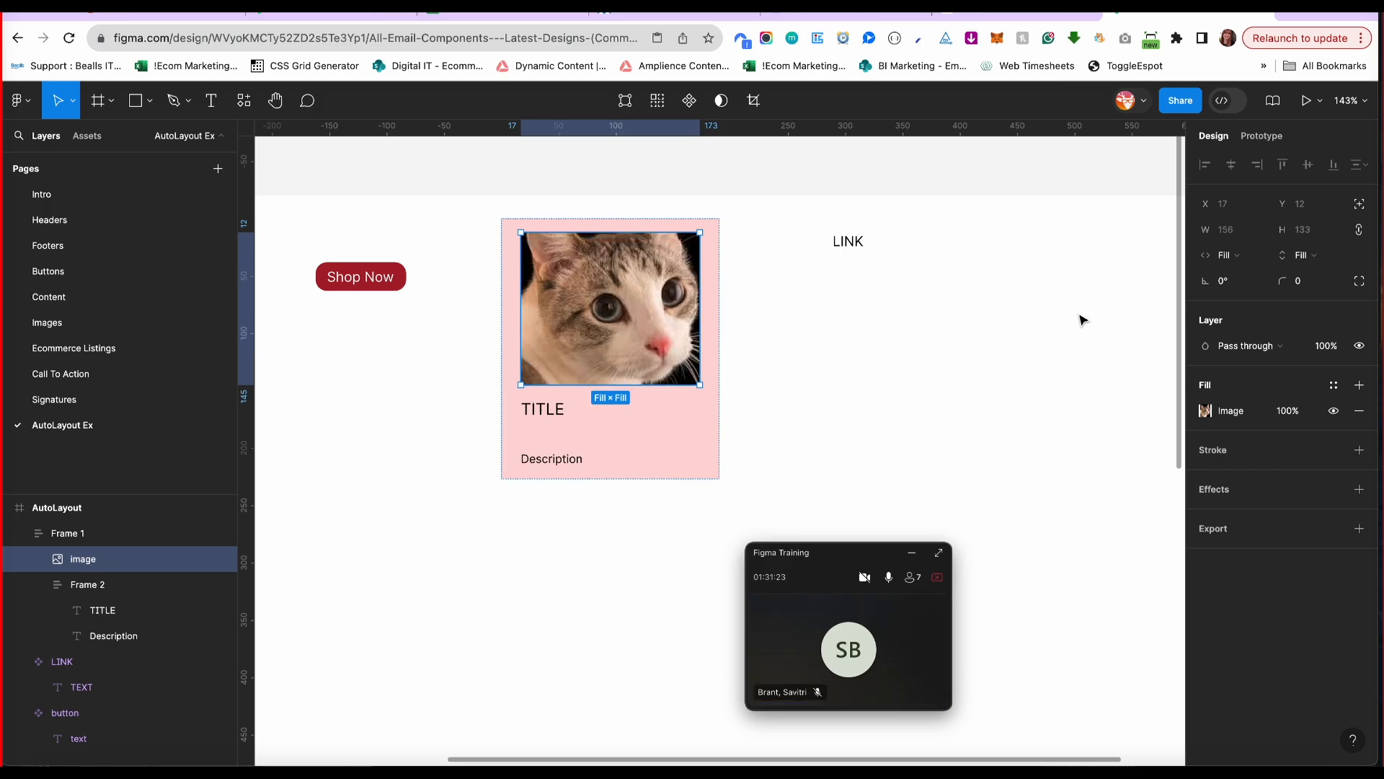
left_click(1327, 256)
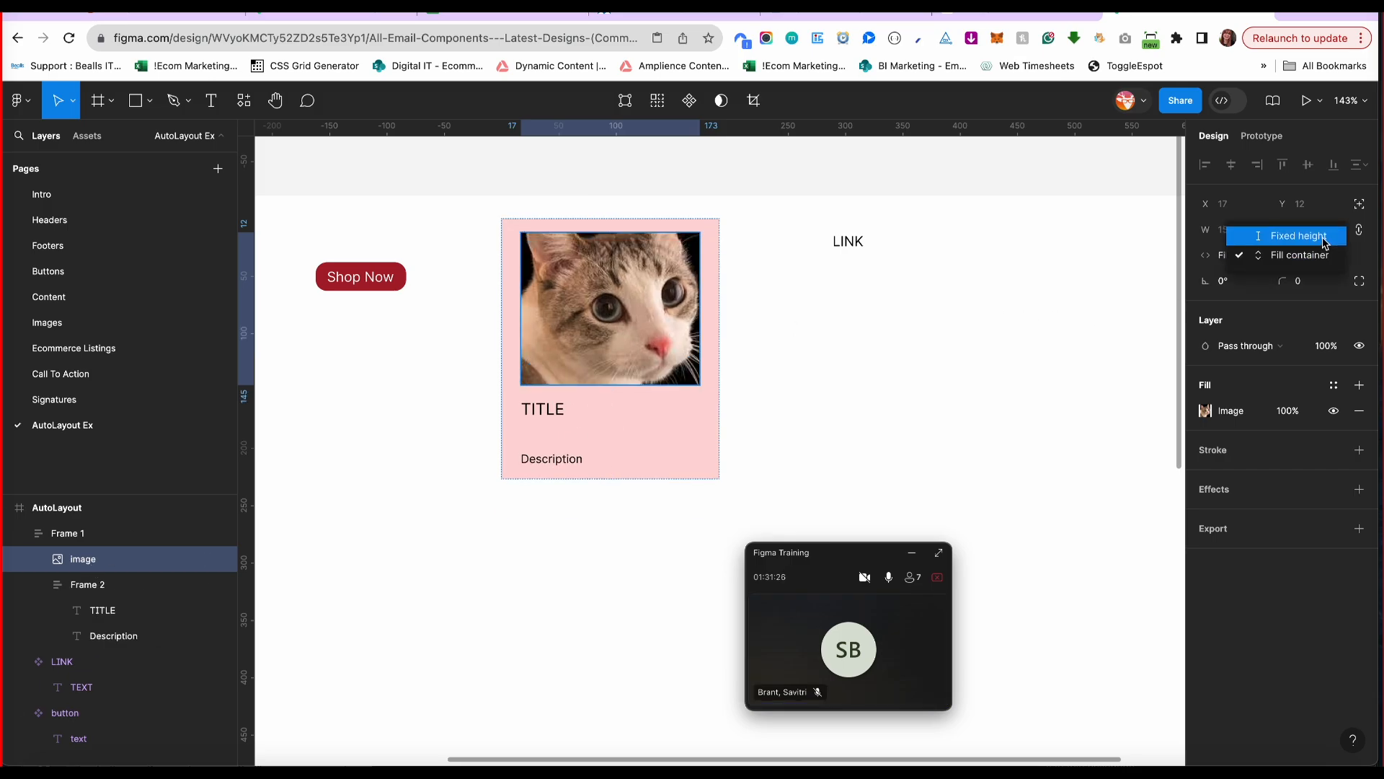
left_click(1328, 235)
Enlarge the card frame to about 227 × 260 and set its corner radius to 10.
left_click(514, 221)
left_click_drag(719, 478, 761, 516)
left_click(1298, 306)
type("10")
key("Return")
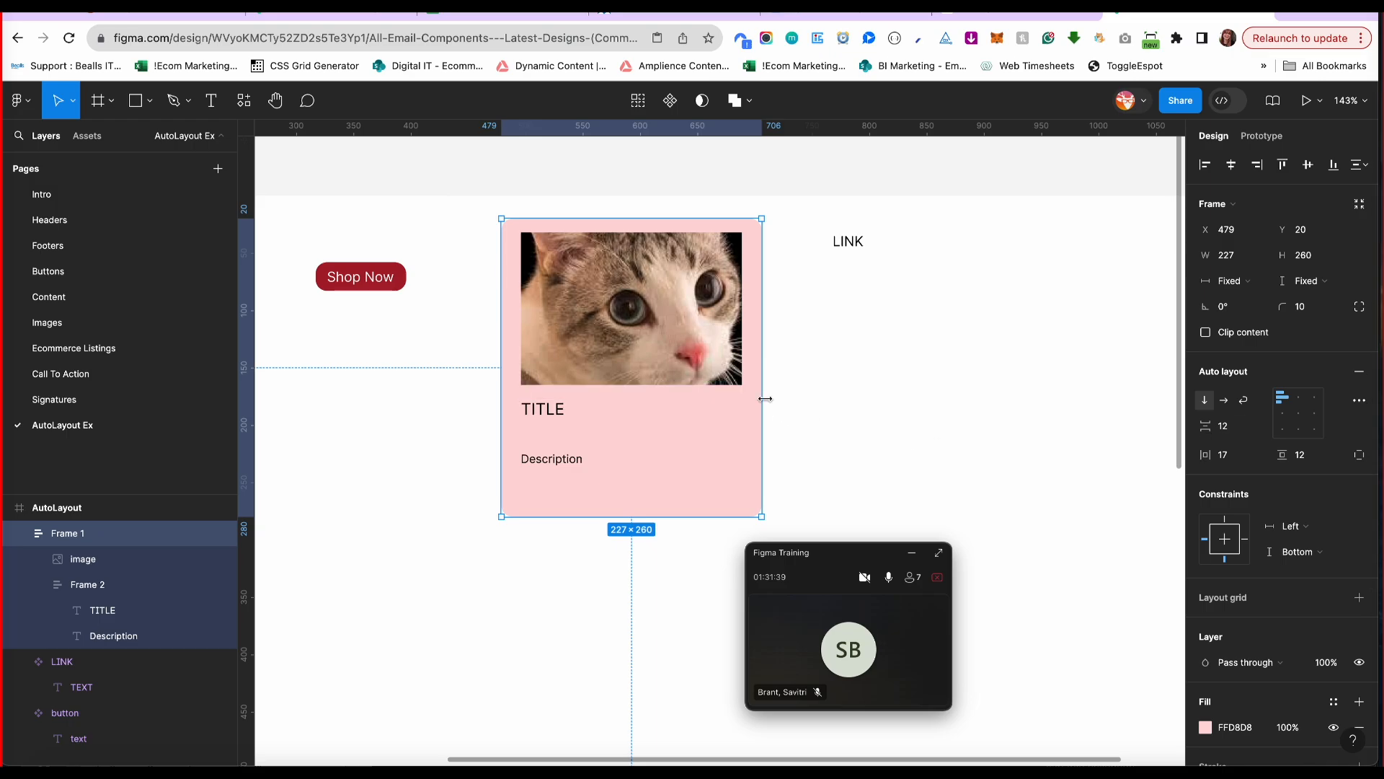
left_click(817, 383)
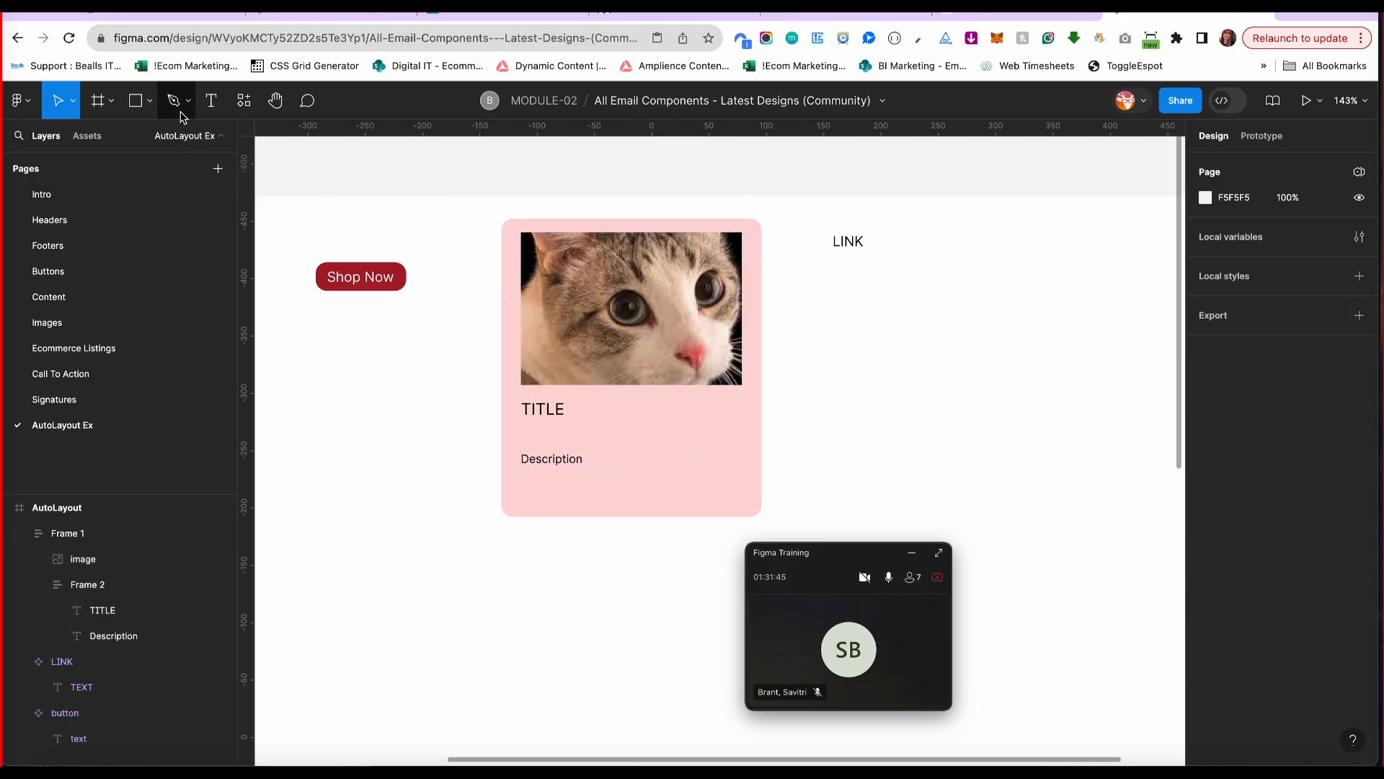
Place a thin divider rectangle about 197 × 3 between the card's image and title, filled with dark grey 535353.
left_click(149, 100)
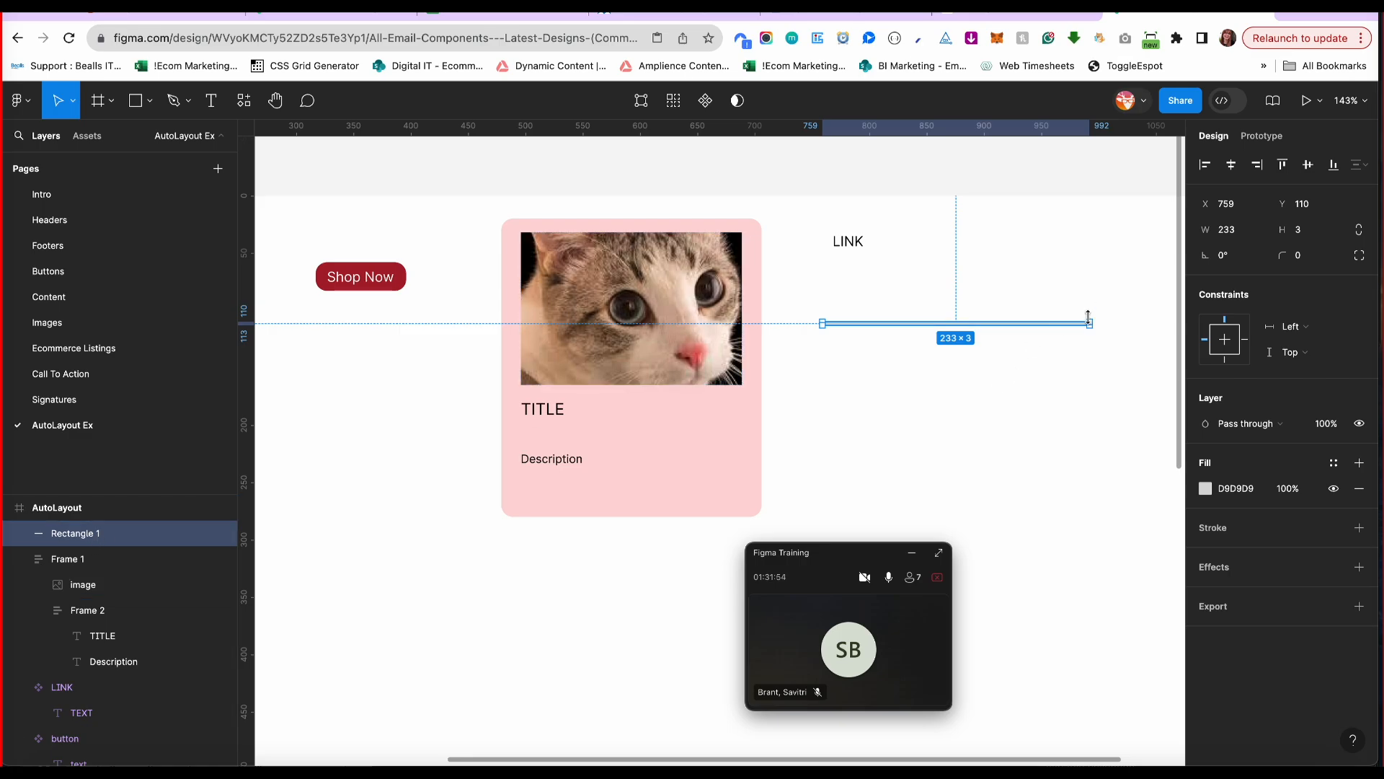
left_click_drag(1091, 324, 700, 395)
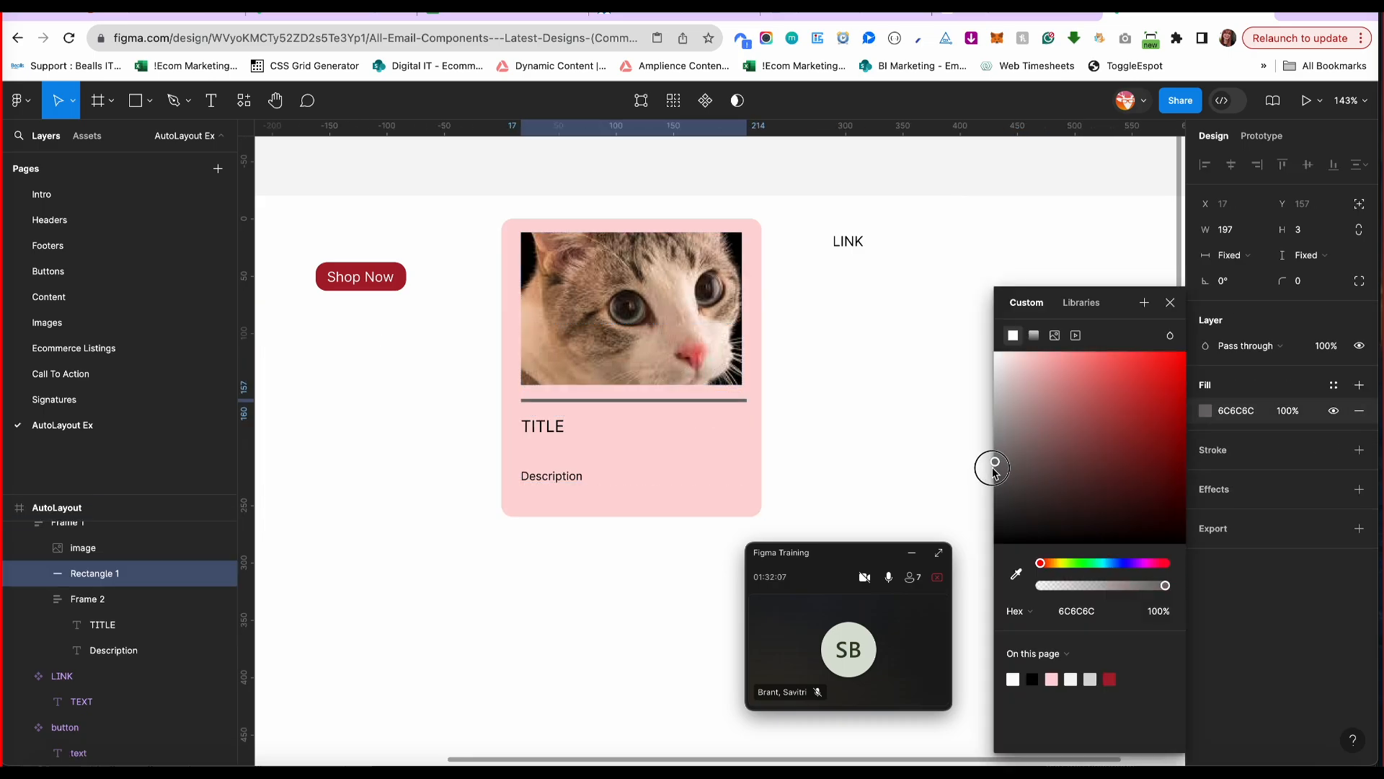
left_click_drag(988, 469, 979, 488)
left_click_drag(979, 488, 975, 487)
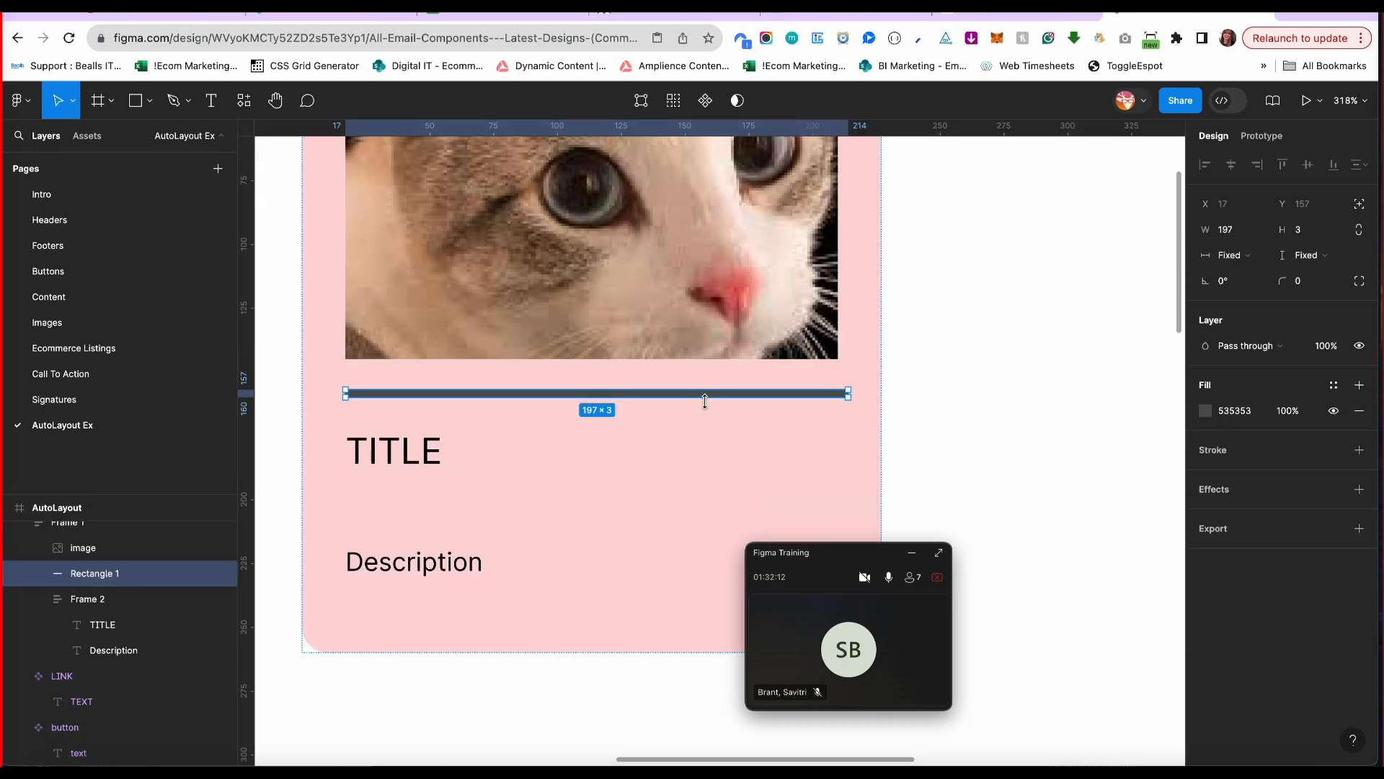
Reduce the divider rectangle's height to 1 and deselect it.
left_click_drag(705, 401, 704, 389)
left_click(984, 425)
scroll(984, 426, "down", 10)
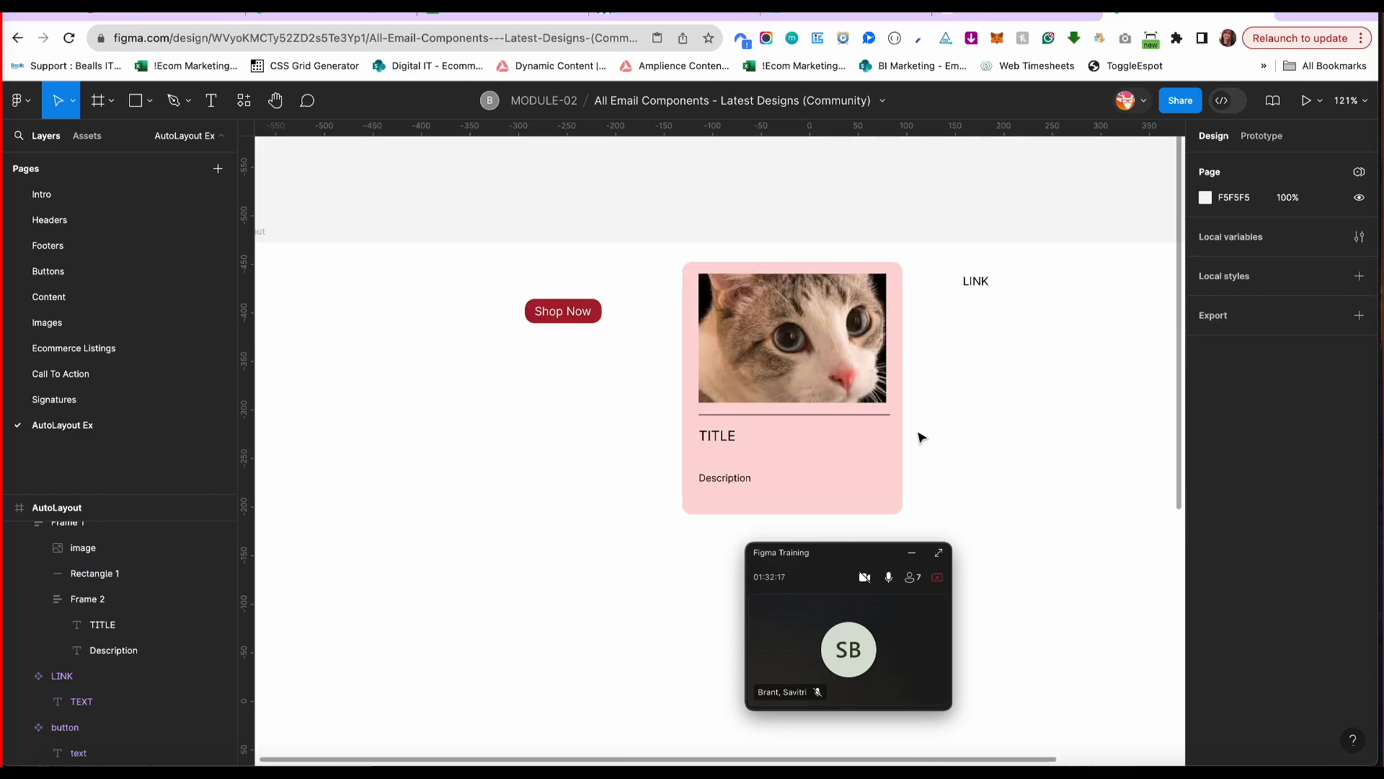
Delete the LINK component beside the card.
left_click(644, 443)
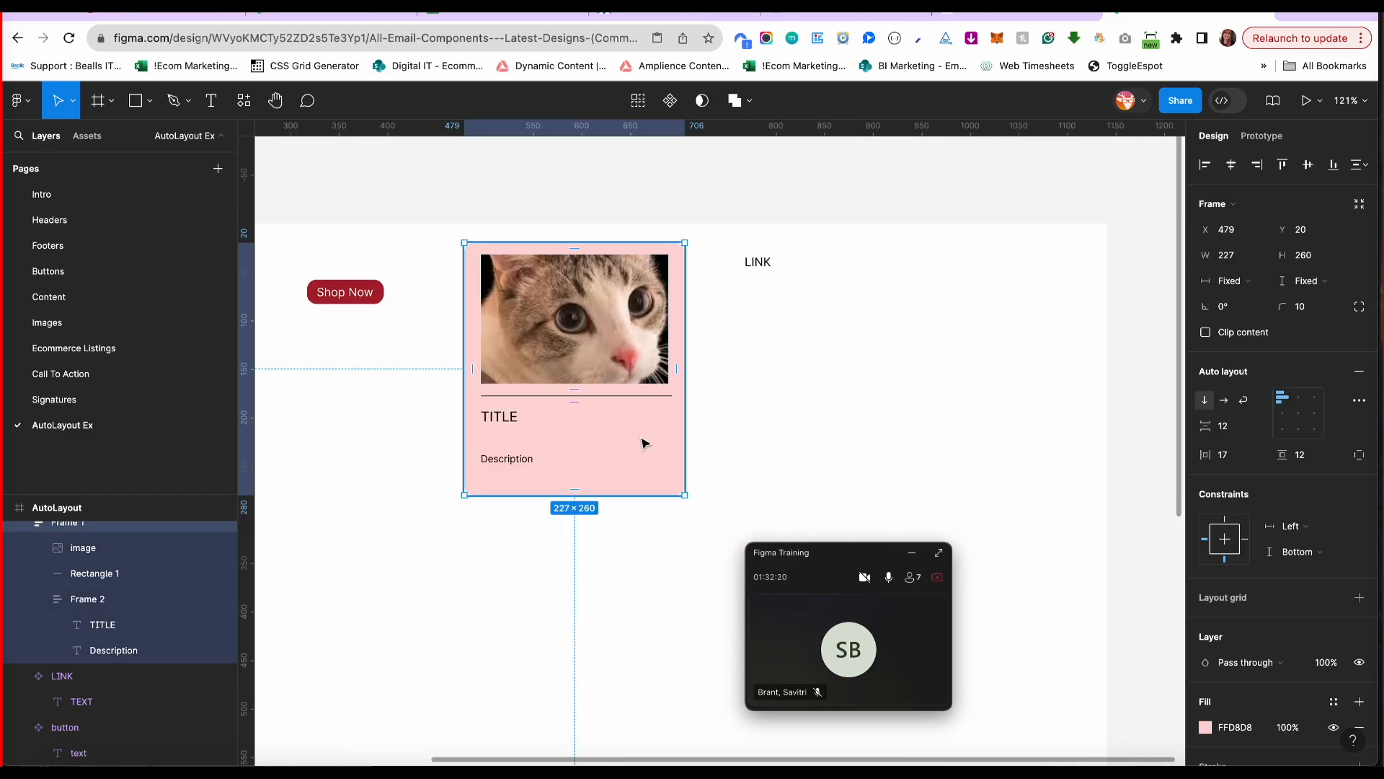
left_click(86, 556)
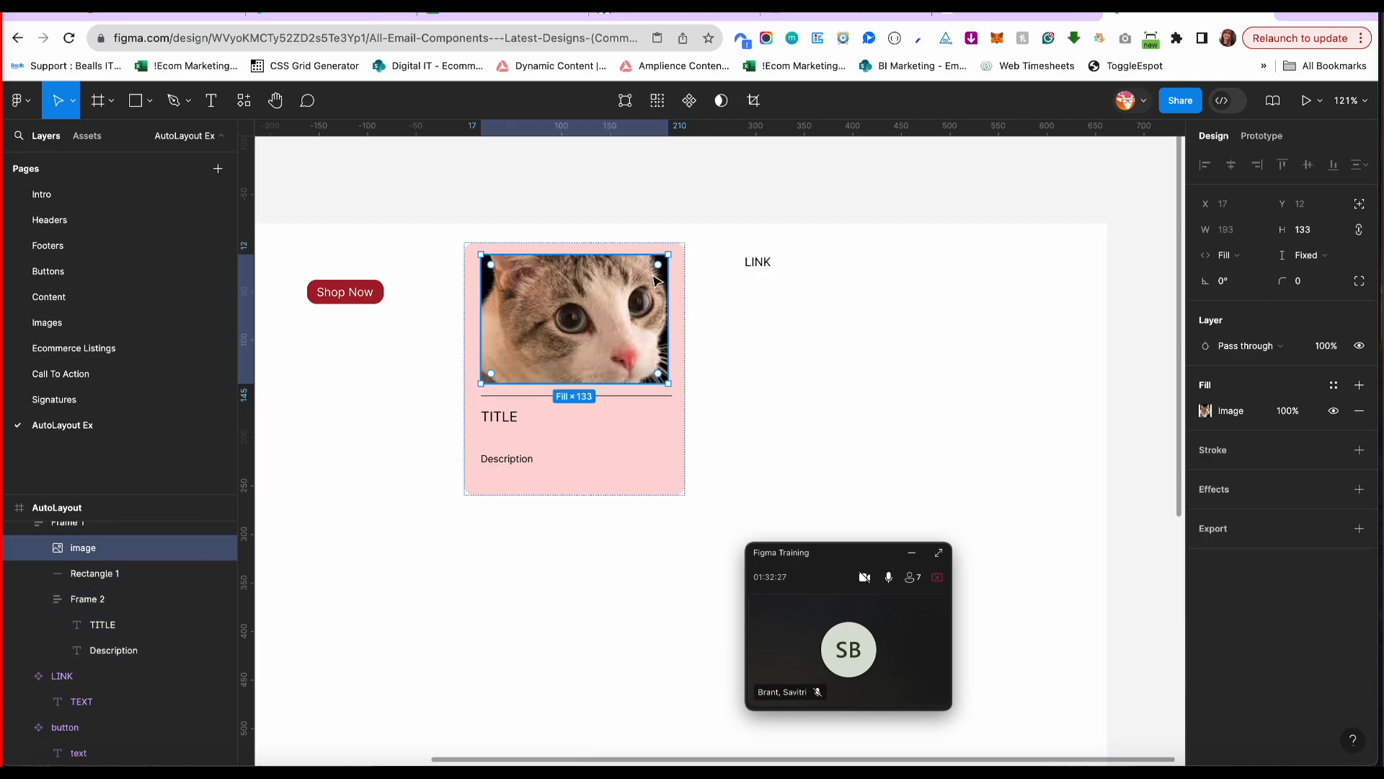
left_click(778, 285)
left_click(765, 274)
key("Delete")
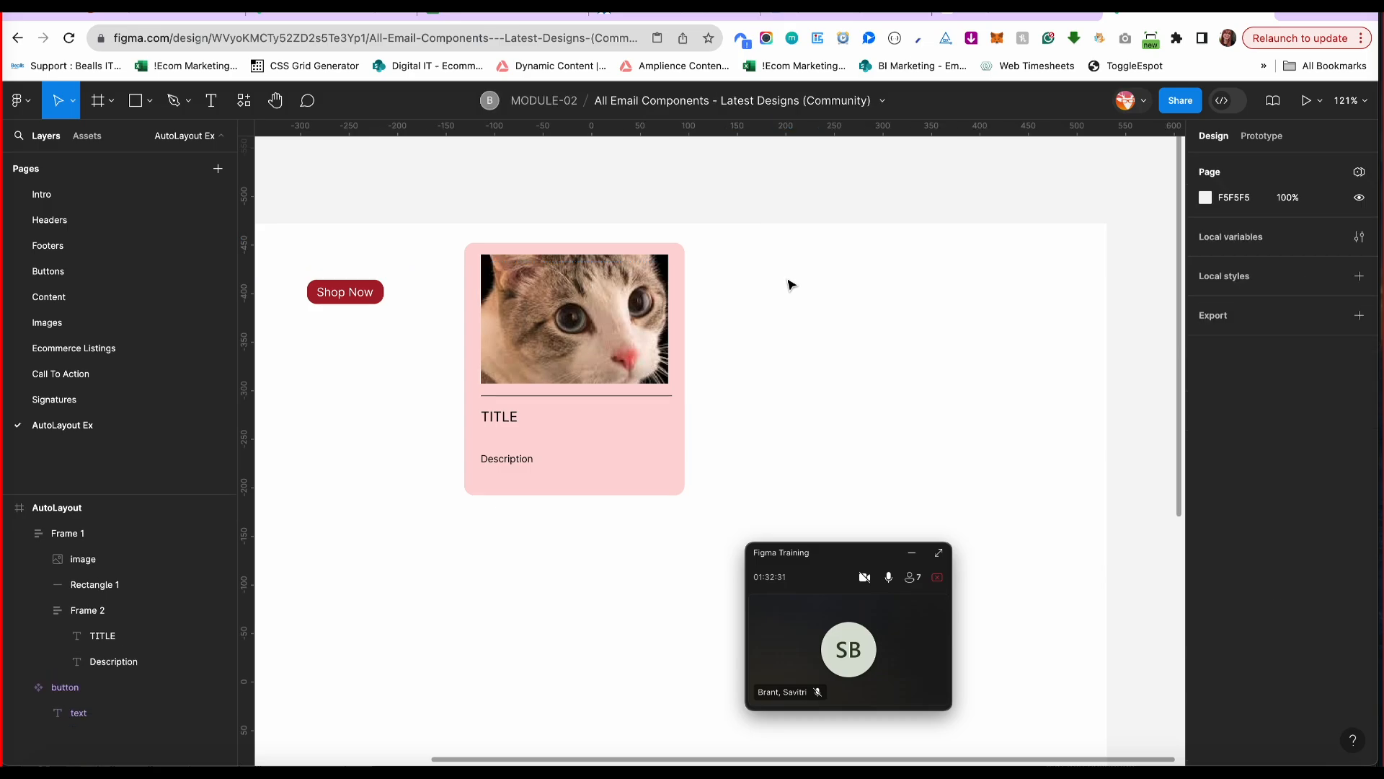
Duplicate the card, place the copy beside the original, and widen both cards together to about 249 each.
left_click_drag(820, 555, 1213, 575)
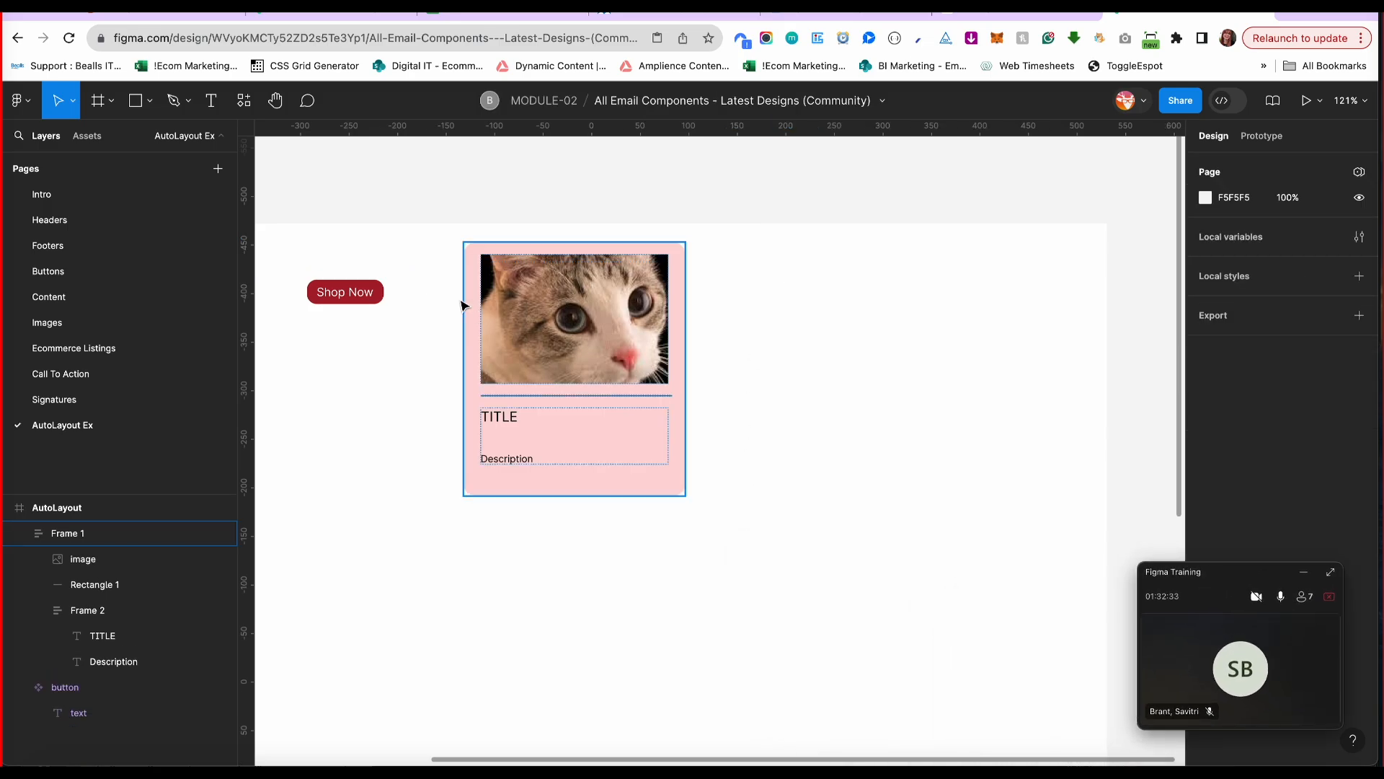
left_click(547, 440)
key("super+d")
left_click_drag(632, 348, 880, 344)
left_click(606, 349, "shift")
left_click_drag(880, 344, 965, 358)
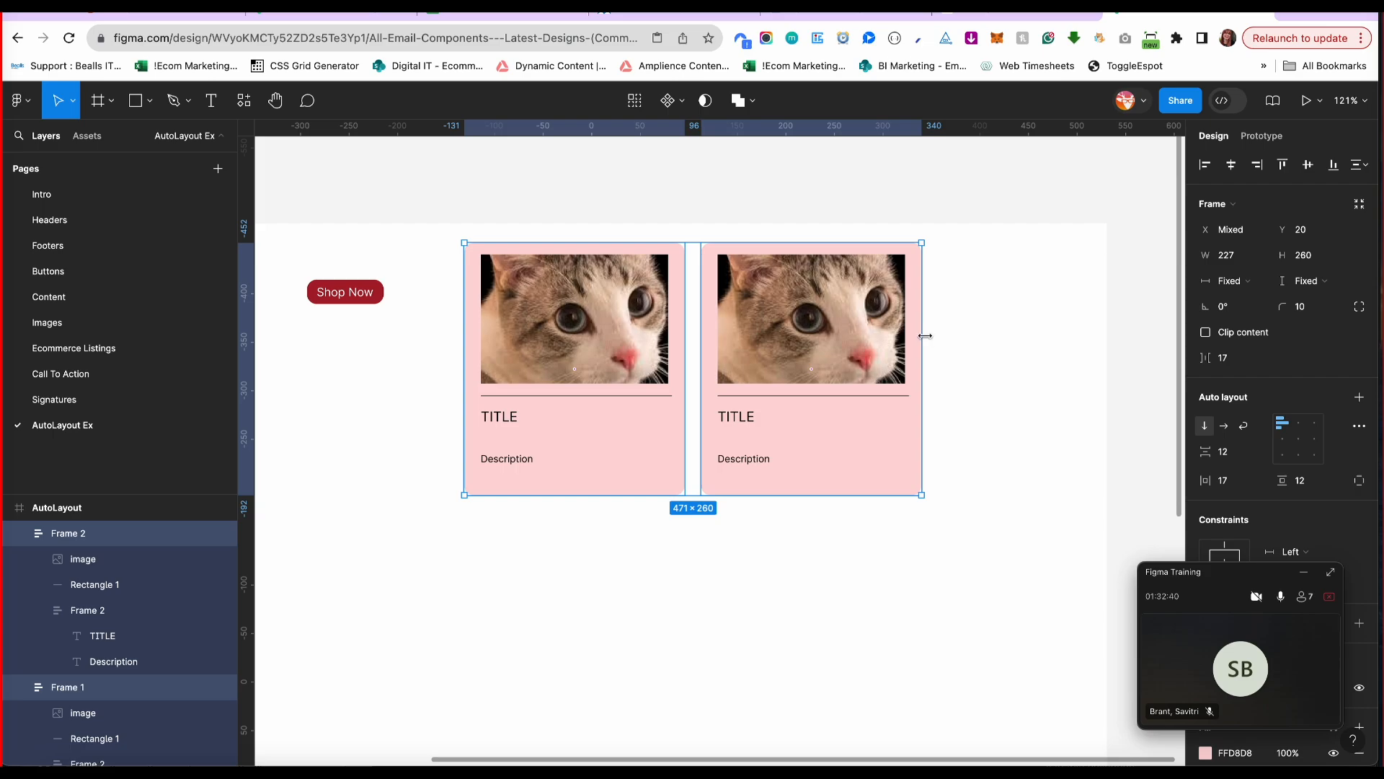
Delete the duplicate card and select the original card.
left_click(877, 339)
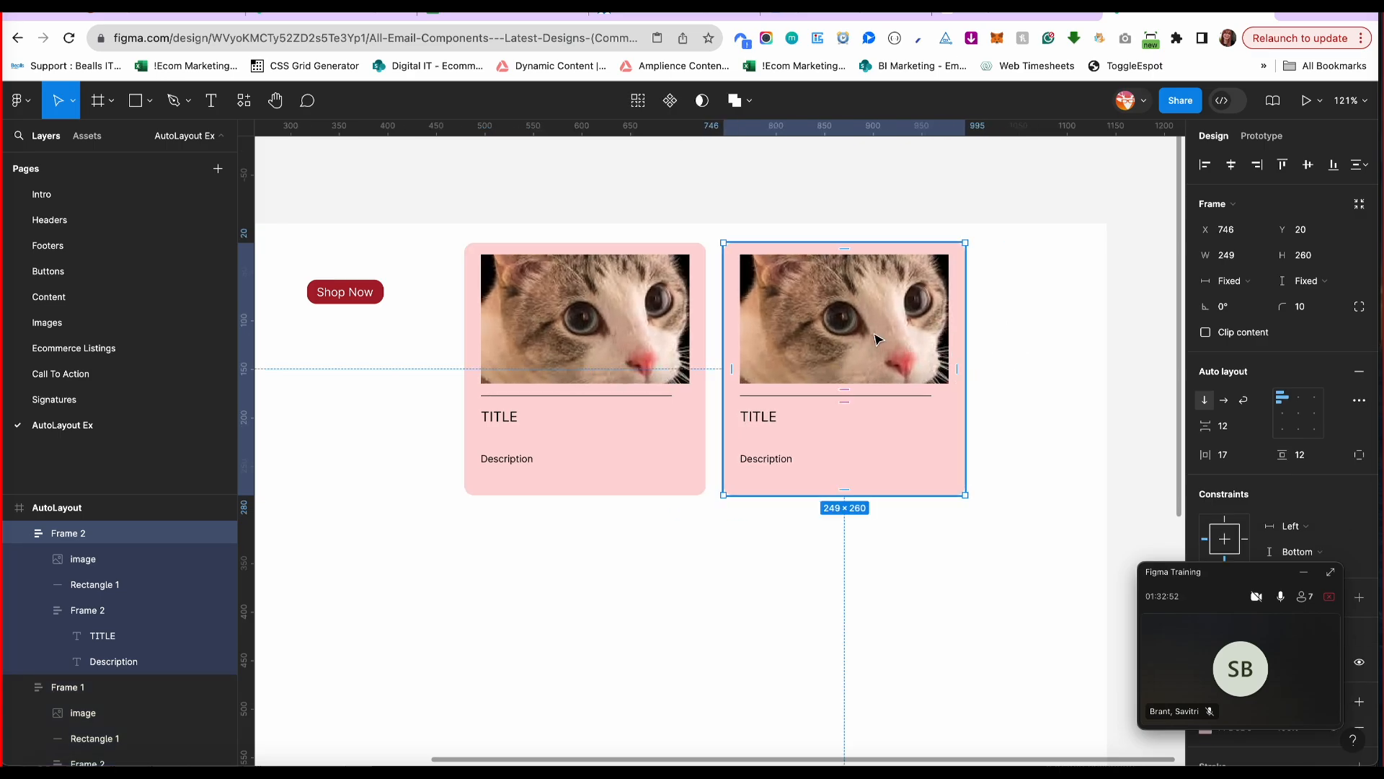
key("Delete")
left_click(600, 399)
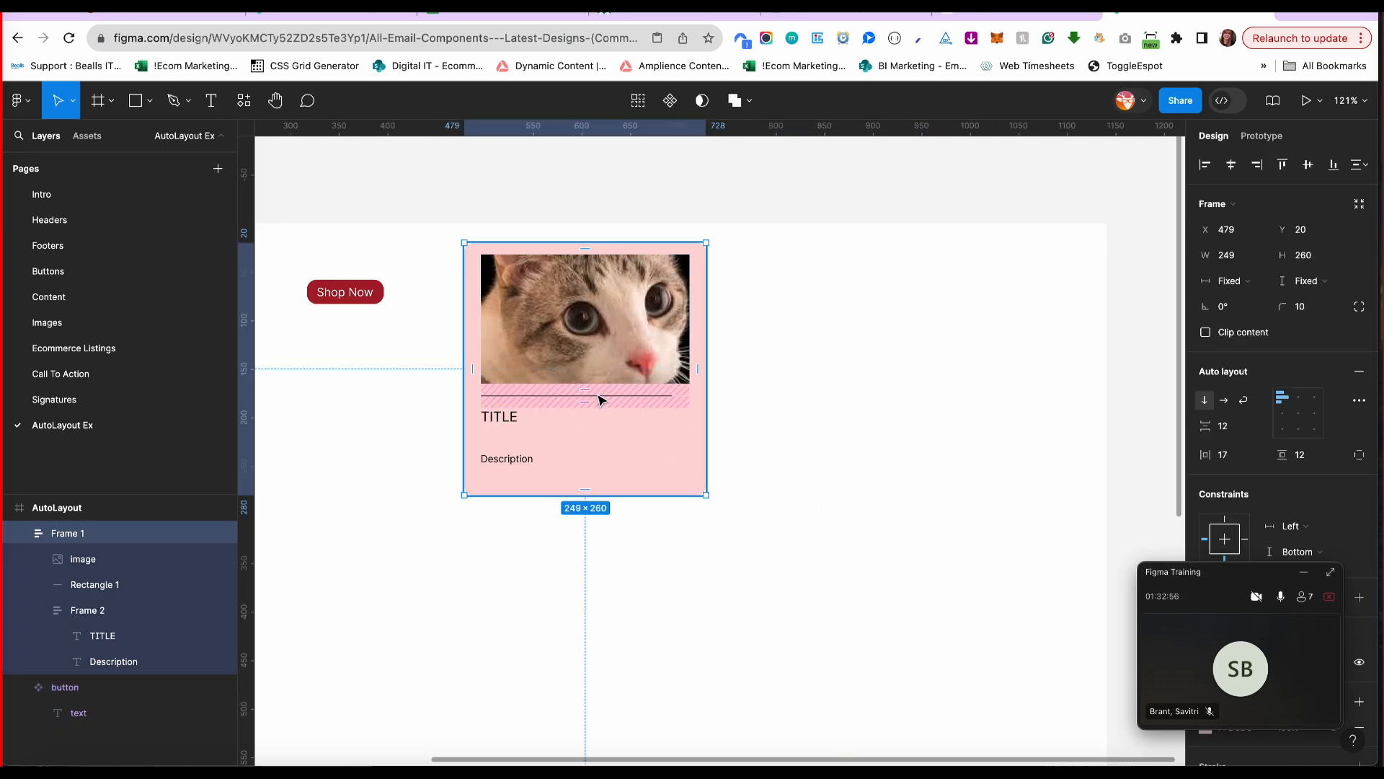
Narrow the card frame to about 232 wide so its image edge nearly lines up with the divider.
left_click(88, 584)
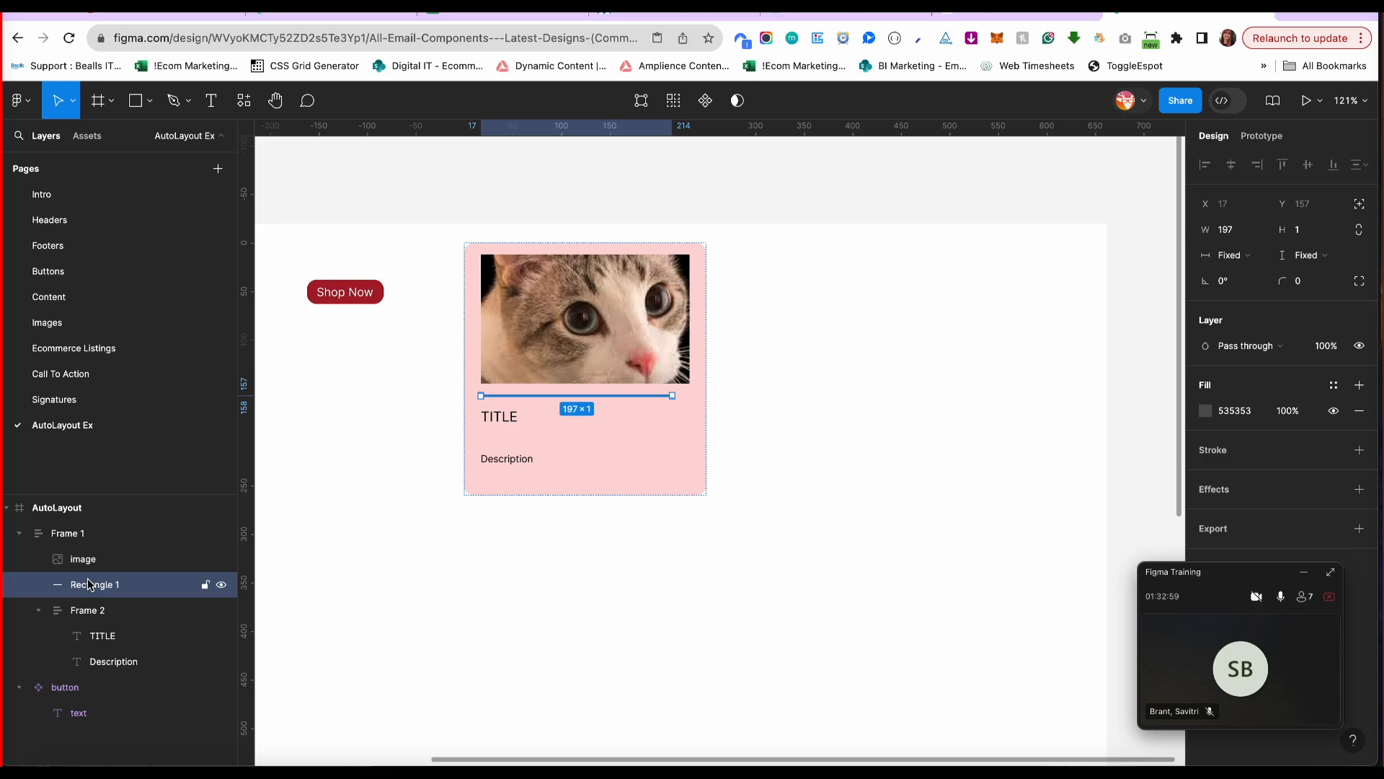
left_click(565, 229)
left_click(472, 278)
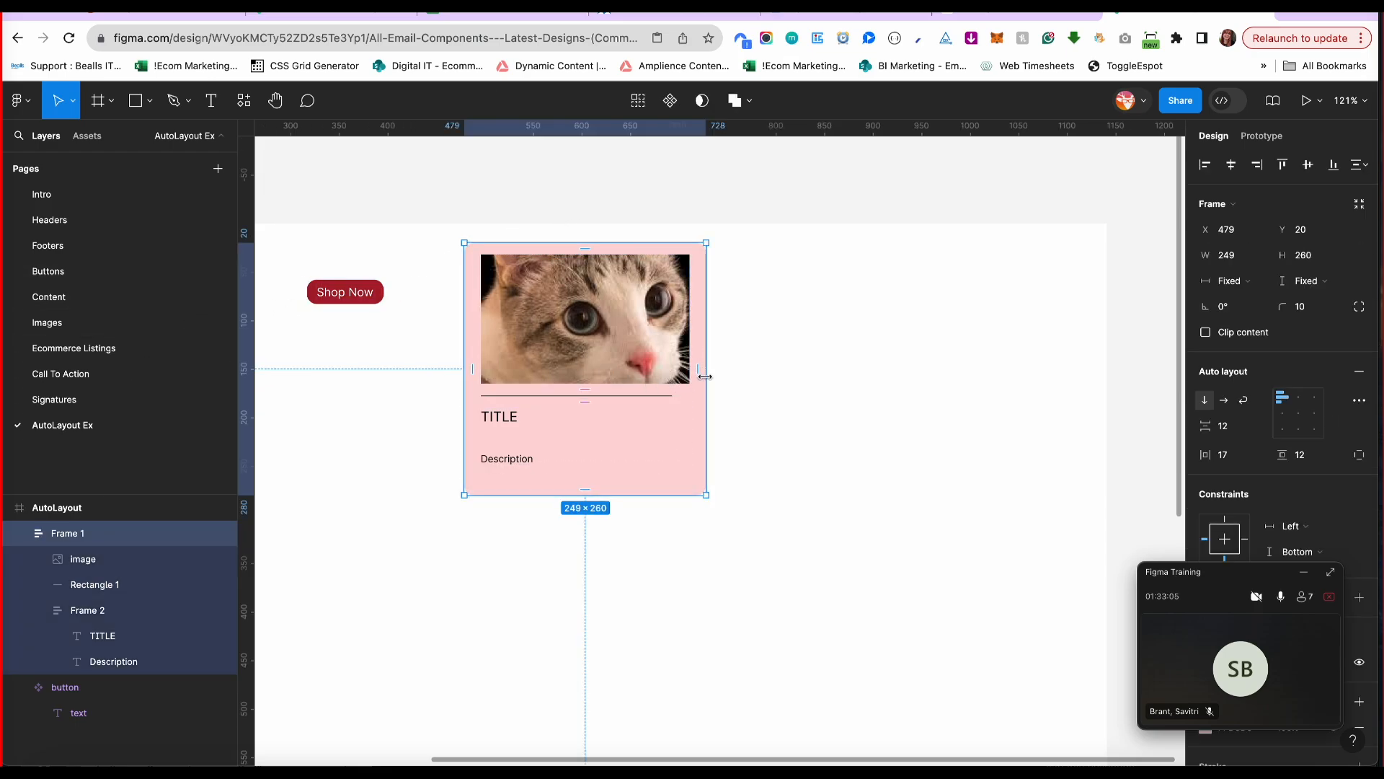
mouse_move(706, 376)
left_mouse_down()
mouse_move(892, 350)
mouse_move(661, 377)
mouse_move(837, 368)
mouse_move(665, 388)
mouse_move(689, 382)
left_mouse_up()
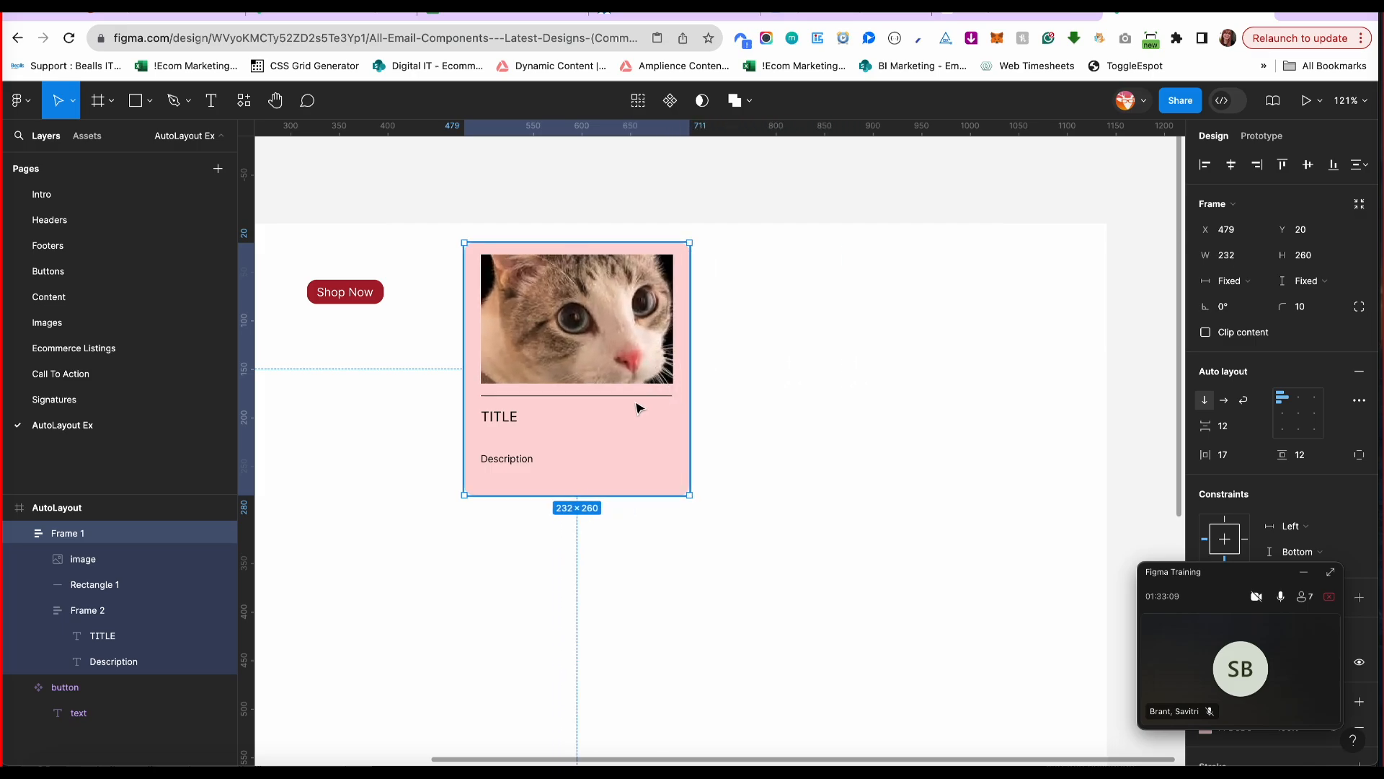
Rename the product card's outer frame as Card.
left_click(639, 396)
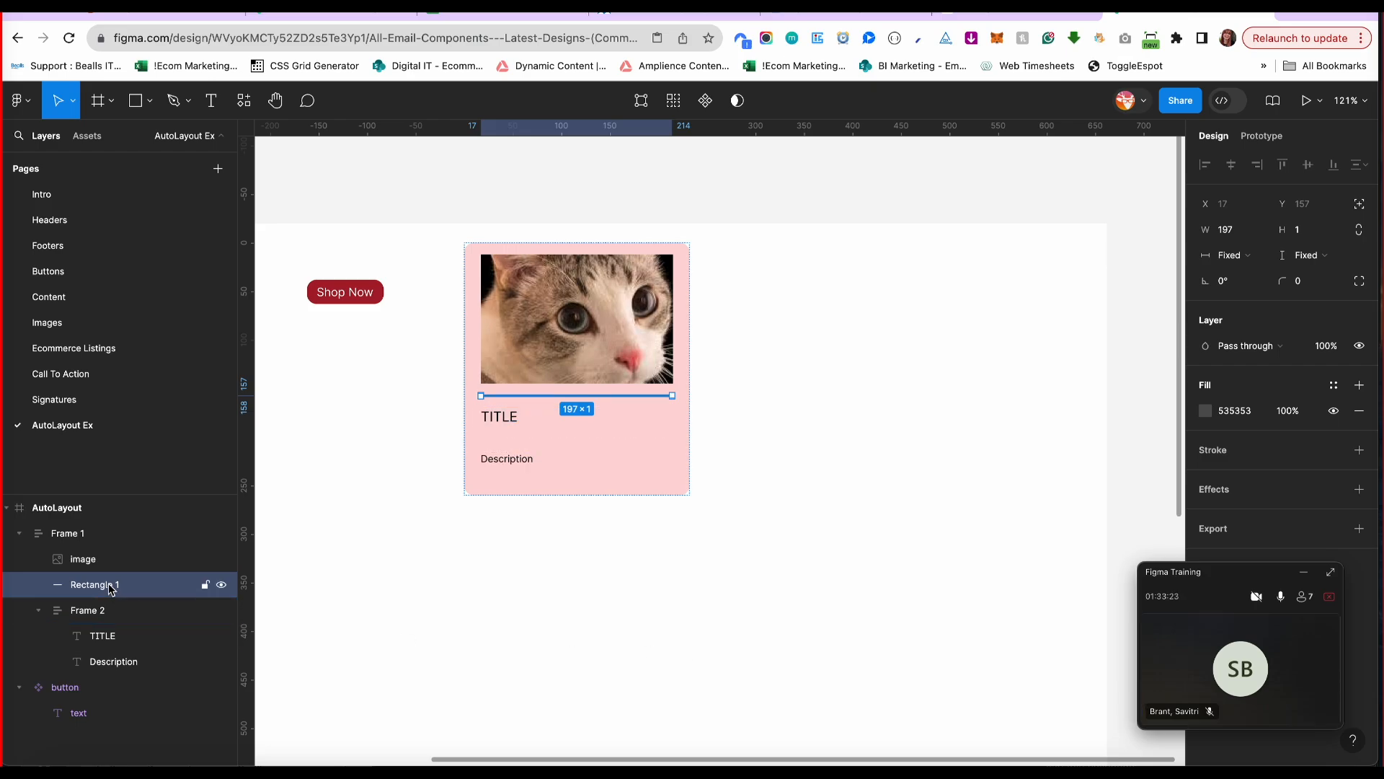
double_click(63, 534)
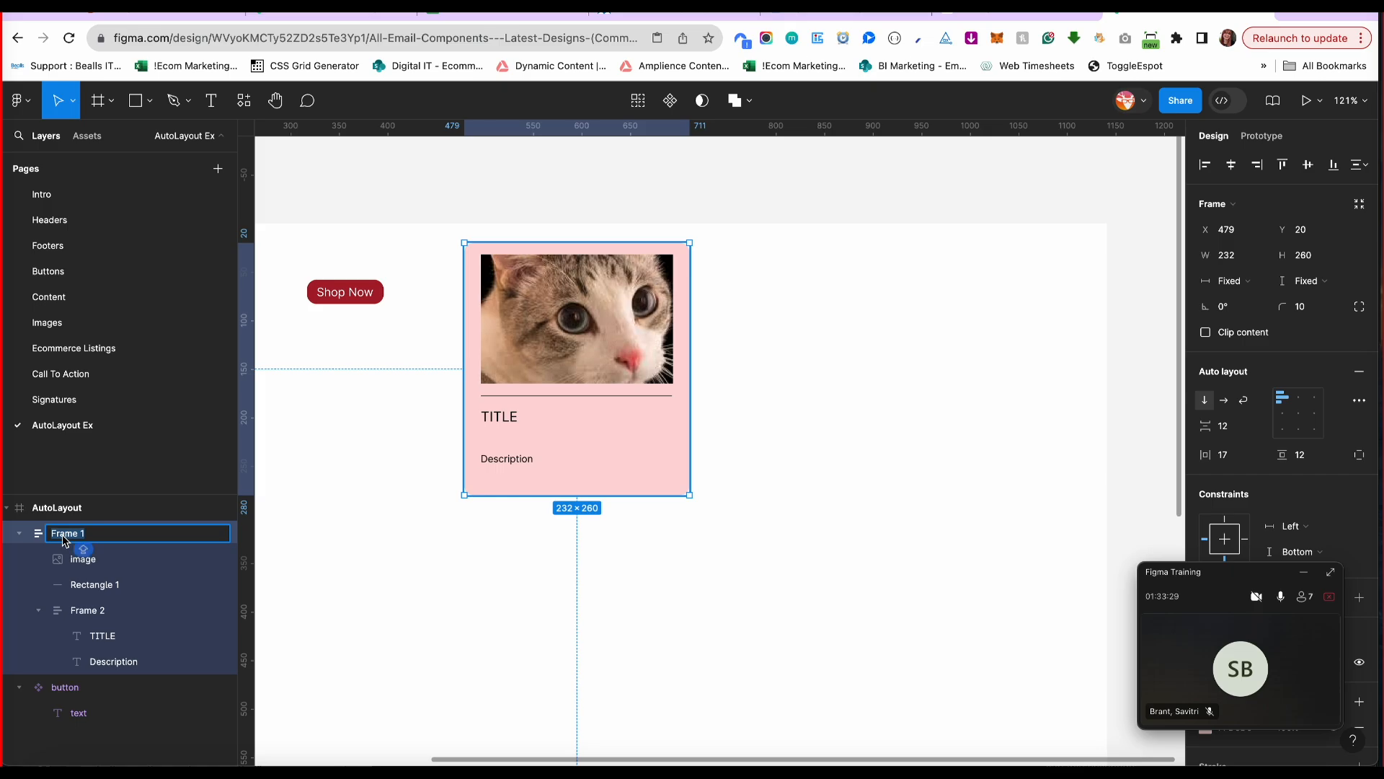
type("Card")
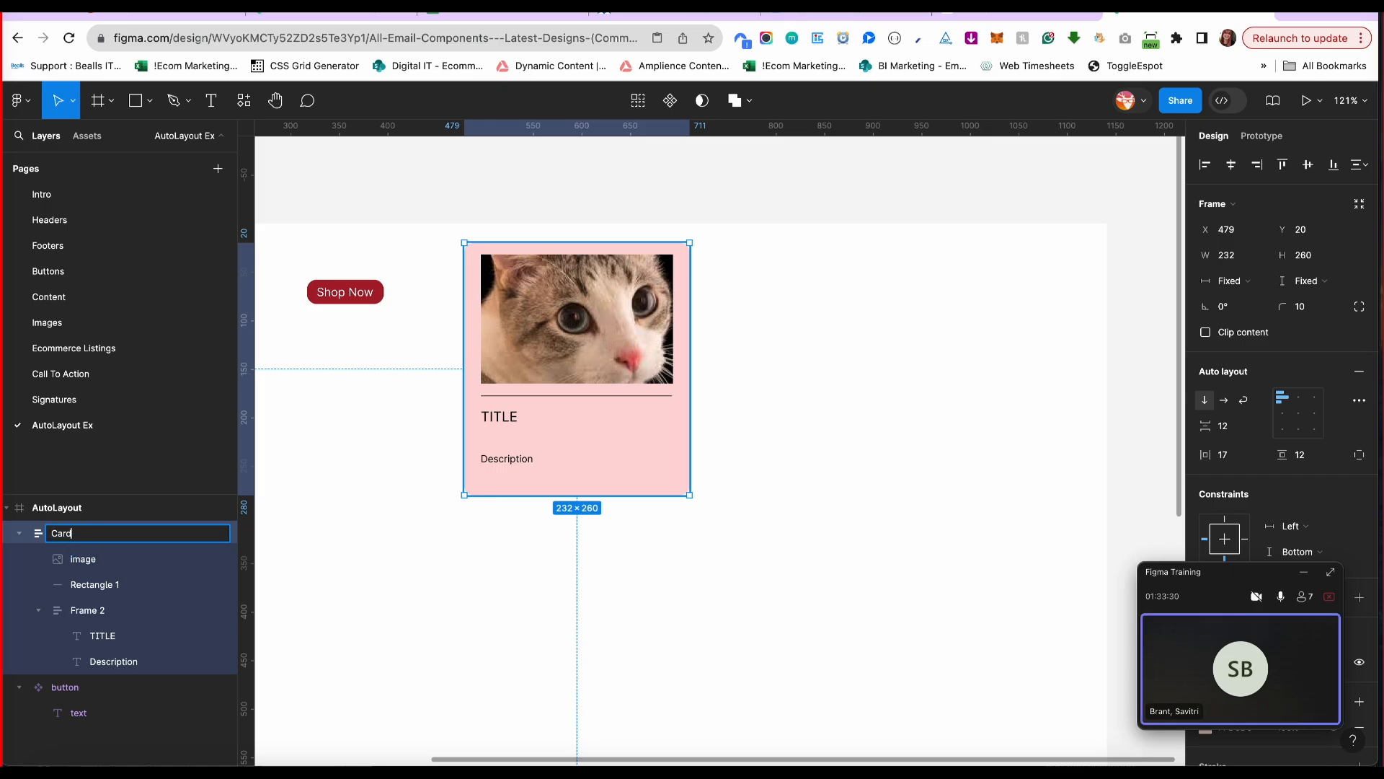
left_click(104, 564)
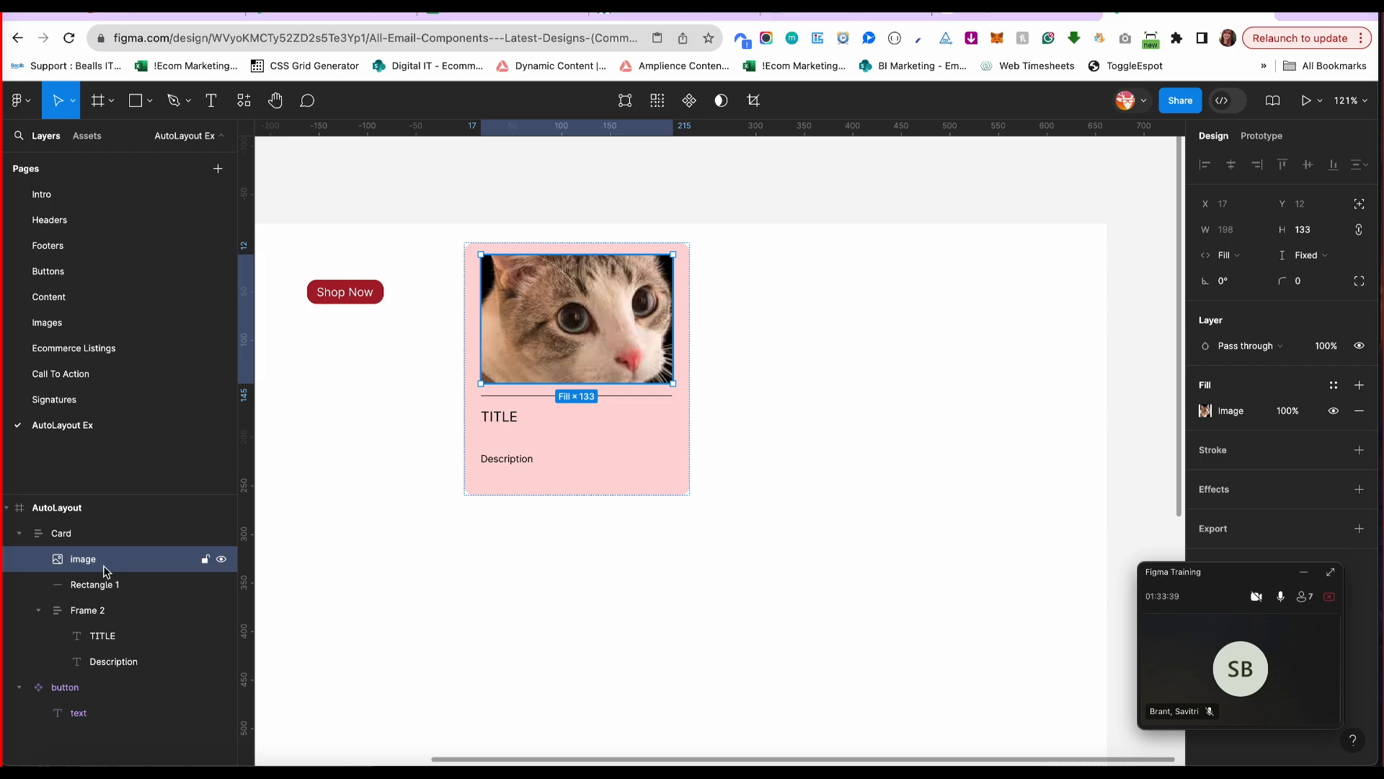
Try a slight width change on the card frame to compare its edge with the divider, and undo it.
left_click(65, 537)
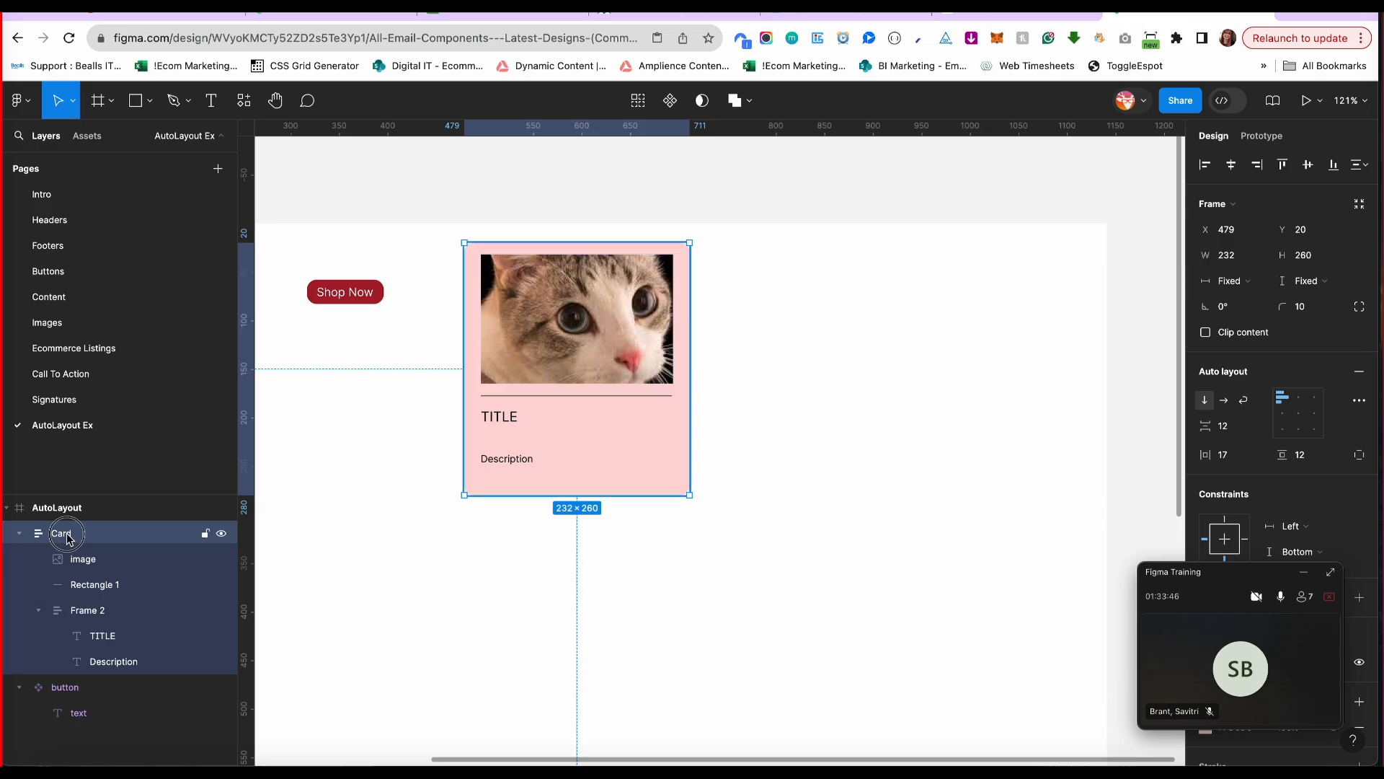
left_click(81, 586)
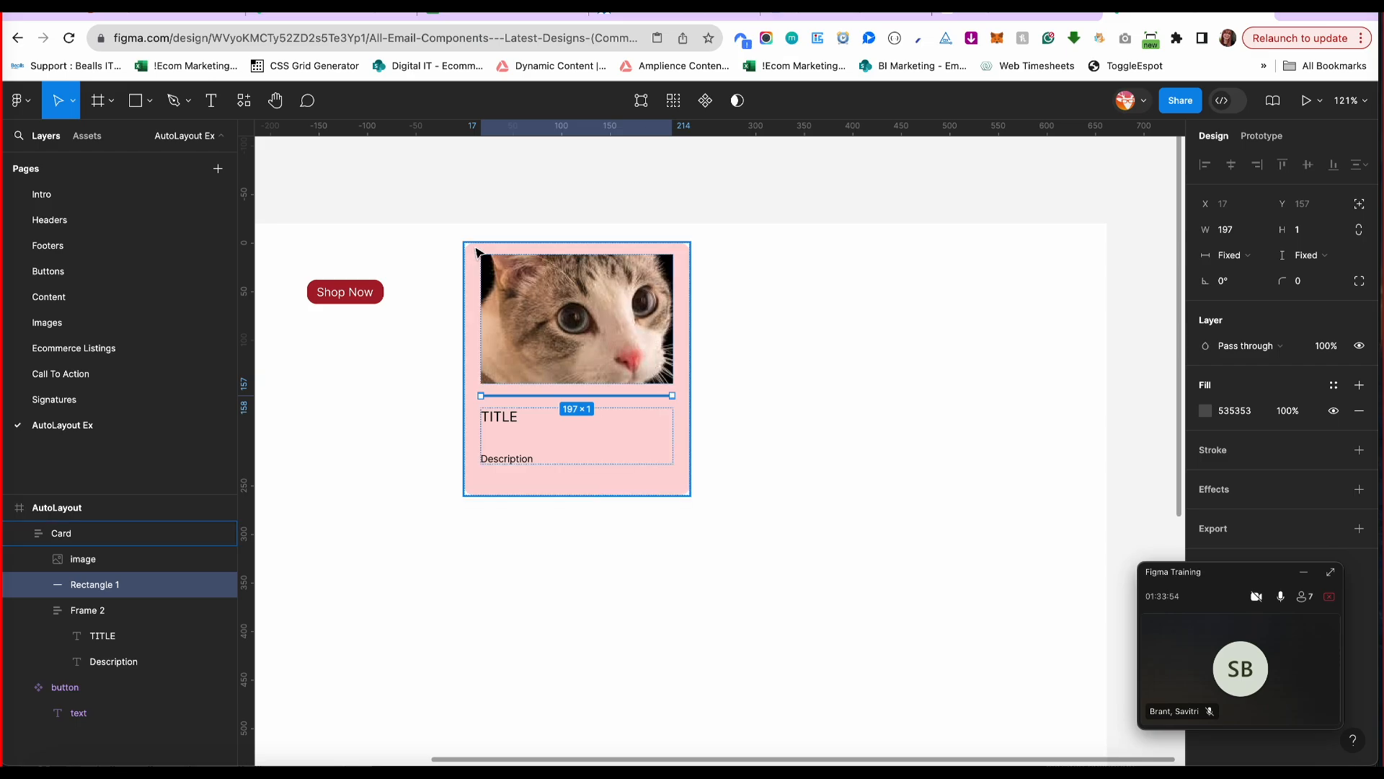
left_click(516, 412)
mouse_move(689, 365)
left_mouse_down()
mouse_move(812, 356)
mouse_move(698, 361)
left_mouse_up()
key("ctrl+z")
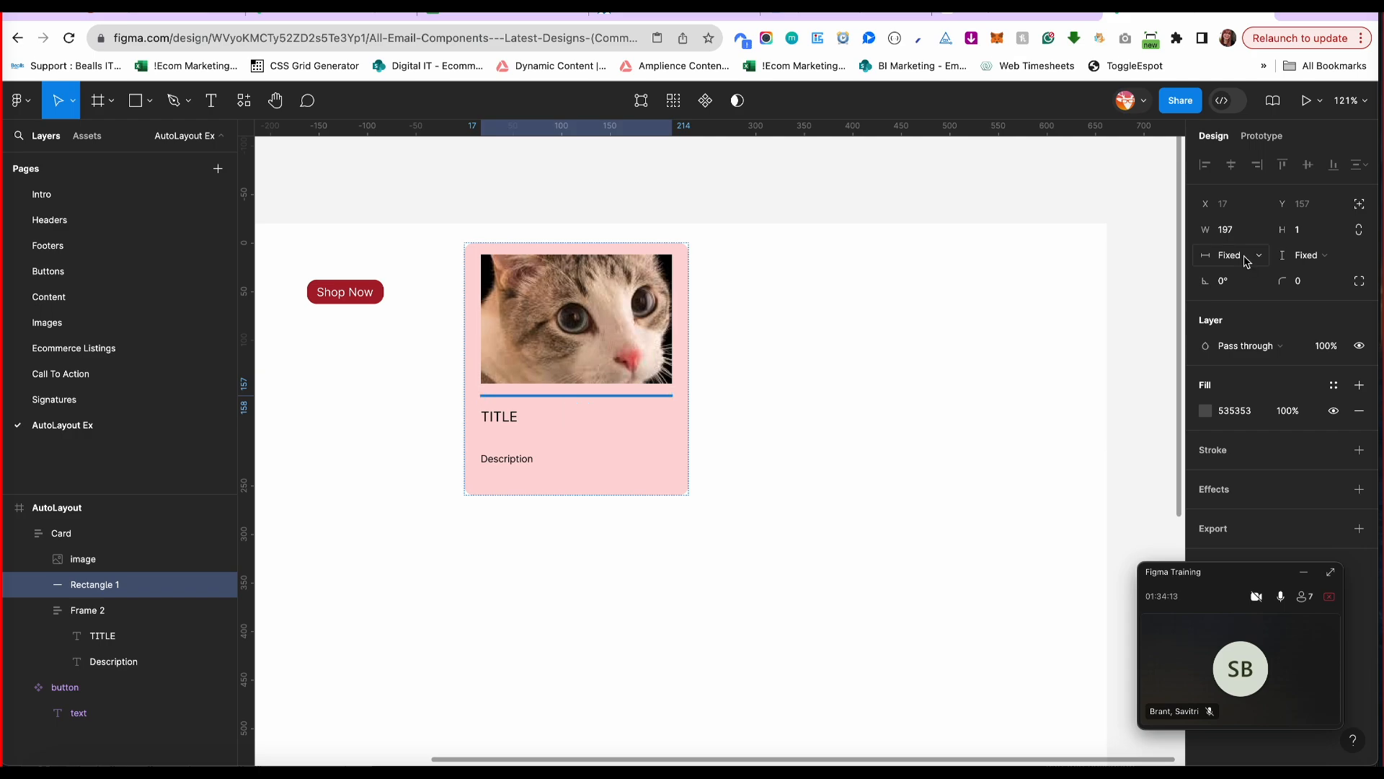
Set the divider's width to Fill container and narrow the card frame to 200 wide.
left_click(1246, 261)
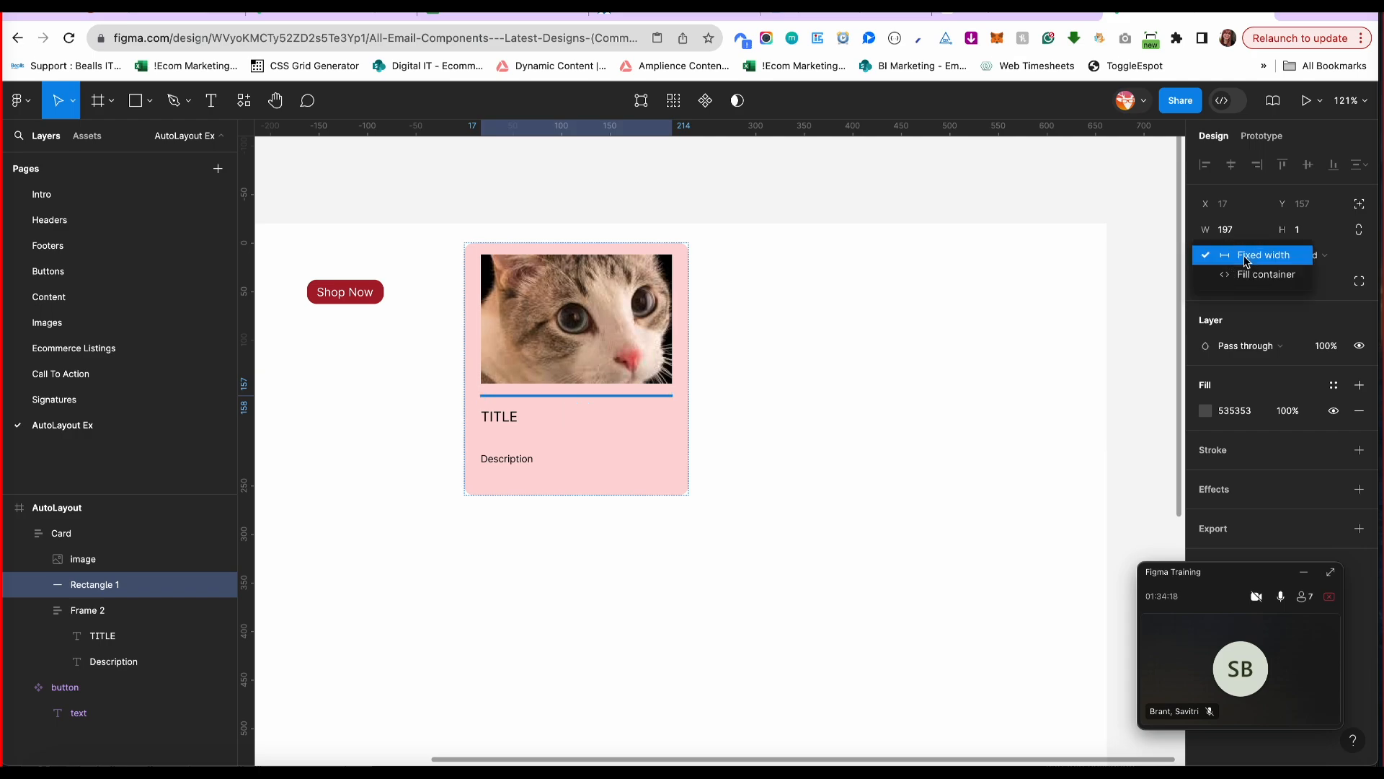
left_click(1245, 274)
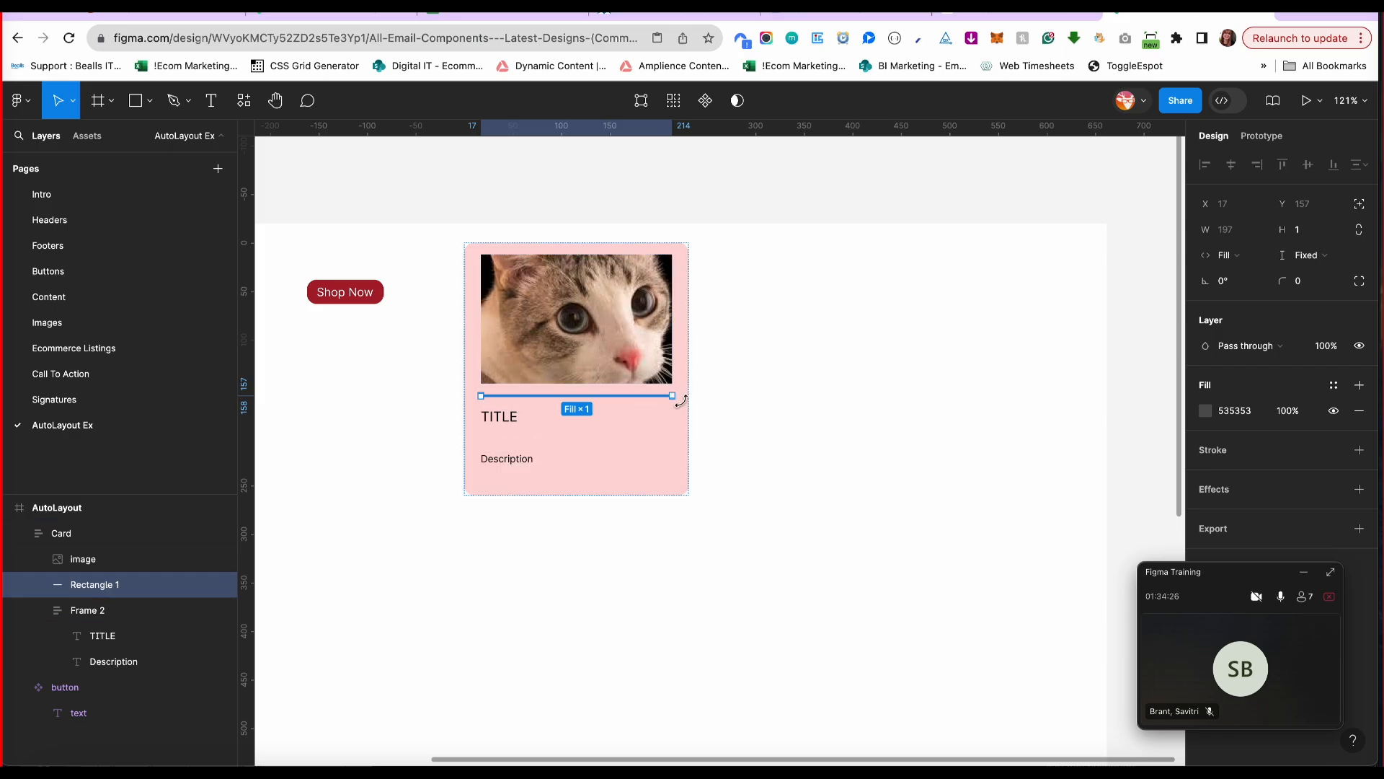
left_click(473, 245)
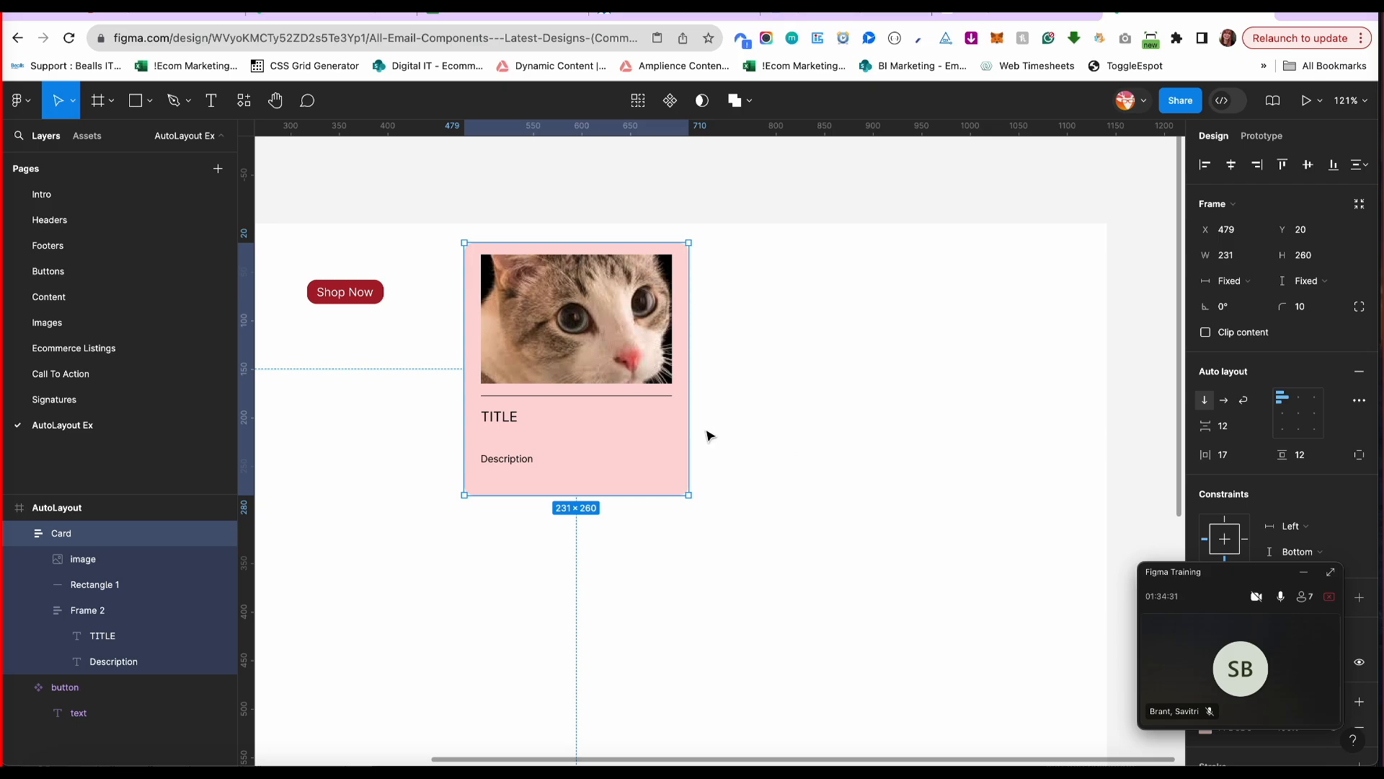
left_click_drag(689, 430, 658, 435)
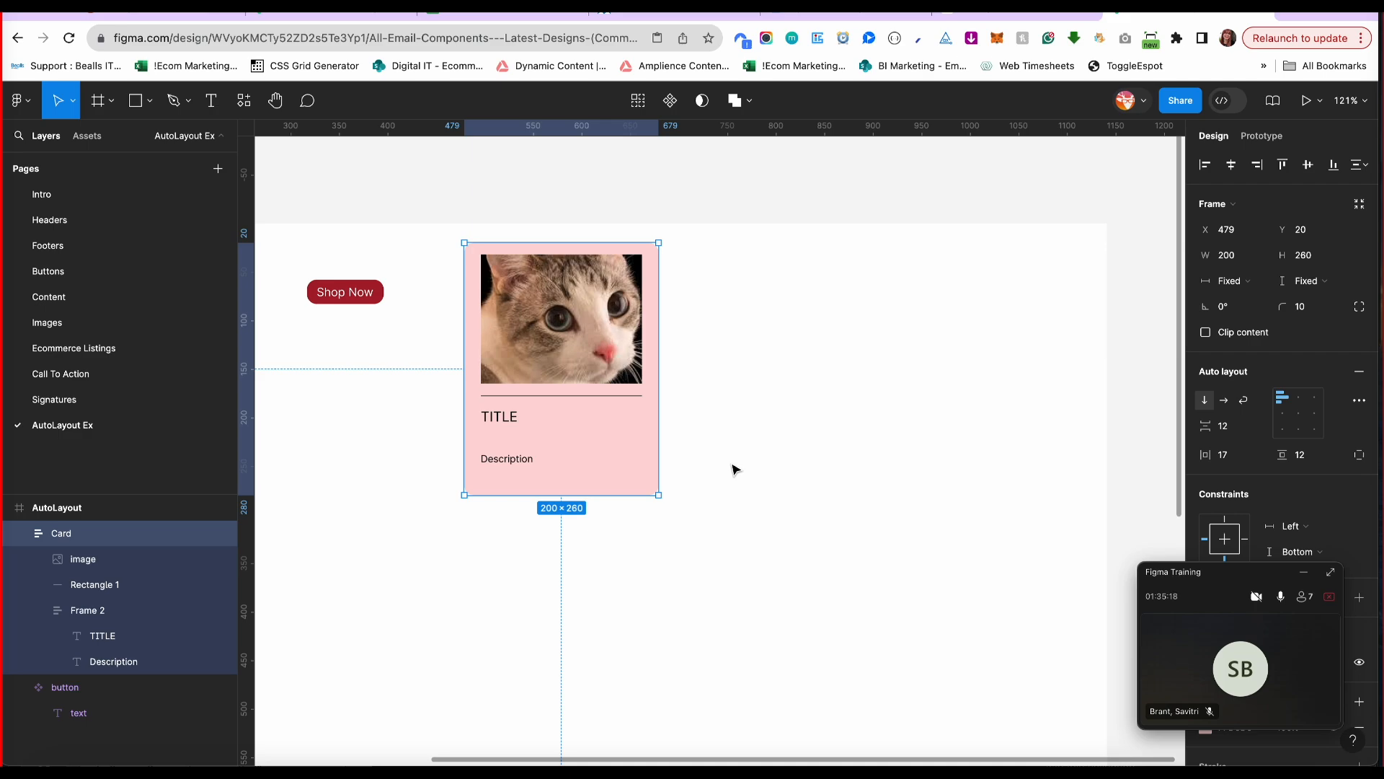
Compare the horizontal sizing options offered for the card frame with those offered for the divider.
left_click(1234, 281)
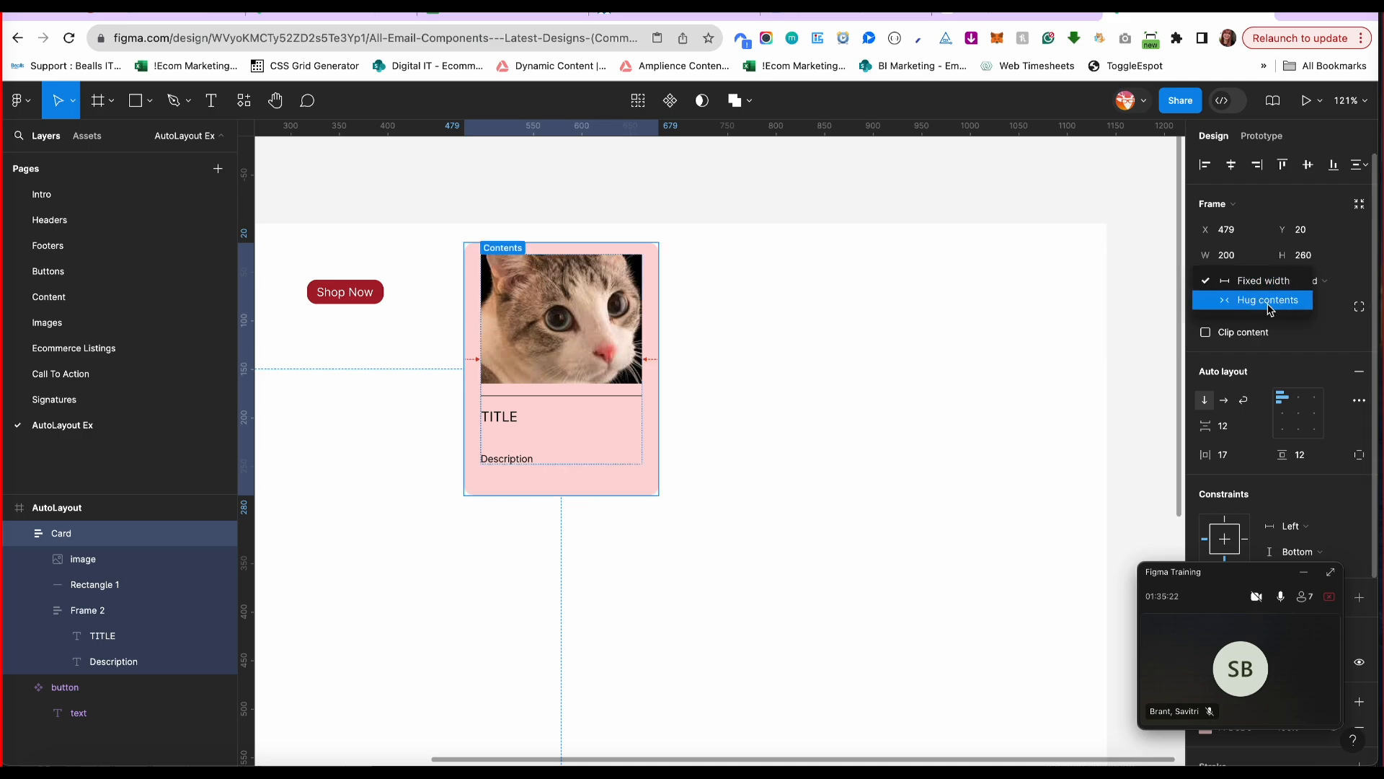
left_click(875, 376)
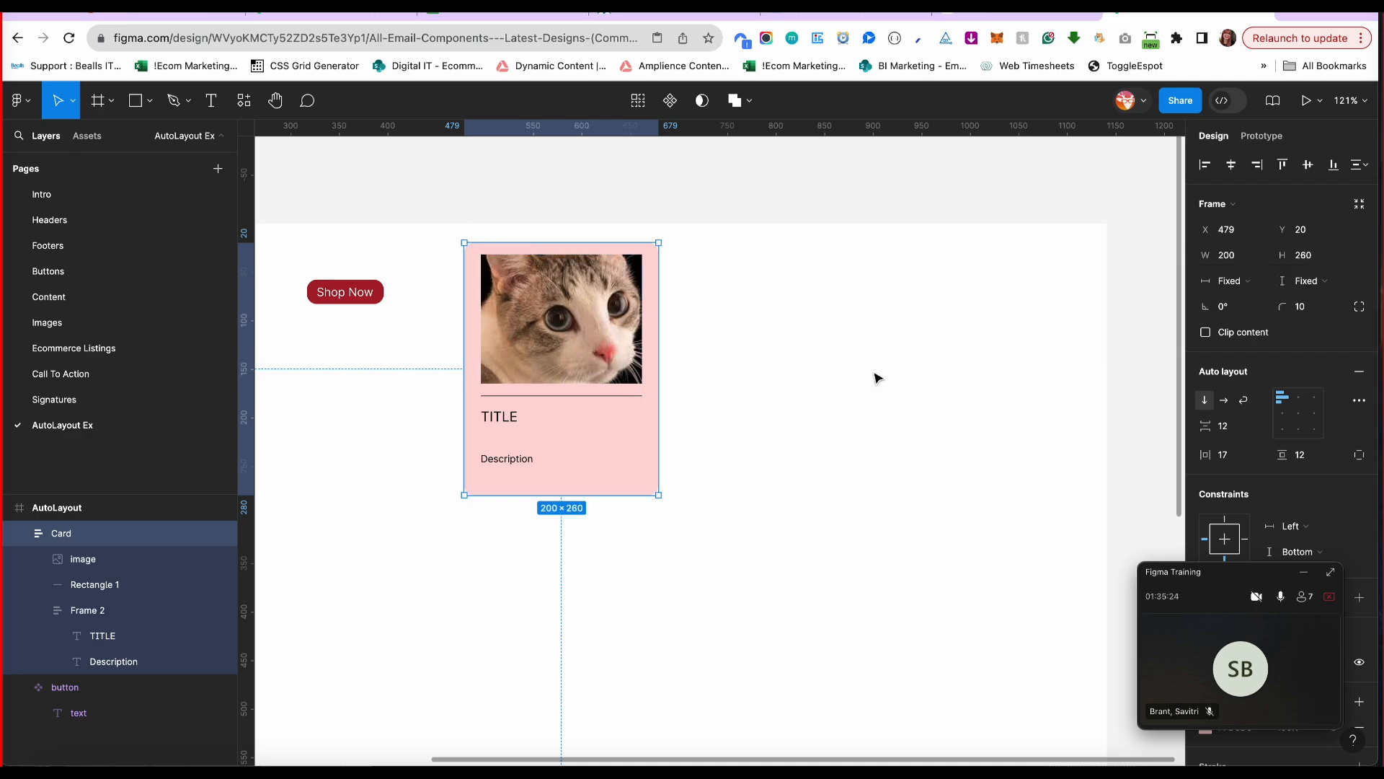
left_click(600, 395)
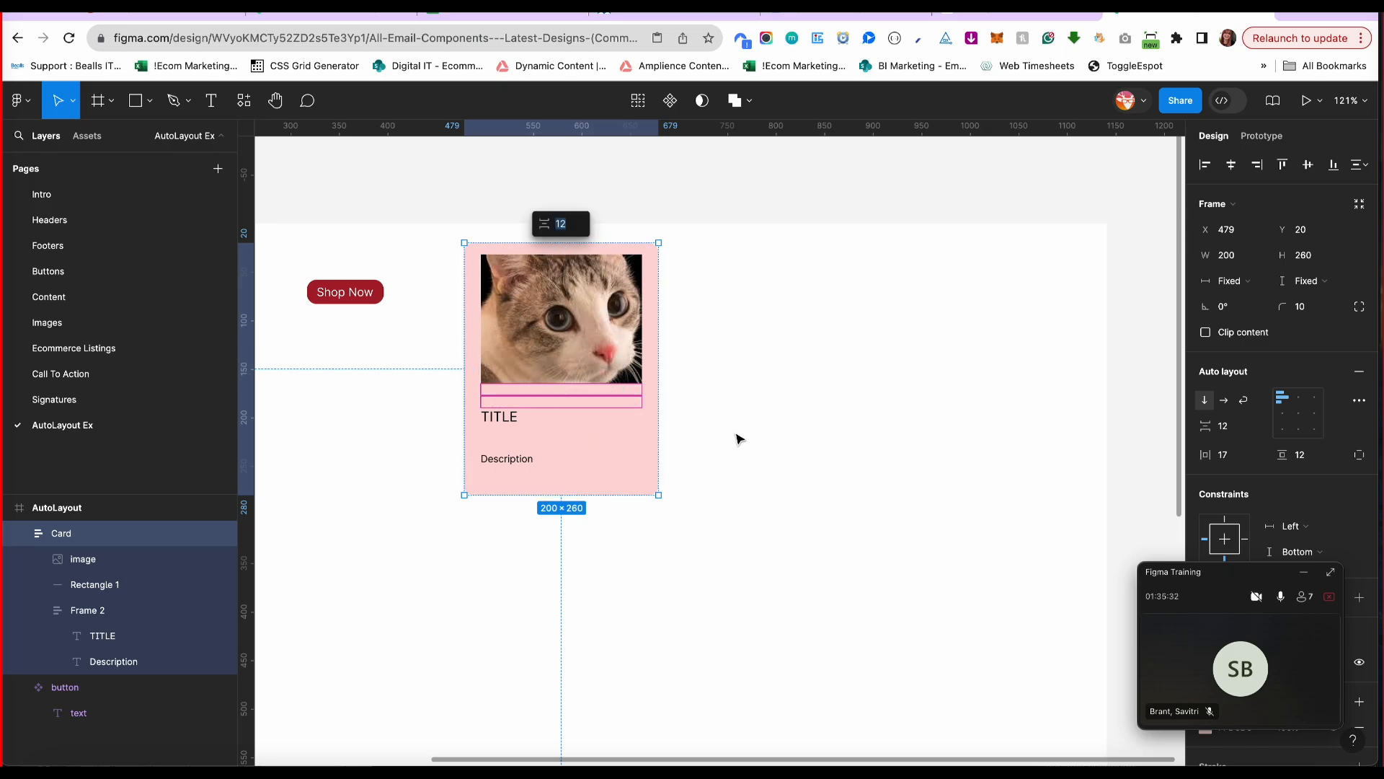
left_click(563, 395)
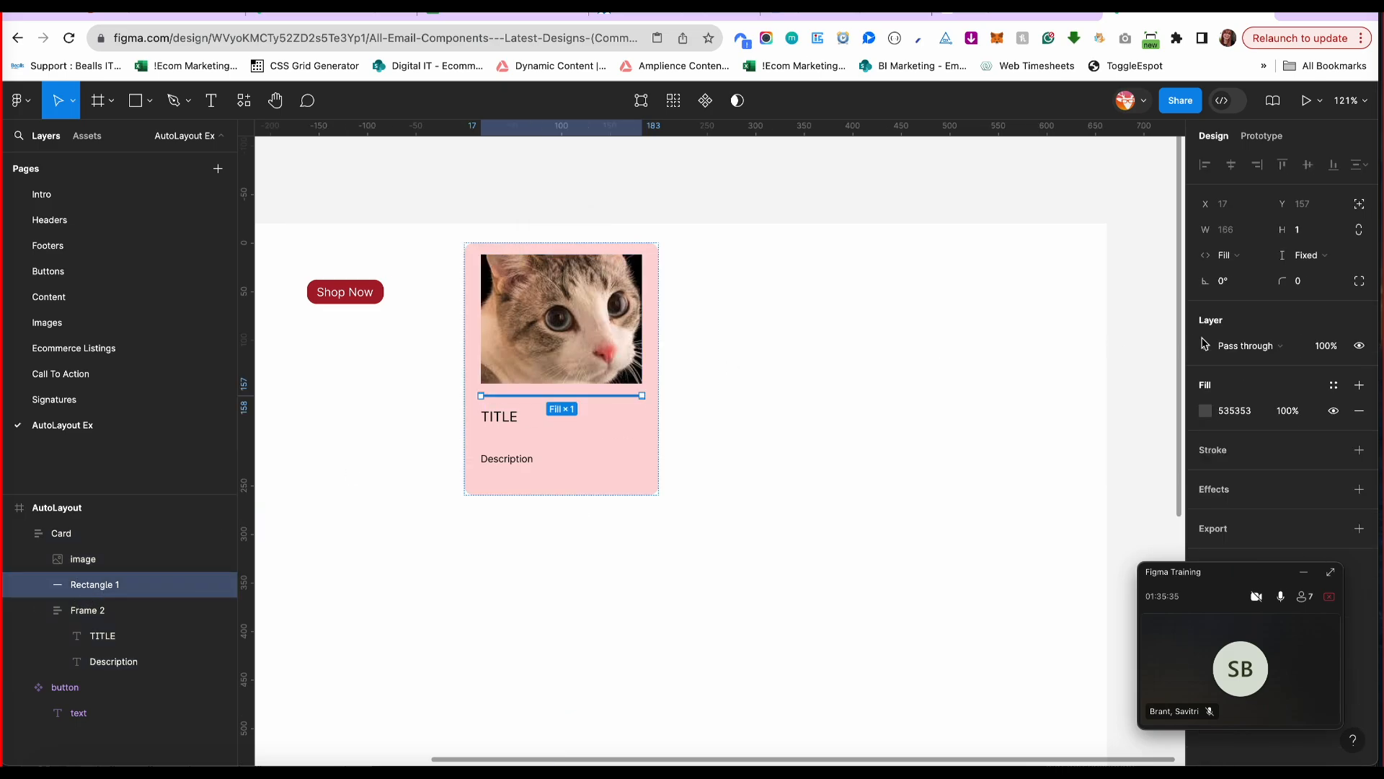
left_click(1245, 252)
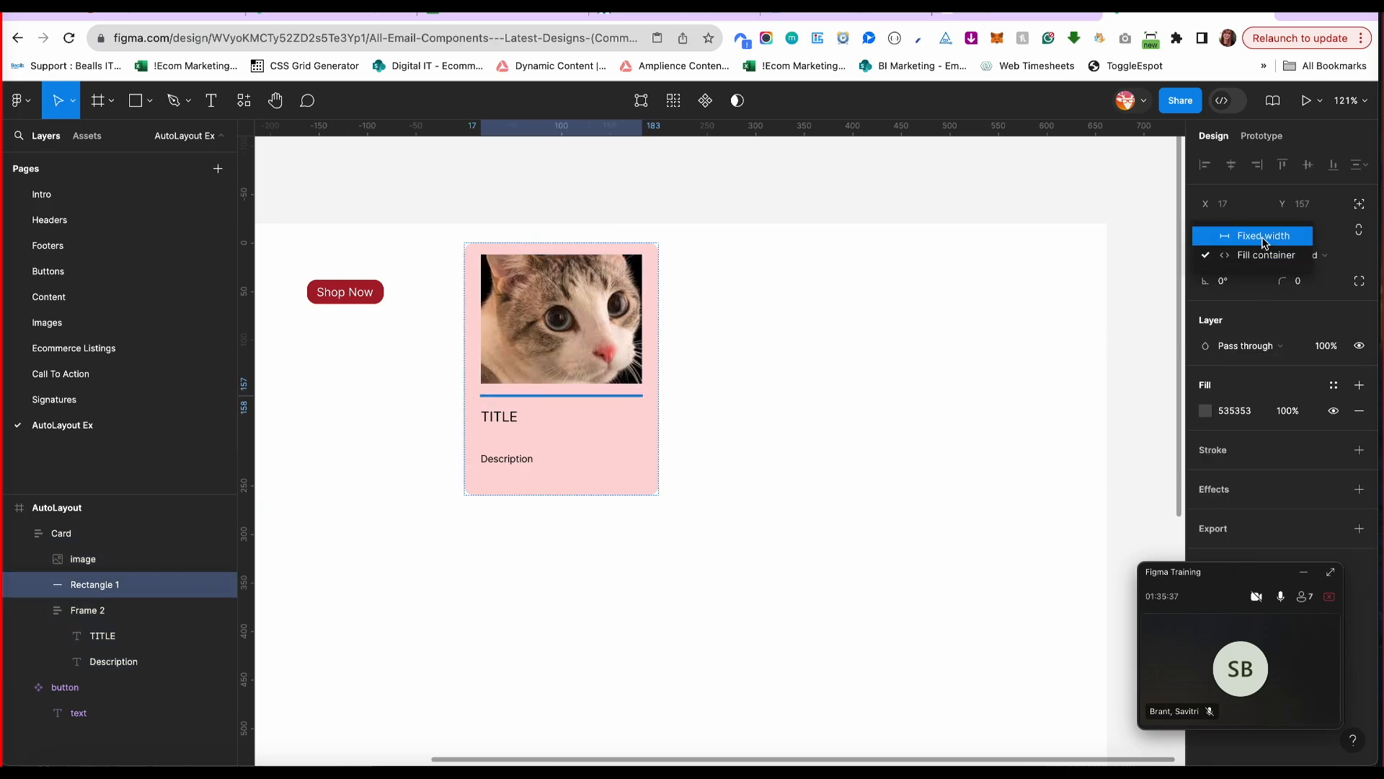
left_click(946, 391)
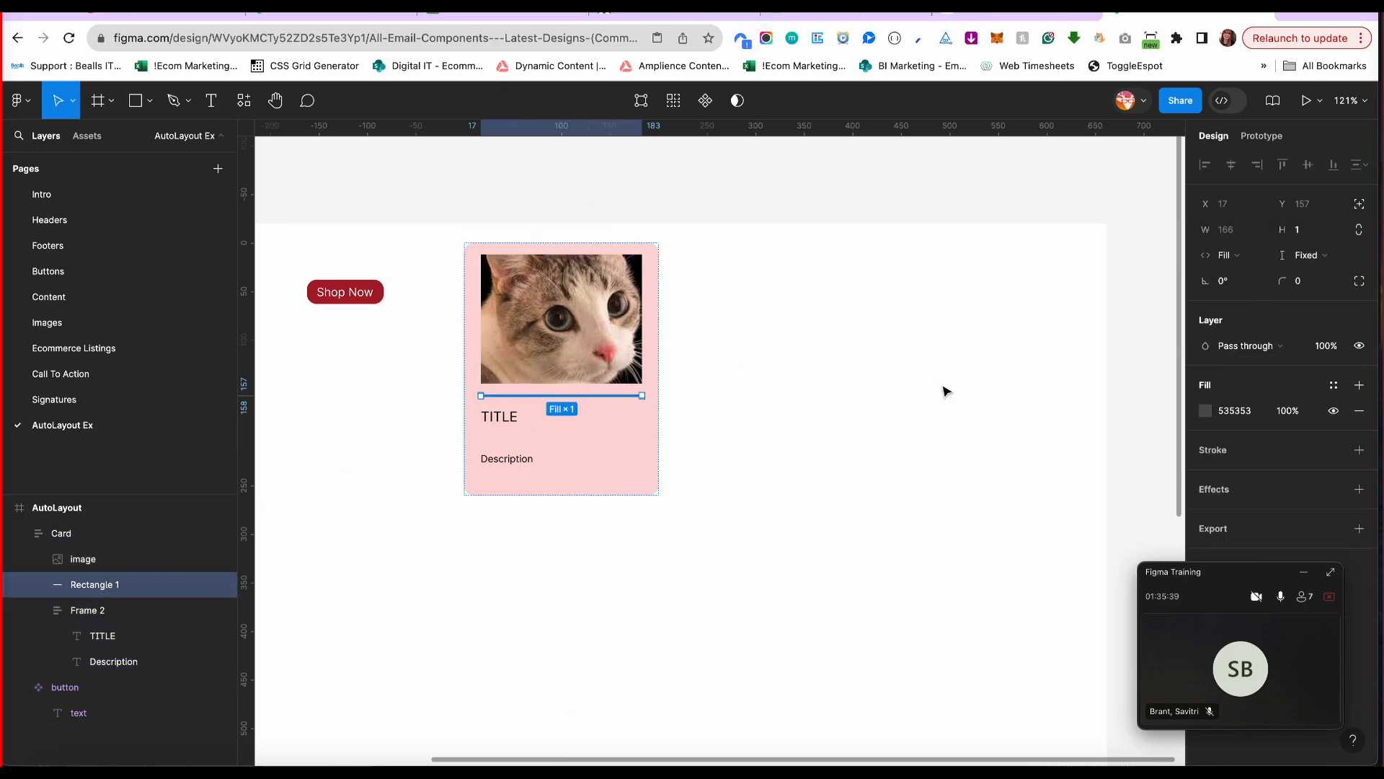
left_click(655, 254)
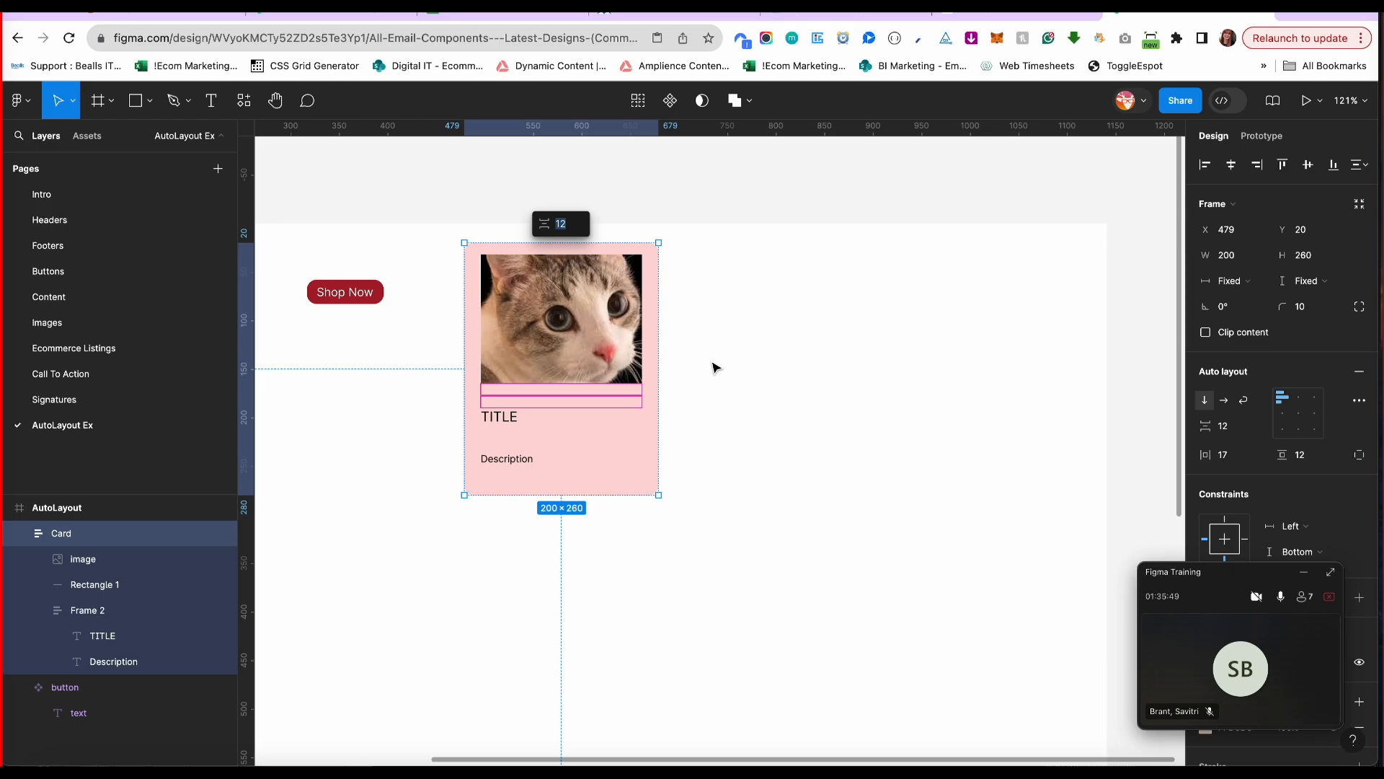
left_click(1234, 281)
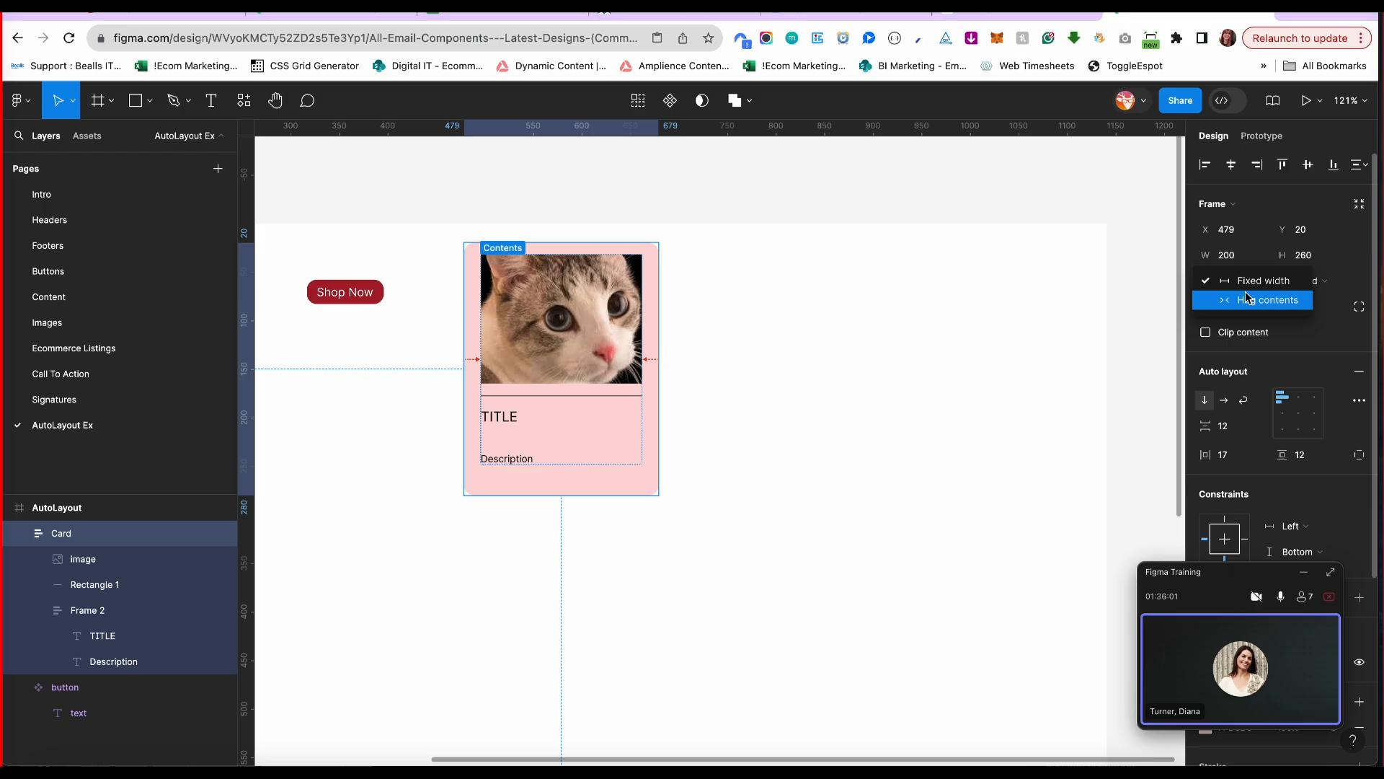
left_click(1245, 297)
left_click(791, 431)
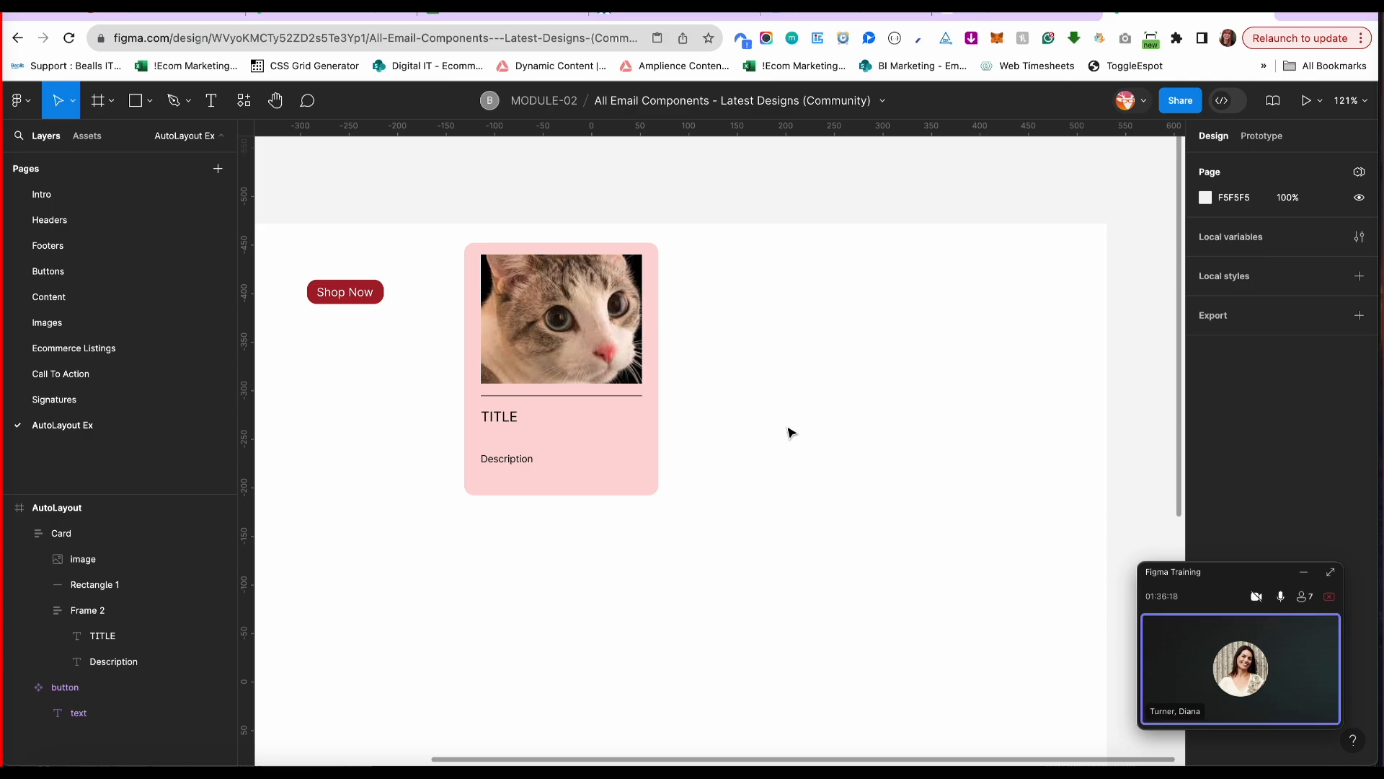
Draw a narrow vertical rectangle about 7 × 77 beside the card and fill it with cyan 40DCE6.
left_click_drag(969, 595, 919, 586)
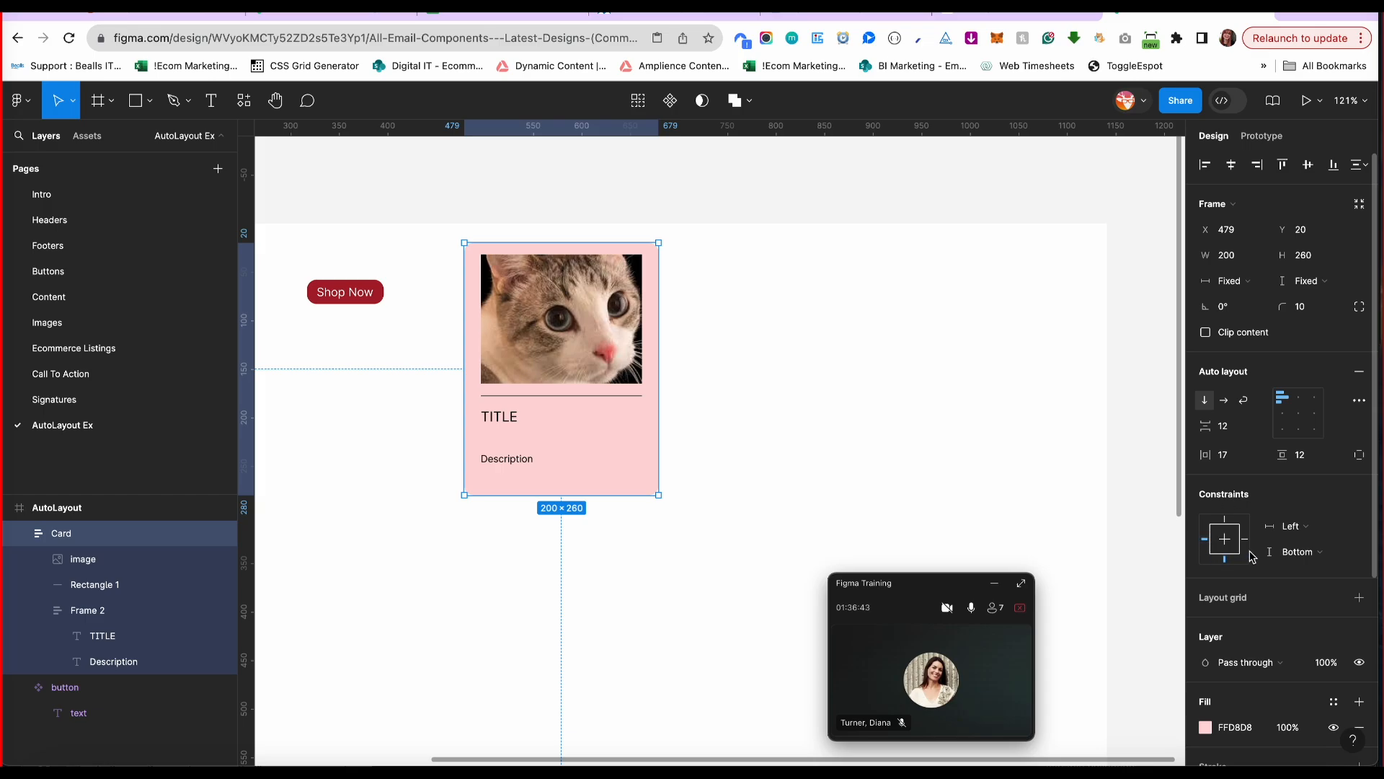
left_click(136, 101)
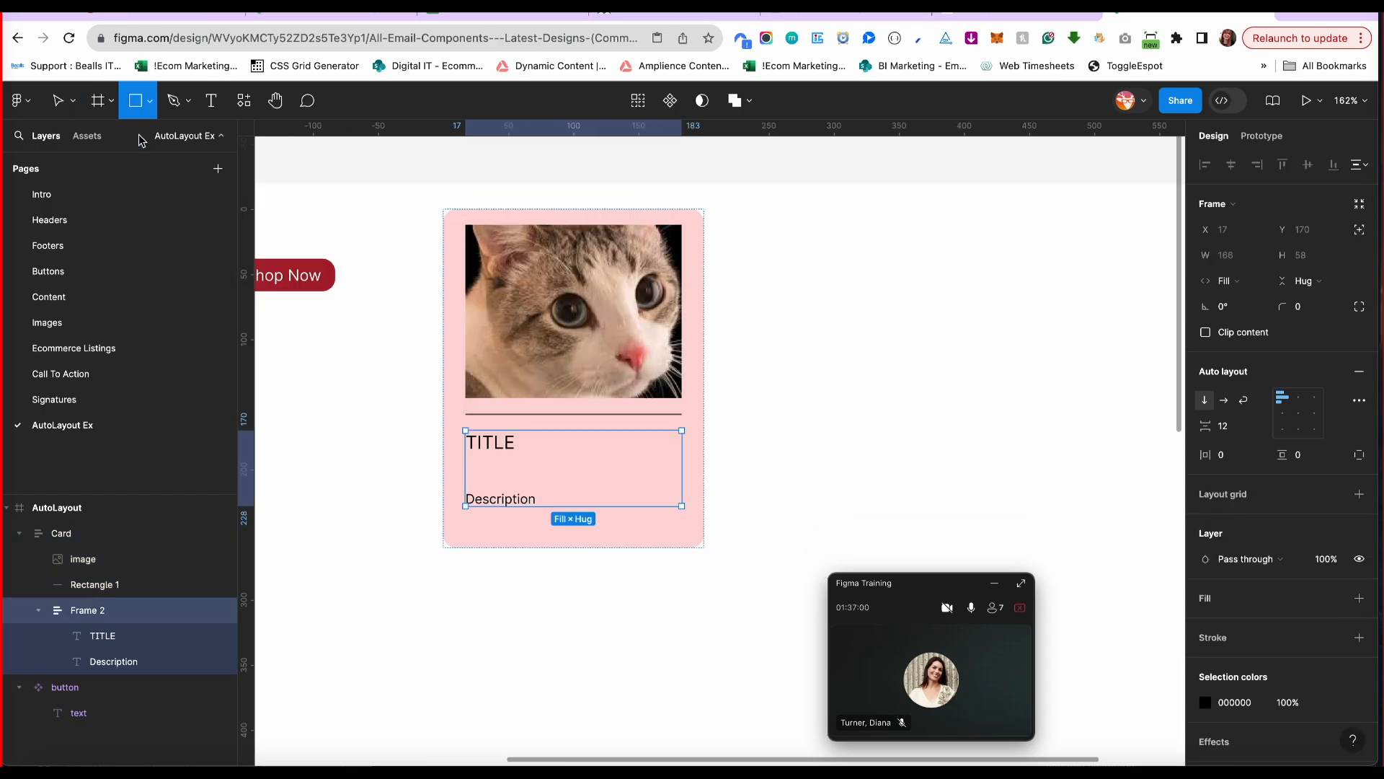
mouse_move(840, 264)
left_mouse_down()
mouse_move(861, 383)
mouse_move(850, 364)
left_mouse_up()
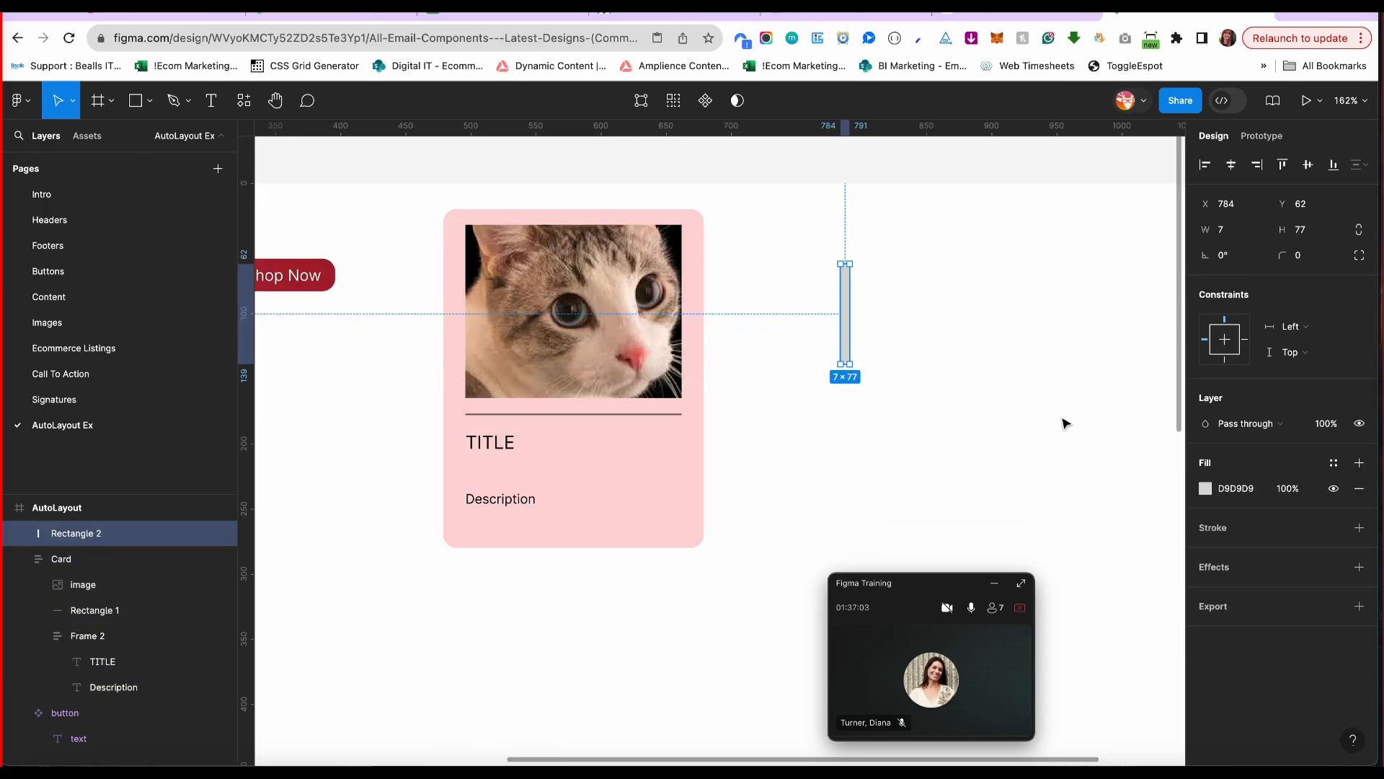
left_click(1203, 489)
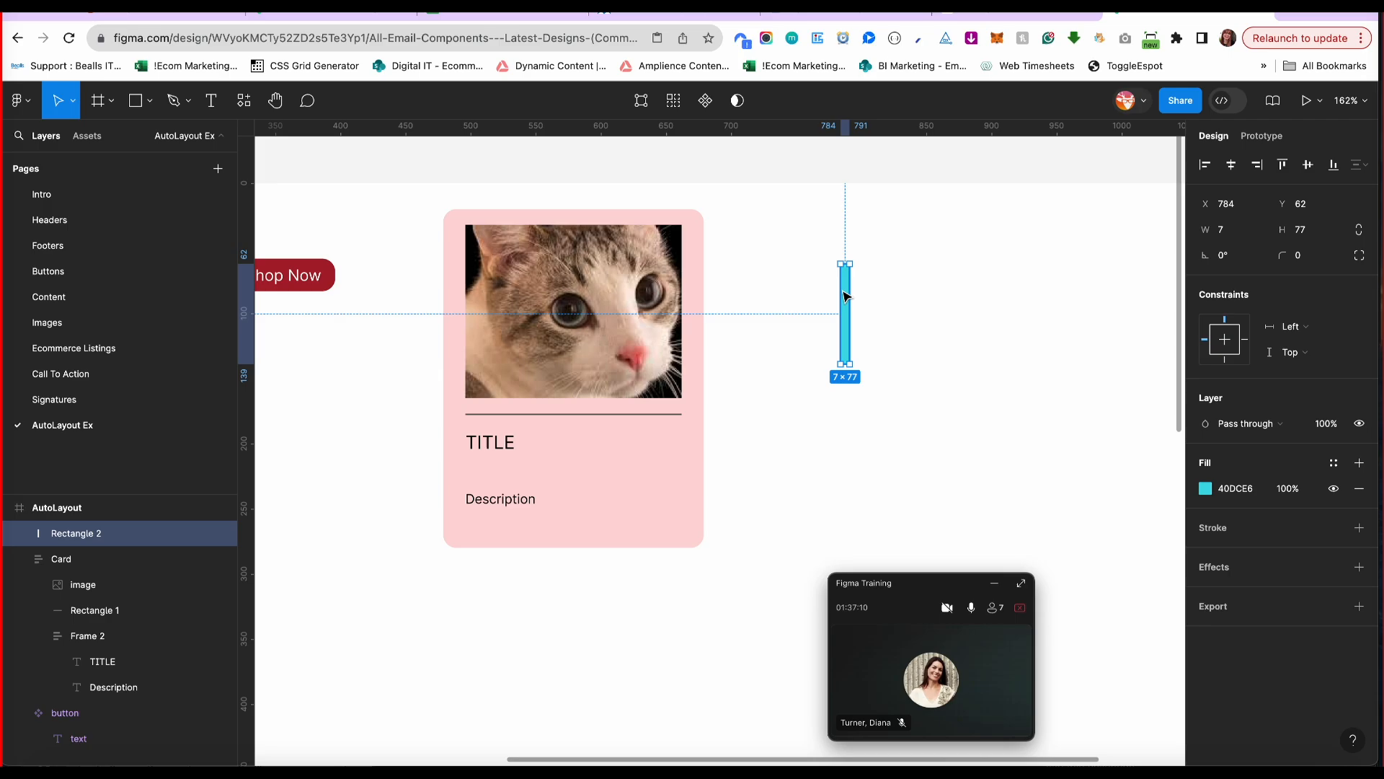
Shorten the cyan rectangle to about 51 high and nest it above TITLE inside the card's Frame 2.
left_click_drag(844, 293, 465, 463)
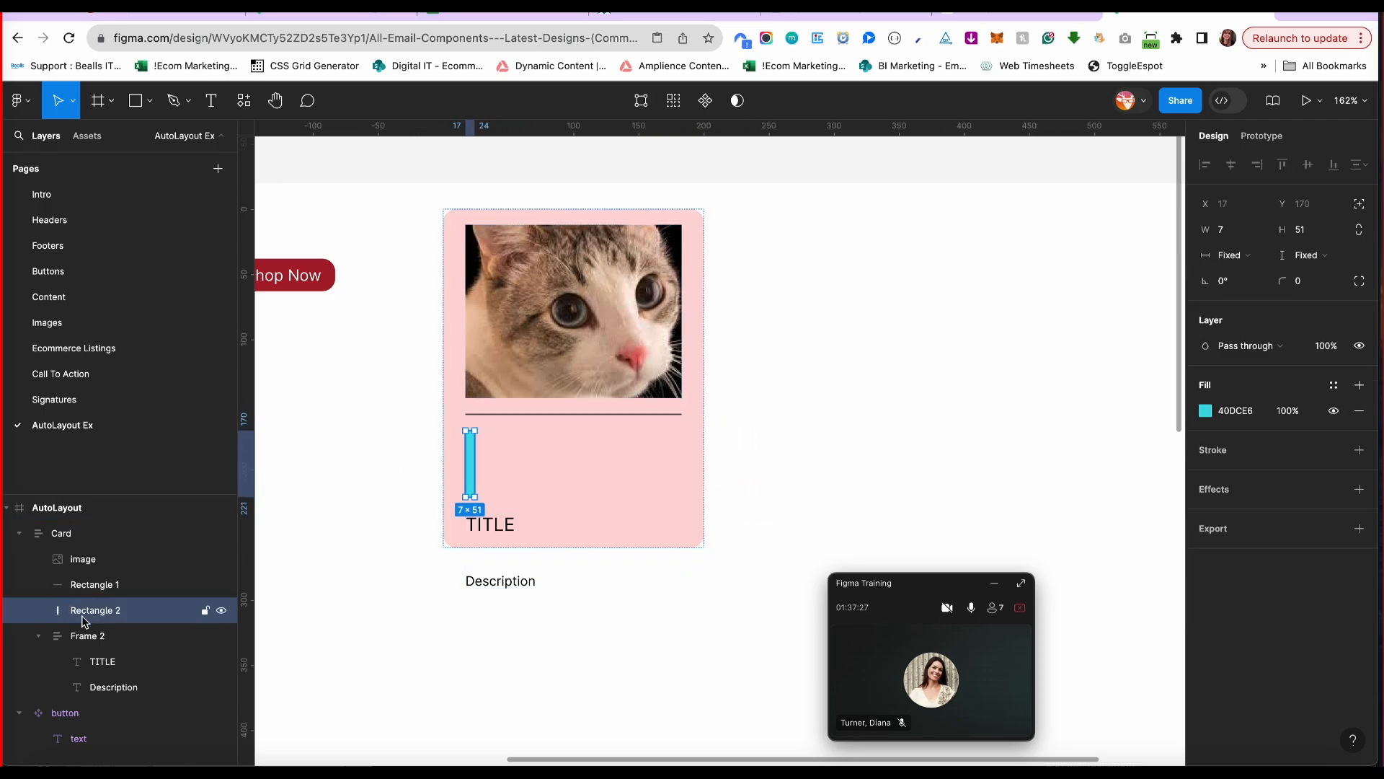
left_click_drag(123, 615, 121, 641)
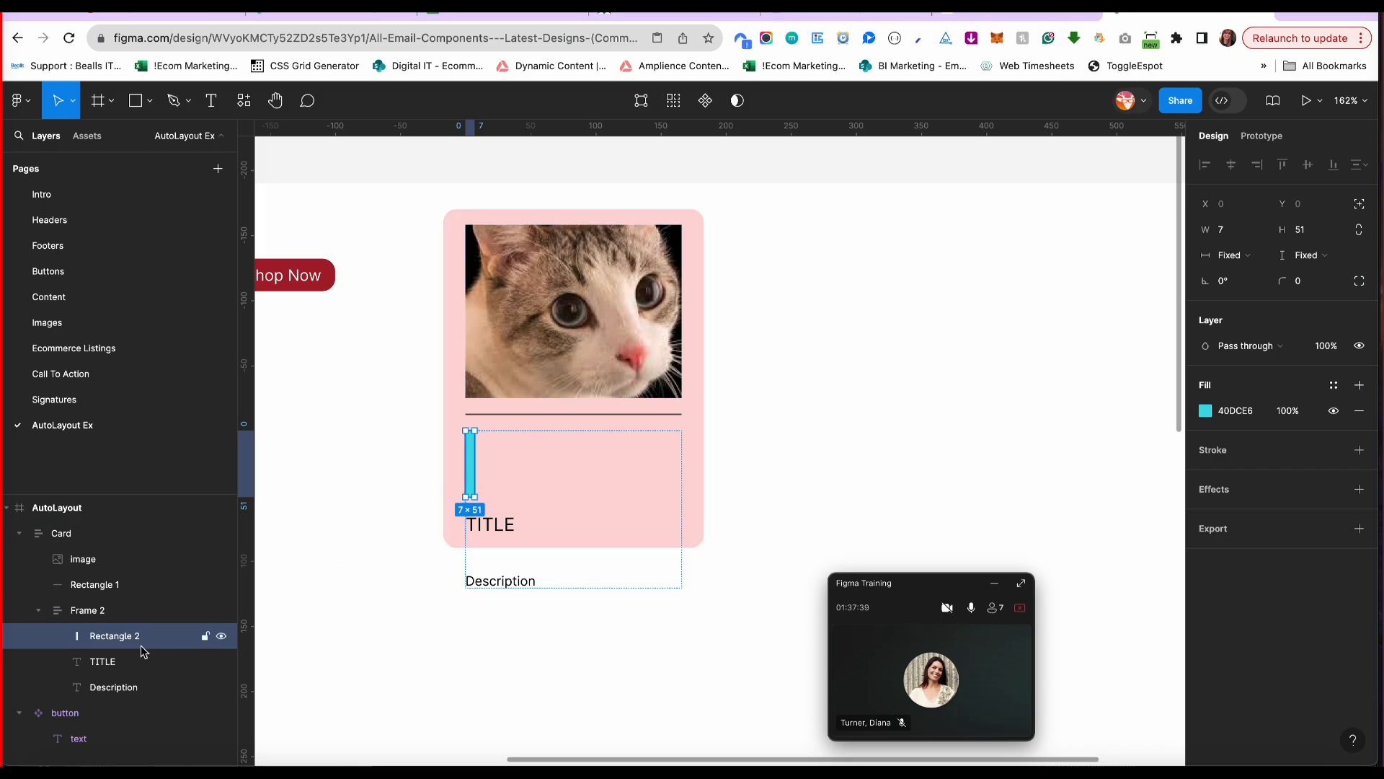
Rename the frame holding the cyan rectangle, title and description as "text bed".
left_click(85, 612)
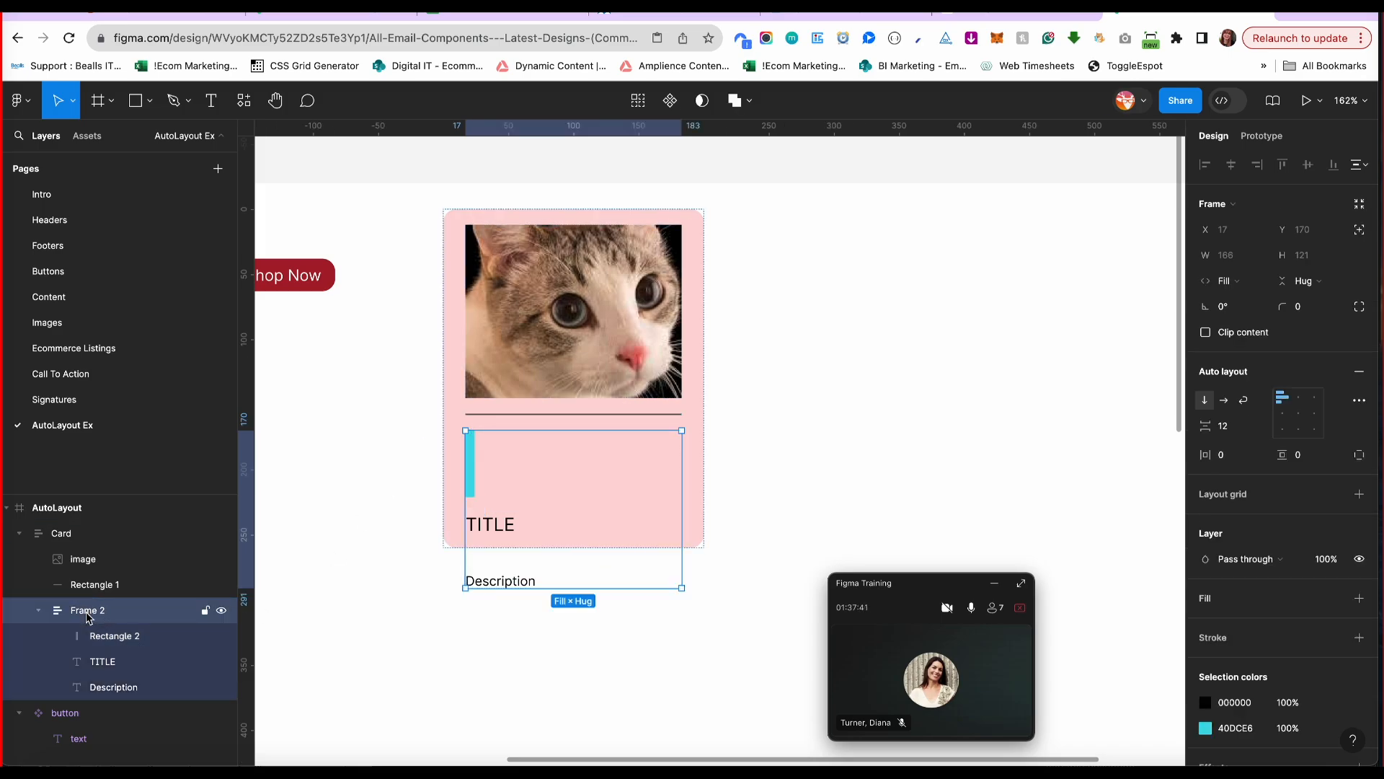
double_click(86, 613)
type("tex")
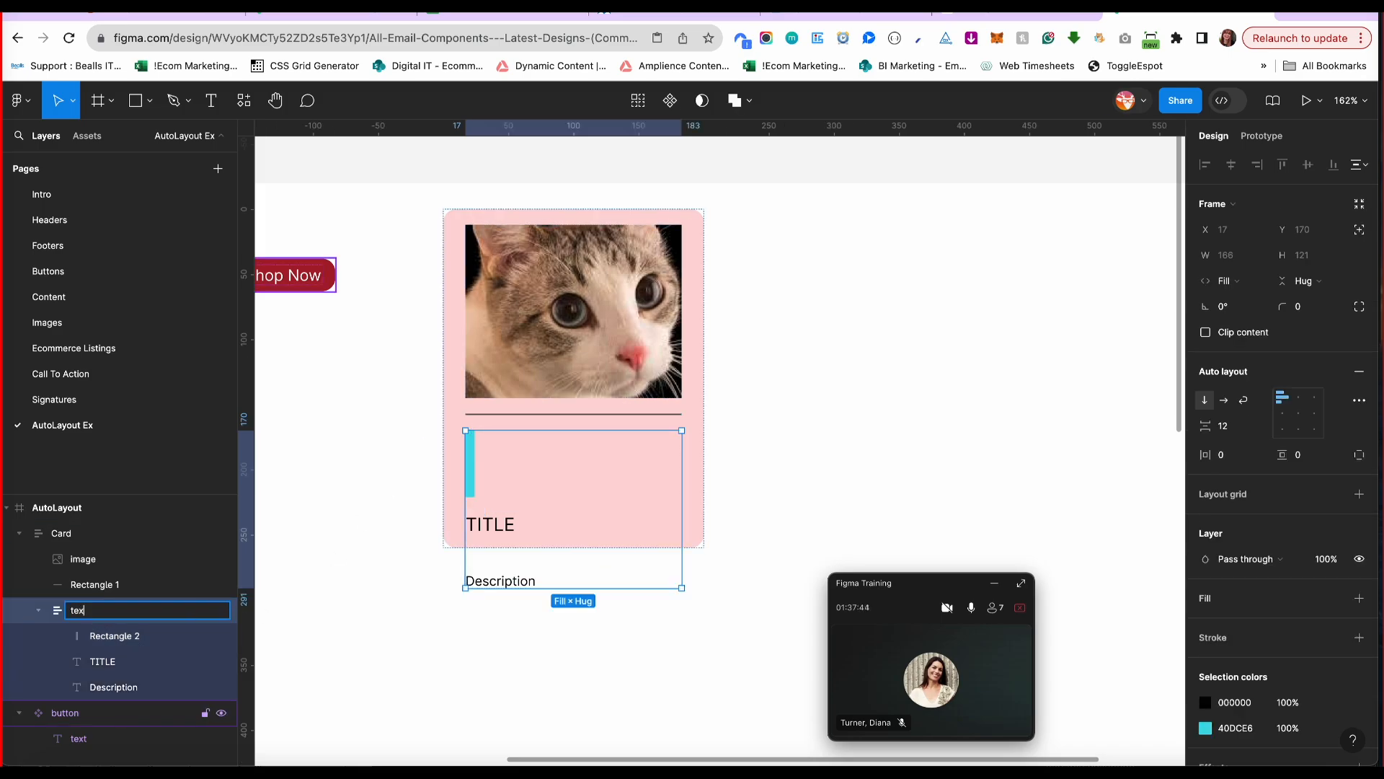
type("t bed")
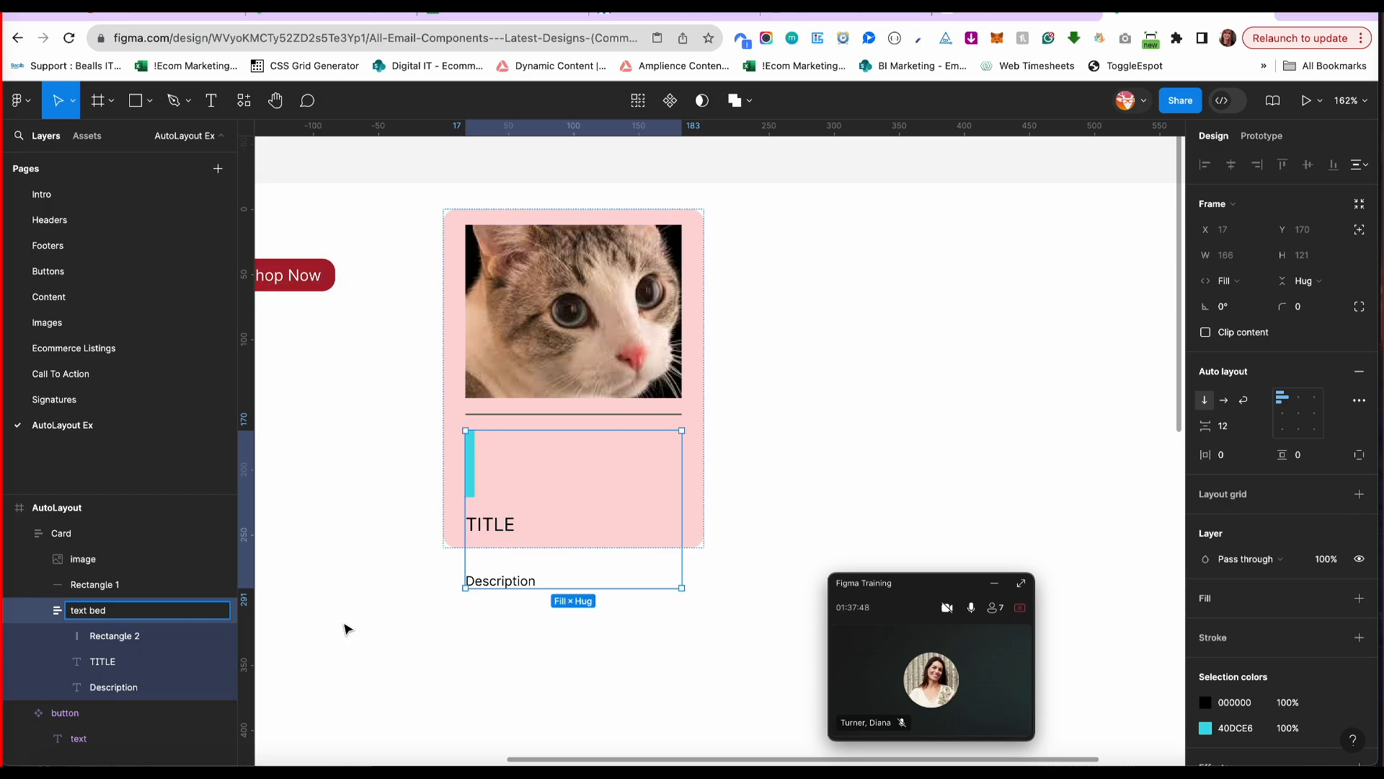
left_click(349, 630)
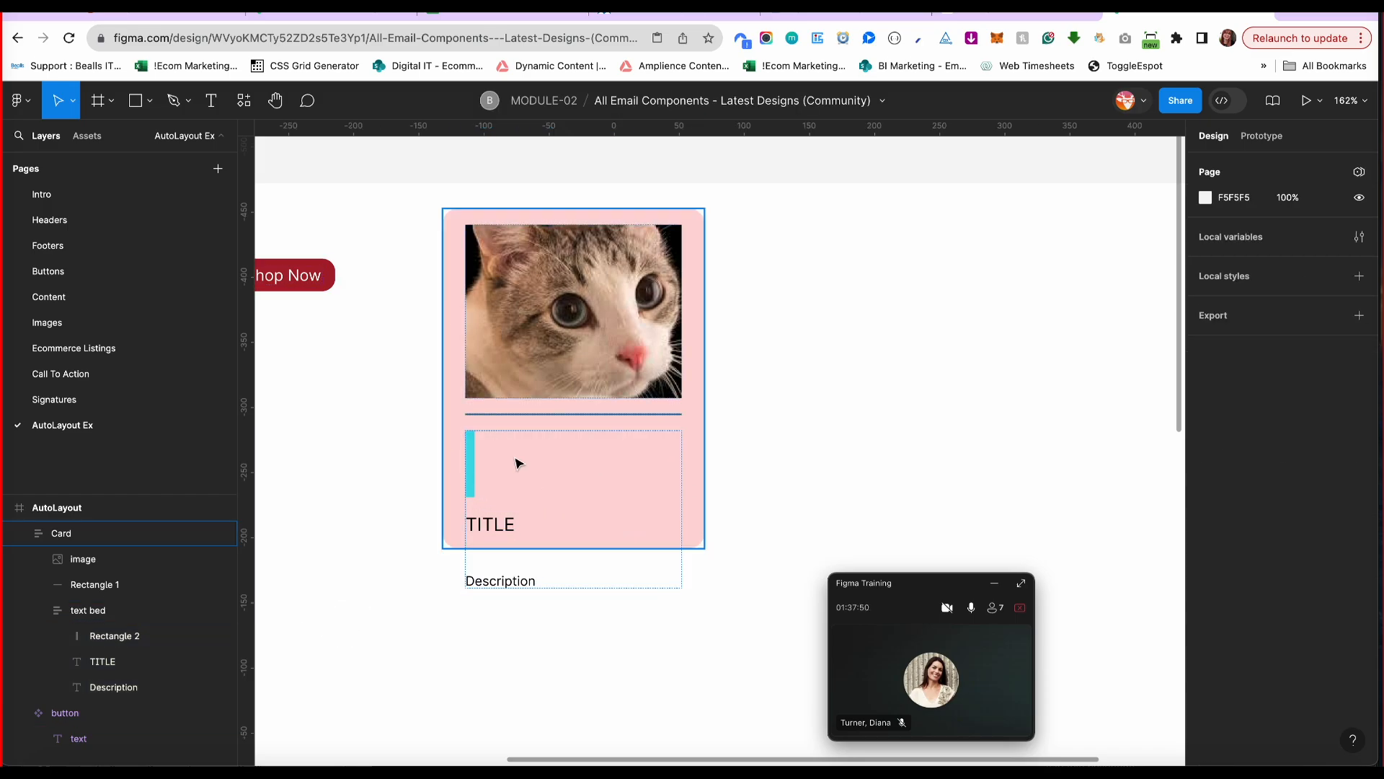
Set the Card frame's height to hug its contents and move the card down to about X 482, Y 25.
left_click(114, 612)
left_click(114, 635)
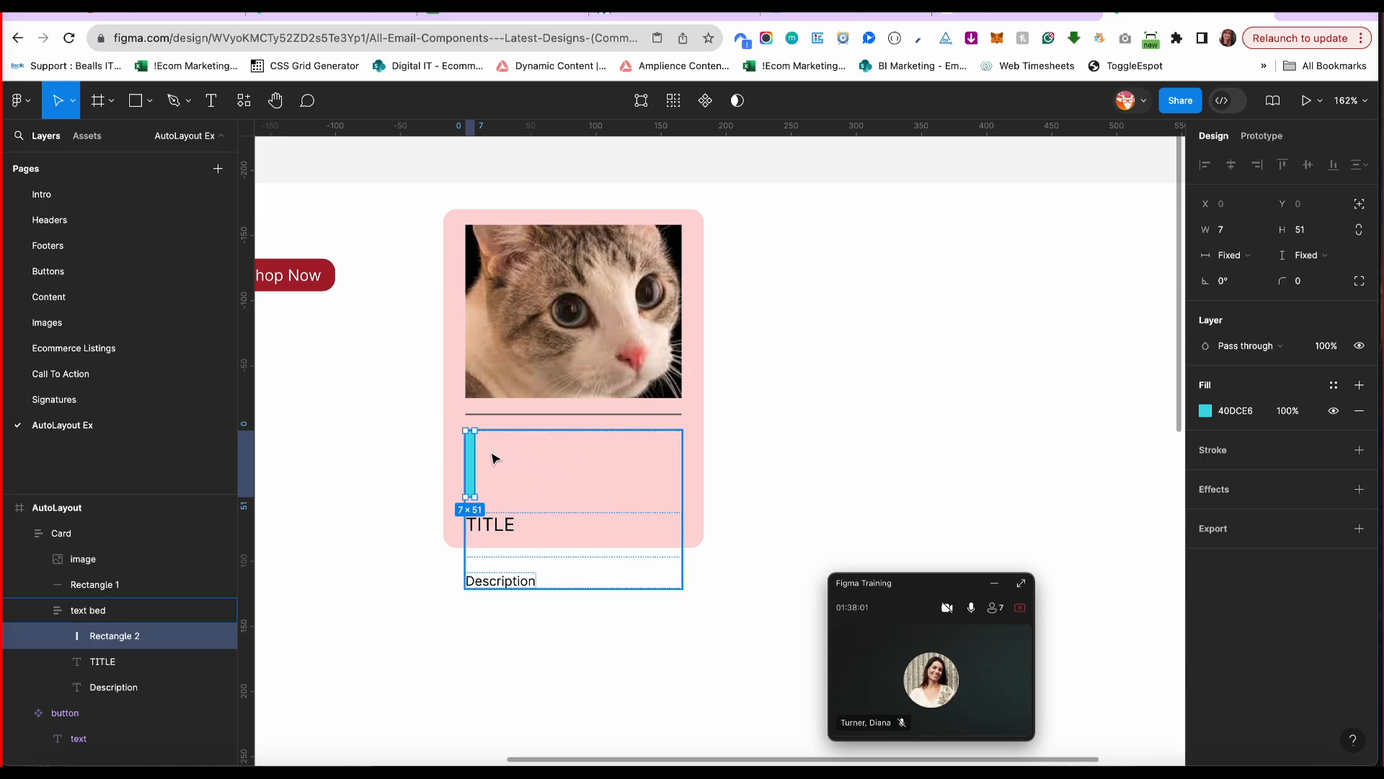
left_click(127, 610)
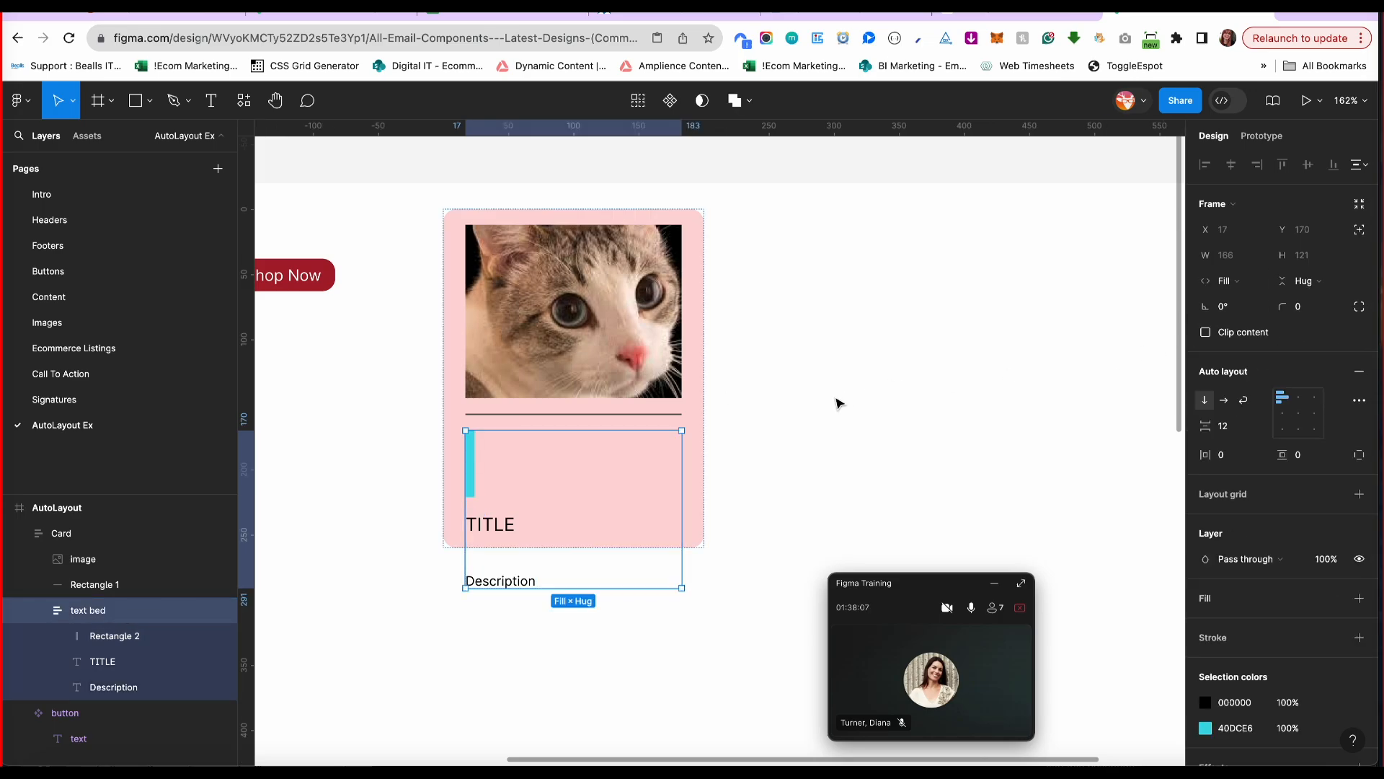
left_click(81, 541)
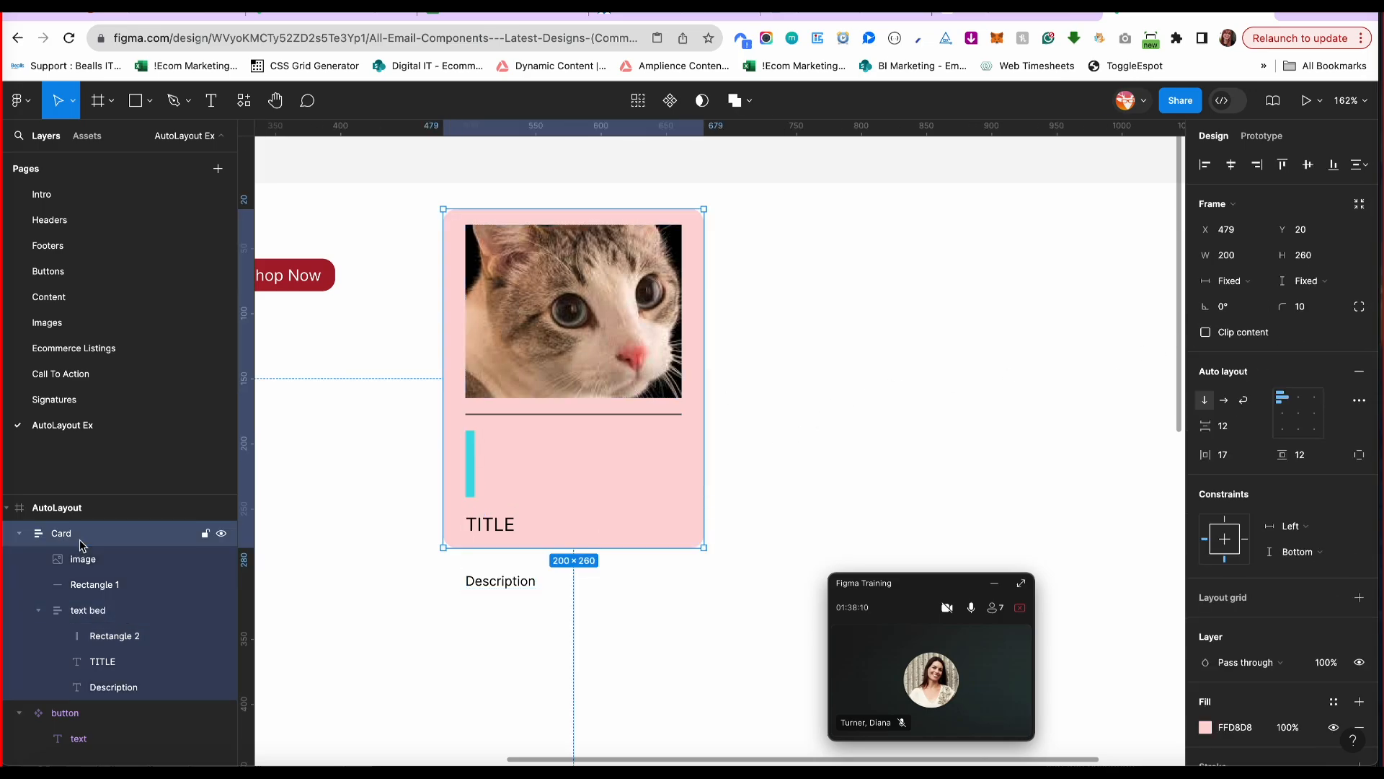
left_click(1312, 282)
left_click(1315, 301)
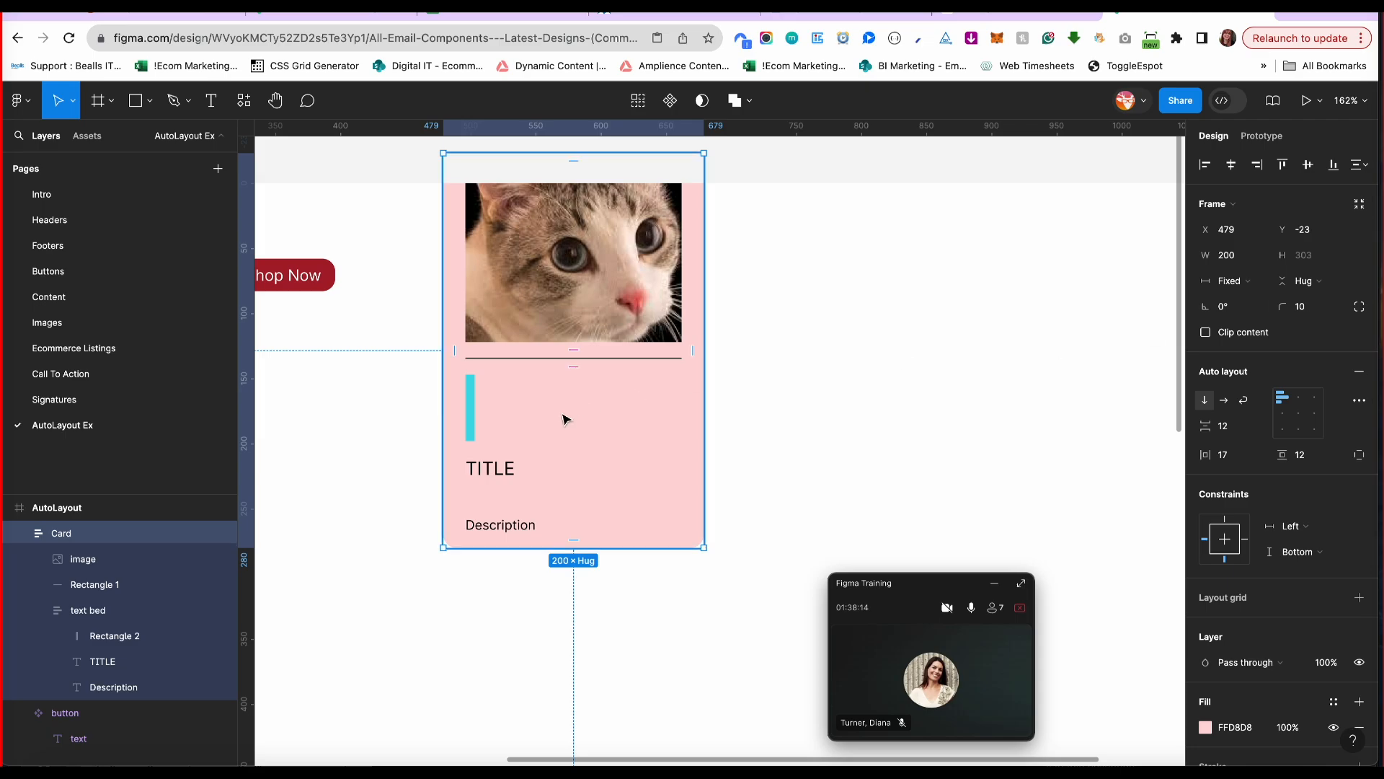
left_click_drag(607, 524, 611, 531)
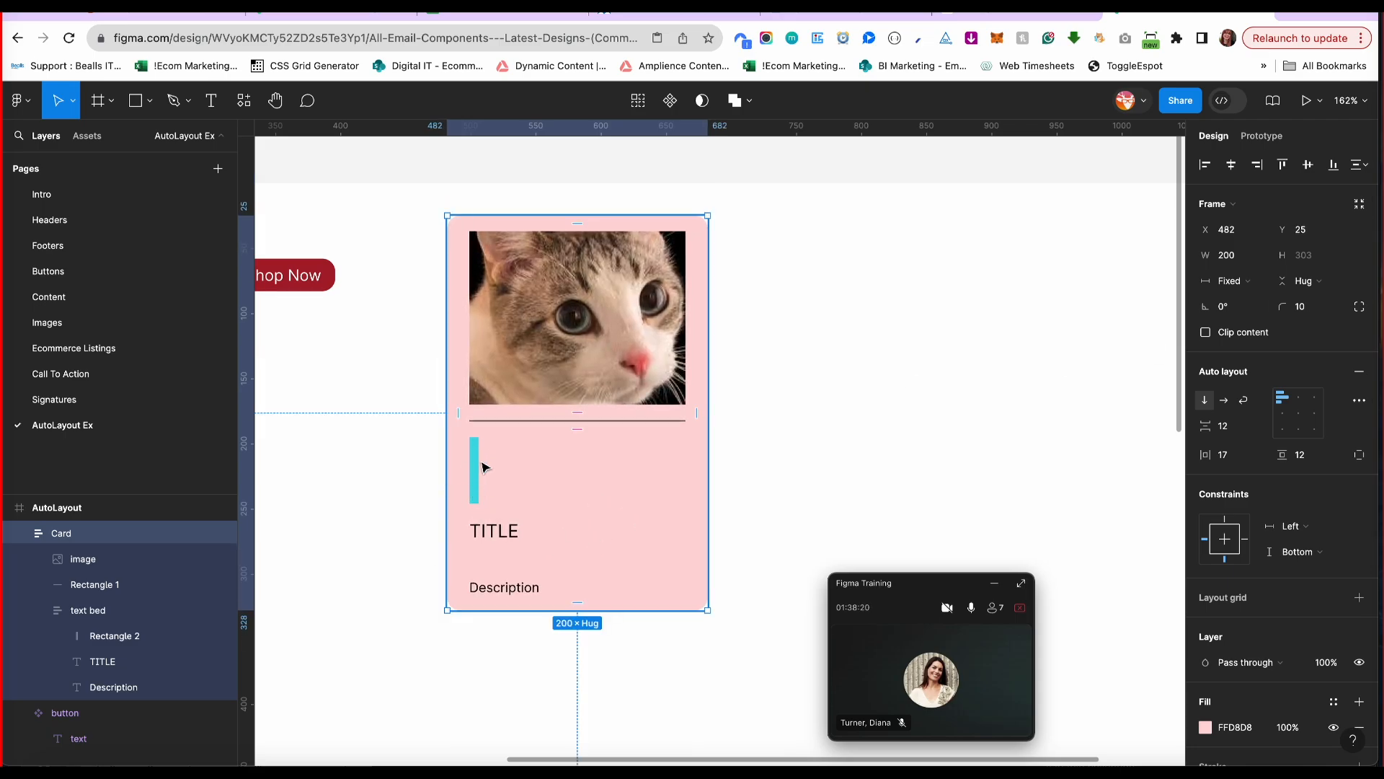
Make the cyan rectangle absolutely positioned and place it just outside the text bed's left edge at X -5, Y 1, narrowed to 2 wide.
left_click(105, 636)
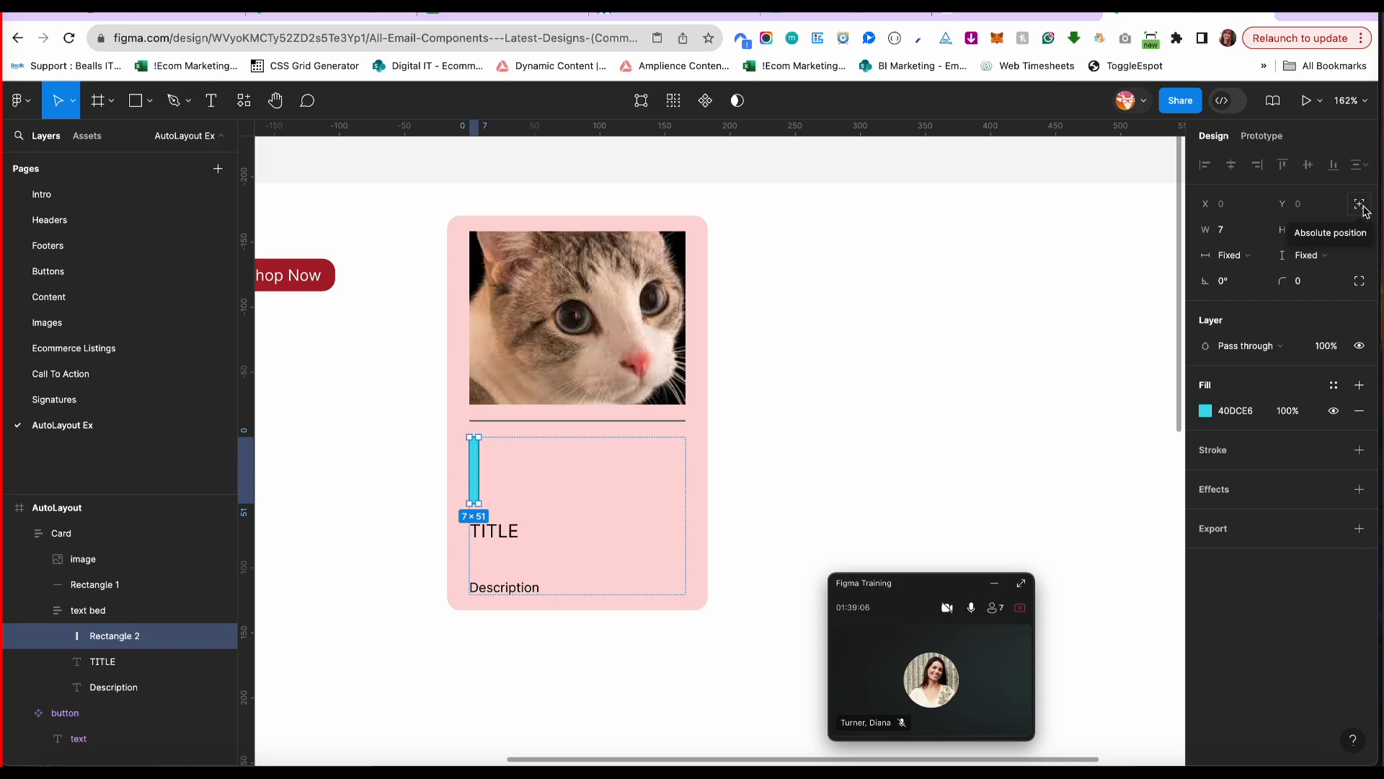
left_click(1362, 209)
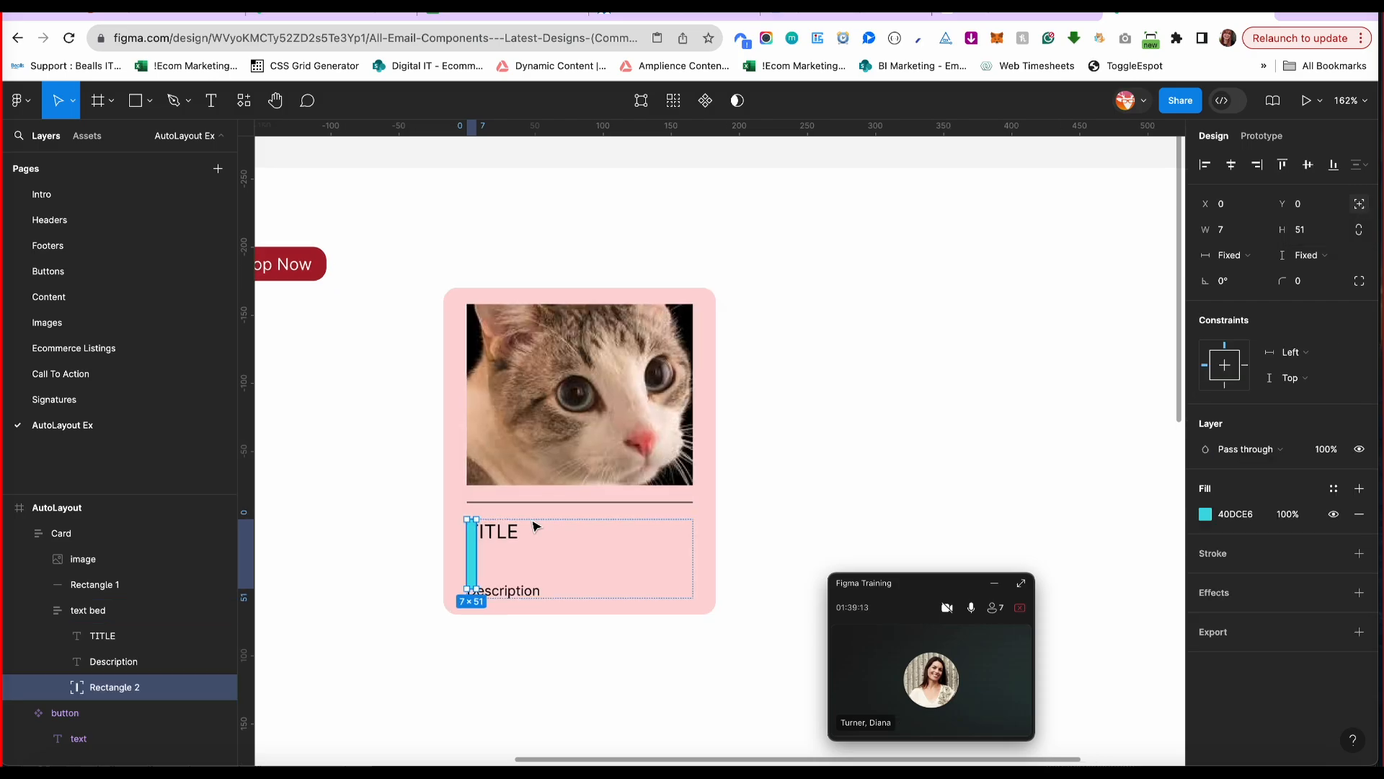
scroll(532, 572, "up", 5)
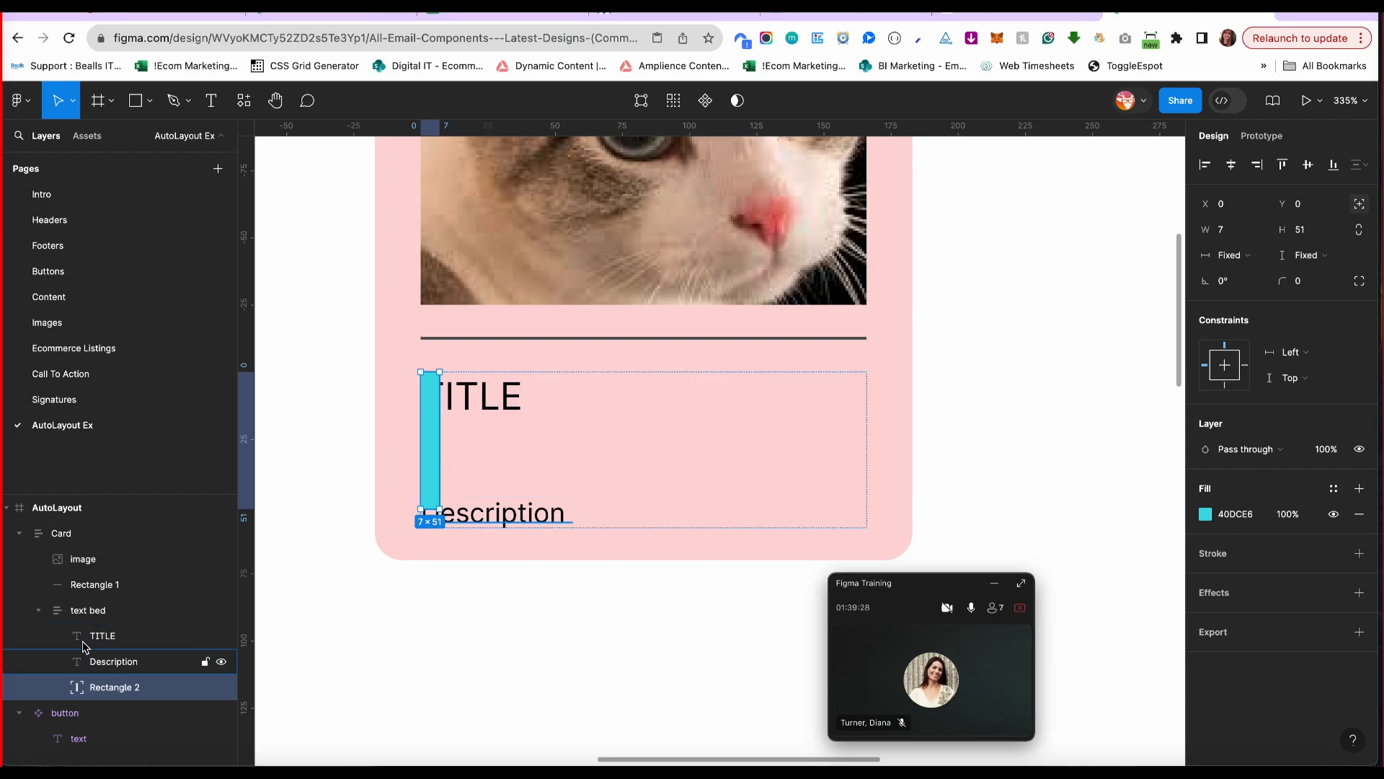
left_click_drag(433, 437, 413, 442)
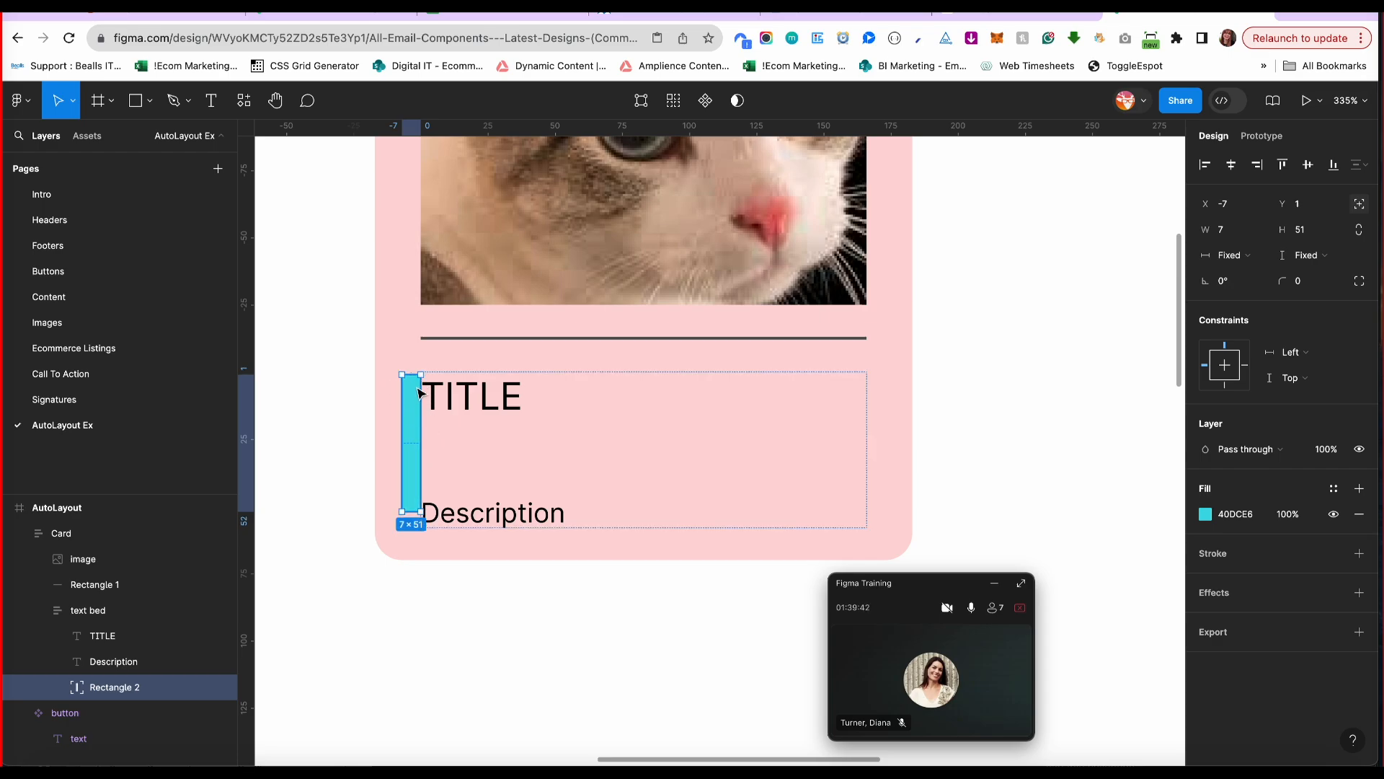
left_click_drag(418, 393, 407, 425)
Add three test lines reading "asdf" below TITLE in the card's title text.
left_click(502, 405)
double_click(596, 417)
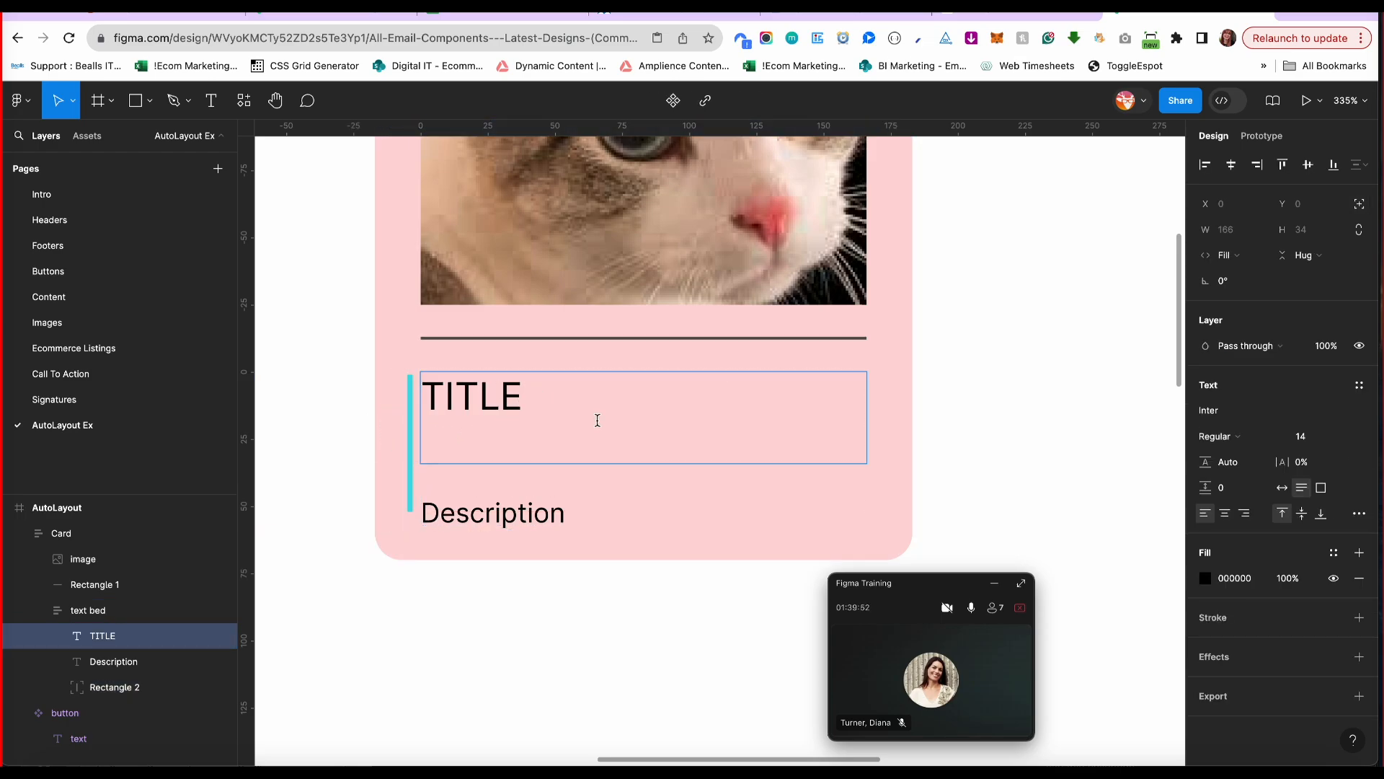
key("Return")
type("asdf")
key("Return")
type("asdf")
key("Return")
type("asdf")
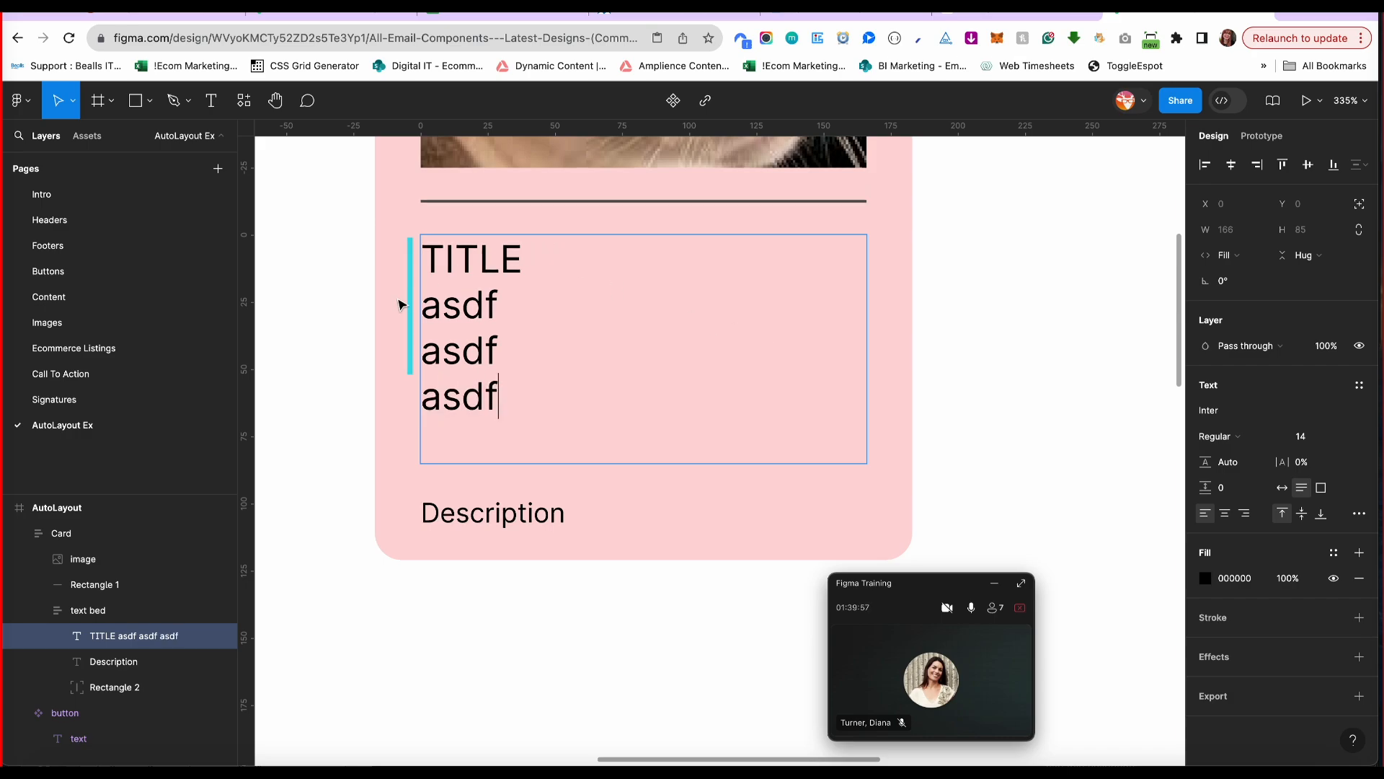
Delete the three "asdf" test lines from the title text.
left_click_drag(452, 361, 411, 310)
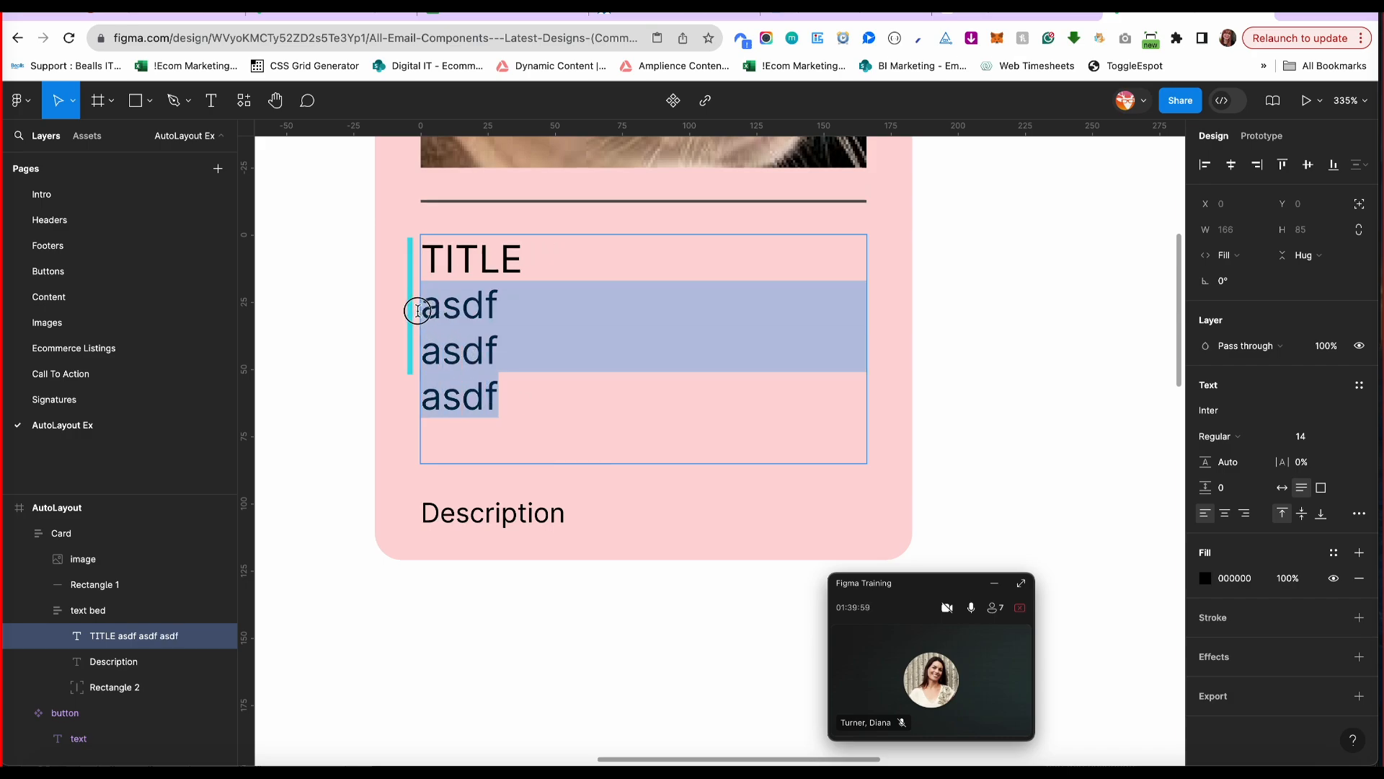
key("BackSpace")
key("BackSpace")
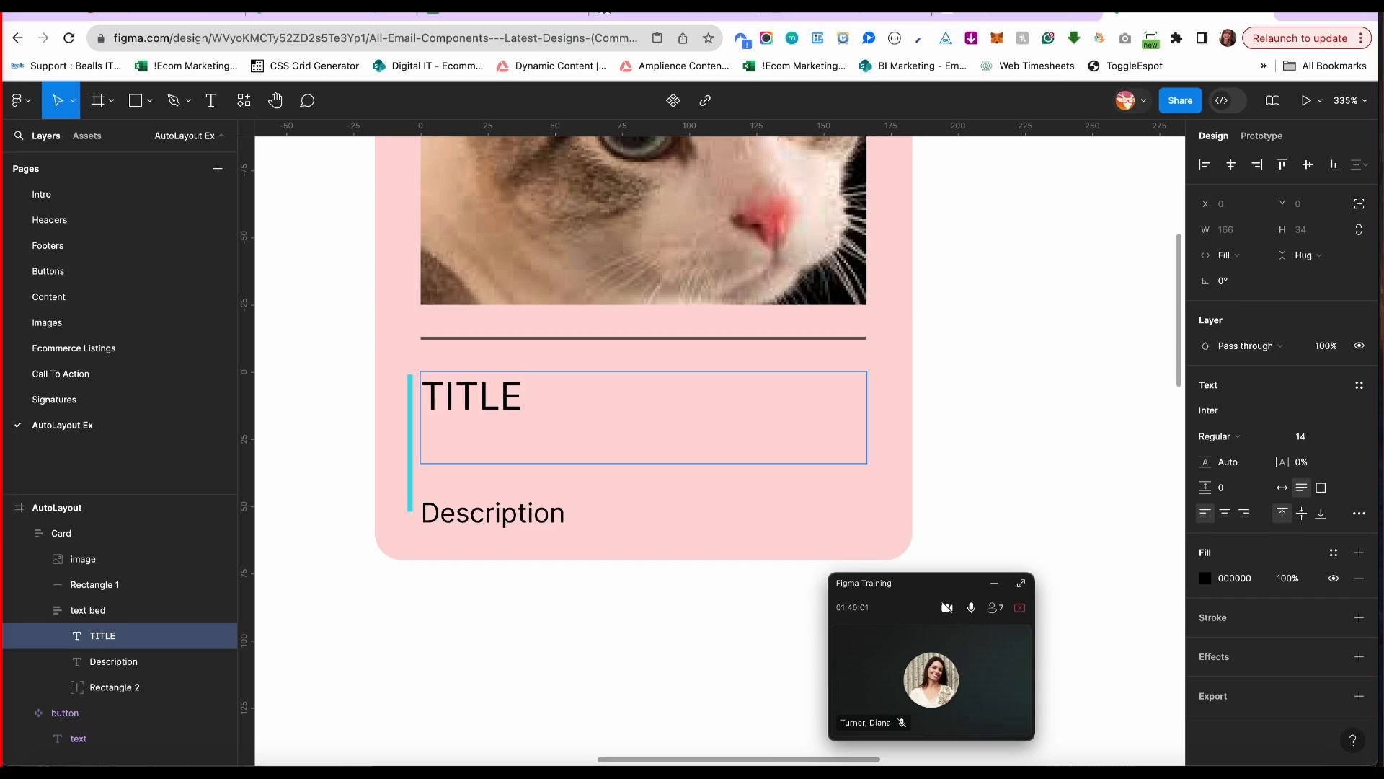
Remove the empty line after TITLE so the title text occupies a single line.
key("Escape")
left_click(487, 425)
double_click(524, 404)
left_click_drag(525, 405, 556, 429)
key("BackSpace")
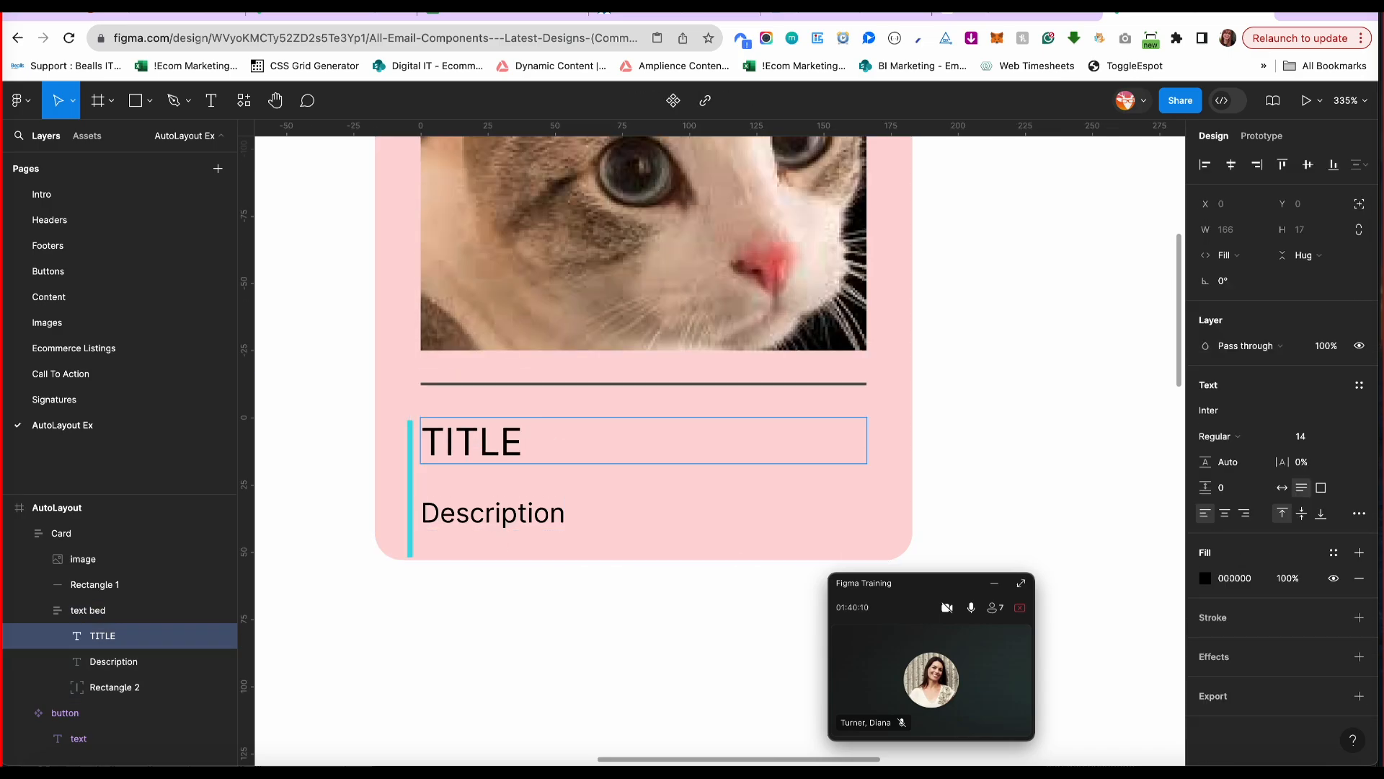
Shorten the cyan bar to 40 high so it ends level with the bottom of the text bed.
key("Escape")
left_click(409, 507)
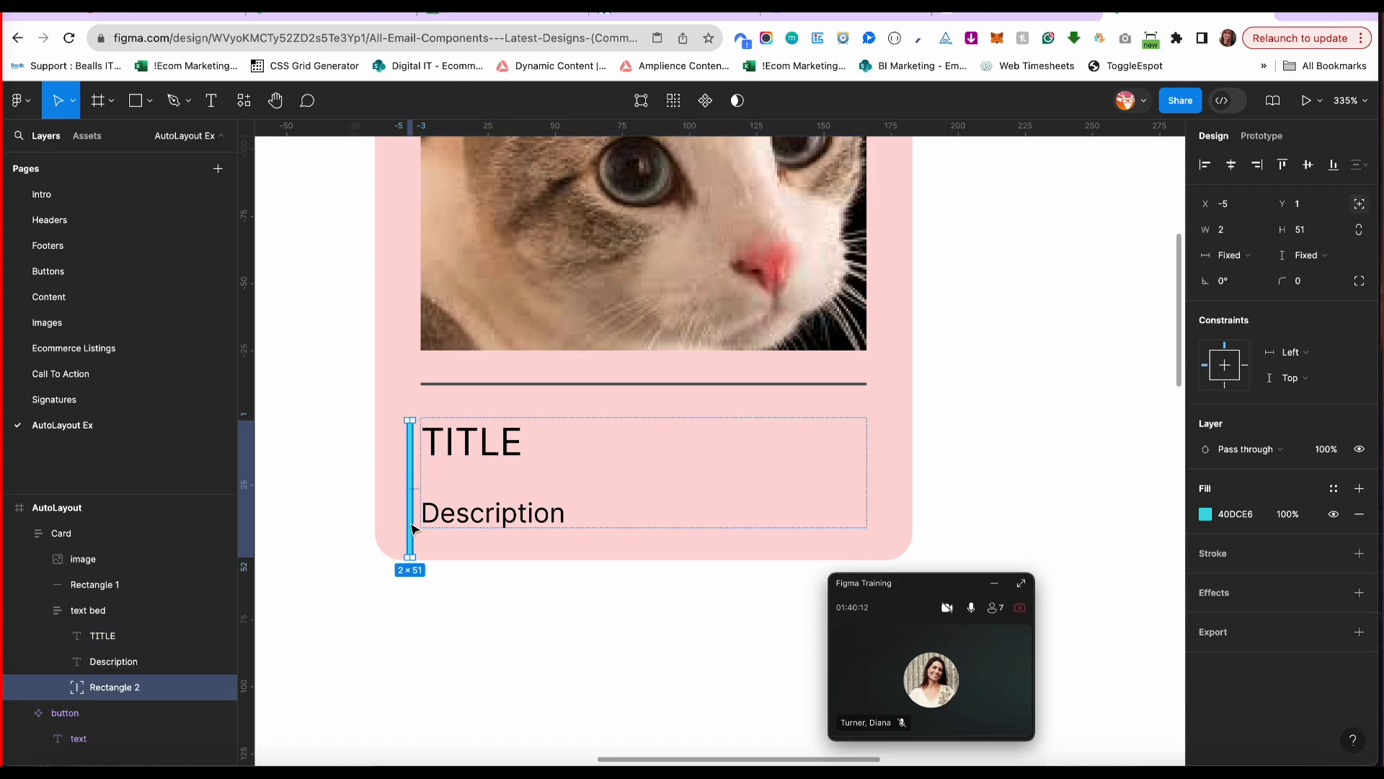
left_click_drag(408, 559, 409, 527)
left_click(529, 630)
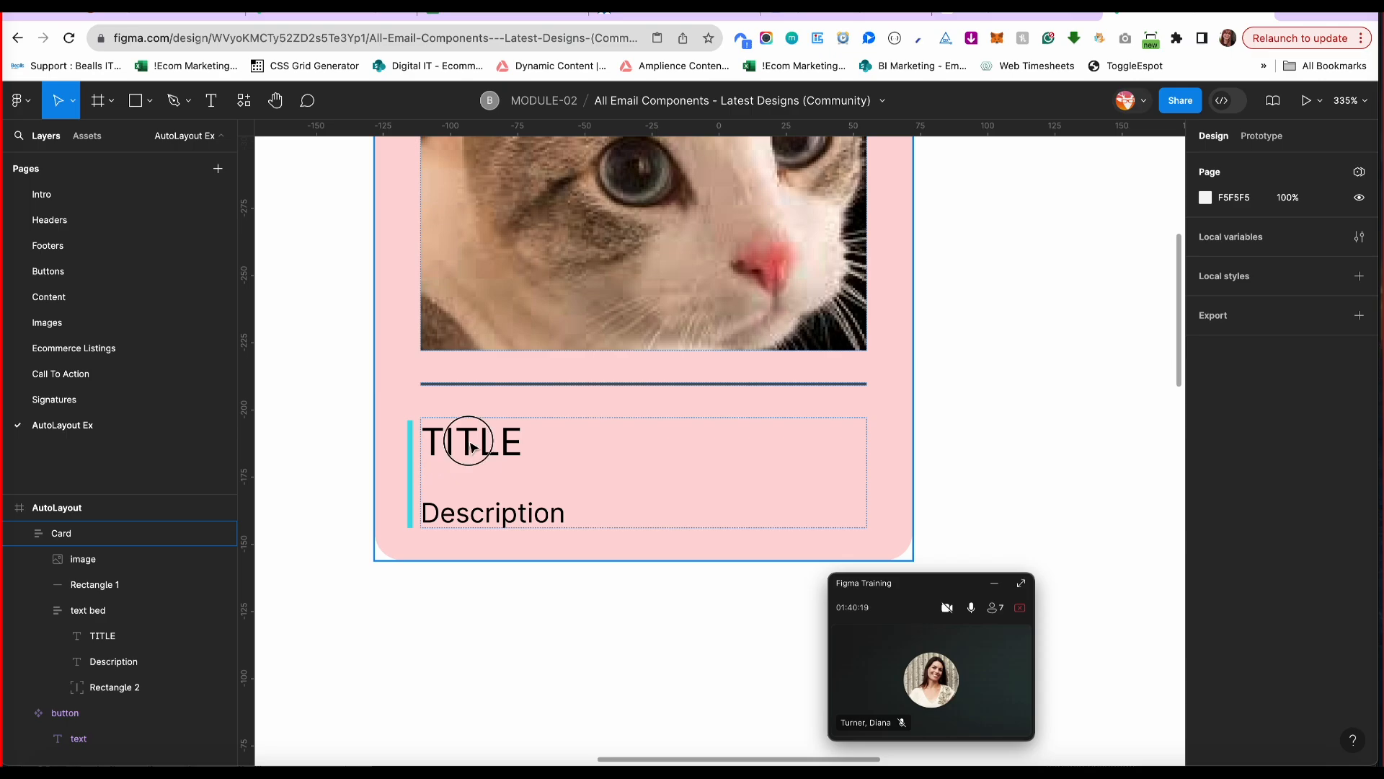
Append "asdfkjahsdf" to Description and add several "asdf" lines below it as test content.
left_click(459, 442)
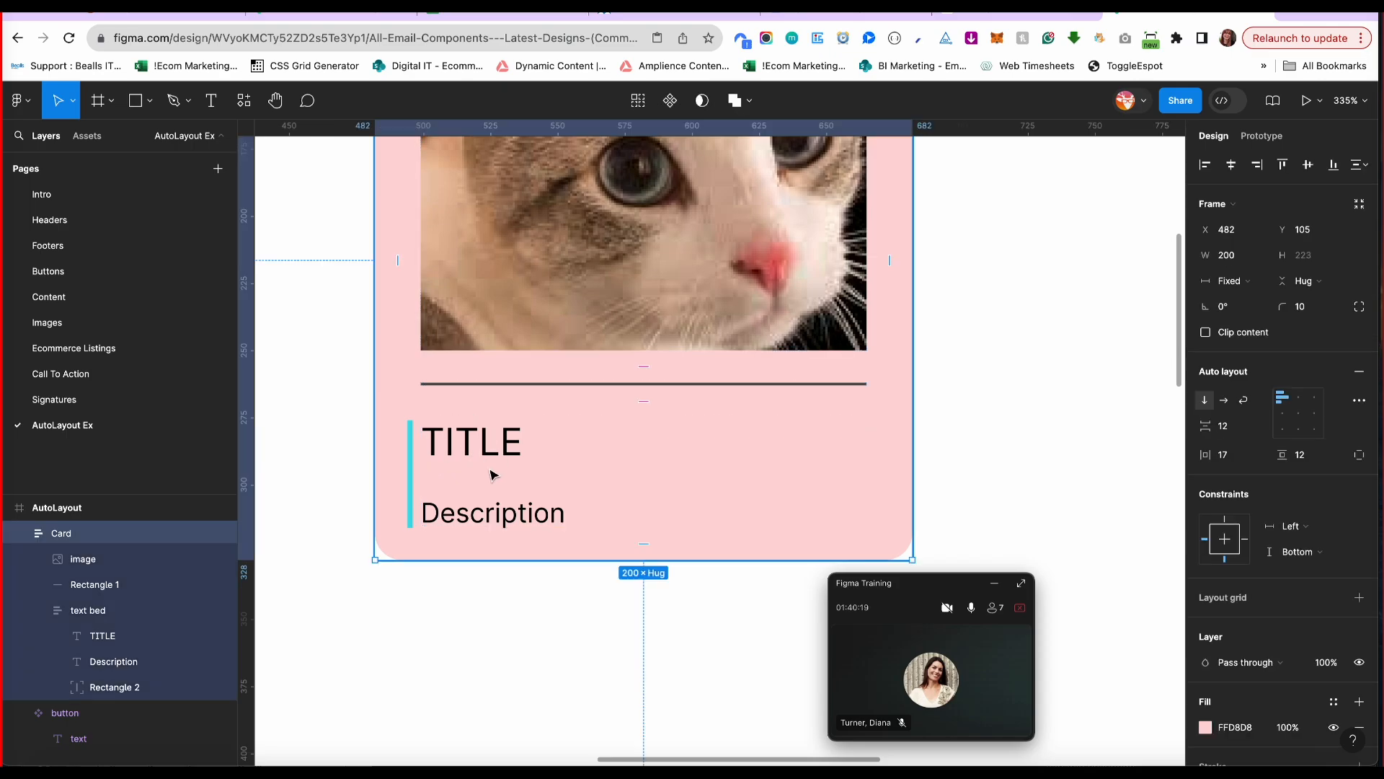
double_click(460, 518)
double_click(561, 518)
left_click(563, 520)
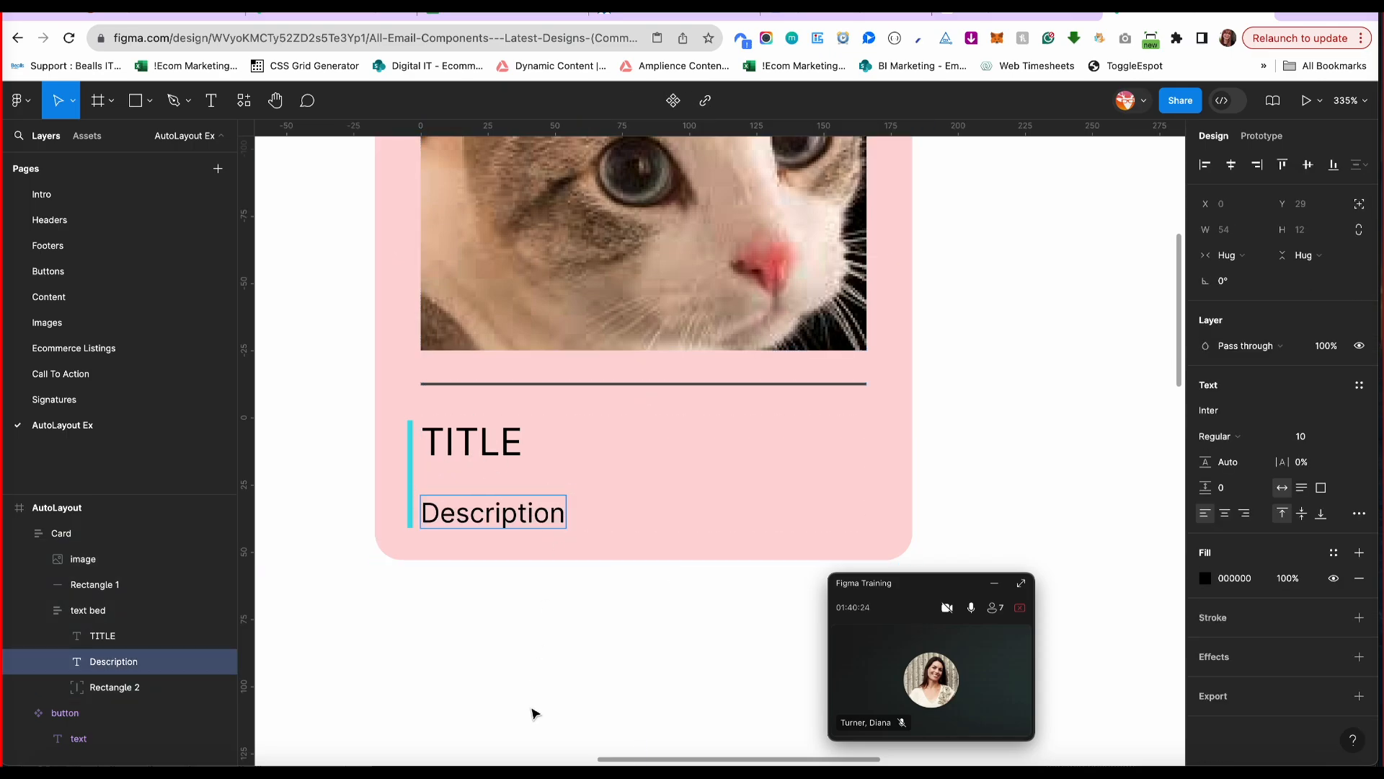
type("asdfkjahsdf")
key("Return")
type("asdf")
key("Return")
type("asdf")
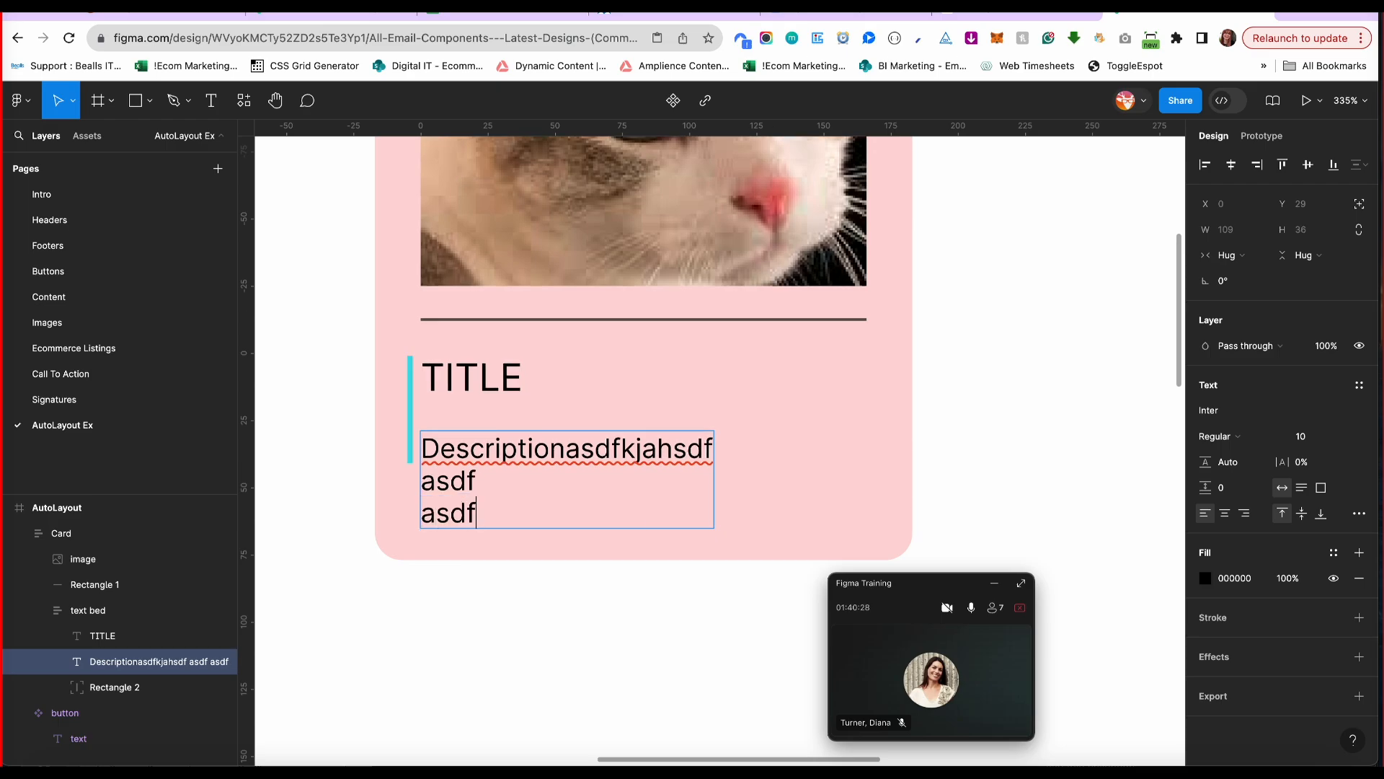
key("Return")
type("asdf asdf")
key("Escape")
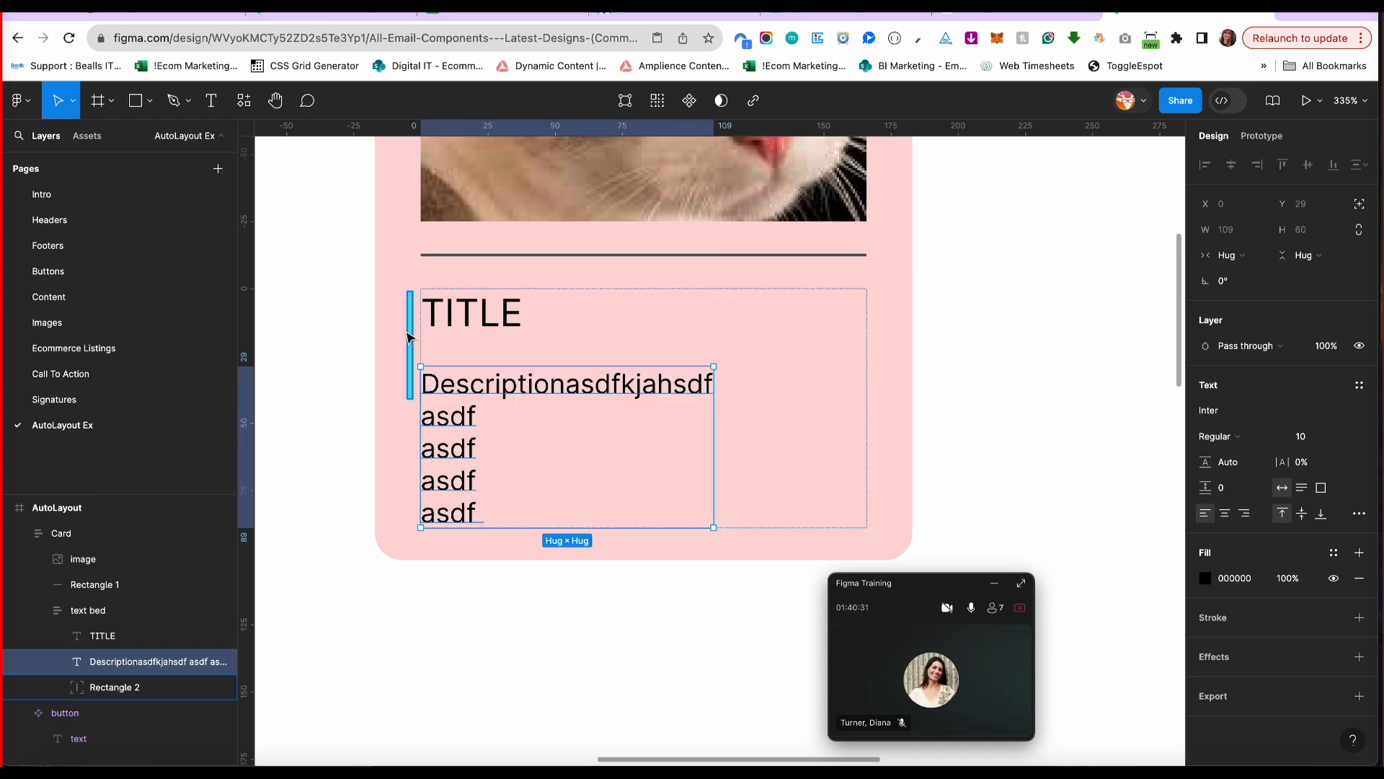
Delete the test characters and lines so that the text reads only "Description".
double_click(485, 512)
key("BackSpace")
key("BackSpace")
key("BackSpace")
key("BackSpace")
key("BackSpace")
key("BackSpace")
key("BackSpace")
key("BackSpace")
key("BackSpace")
key("BackSpace")
key("BackSpace")
key("BackSpace")
key("BackSpace")
key("BackSpace")
key("BackSpace")
key("BackSpace")
key("BackSpace")
key("BackSpace")
key("BackSpace")
key("BackSpace")
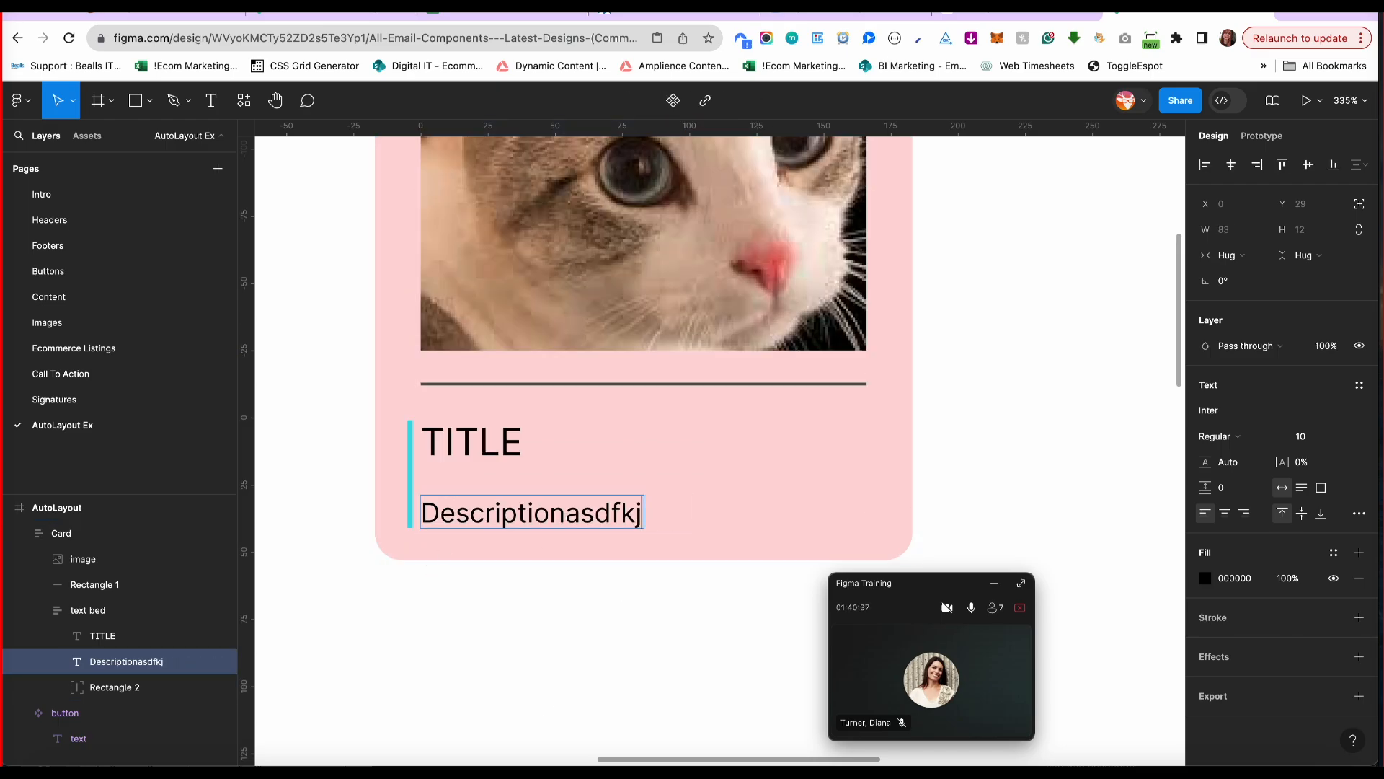
key("Escape")
left_click(596, 627)
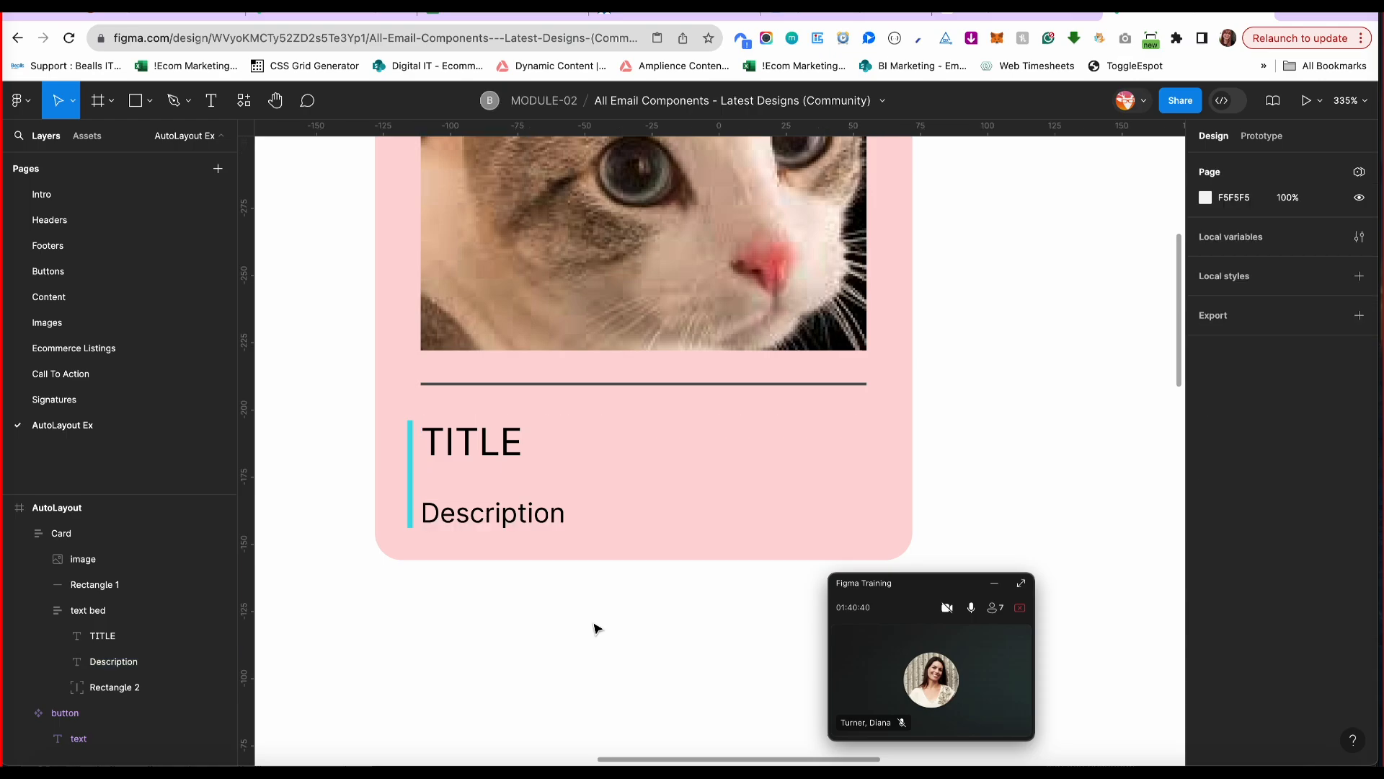
Set the cyan bar's vertical constraint to Top and bottom.
left_click(126, 689)
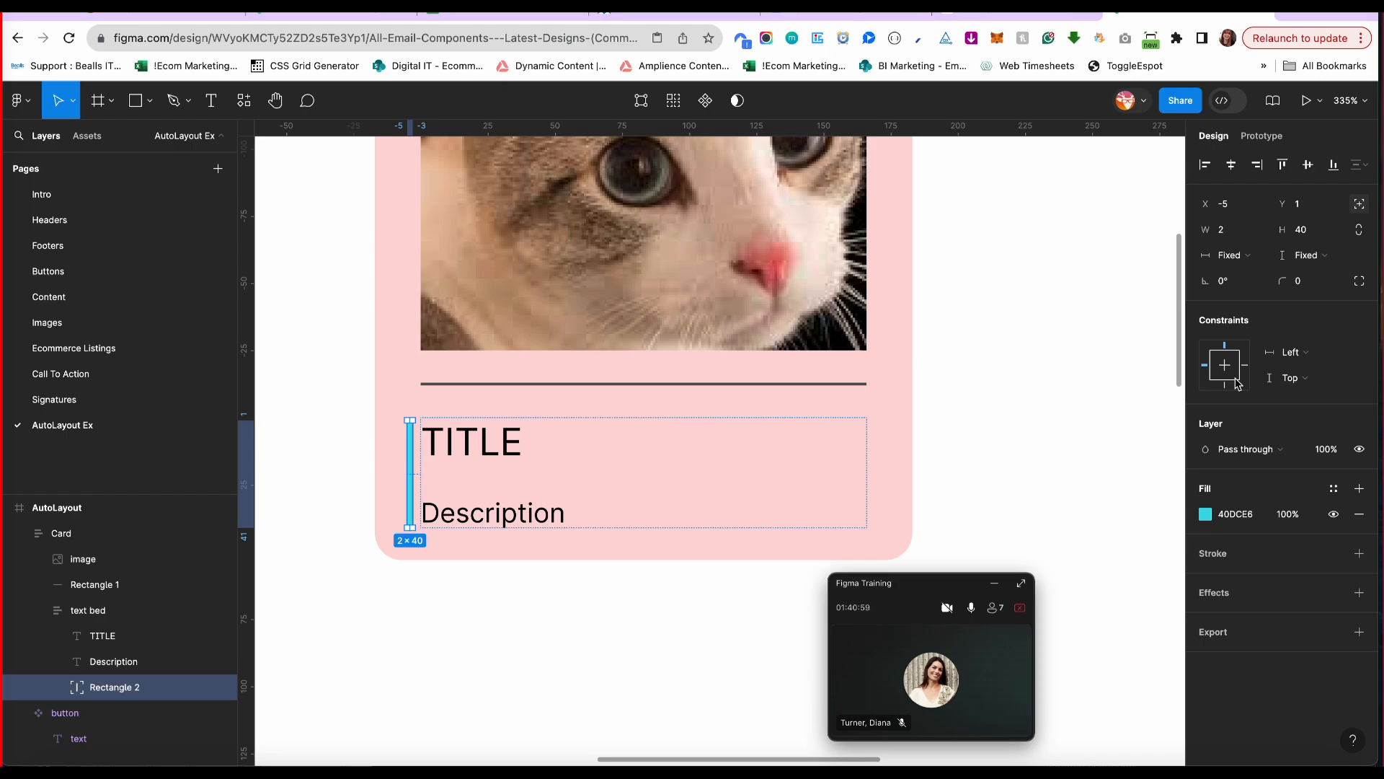
left_click(1293, 380)
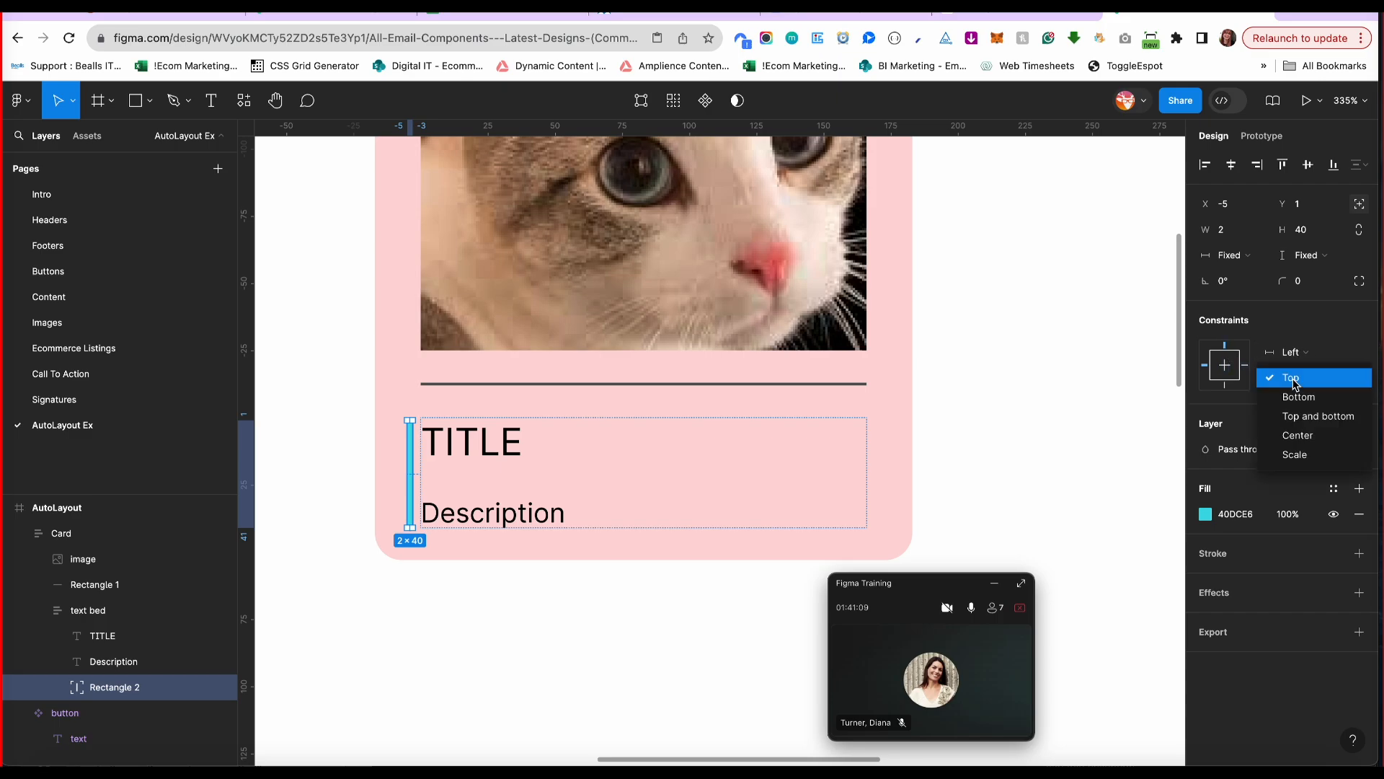
left_click(1313, 418)
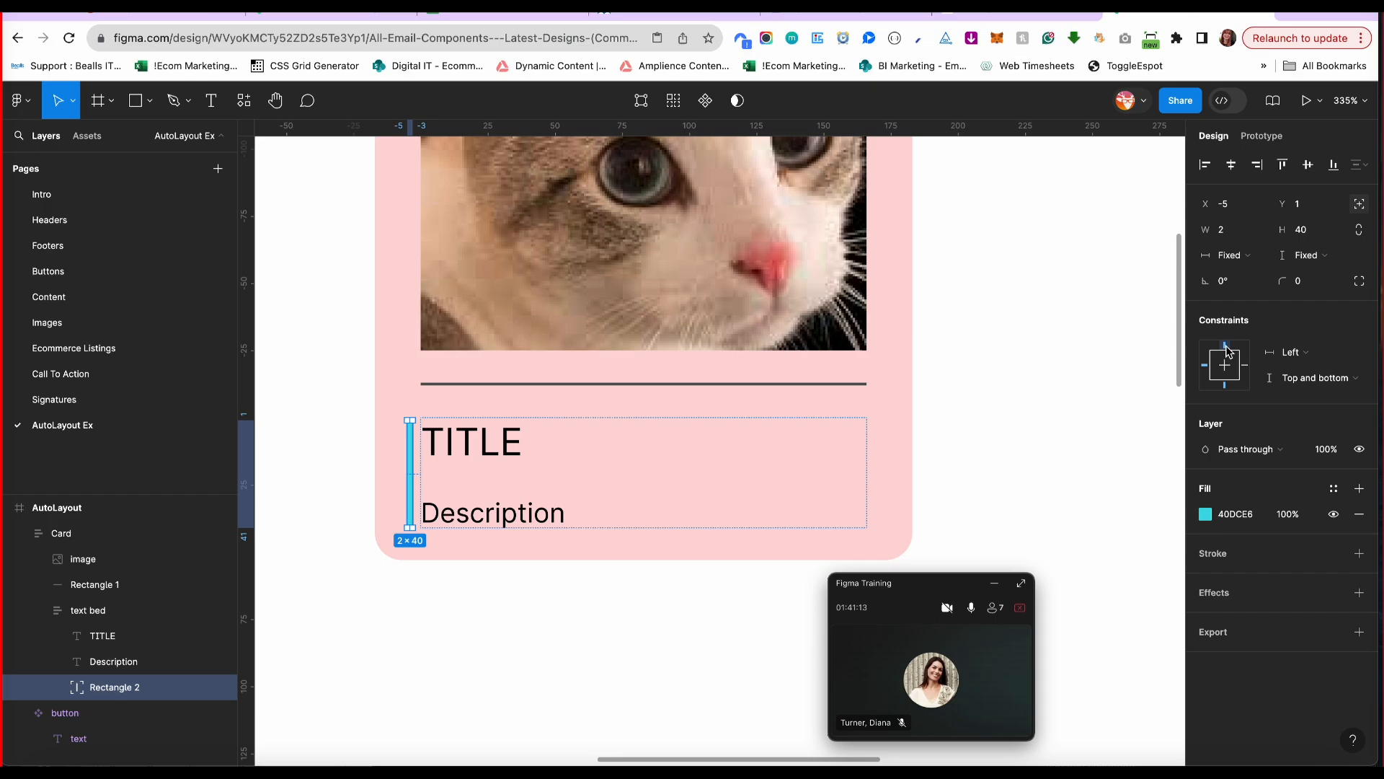
Extend Description with "add a lot of text here" followed by the lines "and", "here", "there", "and the" and "other".
double_click(532, 510)
left_click(558, 515)
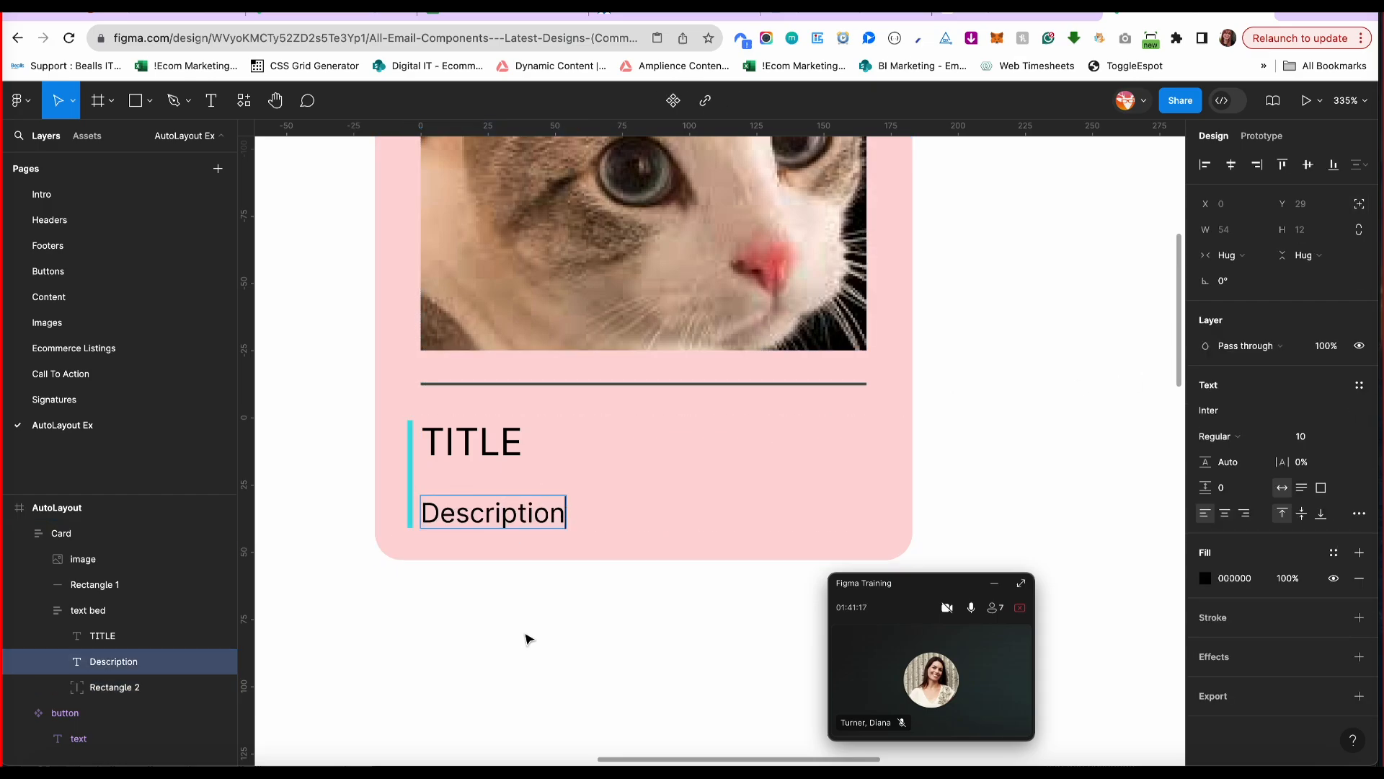
type("kasdkfkasdfj")
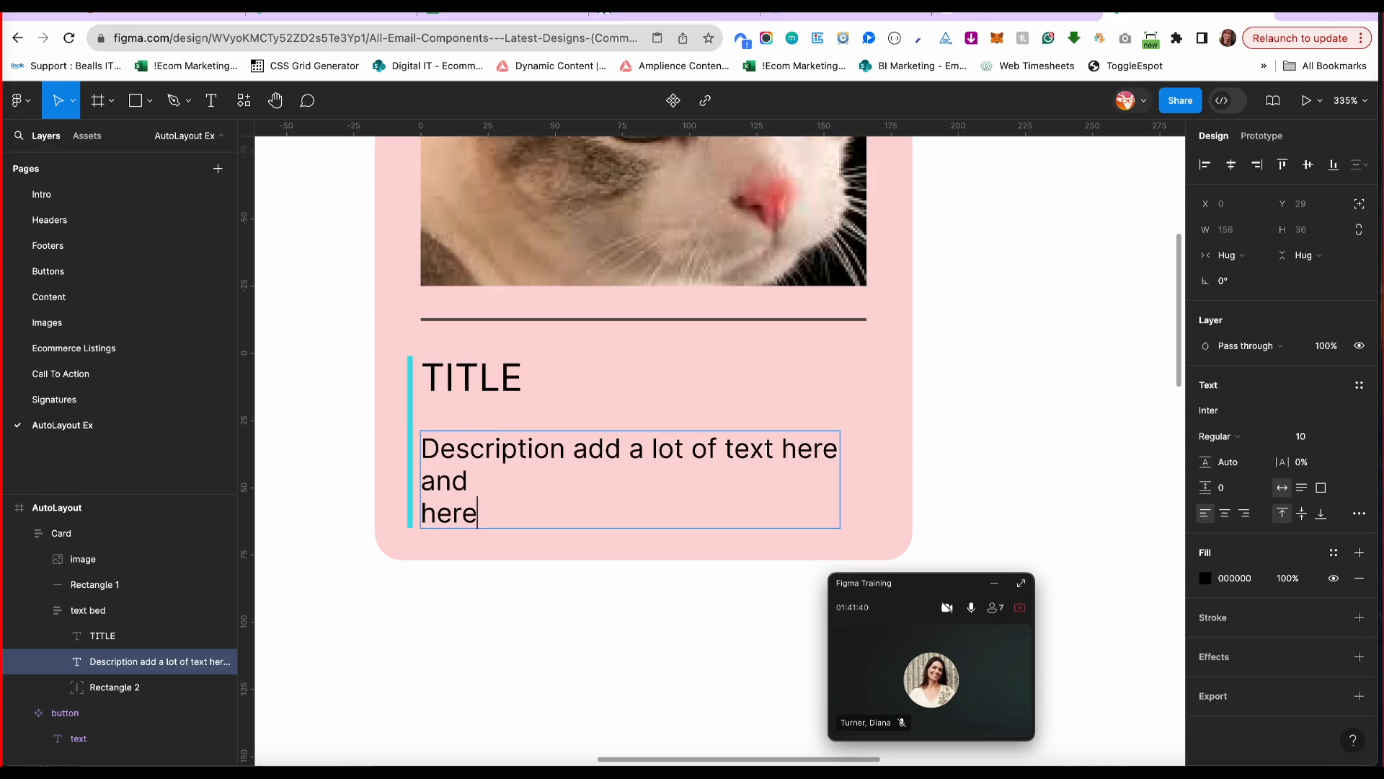
key("Return")
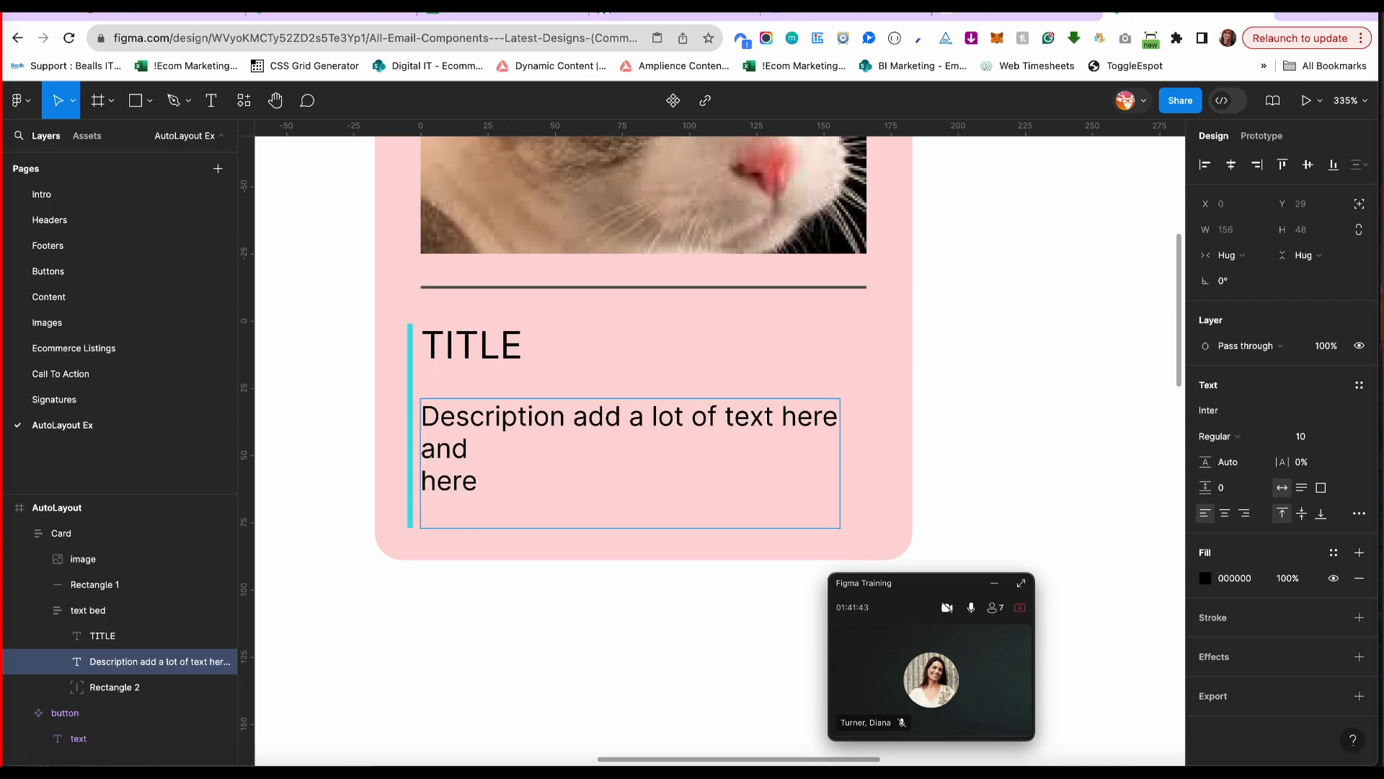
type("there")
key("Return")
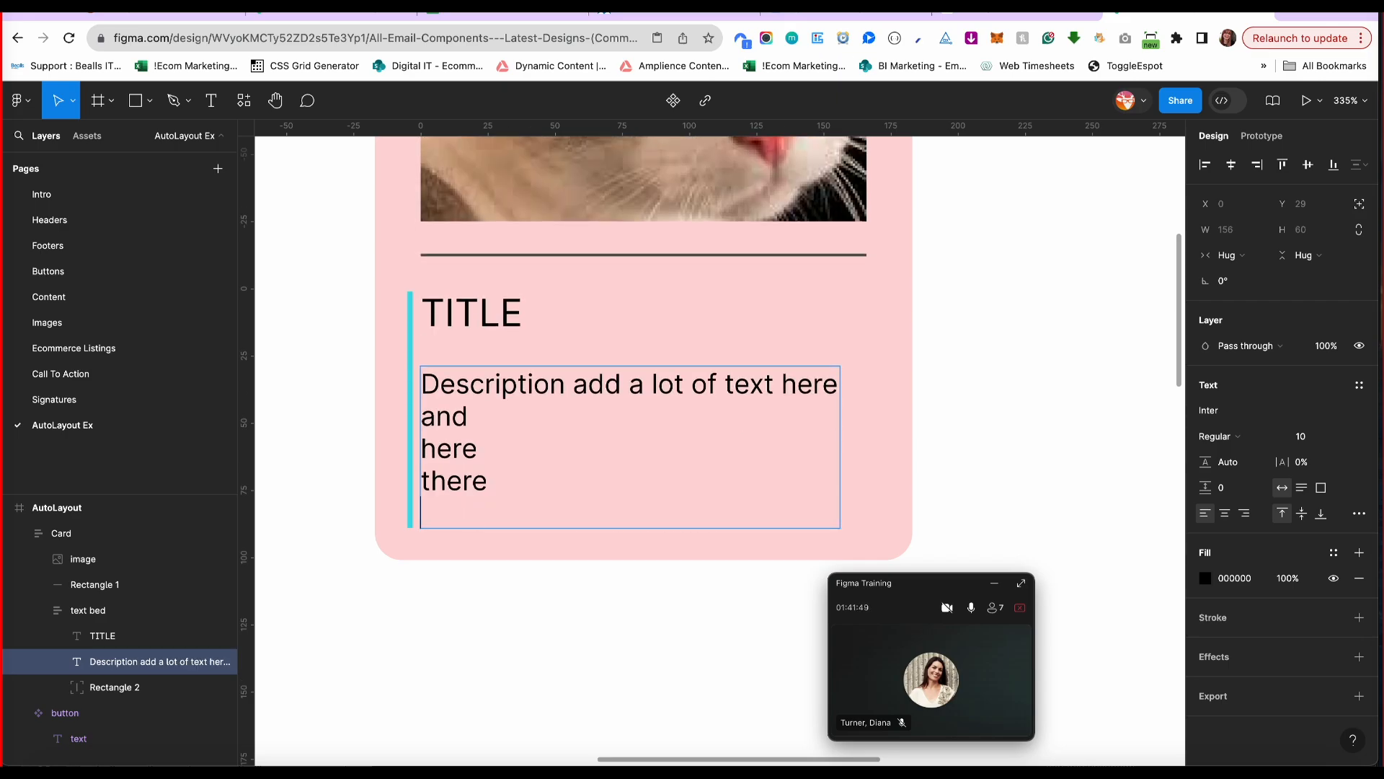
type("and the")
key("Return")
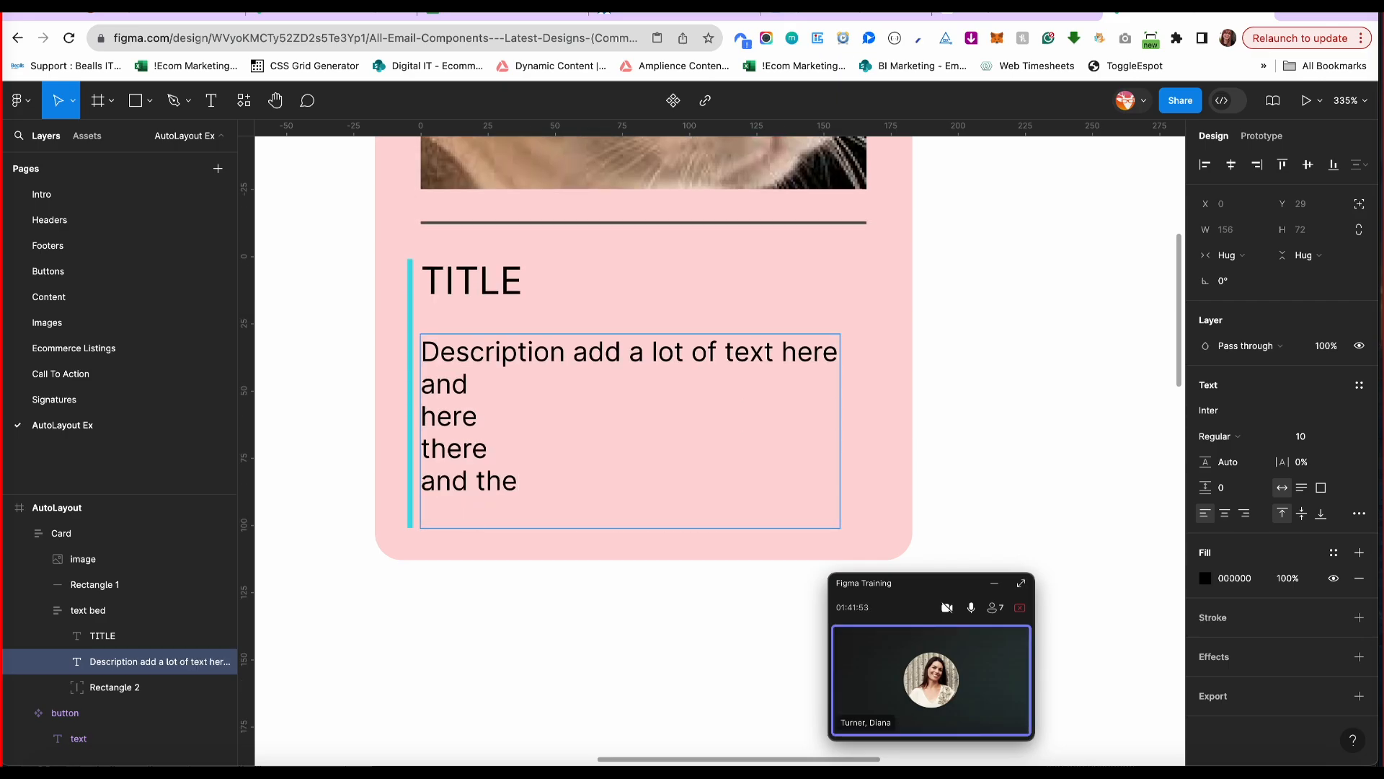
type("other")
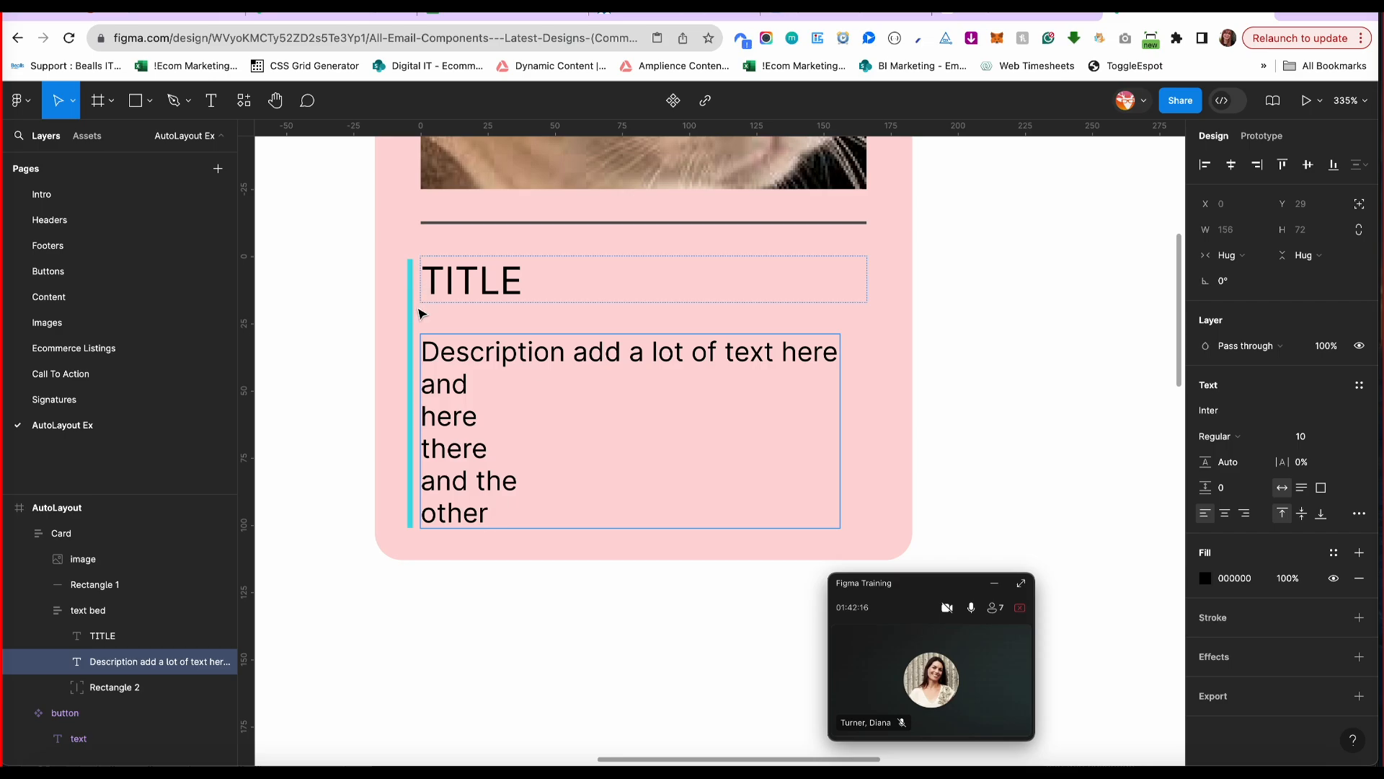
Move the cyan Rectangle 2 out of the text bed, placing it directly inside Card between Rectangle 1 and the text bed.
left_click(90, 609)
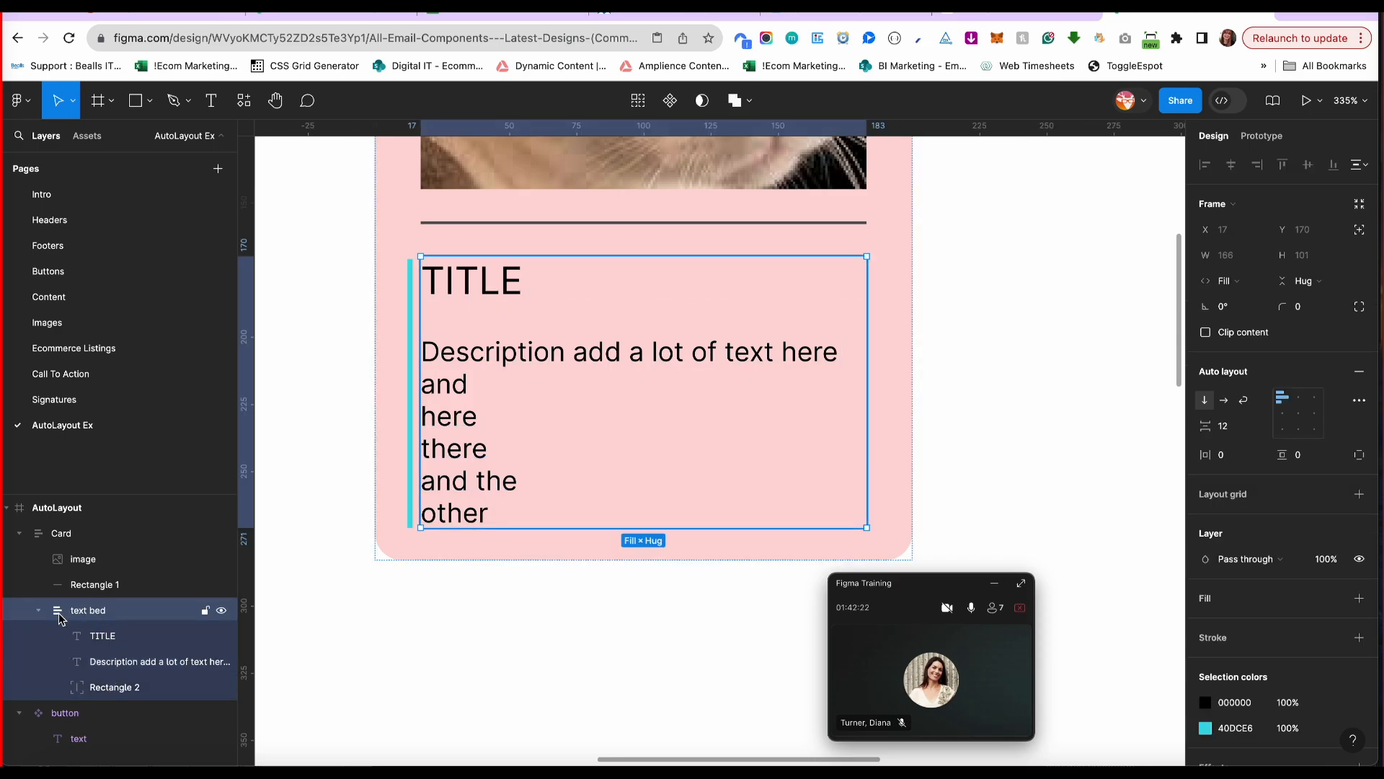
left_click(112, 686)
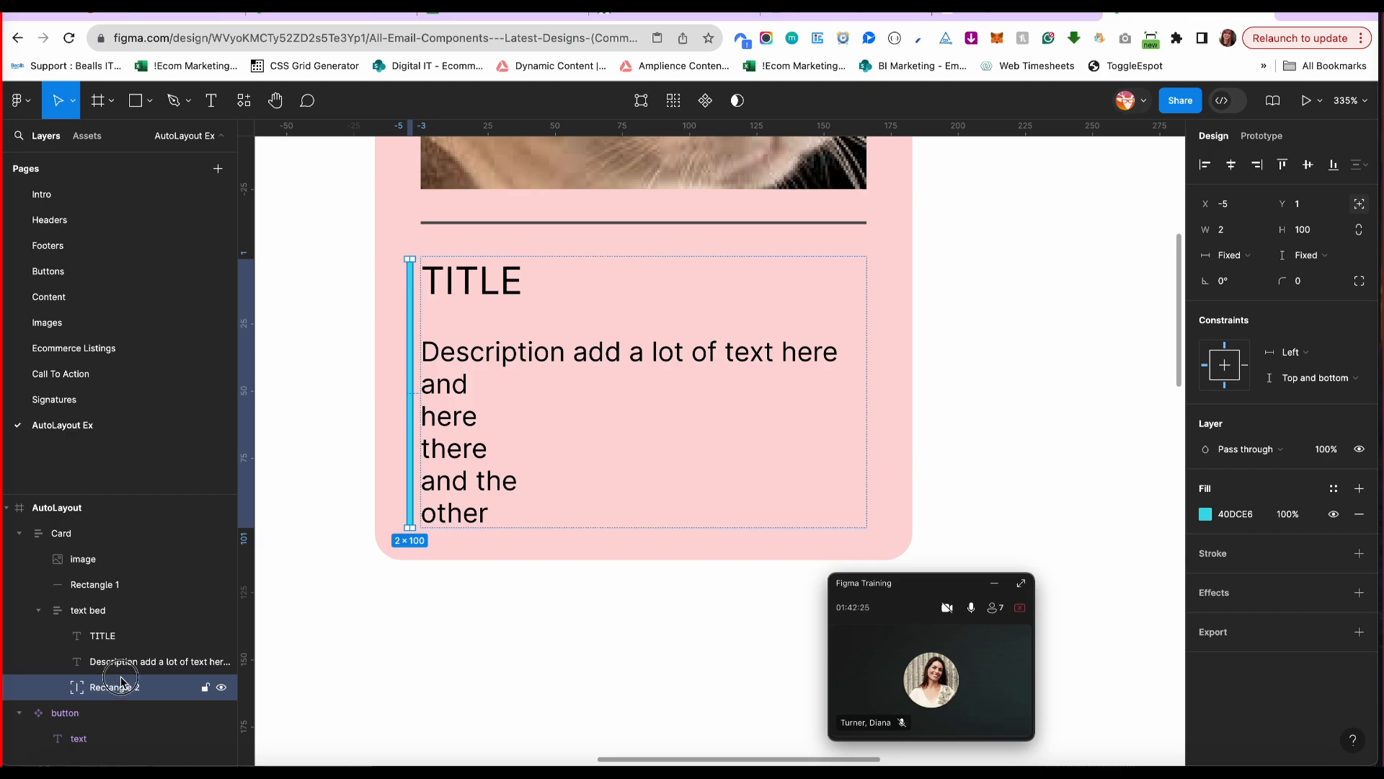
left_click_drag(121, 681, 116, 611)
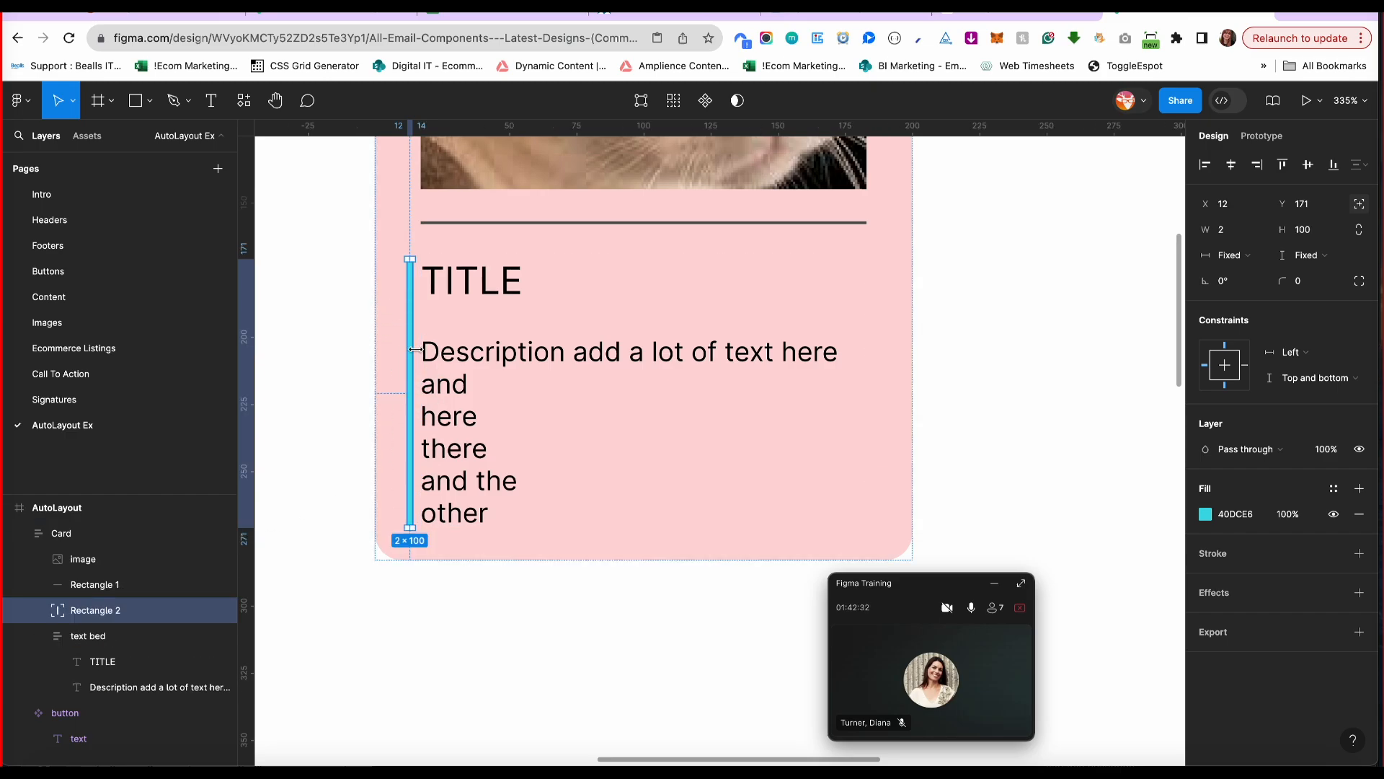
Add the lines "sdfg", "sdf", "asdf" and "asdf" to the end of the description text.
left_click(457, 516)
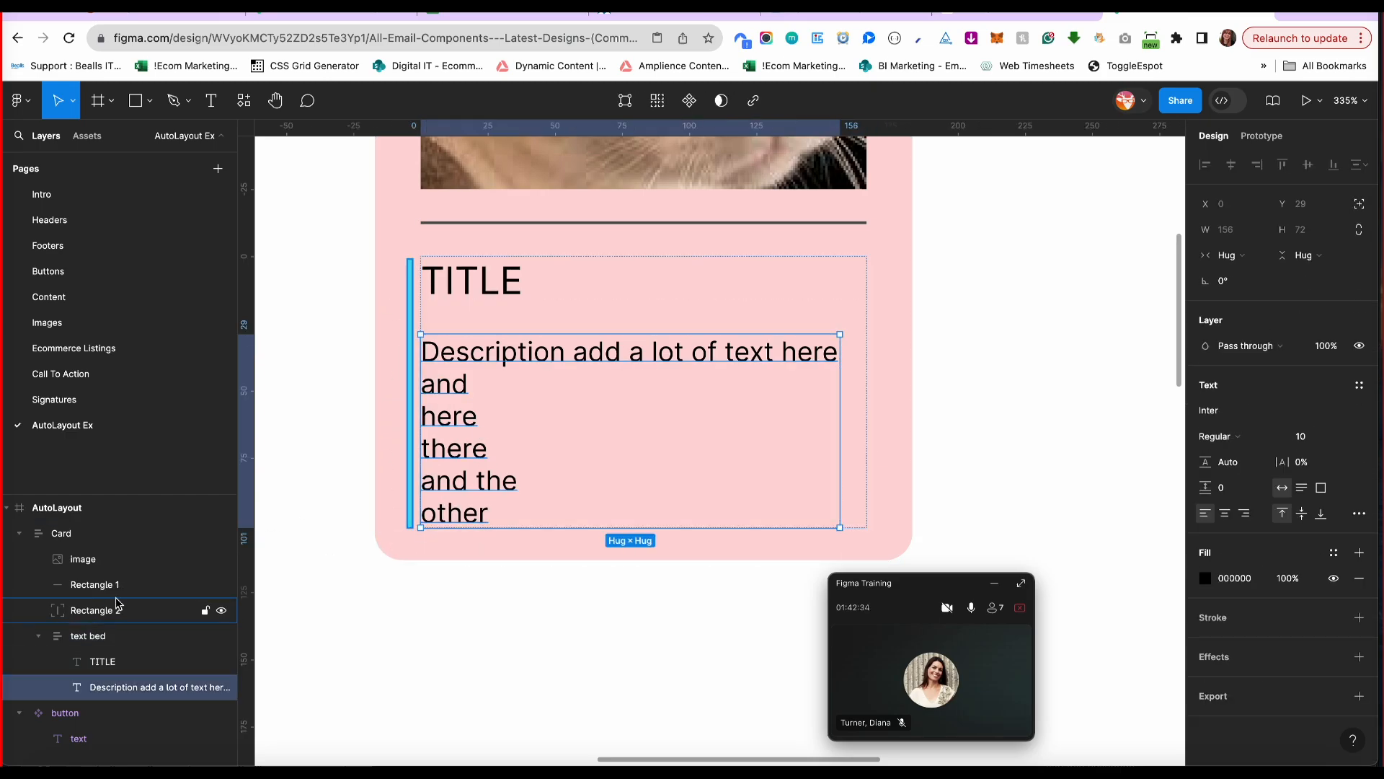
double_click(455, 523)
key("Return")
type("sdfg")
key("Return")
type("sdf")
key("Return")
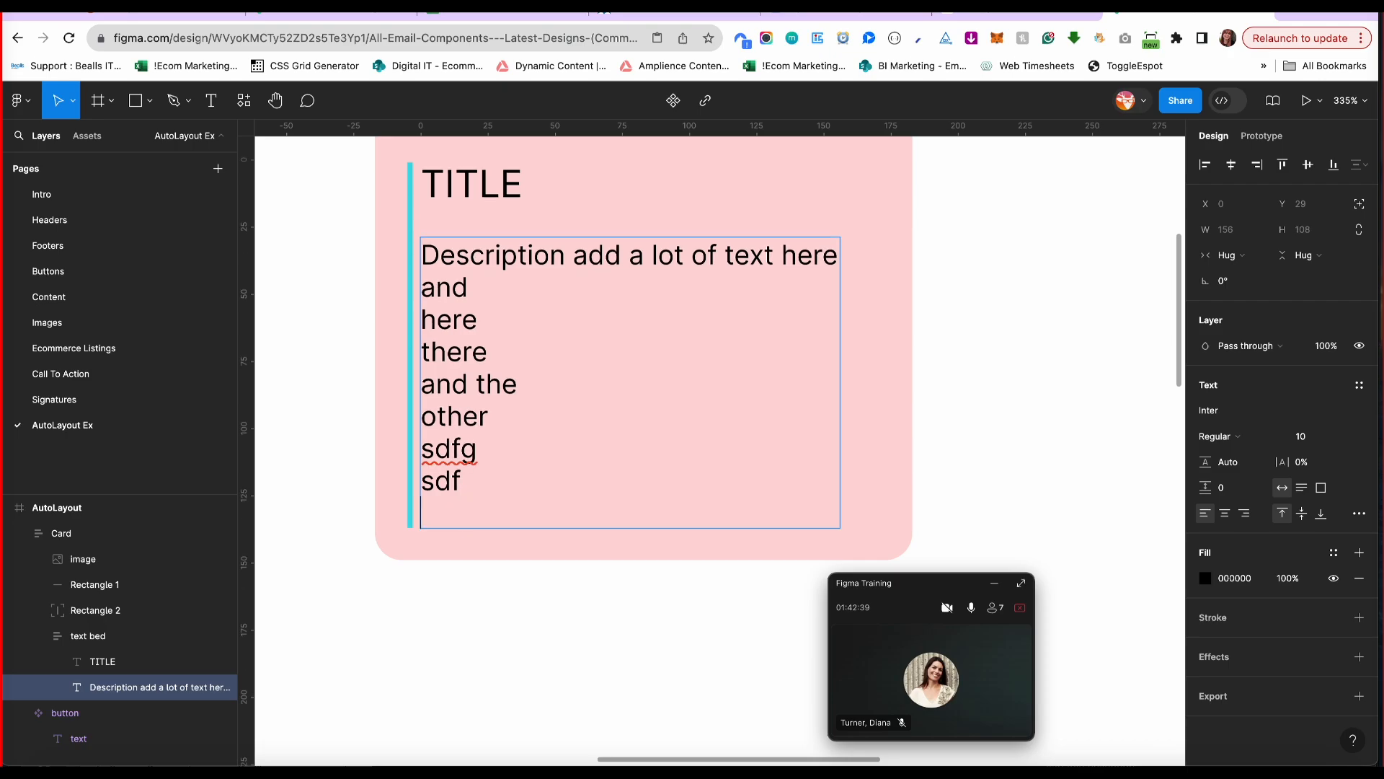
type("asdf")
key("Return")
type("asdf")
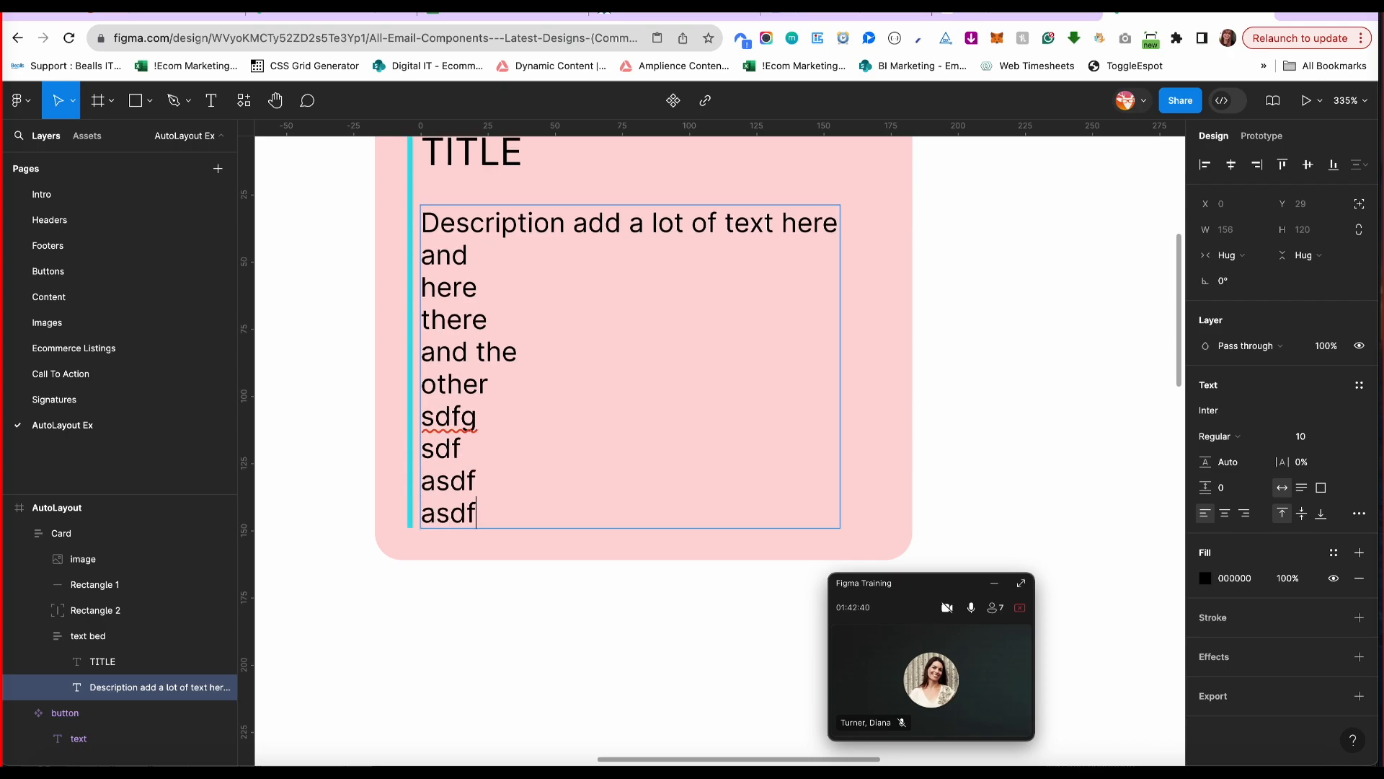
Select the cyan Rectangle 2 and examine how its length fits the text within the whole card.
left_click(109, 610)
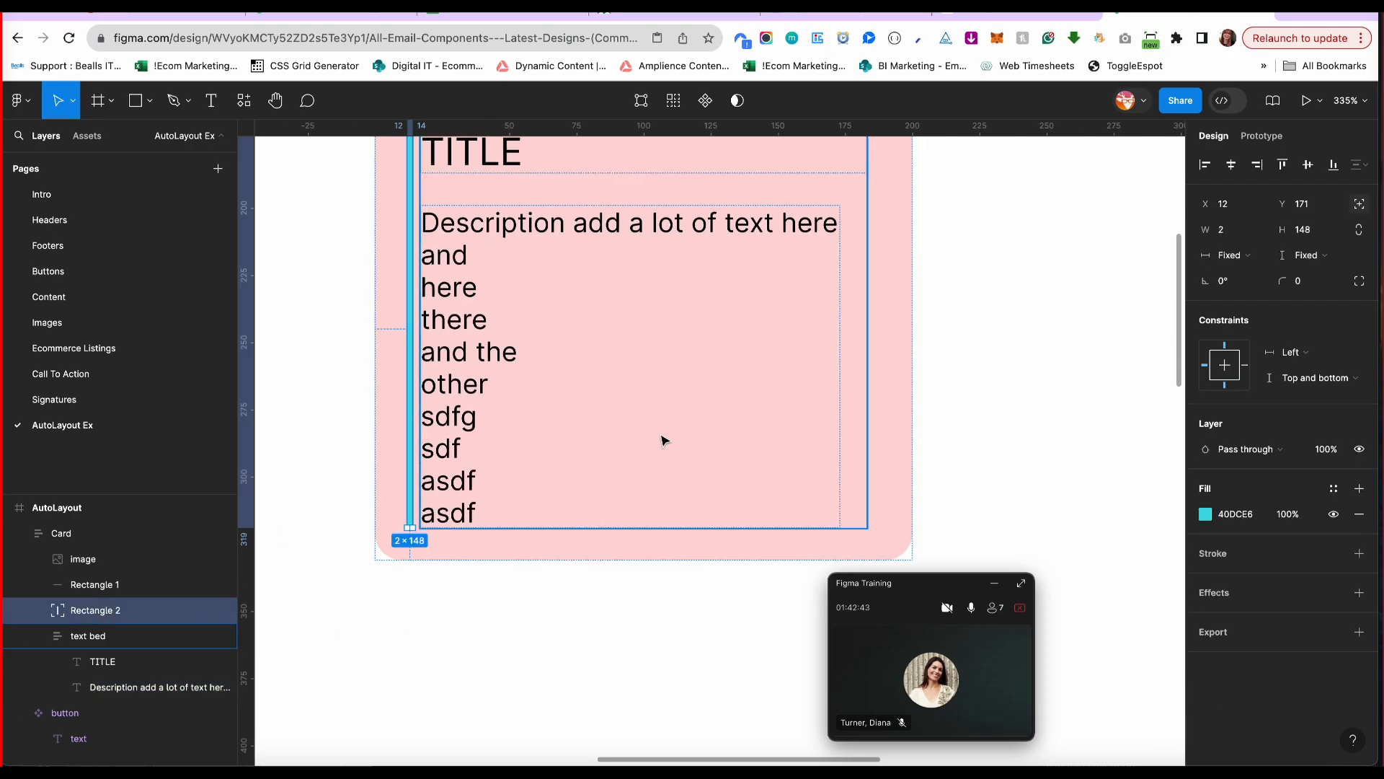
scroll(662, 440, "down", 5)
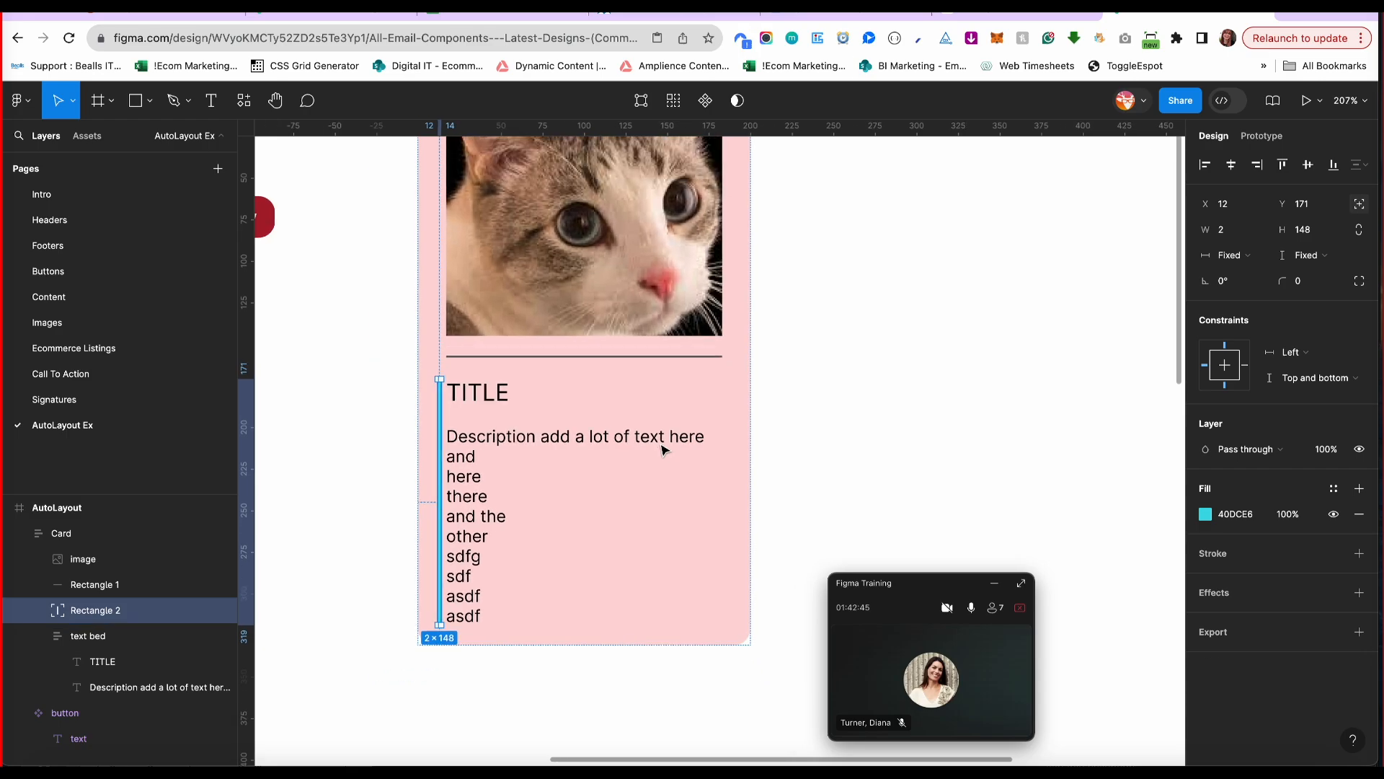
scroll(662, 449, "down", 3)
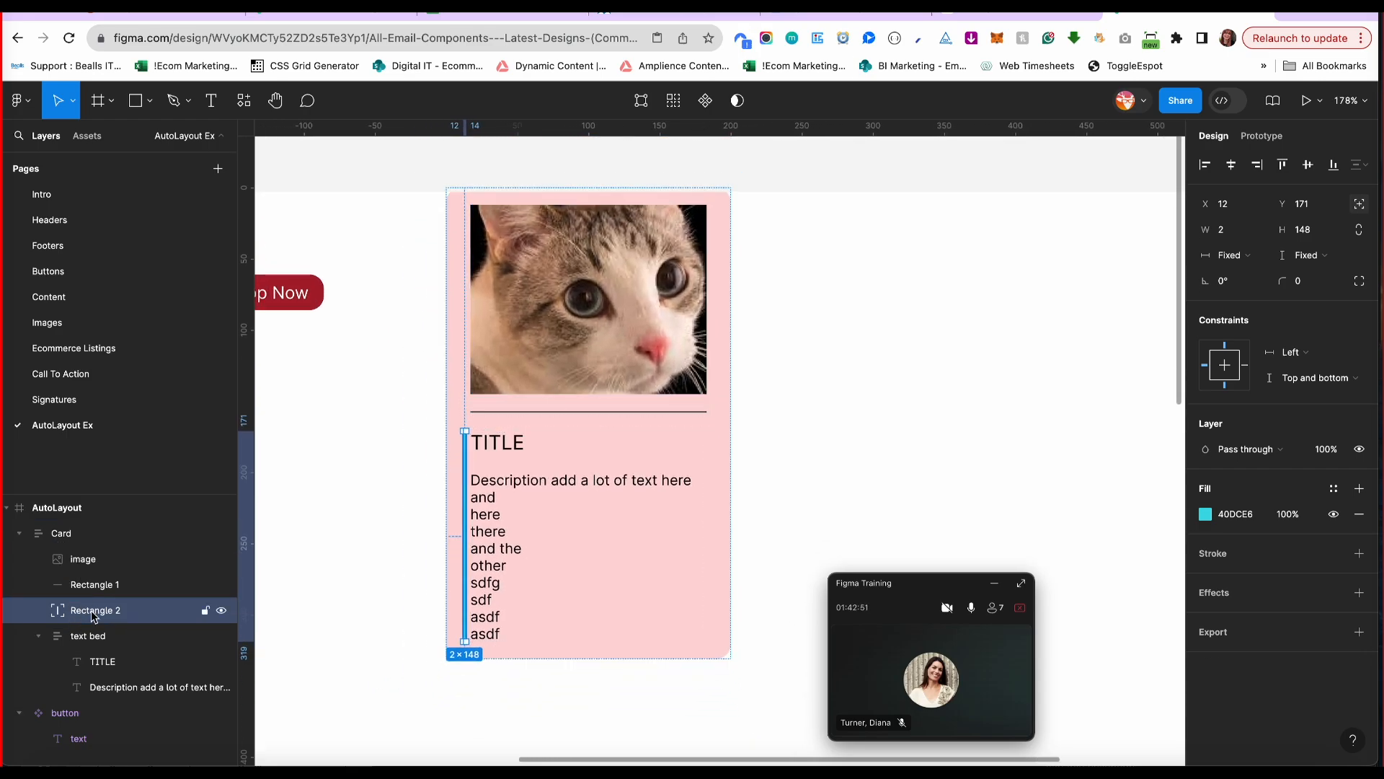
Move Rectangle 2 out of Card to sit above it in the AutoLayout frame, and append the lines "asdf", "asf" and "asdf" to the description.
left_click_drag(93, 615, 82, 525)
left_click(495, 578)
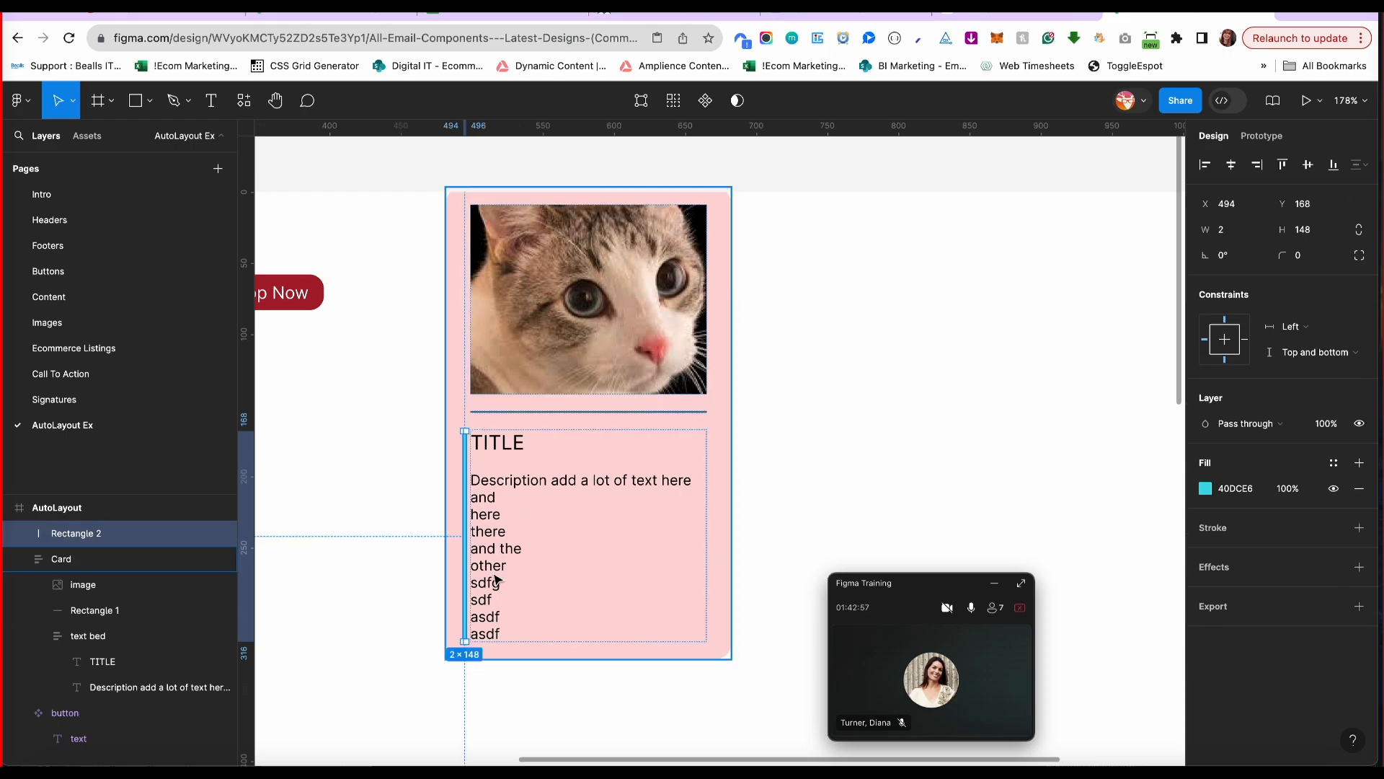
double_click(501, 631)
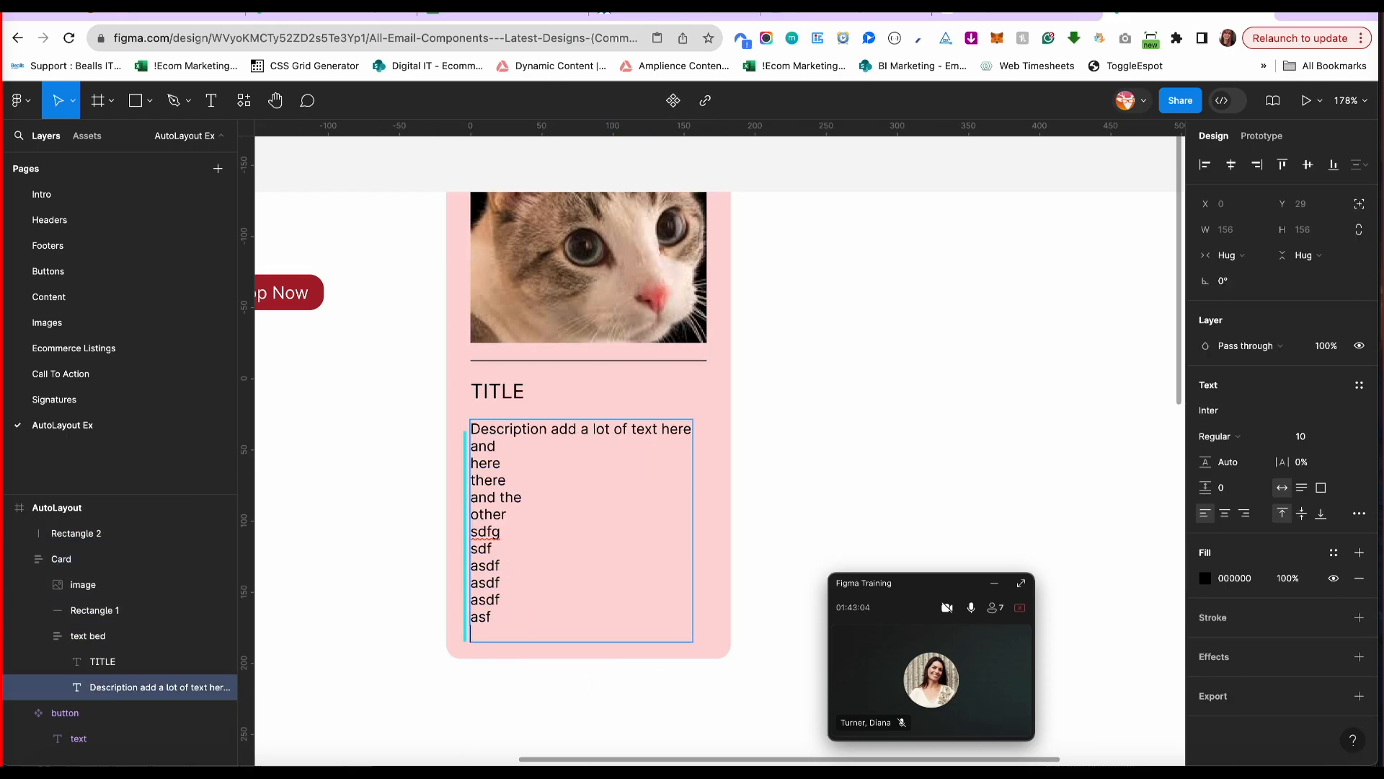
type("asdf")
key("Escape")
left_click(615, 714)
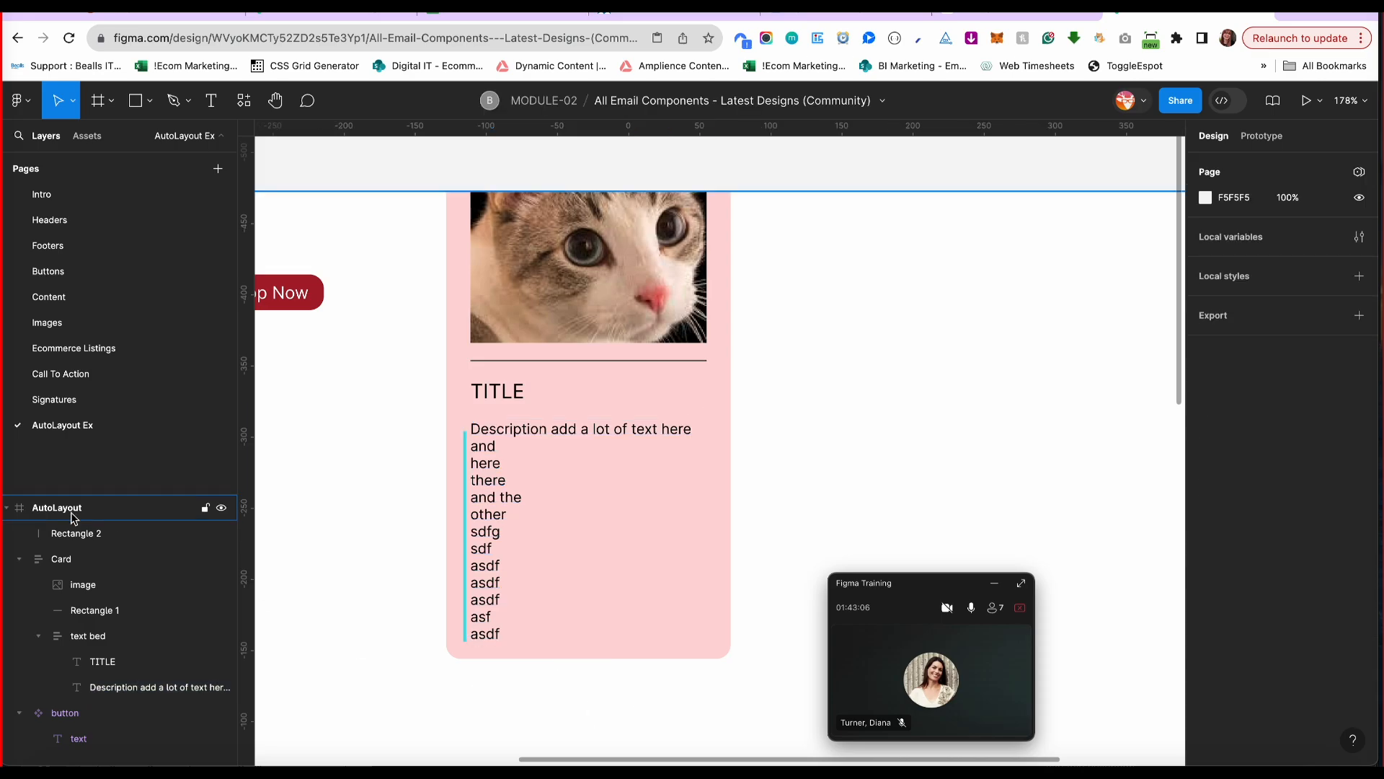
left_click(76, 535)
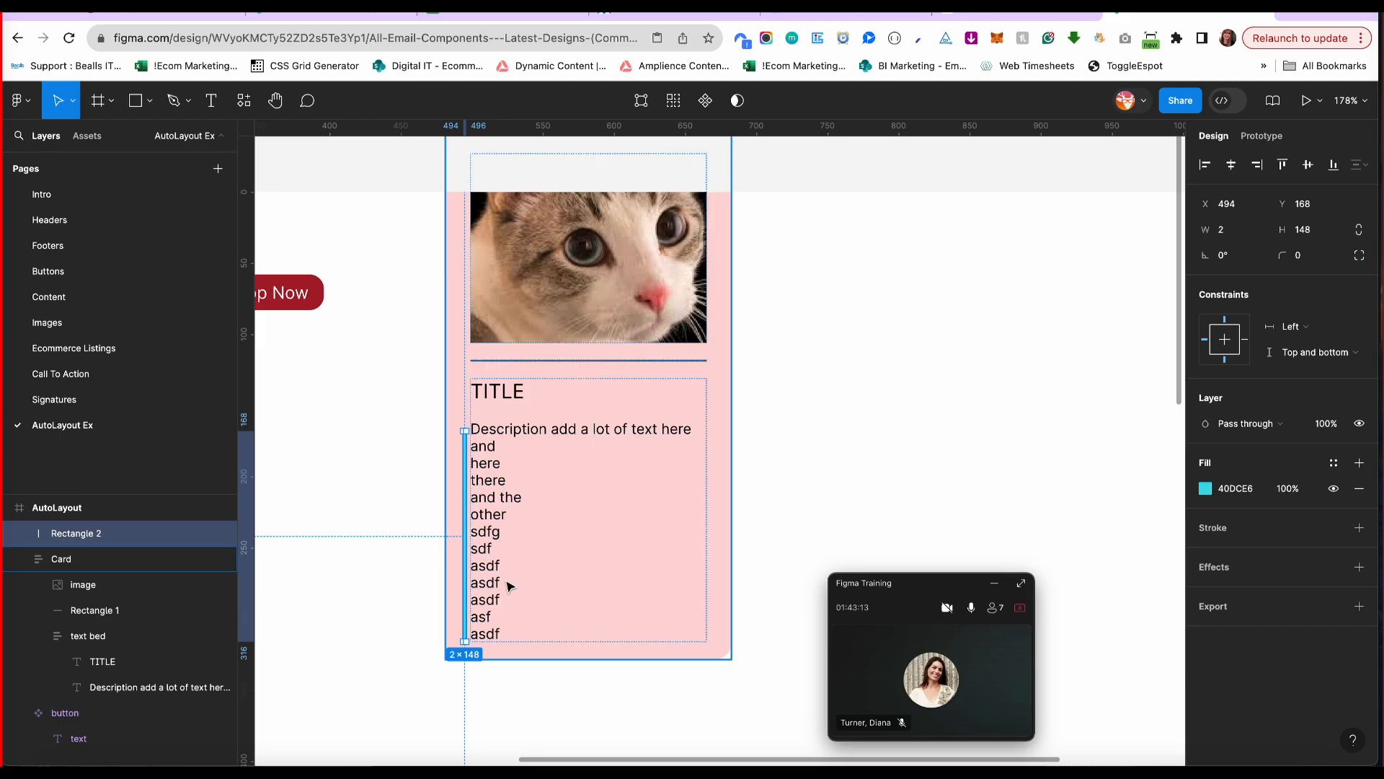
Undo the recent edits until the description is only "Description add a lot of text here" and Rectangle 2 is back inside the text bed.
key("super+z")
key("super+z")
key("super+z")
key("super+z")
key("super+z")
key("super+z")
key("super+z")
key("super+z")
key("super+z")
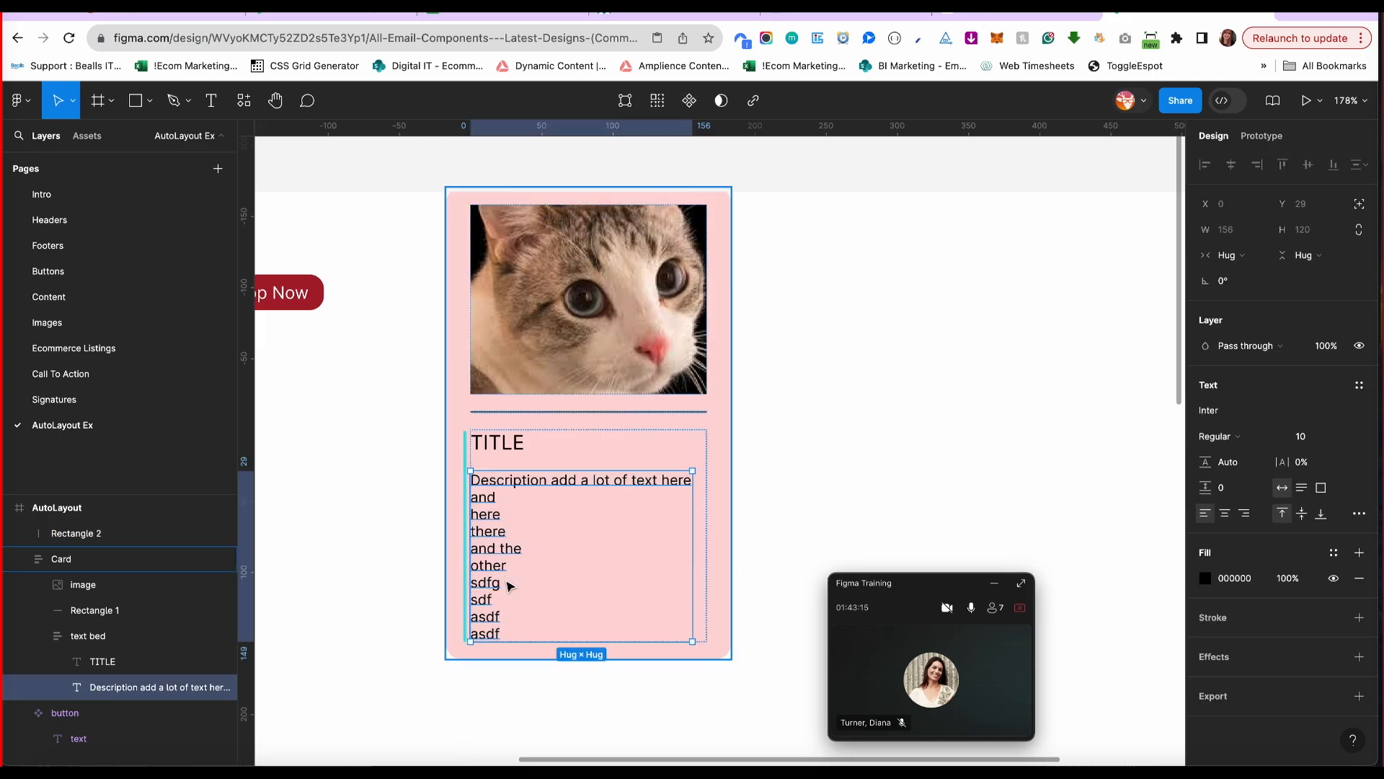
key("super+z")
key("super+z")
key("super+z")
key("super+z")
key("super+z")
key("super+z")
key("super+z")
key("super+z")
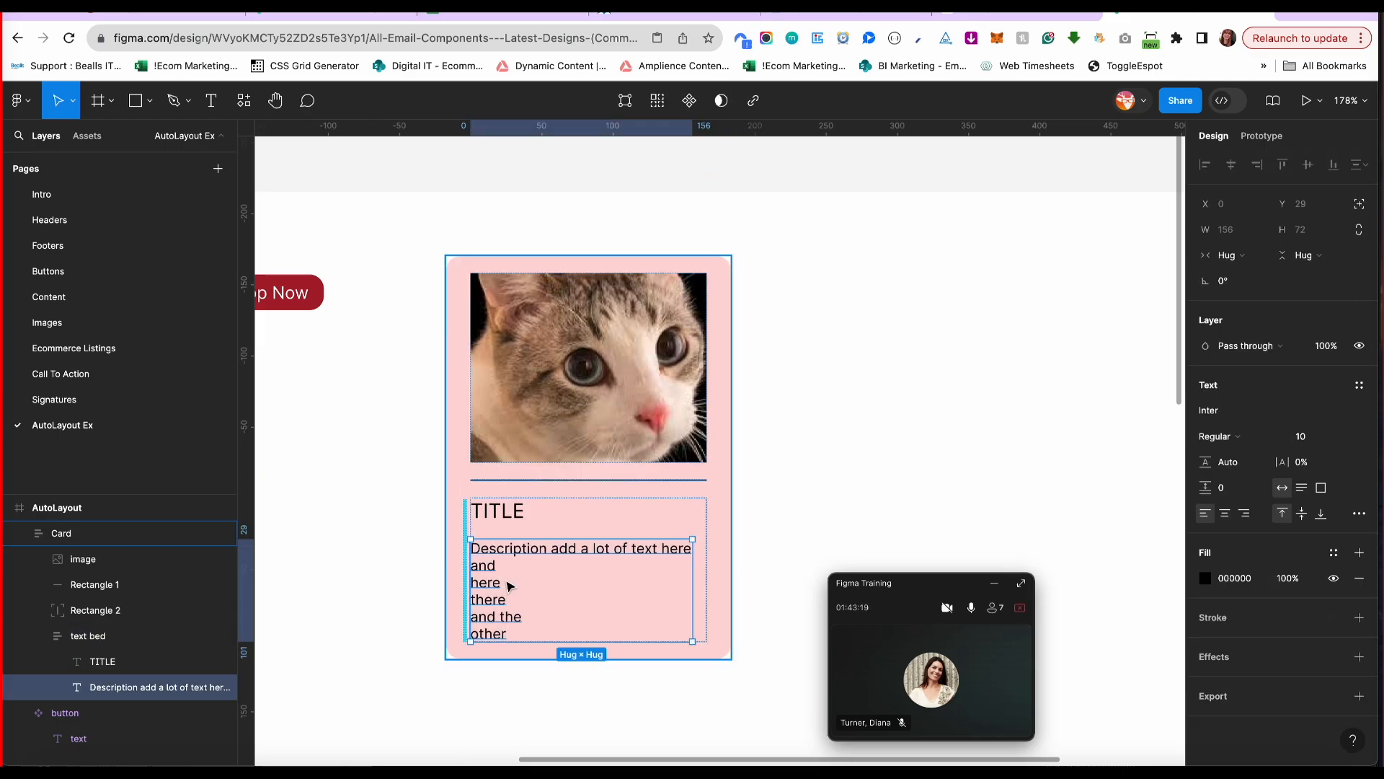
key("super+z")
key("super+z")
key("super+z")
key("super+z")
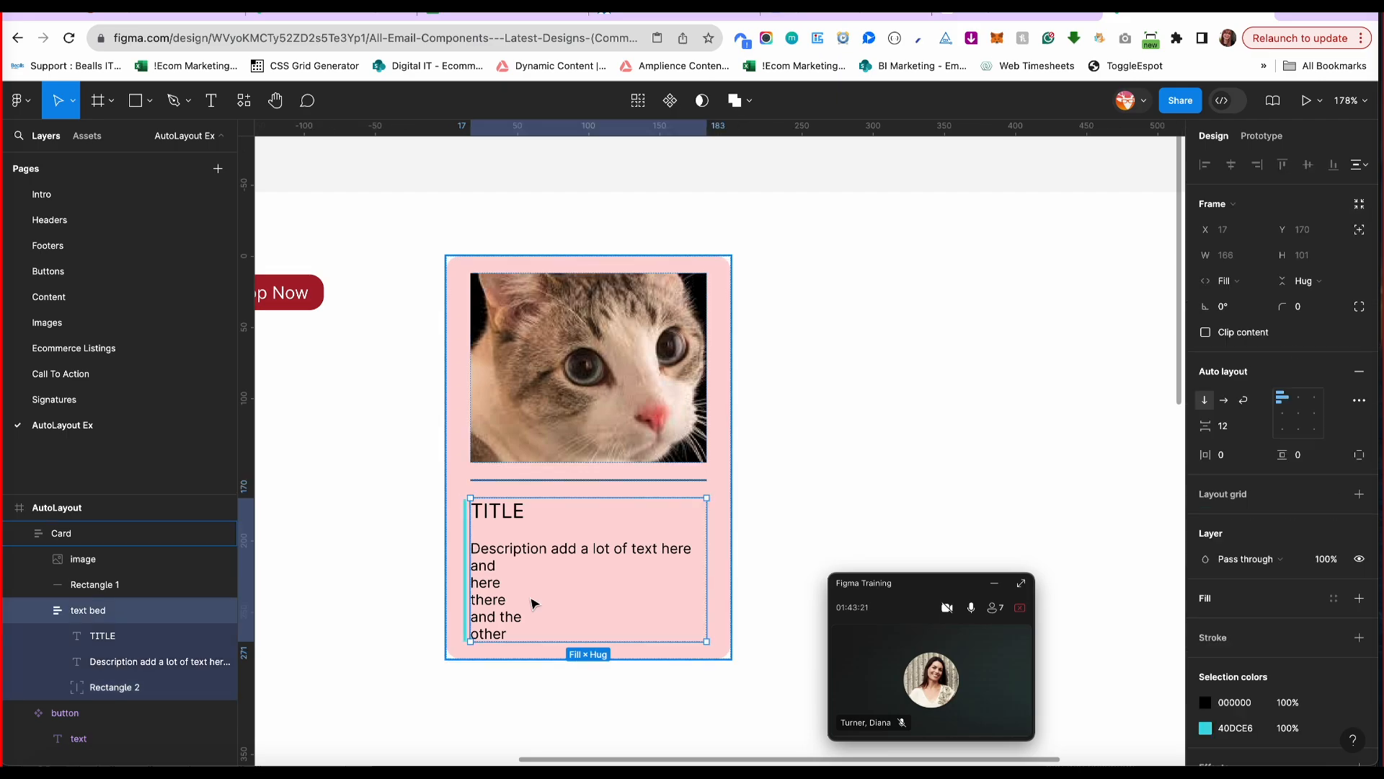
key("super+z")
key("super+z")
key("super+z")
key("super+z")
key("super+z")
key("super+z")
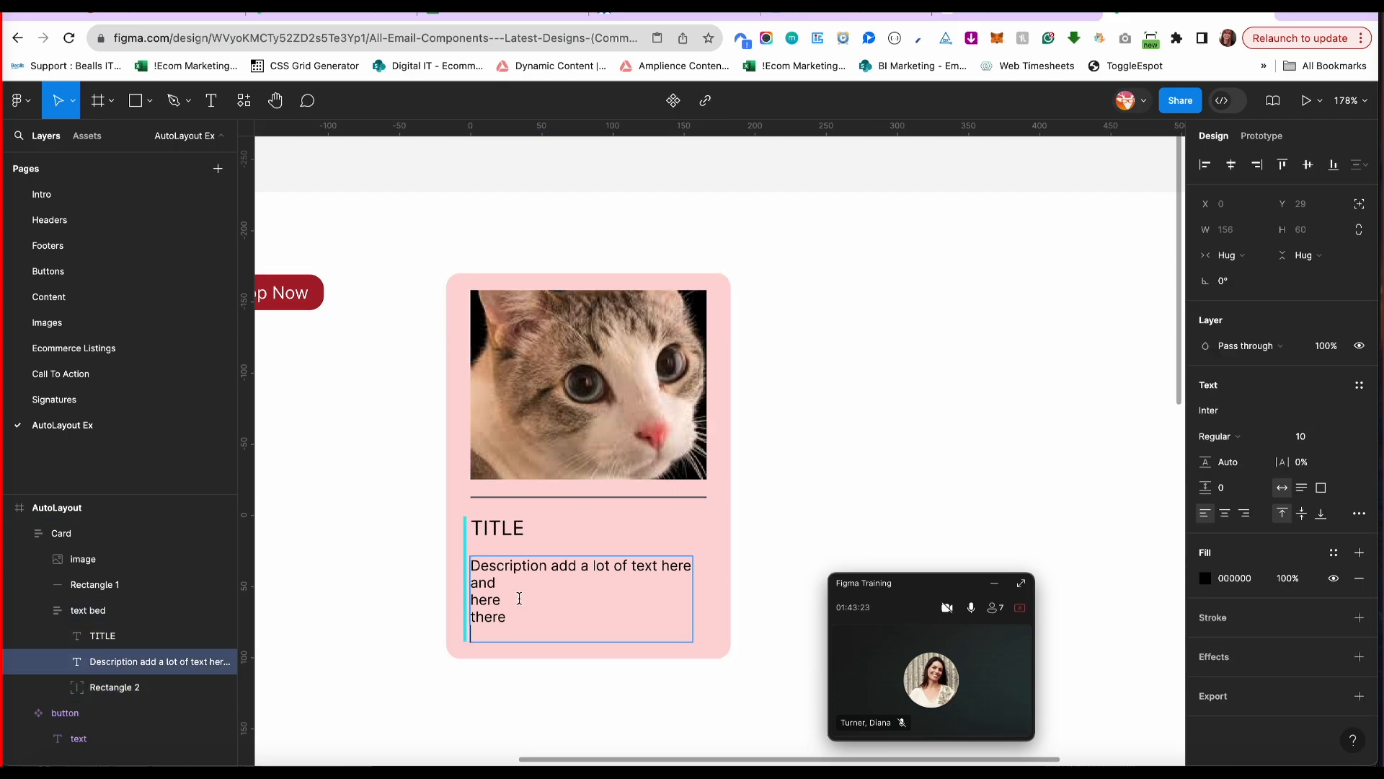
key("super+z")
key("super+z")
key("super+z")
Move Rectangle 2 out of the text bed to sit above Card in the AutoLayout frame, and set its vertical constraint to Top and bottom.
left_click(78, 612)
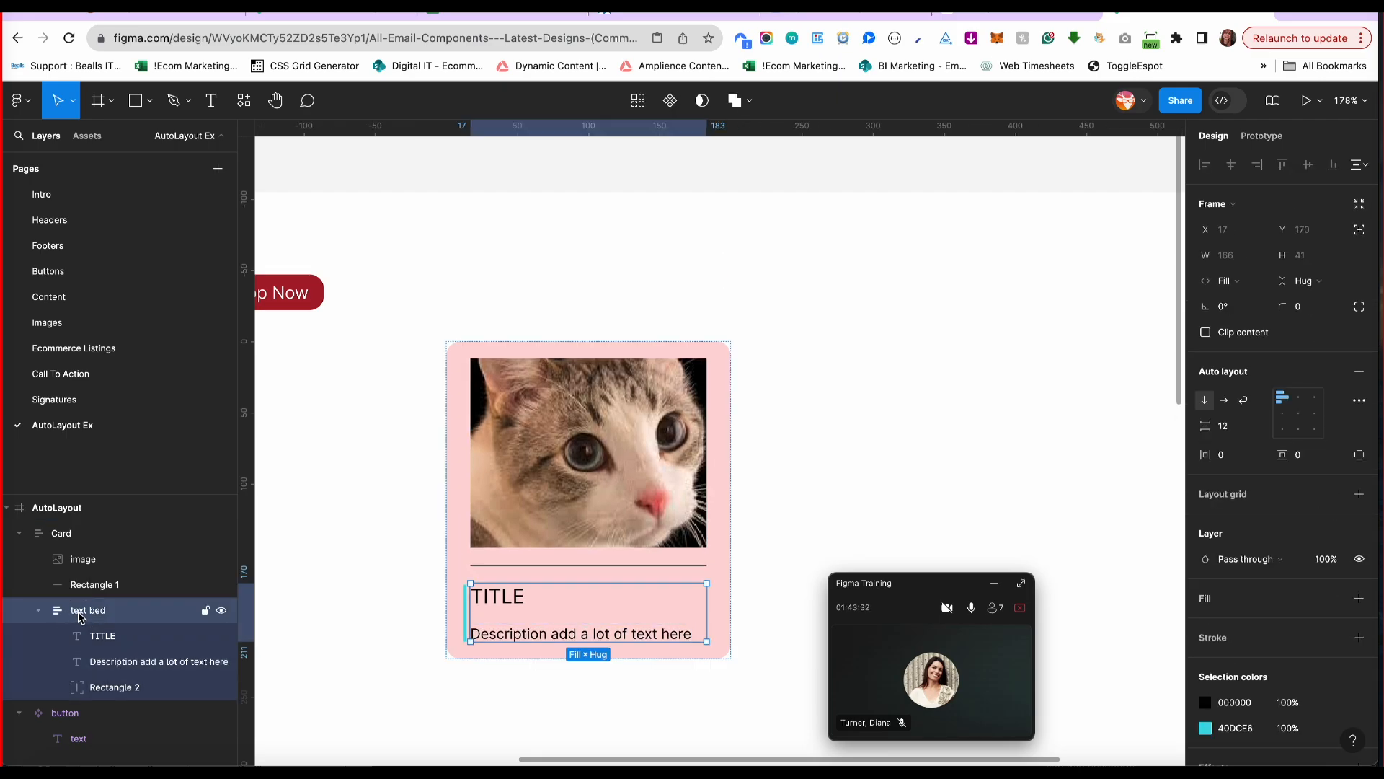
left_click_drag(96, 689, 101, 526)
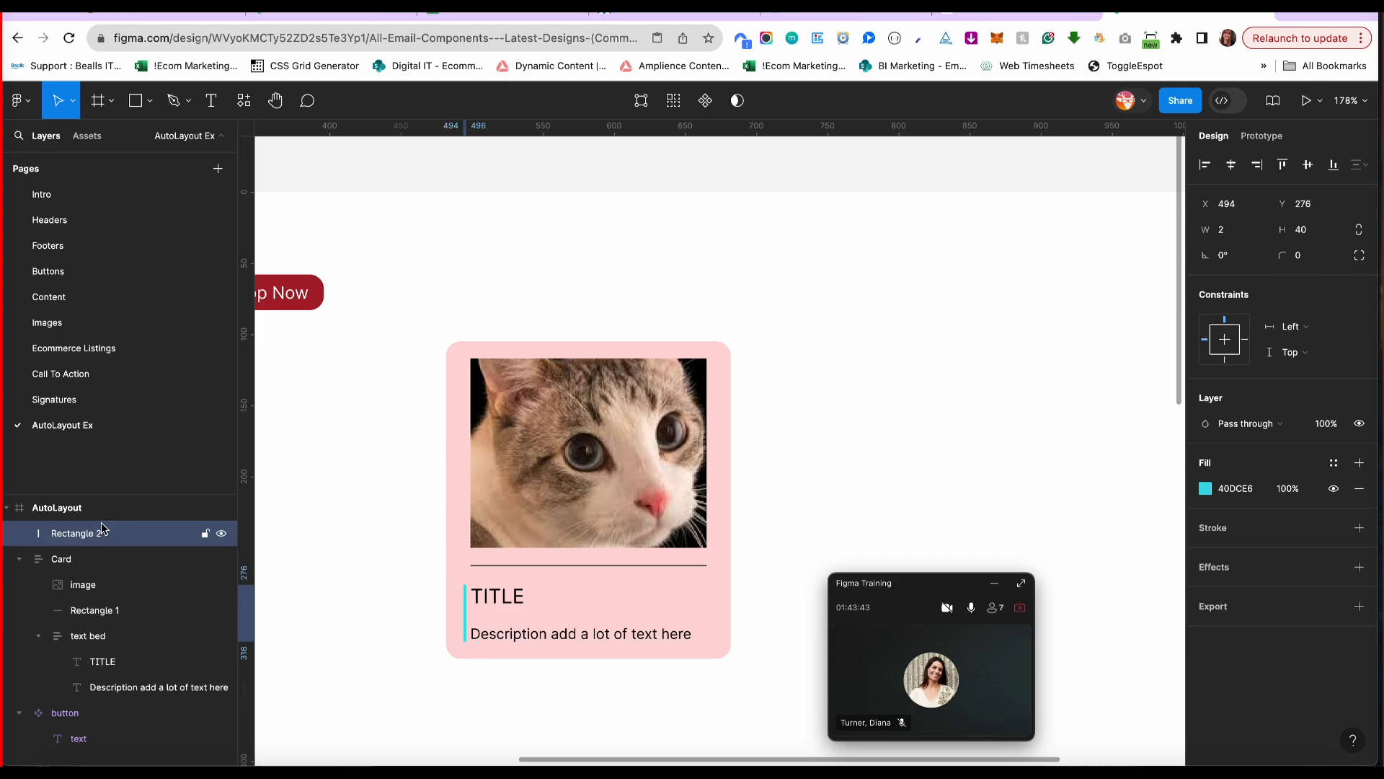
left_click(1292, 352)
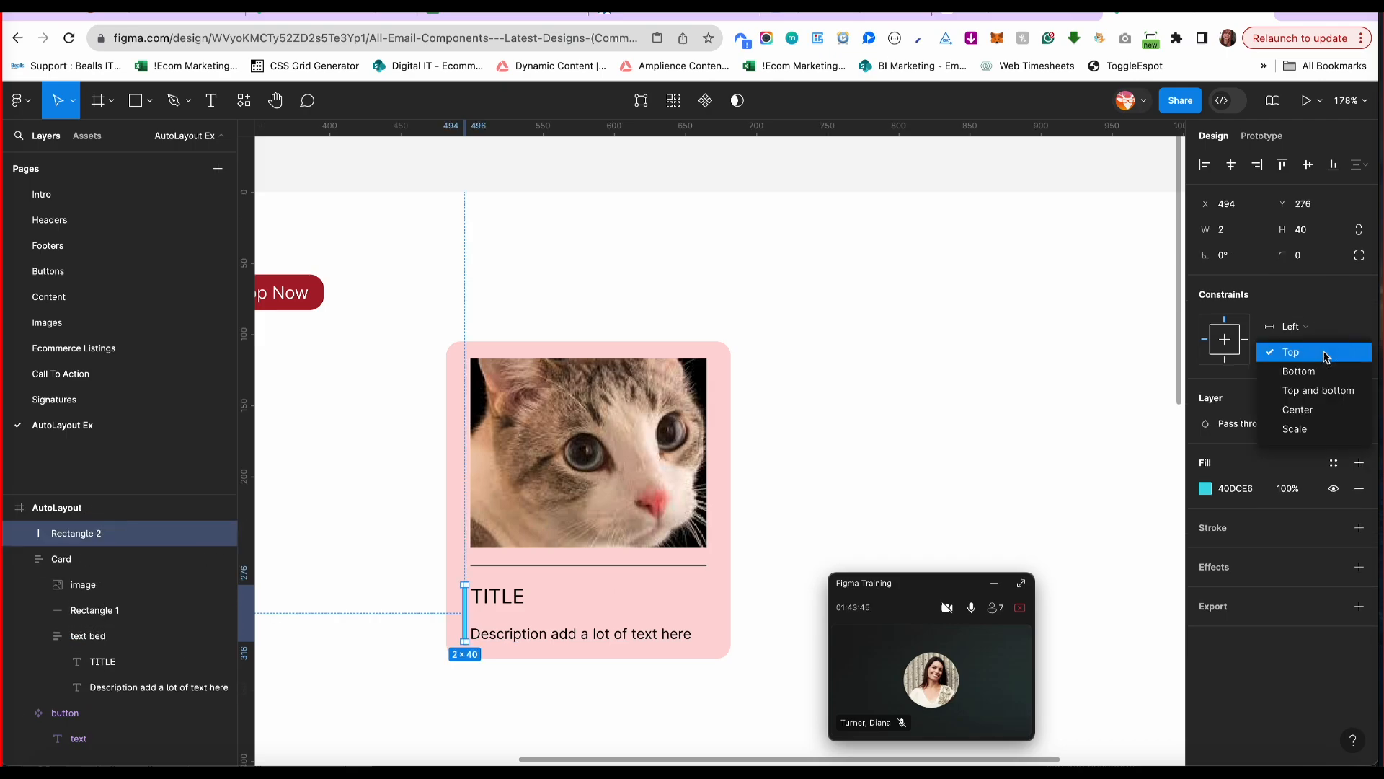
left_click(1325, 390)
Append seven lines of "asdf" below "Description add a lot of text here" in the card's description.
double_click(660, 635)
left_click(689, 633)
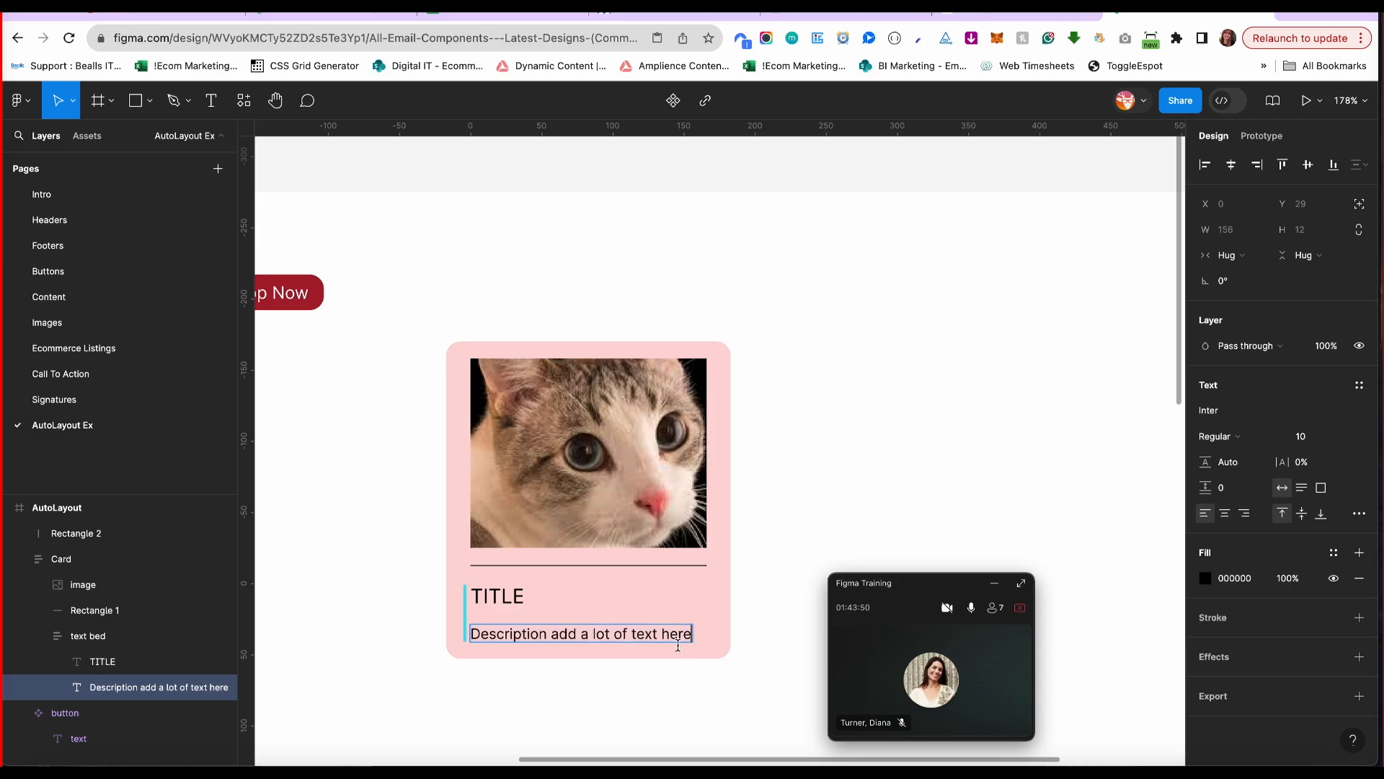
type("asdf asdf asdf asdf asdf")
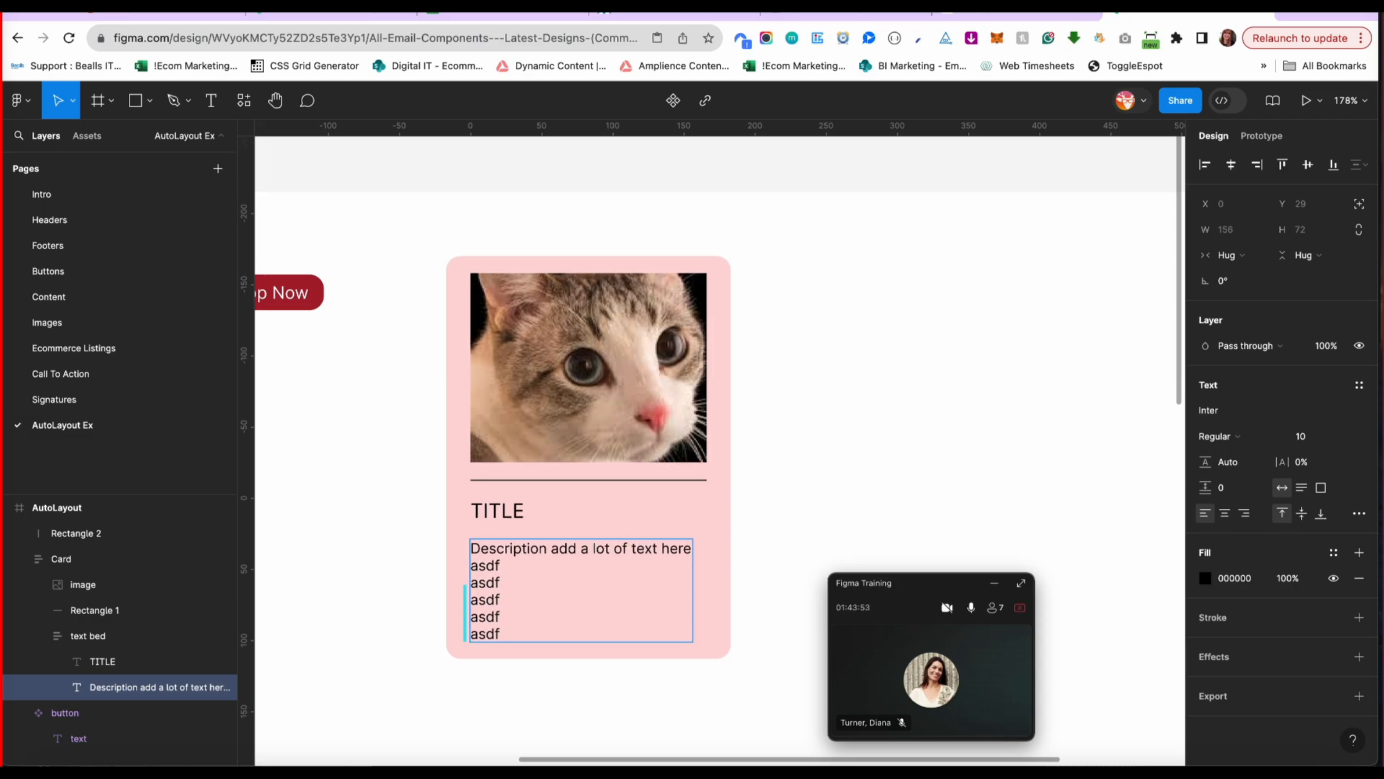
type(" asdf asdf")
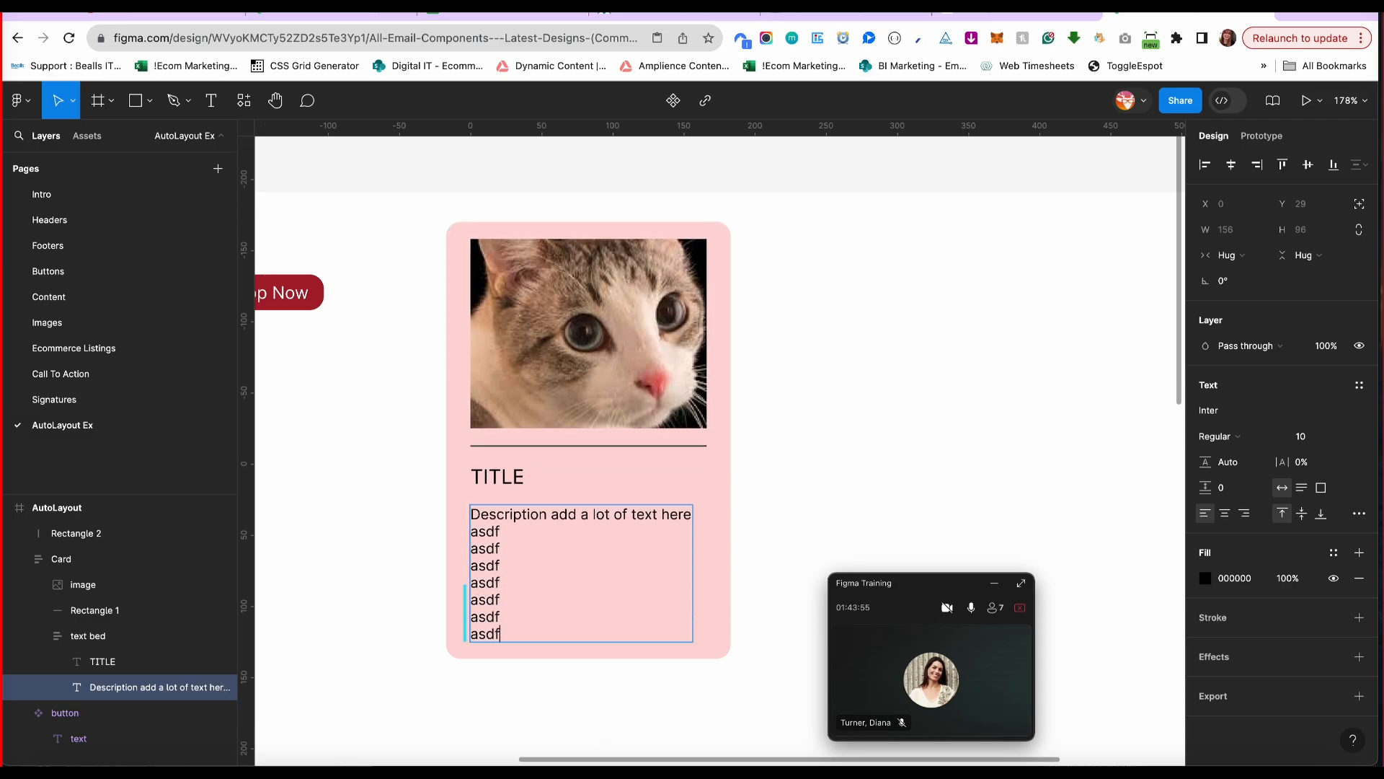
left_click(615, 696)
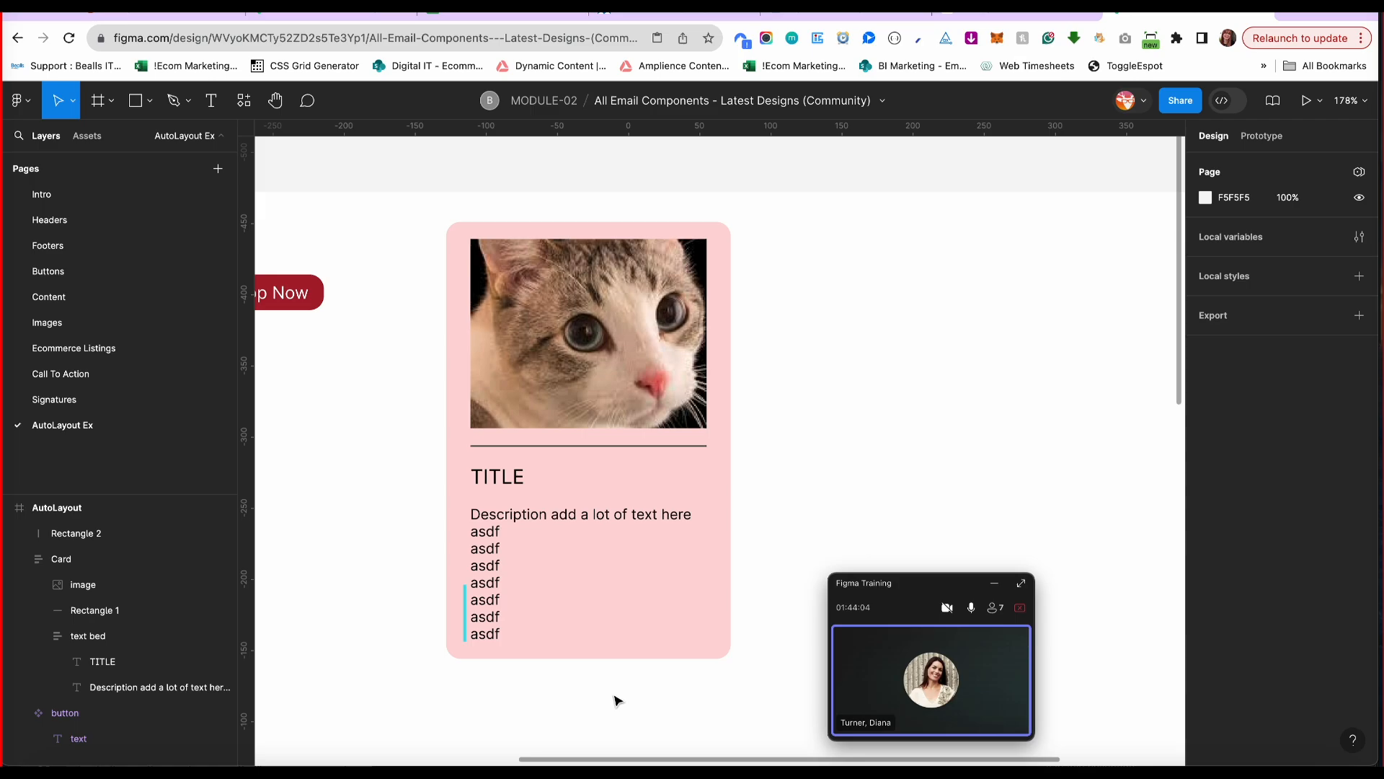
Select Rectangle 2 and the text bed in turn to compare the bar's length with the text bed's height.
left_click(102, 534)
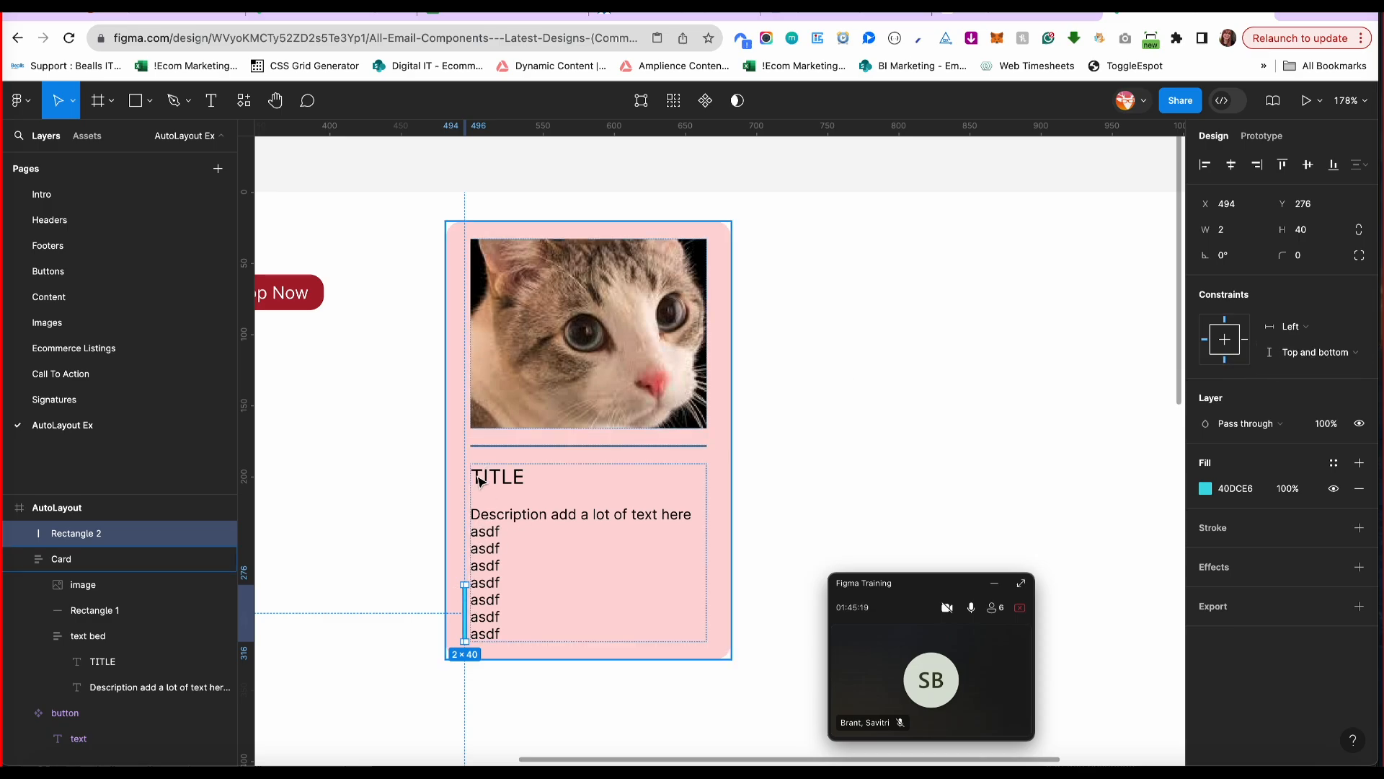
left_click(85, 638)
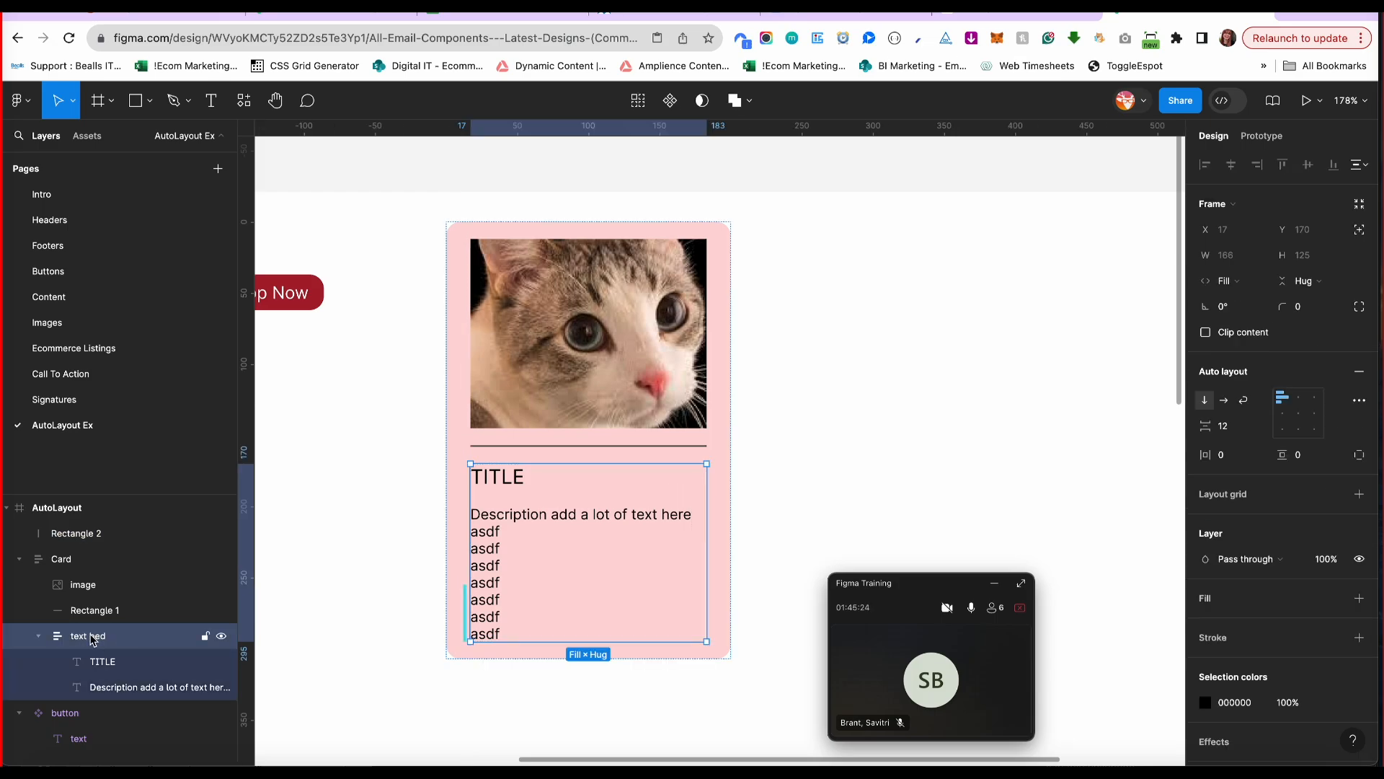
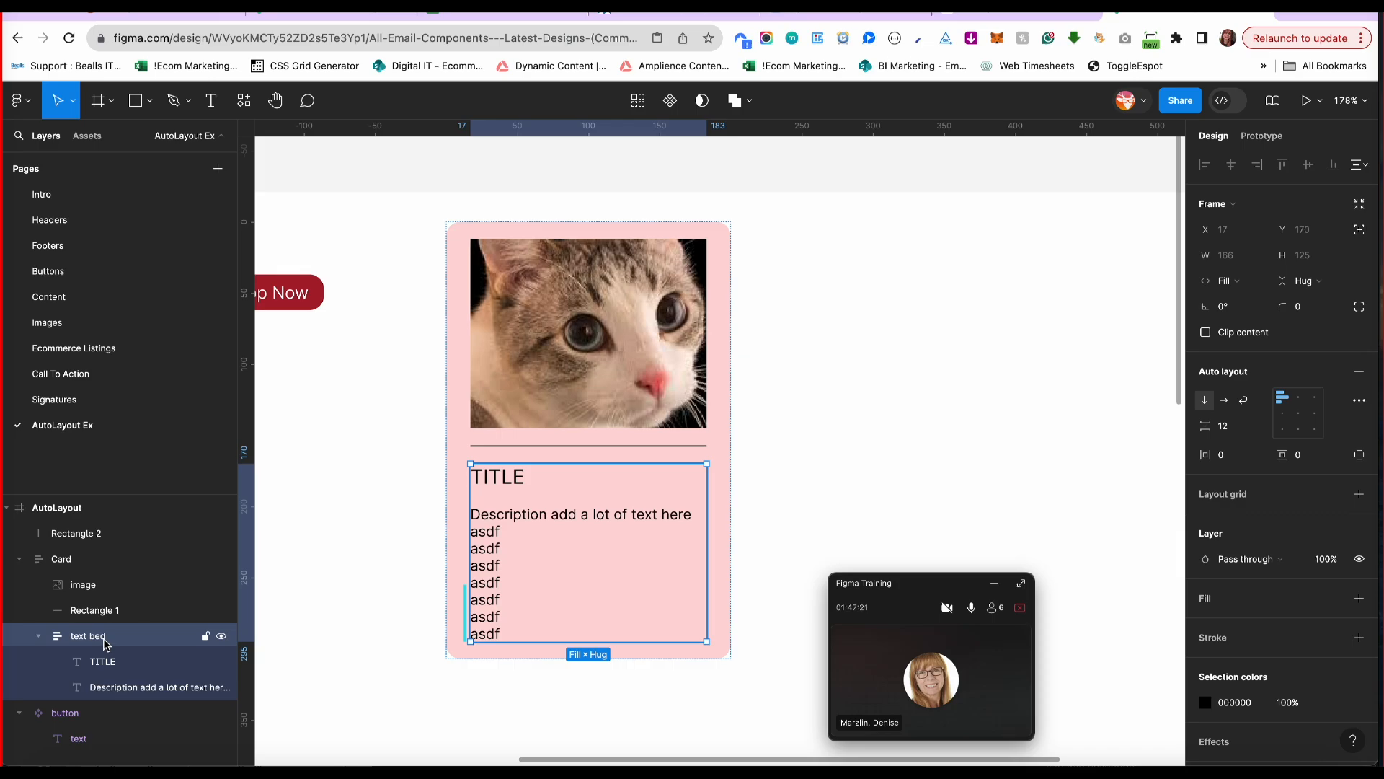
left_click(813, 404)
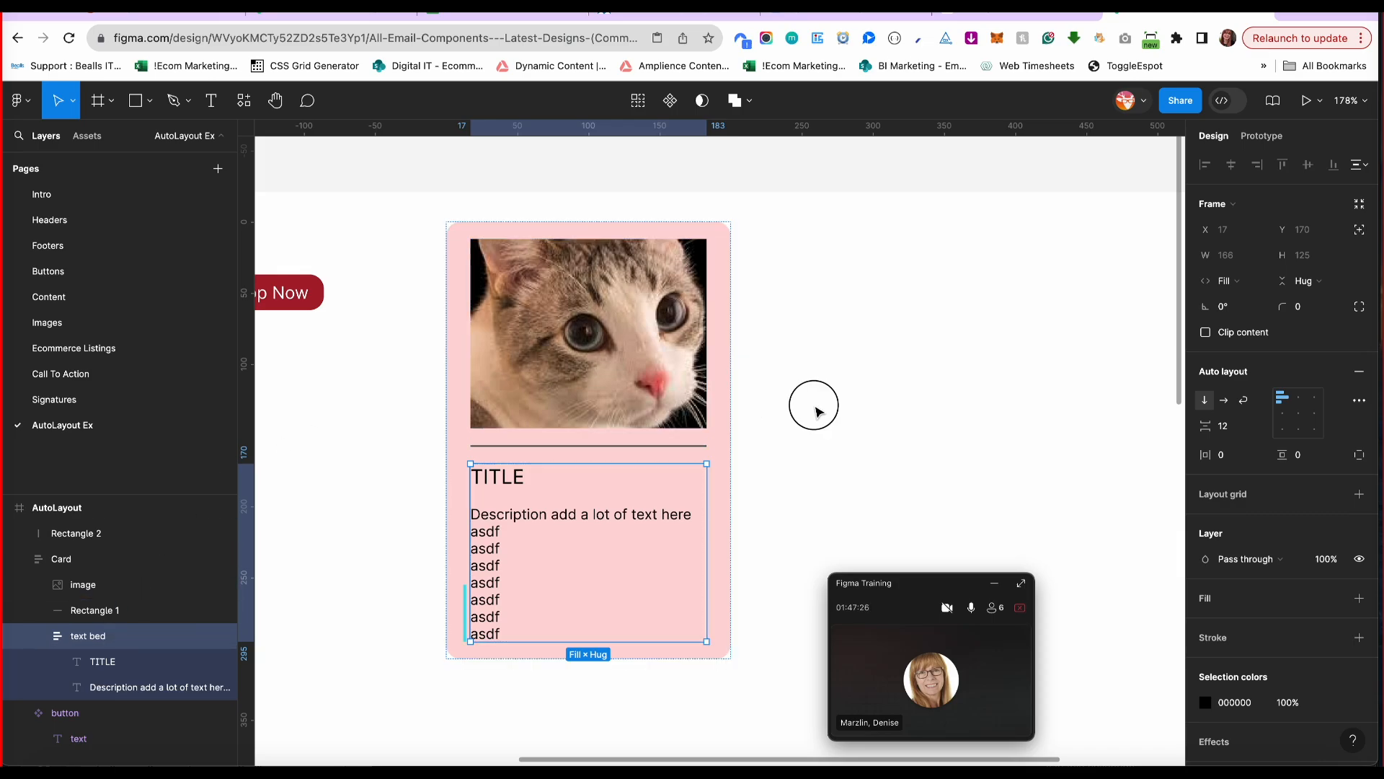
Draw a circle about 79 × 79 with the Ellipse tool in the empty area below the card.
scroll(816, 452, "down", 5)
scroll(816, 452, "right", 3)
scroll(816, 452, "down", 2)
scroll(816, 452, "left", 2)
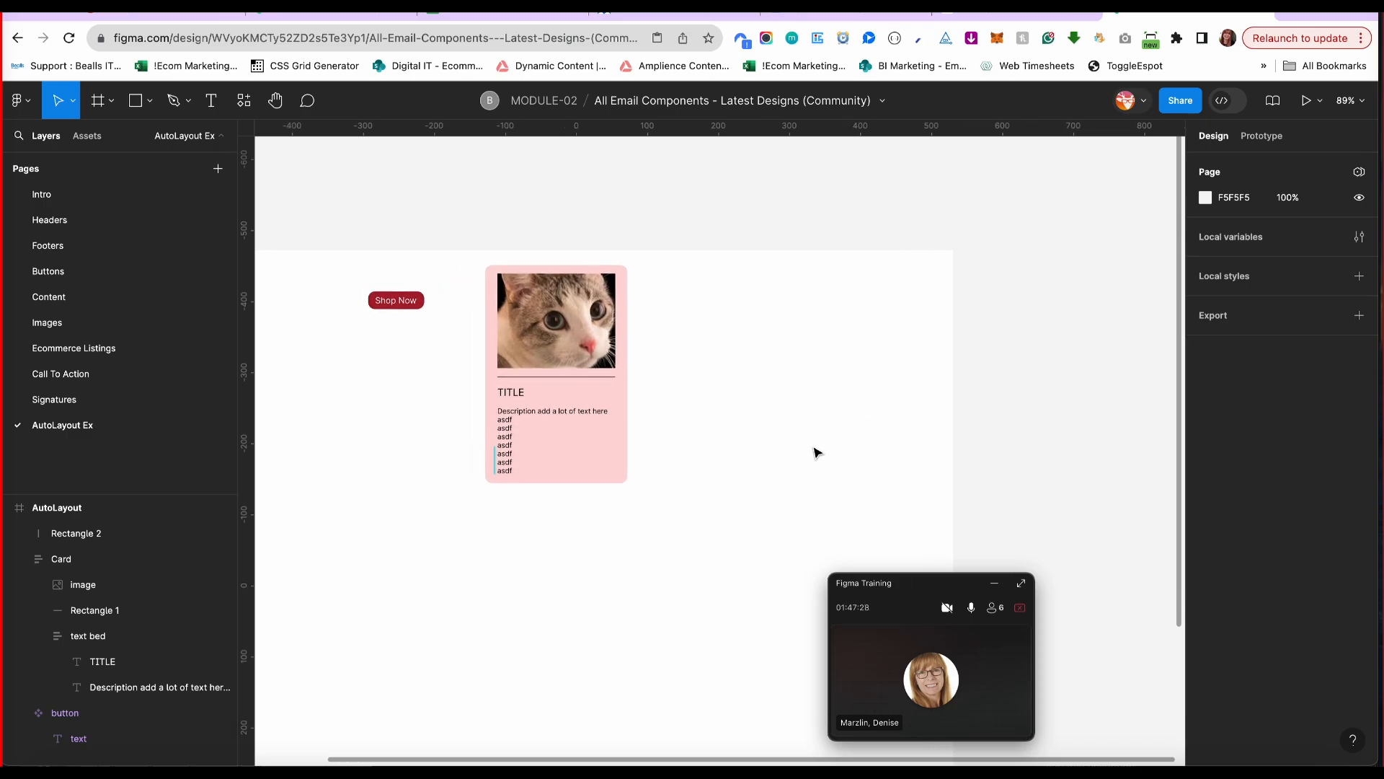
left_click(149, 101)
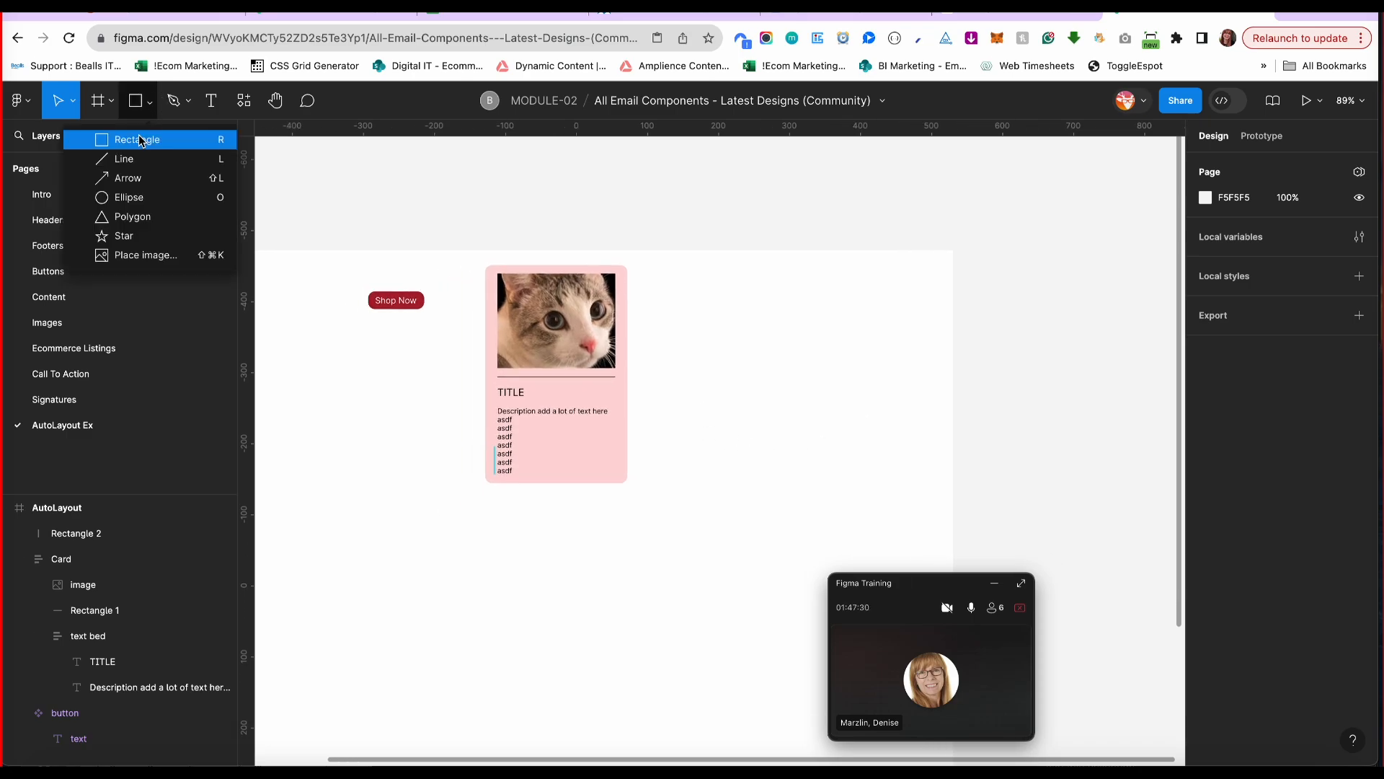
left_click(129, 197)
mouse_move(424, 532)
left_mouse_down()
mouse_move(480, 589)
mouse_move(495, 559)
mouse_move(530, 561)
left_mouse_up()
Duplicate the grey circle beside the original and fill the copy with red F55353.
key("super+d")
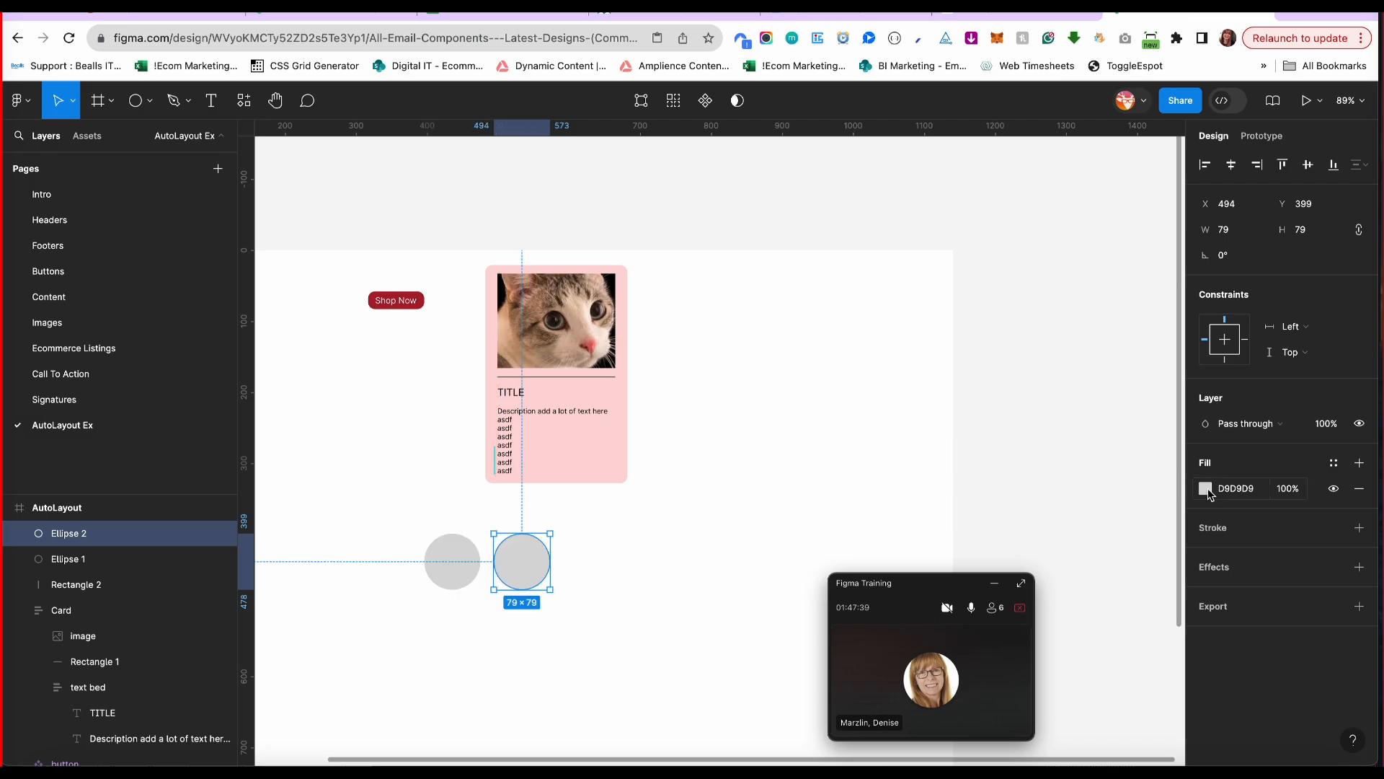
left_click(1205, 488)
left_click(1121, 368)
left_click(587, 612)
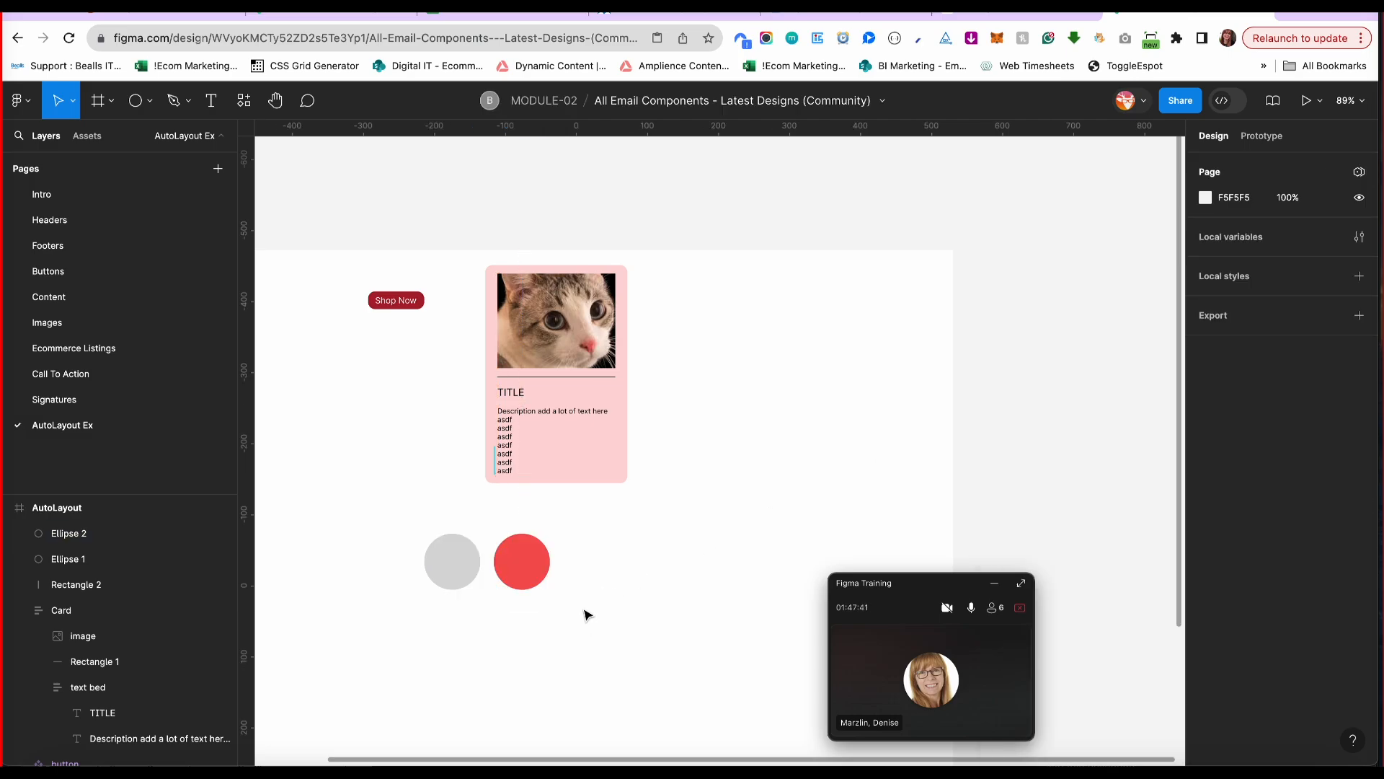
Duplicate the red circle, place the copy to its right with equal spacing, and fill it with blue 535AF5.
left_click(534, 563)
key("super+d")
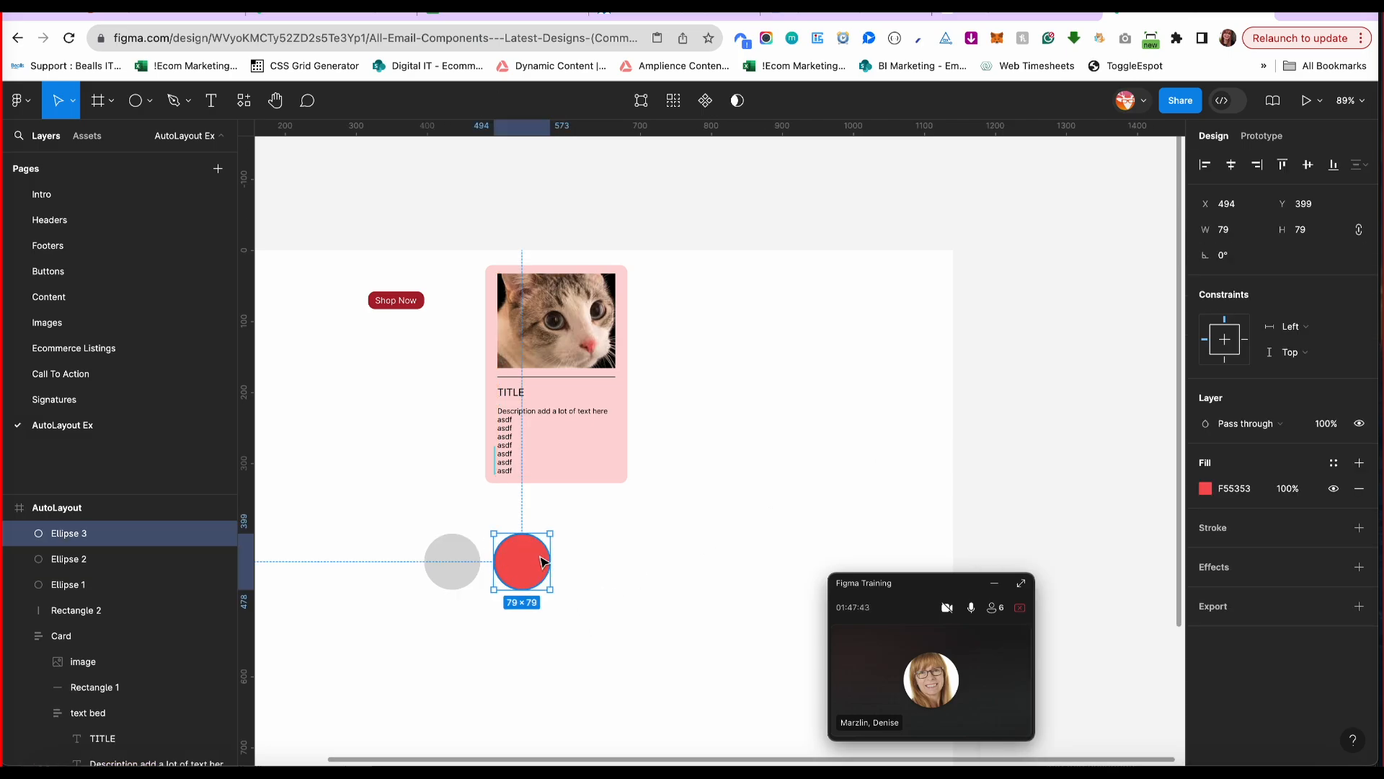
left_click_drag(542, 561, 608, 563)
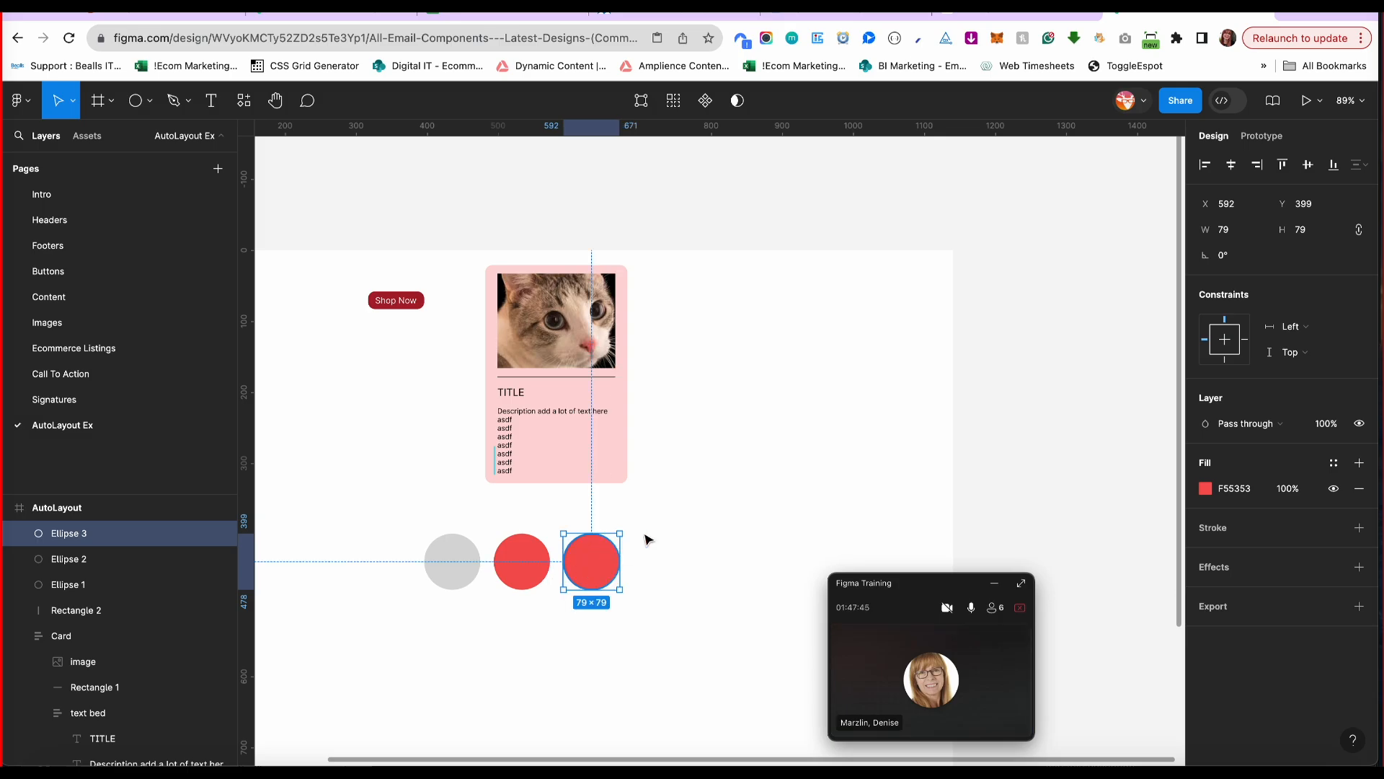
left_click(1205, 489)
left_click(1208, 490)
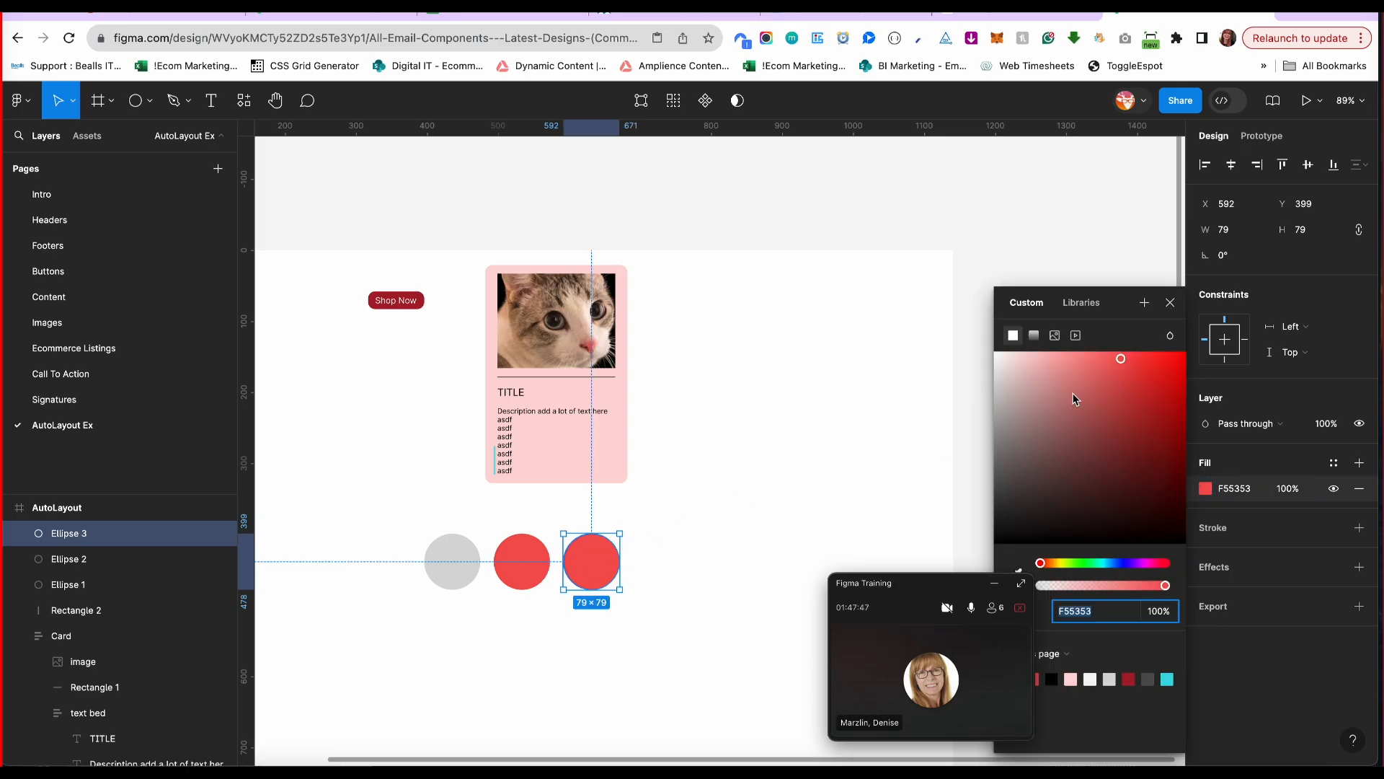
left_click(1125, 563)
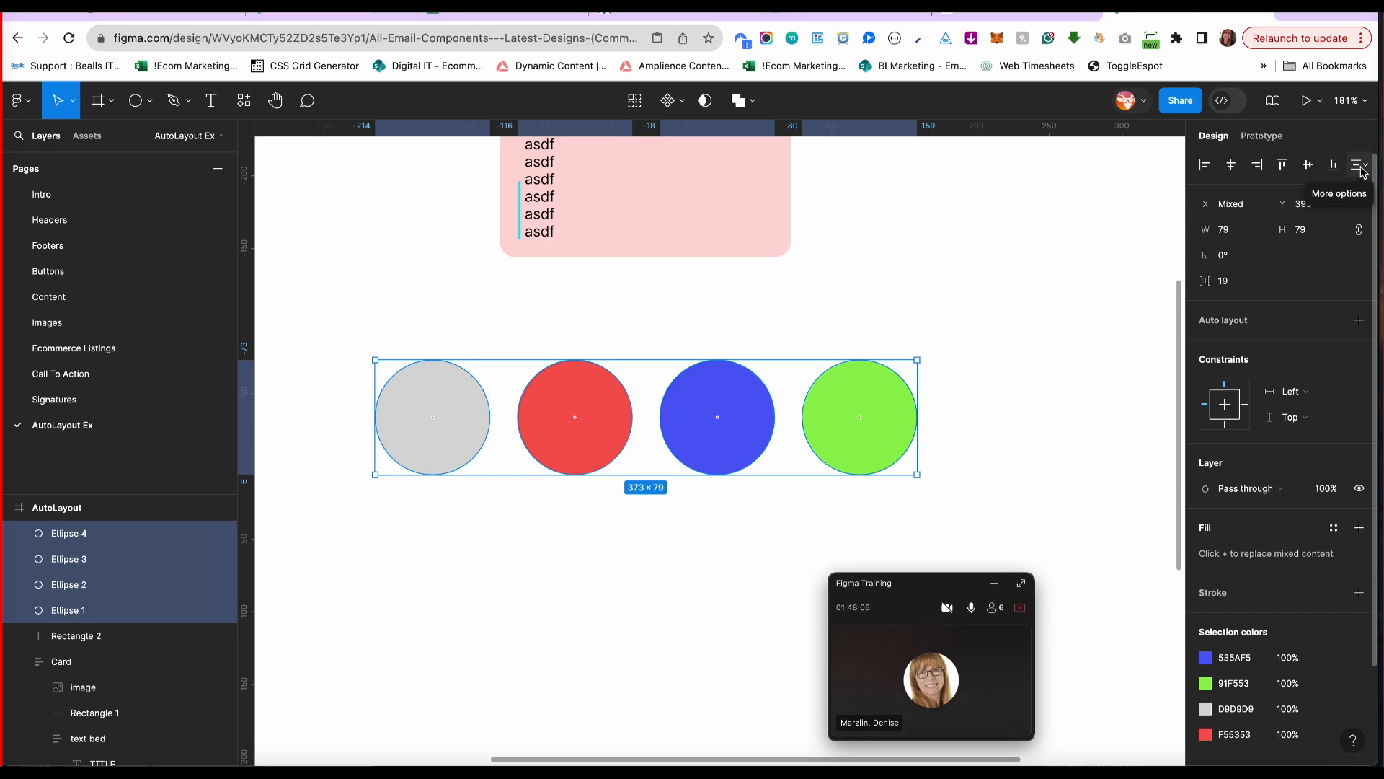
Distribute the horizontal spacing of the four selected circles, wrap them in an auto layout frame, and expand its layers.
left_click(1360, 166)
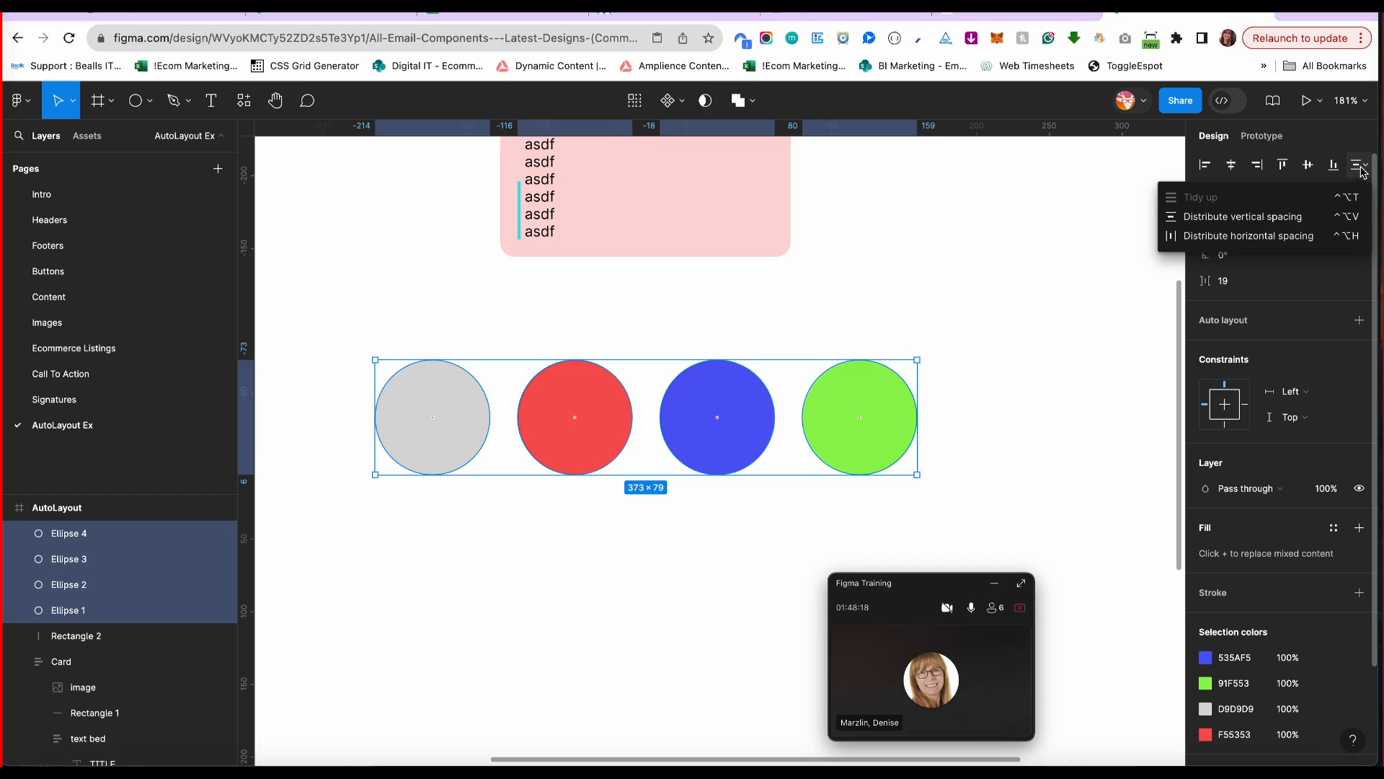
left_click(1240, 240)
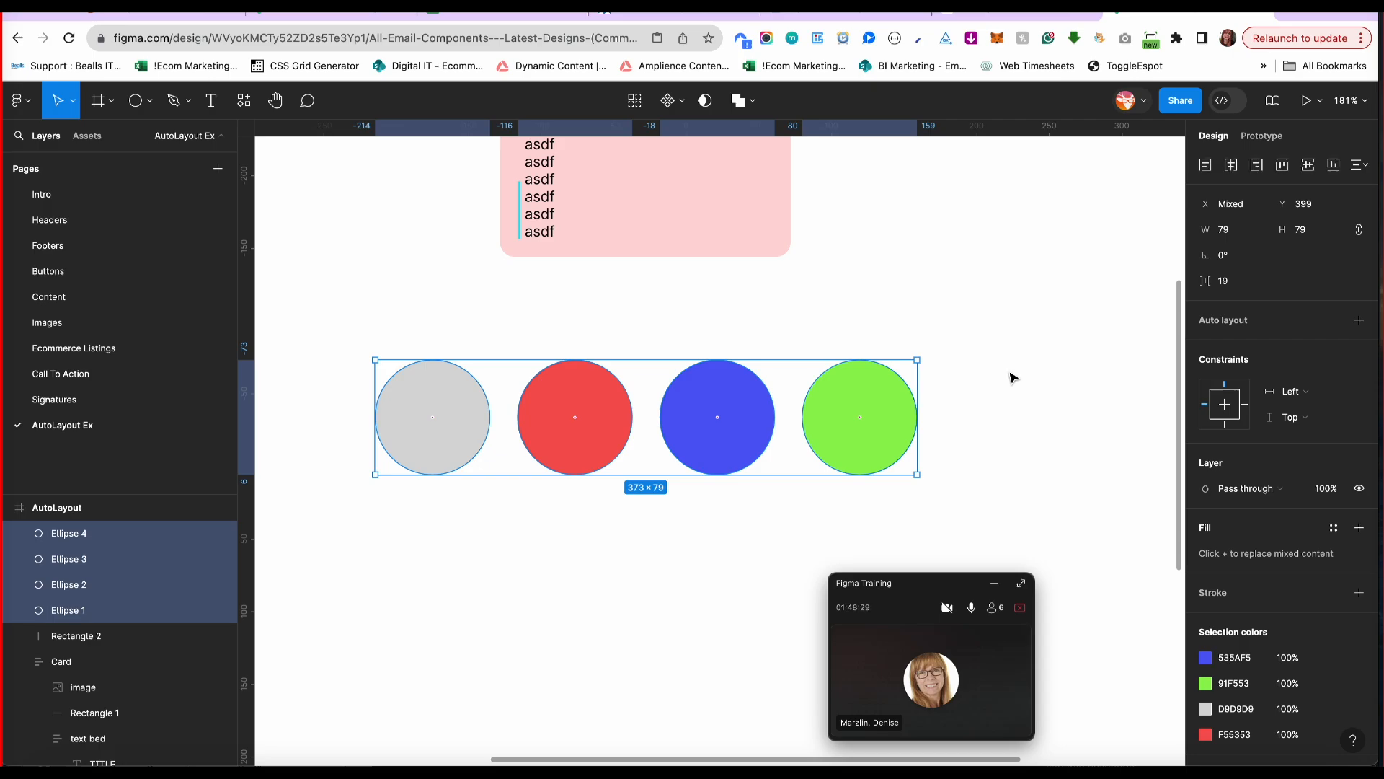
key("shift+a")
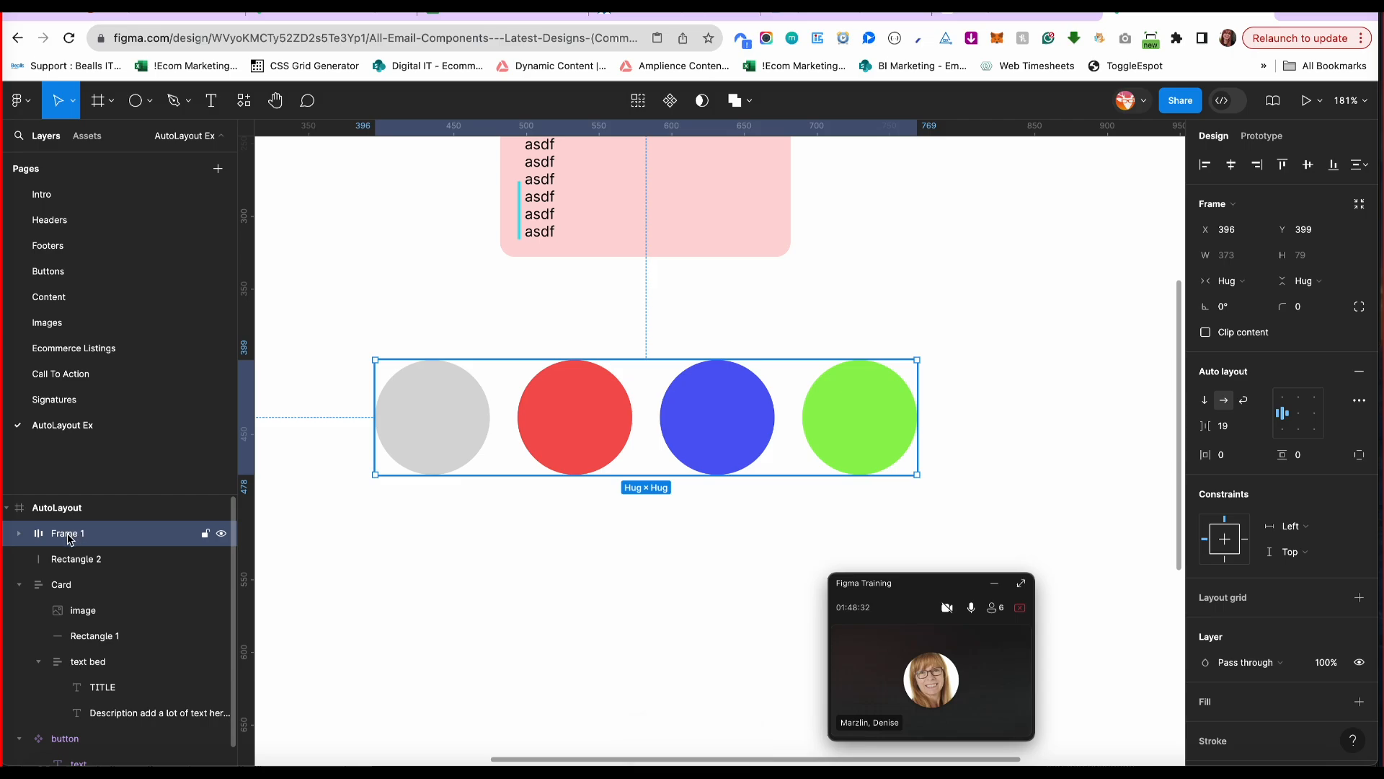
left_click(20, 533)
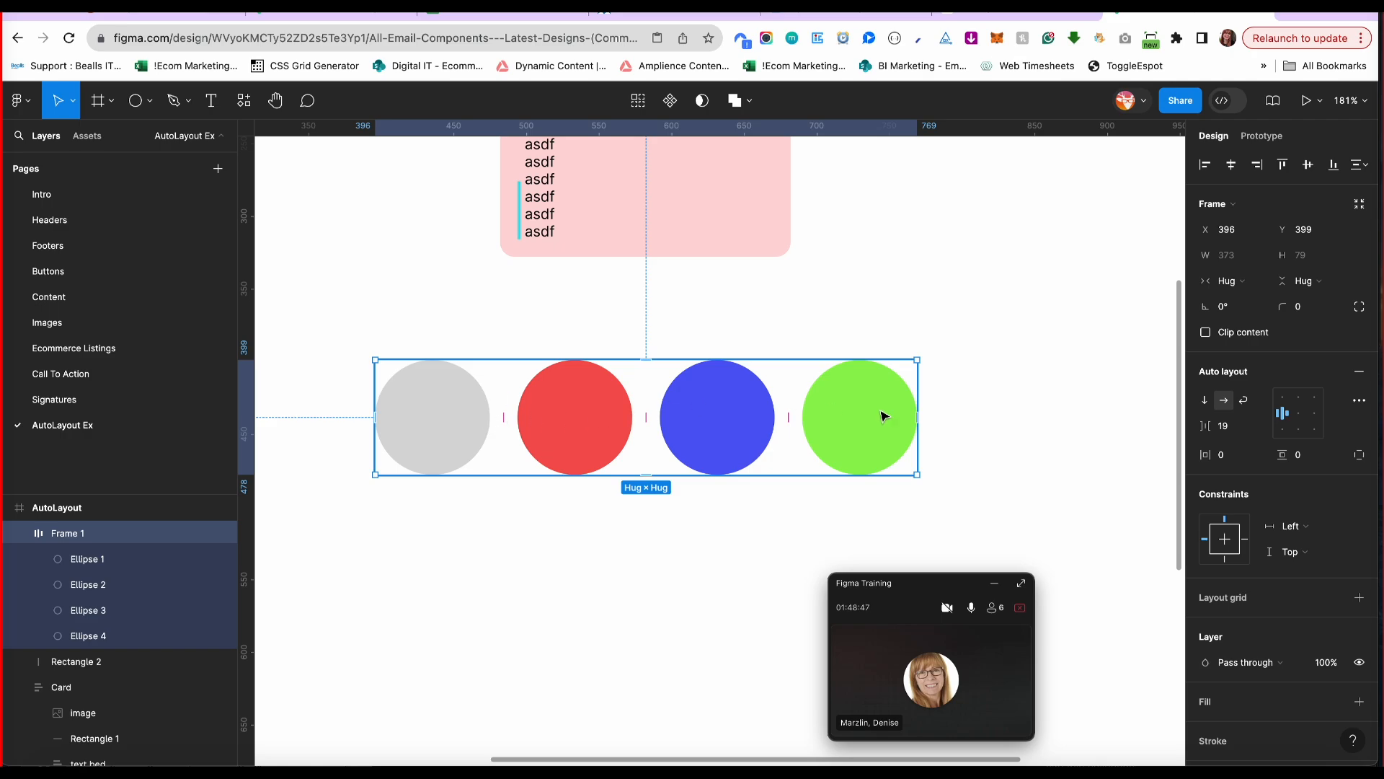
Set the gap between the circles in the auto layout frame to -19 so that they overlap.
left_click(1229, 429)
key("BackSpace")
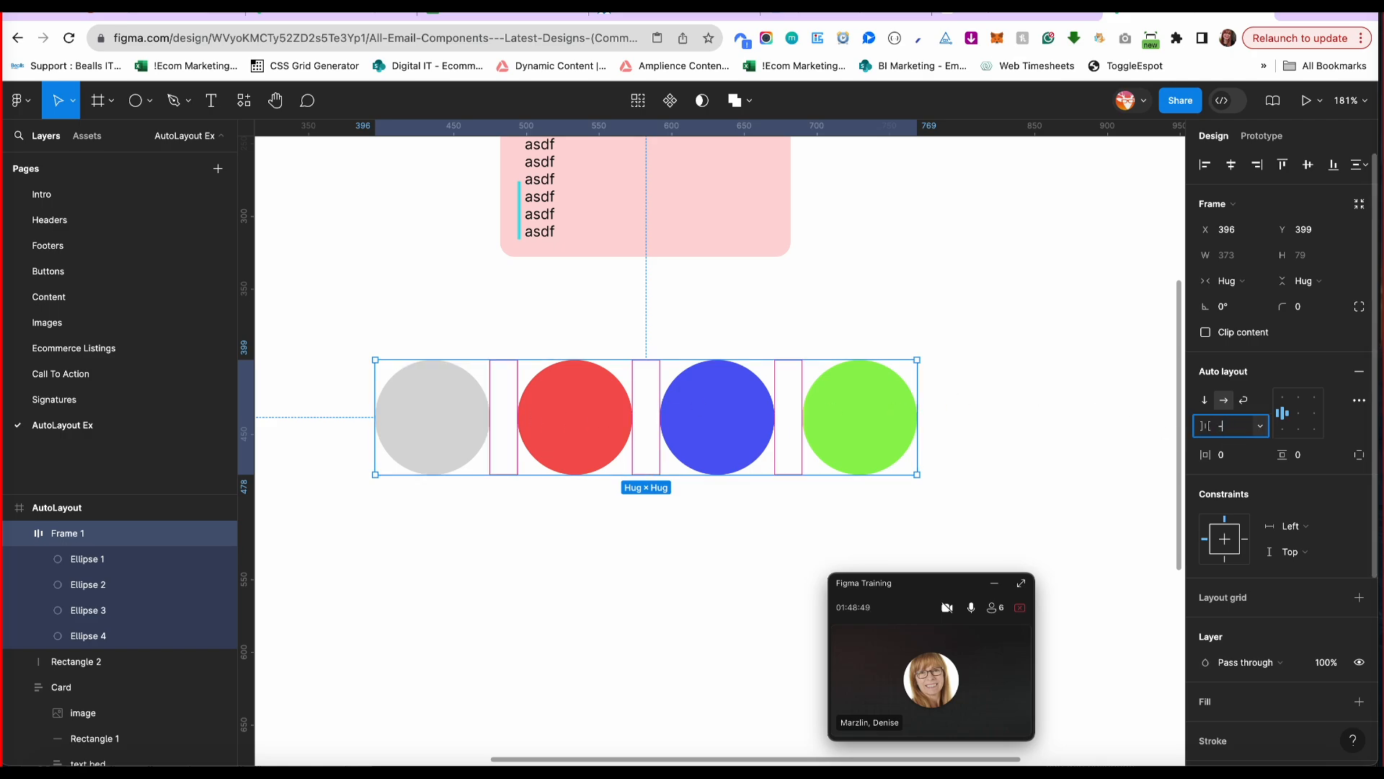
key("Return")
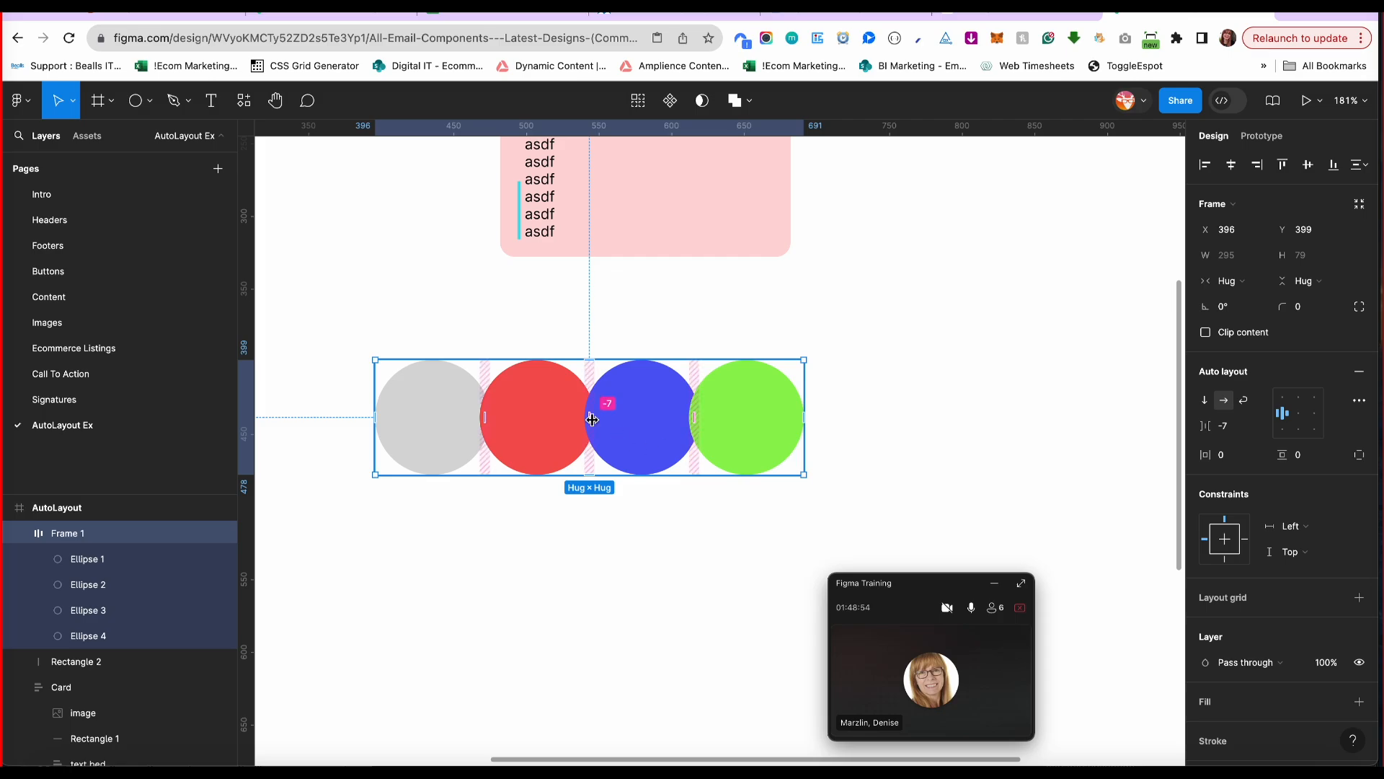
mouse_move(1207, 427)
left_mouse_down()
mouse_move(1159, 429)
mouse_move(1186, 429)
left_mouse_up()
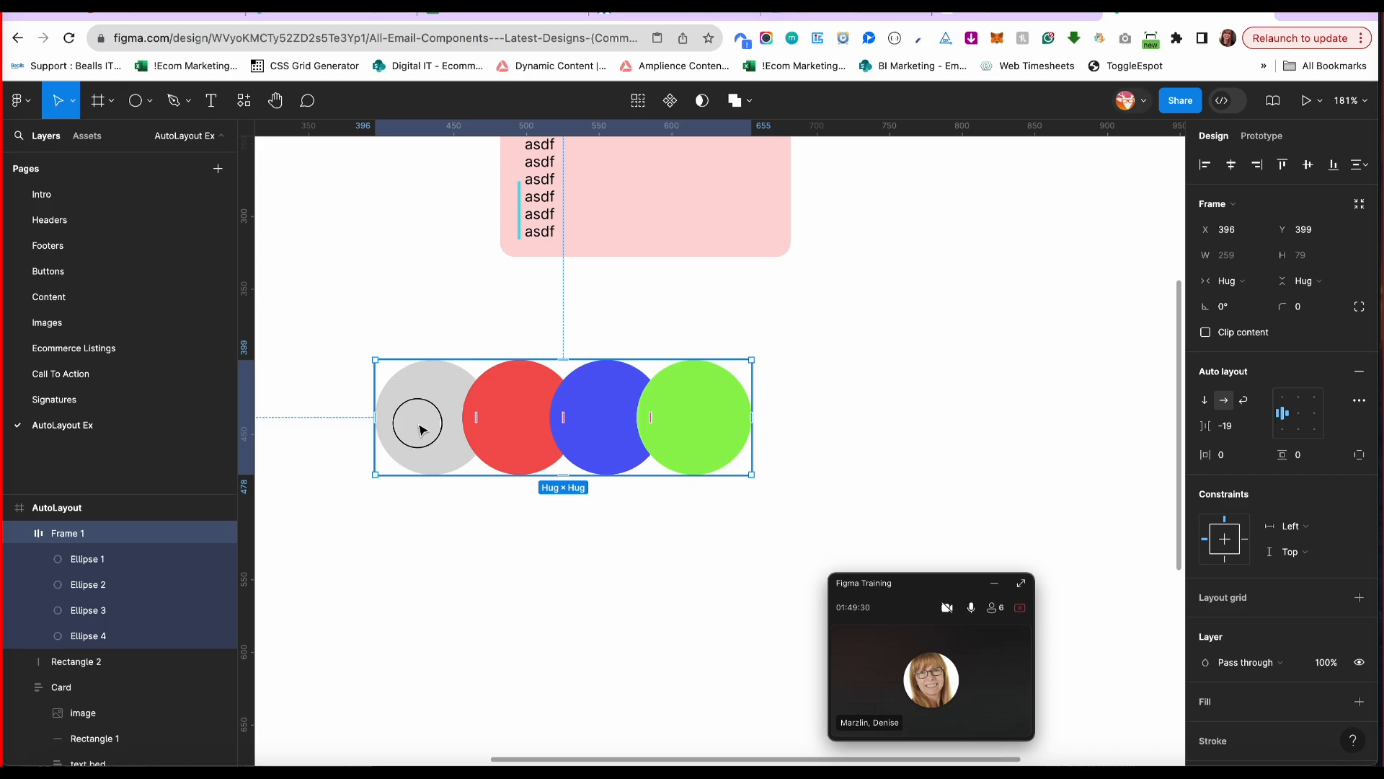
Set the canvas stacking of the circles' auto layout frame to First on top.
left_click(118, 562)
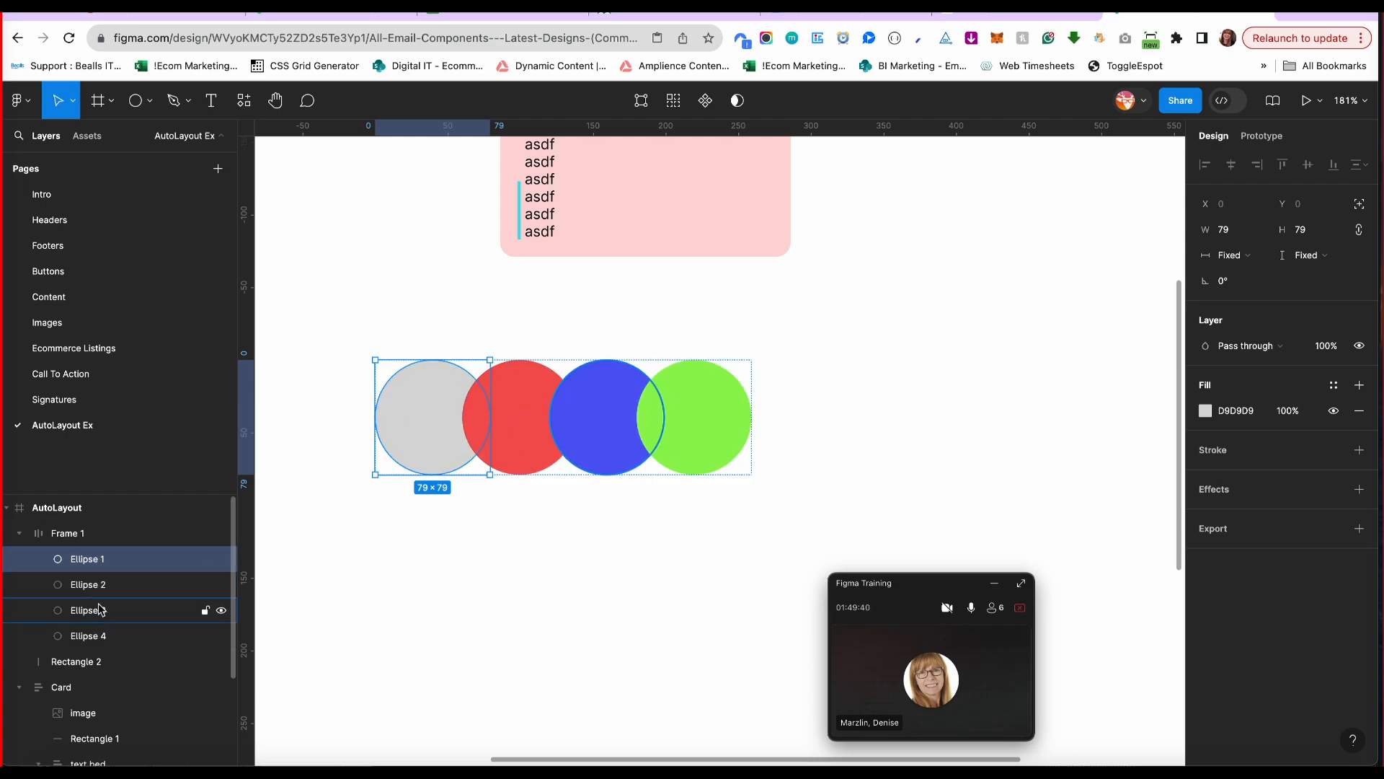
left_click(101, 533)
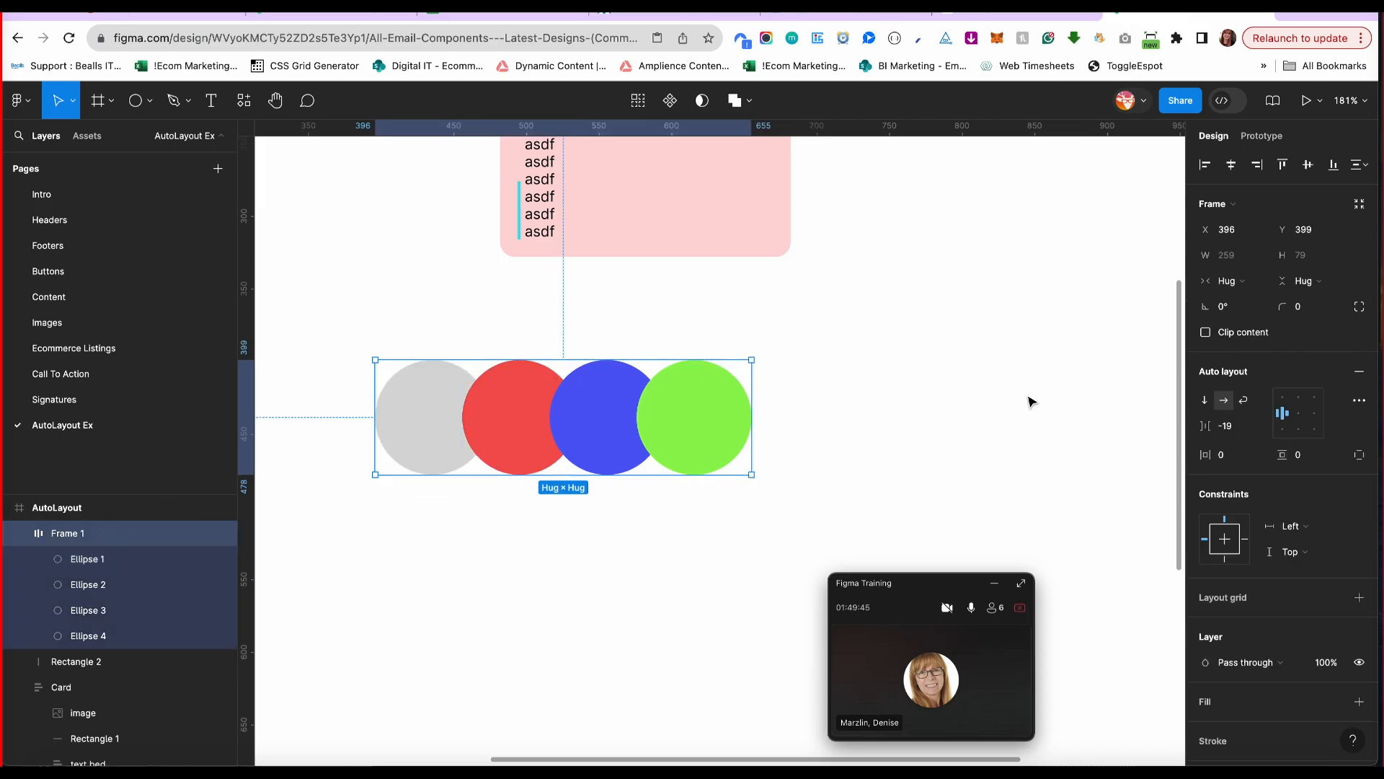
left_click(1360, 404)
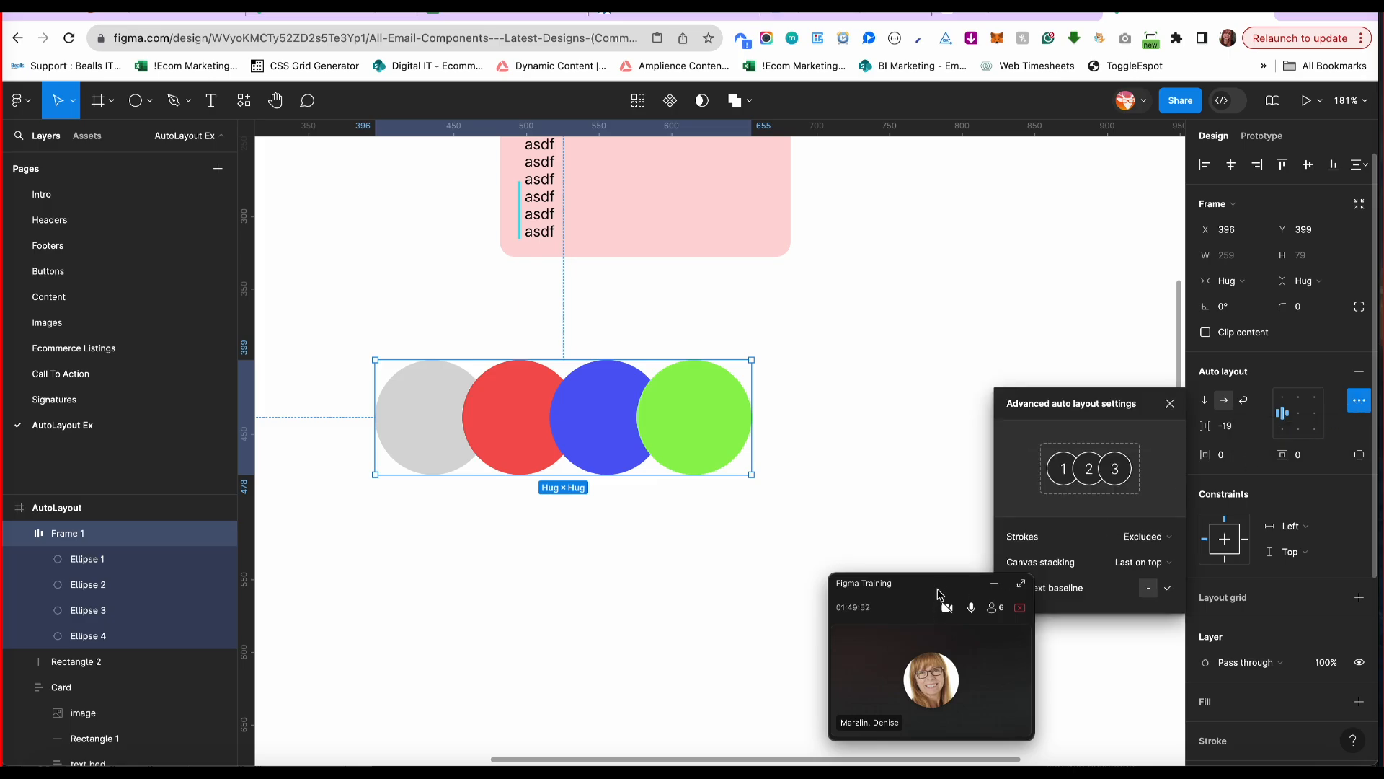
left_click(1149, 566)
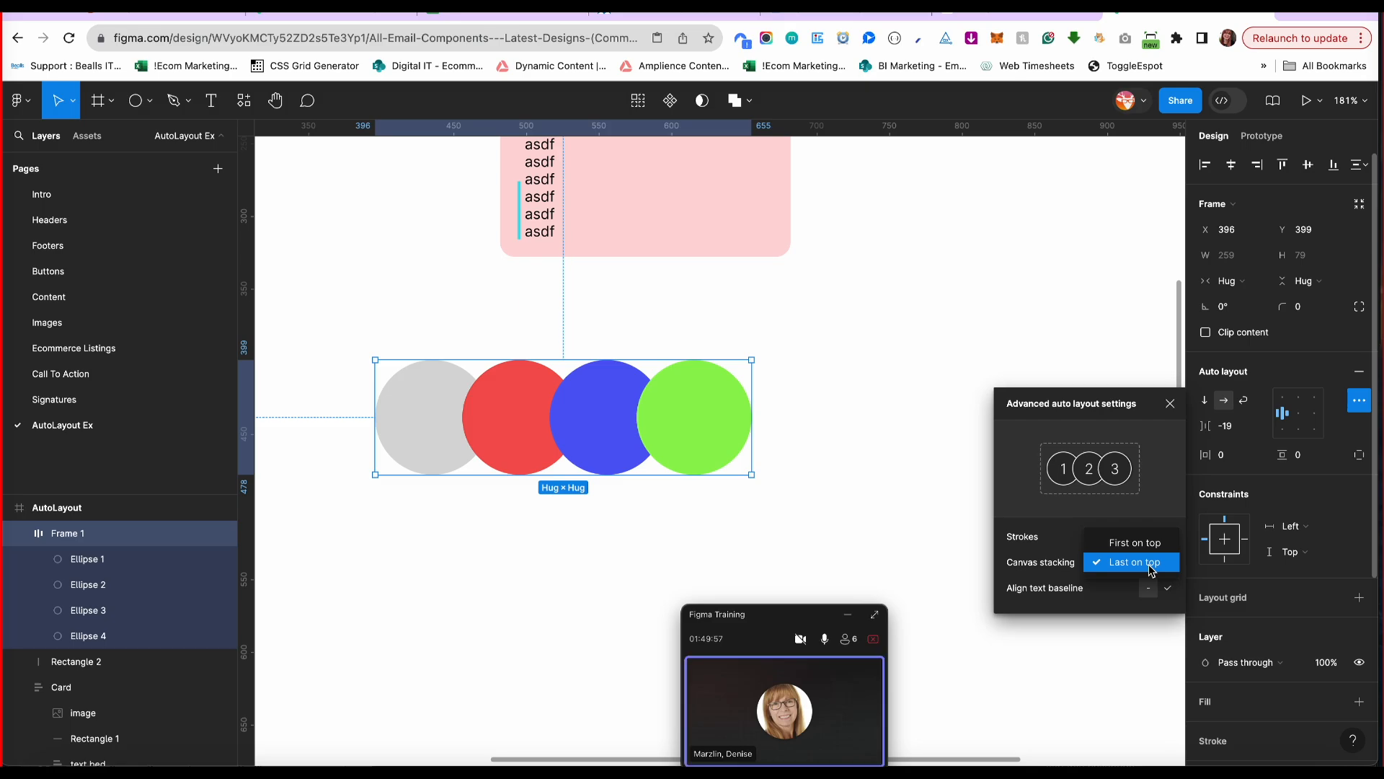
left_click(1150, 550)
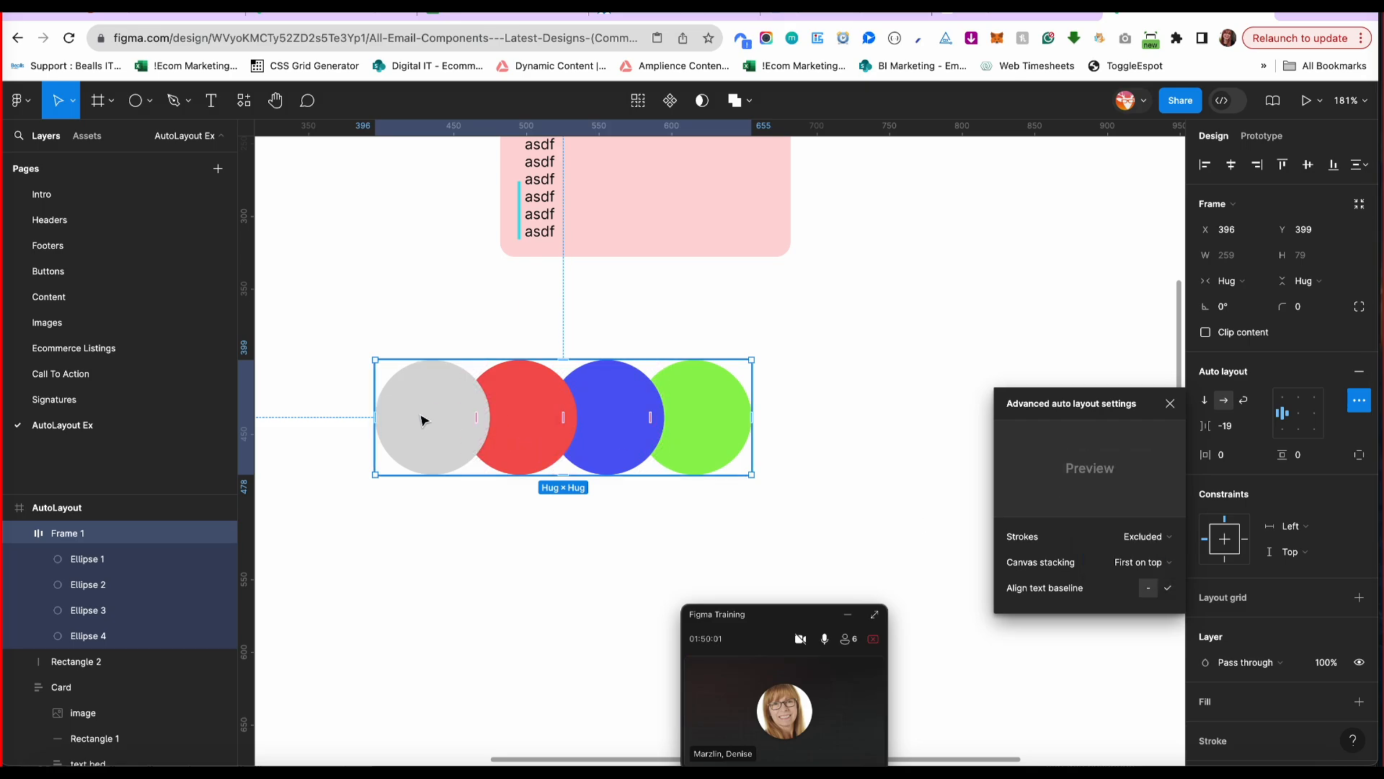
Try different gaps between the circles on the canvas and finish with a spacing of -30.
left_click_drag(481, 415, 499, 413)
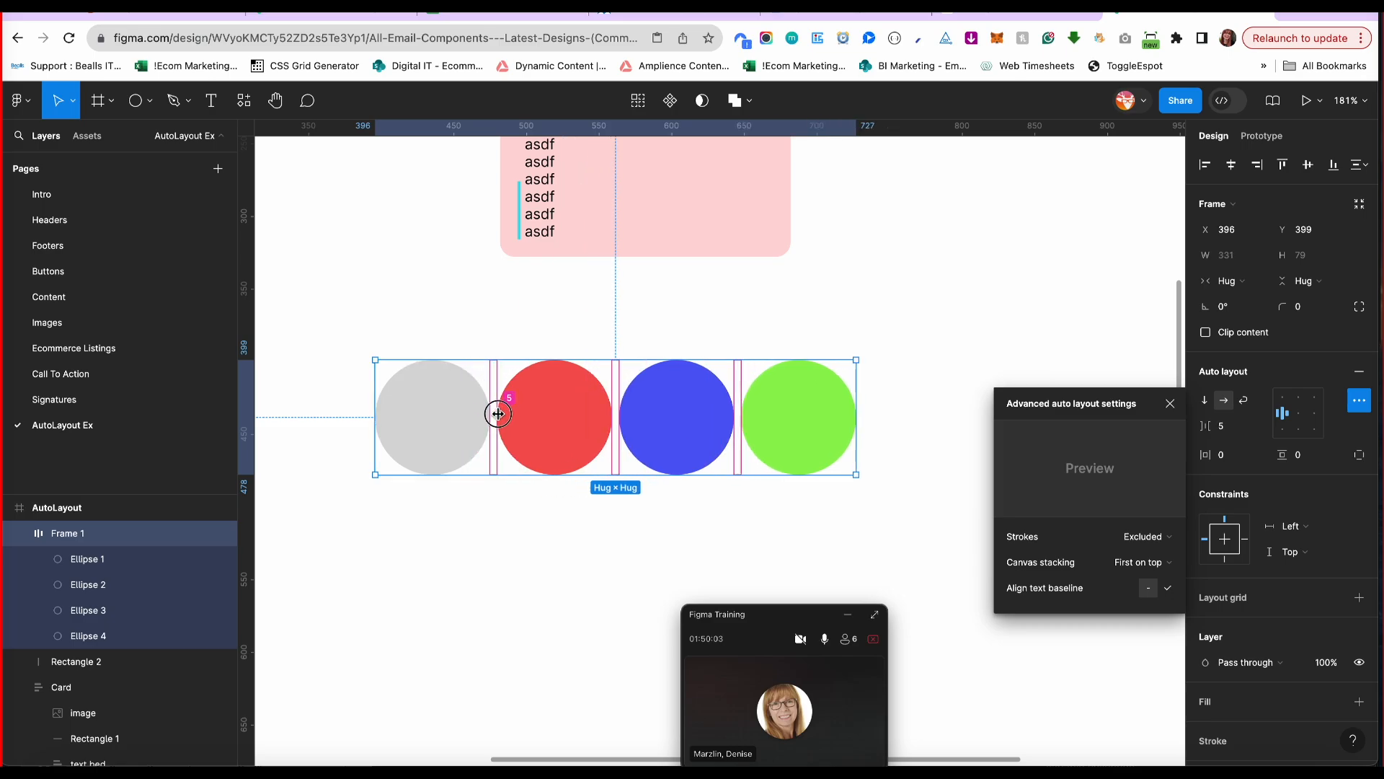
left_click_drag(498, 413, 512, 413)
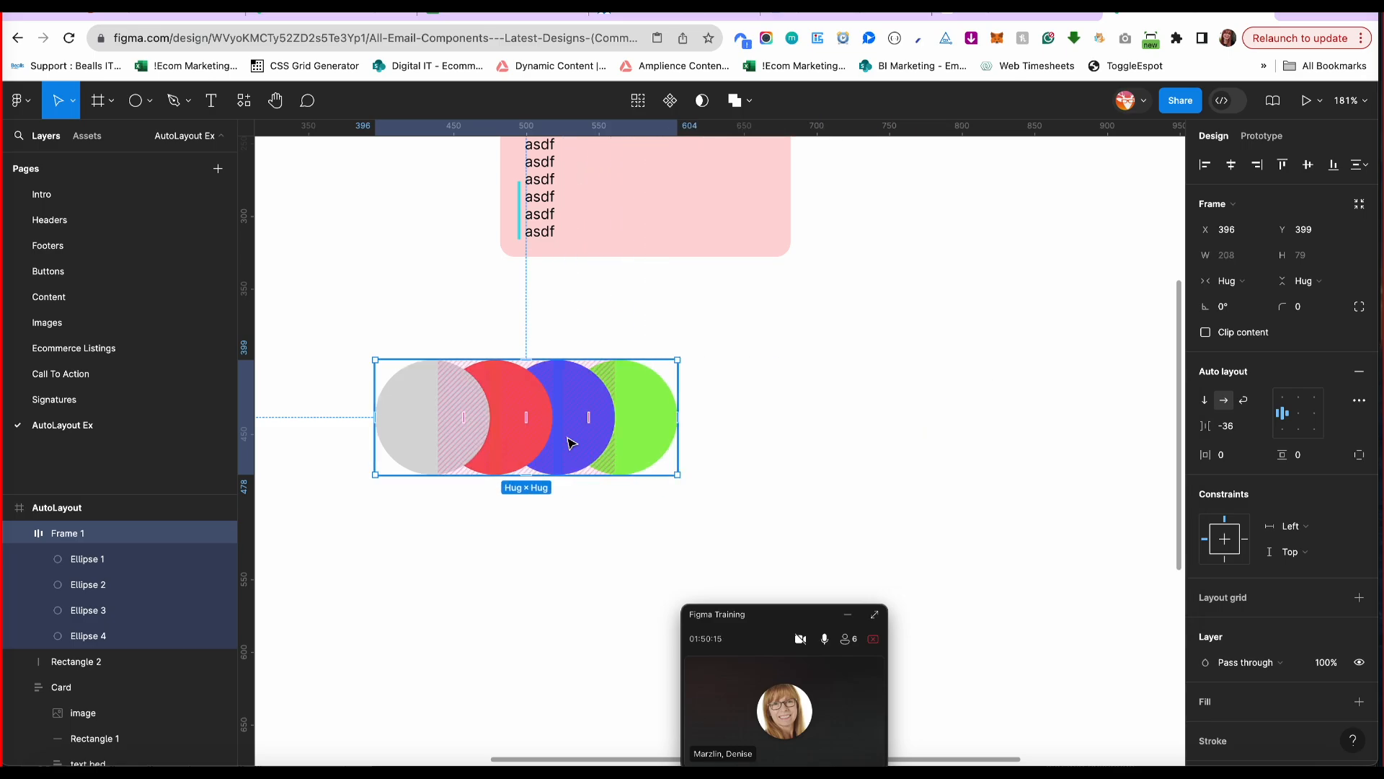
mouse_move(589, 416)
left_mouse_down()
mouse_move(735, 418)
mouse_move(738, 404)
mouse_move(614, 426)
left_mouse_up()
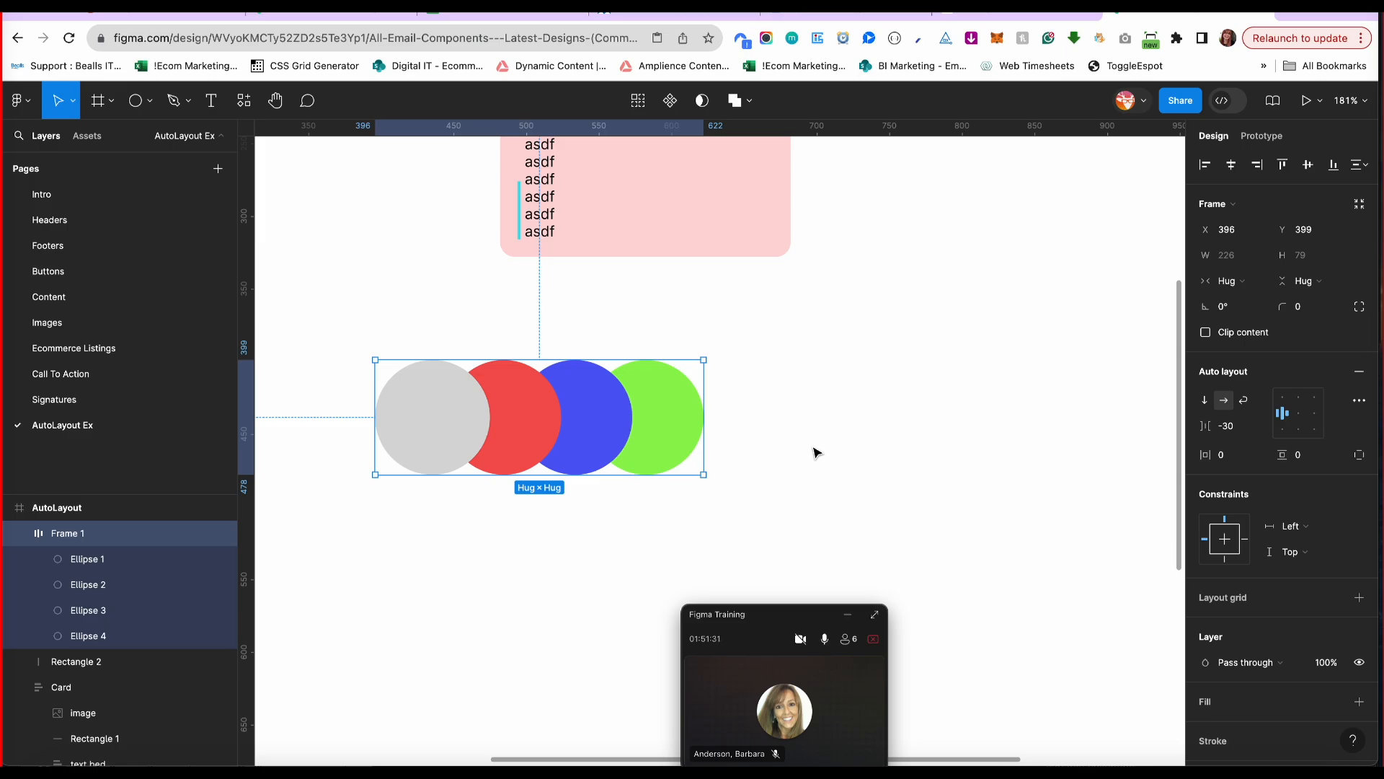
left_click(853, 412)
key("shift+1")
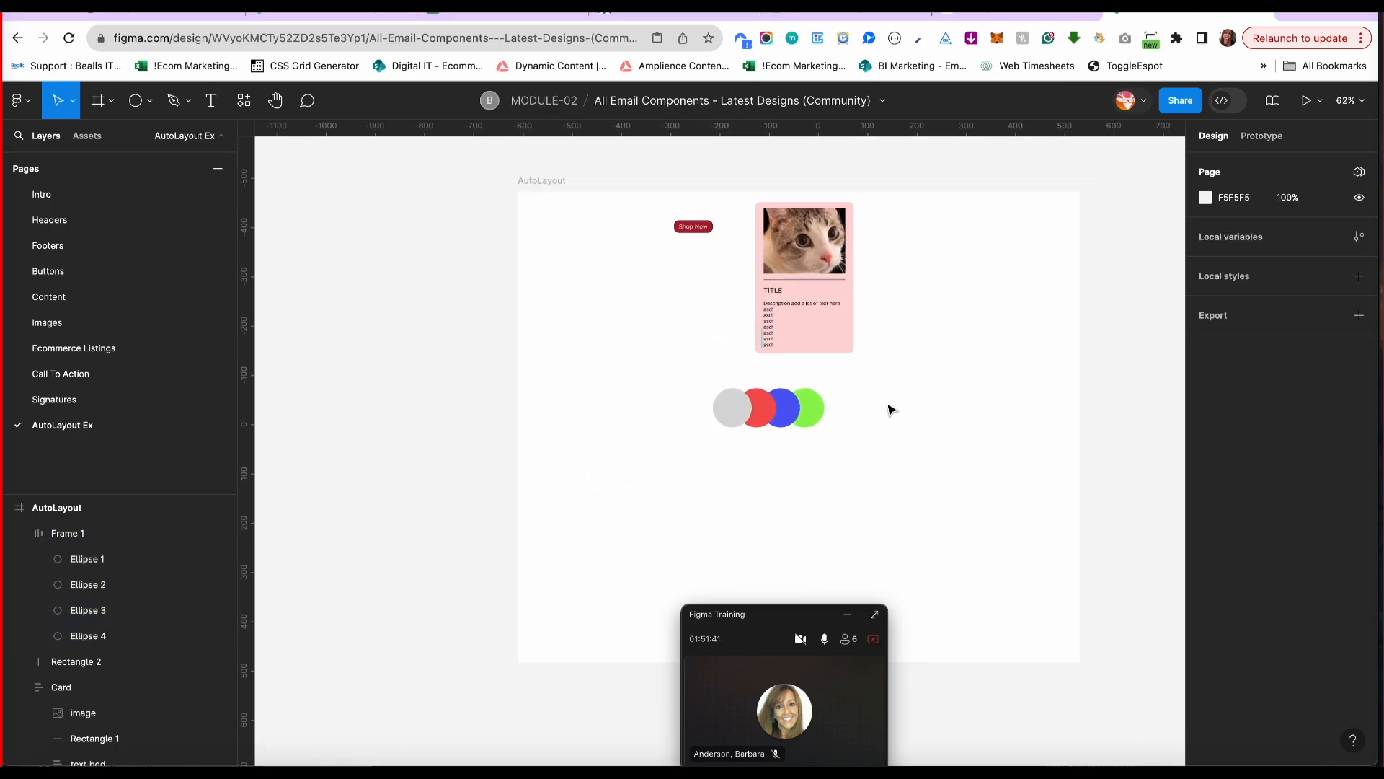
Look through the Headers, Footers and Intro pages, and return to the AutoLayout Ex page.
scroll(826, 454, "right", 2)
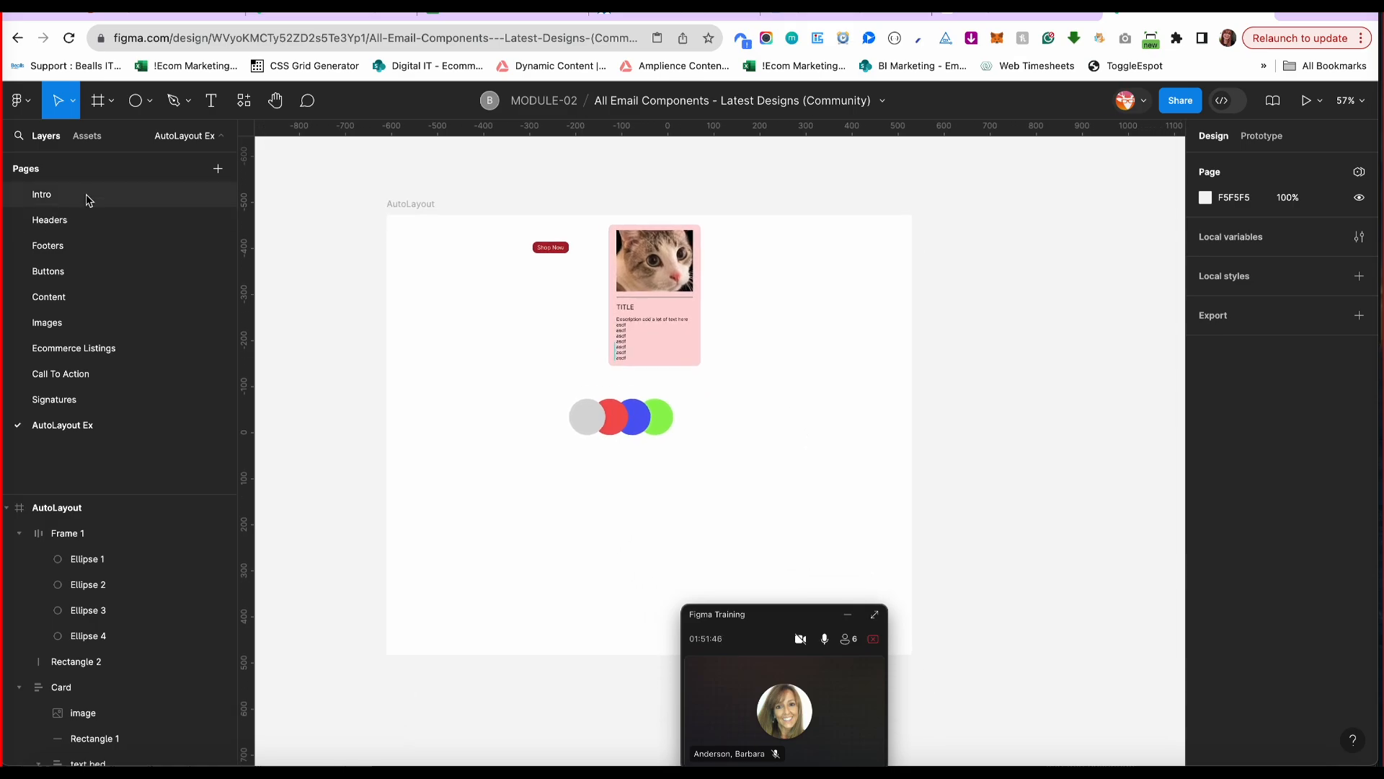
left_click(62, 222)
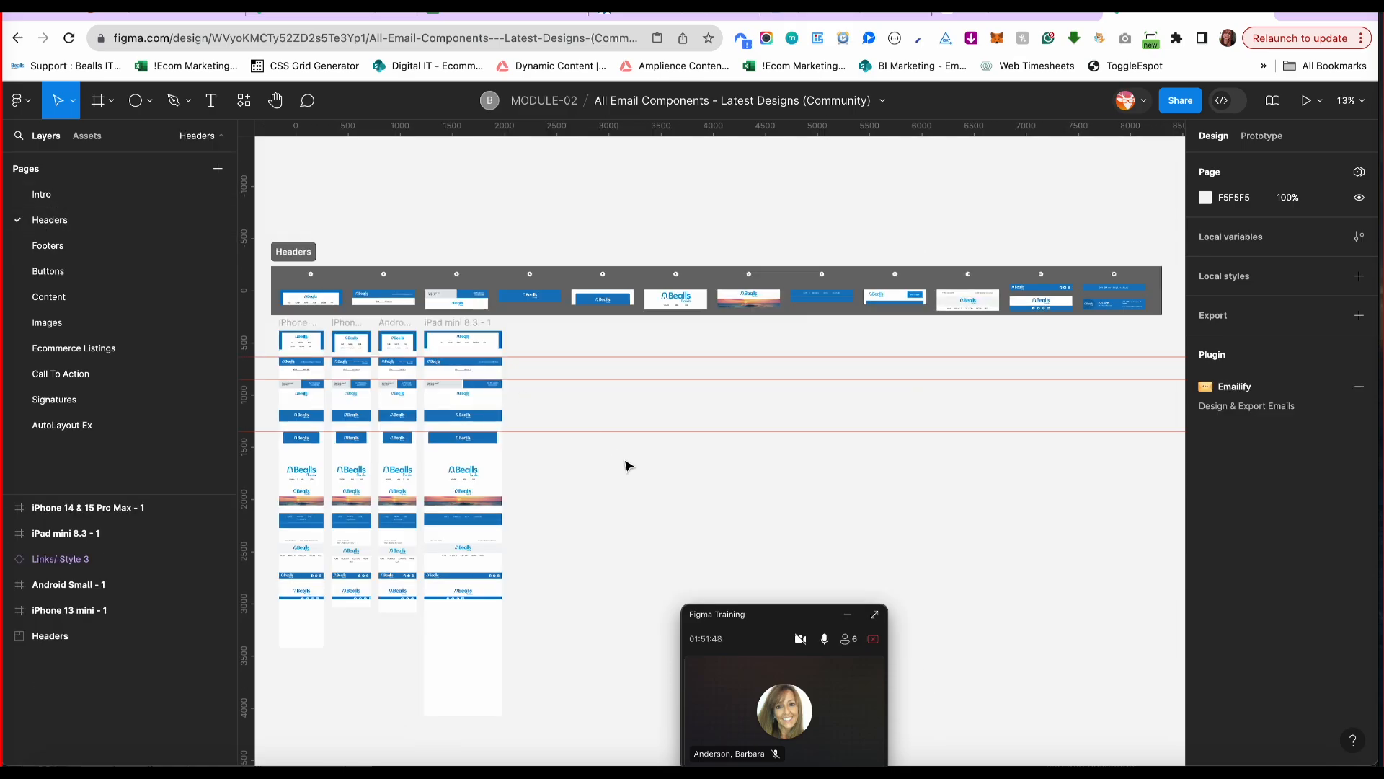
left_click(57, 250)
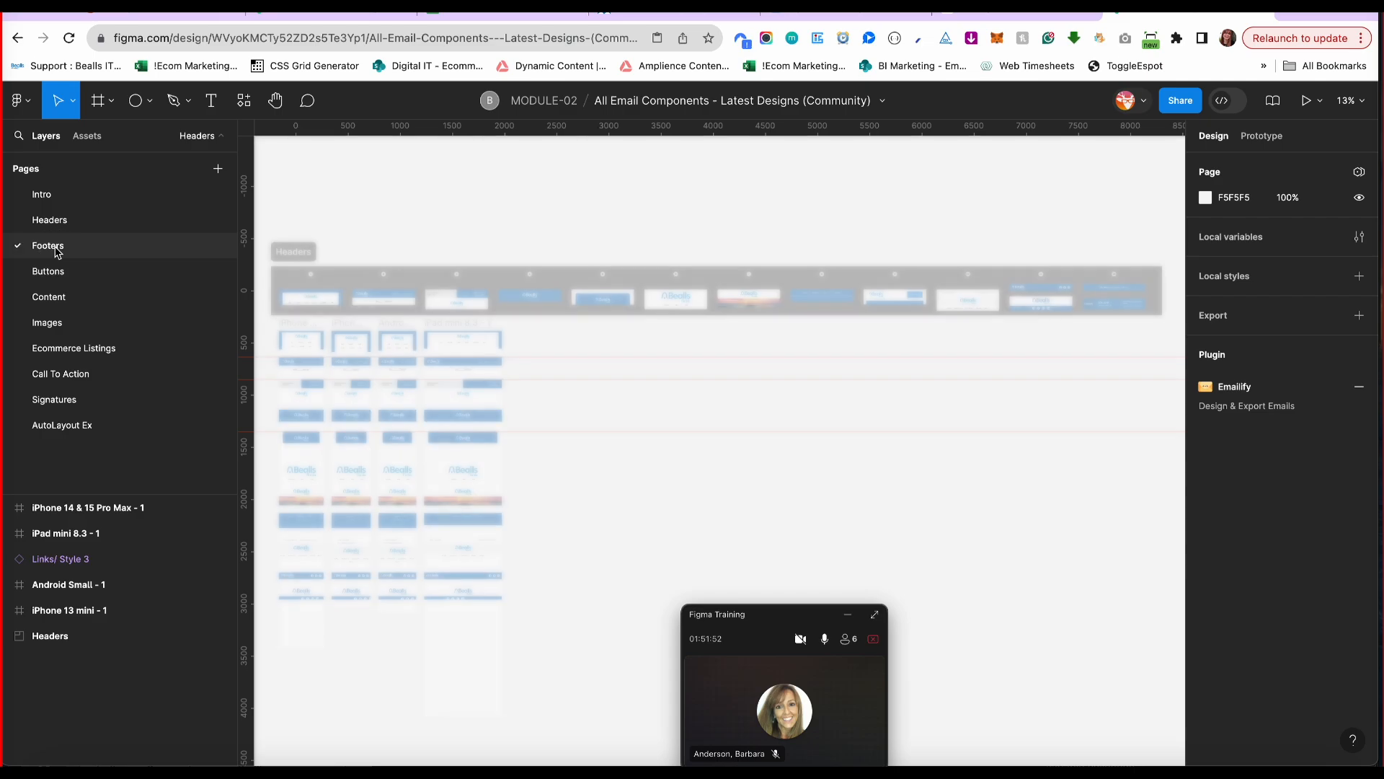
left_click(323, 456)
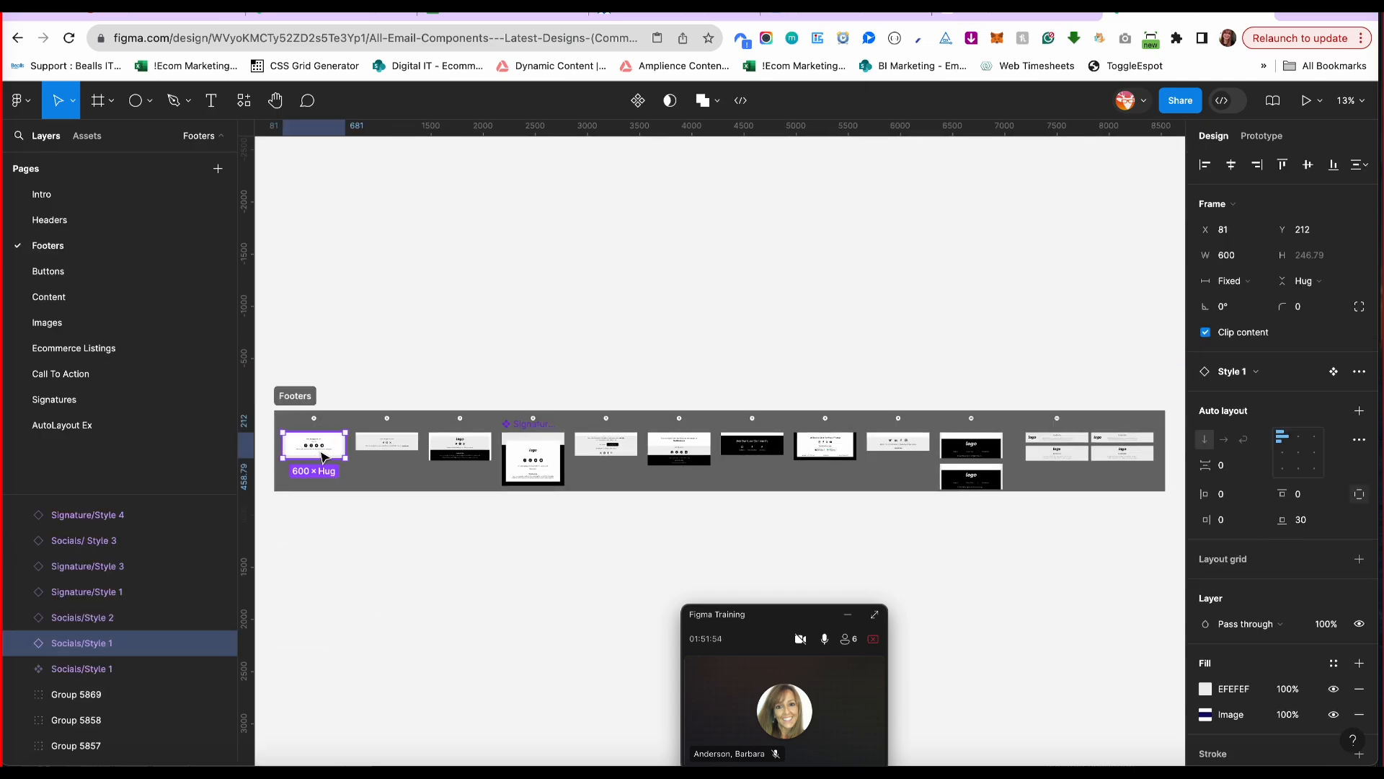
left_click(67, 193)
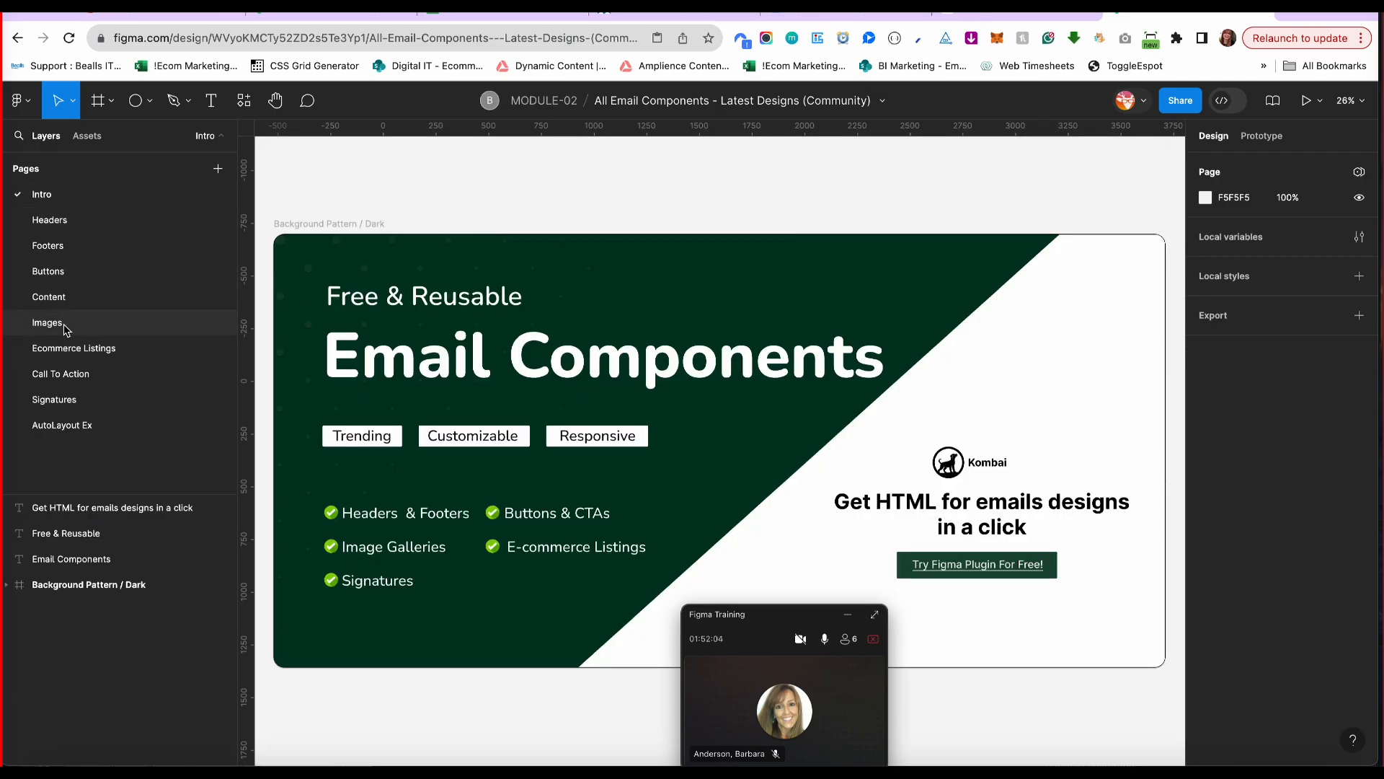
left_click(62, 425)
scroll(767, 397, "right", 10)
scroll(768, 397, "down", 3)
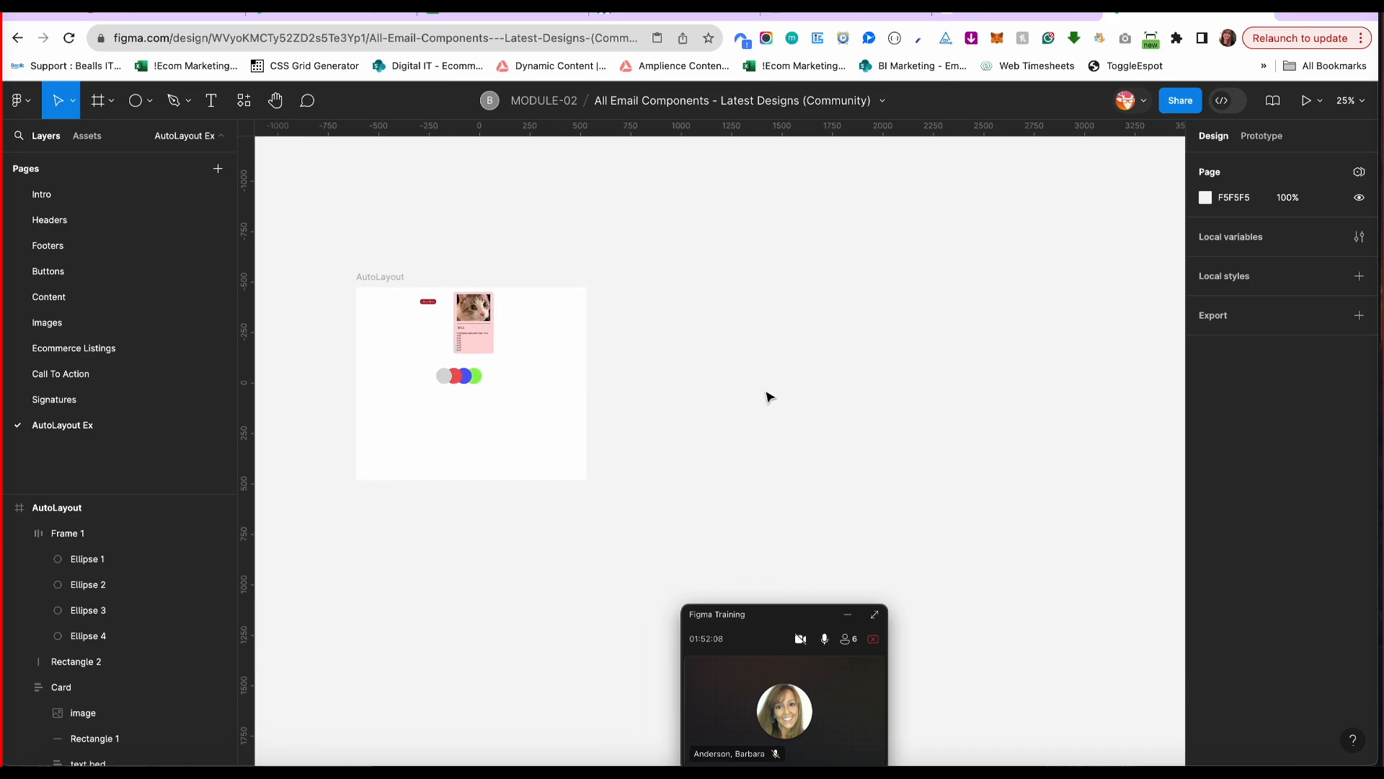
Draw a tall frame about 929 by 2193 beside the AutoLayout frame and rename it email.
left_click(112, 99)
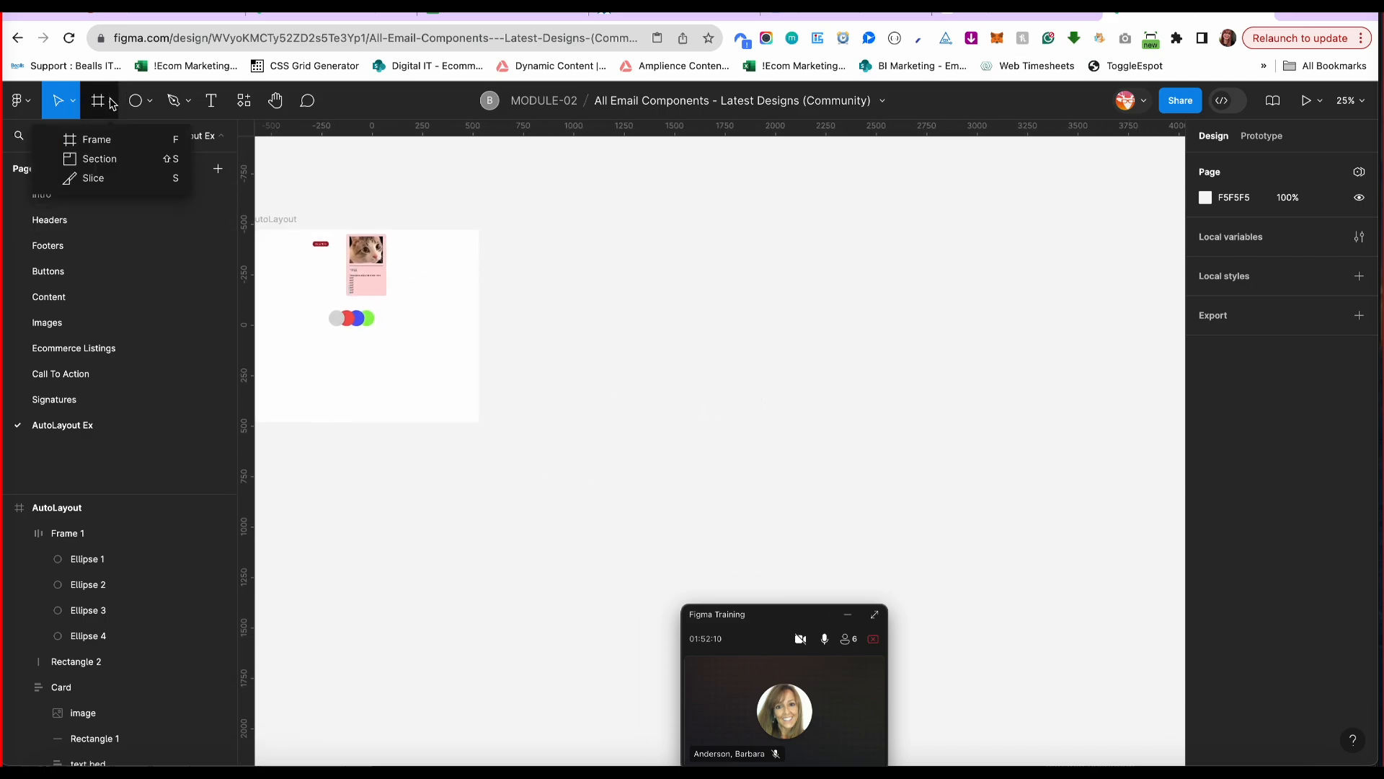
left_click(113, 134)
left_click_drag(534, 209, 723, 651)
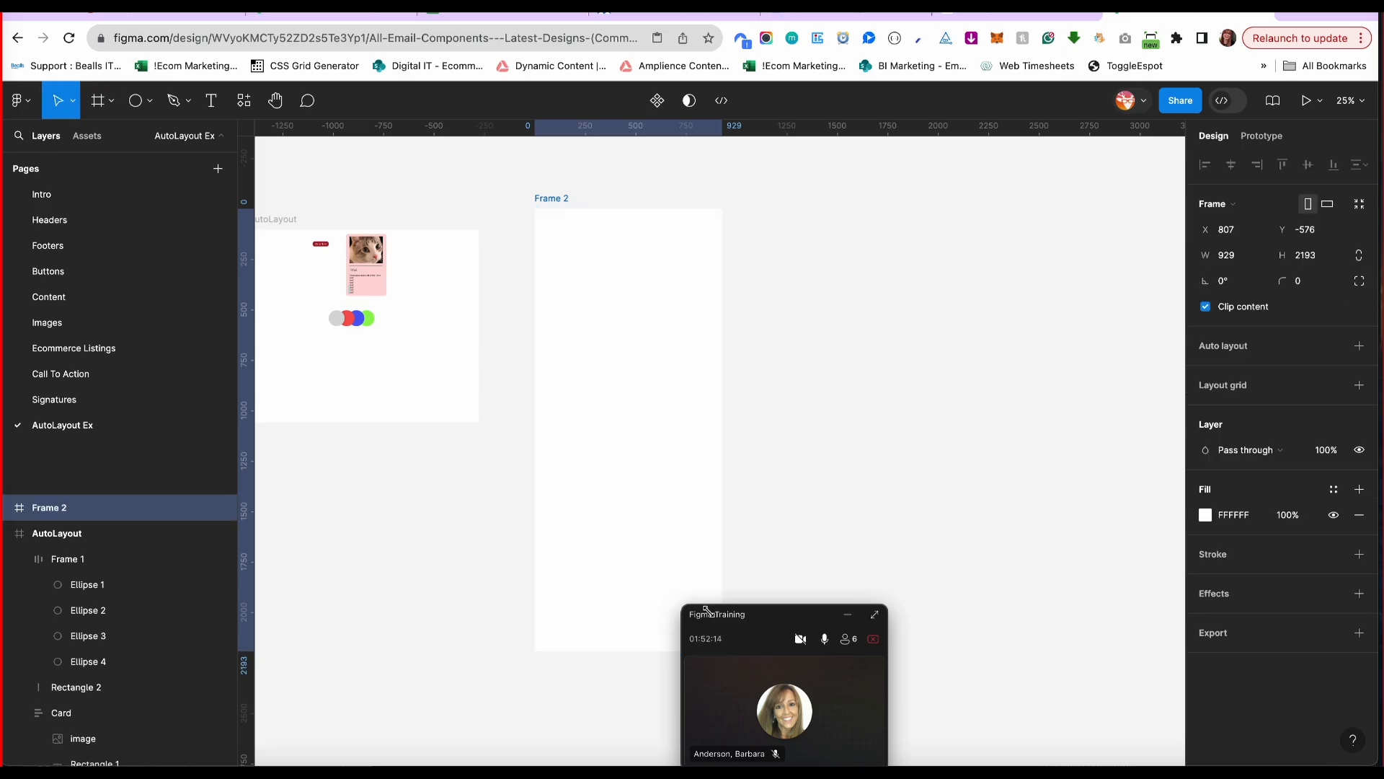
double_click(552, 200)
type("email")
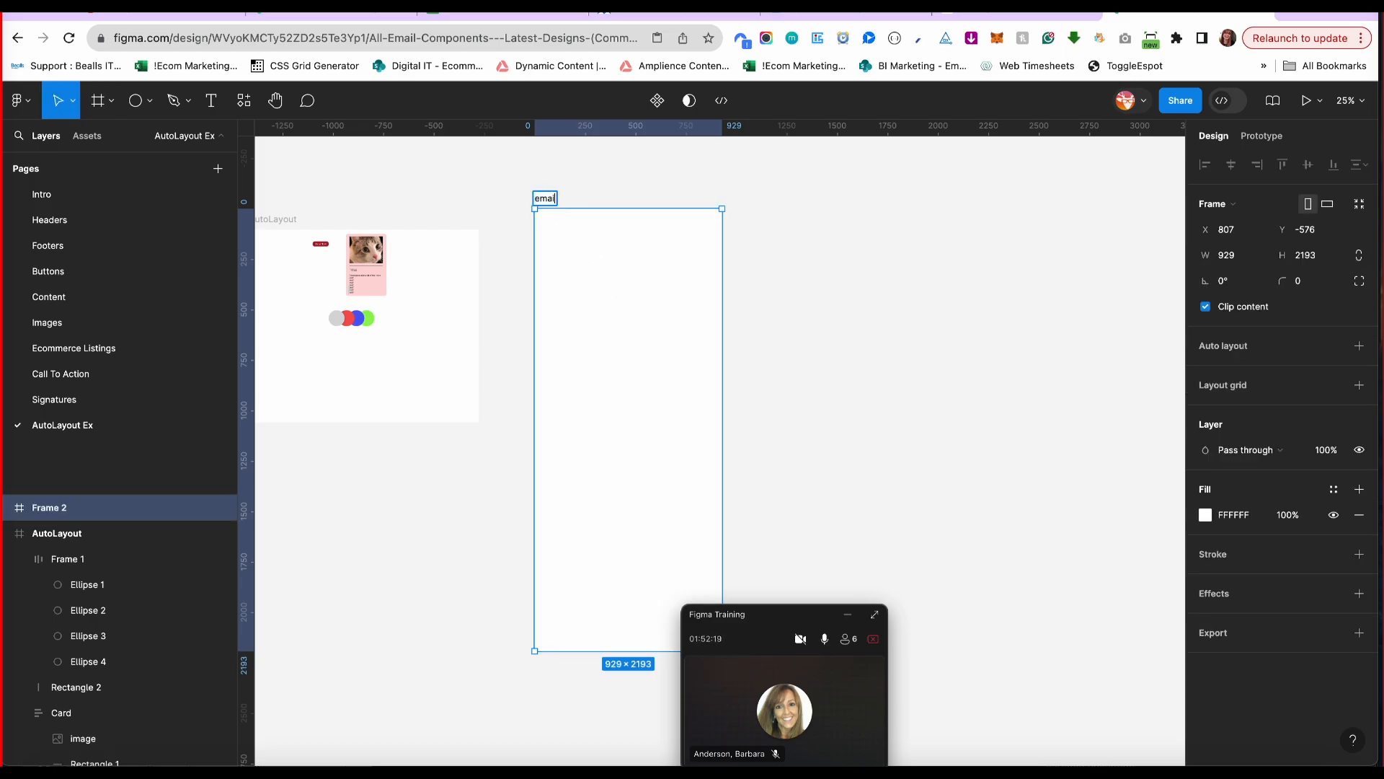
left_click(640, 176)
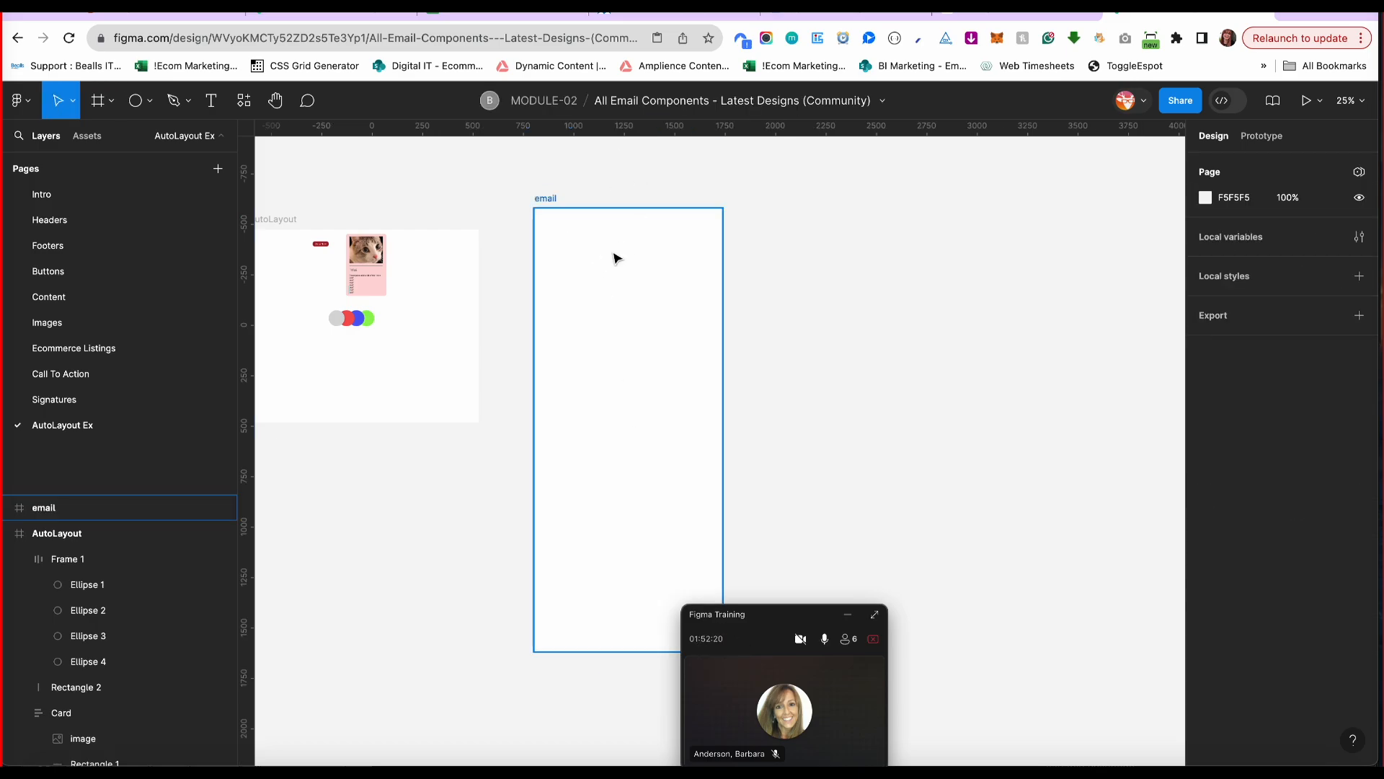
Place an instance of the Headers Links Style 3 component near the top of the email frame.
left_click(101, 141)
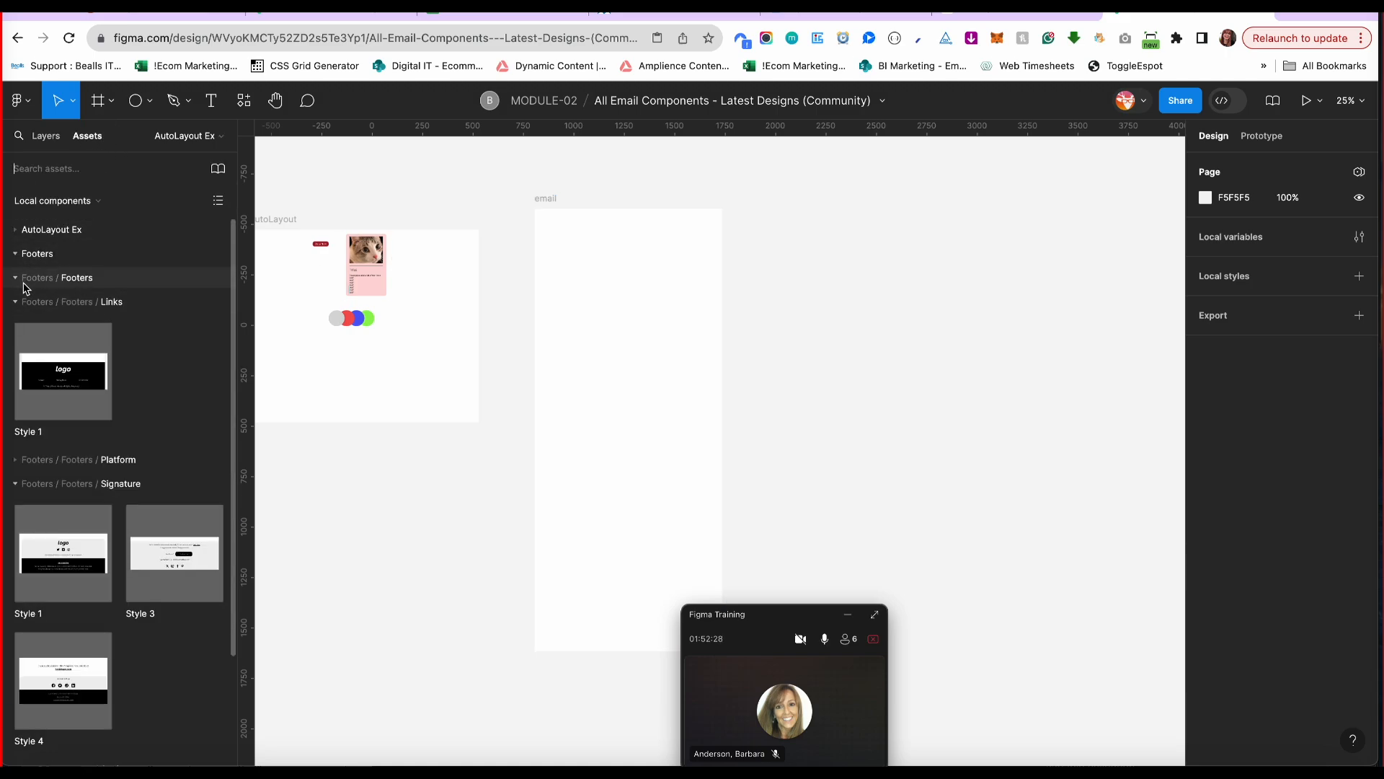
left_click(21, 258)
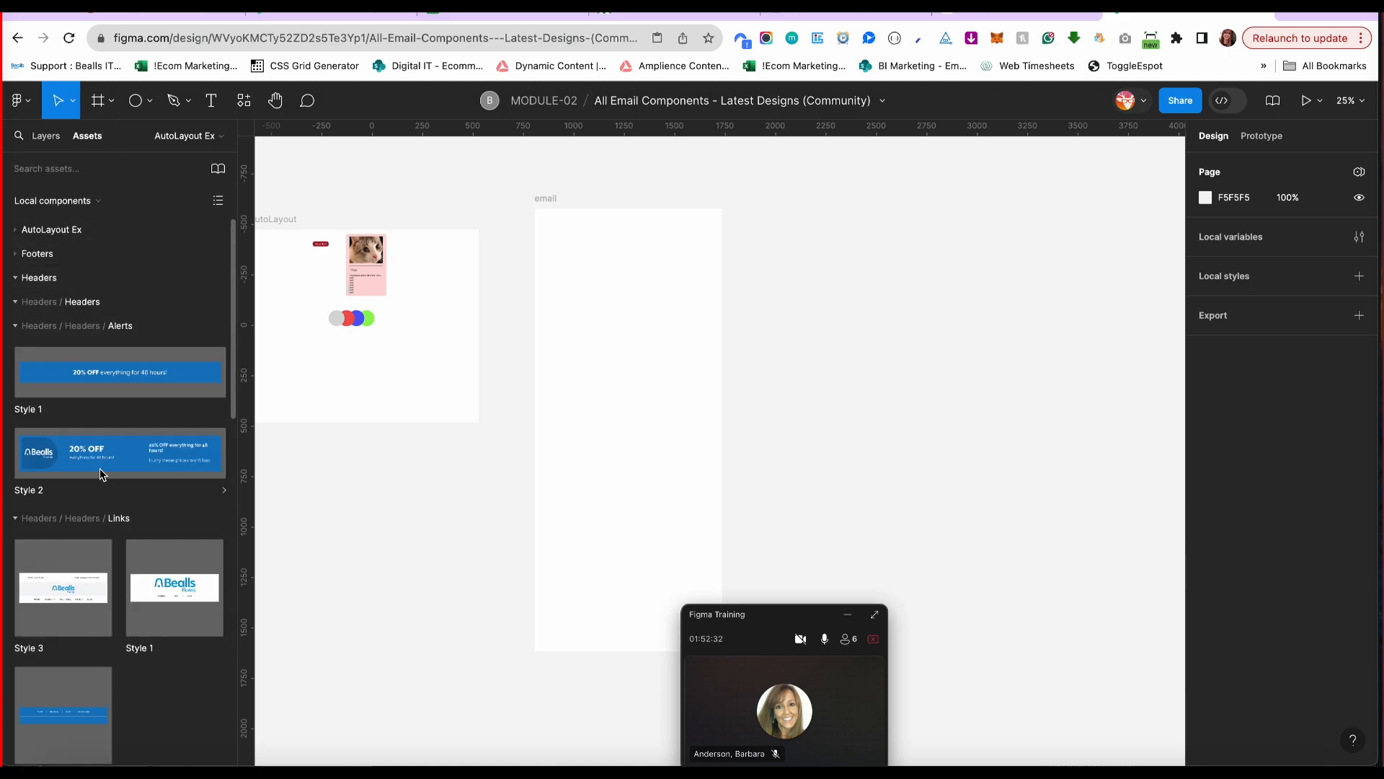
left_click_drag(82, 589, 669, 277)
Set the email frame's width to 600 and select the header instance inside it.
left_click(570, 196)
left_click(1228, 259)
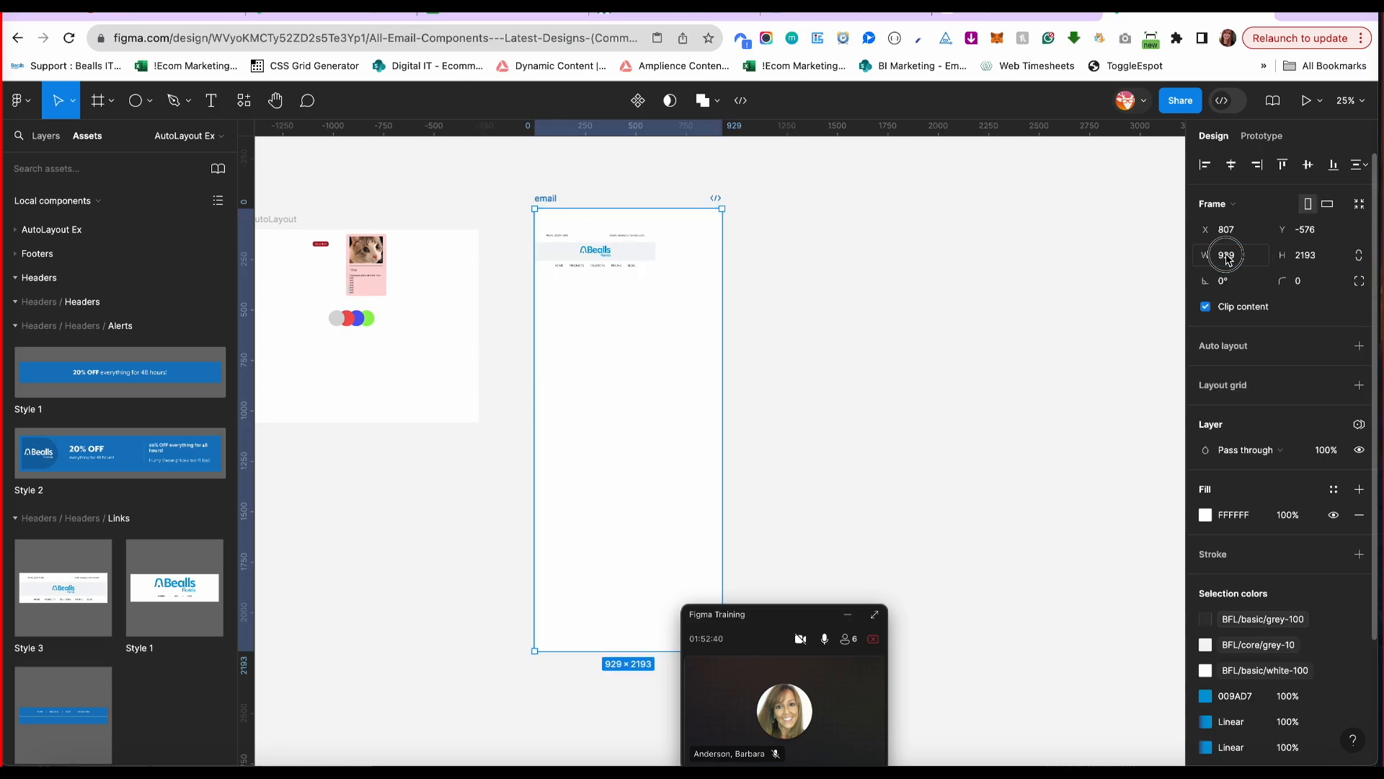
type("600")
key("Return")
left_click(570, 260)
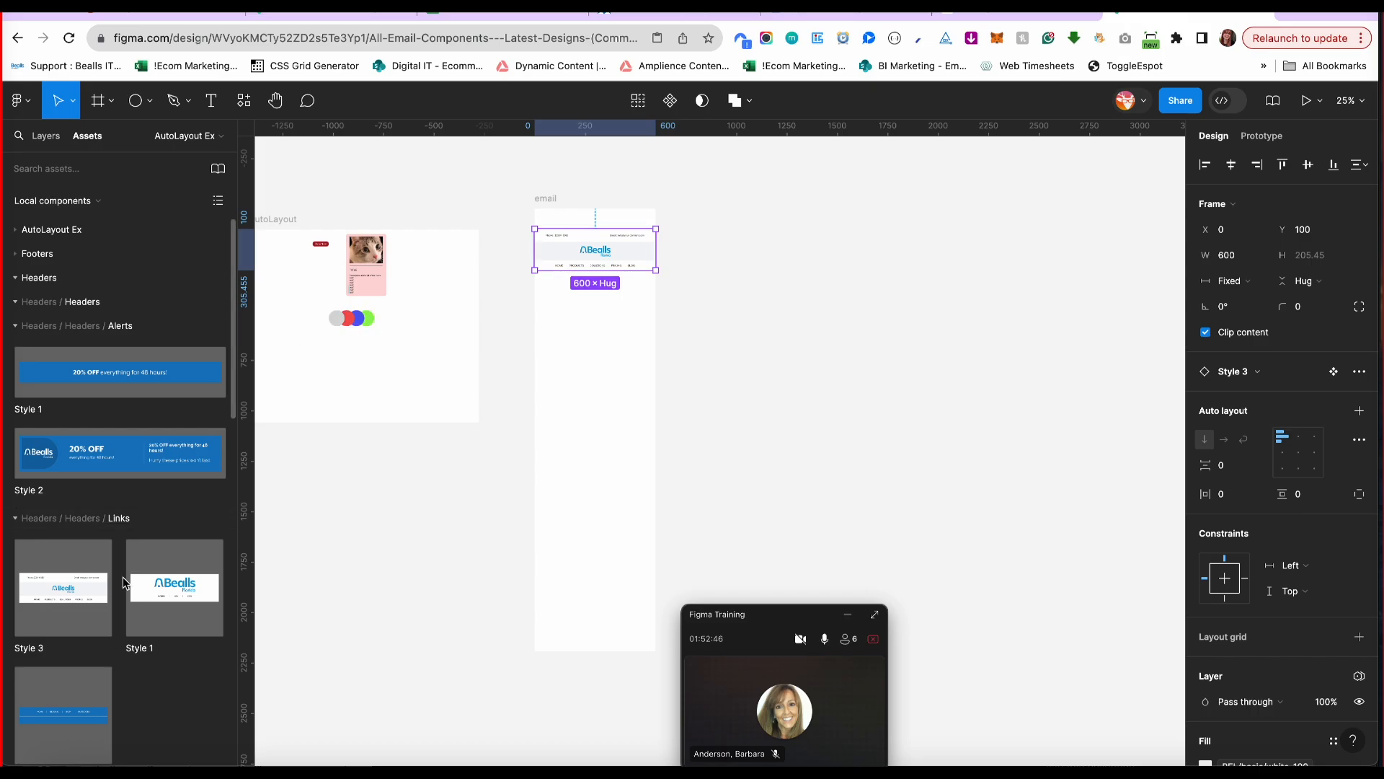
Place the Alerts Style 2 banner under the header and the footer Signature Style 1 component below the banner.
left_click_drag(113, 463, 609, 280)
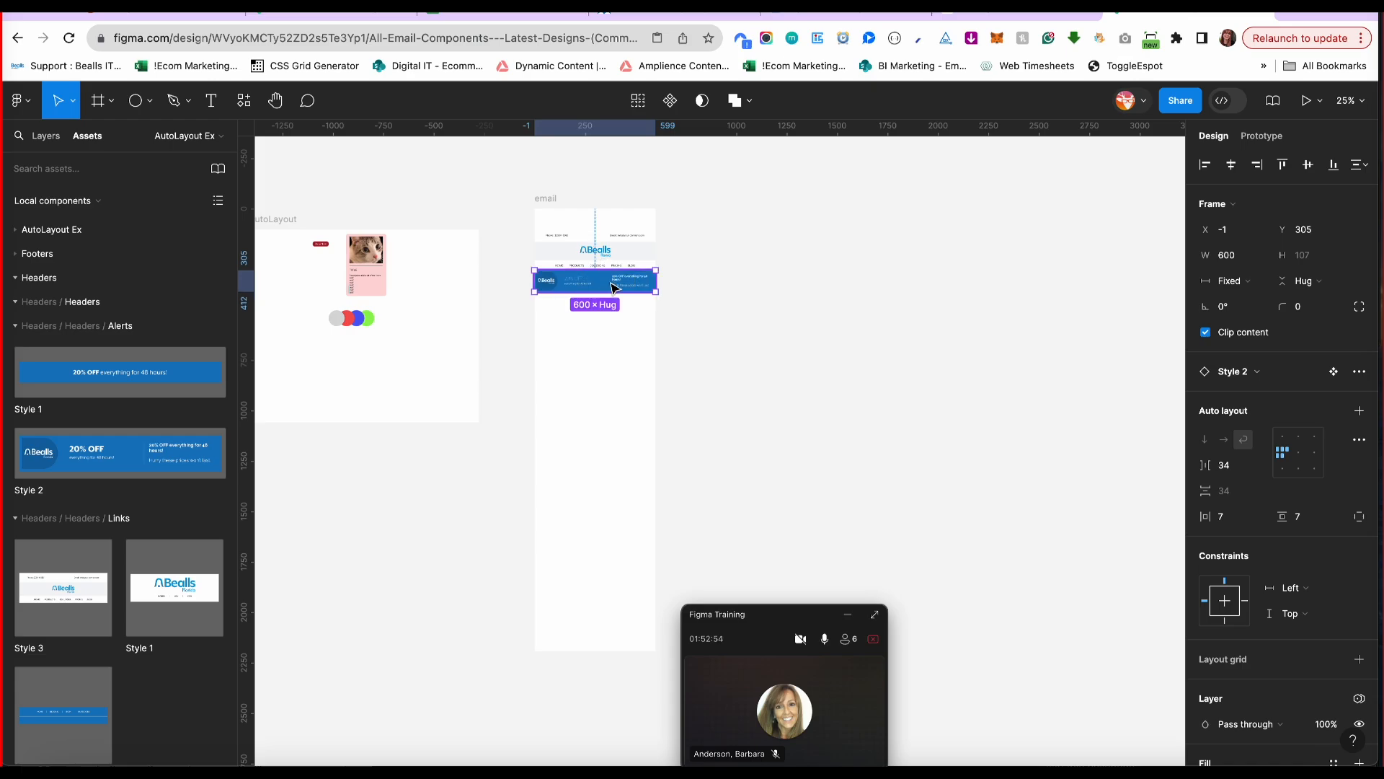
left_click(29, 254)
left_click(59, 379)
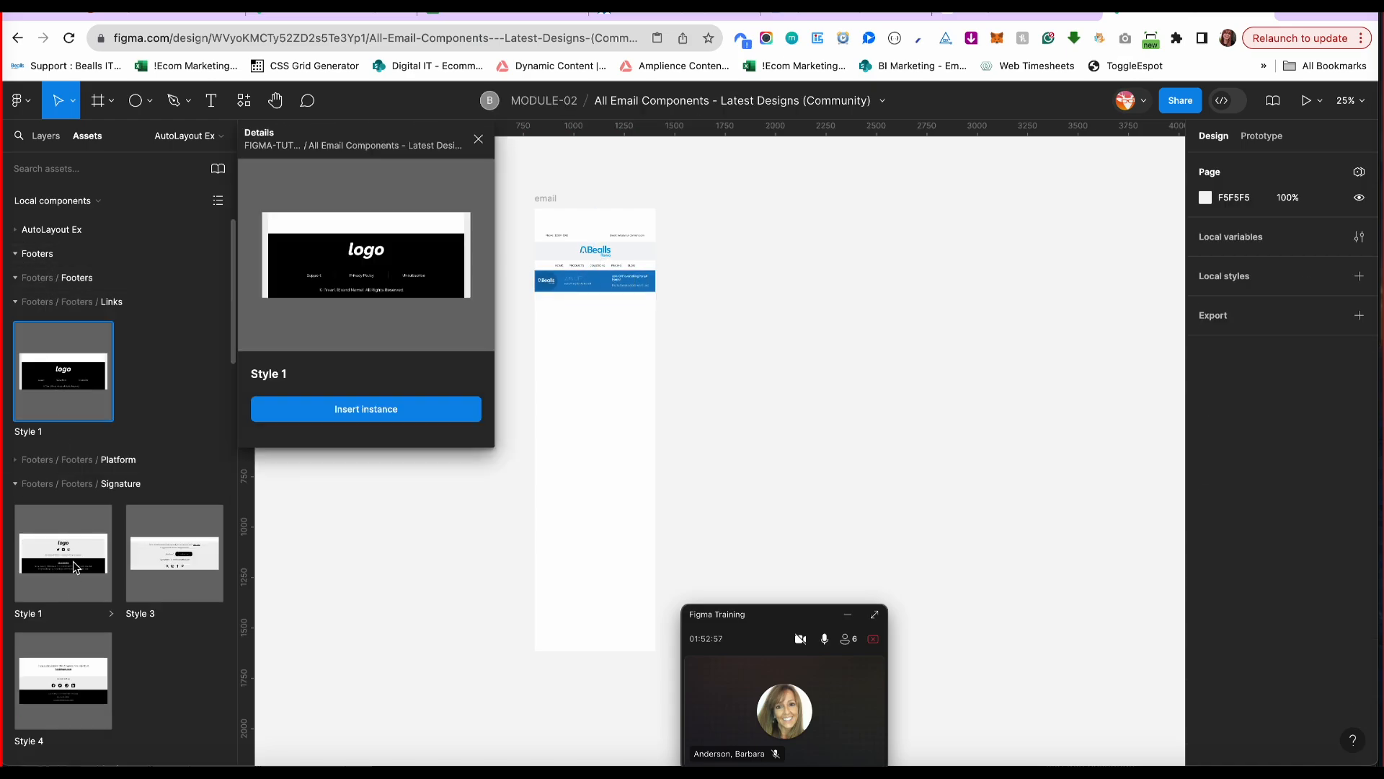
mouse_move(75, 566)
left_mouse_down()
mouse_move(615, 364)
mouse_move(626, 389)
mouse_move(627, 303)
mouse_move(626, 328)
left_mouse_up()
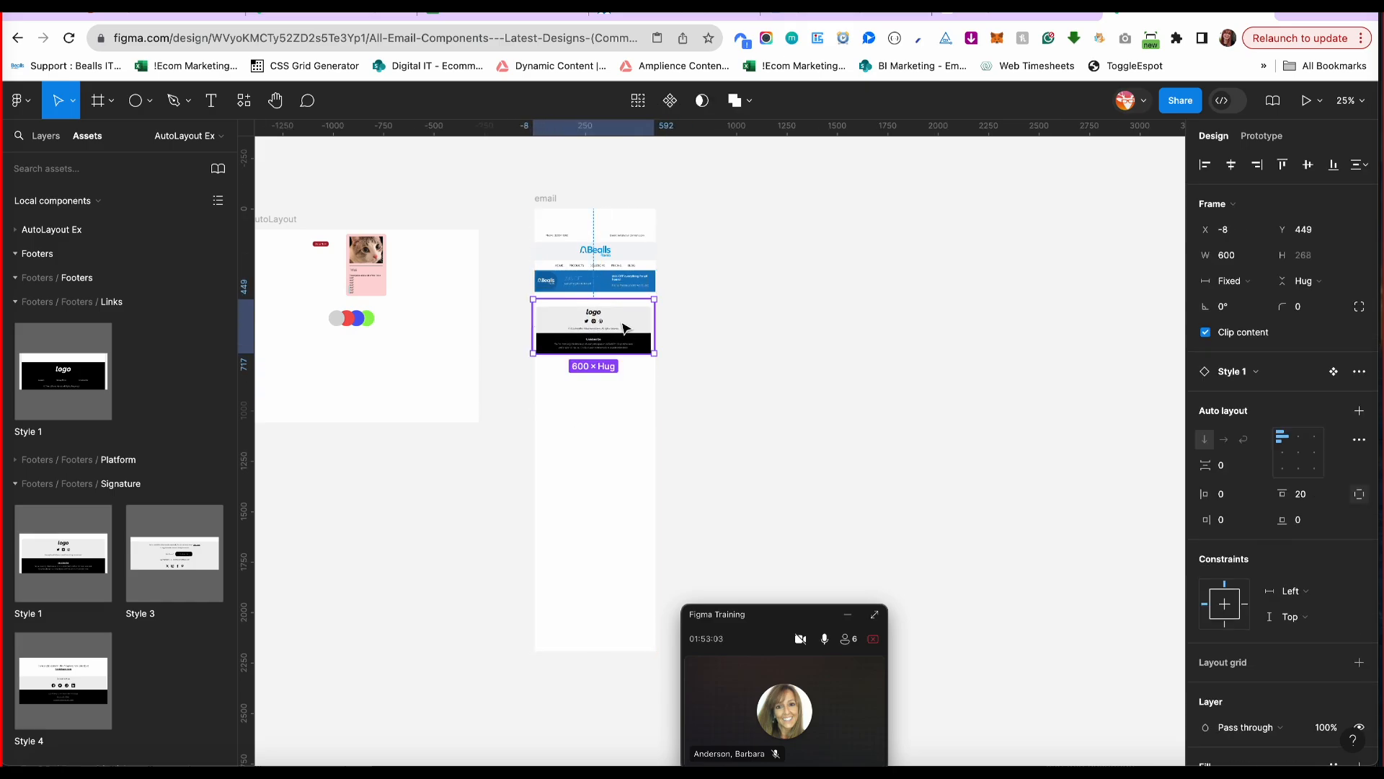
Delete the footer, alert banner and header instances from the email frame.
key("Delete")
left_click(595, 283)
key("Delete")
left_click(607, 252)
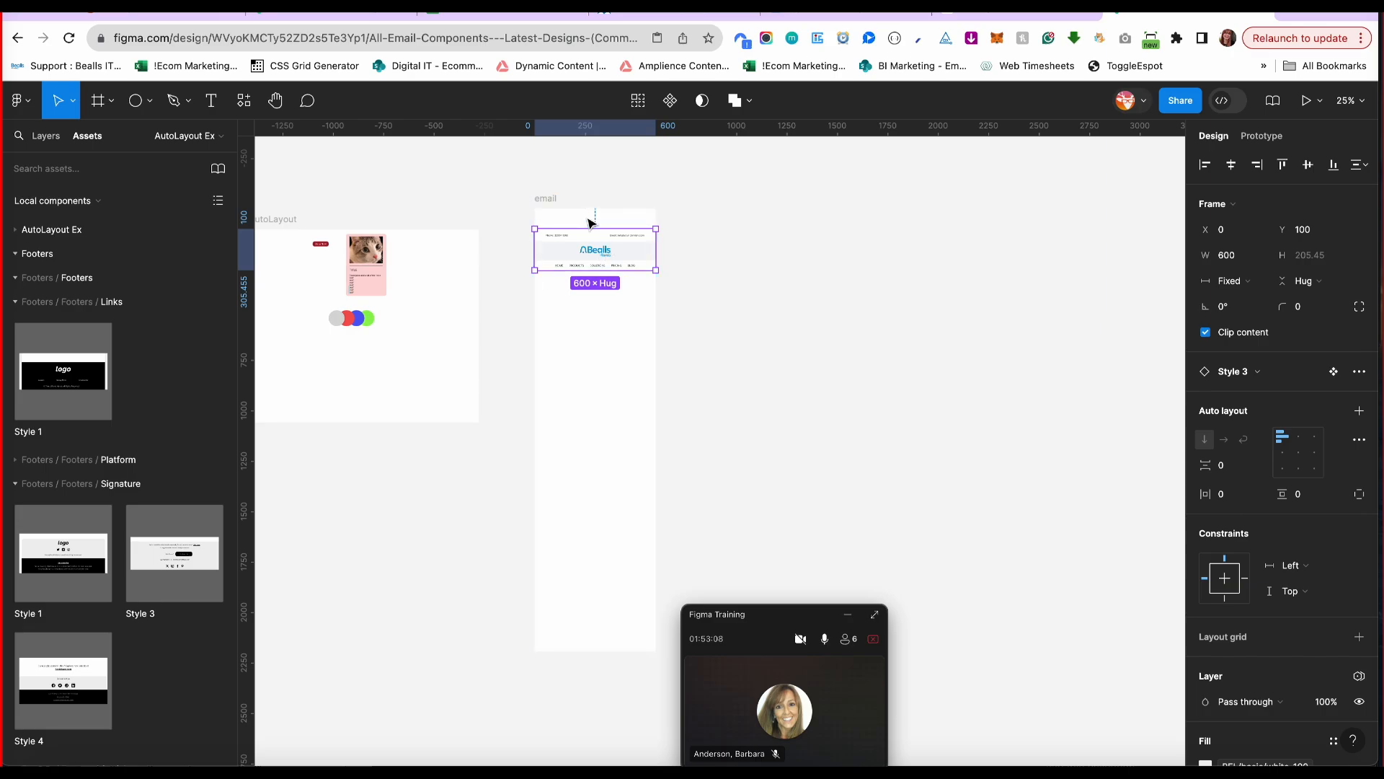
key("Delete")
Apply vertical auto layout to the empty email frame with top-centre alignment and a gap of 5.
left_click(545, 202)
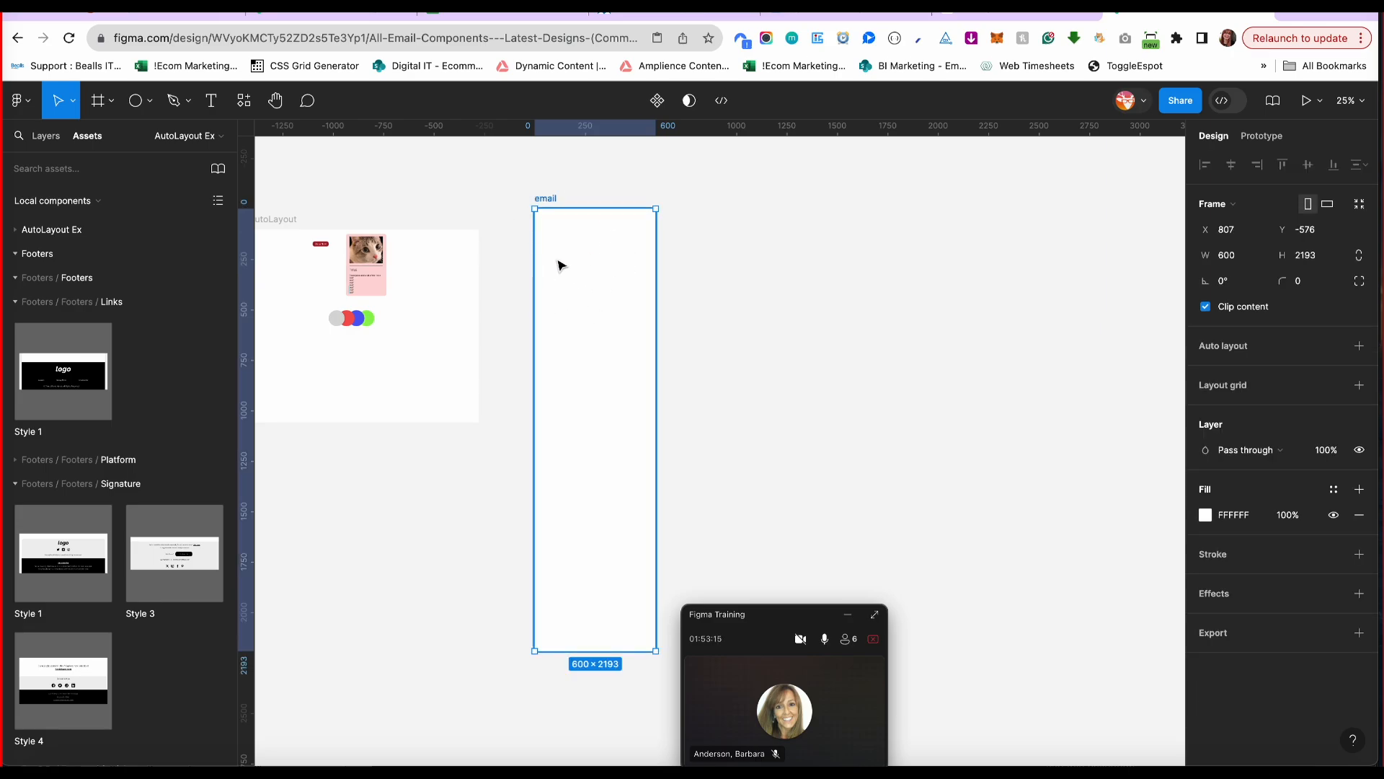
left_click(1358, 345)
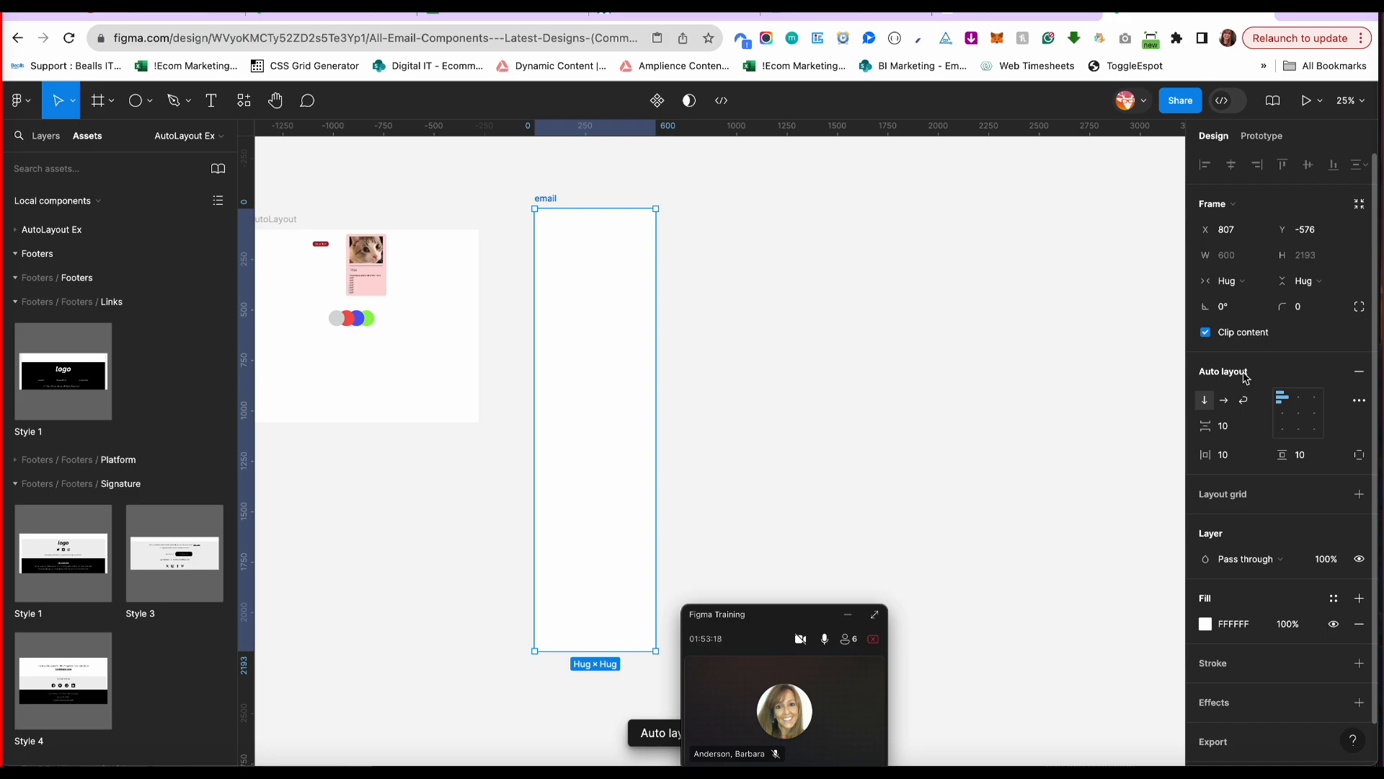
left_click(1298, 401)
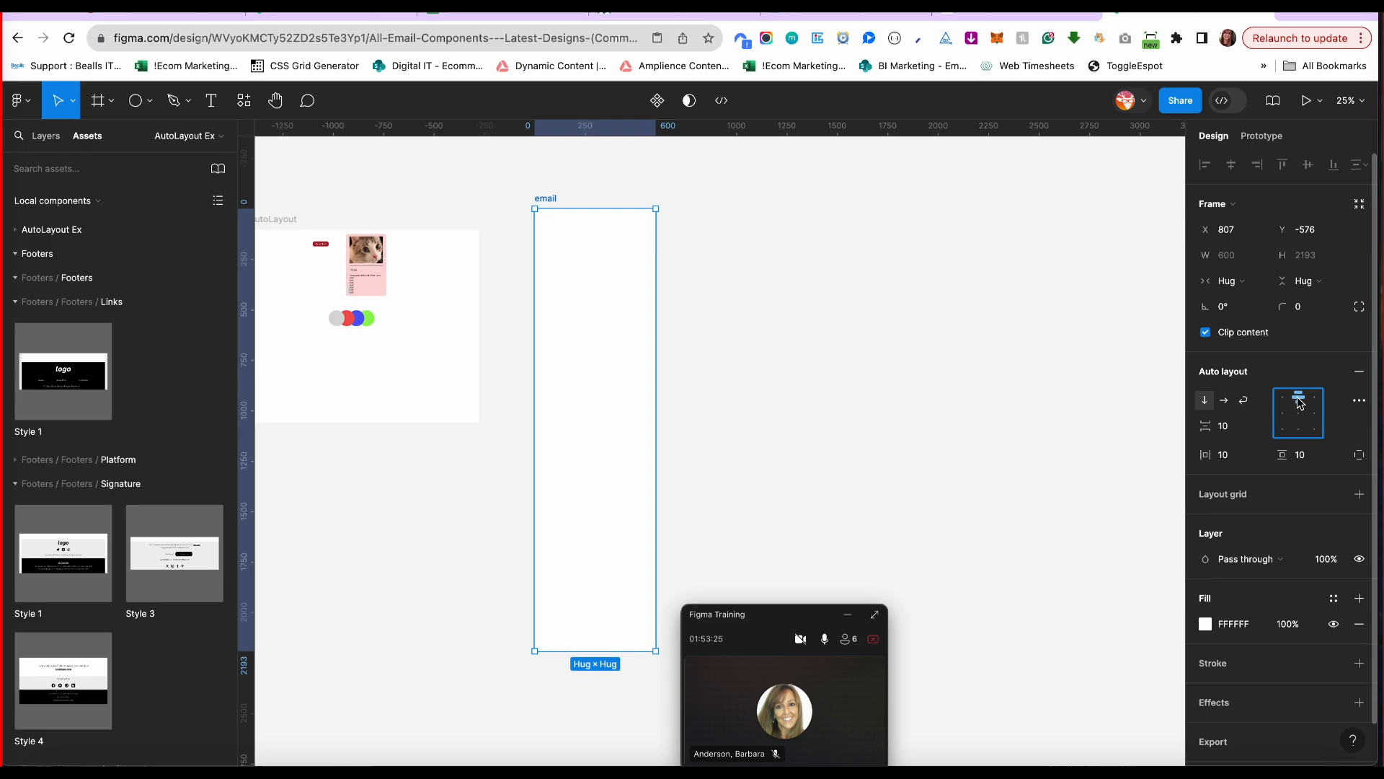
left_click(1223, 427)
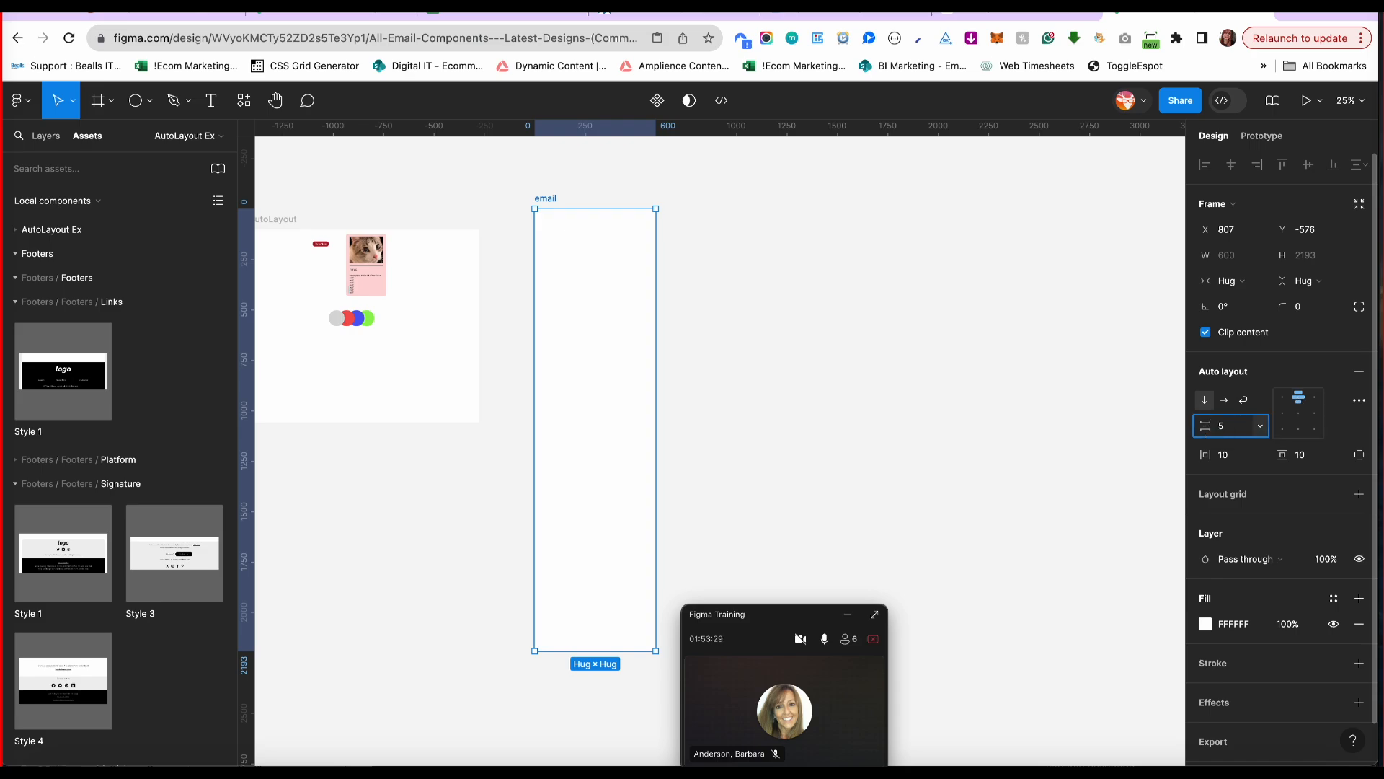
type("5")
key("Return")
Set the email frame's horizontal and vertical padding to 0.
left_click(1225, 457)
type("0")
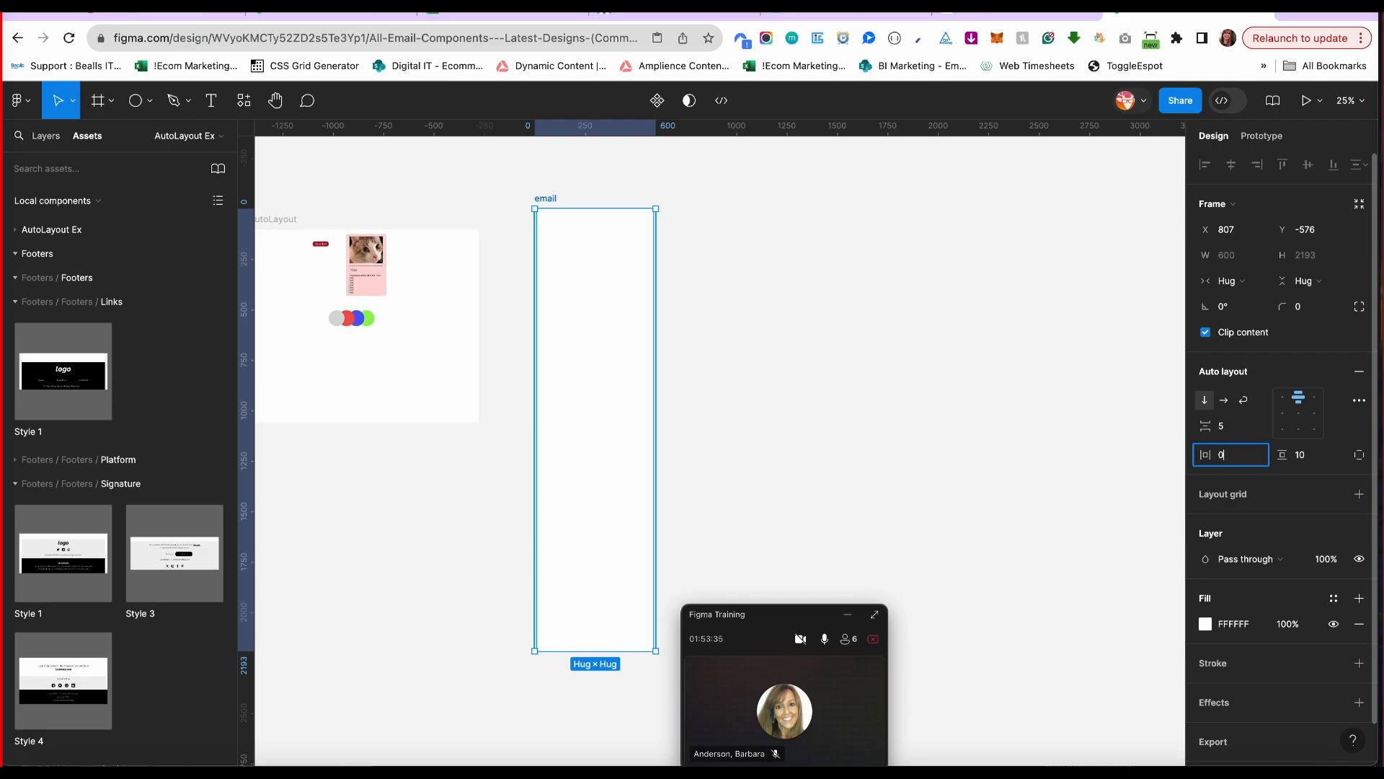
left_click(1302, 461)
type("0")
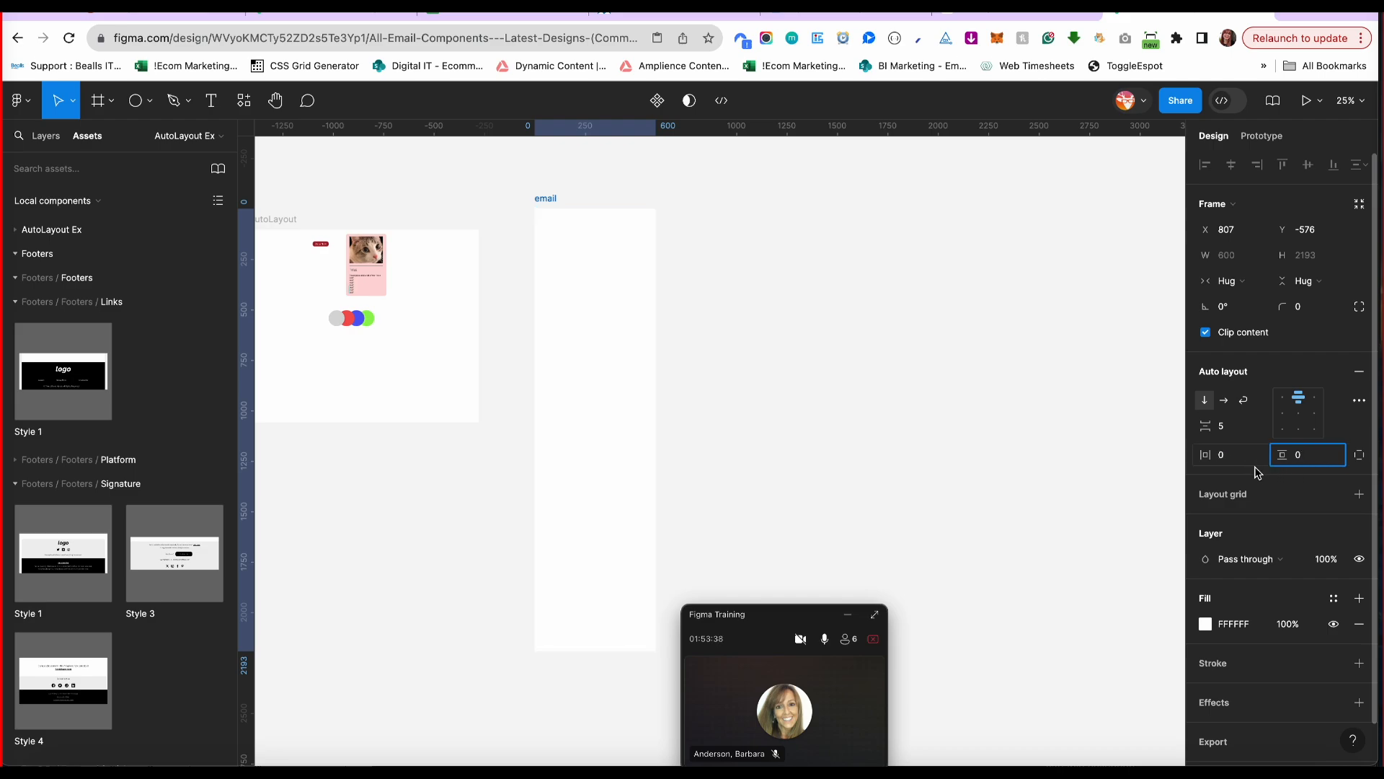
key("Return")
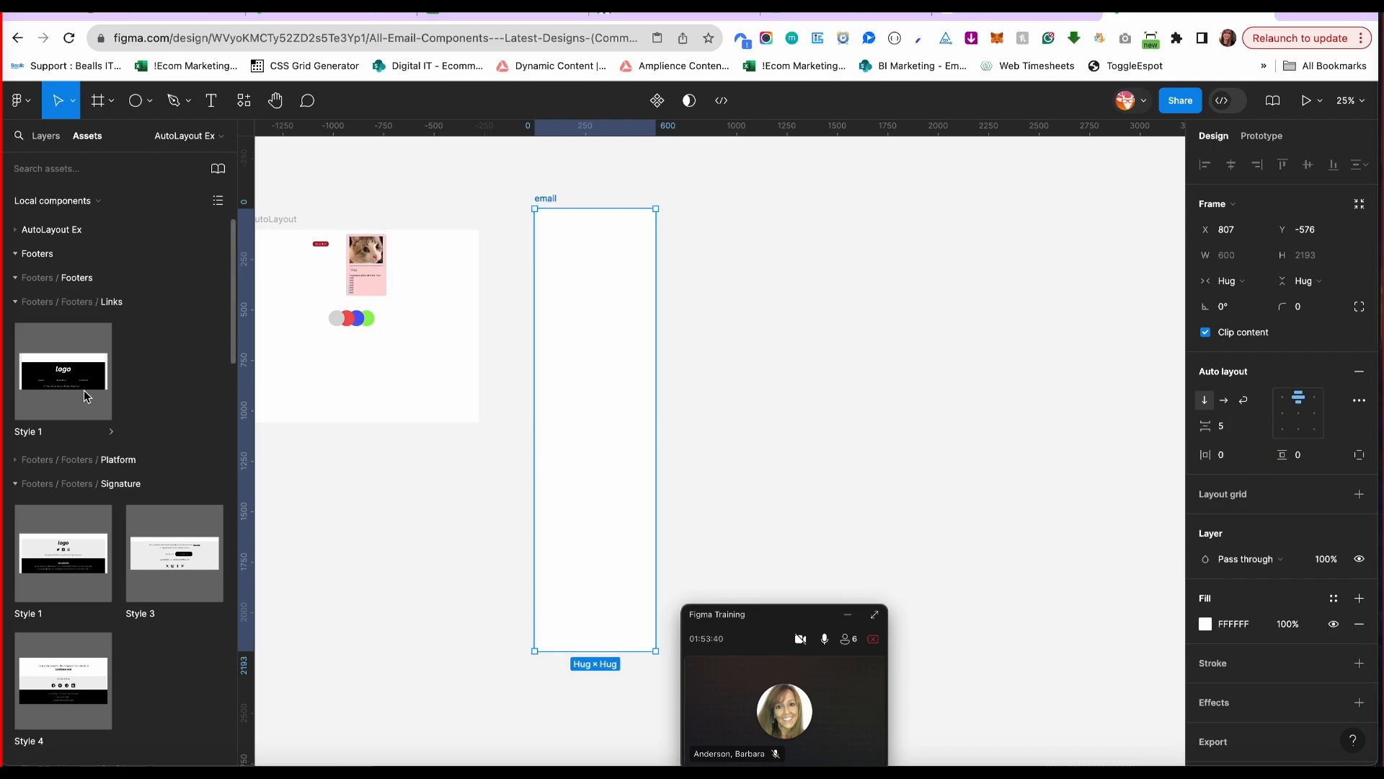
Fill the email frame with the header Links Style 3, Alerts Style 2 banner and footer Signature Style 1 components, stacked in that order.
scroll(84, 395, "down", 10)
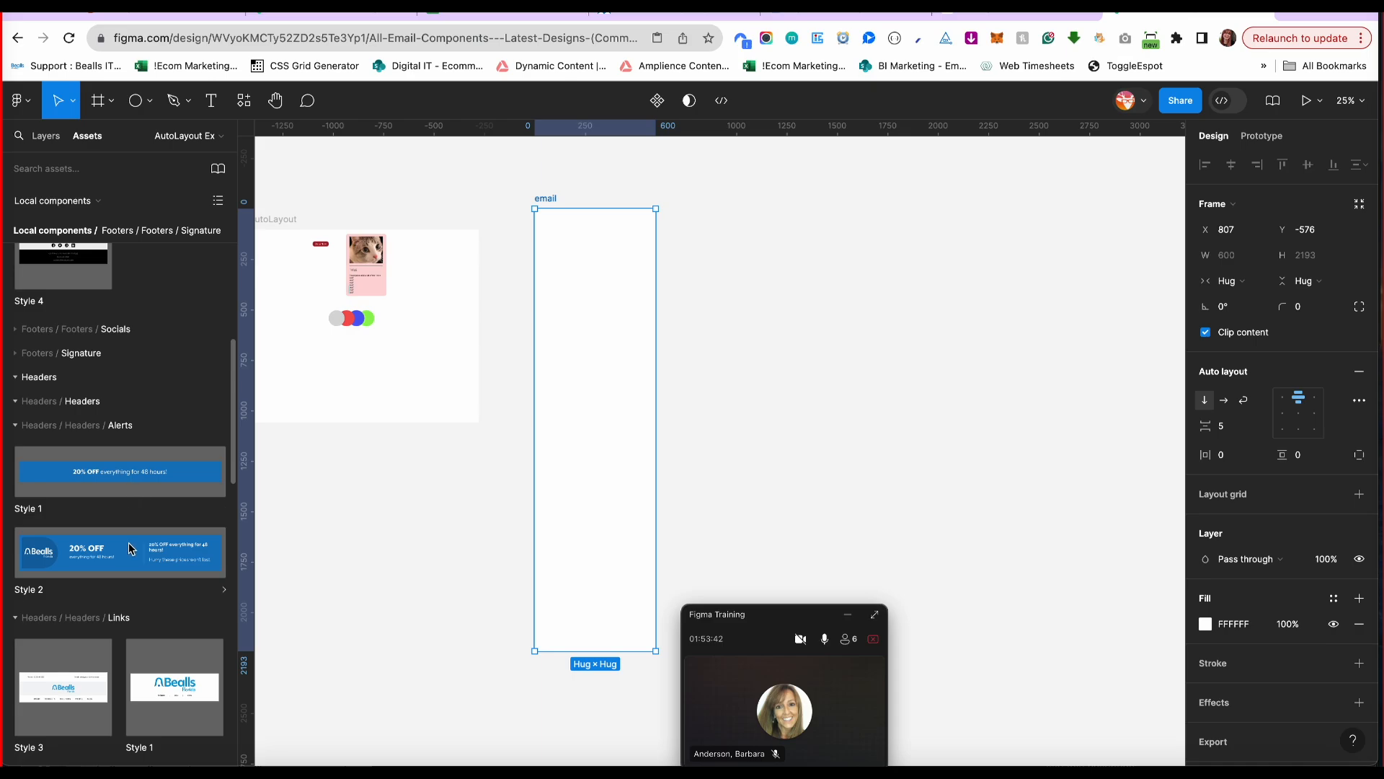
left_click(110, 555)
left_click_drag(68, 685, 609, 426)
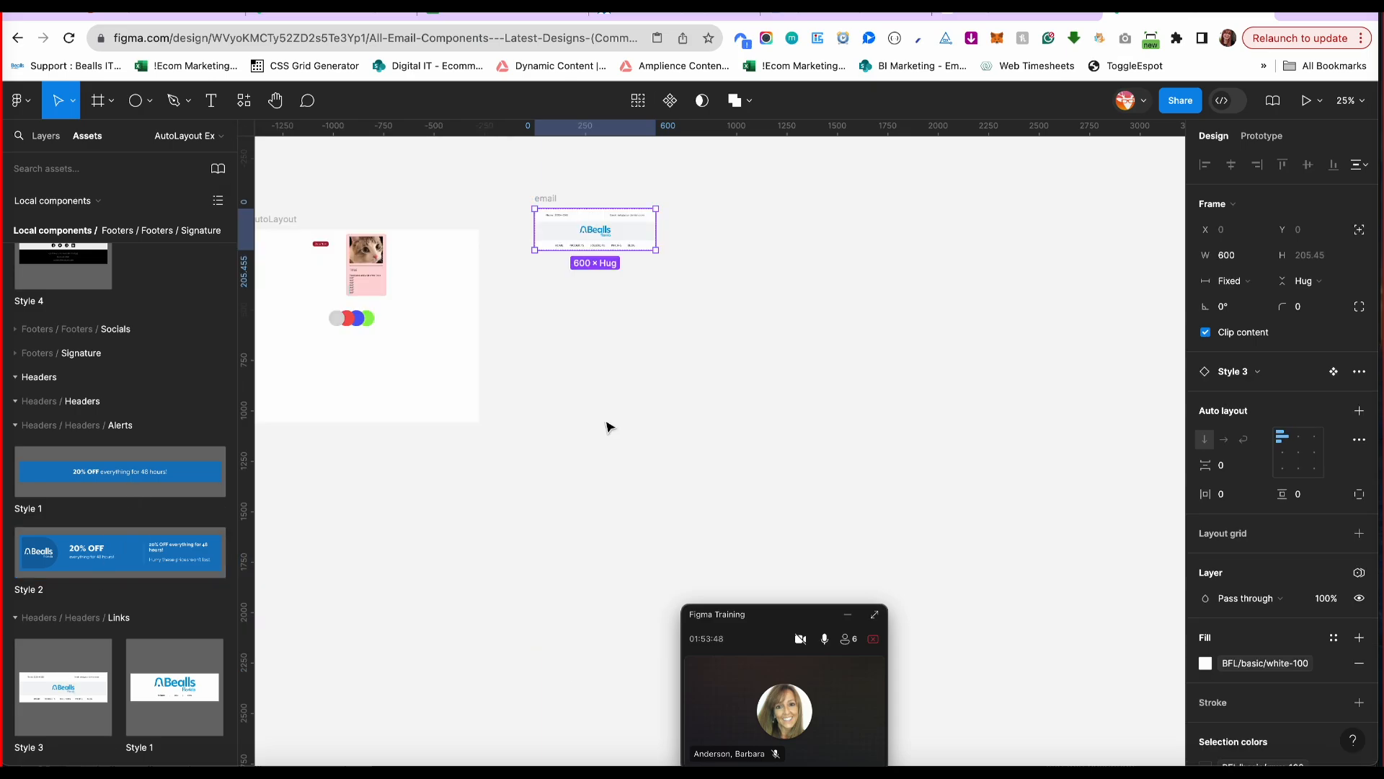
left_click_drag(108, 560, 621, 247)
scroll(123, 433, "up", 5)
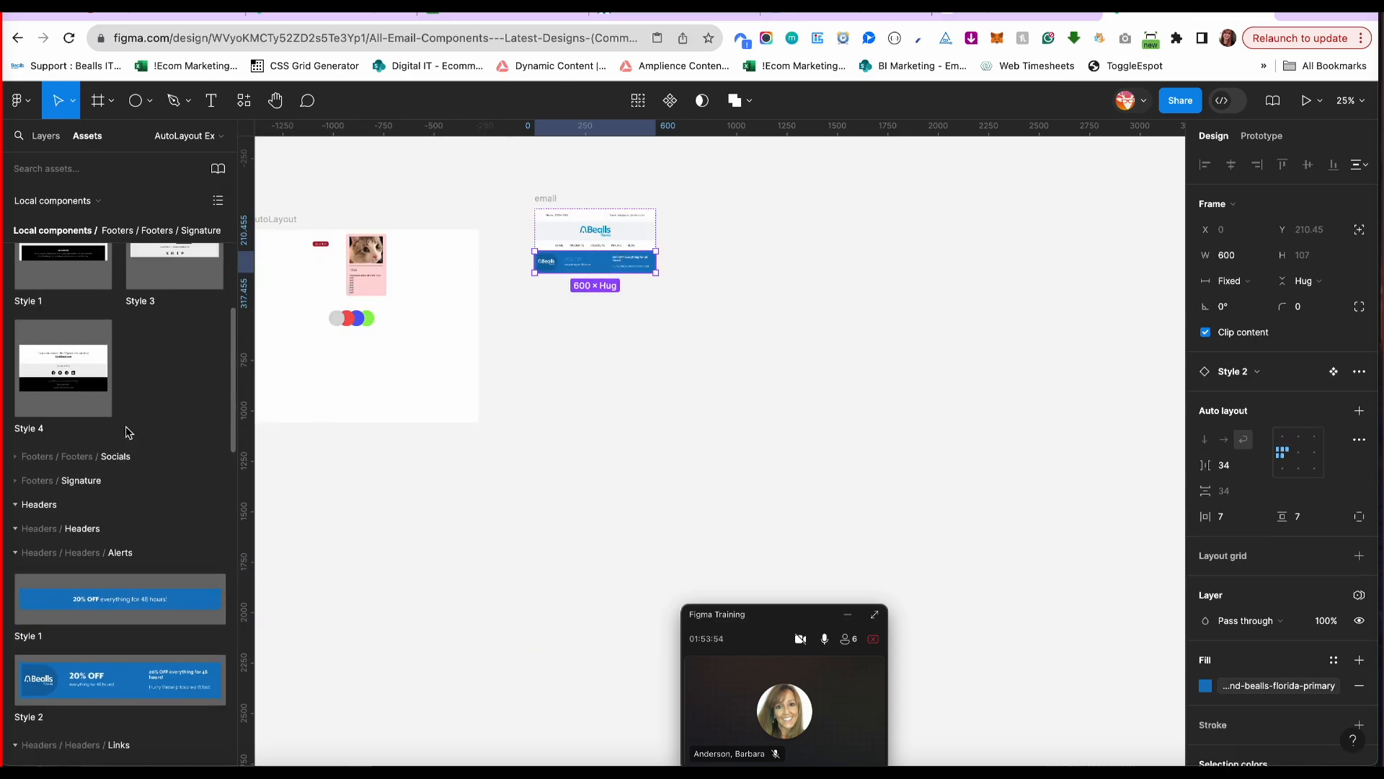
left_click_drag(62, 287, 585, 273)
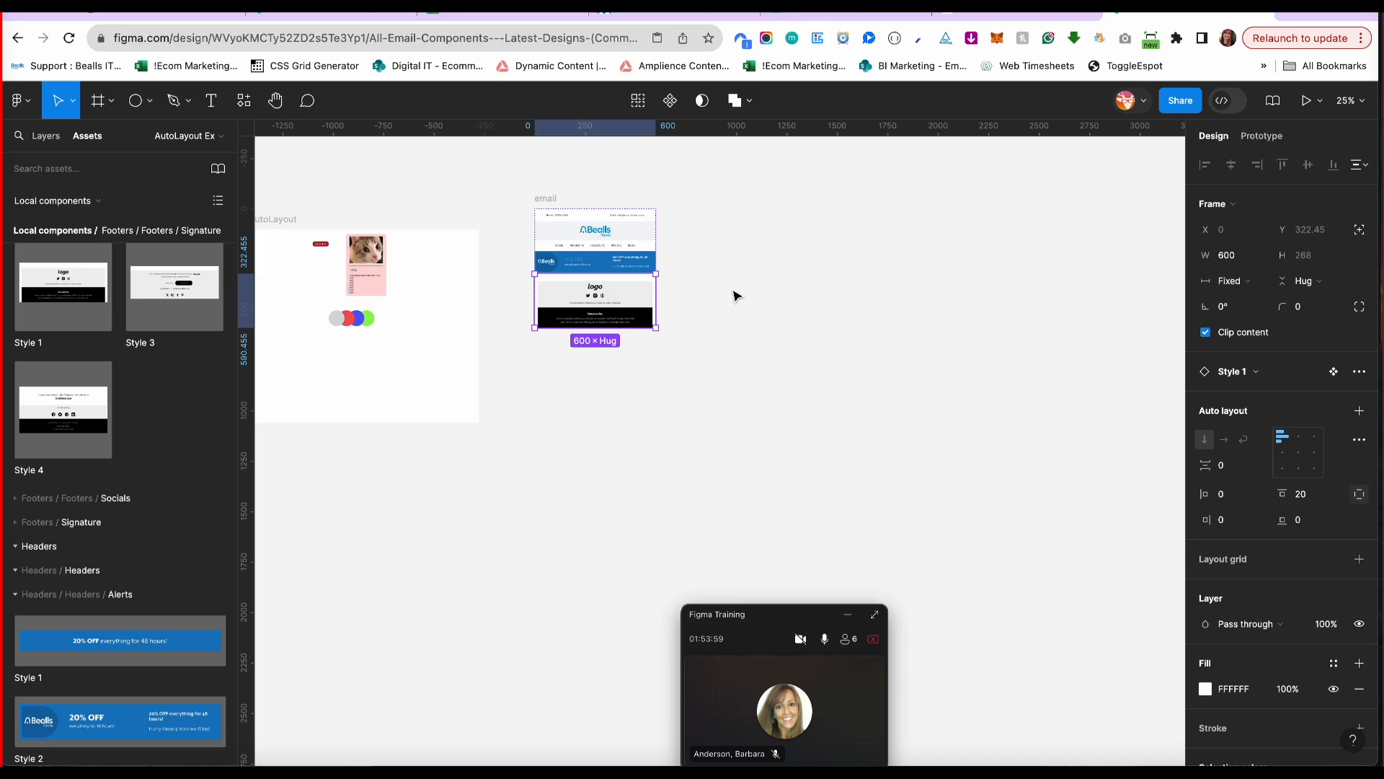
left_click(636, 408)
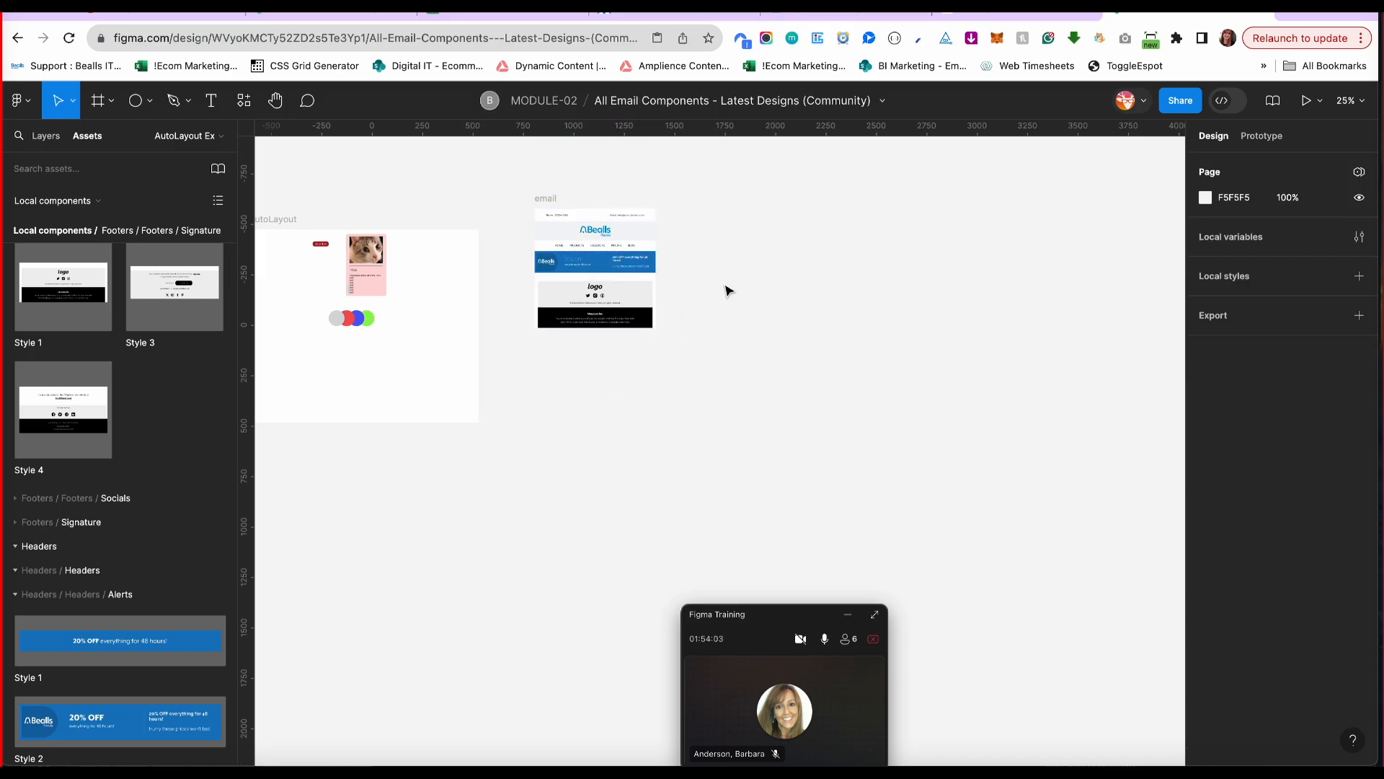
Hide the Alerts/ Style 2 banner layer inside the email frame.
left_click(629, 269)
left_click(48, 139)
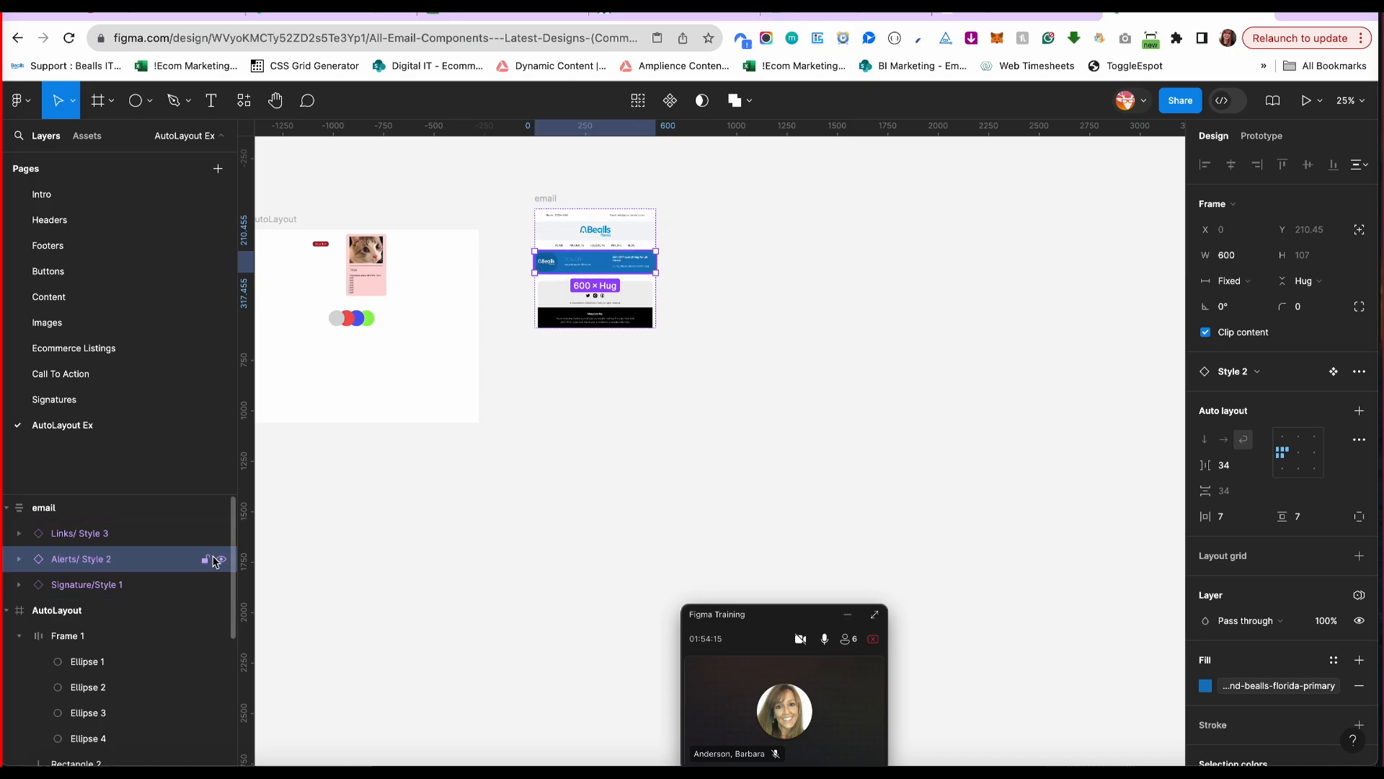
left_click(222, 560)
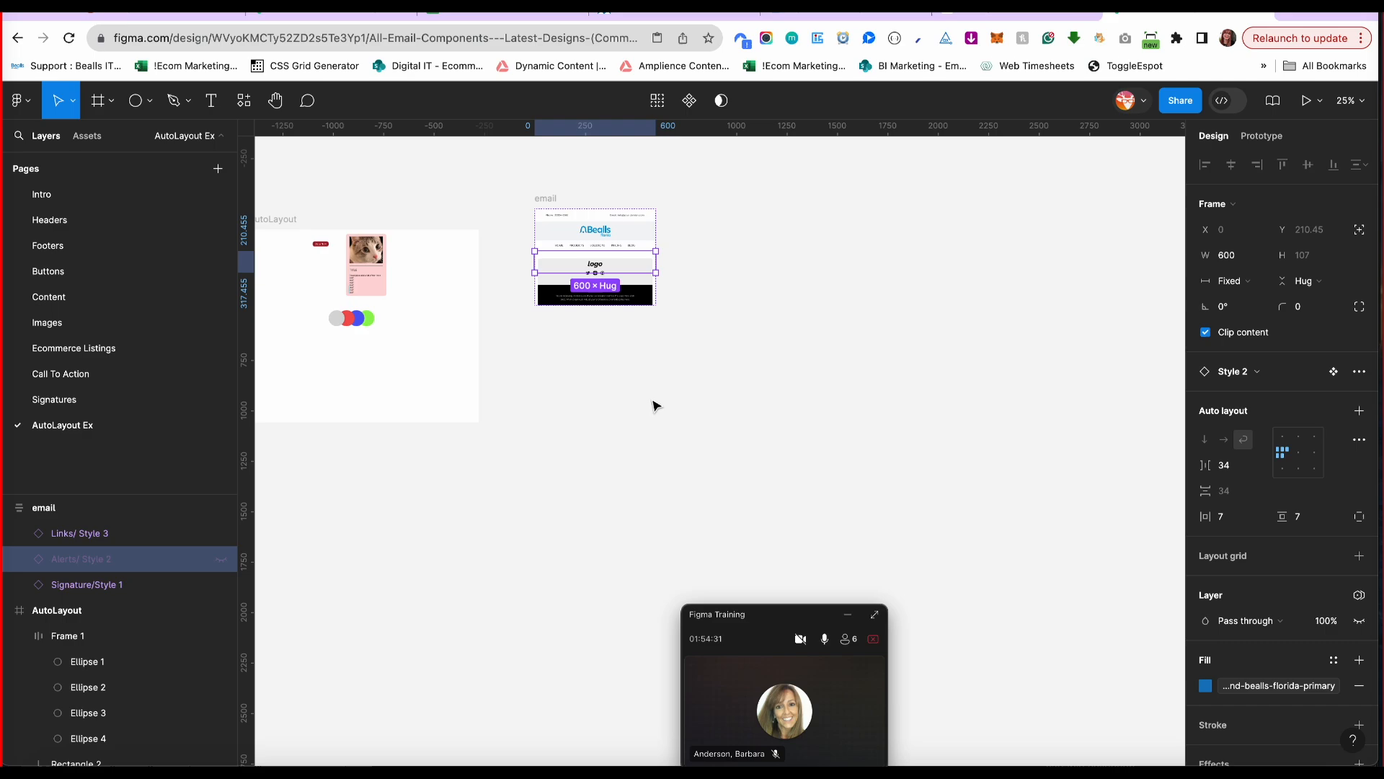
scroll(685, 383, "up", 5)
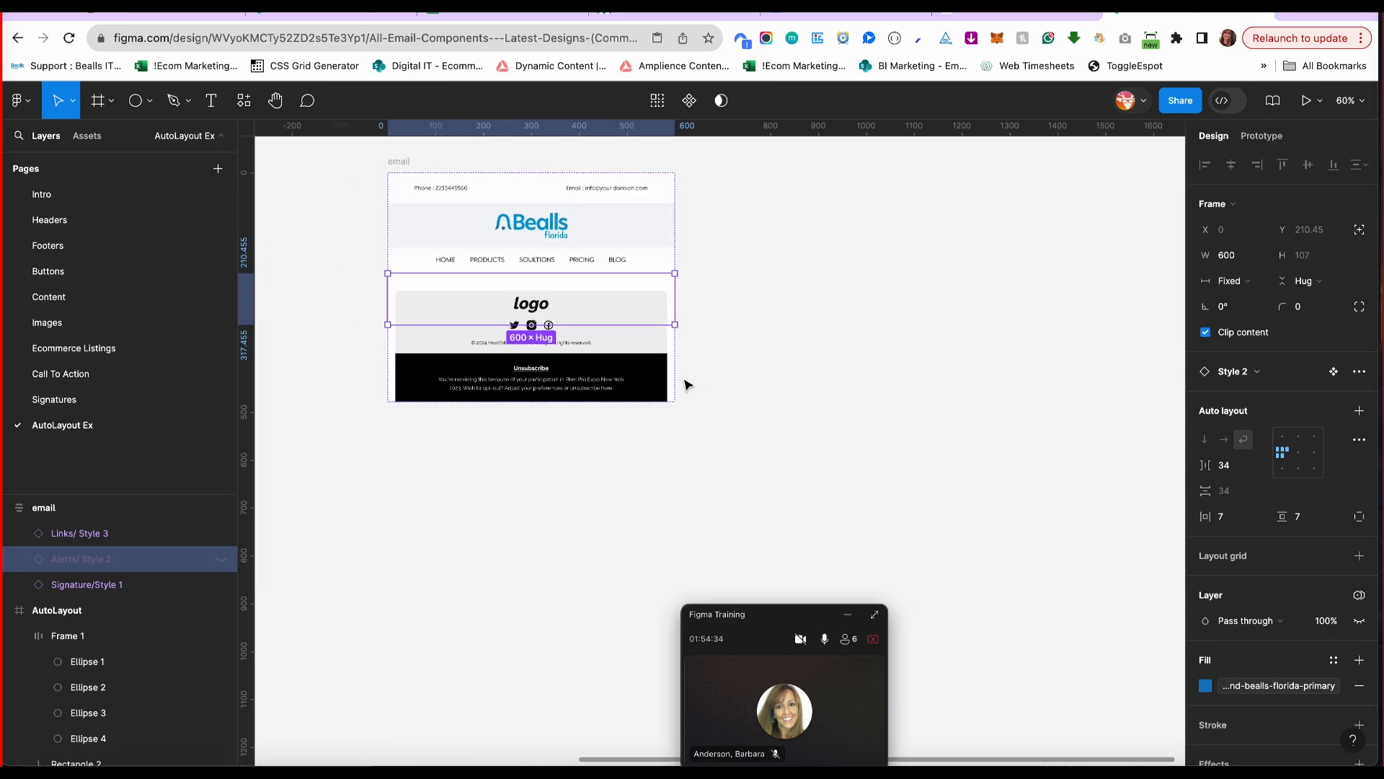
scroll(684, 380, "up", 2)
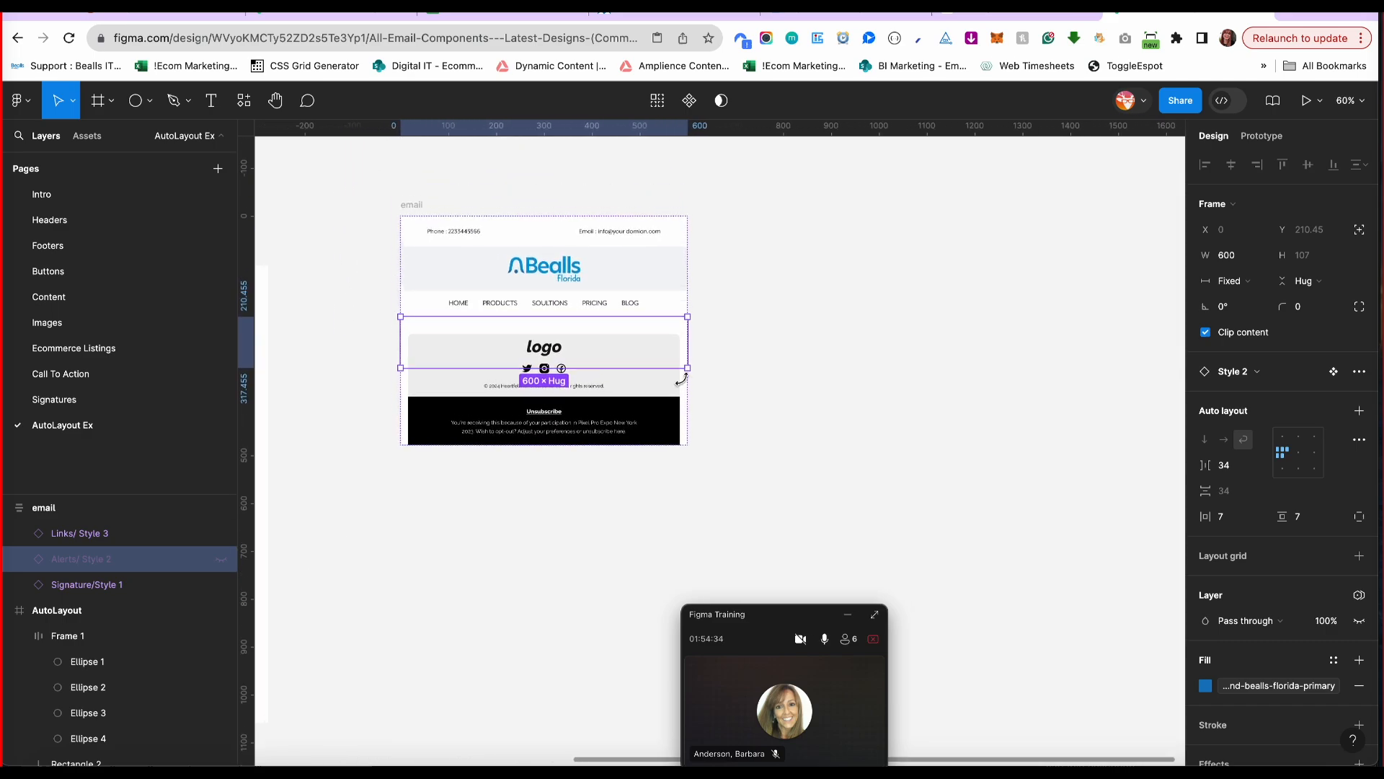
left_click(736, 414)
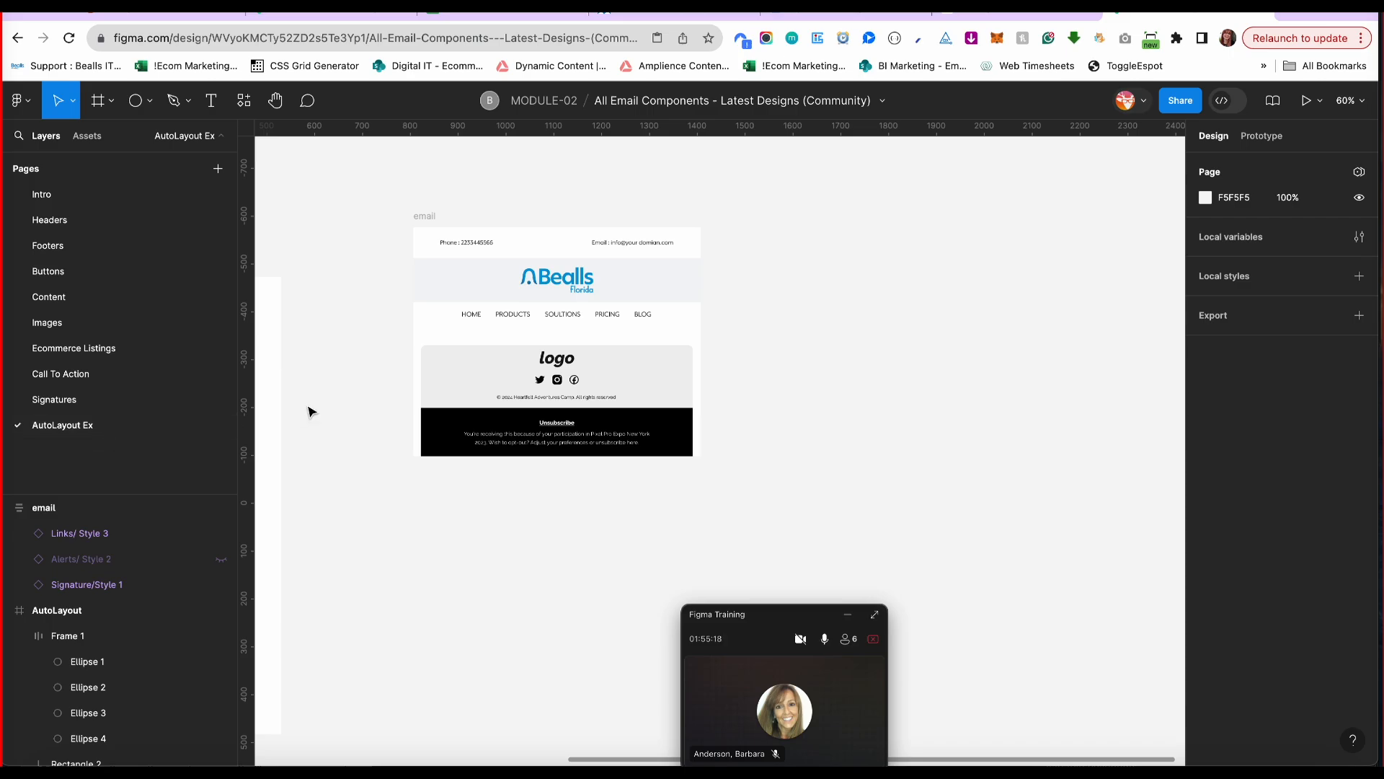
key("shift+1")
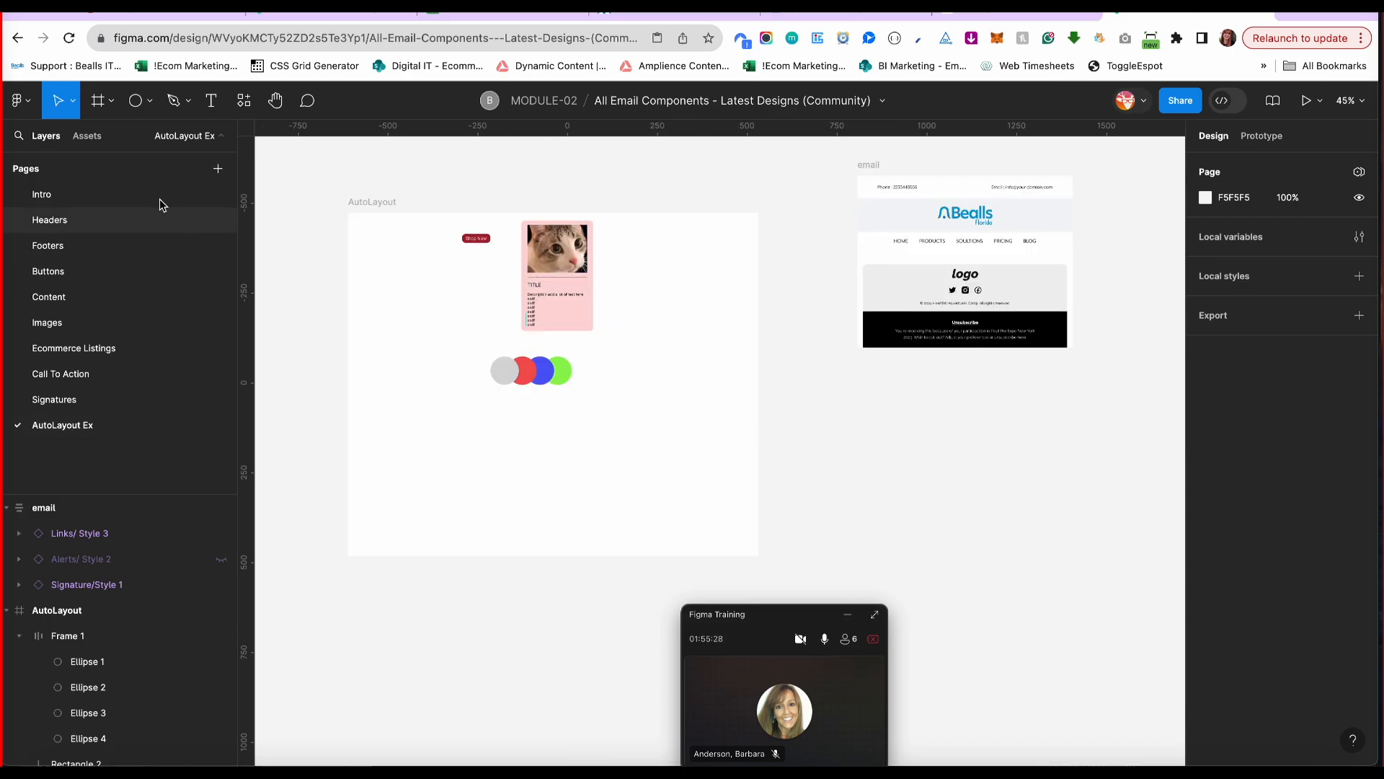
left_click(149, 102)
left_click(142, 140)
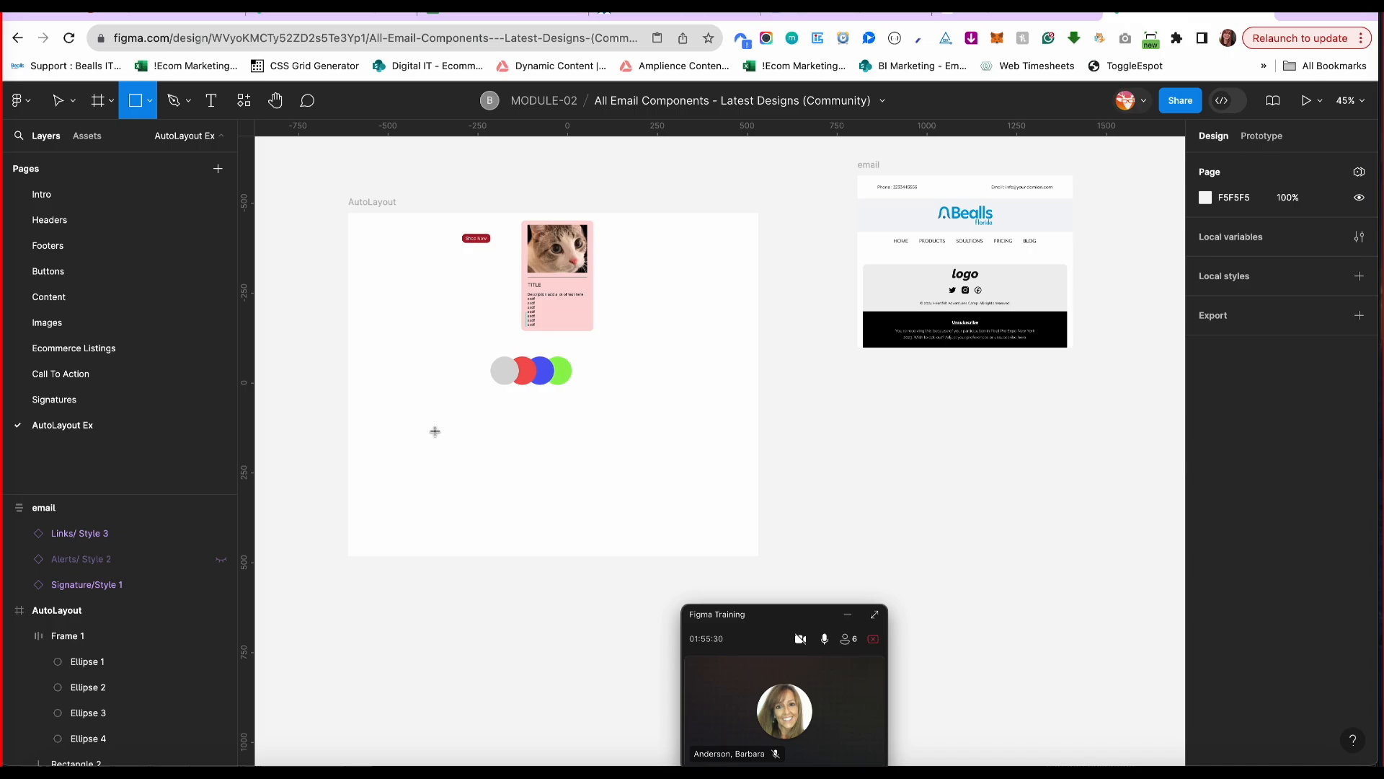
mouse_move(434, 431)
left_mouse_down()
mouse_move(550, 473)
mouse_move(557, 489)
left_mouse_up()
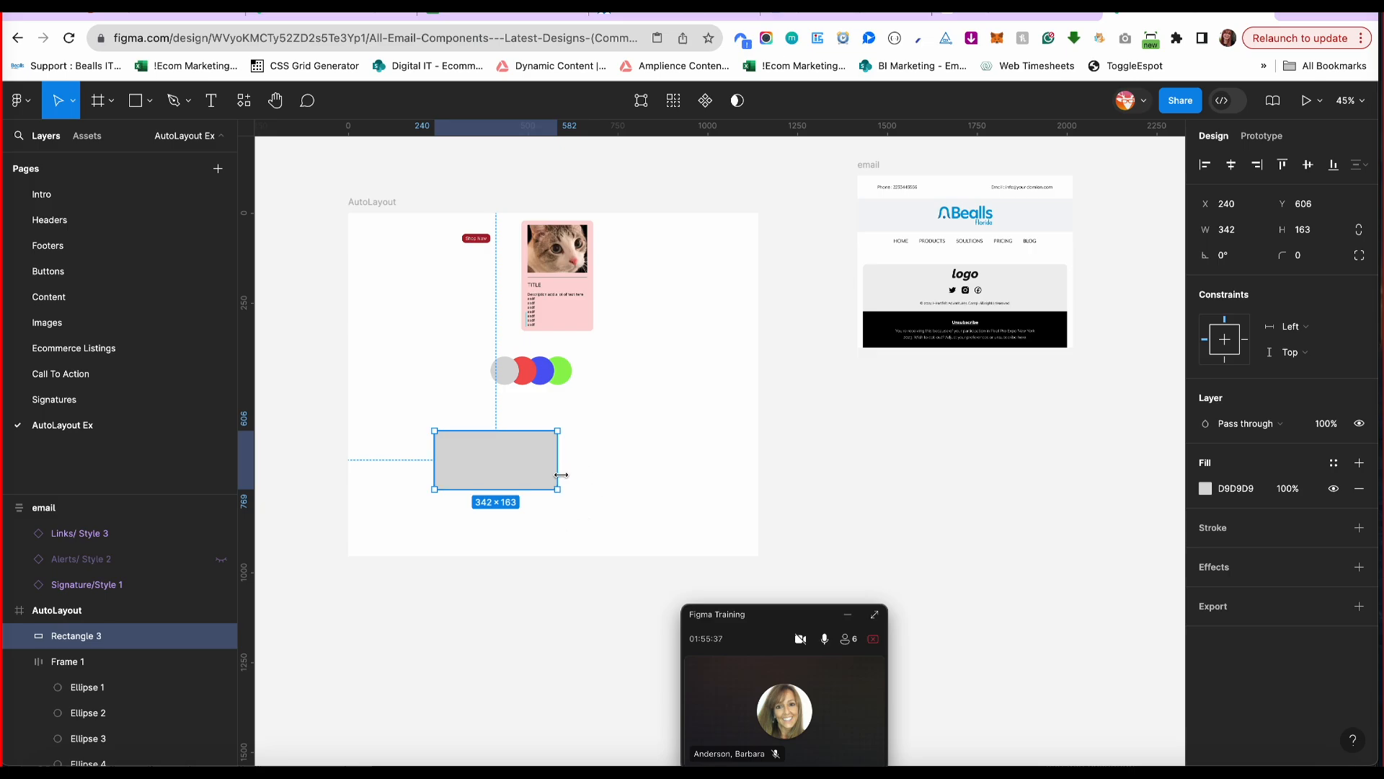
scroll(560, 476, "up", 5)
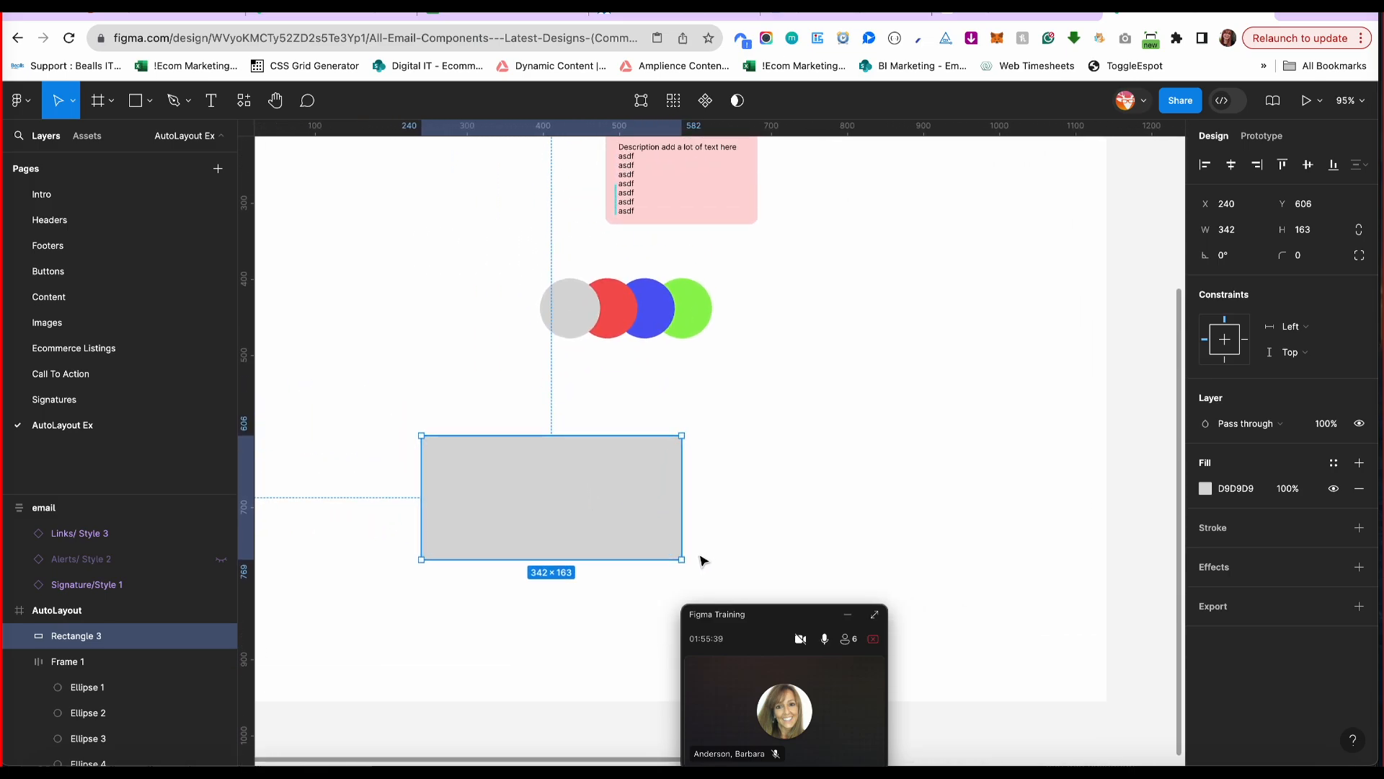
key("Delete")
Draw a square about 91 × 91 below the circles in the AutoLayout frame and duplicate it into a row of five.
left_click(148, 105)
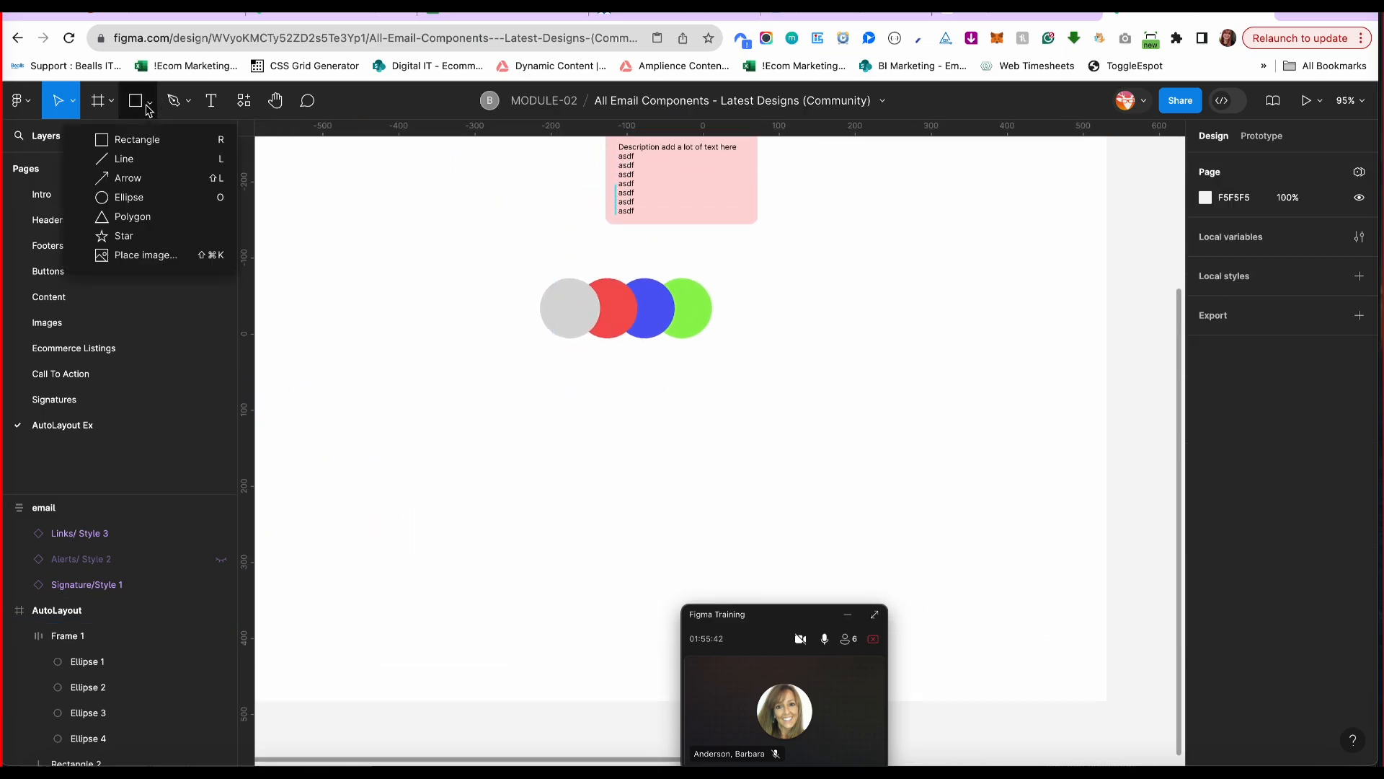
left_click(134, 139)
left_click_drag(395, 384, 465, 442)
left_click_drag(456, 425, 540, 425)
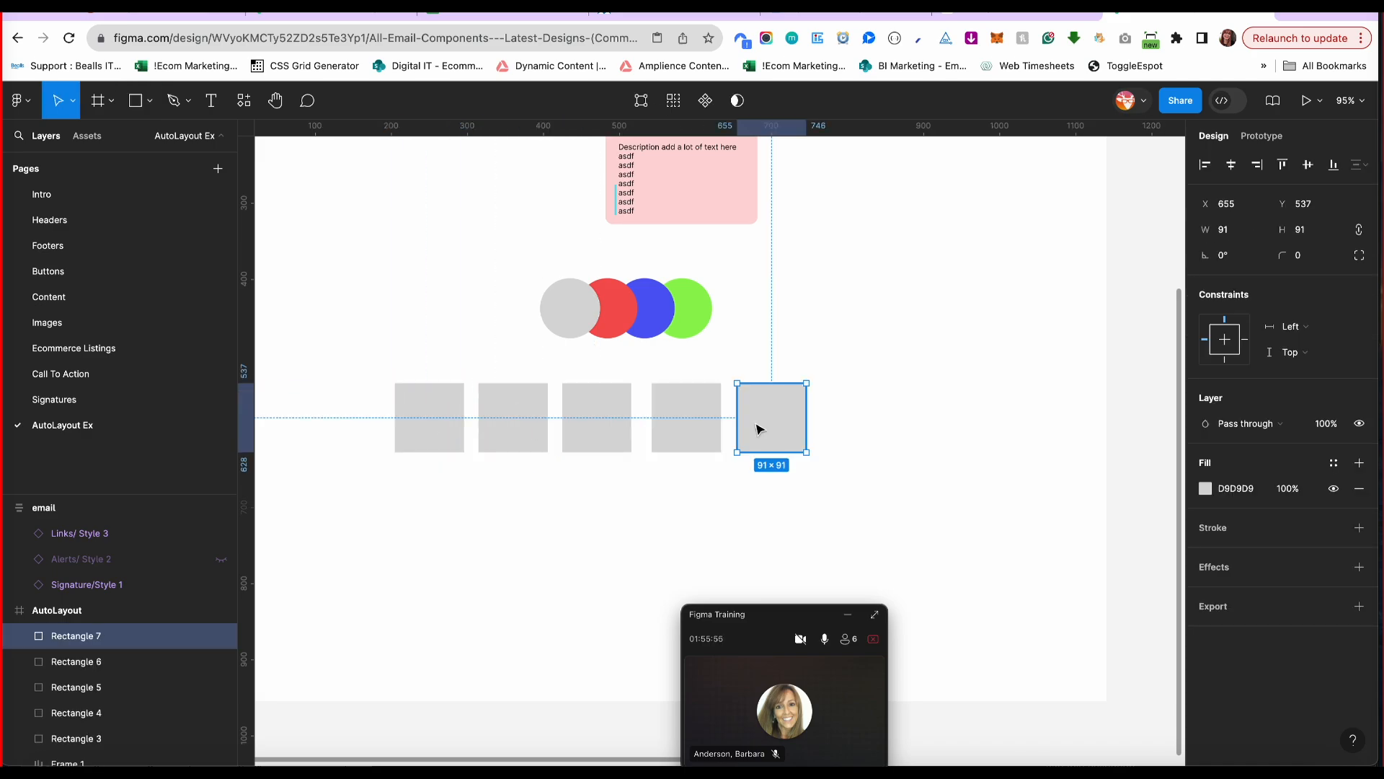
Select all five squares and distribute them with equal horizontal spacing.
left_click(717, 430, "shift")
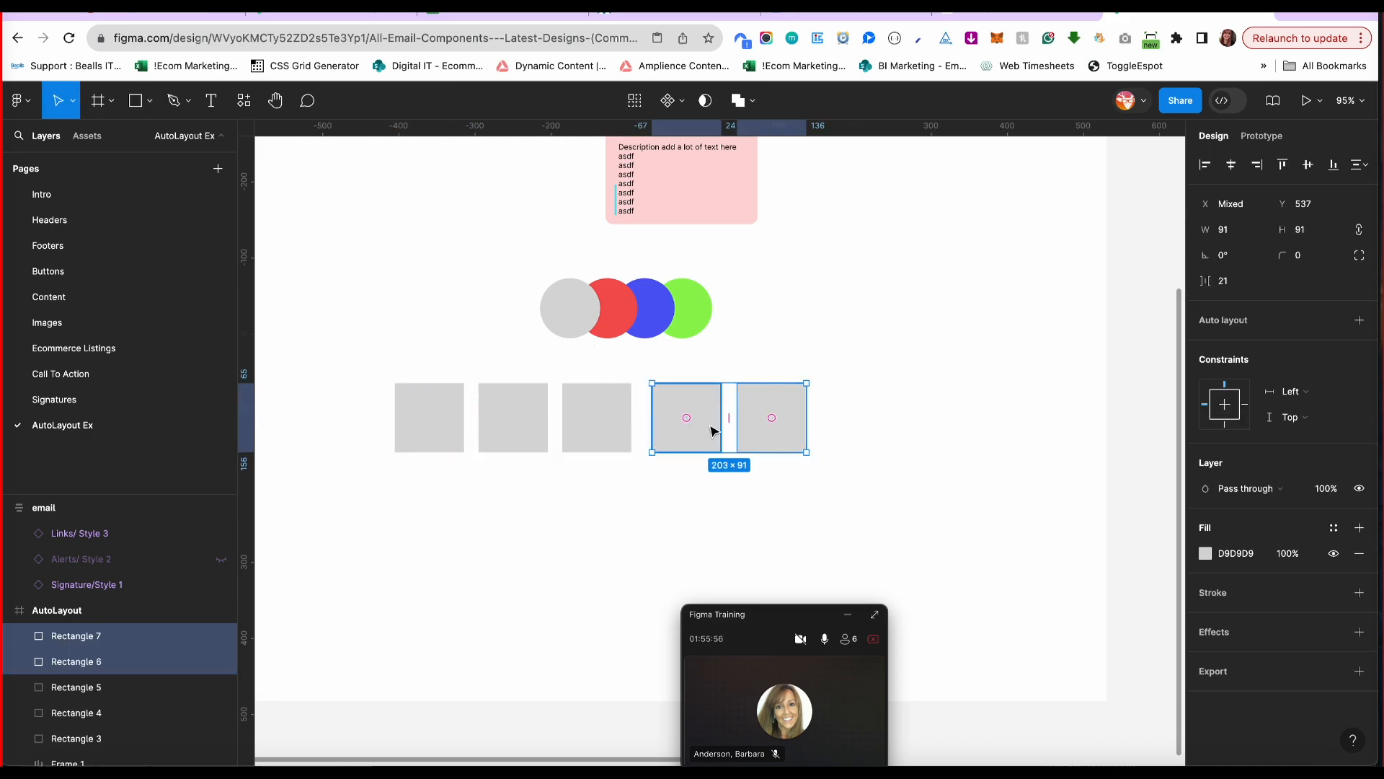
left_click(604, 432, "shift")
left_click(512, 430, "shift")
left_click(411, 426, "shift")
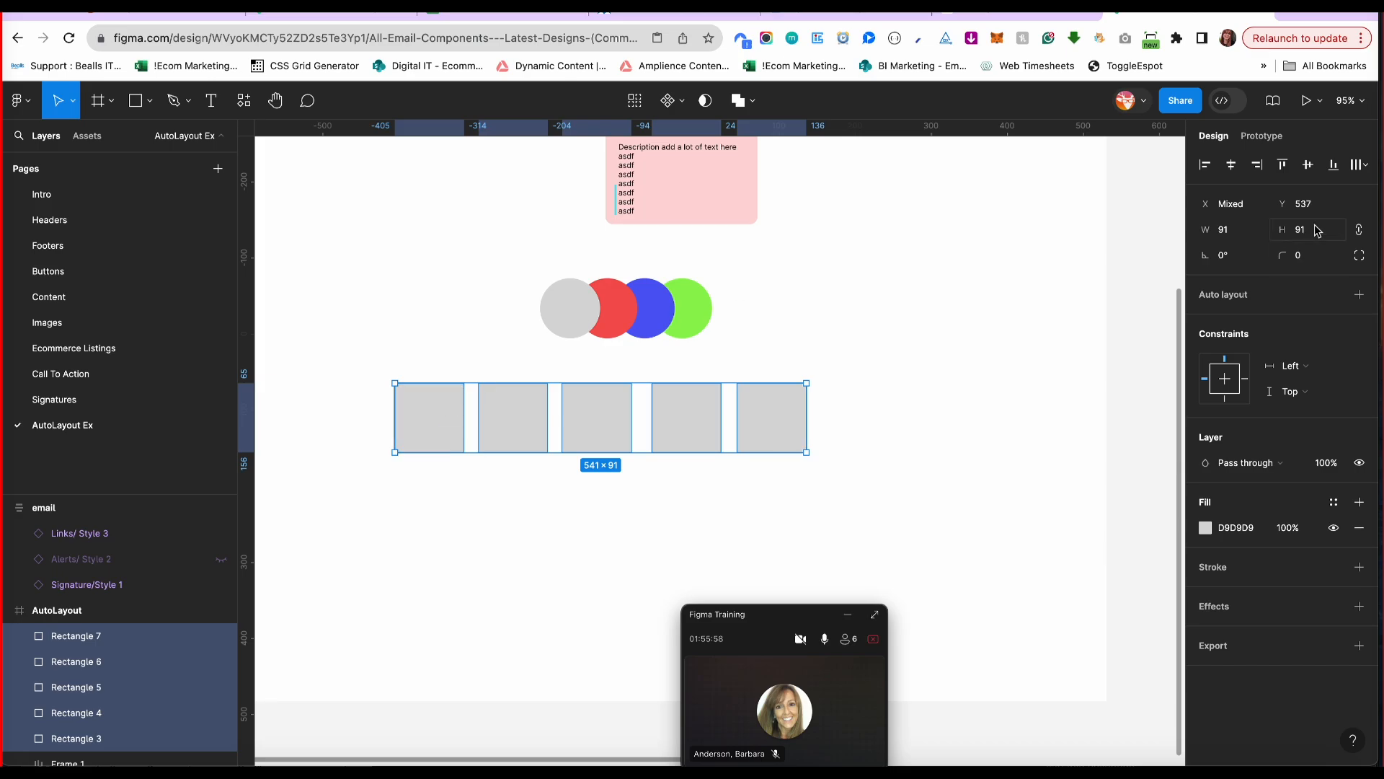
left_click(1367, 167)
left_click(1247, 232)
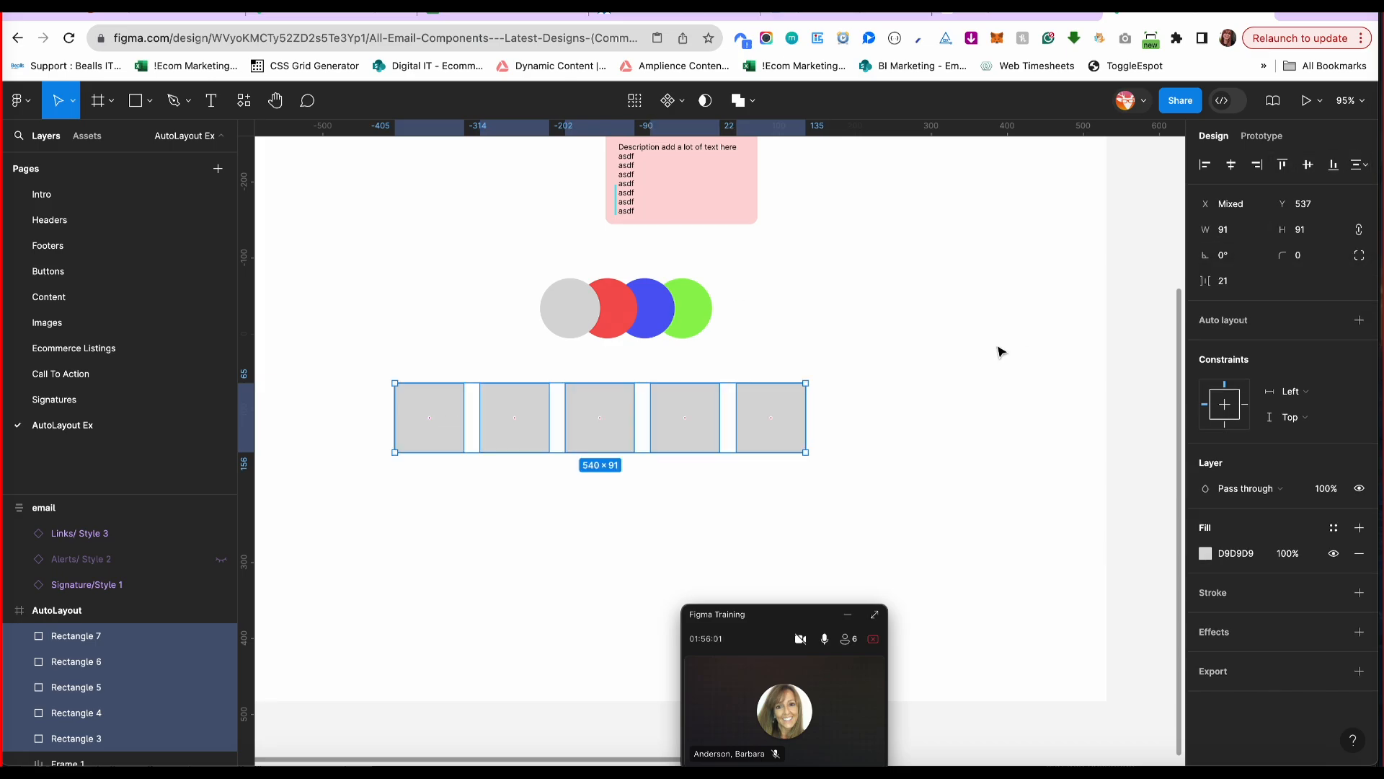
Wrap the five squares in a horizontal auto layout frame and set that frame's width to Fixed.
key("shift+a")
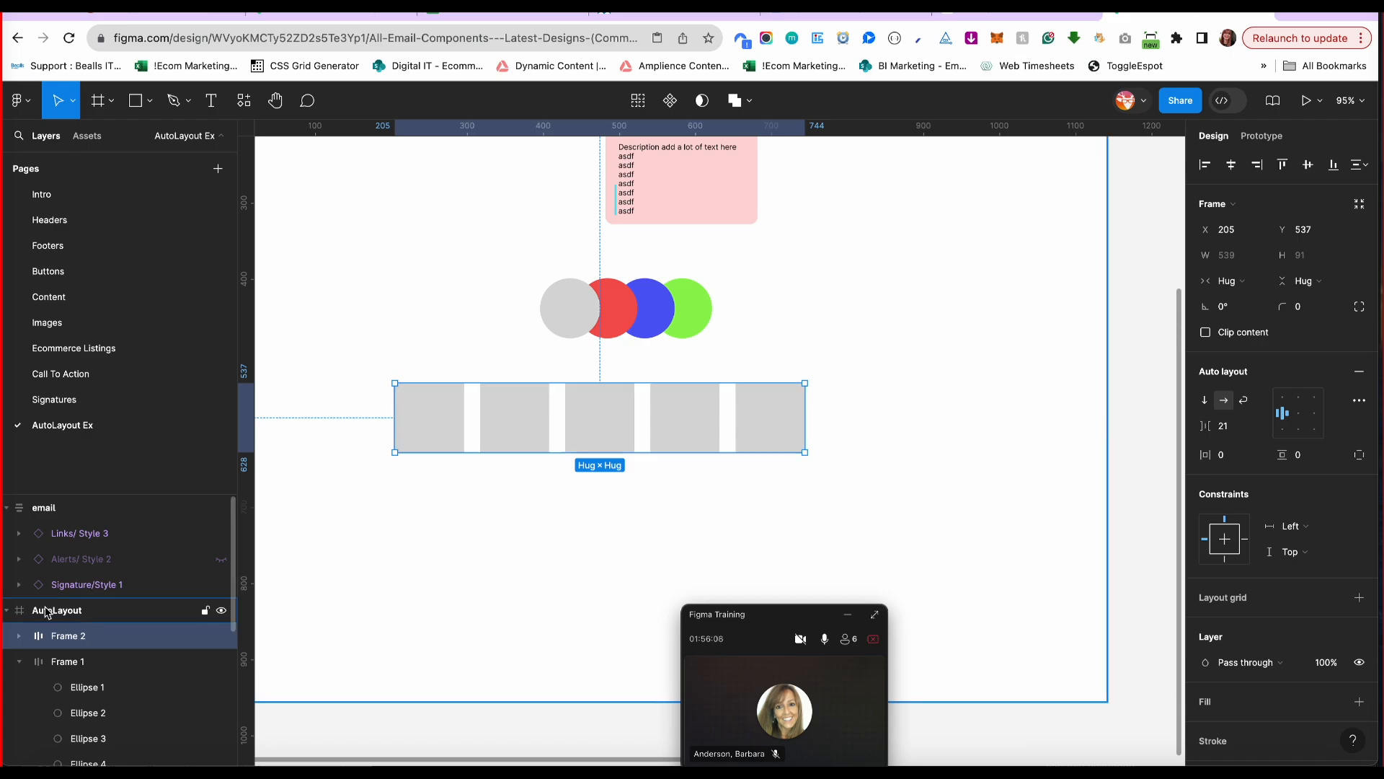
left_click(1256, 282)
left_click(966, 340)
left_click(67, 660)
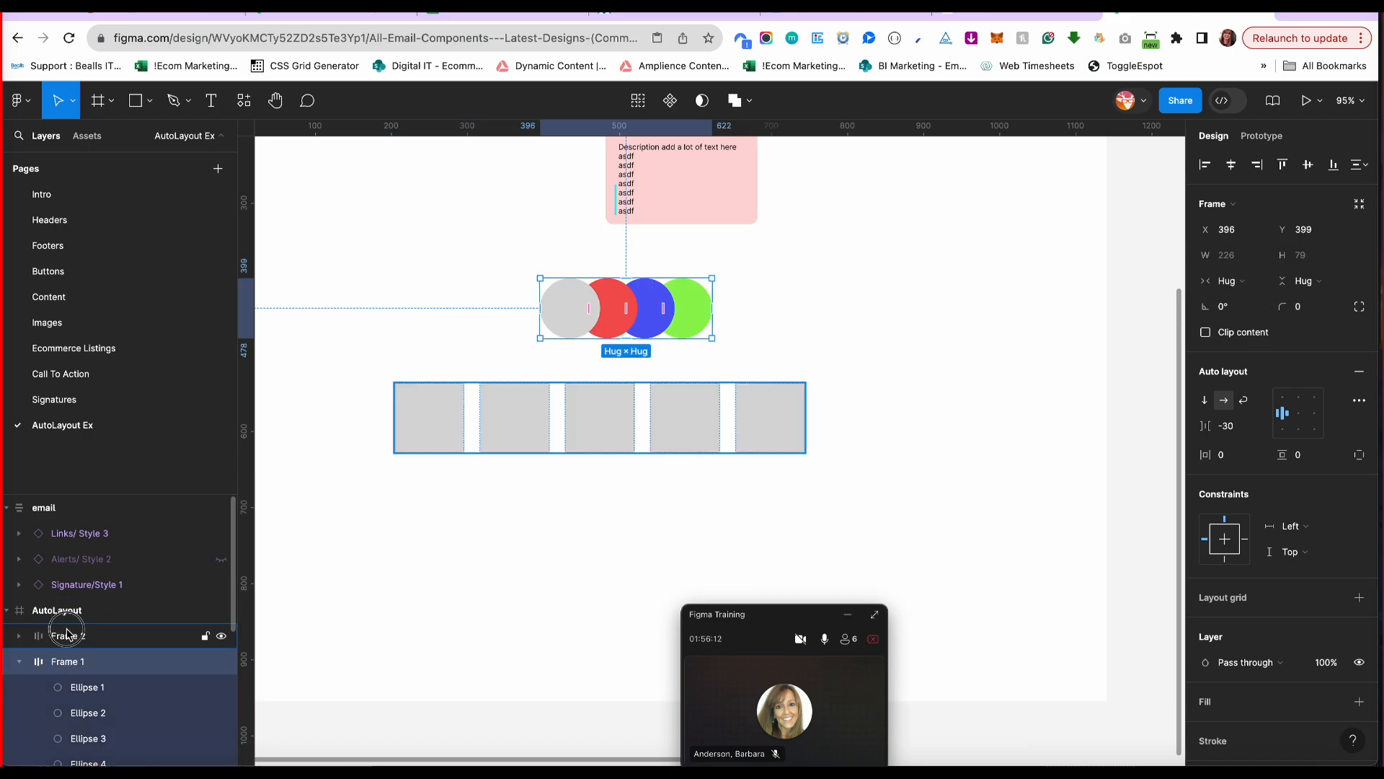
left_click(67, 634)
left_click(1229, 282)
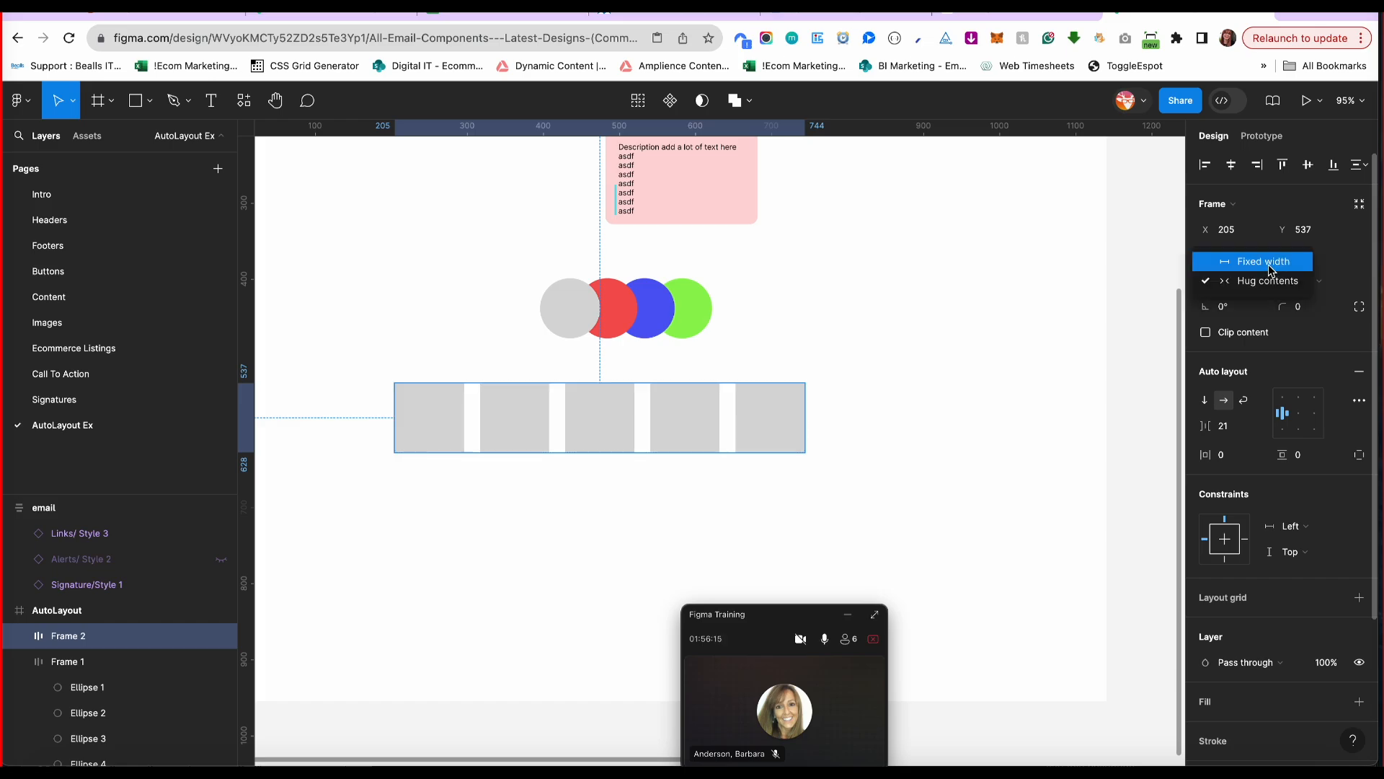
left_click(1248, 261)
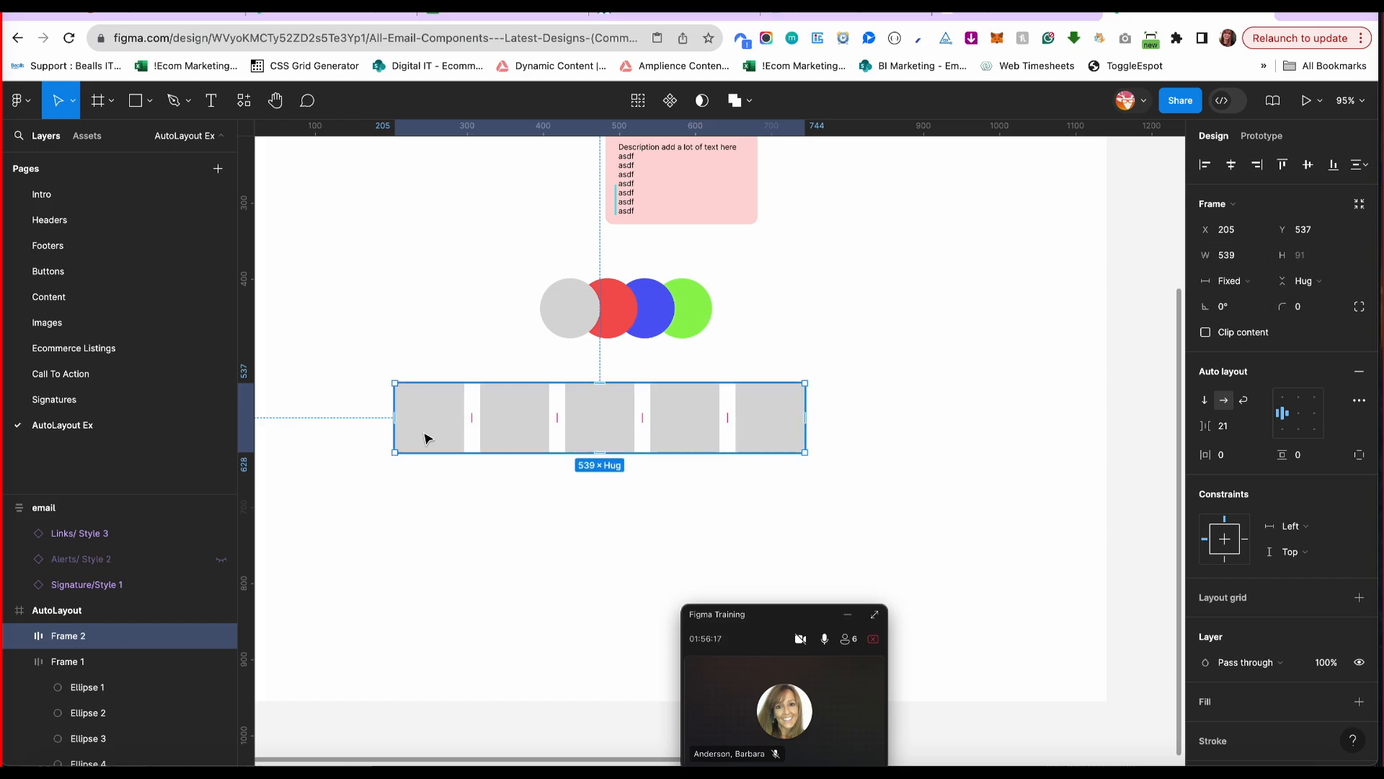
Set the middle square, Rectangle 5, to fill the container's width and set the Frame 2 gap to 18.
left_click(29, 635)
left_click(94, 712)
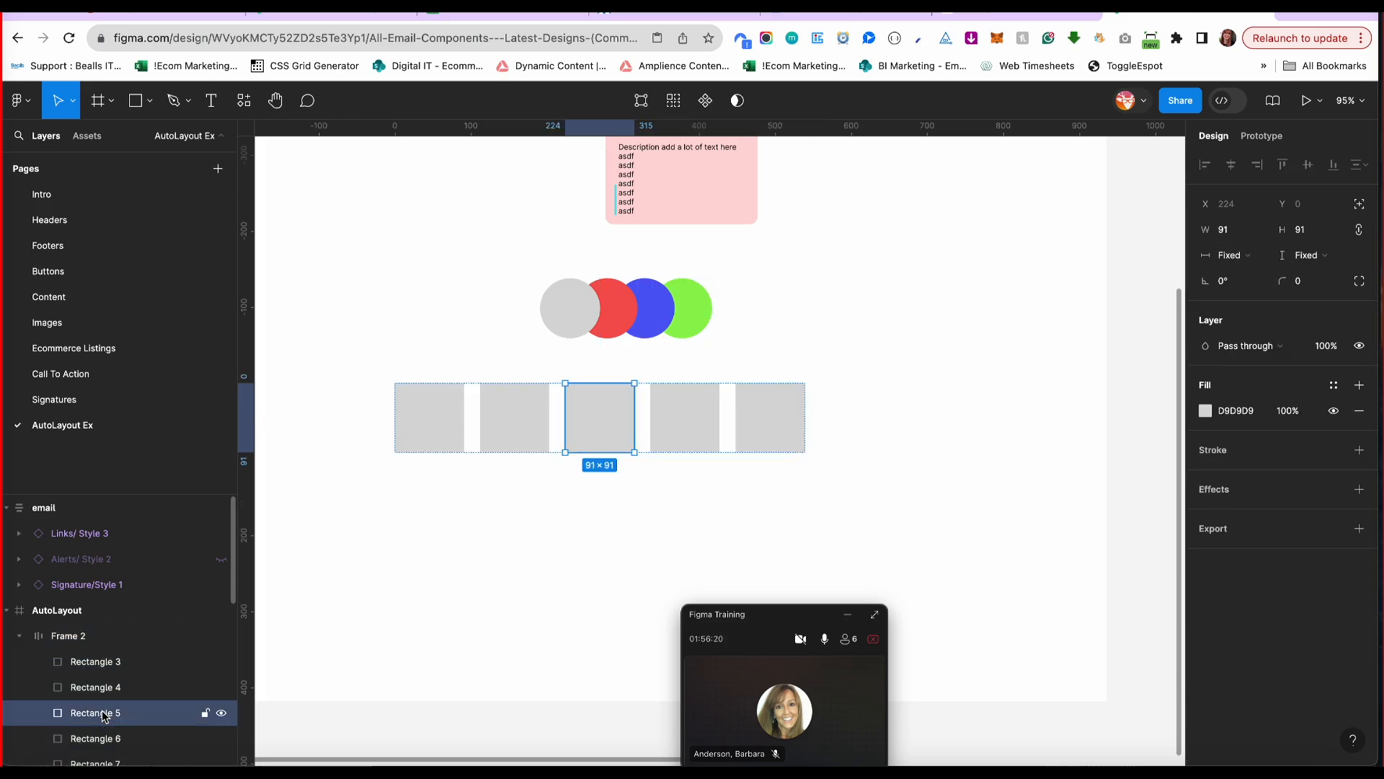
left_click(1258, 259)
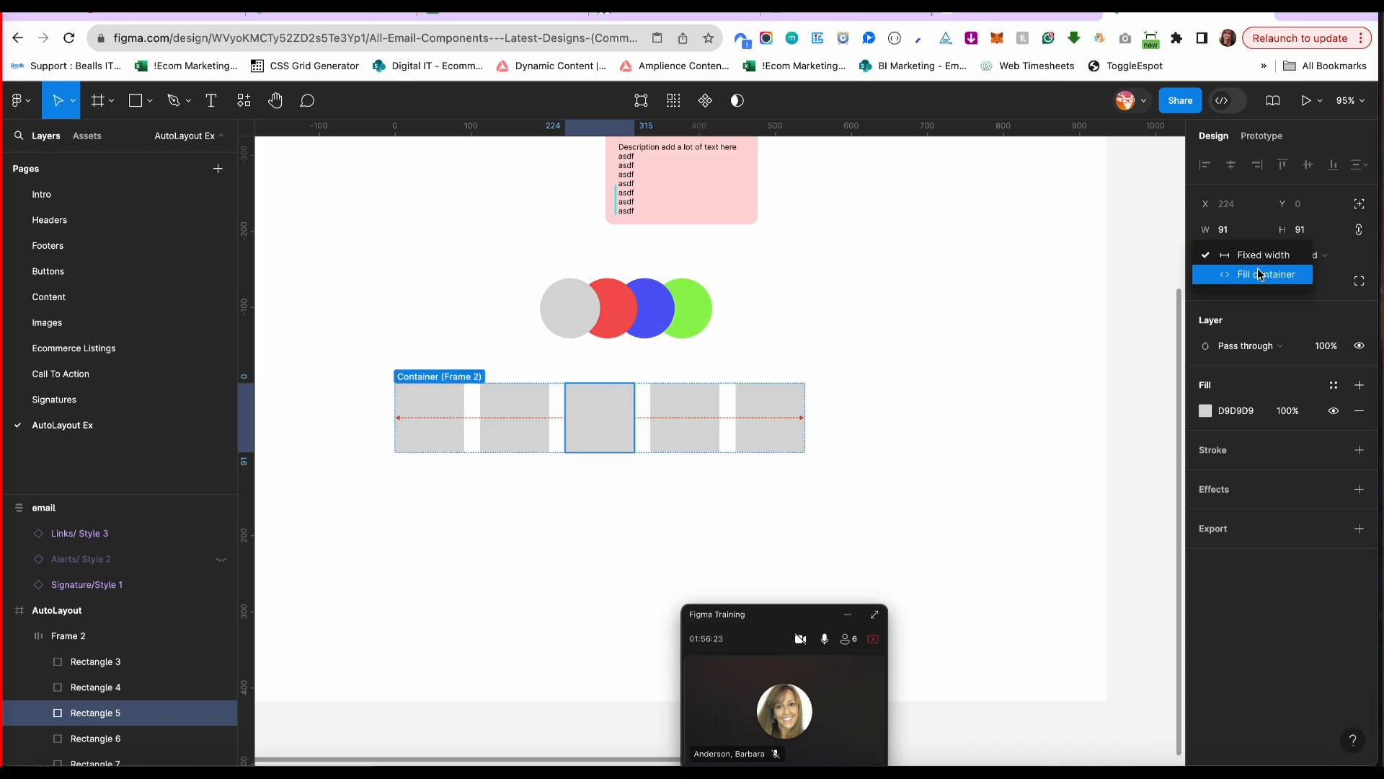
left_click(1259, 274)
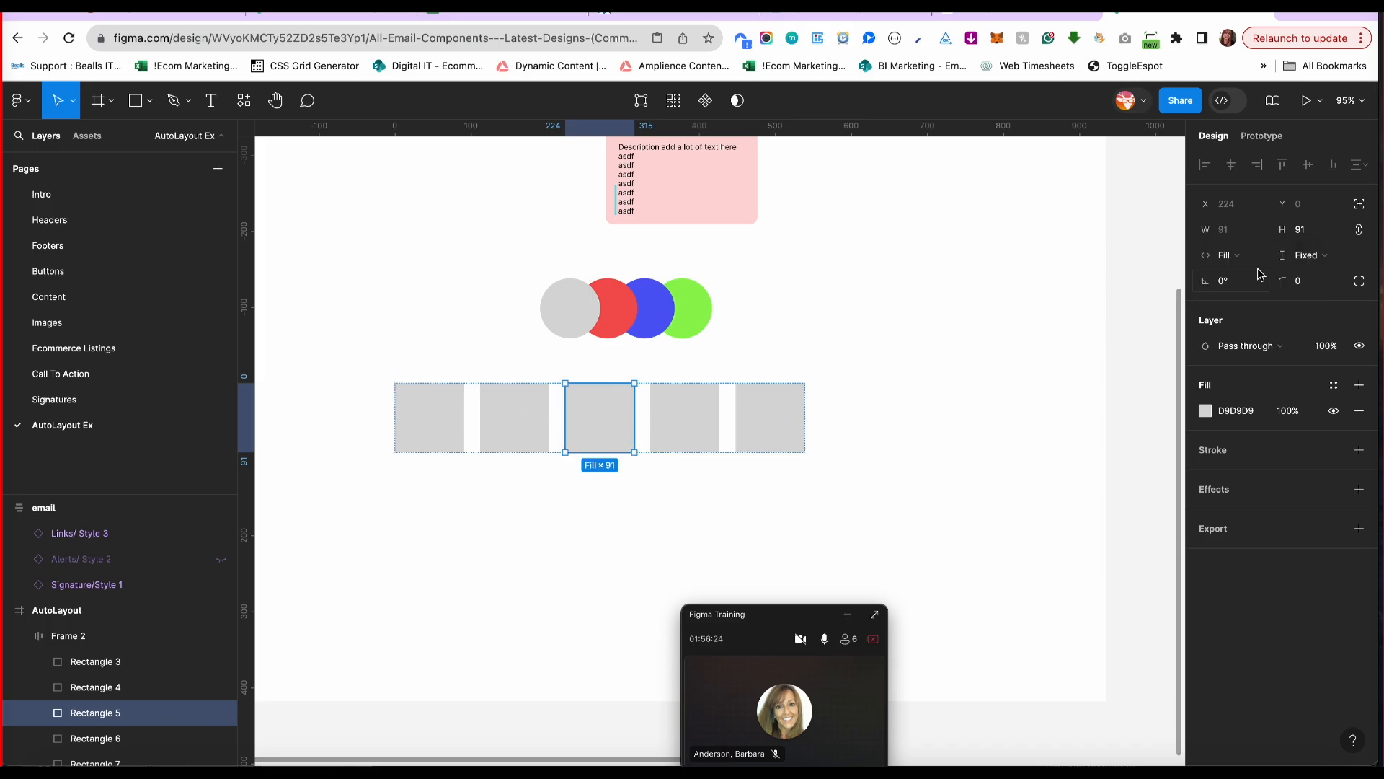
left_click(81, 641)
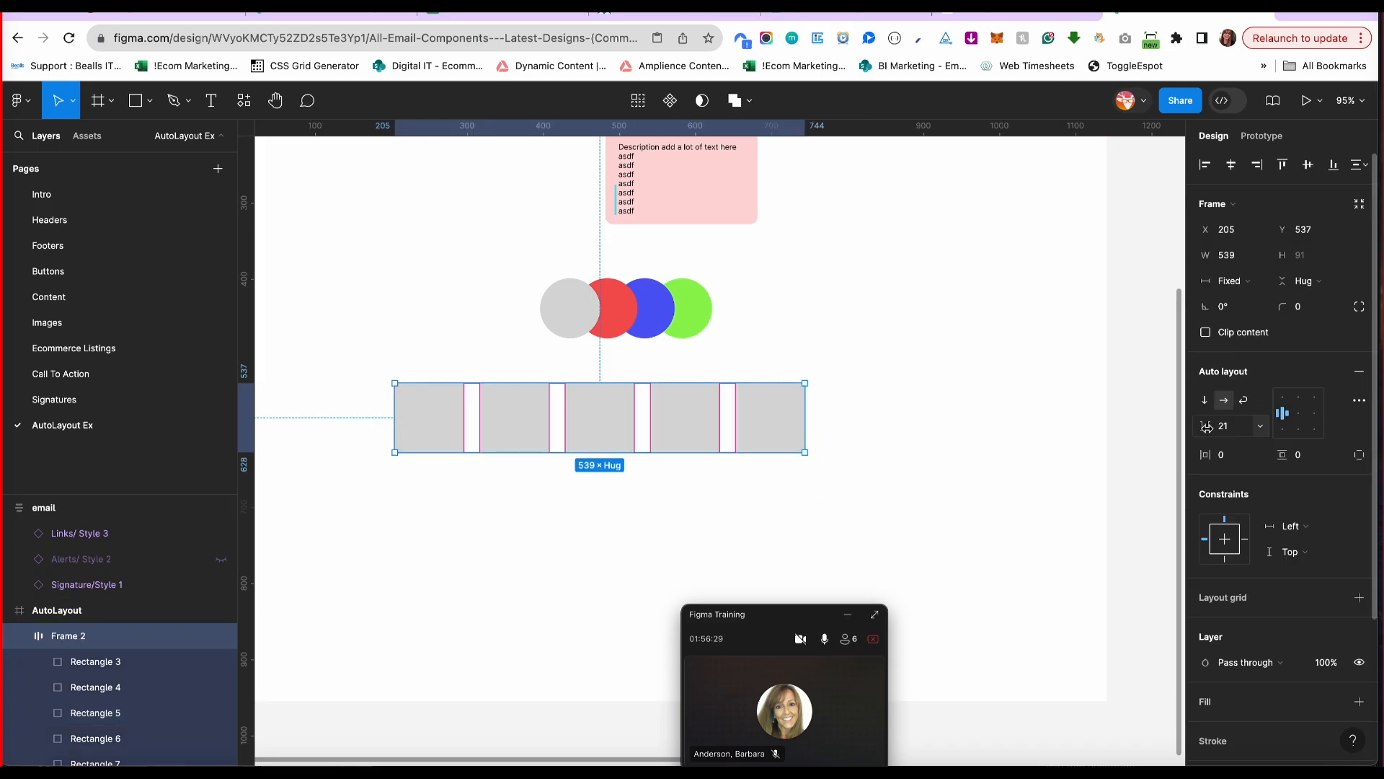
mouse_move(1204, 425)
left_mouse_down()
mouse_move(1180, 428)
mouse_move(1213, 429)
mouse_move(1186, 428)
mouse_move(1201, 429)
left_mouse_up()
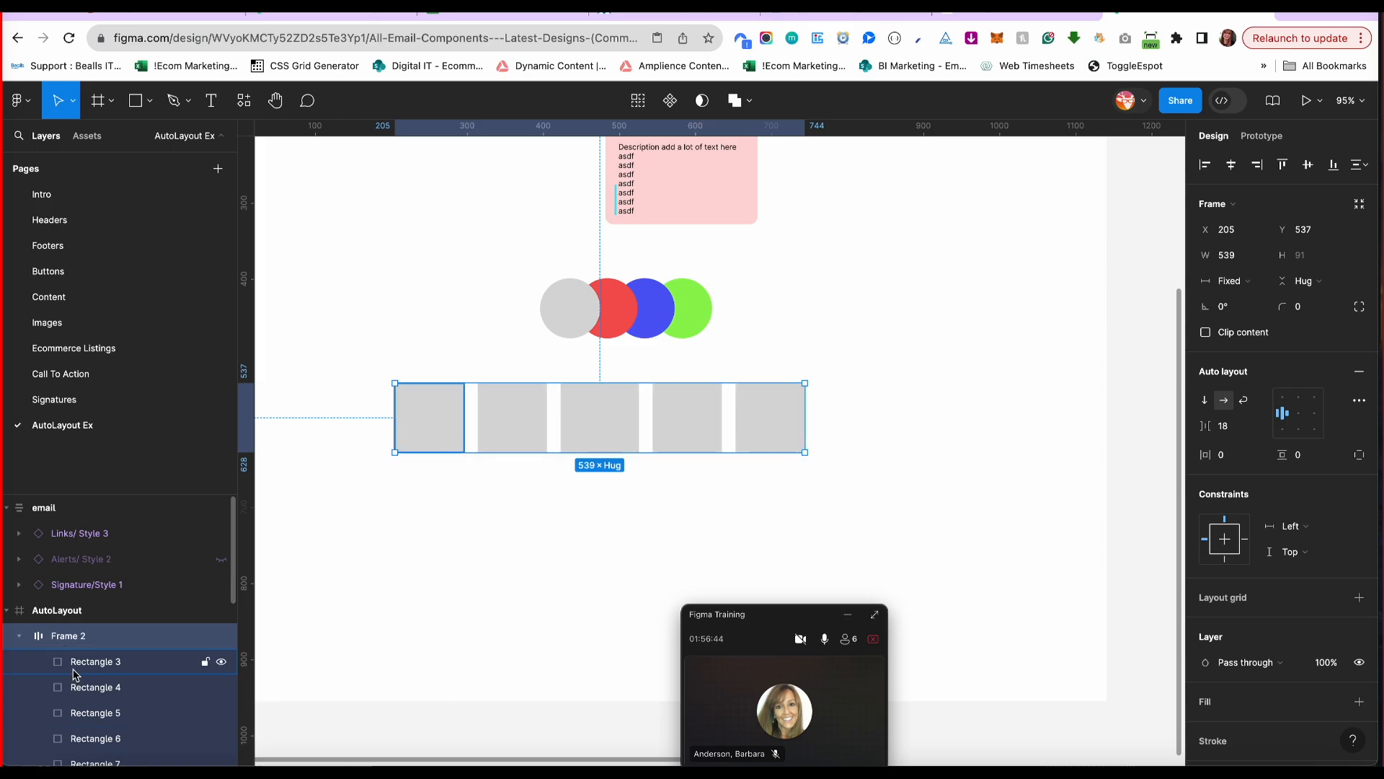
Switch the middle square, Rectangle 5, to a fixed width of 91.
left_click(93, 713)
left_click(1229, 256)
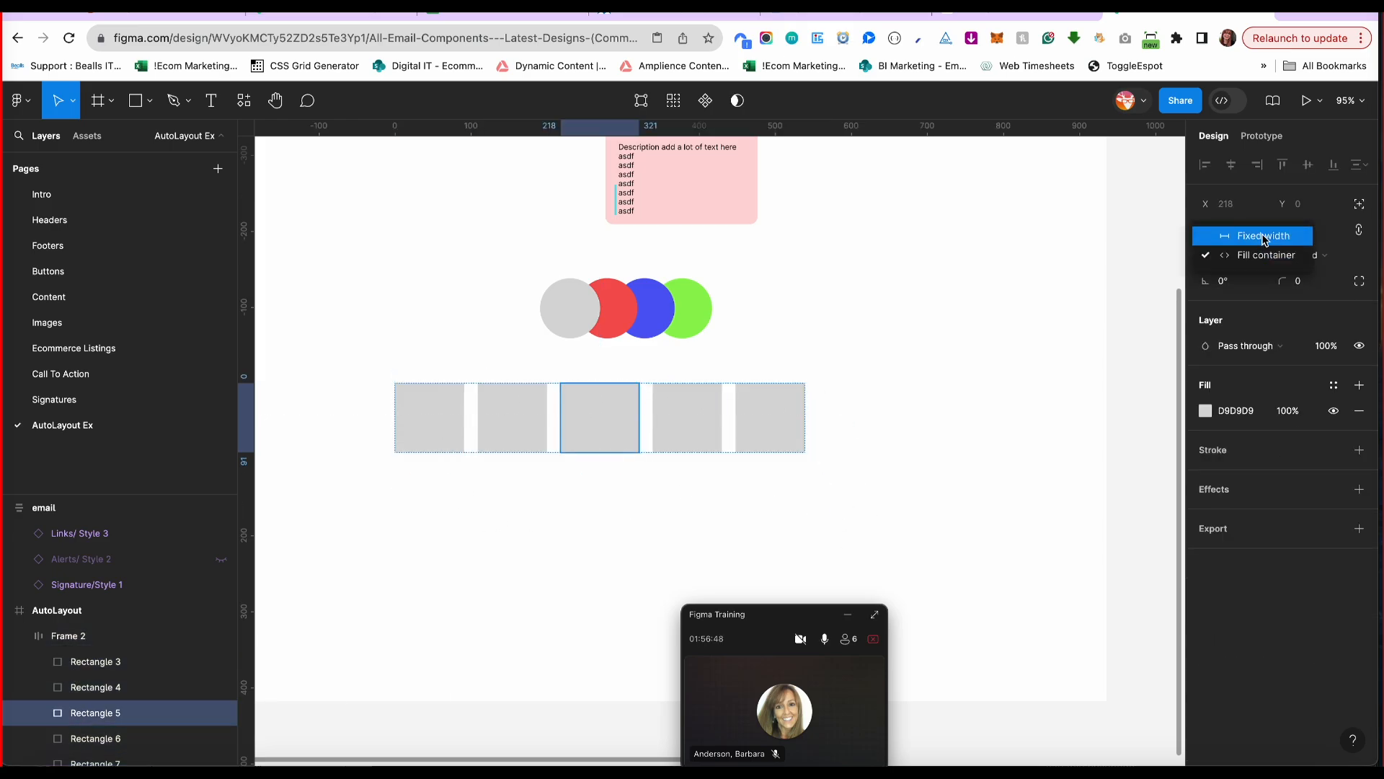
left_click(1263, 237)
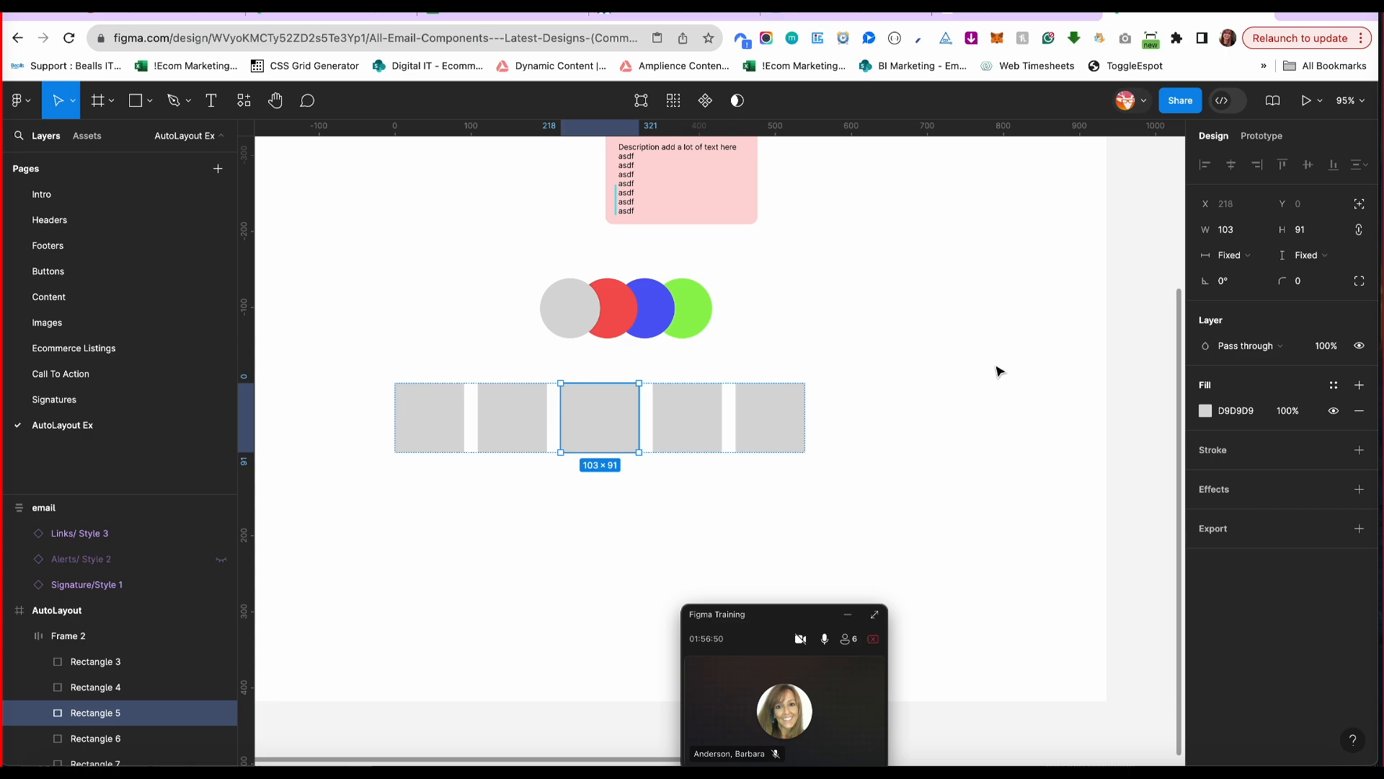
left_click(664, 431)
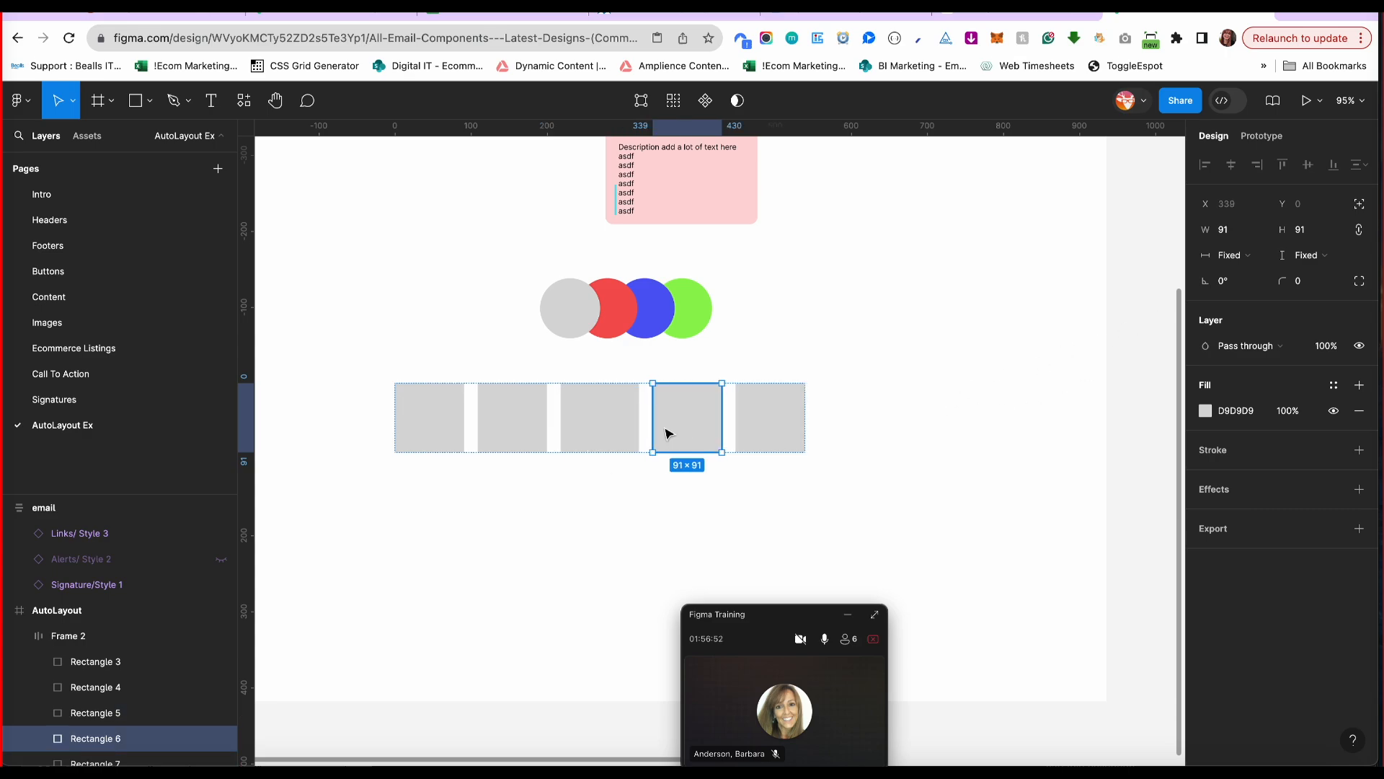
left_click(1233, 236)
left_click(600, 418)
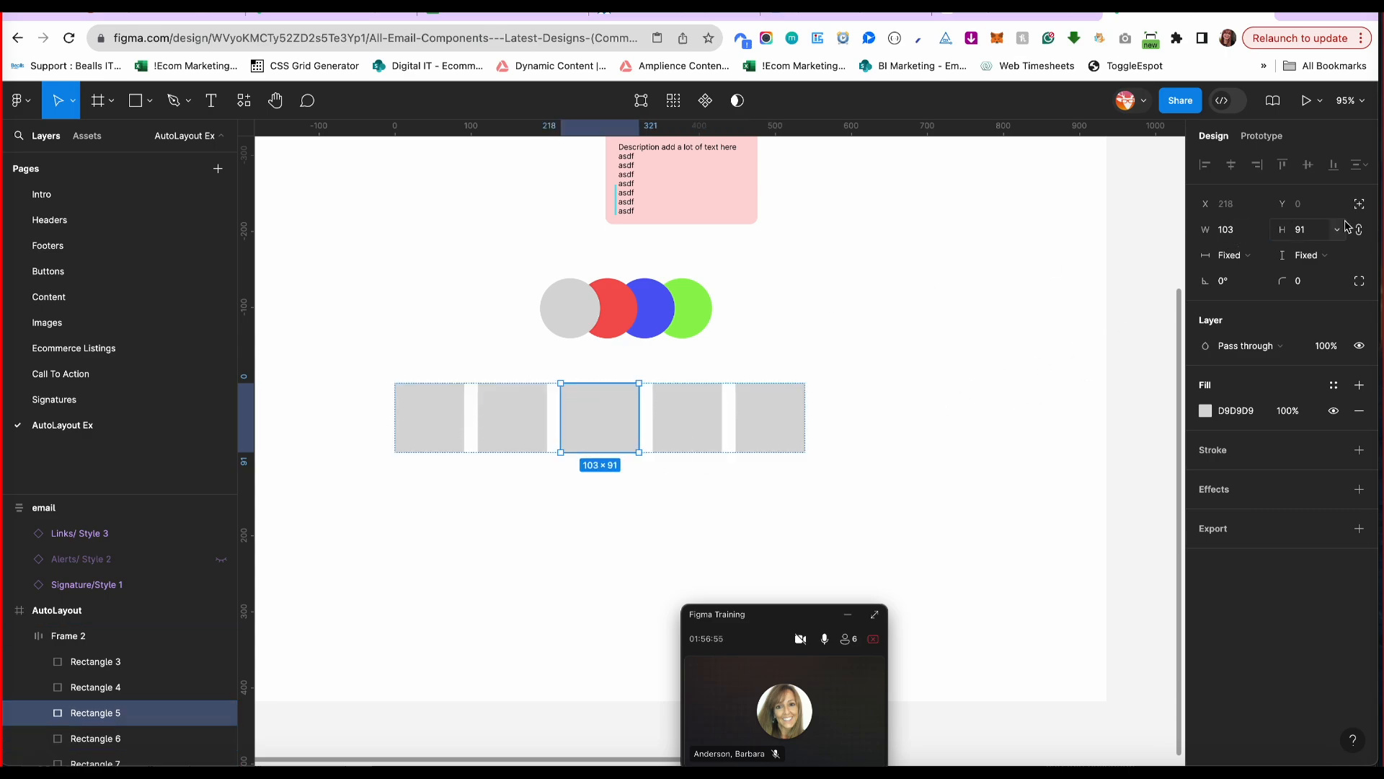
left_click(1228, 232)
type("91")
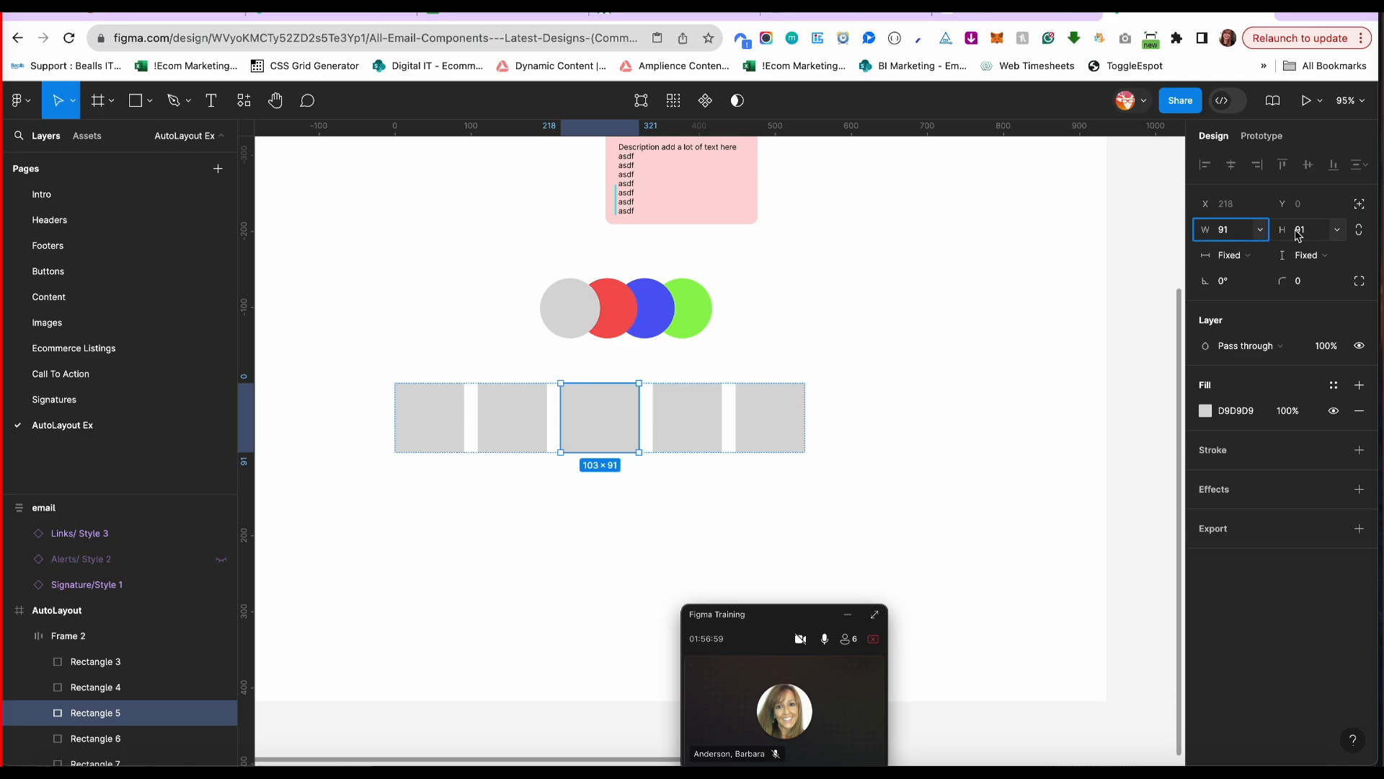
key("Tab")
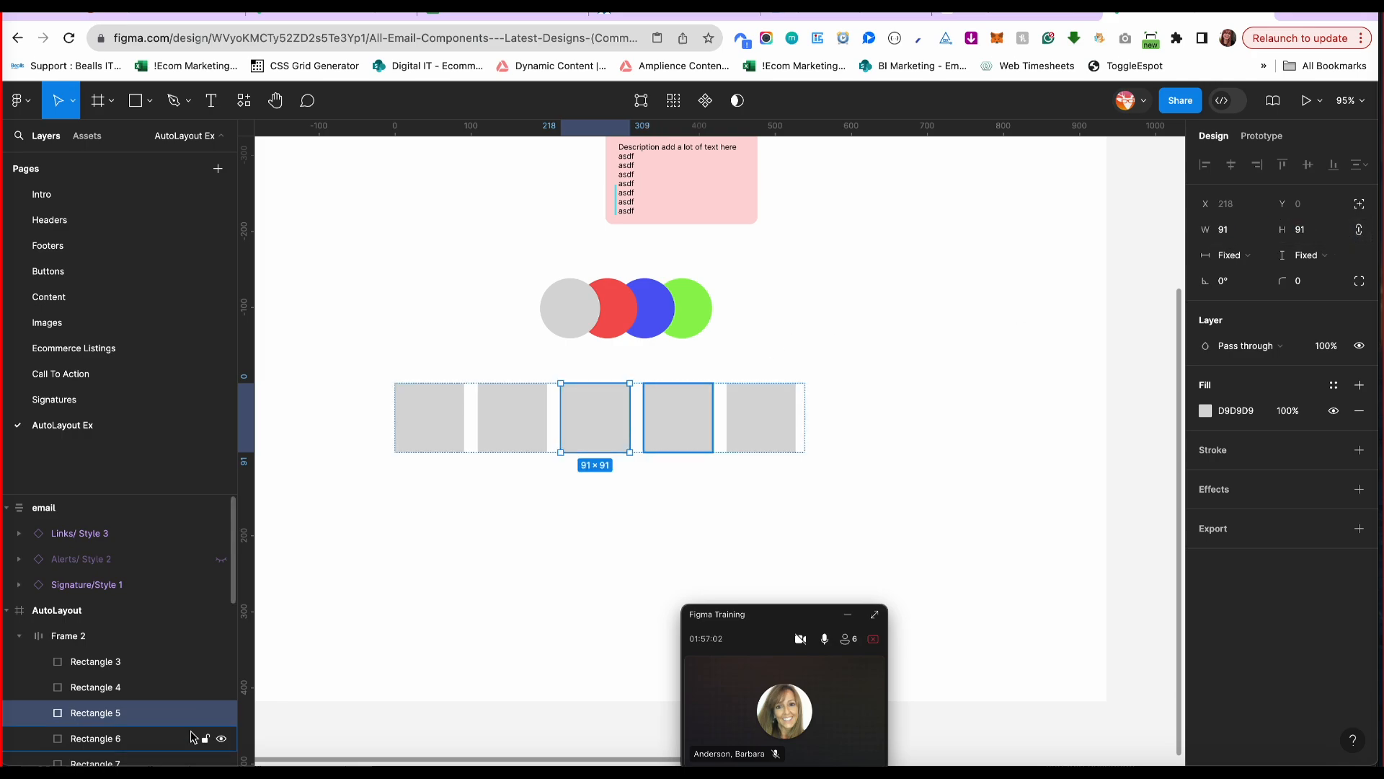
Duplicate the first square, Rectangle 3, twice inside Frame 2.
left_click(108, 665)
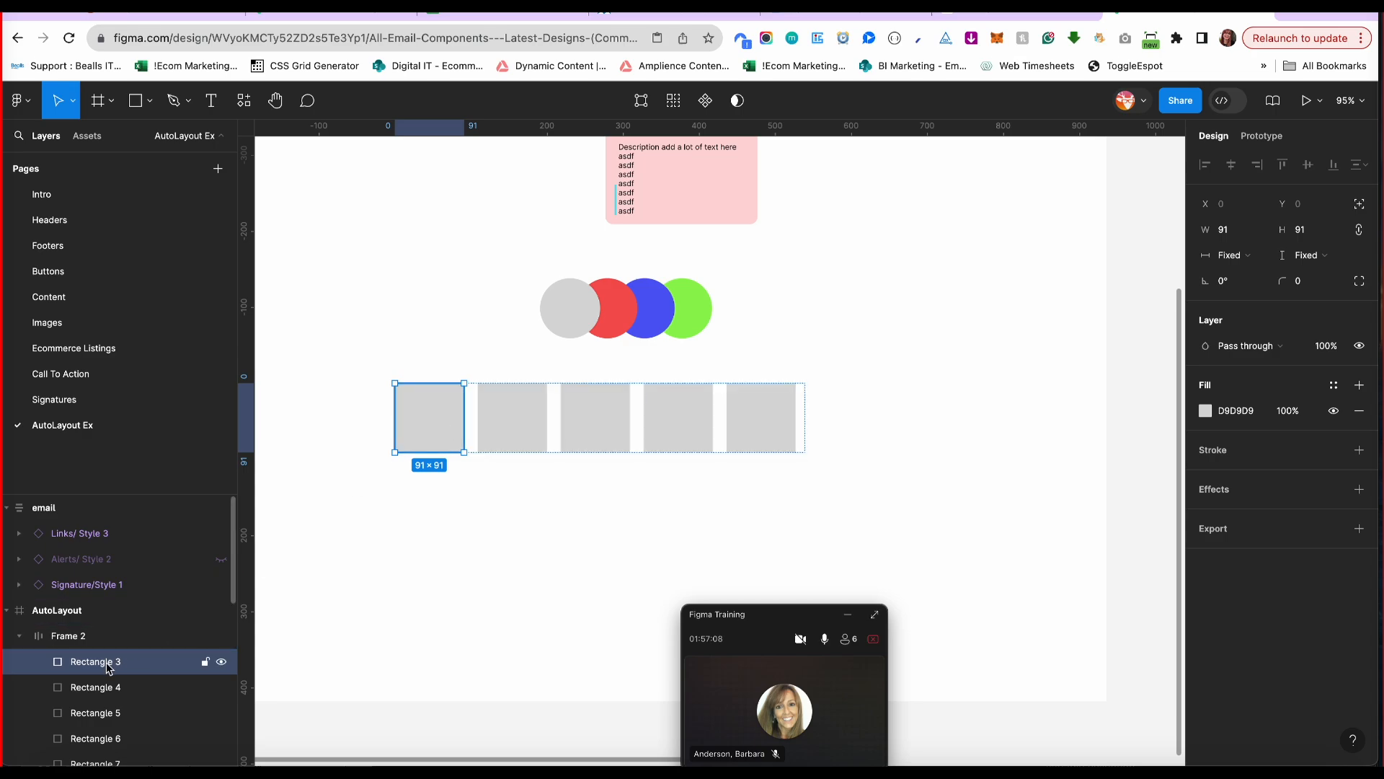
key("super+d")
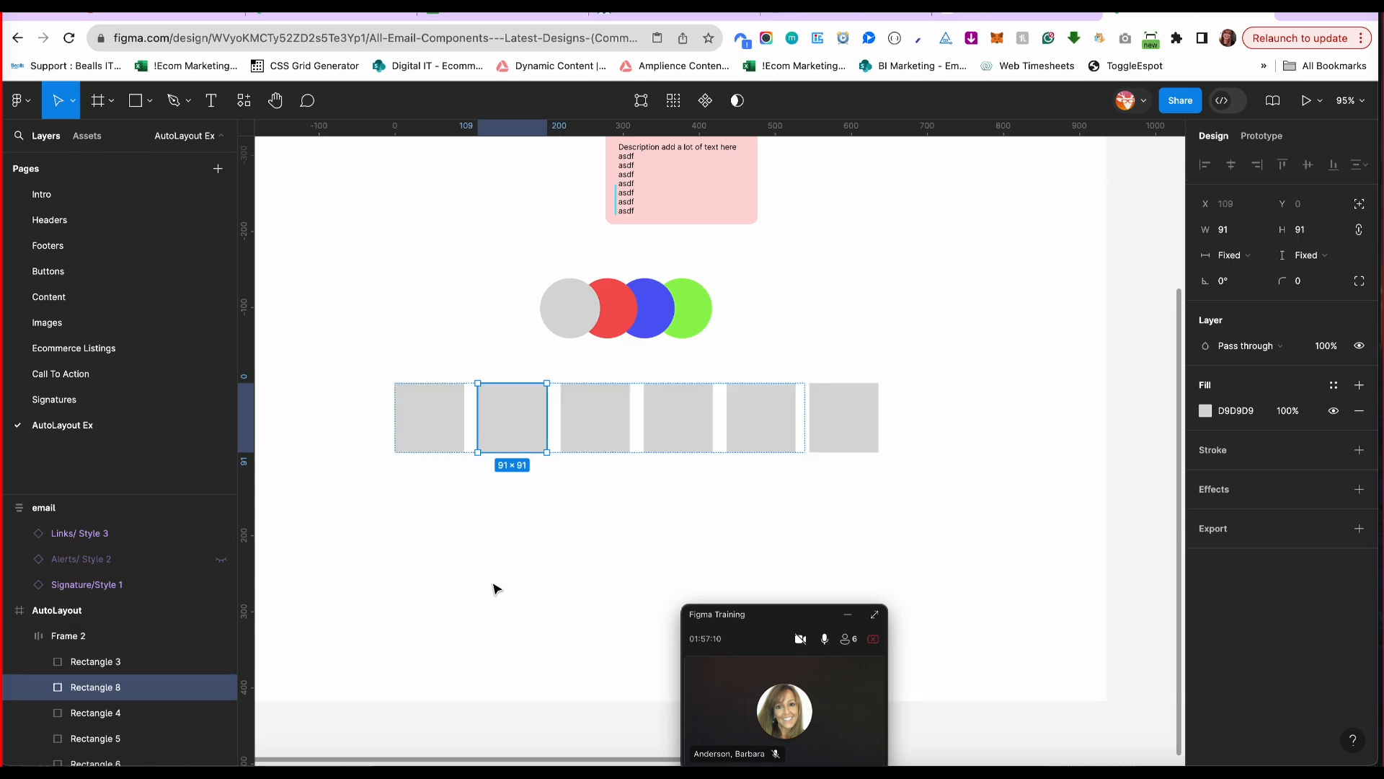
key("super+d")
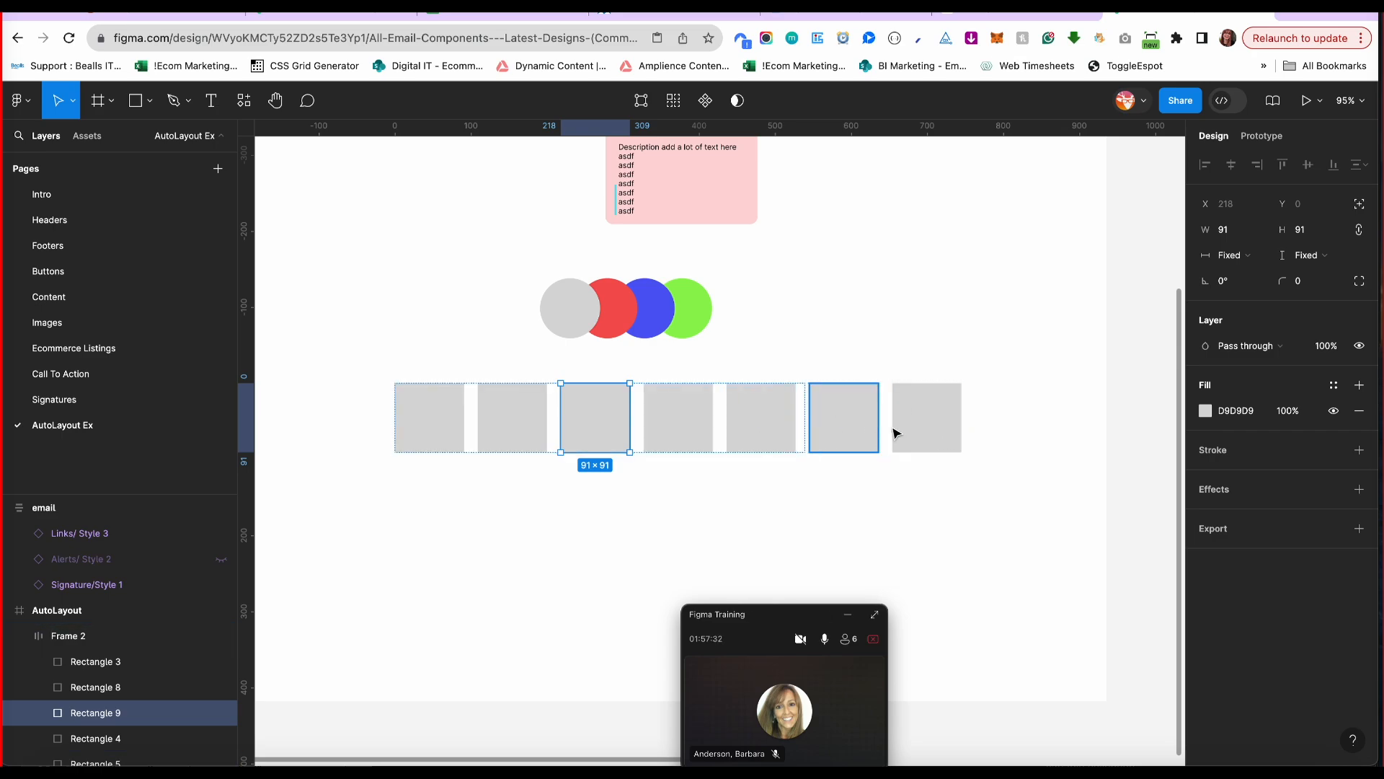
Try Hug contents for Frame 2's width and undo the change.
left_click(82, 637)
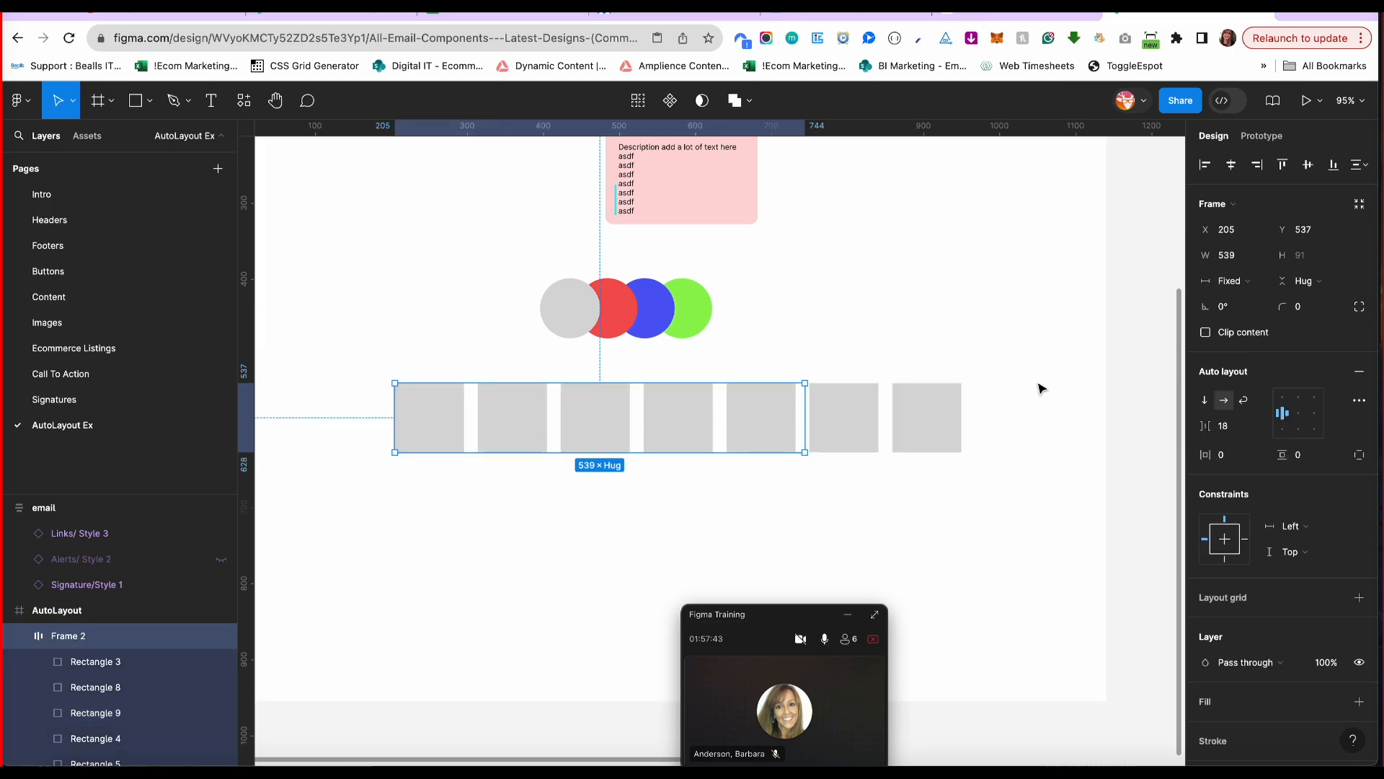
left_click(1260, 288)
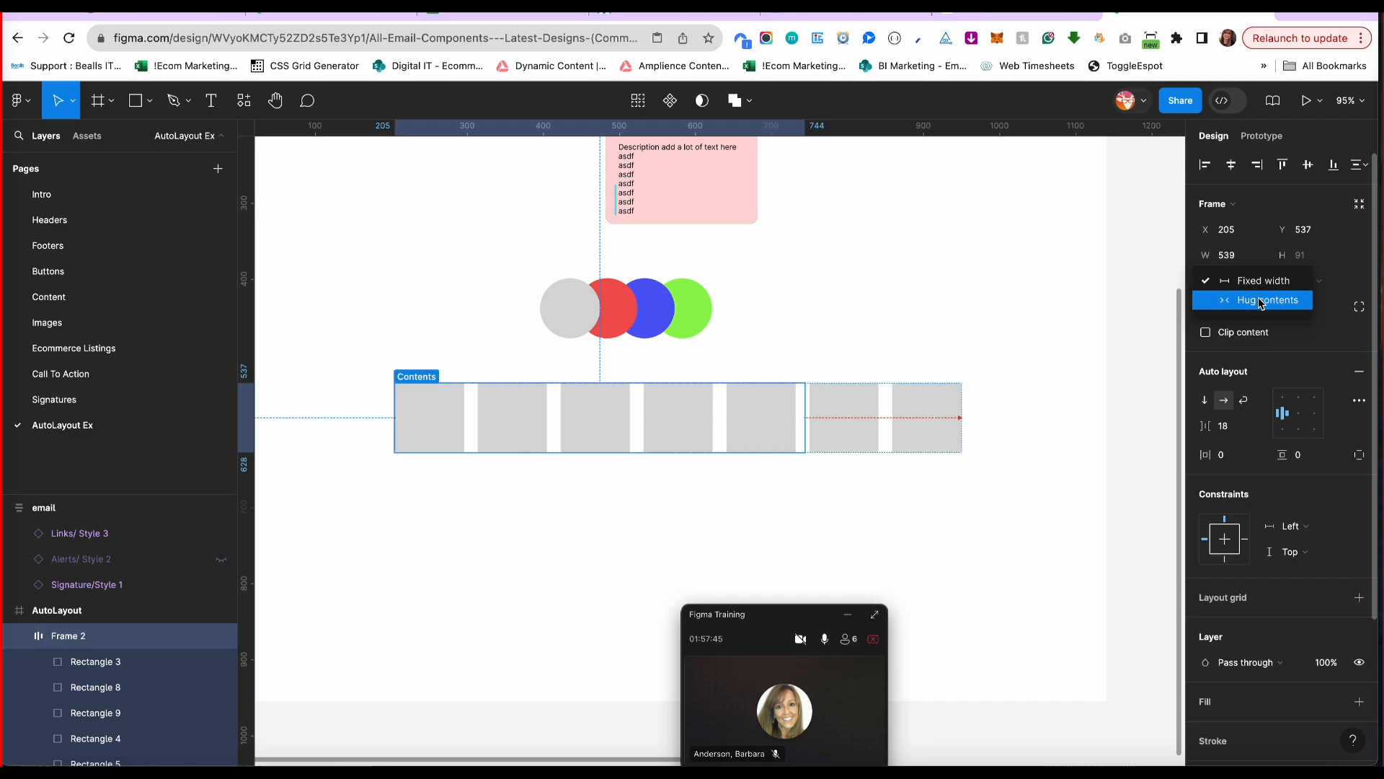
left_click(1247, 298)
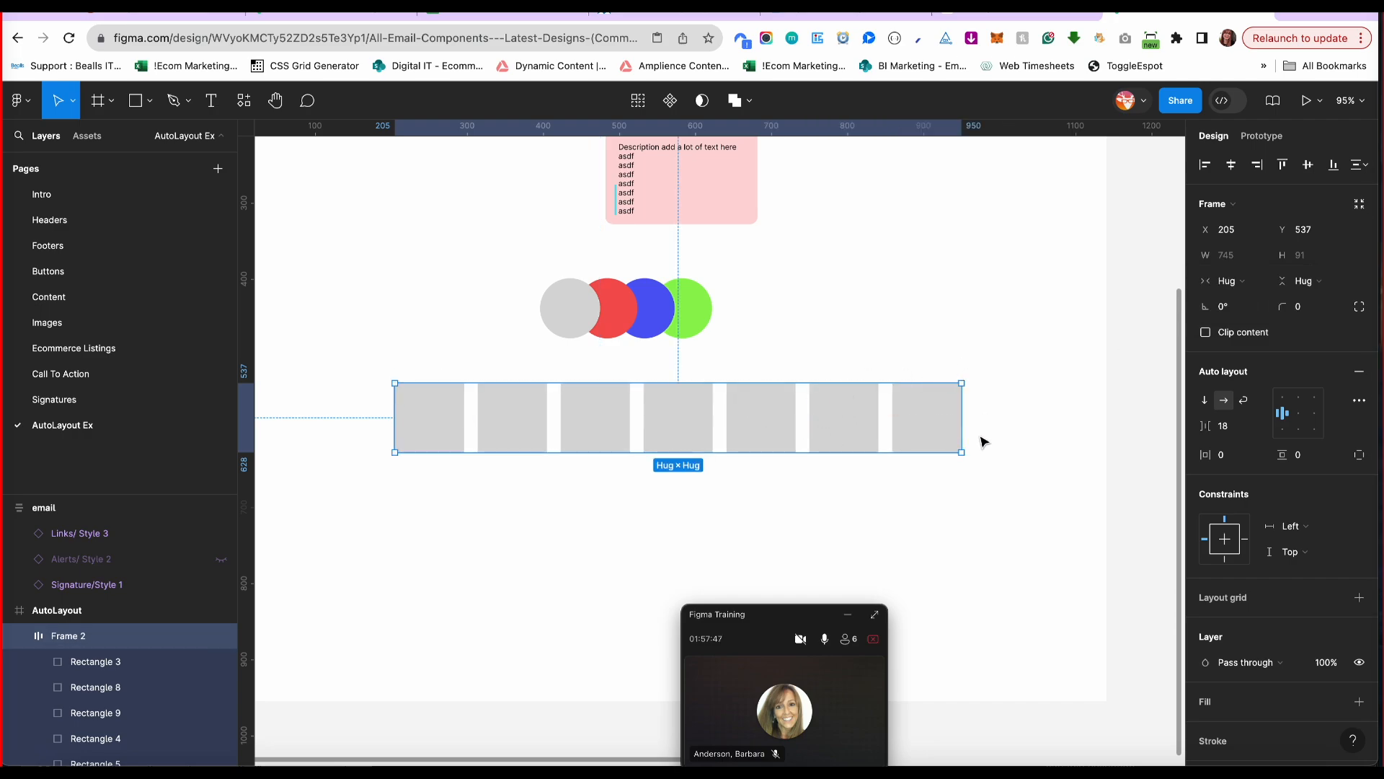
key("ctrl+z")
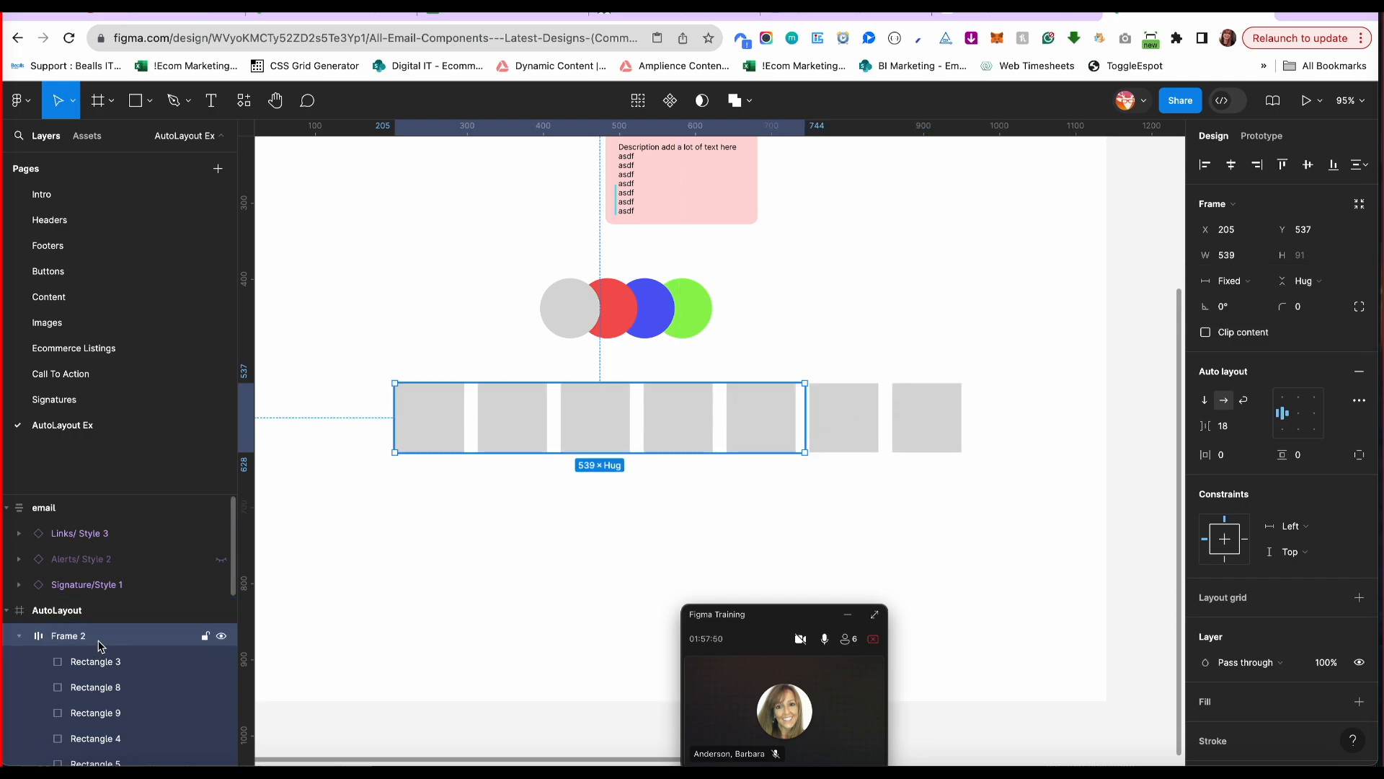
scroll(1200, 591, "down", 1)
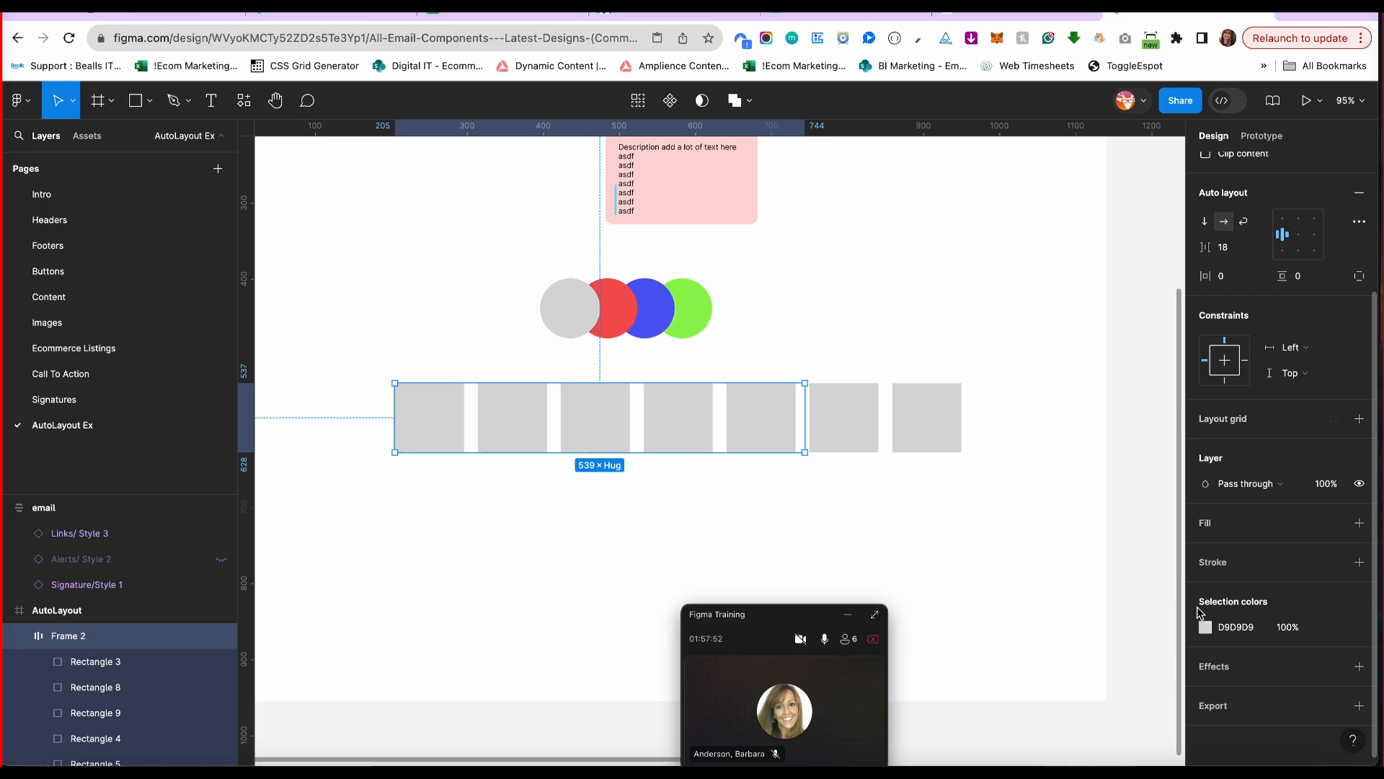
left_click(1205, 626)
left_click(1112, 381)
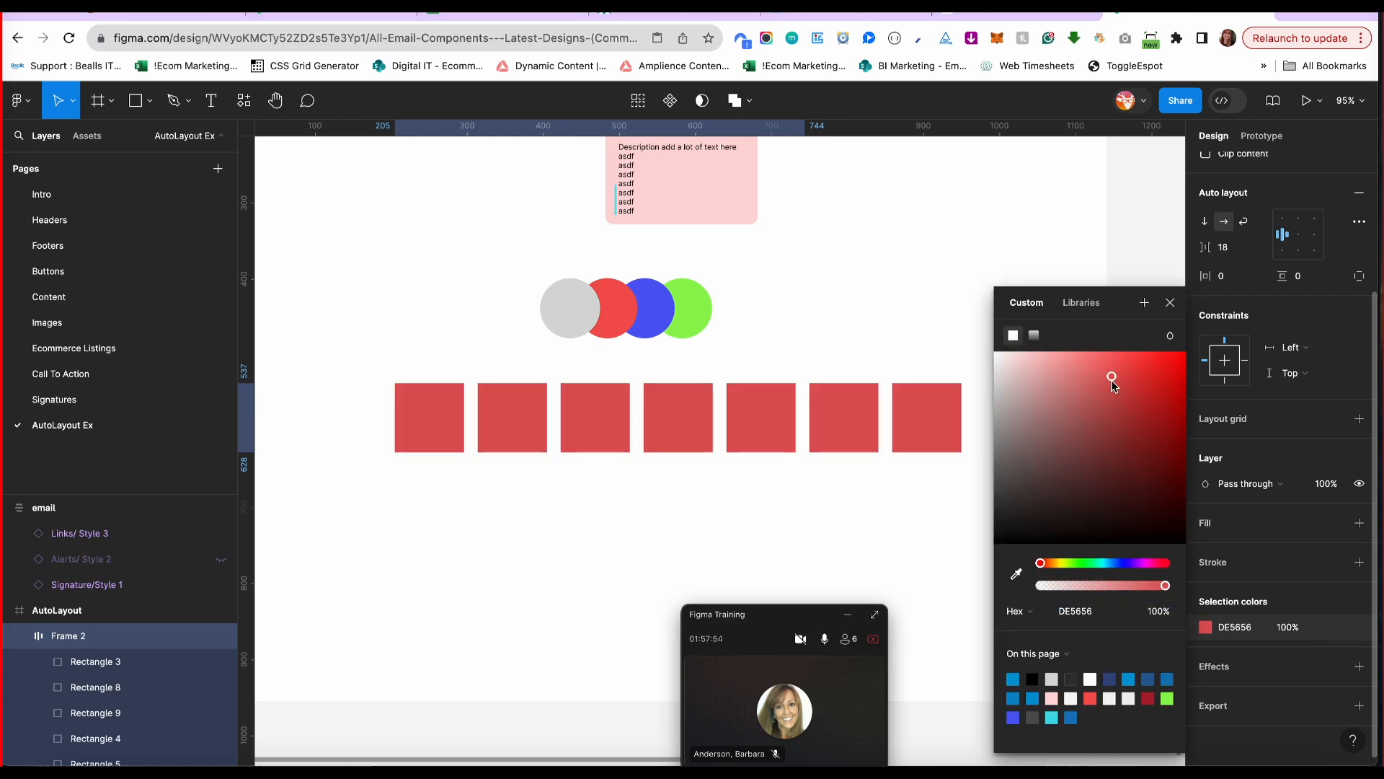
key("super+z")
left_click(1170, 303)
Add a red fill, E95353, to the Frame 2 container itself.
left_click(78, 635)
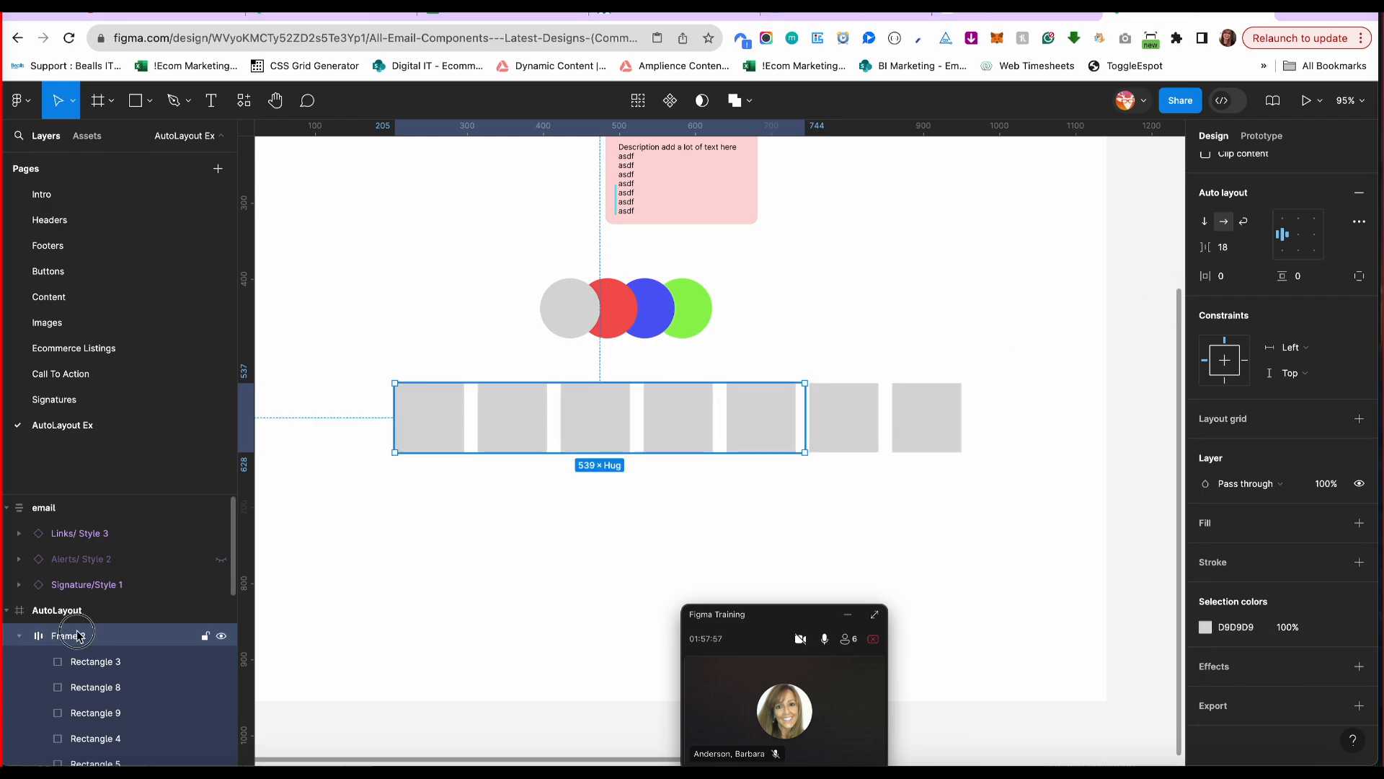
left_click(1359, 523)
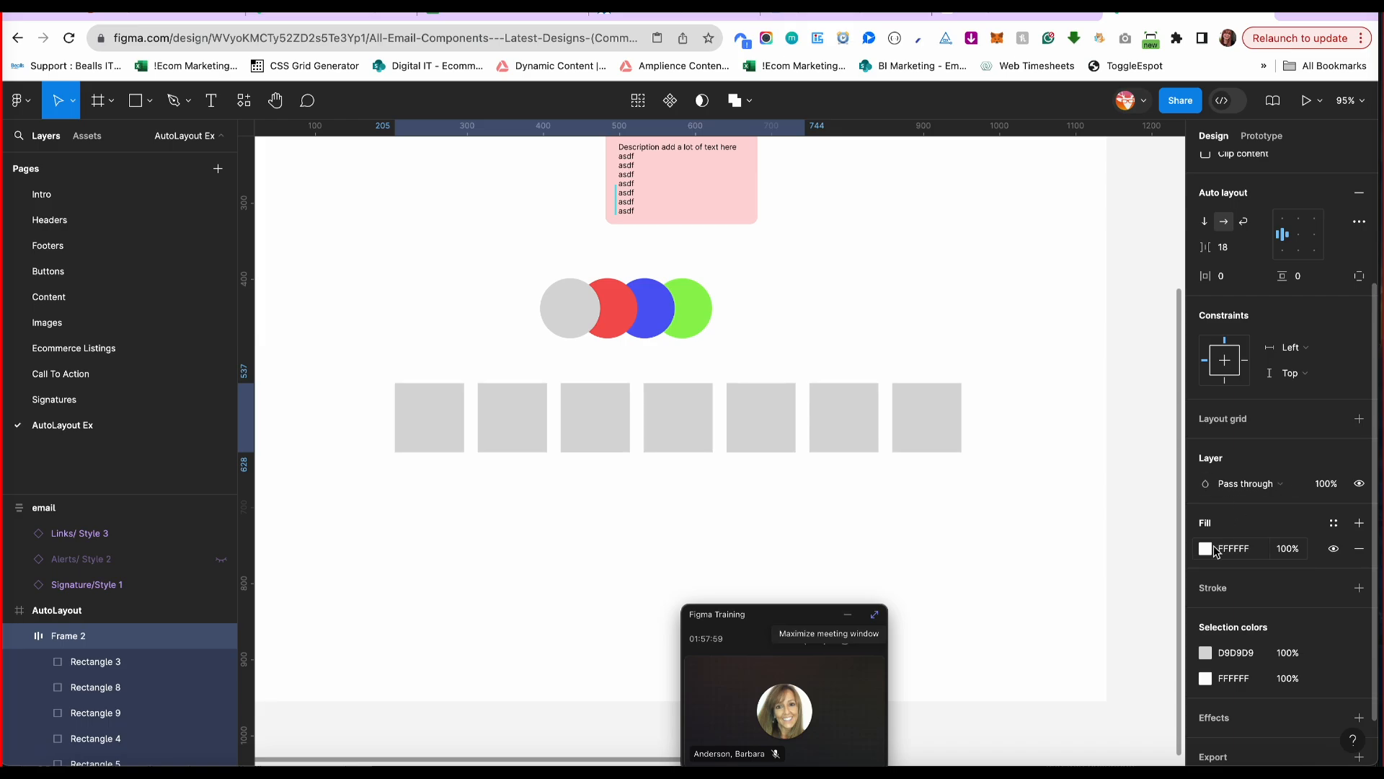
left_click(1205, 548)
left_click(1118, 371)
left_click(1267, 327)
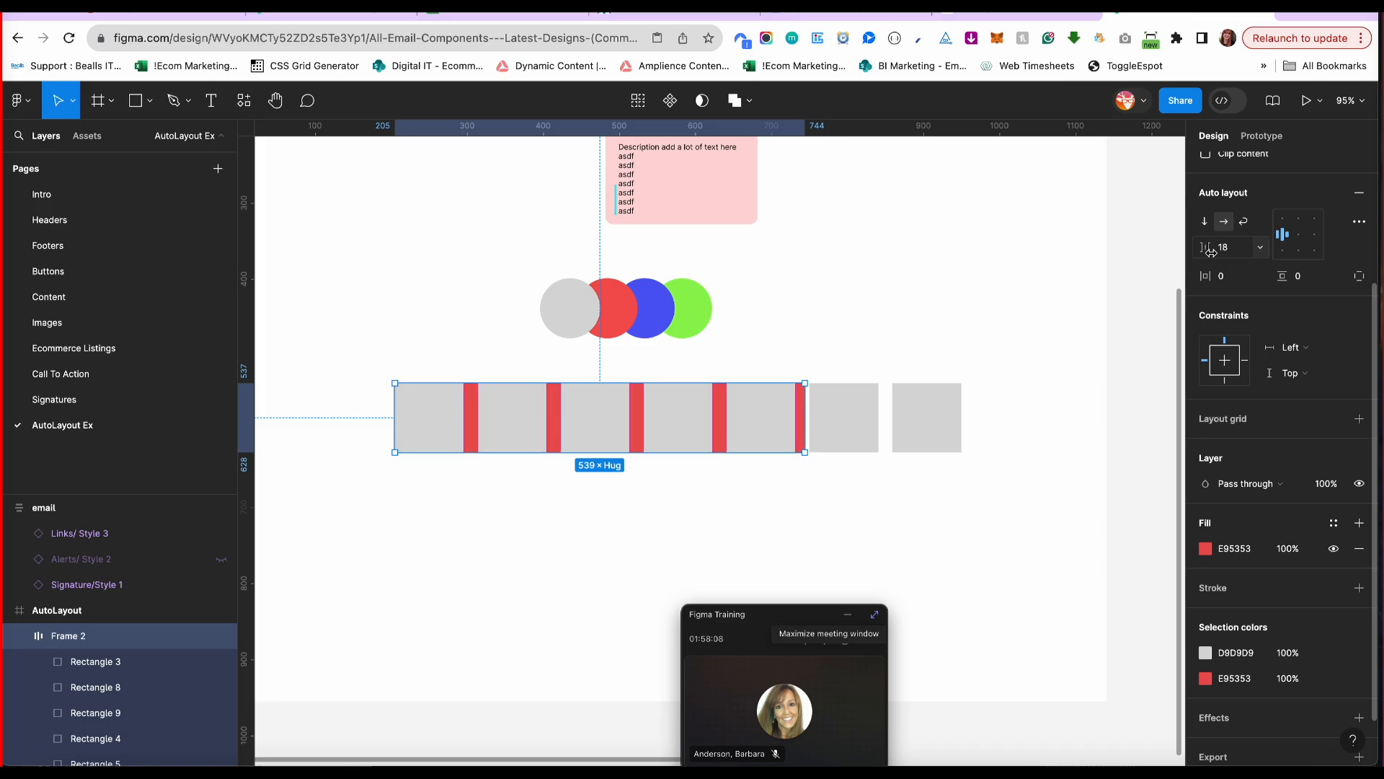
Set Frame 2's horizontal padding to 10.
left_click(1224, 278)
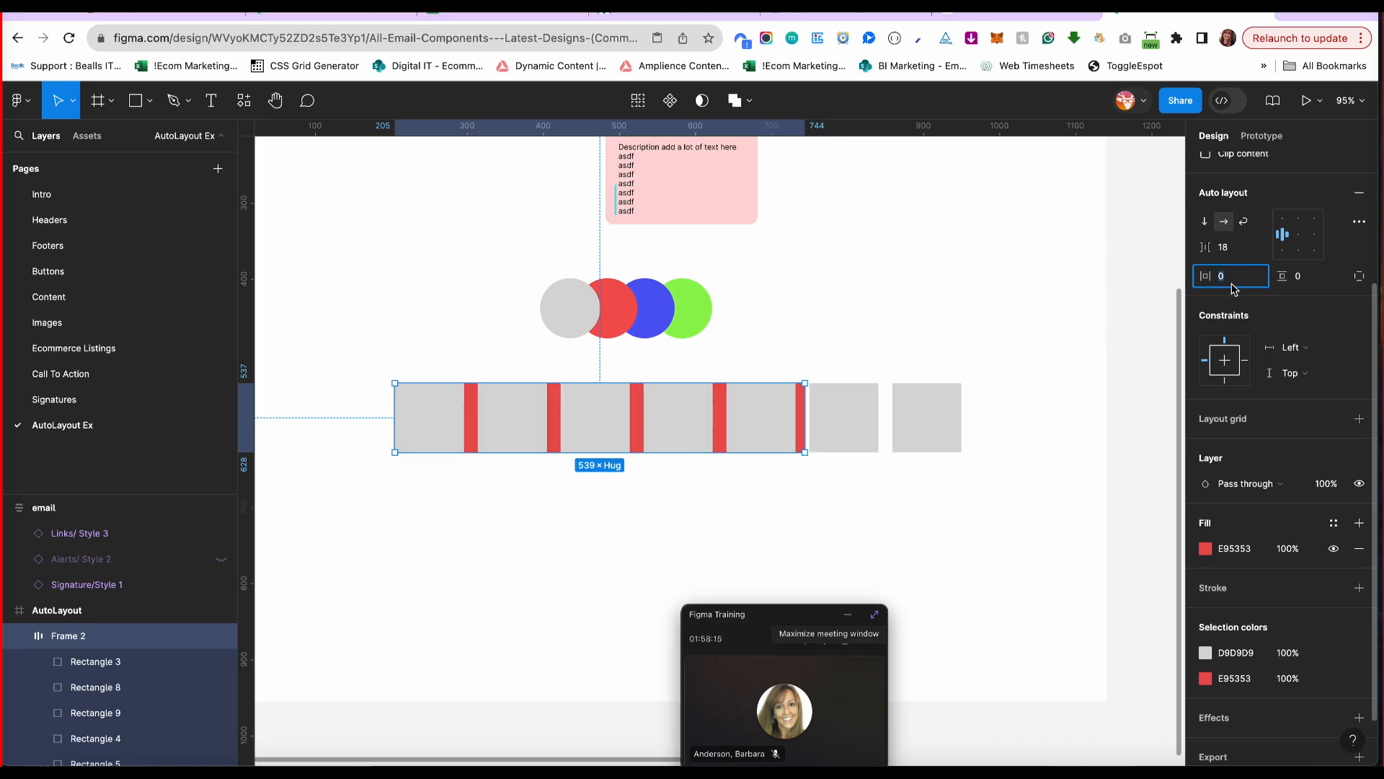
type("10")
key("Return")
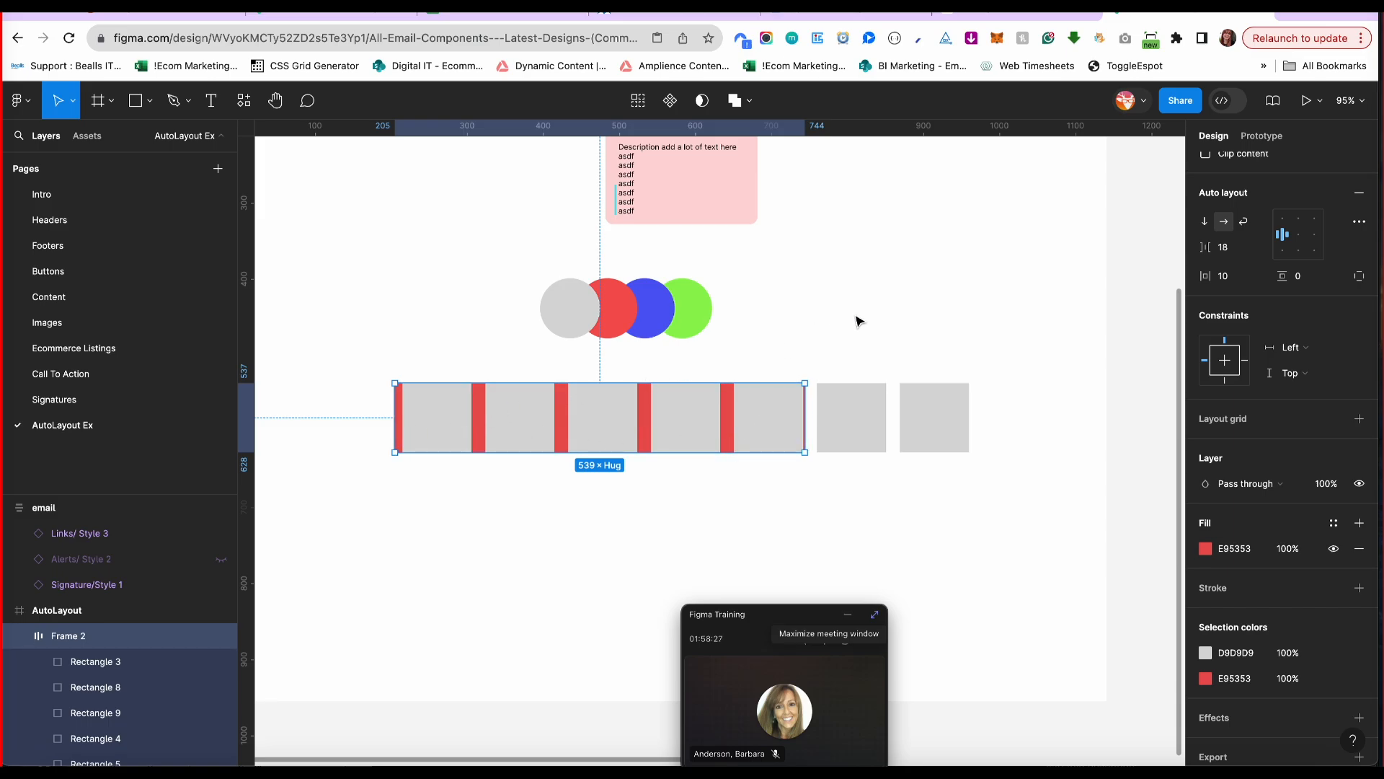
Turn on Clip content for Frame 2 to hide the overflowing squares, and turn it off again.
left_click(85, 640)
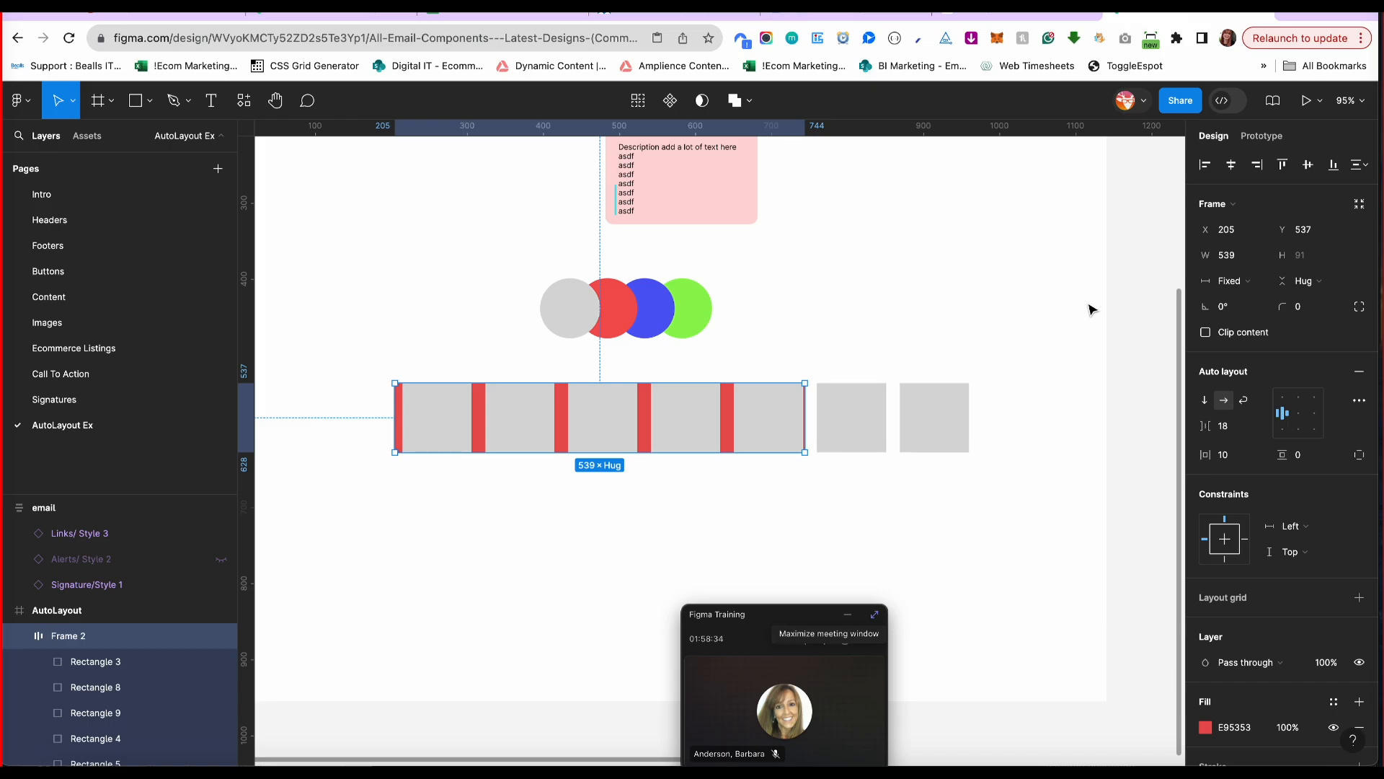
left_click(1206, 333)
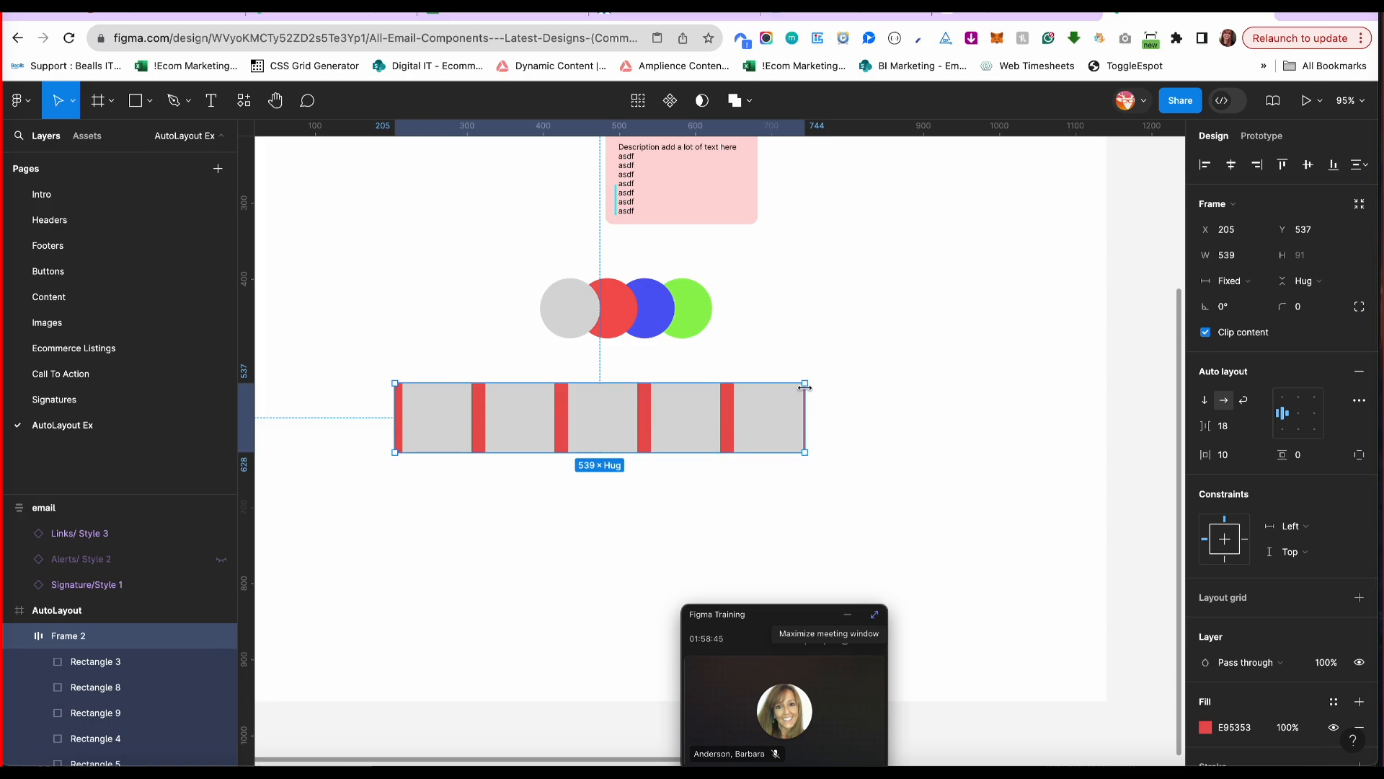
left_click(1206, 332)
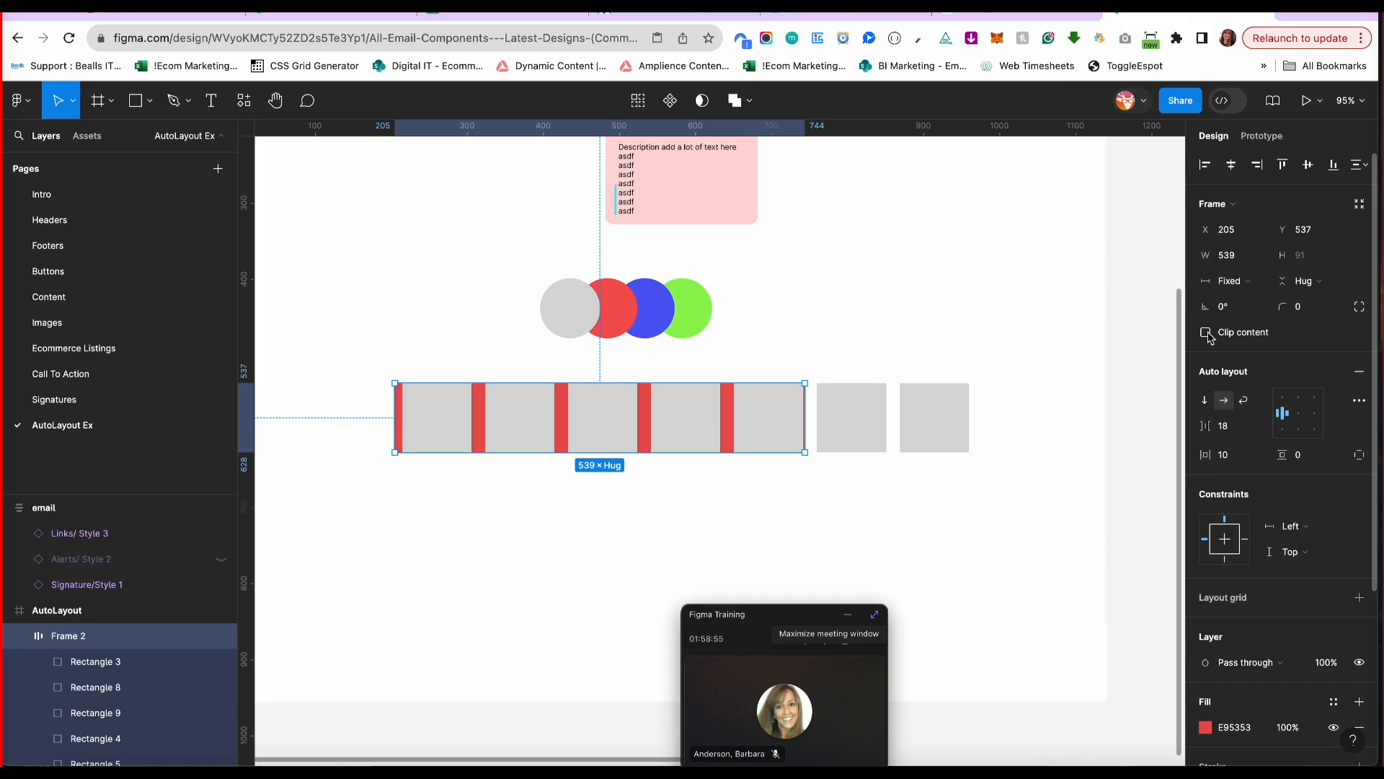
Set Frame 2's width to Hug contents and stretch its height to about 207.
left_click(1244, 287)
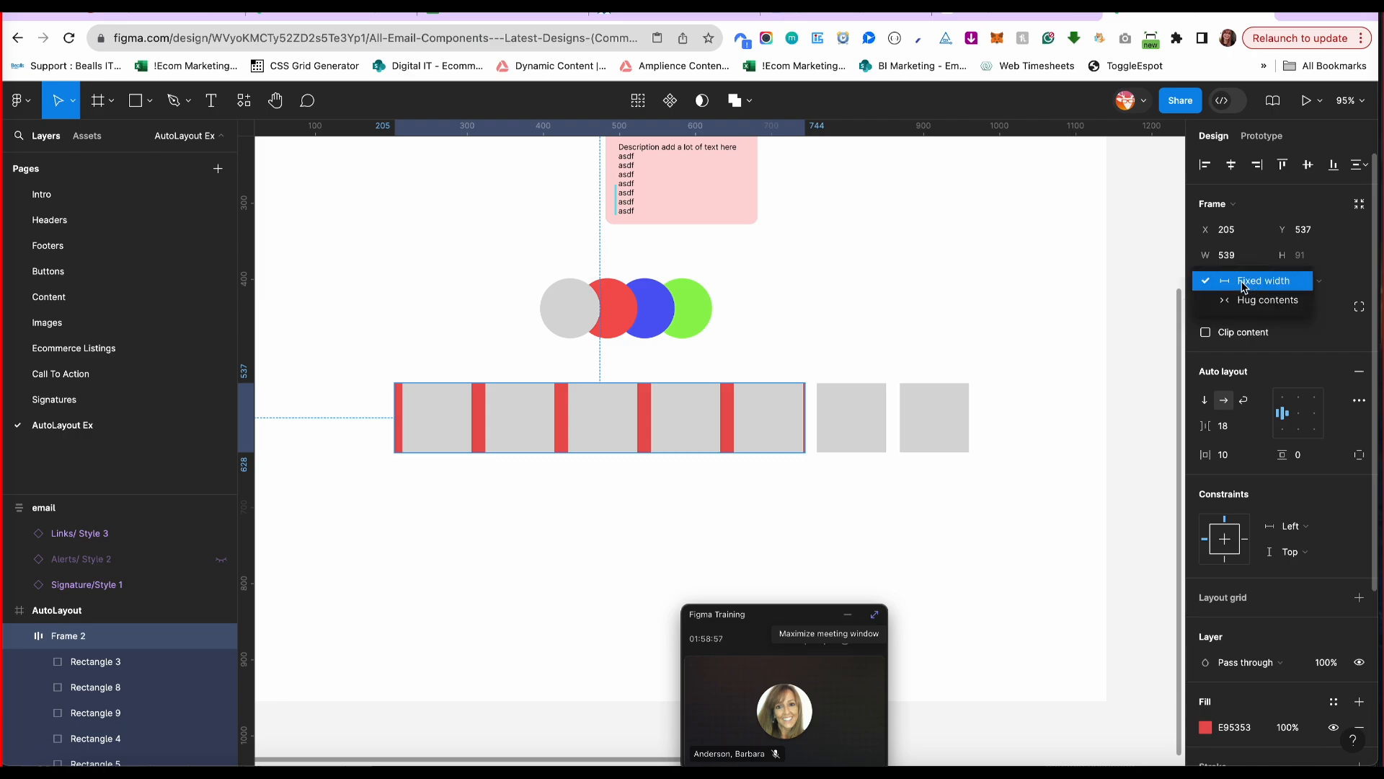
left_click(1243, 300)
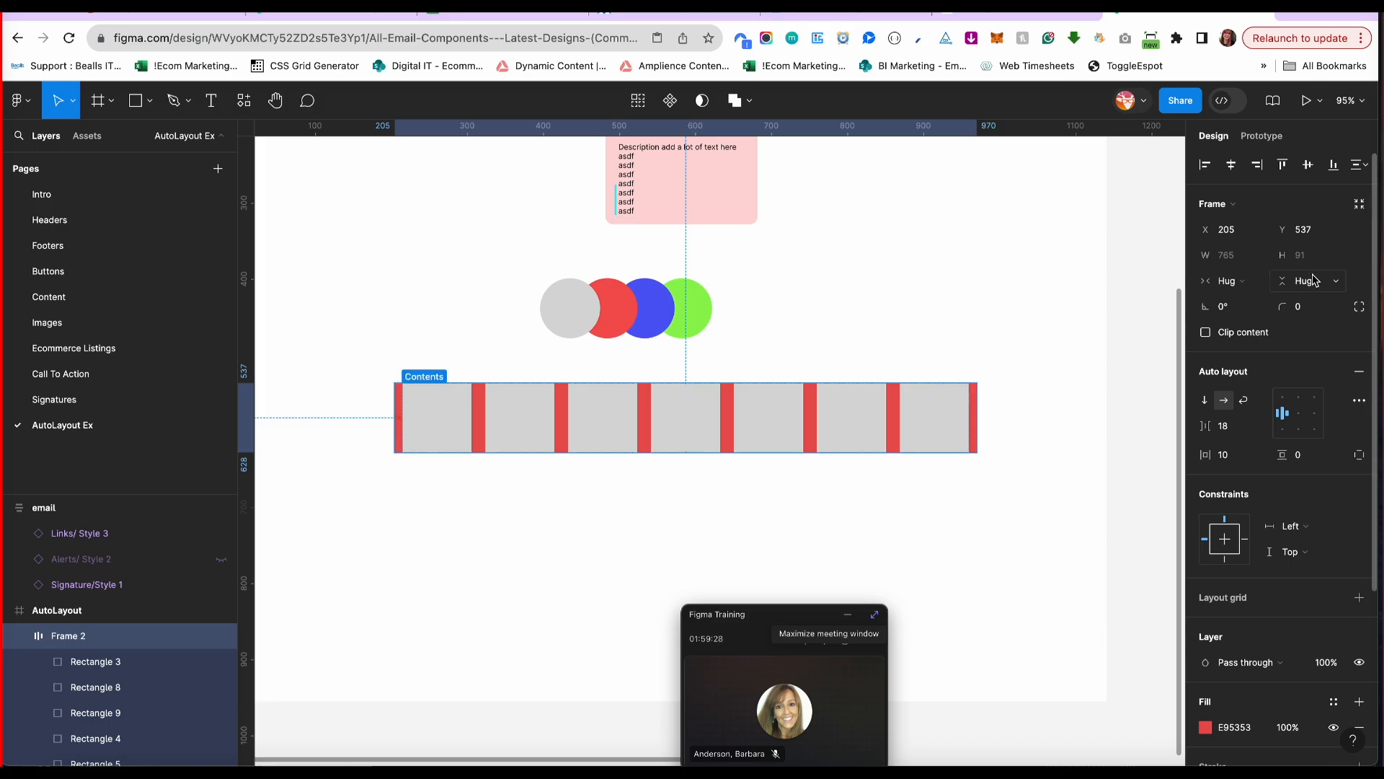
left_click_drag(936, 452, 930, 540)
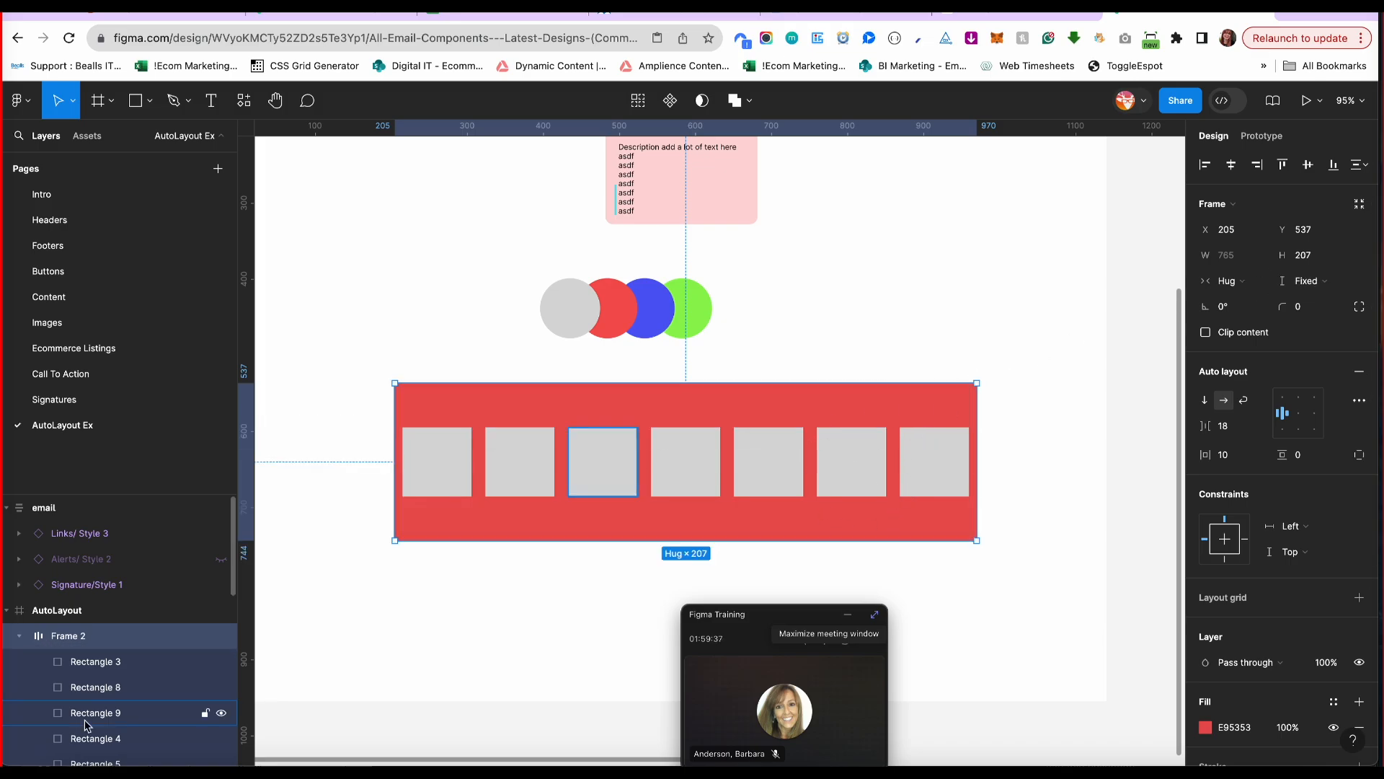
Select all seven rectangles in Frame 2 and set their height to Fill container.
left_click(110, 665)
scroll(110, 678, "down", 3)
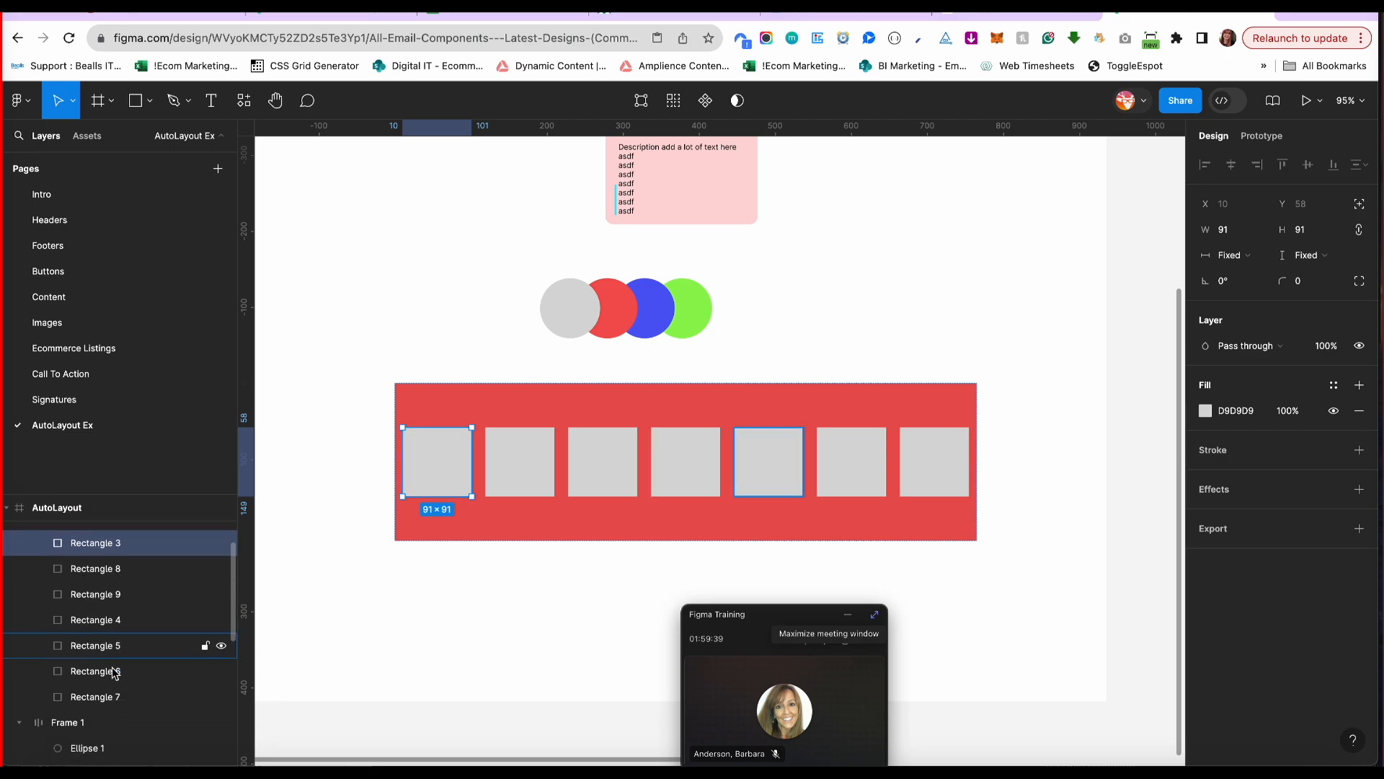
left_click(110, 694, "shift")
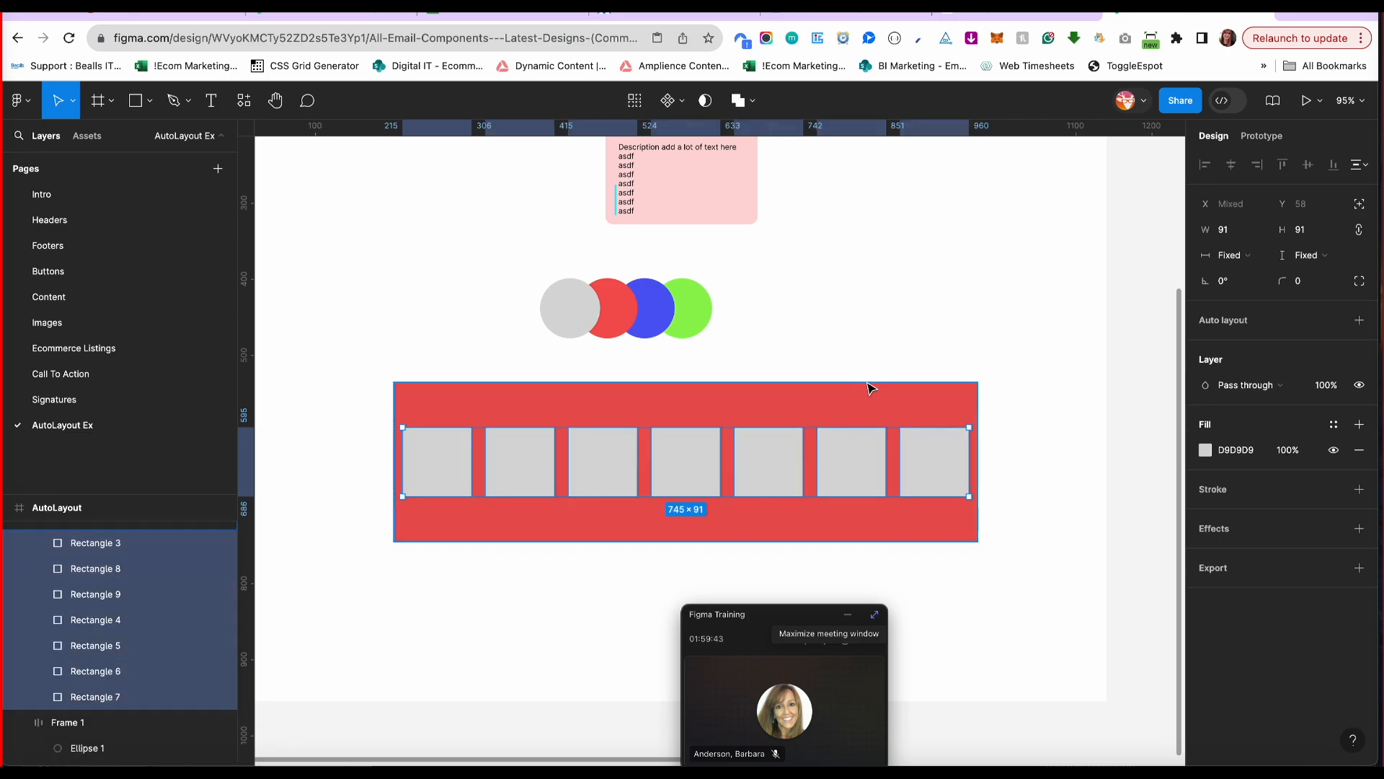
left_click(1322, 258)
left_click(1320, 279)
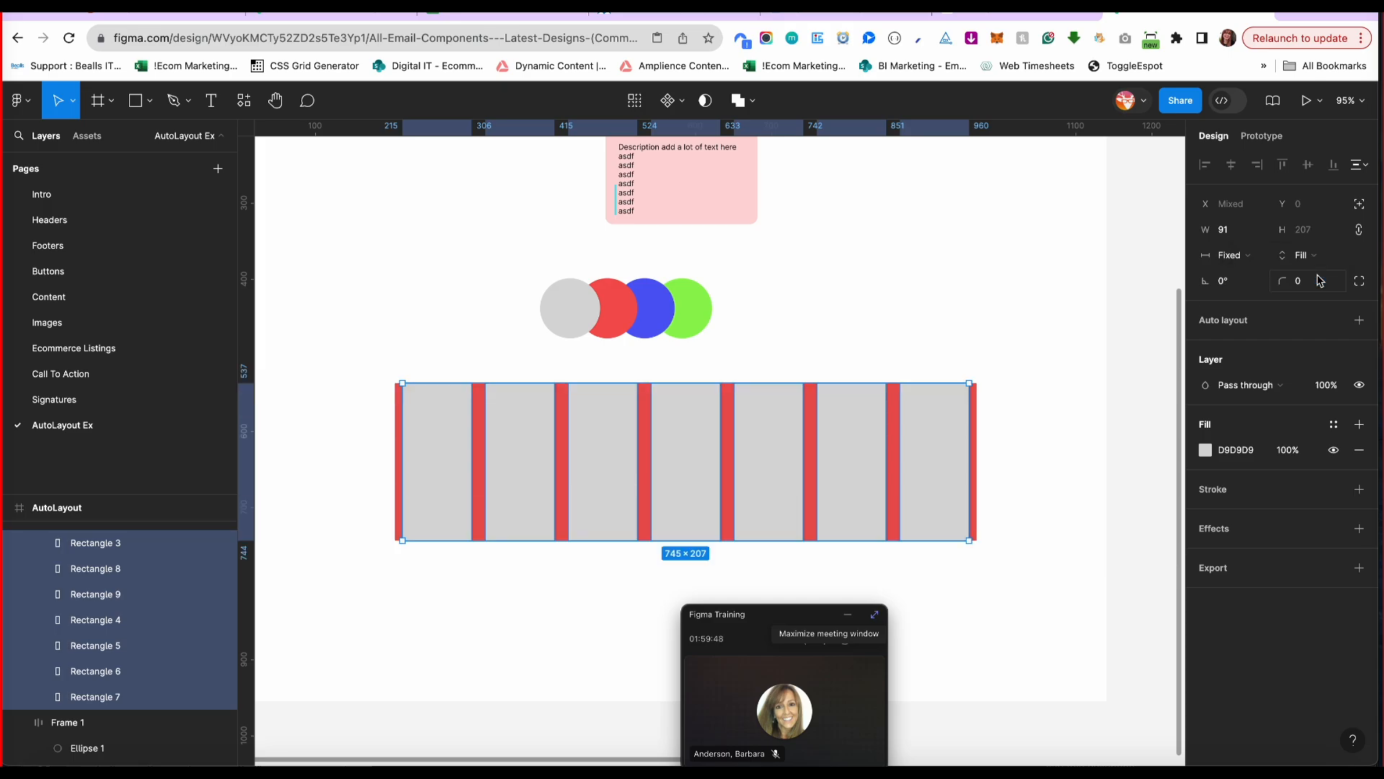
left_click(1003, 504)
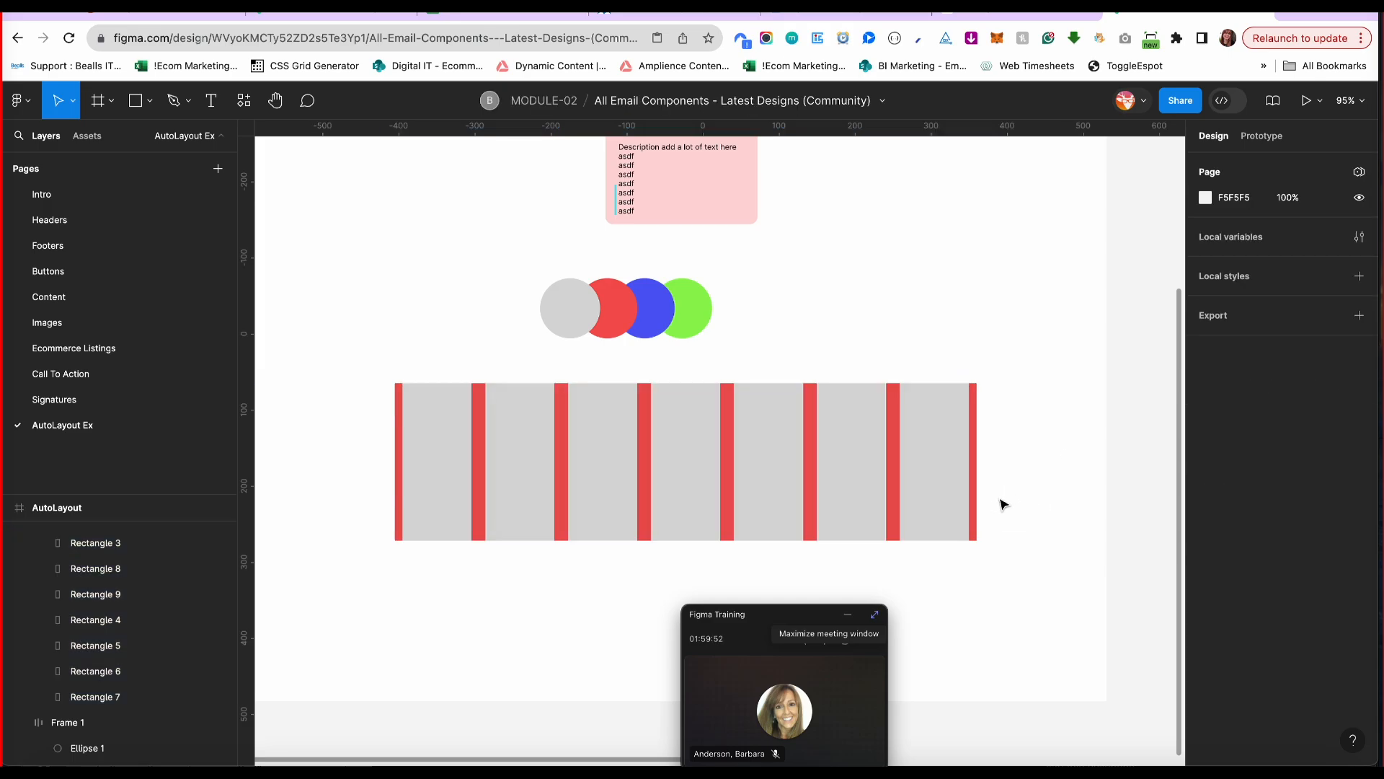
Shrink Frame 2's height to about 110, enlarge it to about 231, and set its vertical padding to 16.
left_click(977, 504)
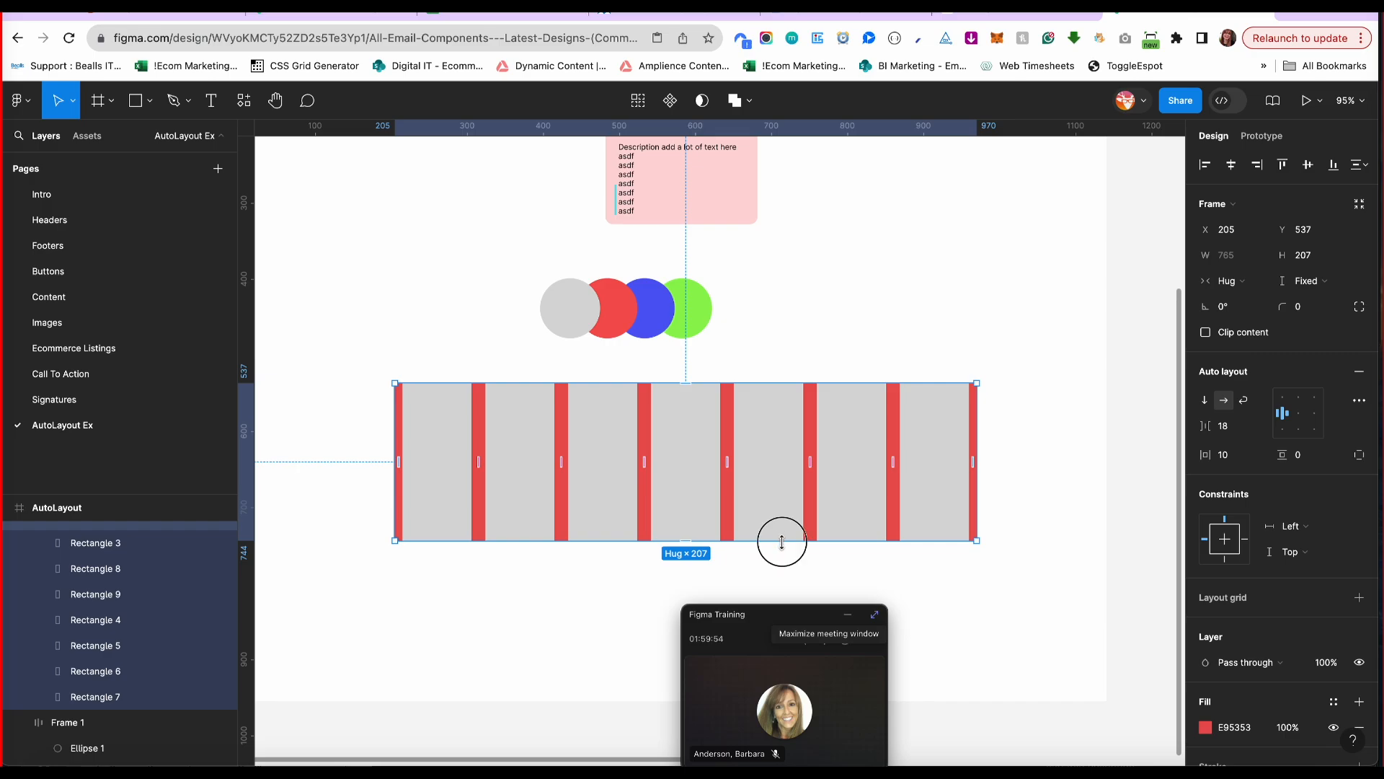
left_click_drag(782, 542, 783, 467)
scroll(124, 590, "up", 2)
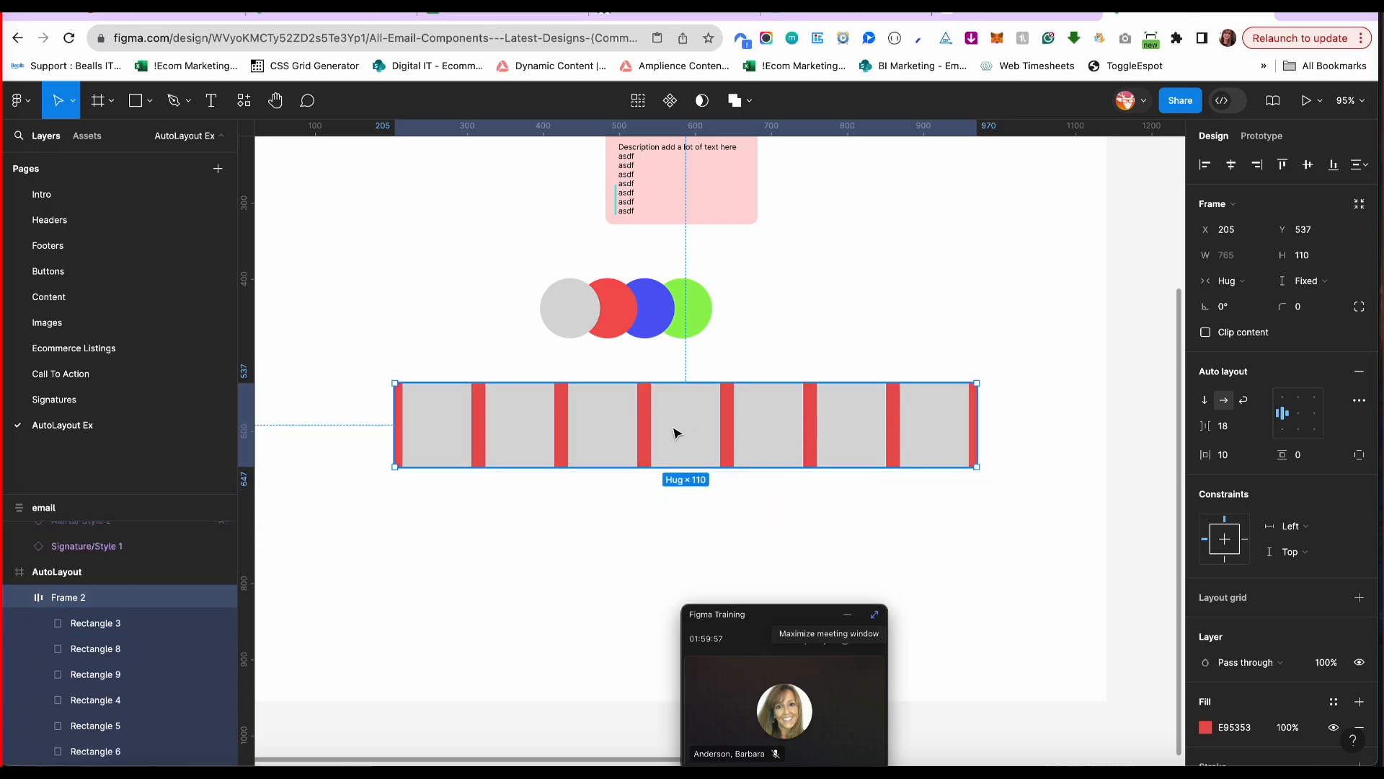
left_click_drag(670, 467, 622, 560)
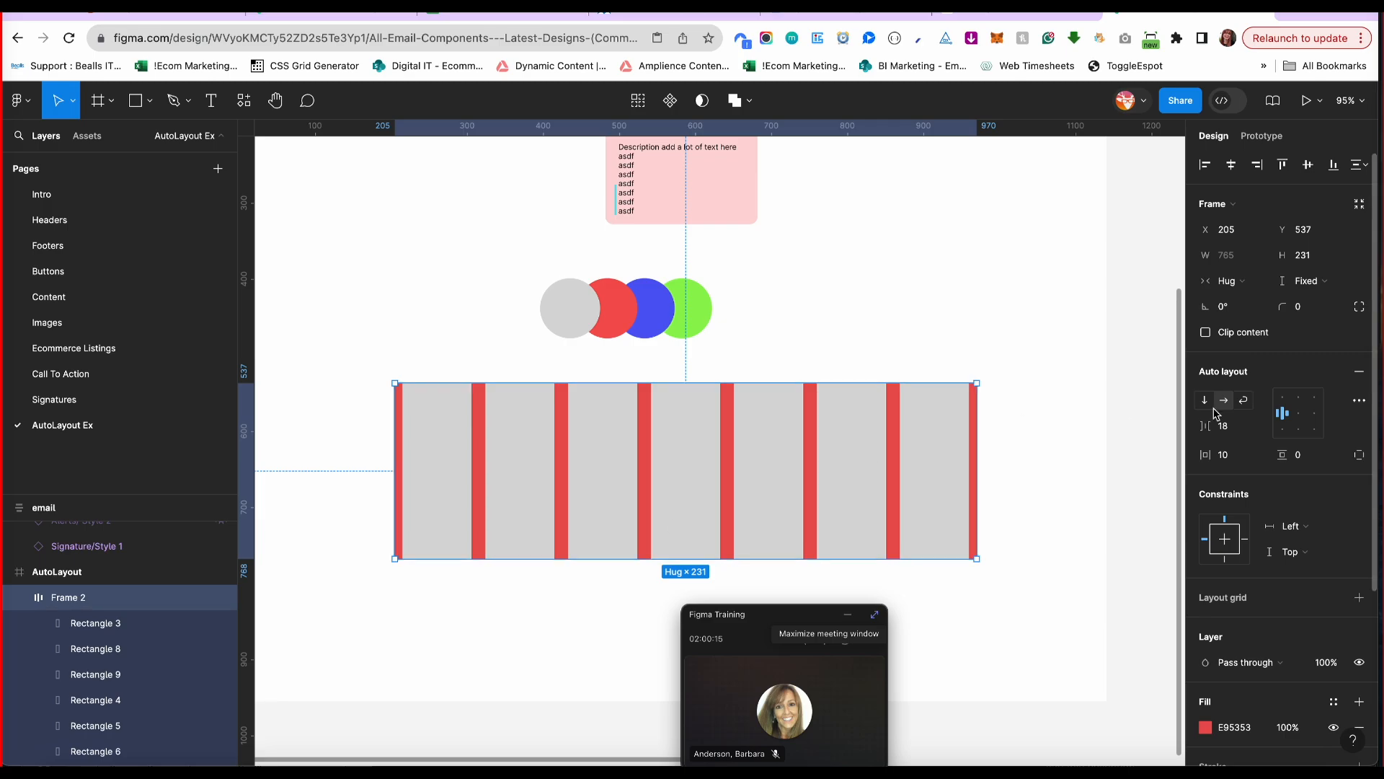
left_click_drag(1286, 457, 1311, 454)
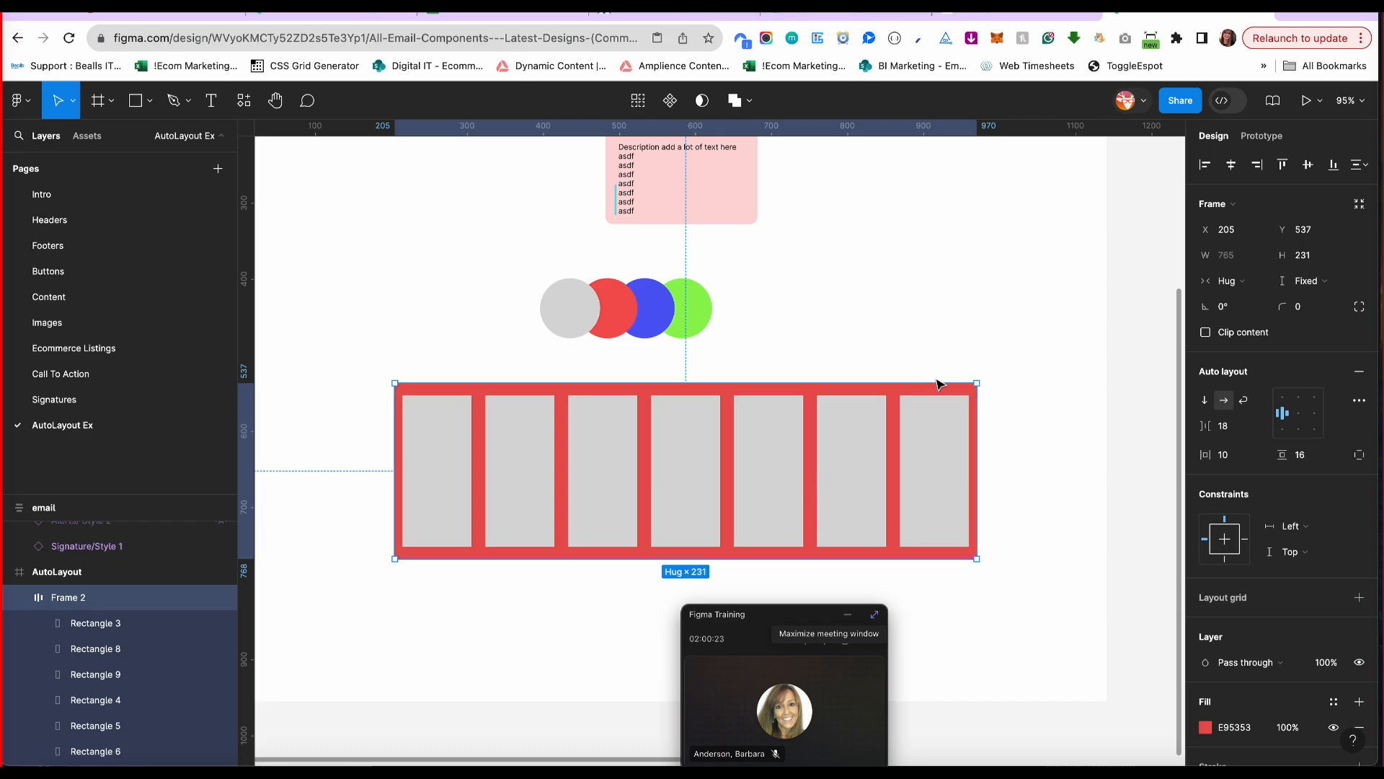
Select all seven rectangles, Rectangle 3 through Rectangle 7, and switch their height to Fixed.
left_click(119, 624)
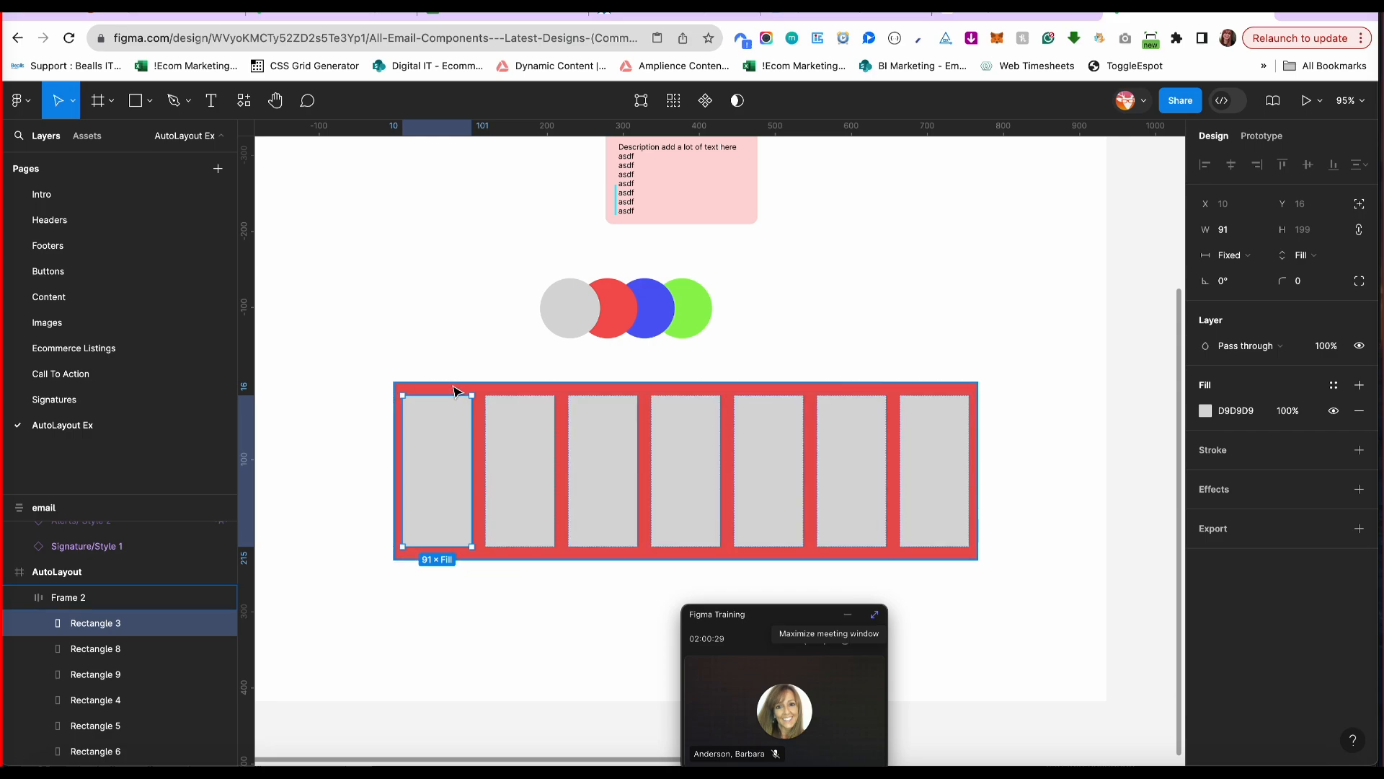
scroll(118, 648, "down", 2)
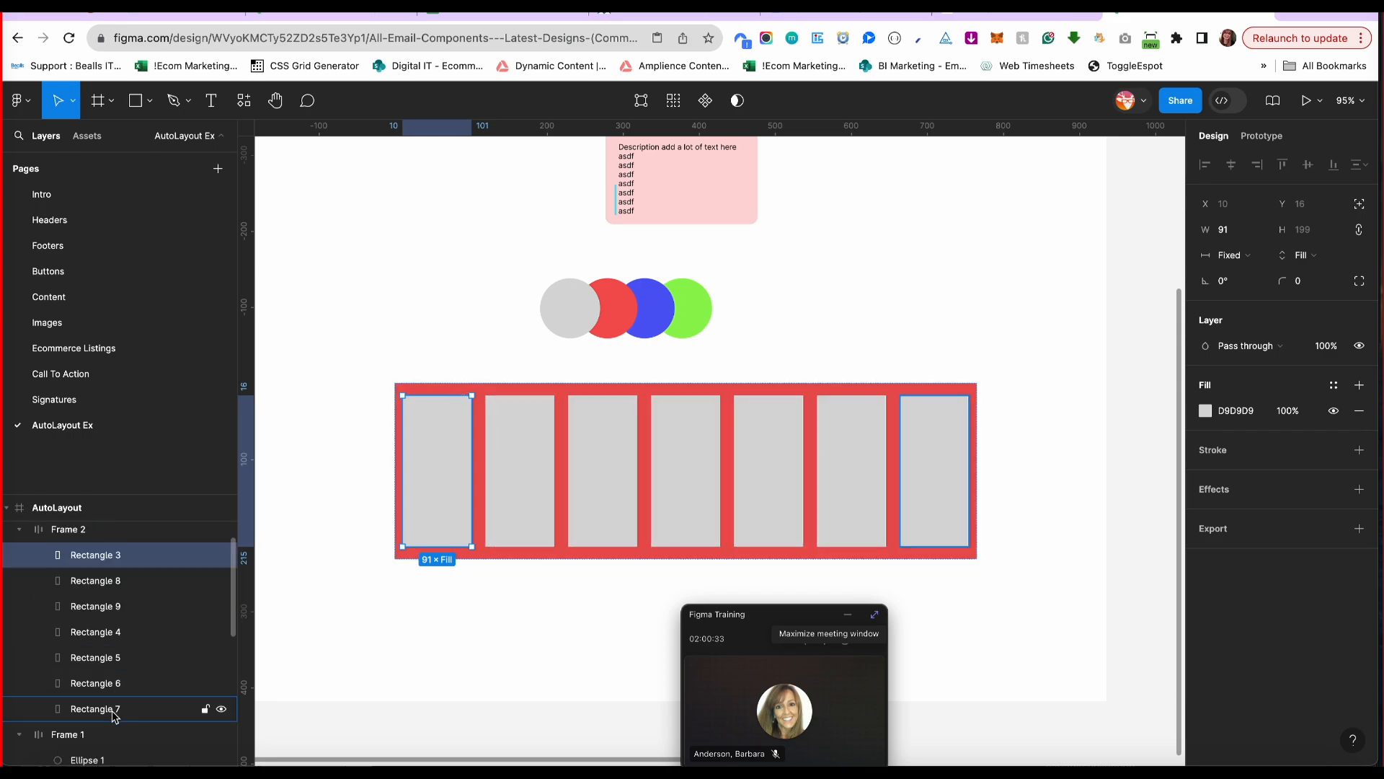
left_click(108, 709, "shift")
left_click(1321, 254)
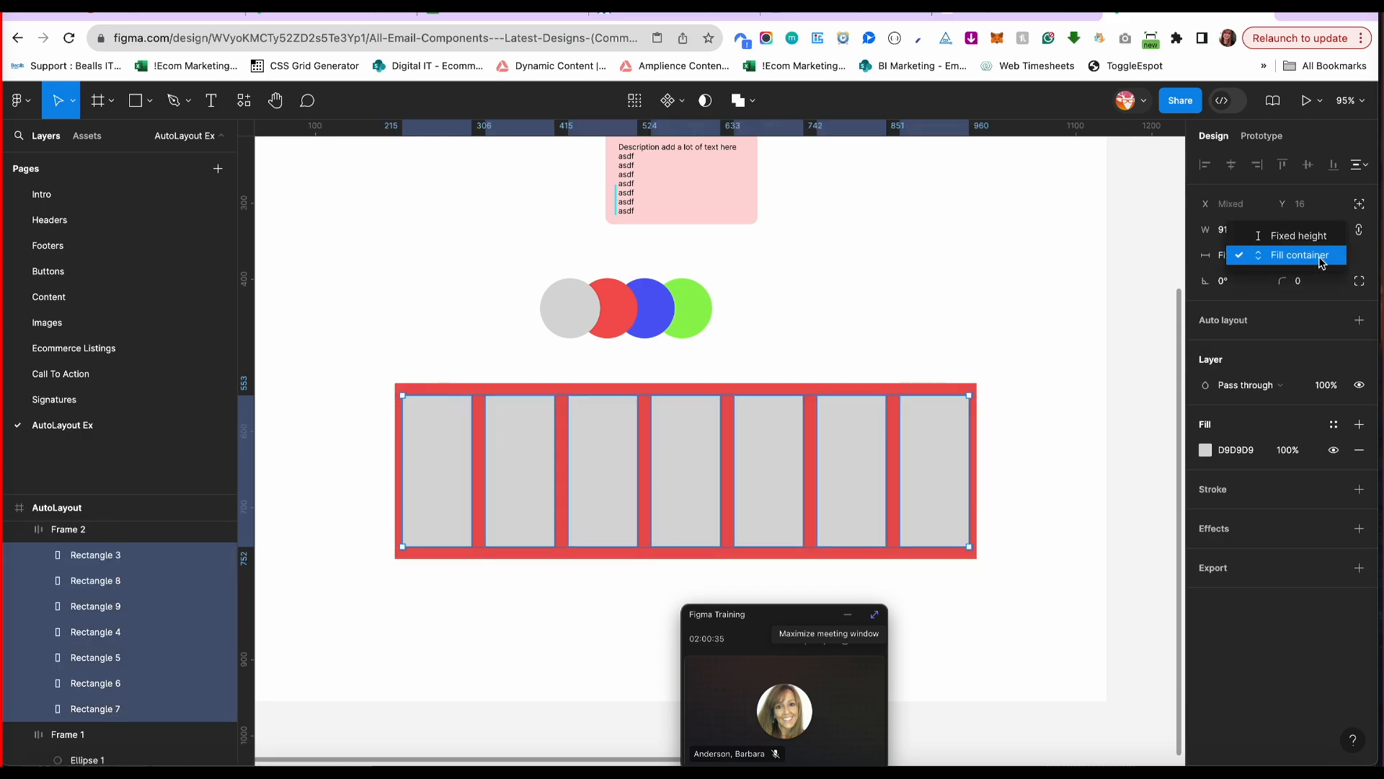
left_click(1305, 236)
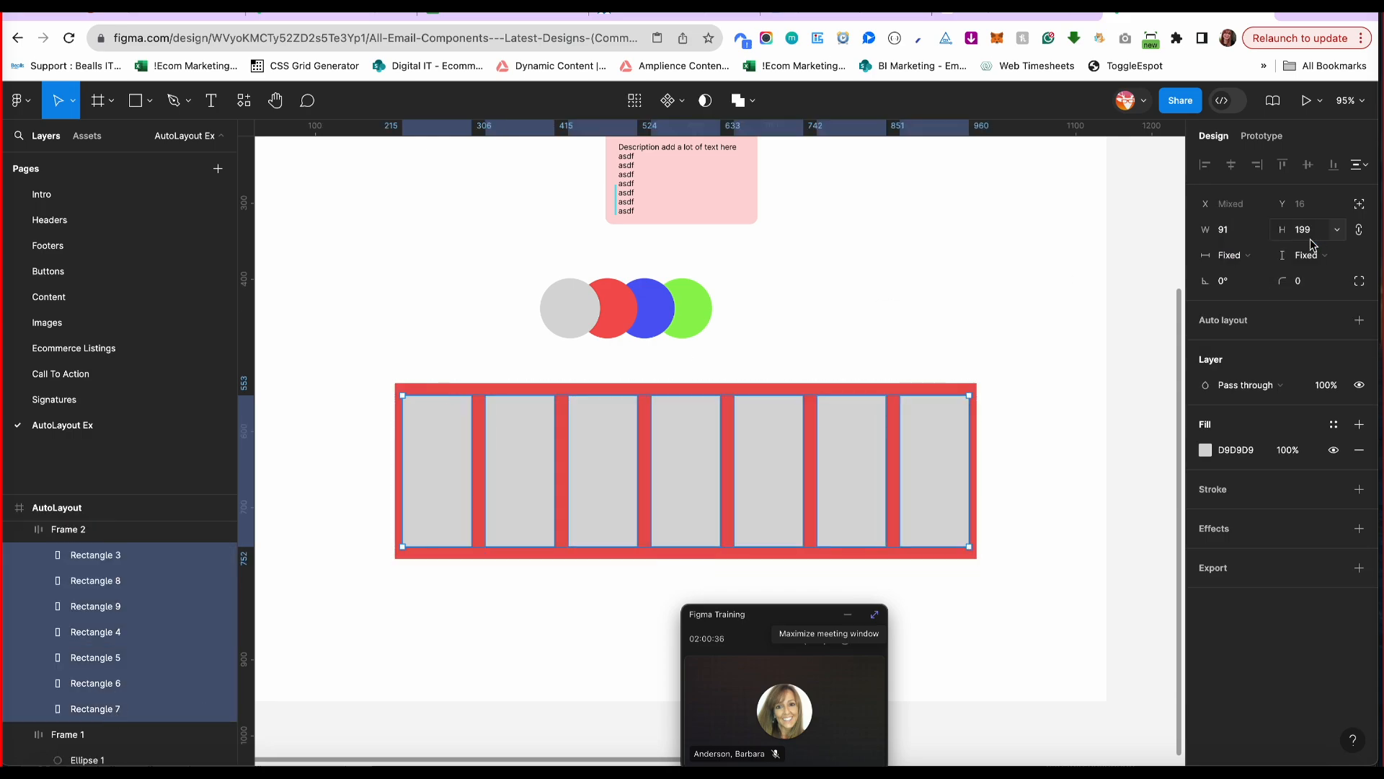
Reduce Frame 2's height to about 86 so the fixed-height rectangles overflow it.
left_click(106, 532)
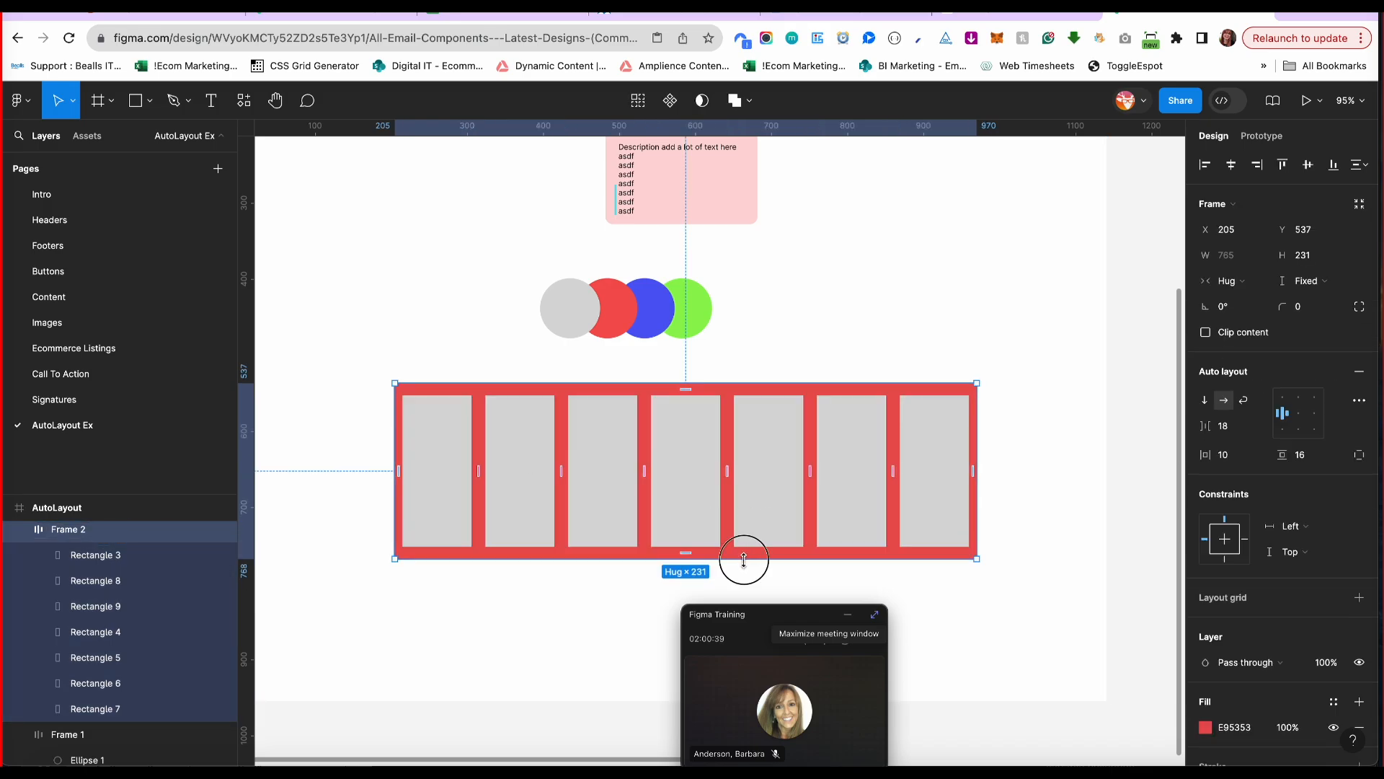
left_click_drag(744, 559, 764, 449)
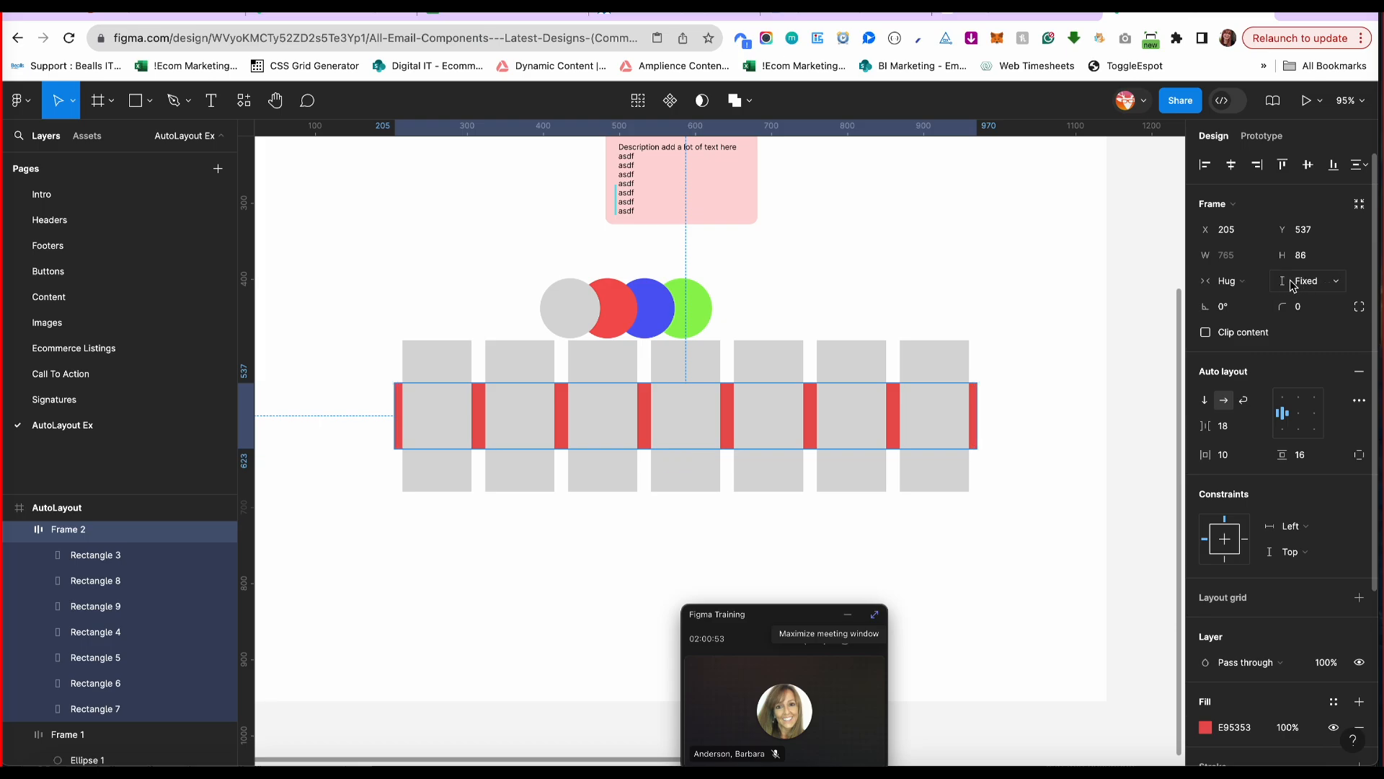
scroll(124, 553, "up", 1)
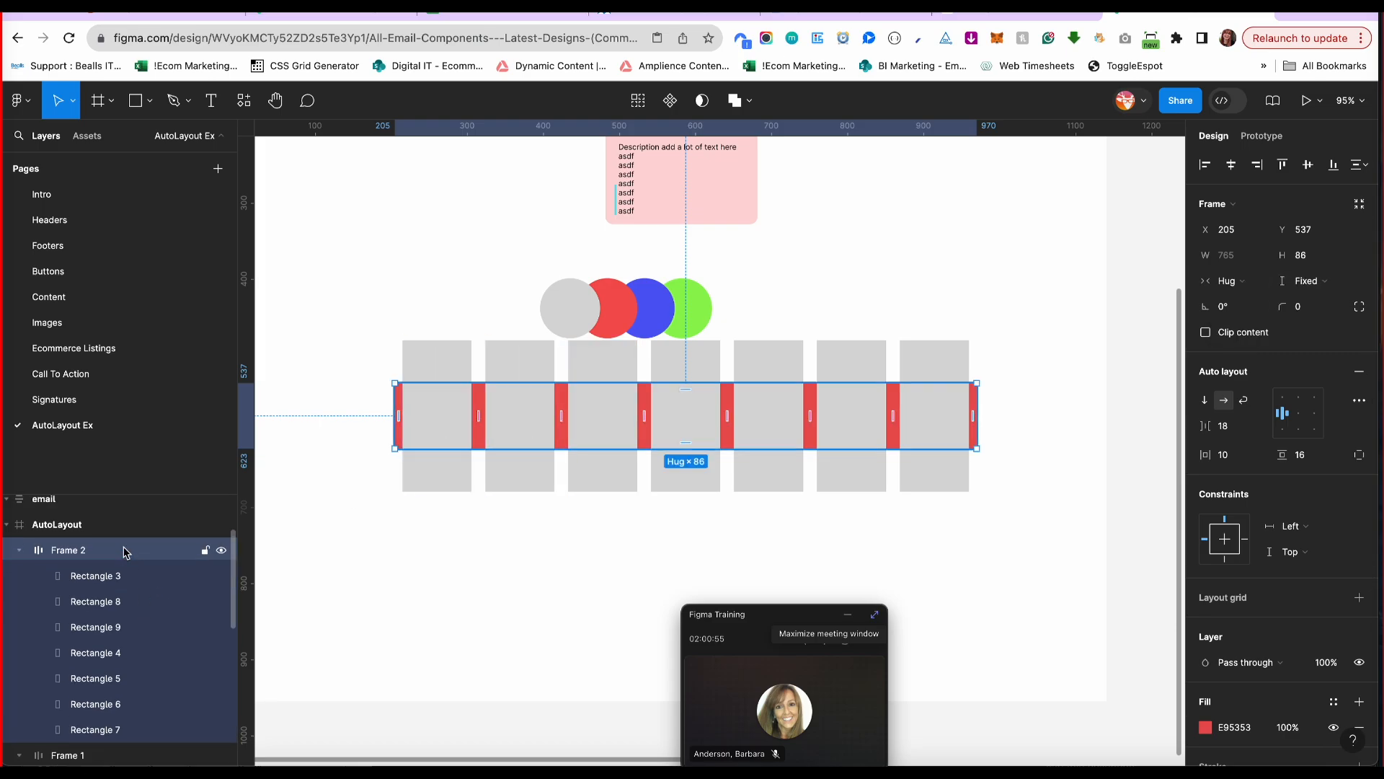
Set Frame 2's height to Hug contents and reduce its vertical padding to 0.
left_click(1308, 281)
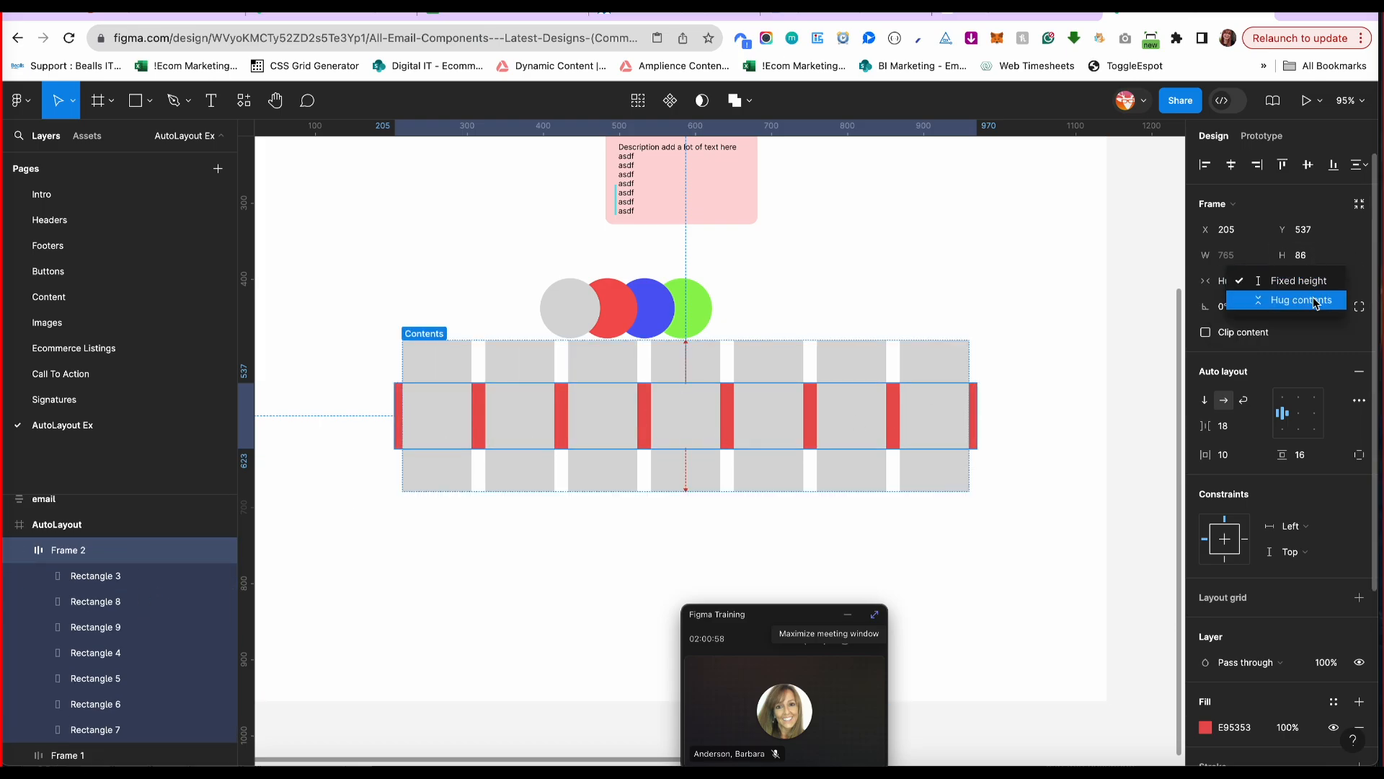
left_click(1315, 301)
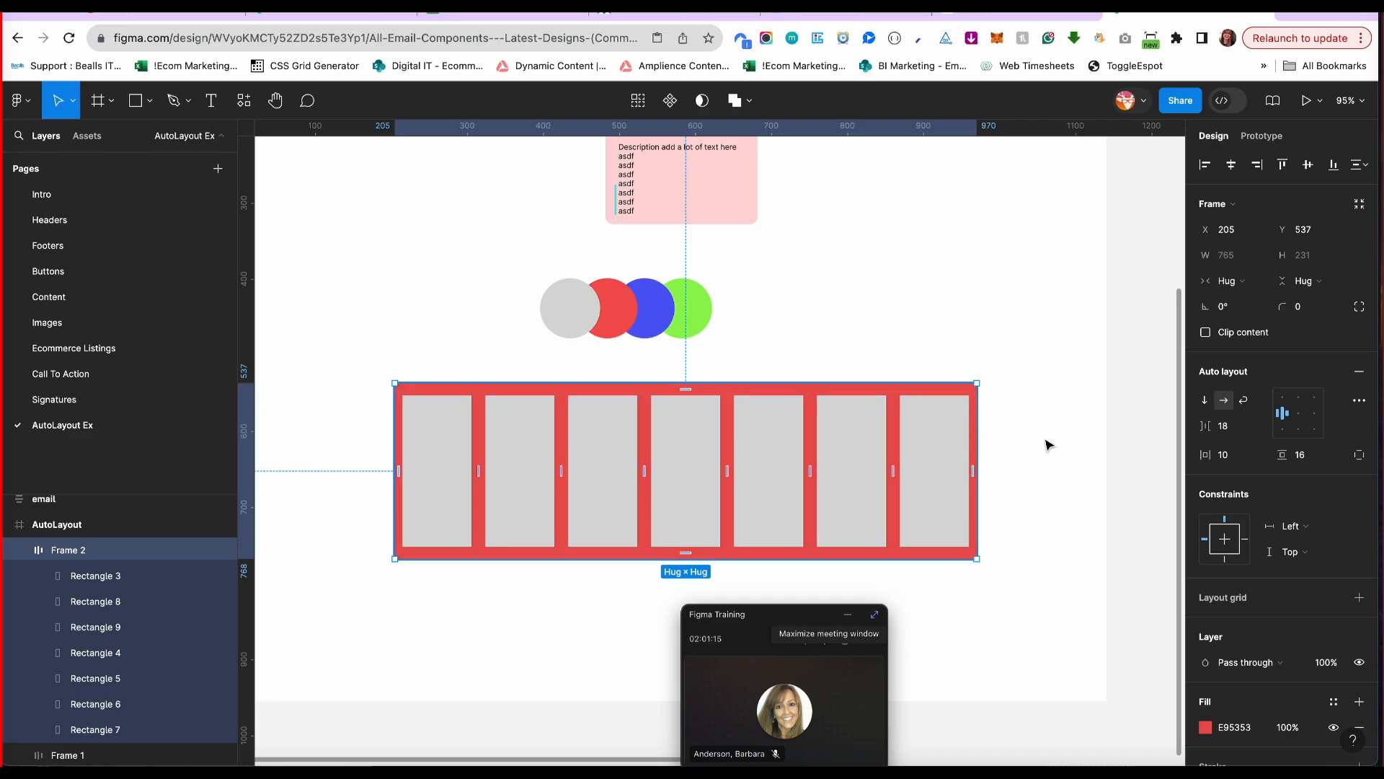
left_click(1284, 456)
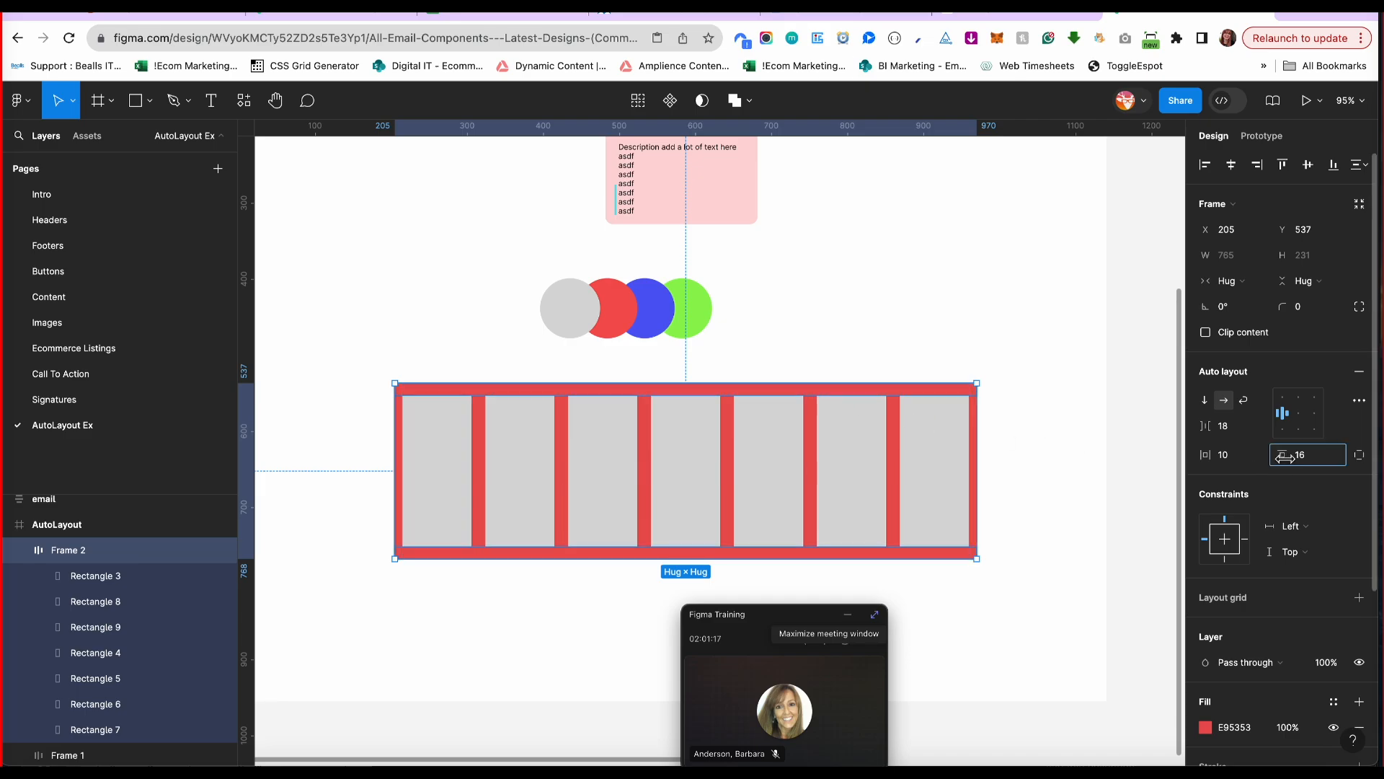
left_click_drag(1284, 456, 1242, 462)
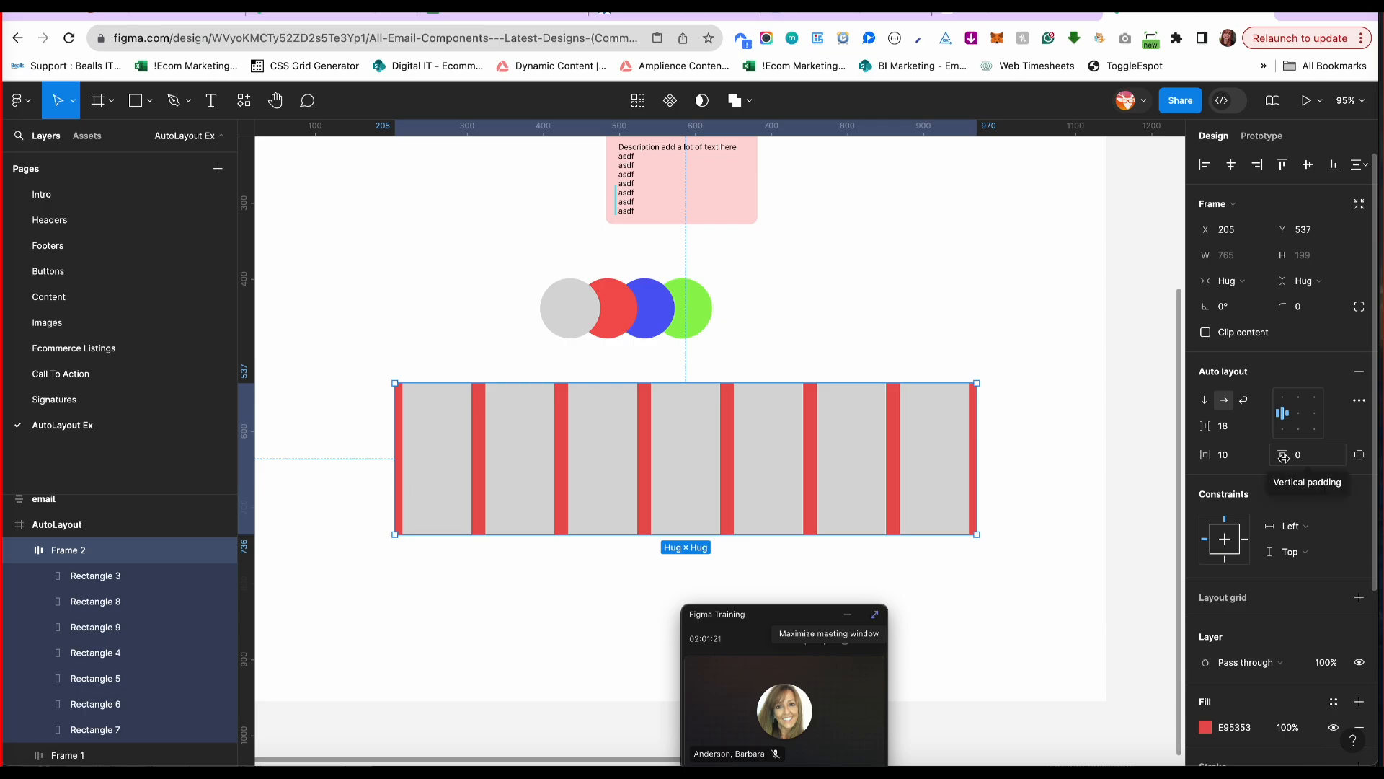
Stretch Rectangle 3, the first rectangle in Frame 2, to a height of about 381.
left_click(97, 576)
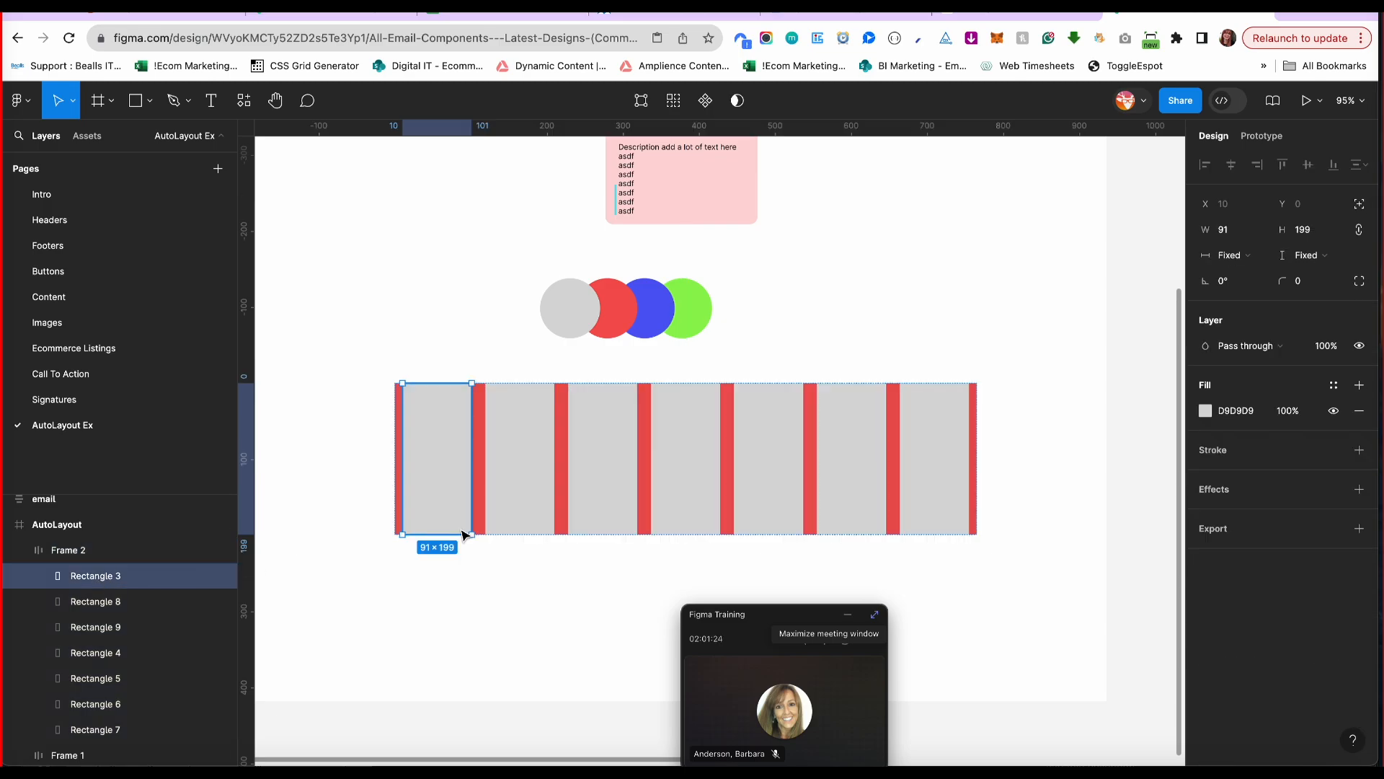
left_click_drag(455, 532, 450, 604)
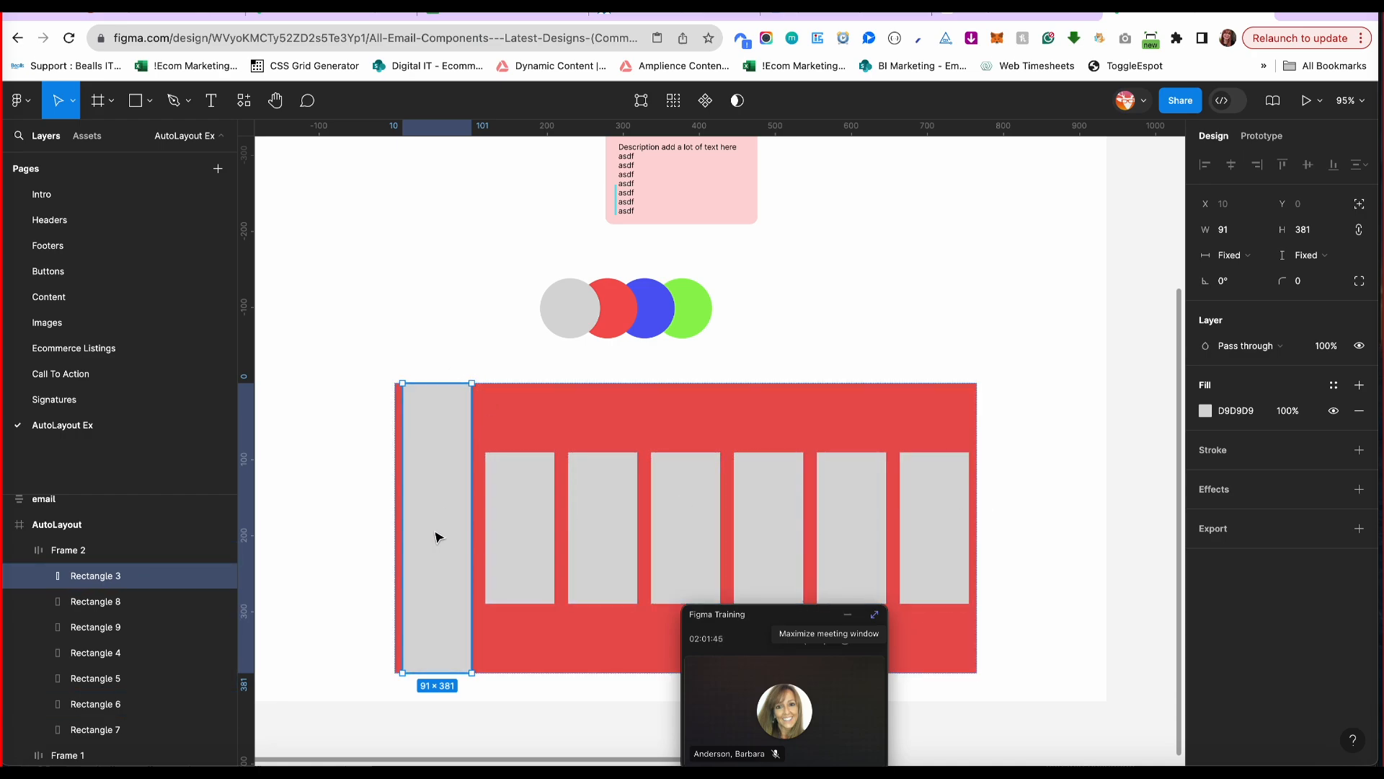
Align Frame 2's contents top left, switch the alignment to bottom left, and set the vertical padding to 16.
left_click(525, 431)
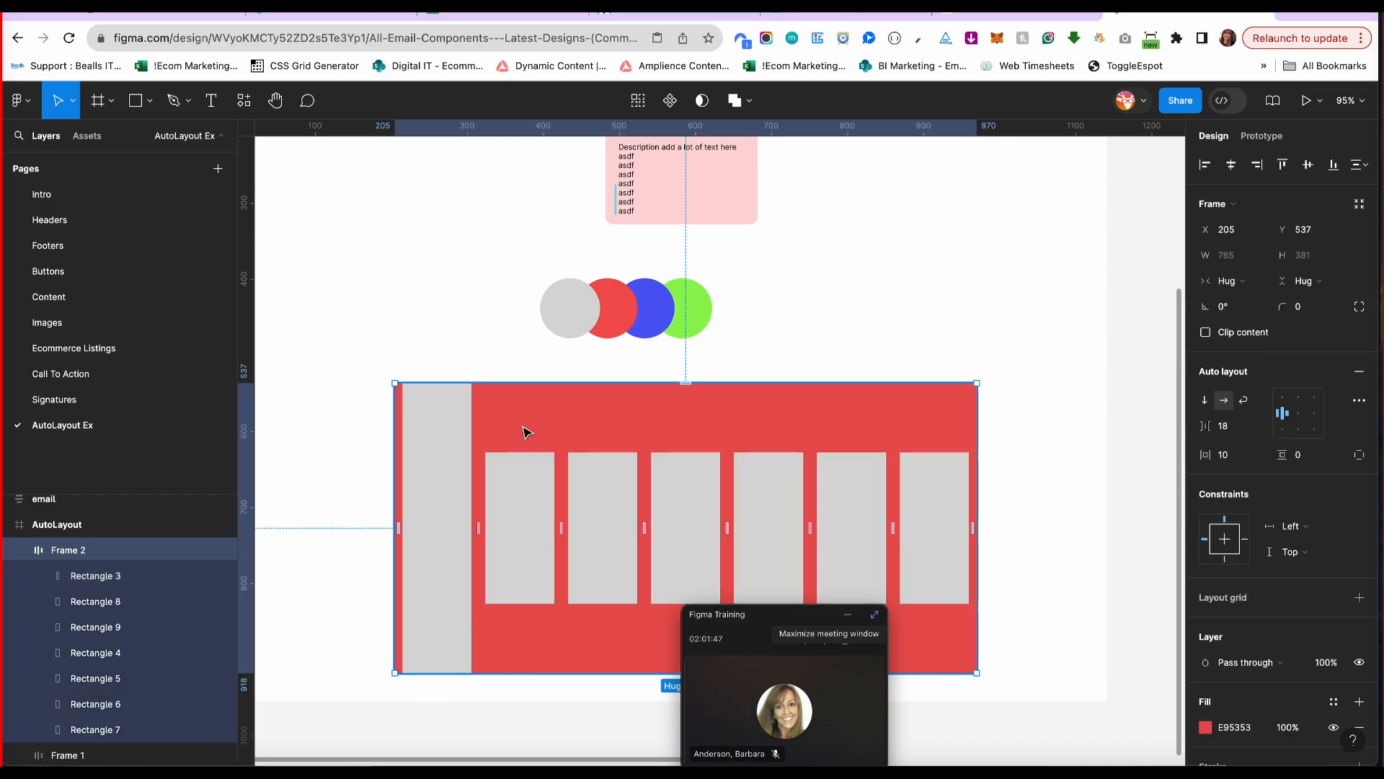
left_click(1285, 401)
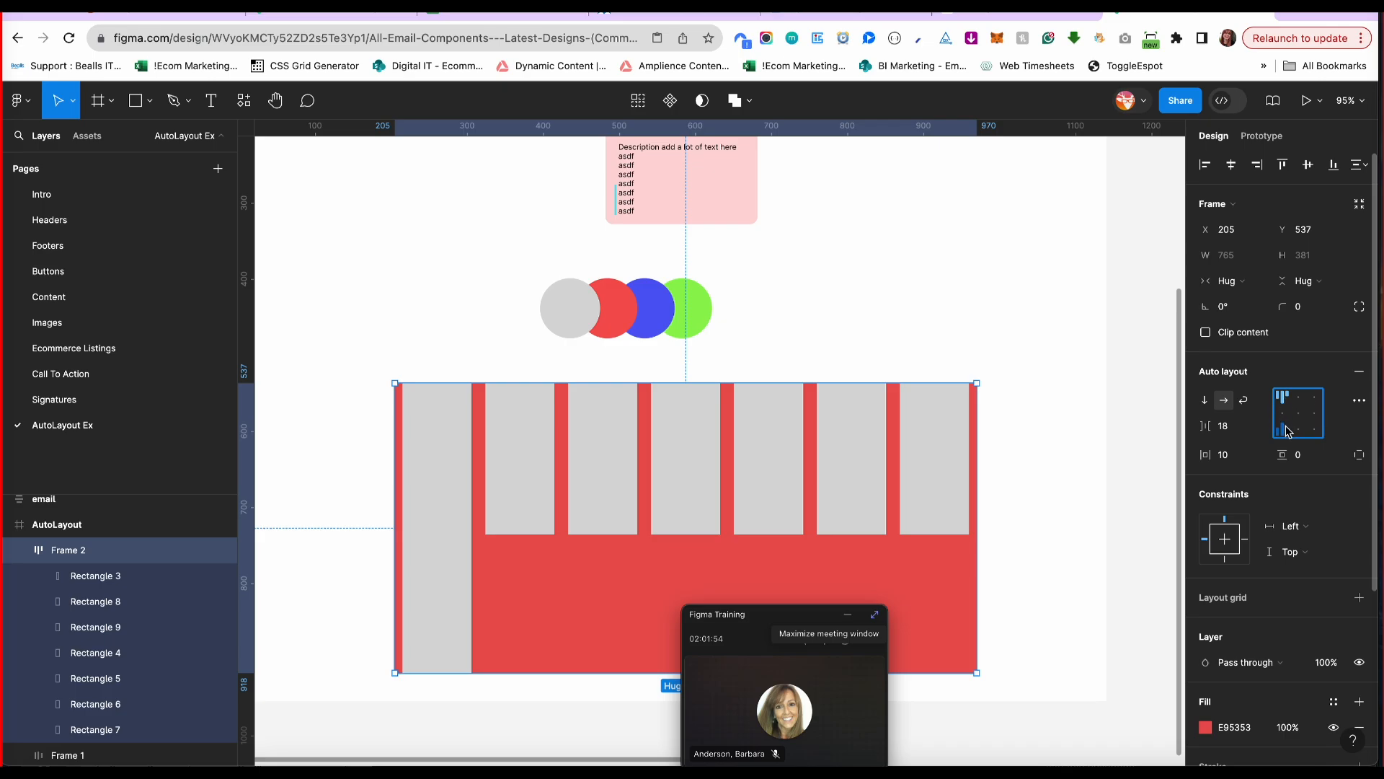
left_click(1286, 432)
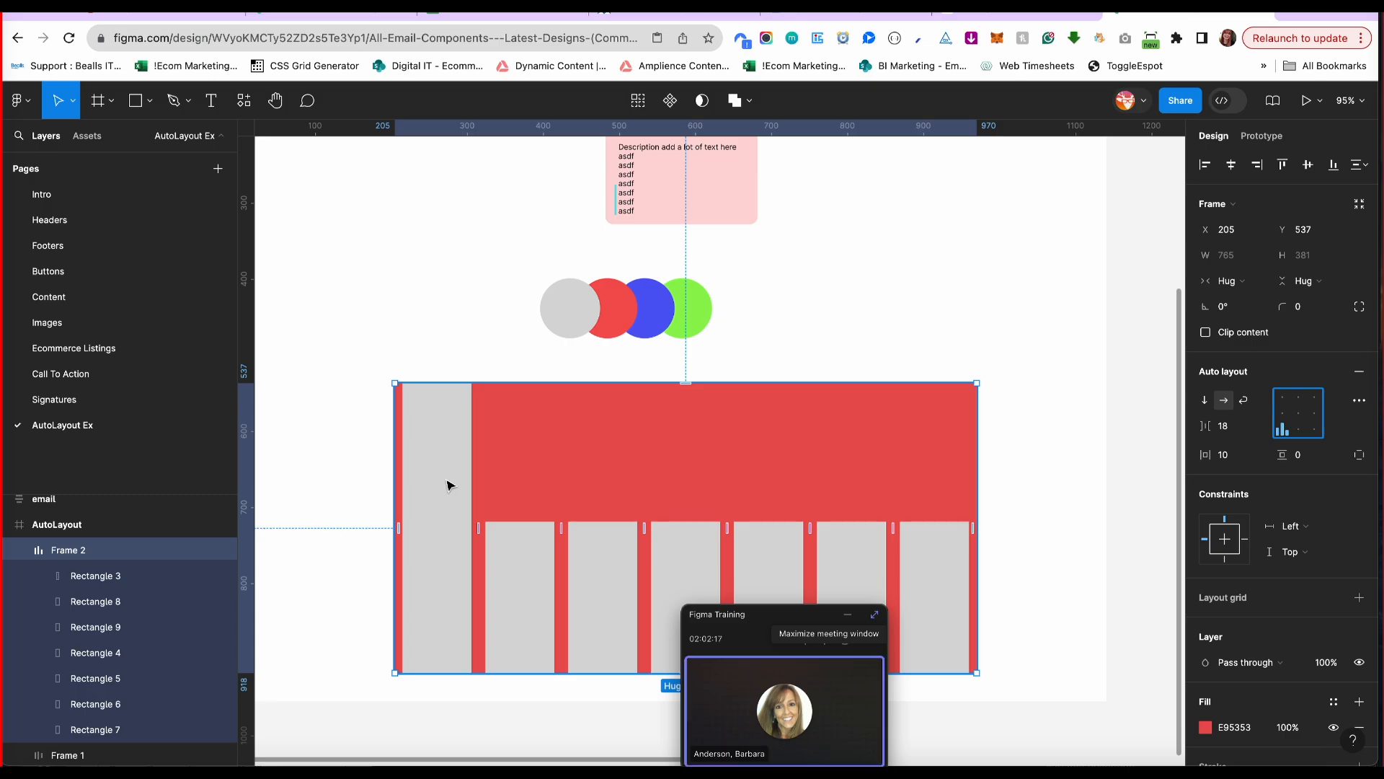
left_click_drag(1282, 454, 1294, 455)
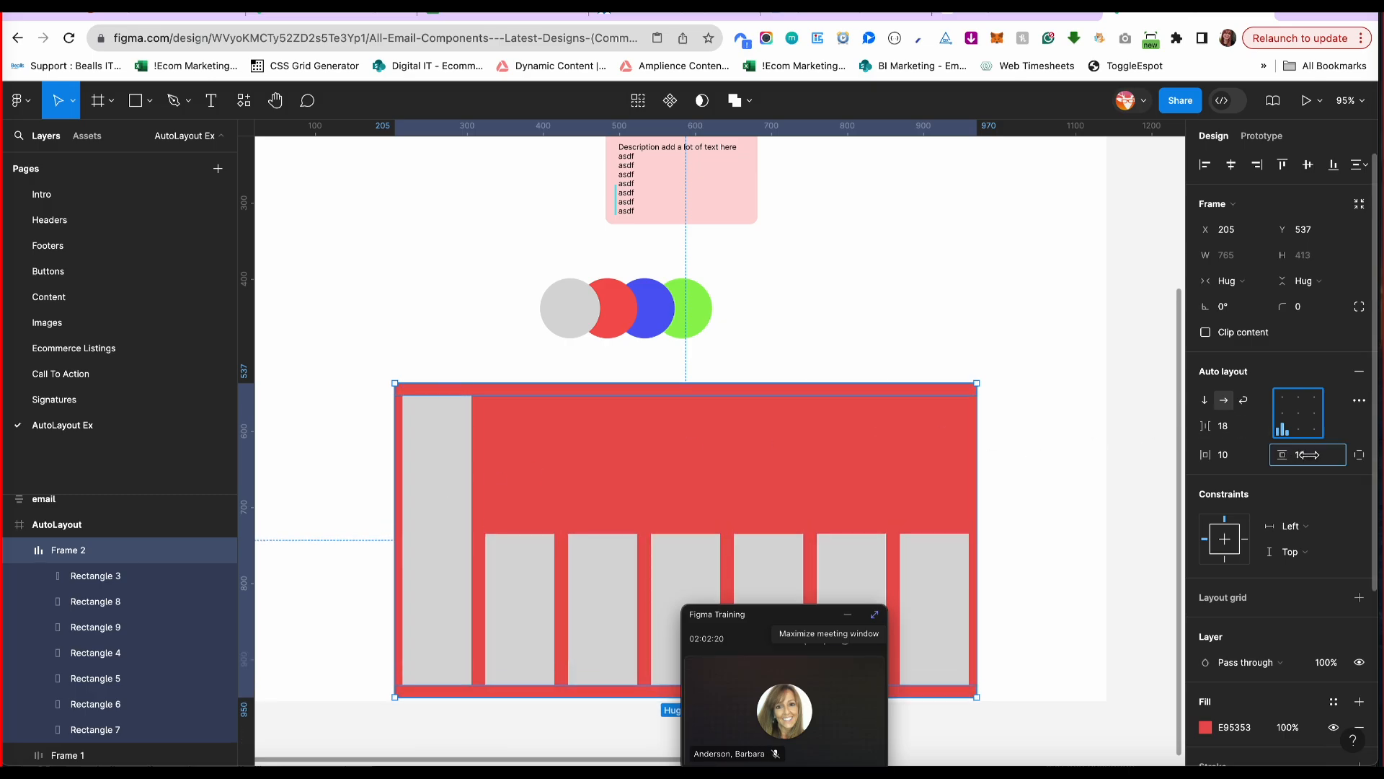